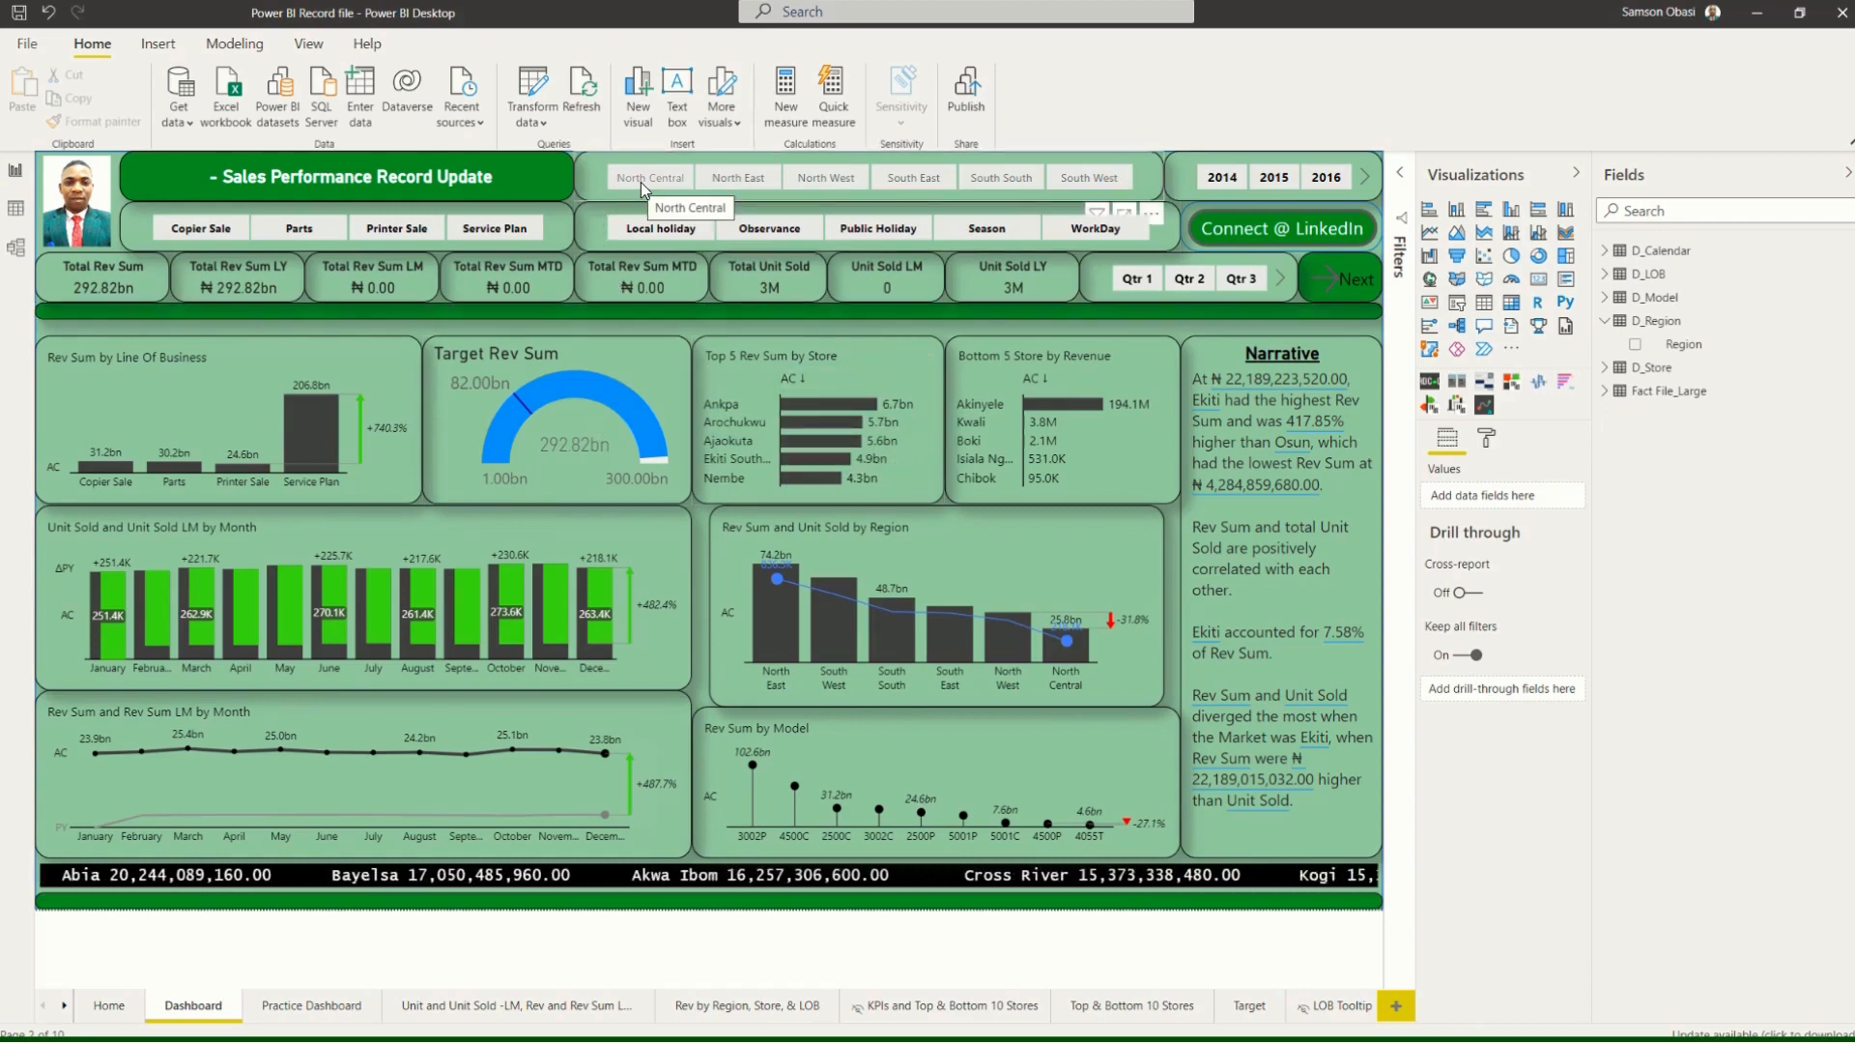
Filter the dashboard through North Central, North East, North West, South East, South South and South West to compare its background colours.
left_click(592, 182)
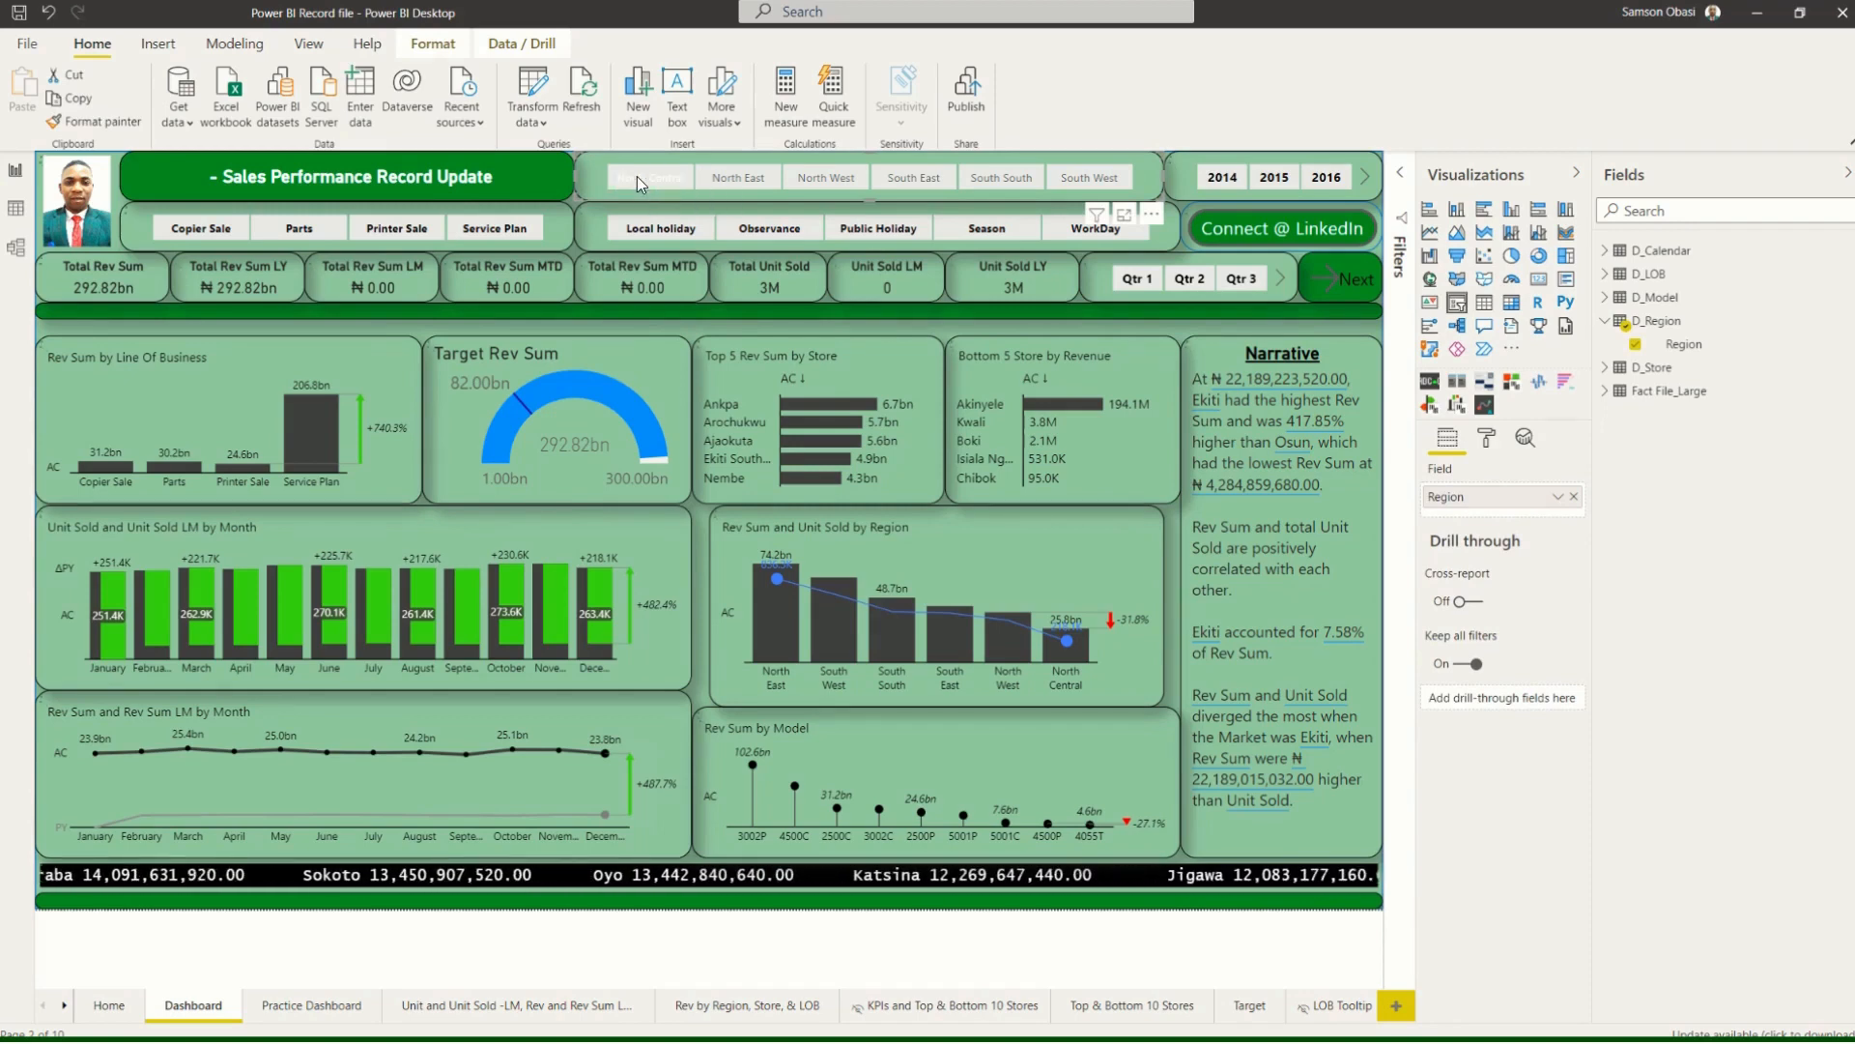
left_click(636, 176)
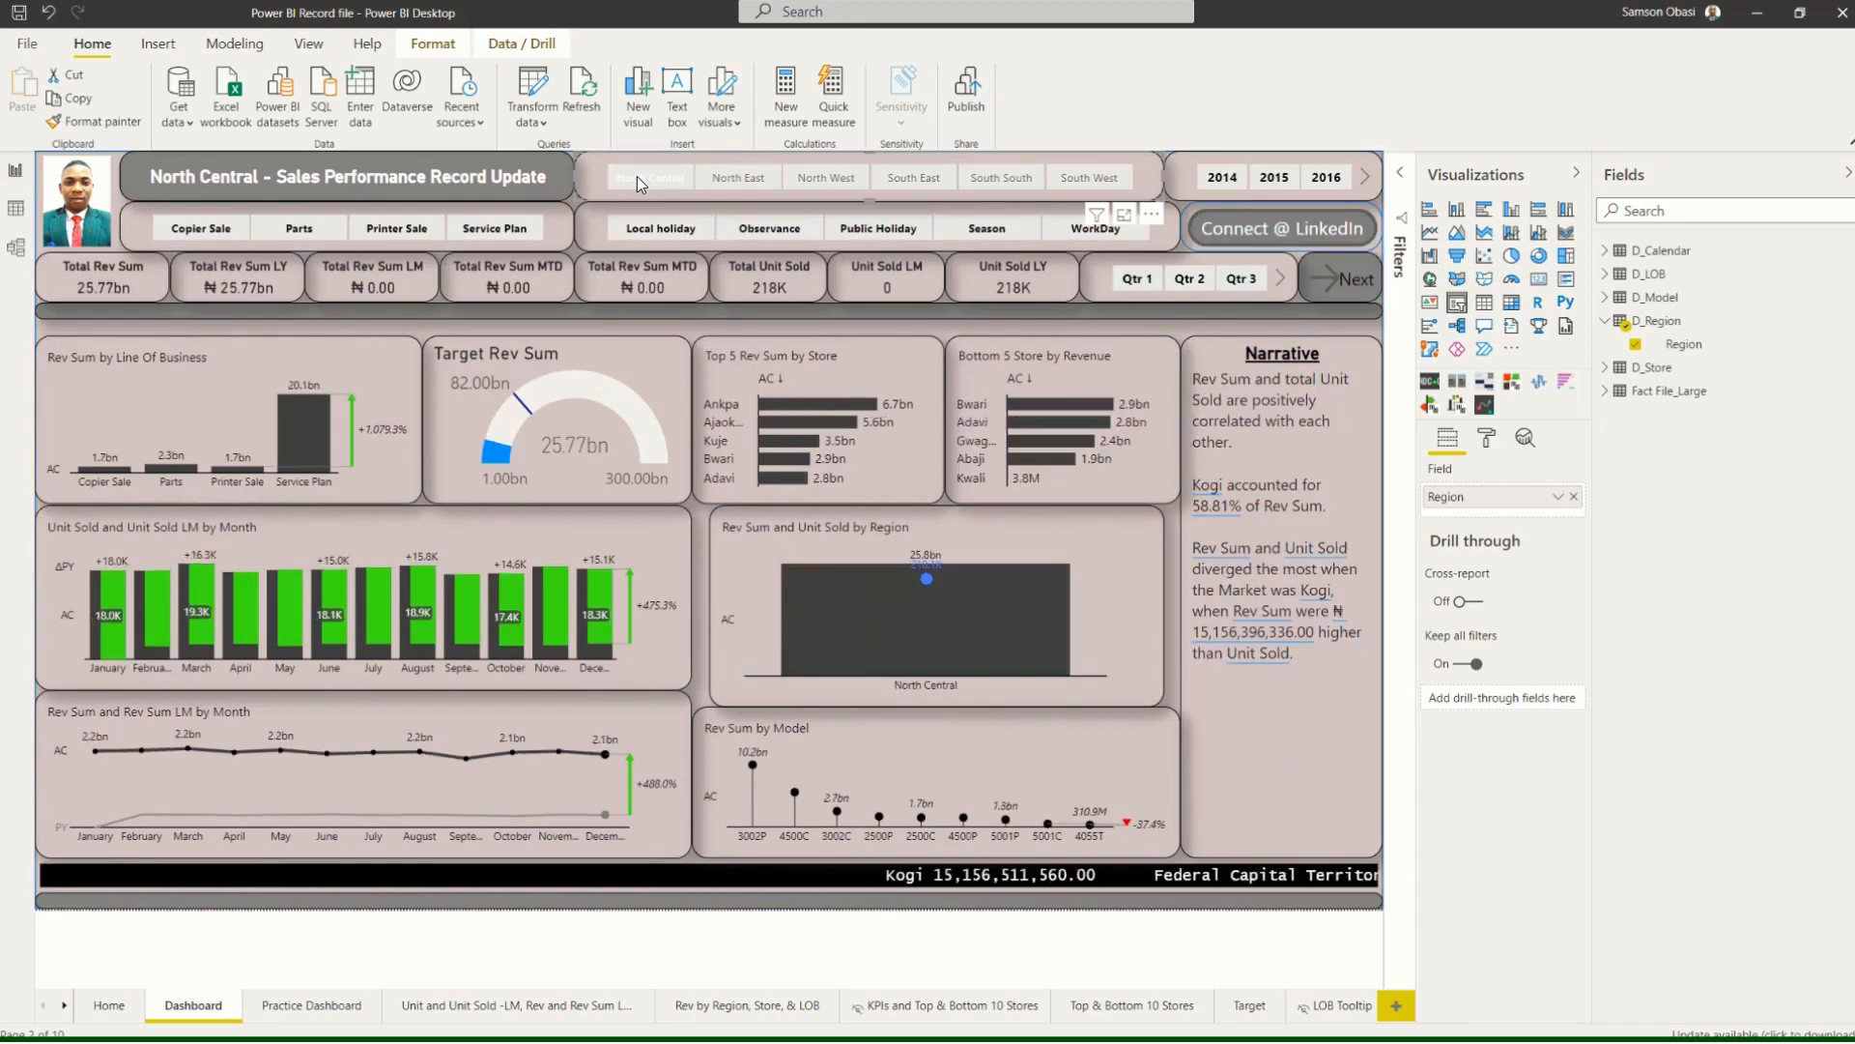
left_click(755, 178)
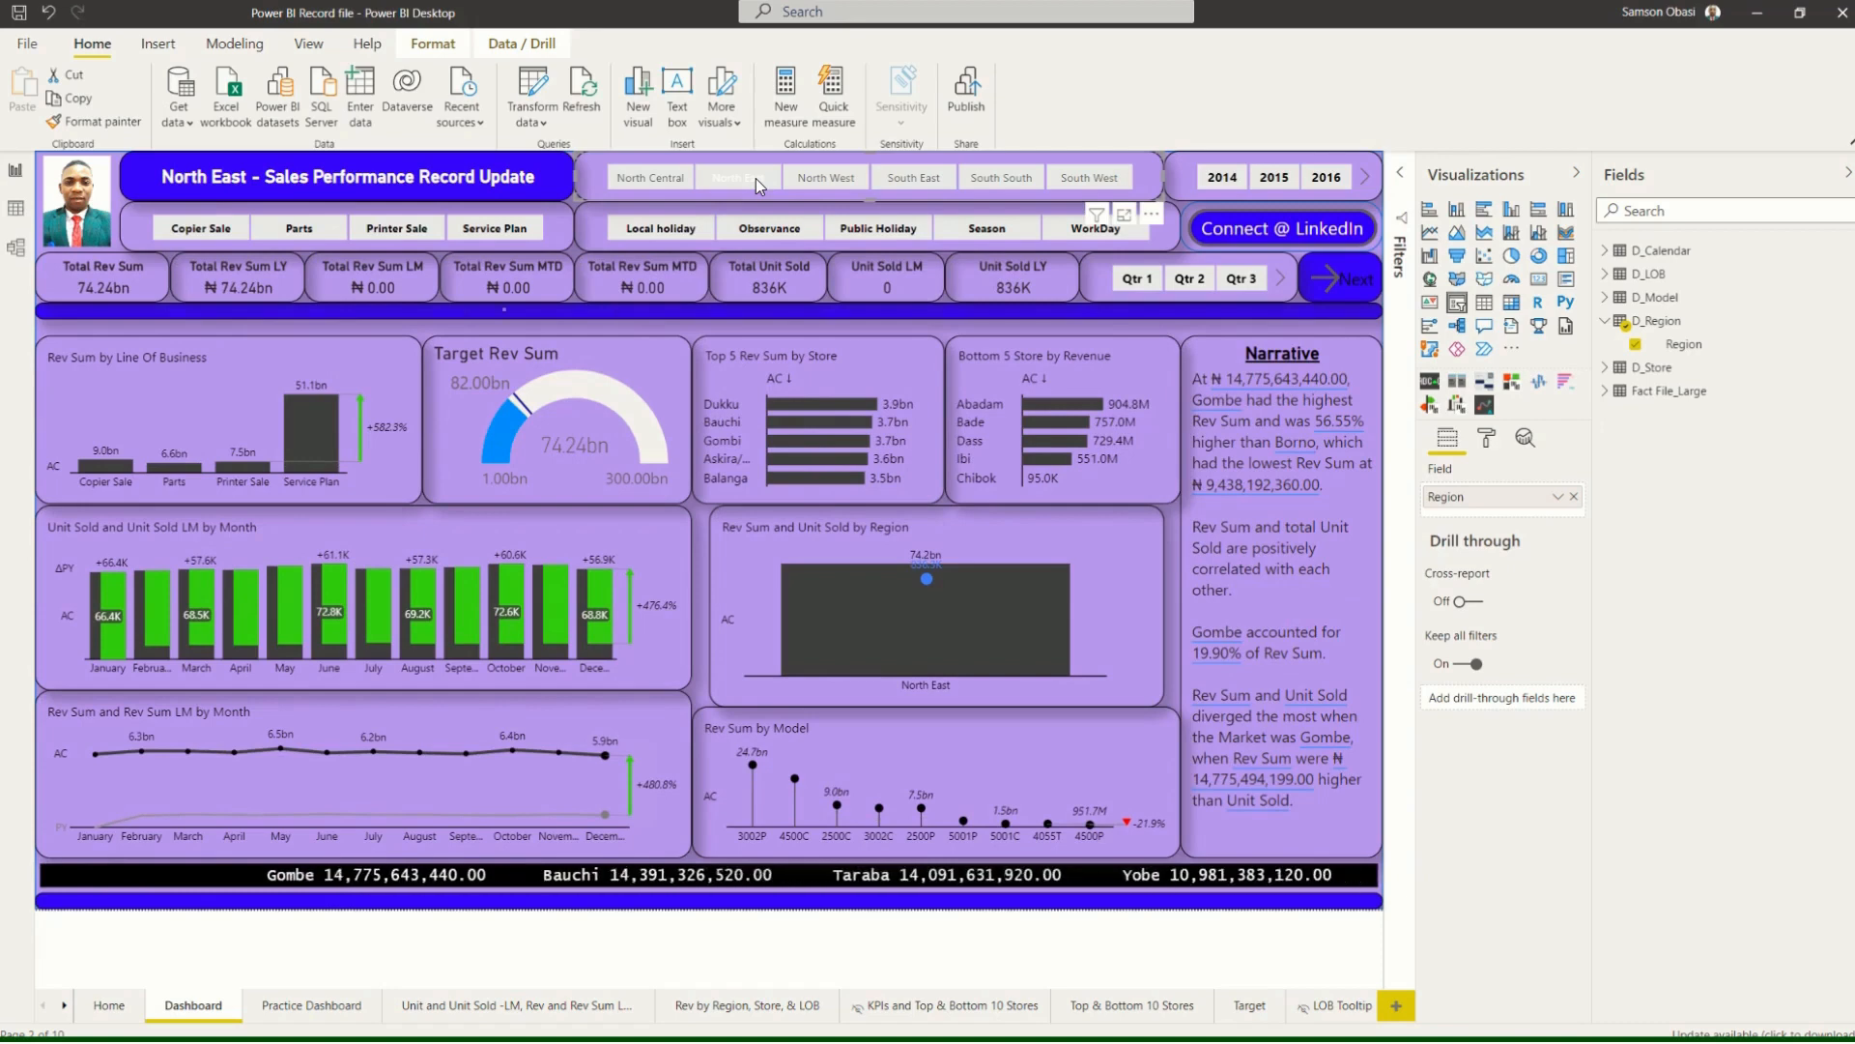
left_click(845, 182)
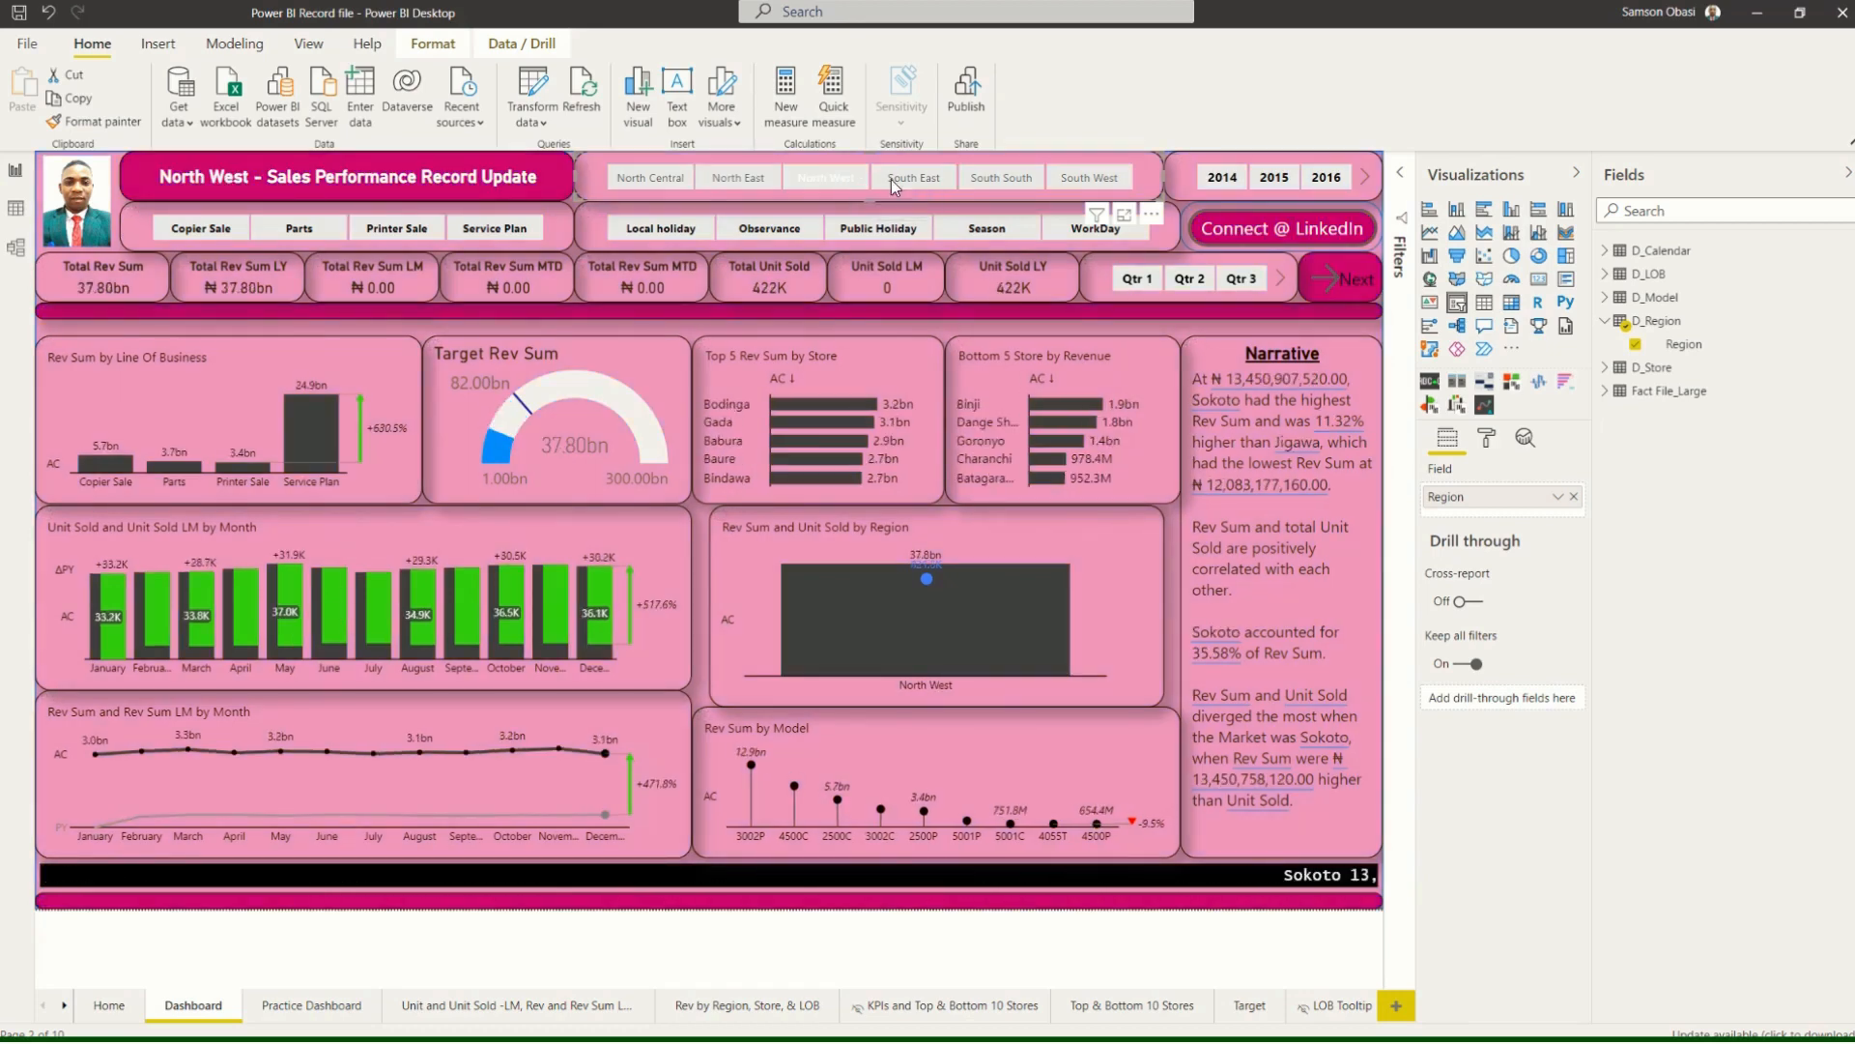
left_click(918, 178)
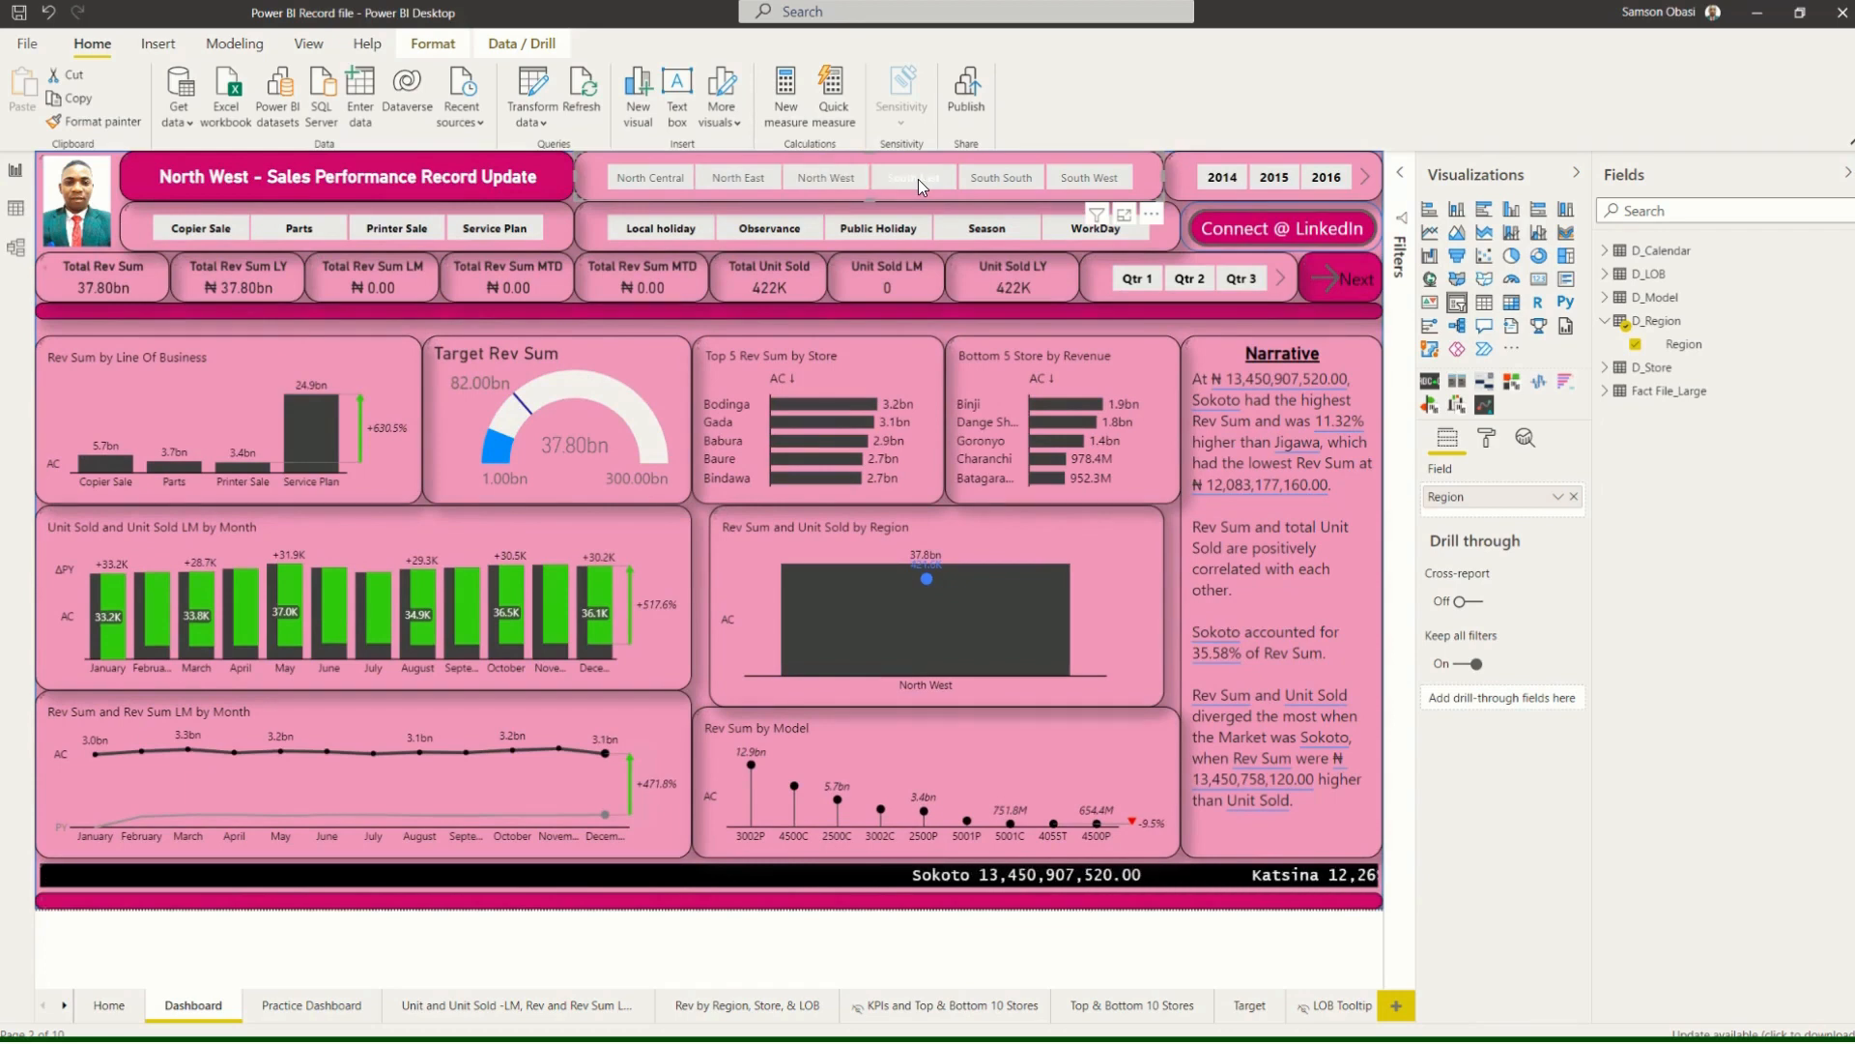
left_click(983, 180)
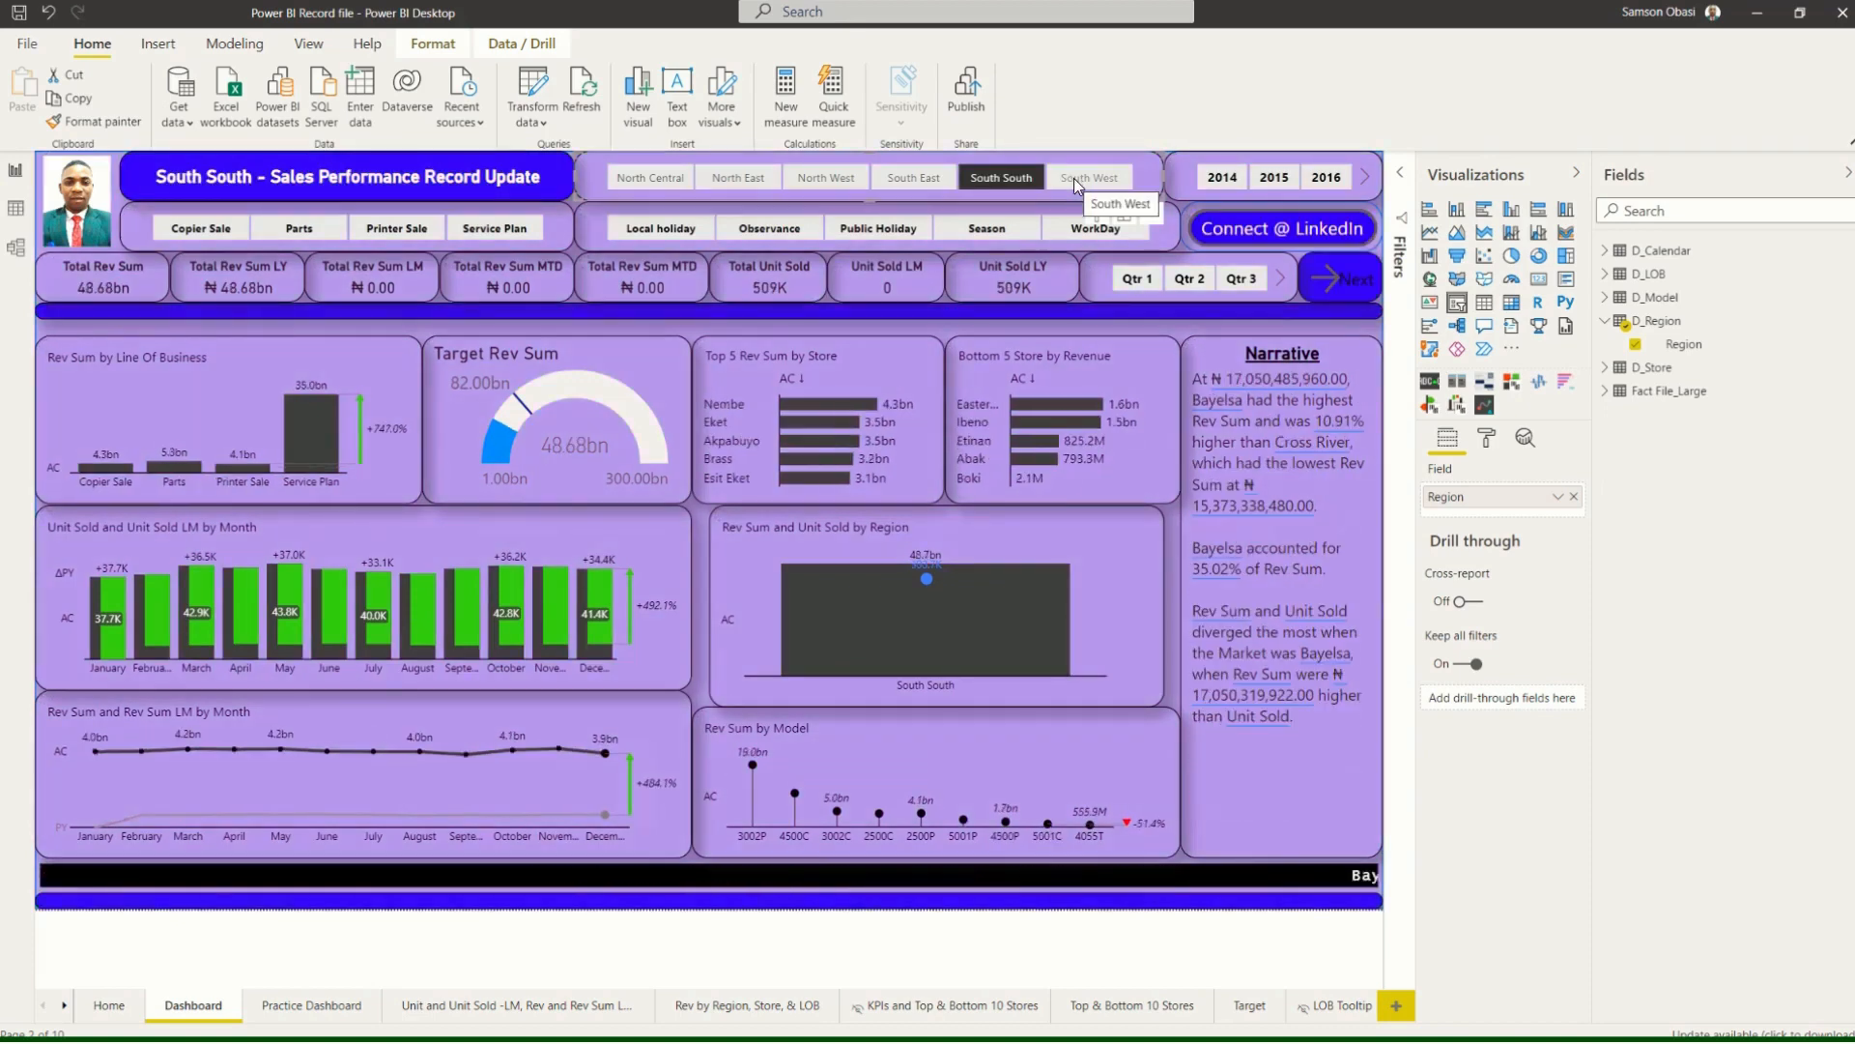
left_click(1074, 178)
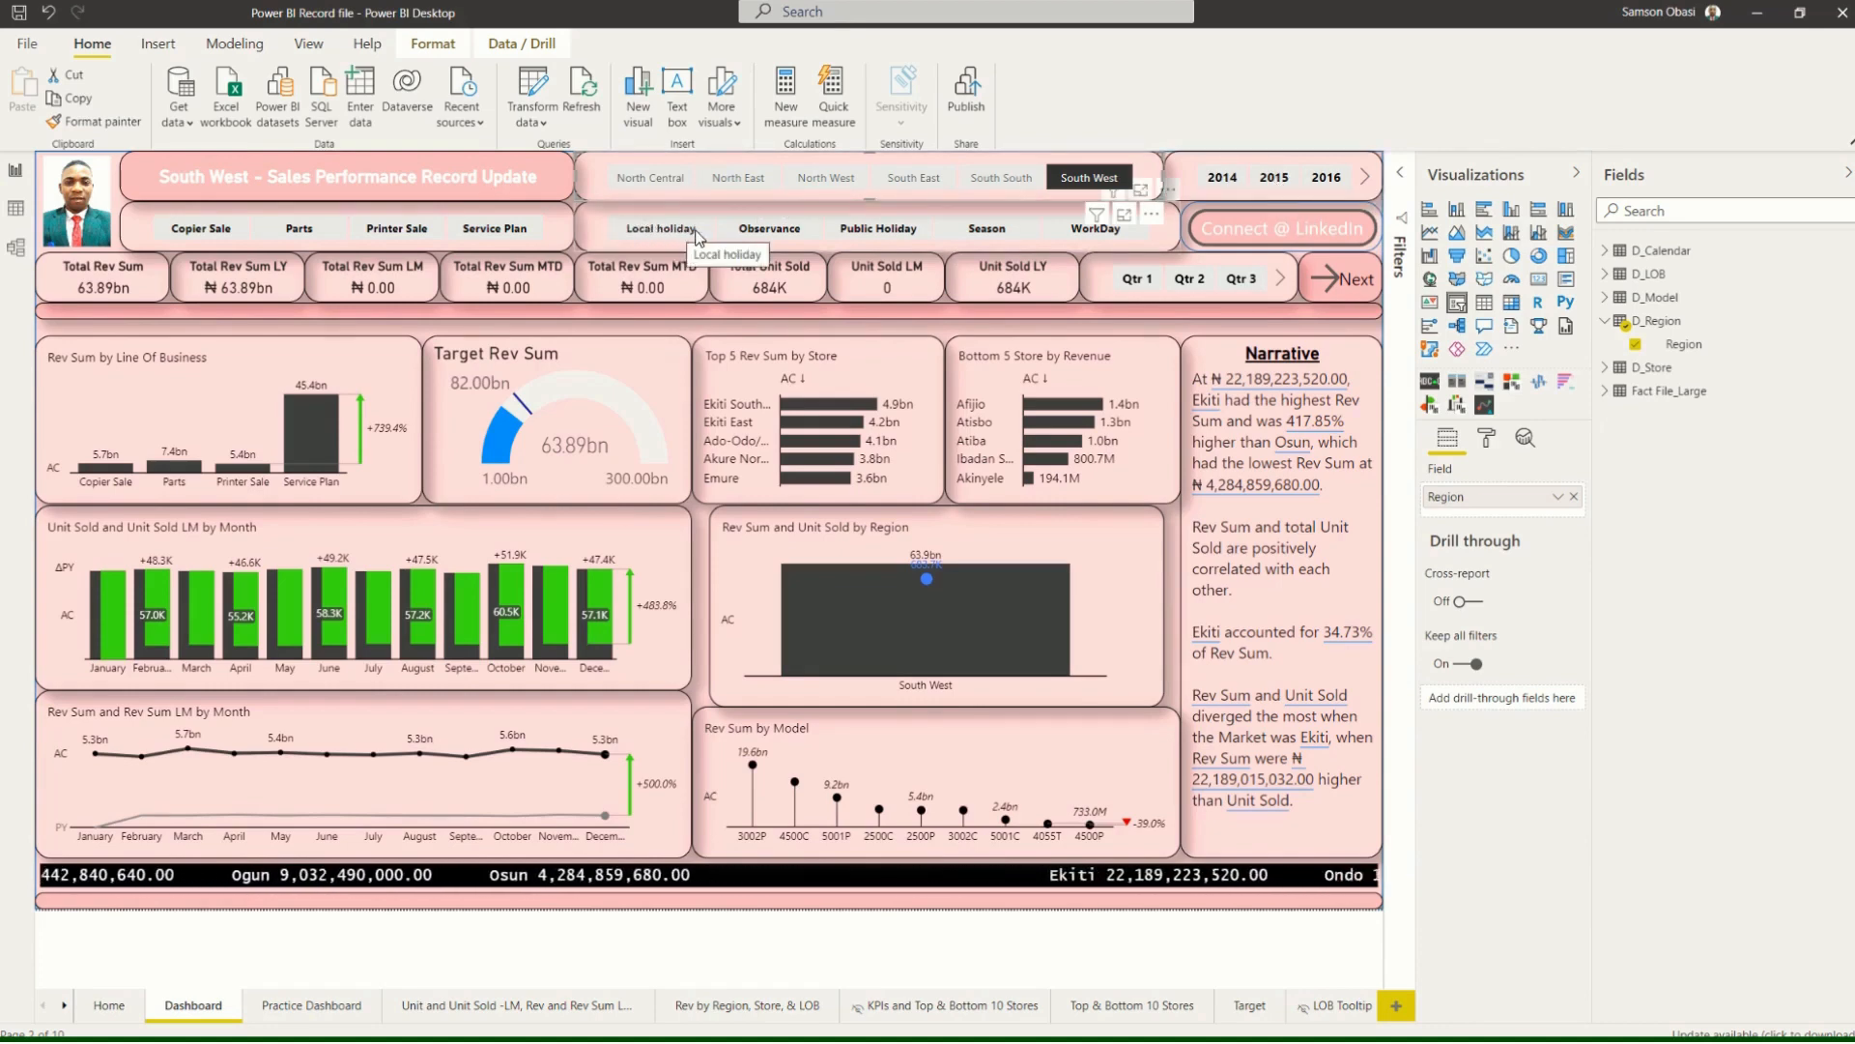
Filter the South West dashboard by Copier Sale, and clear both the region and line-of-business filters.
left_click(179, 228)
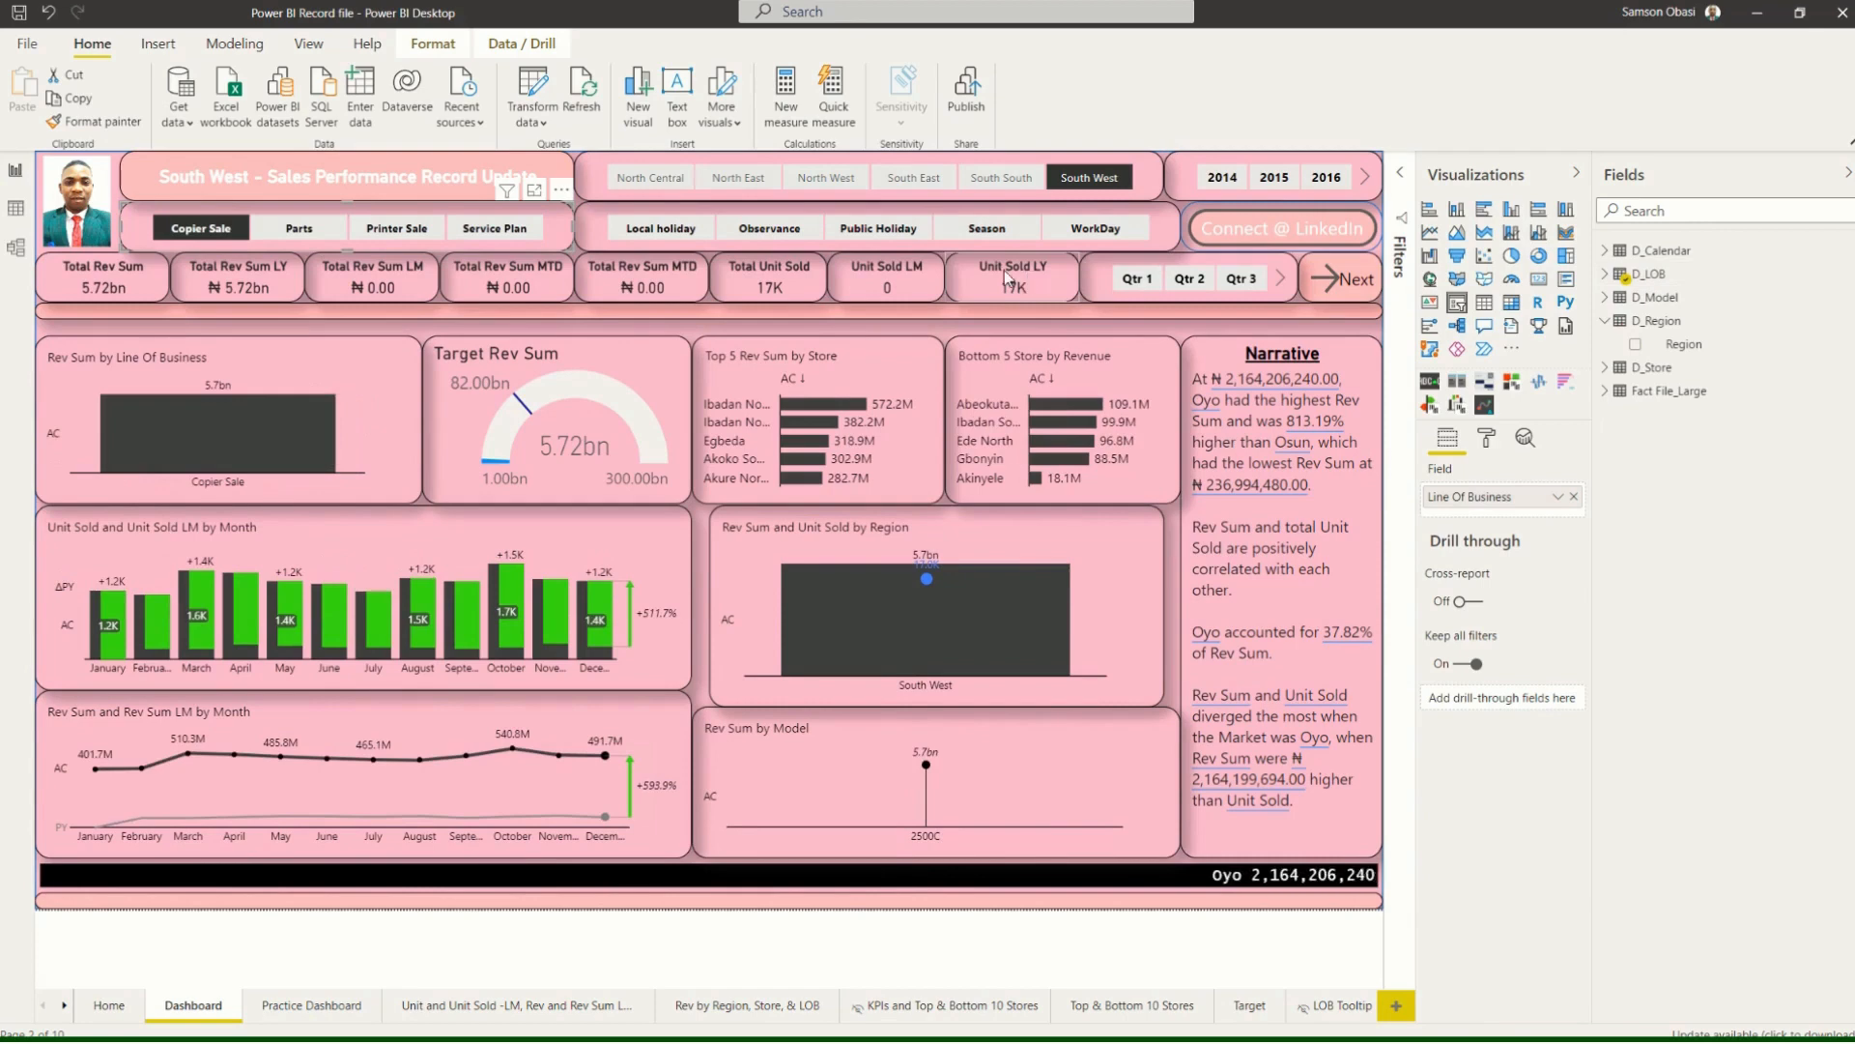
left_click(763, 196)
left_click(1099, 189)
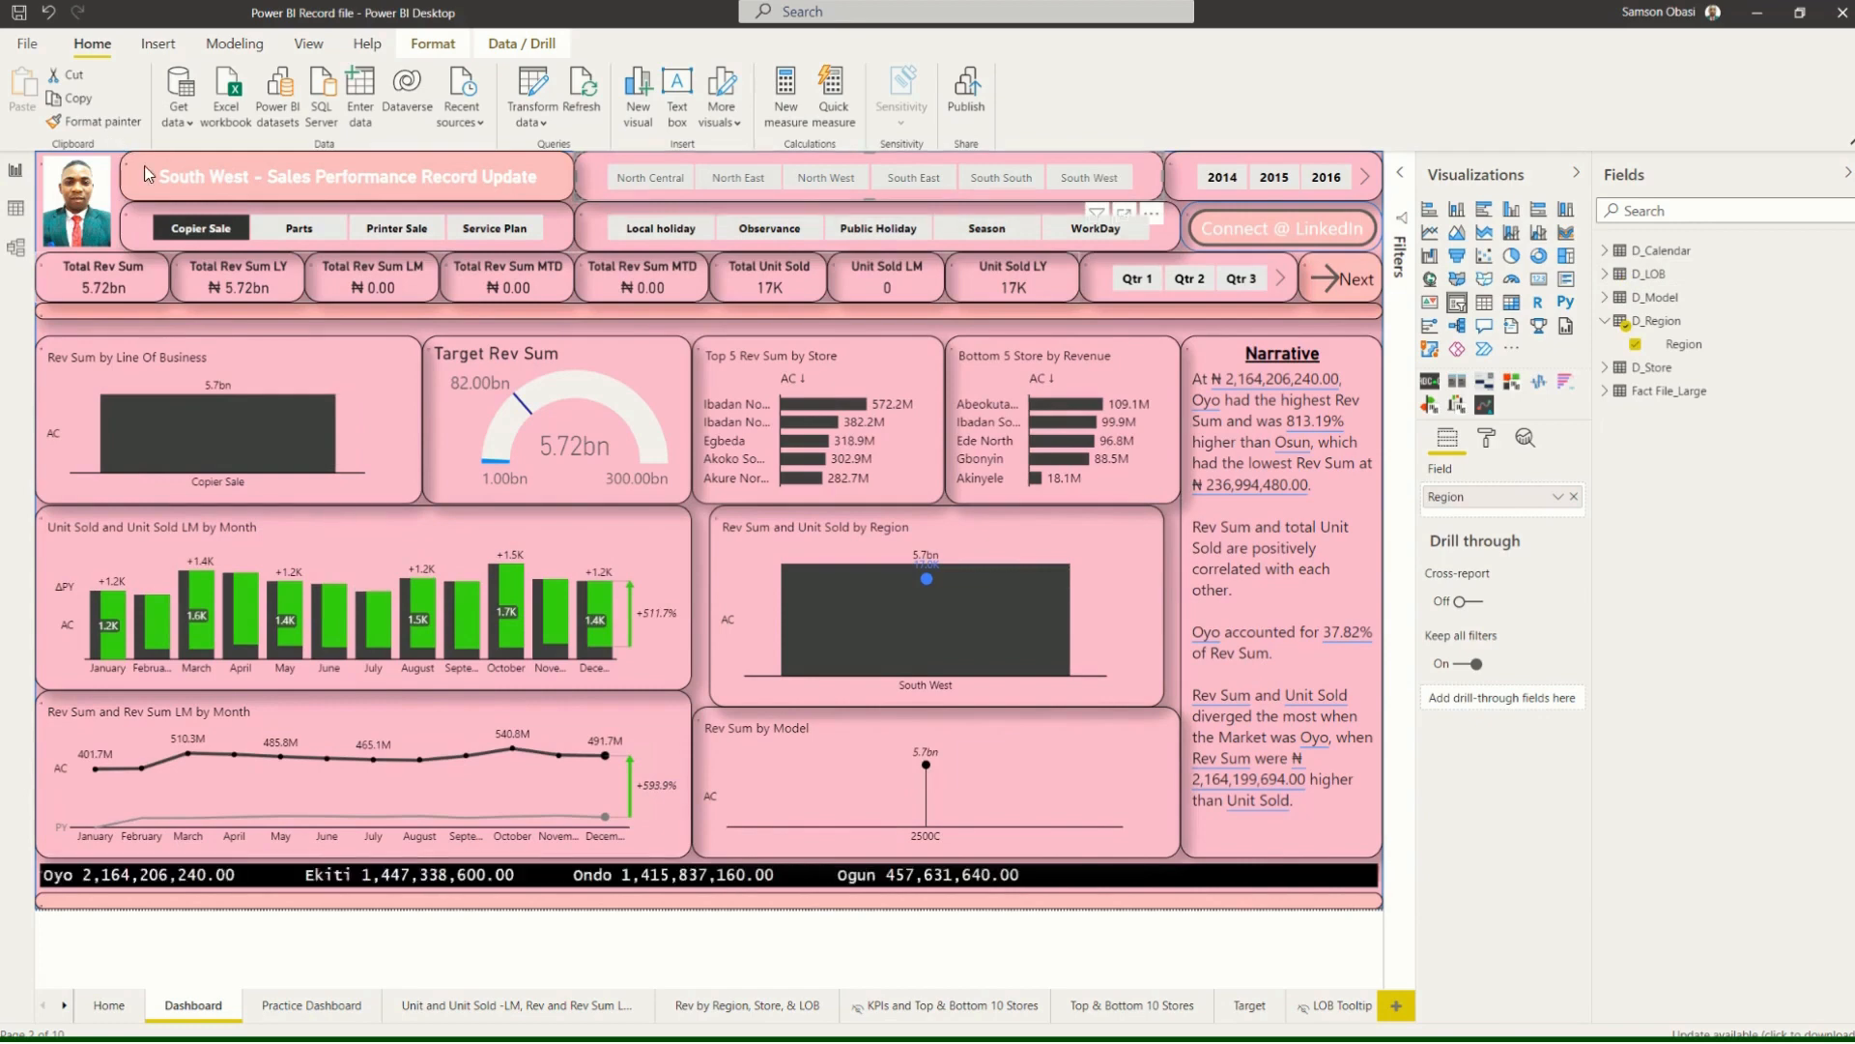
left_click(175, 232)
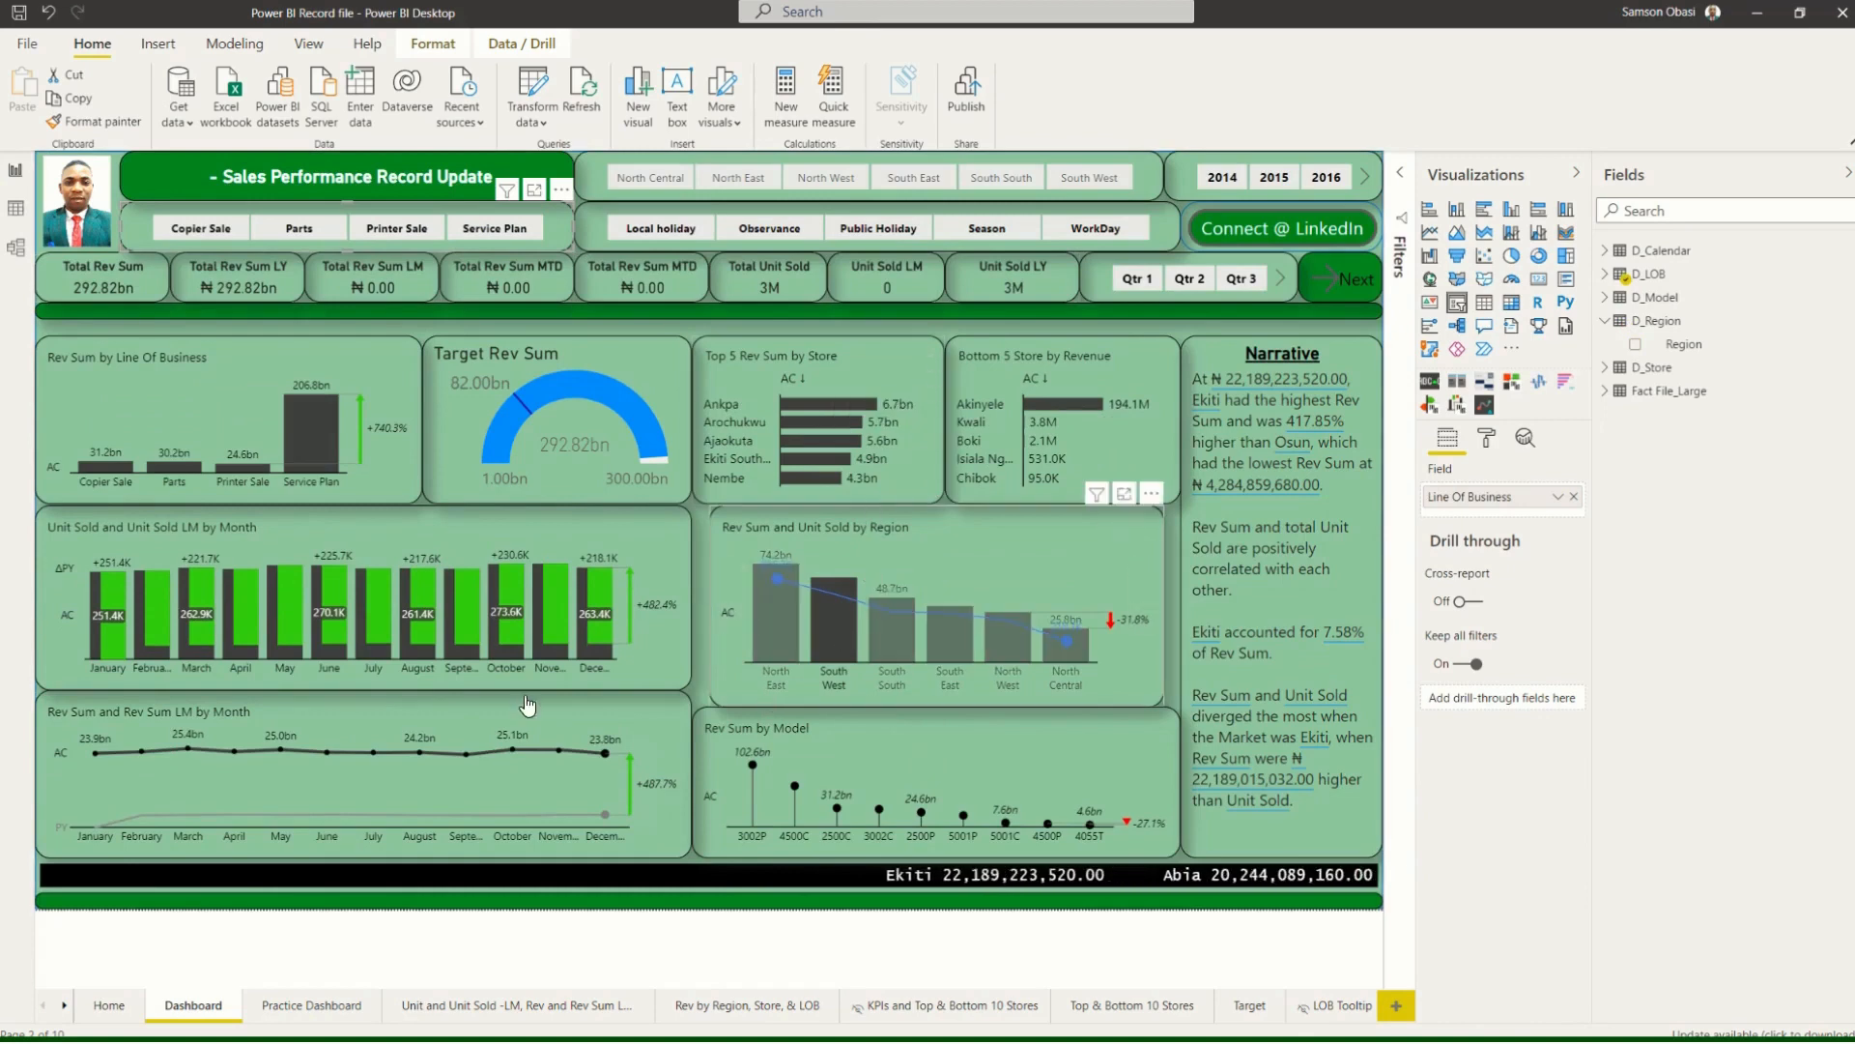
Clear the highlight in the region chart, and highlight and release August in the monthly units chart.
left_click(935, 607)
left_click(935, 607)
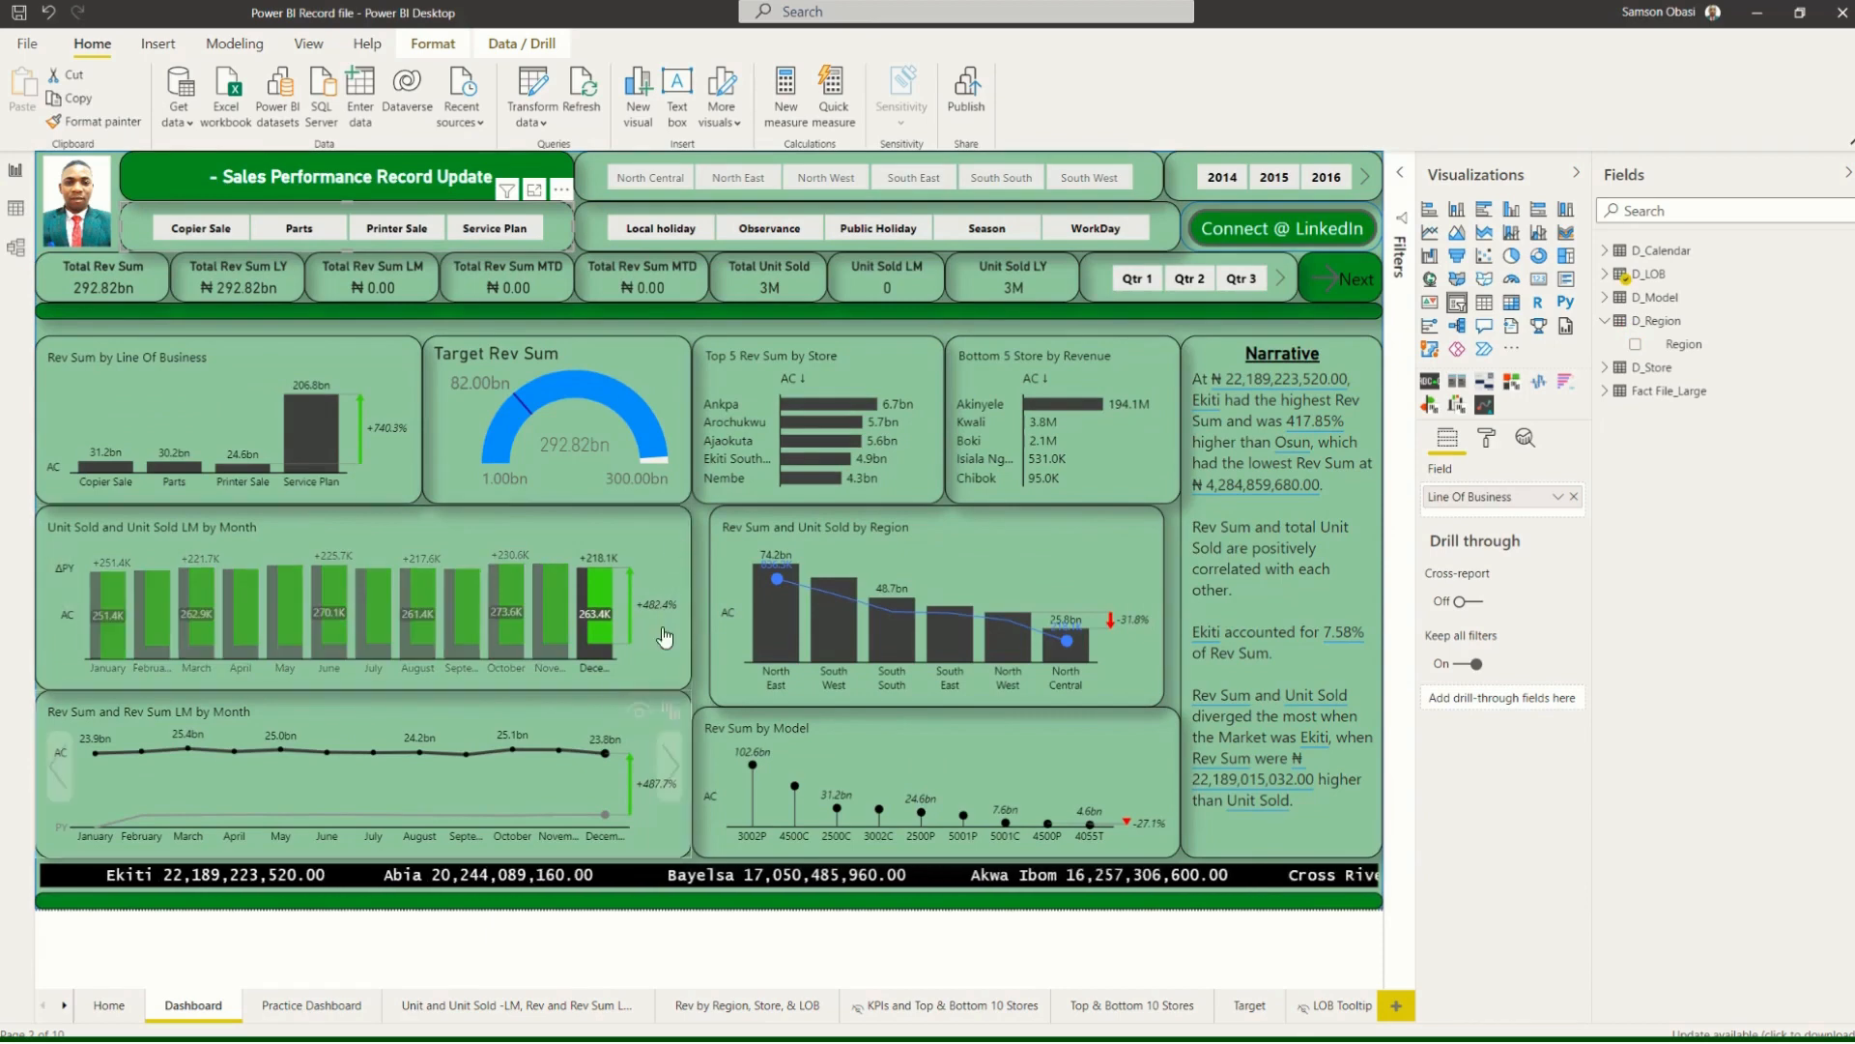
left_click(417, 618)
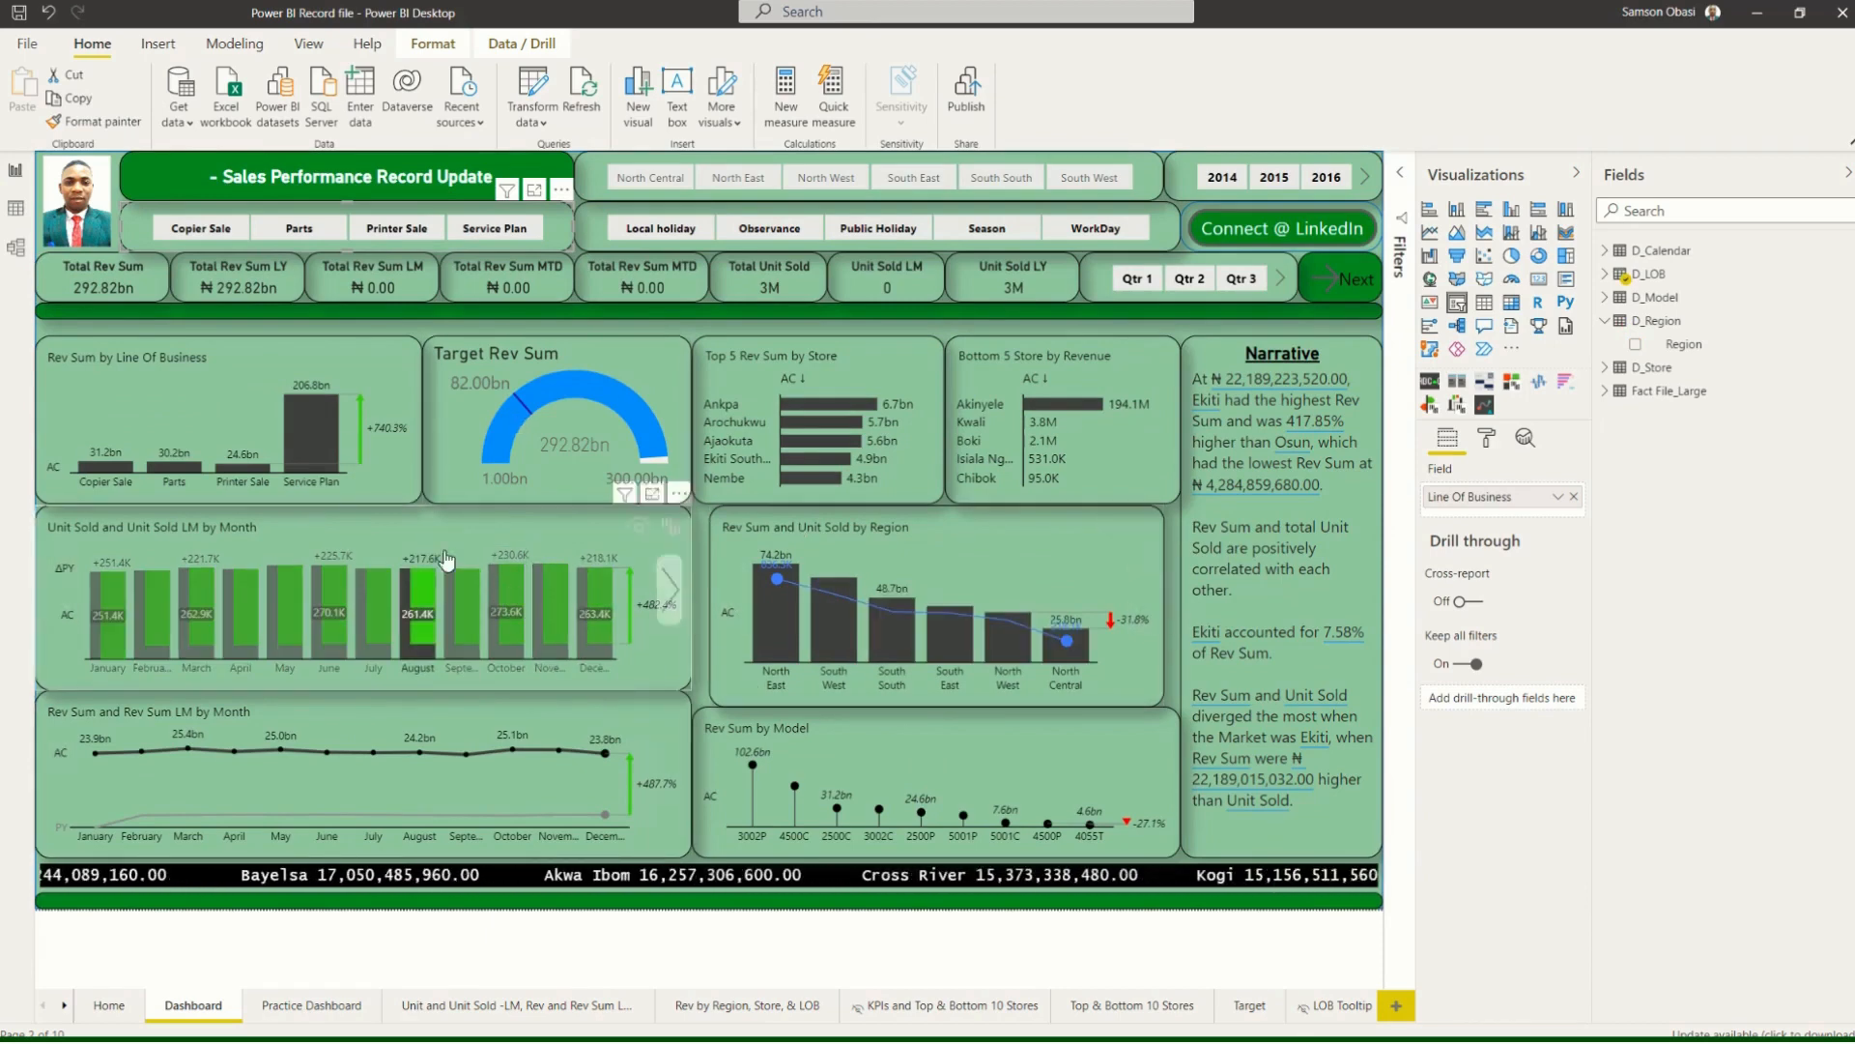
left_click(421, 601)
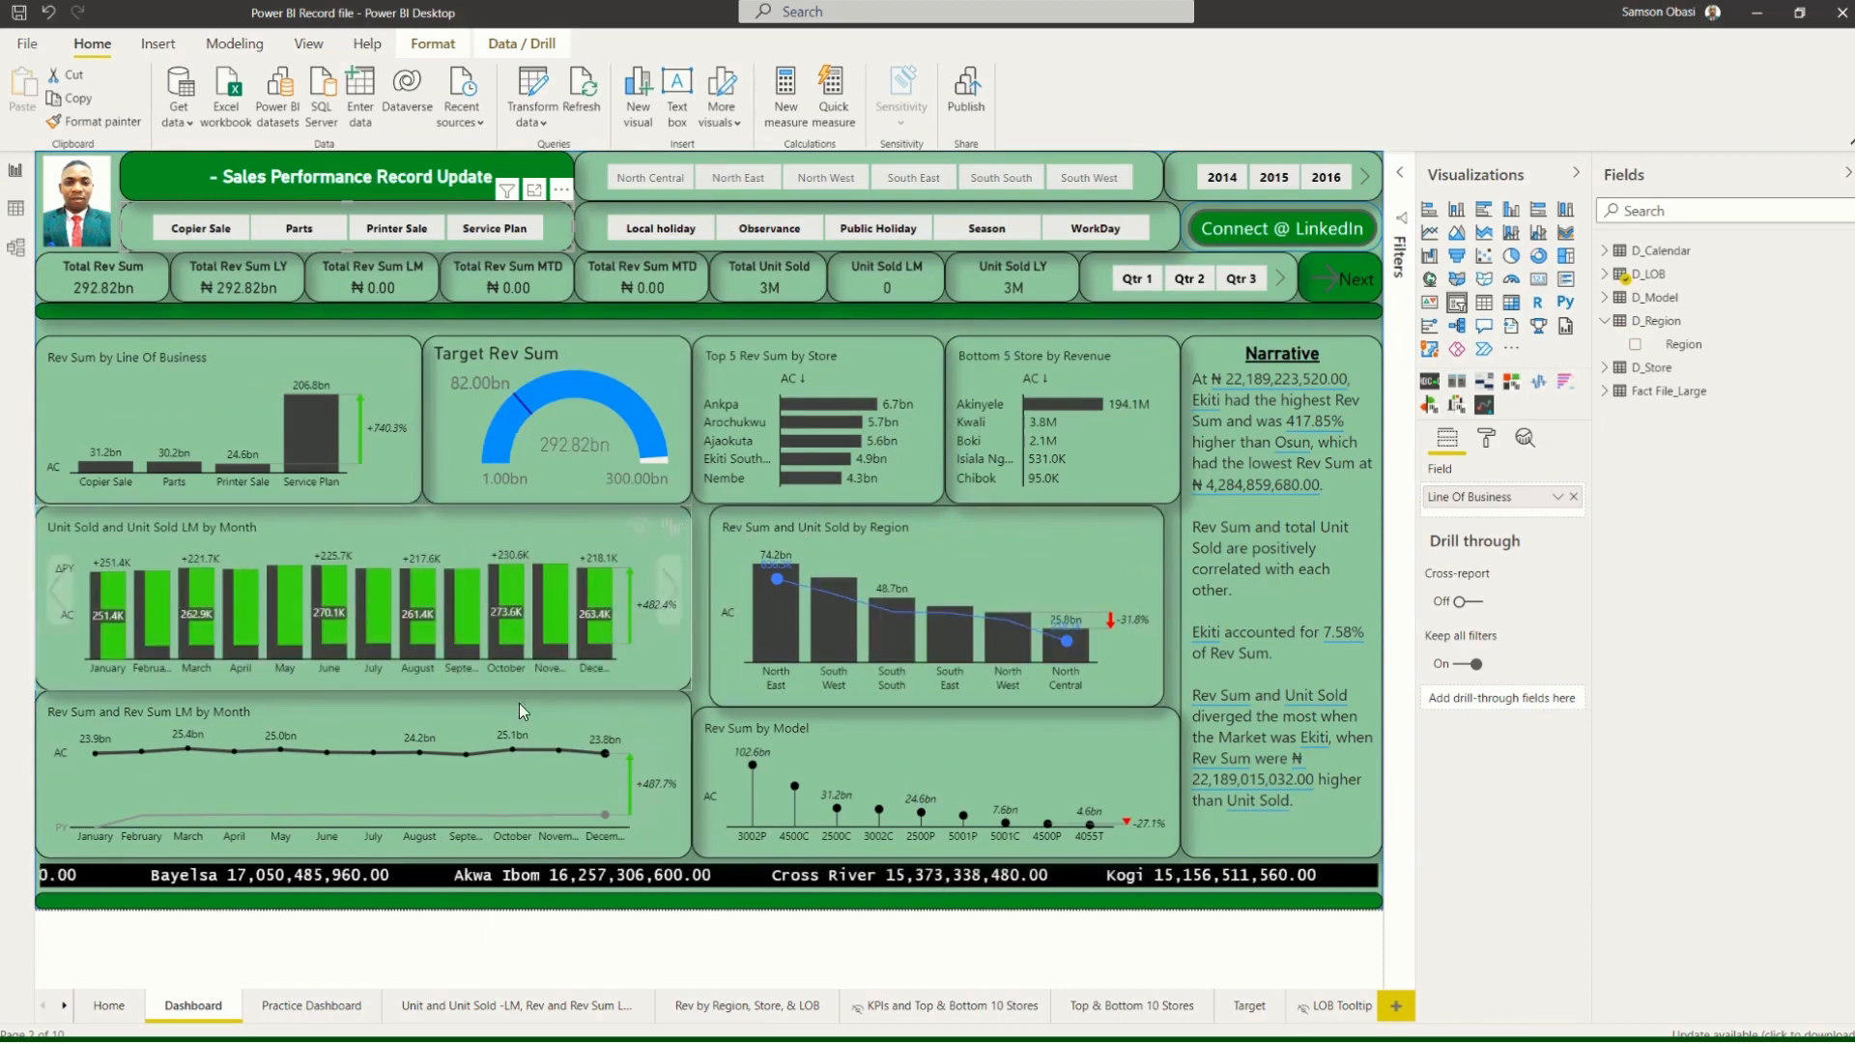
Open the Practice Dashboard page and test its region filter with North Central, North East and South East, leaving no region selected.
left_click(302, 1008)
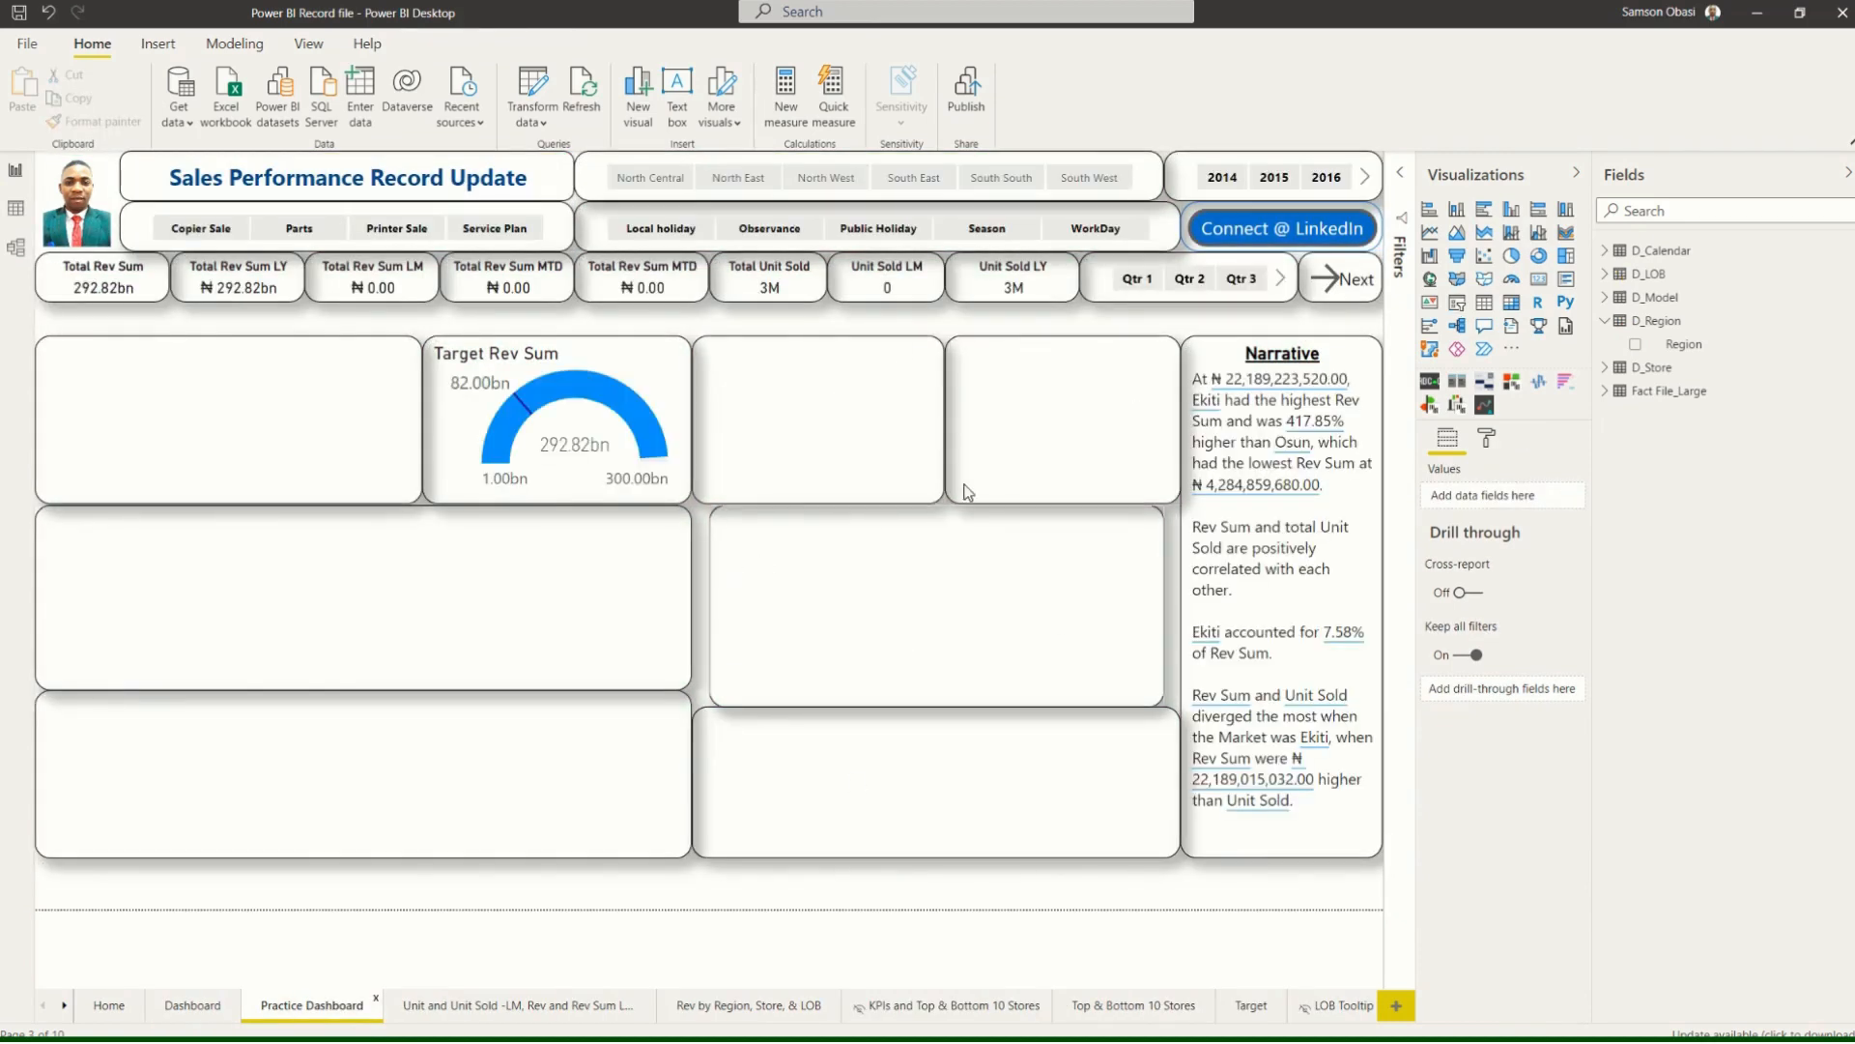
left_click(644, 177)
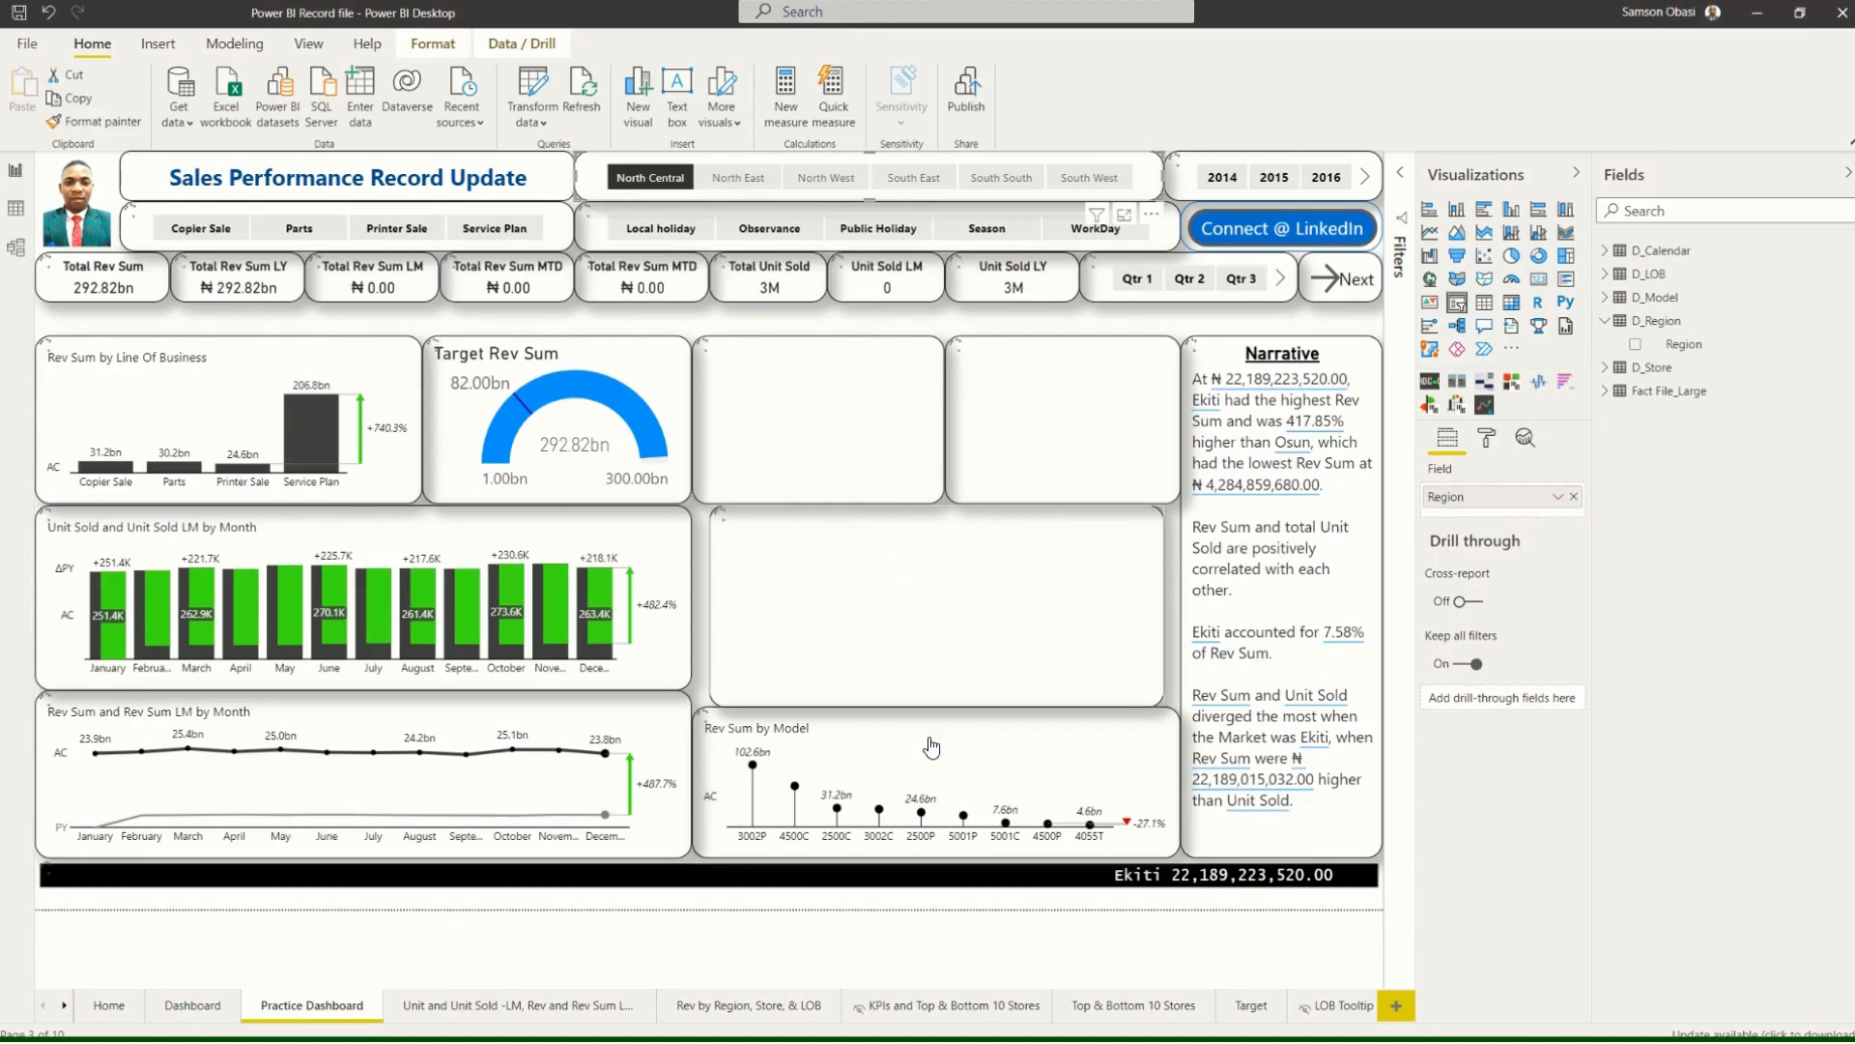
left_click(737, 181)
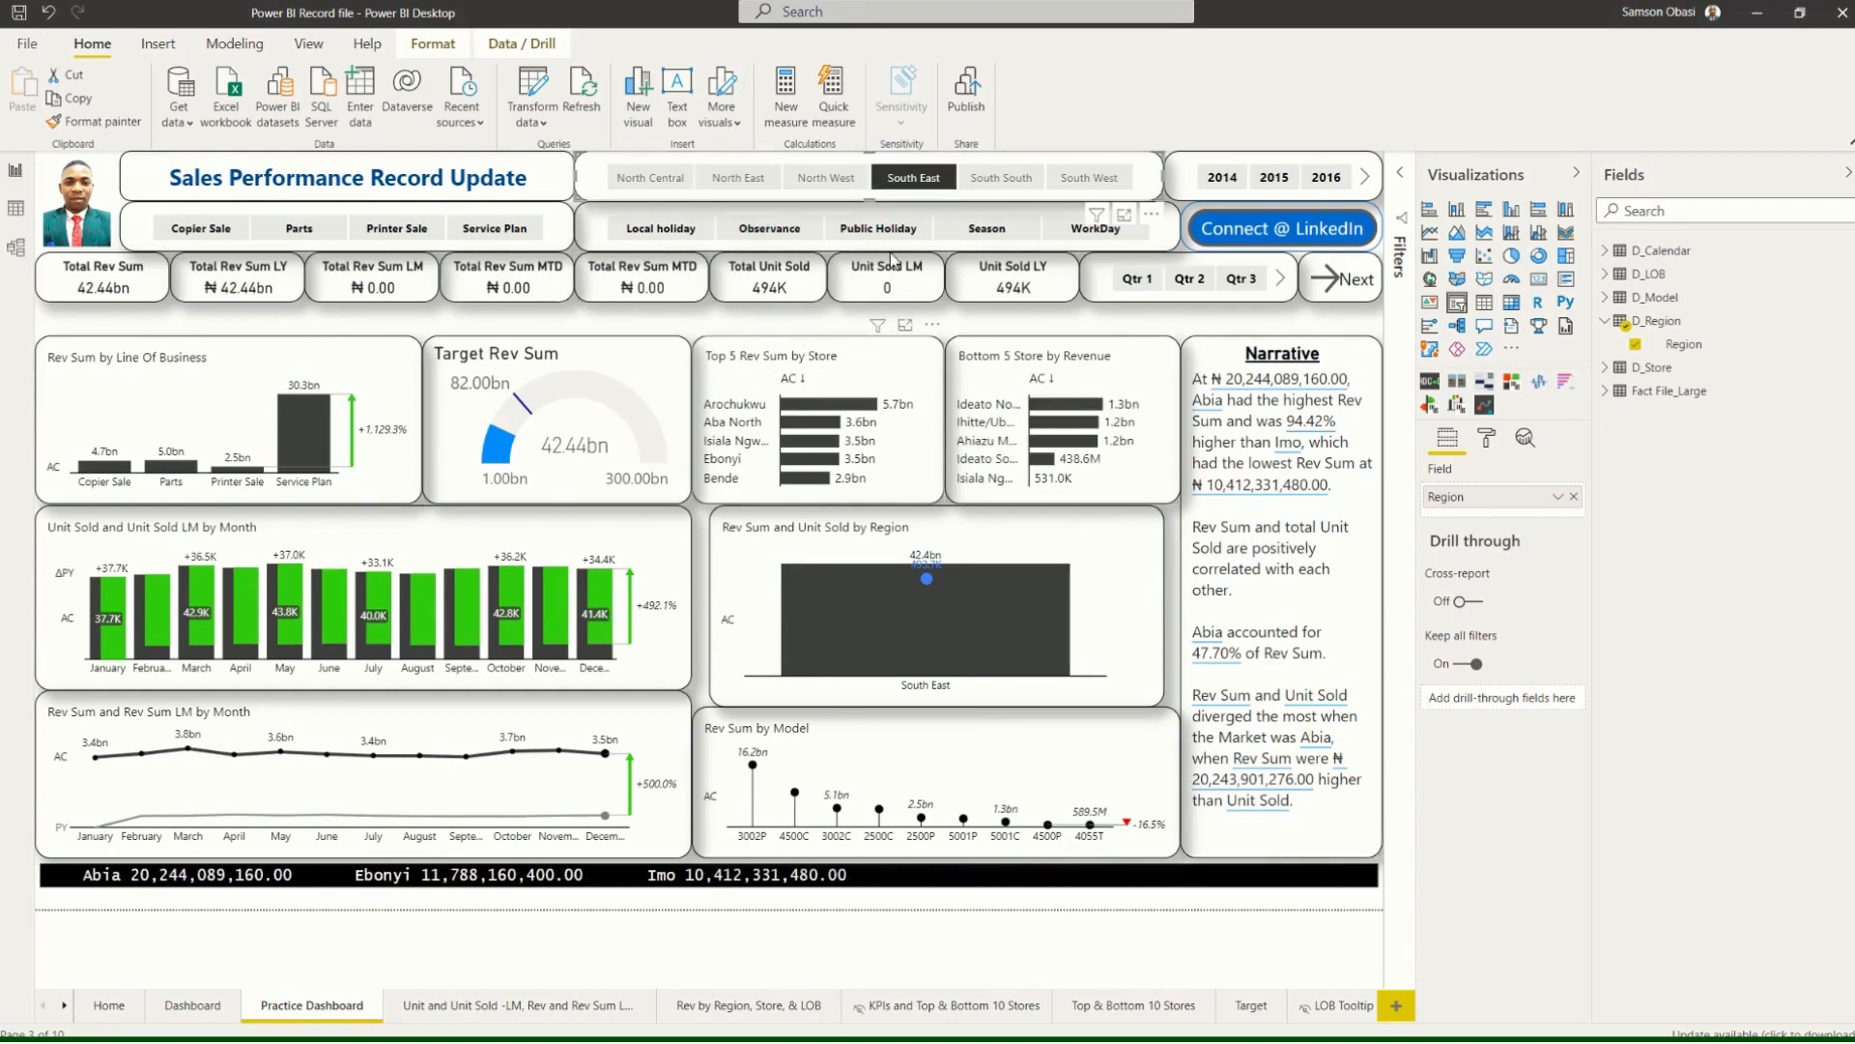
left_click(908, 184)
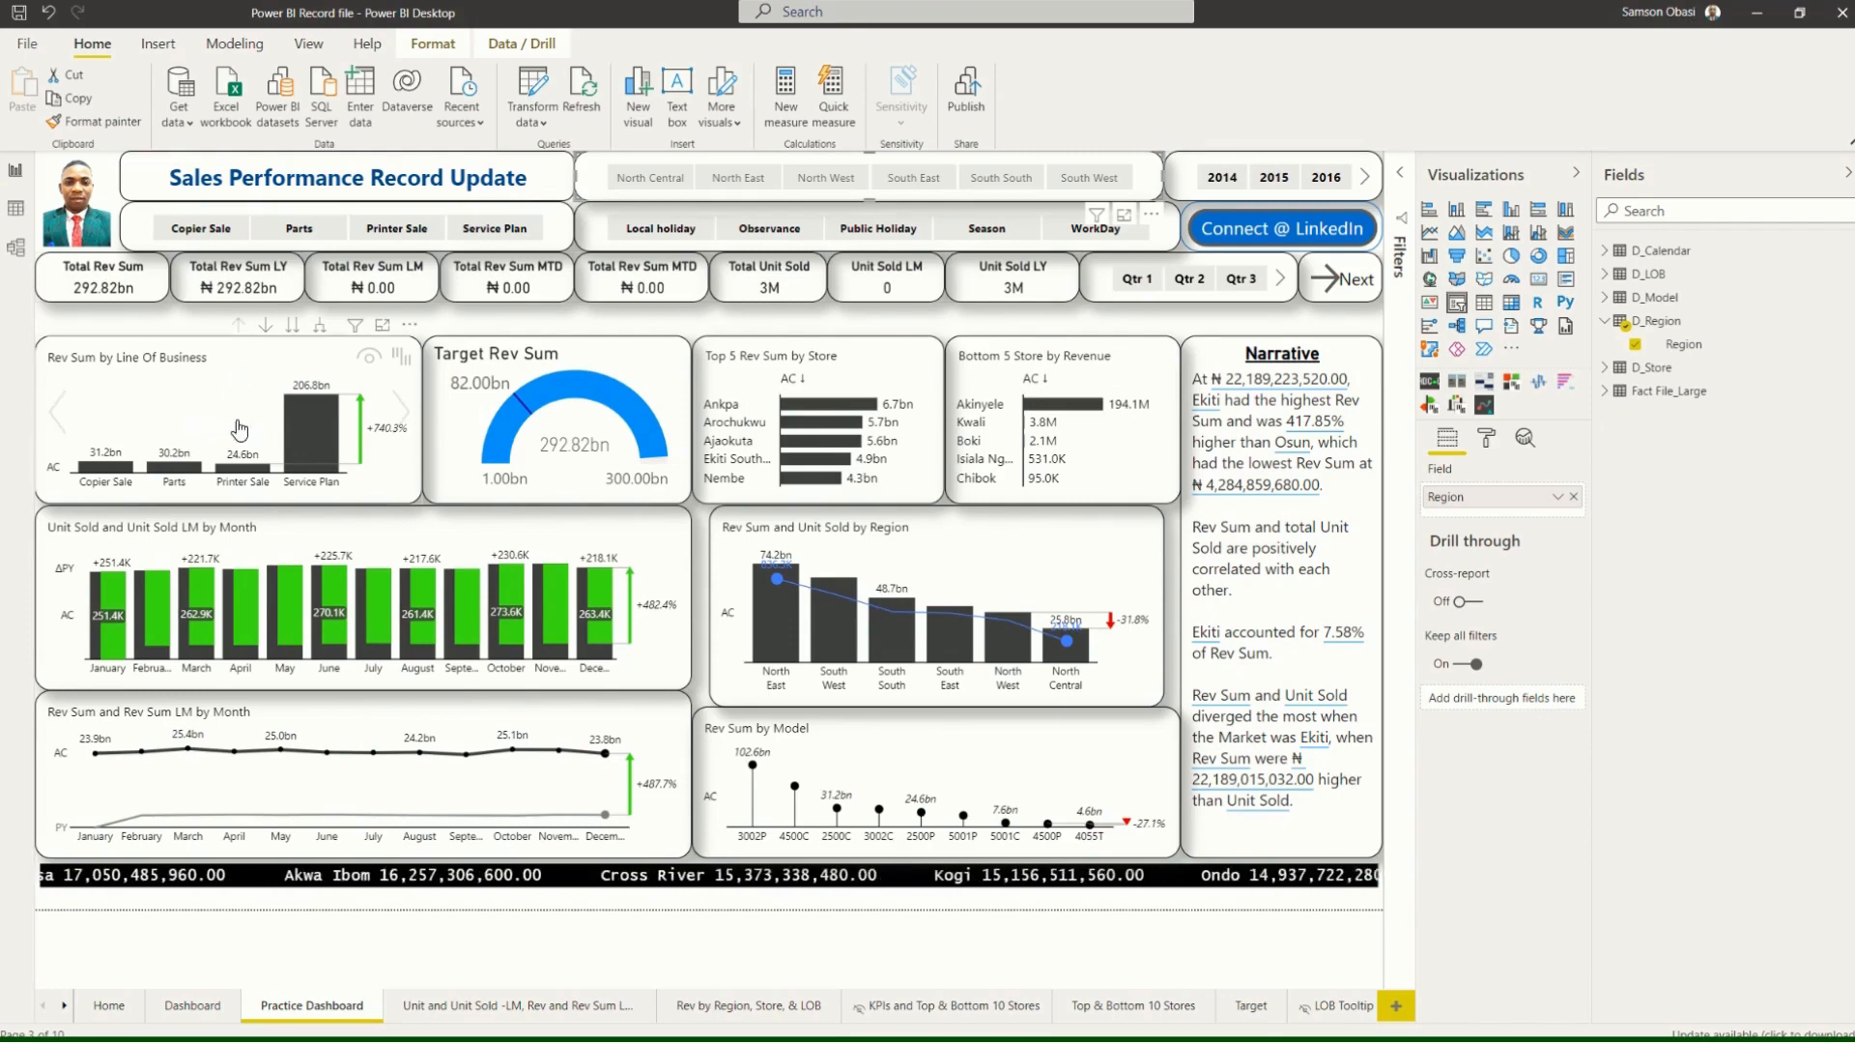
left_click(155, 469)
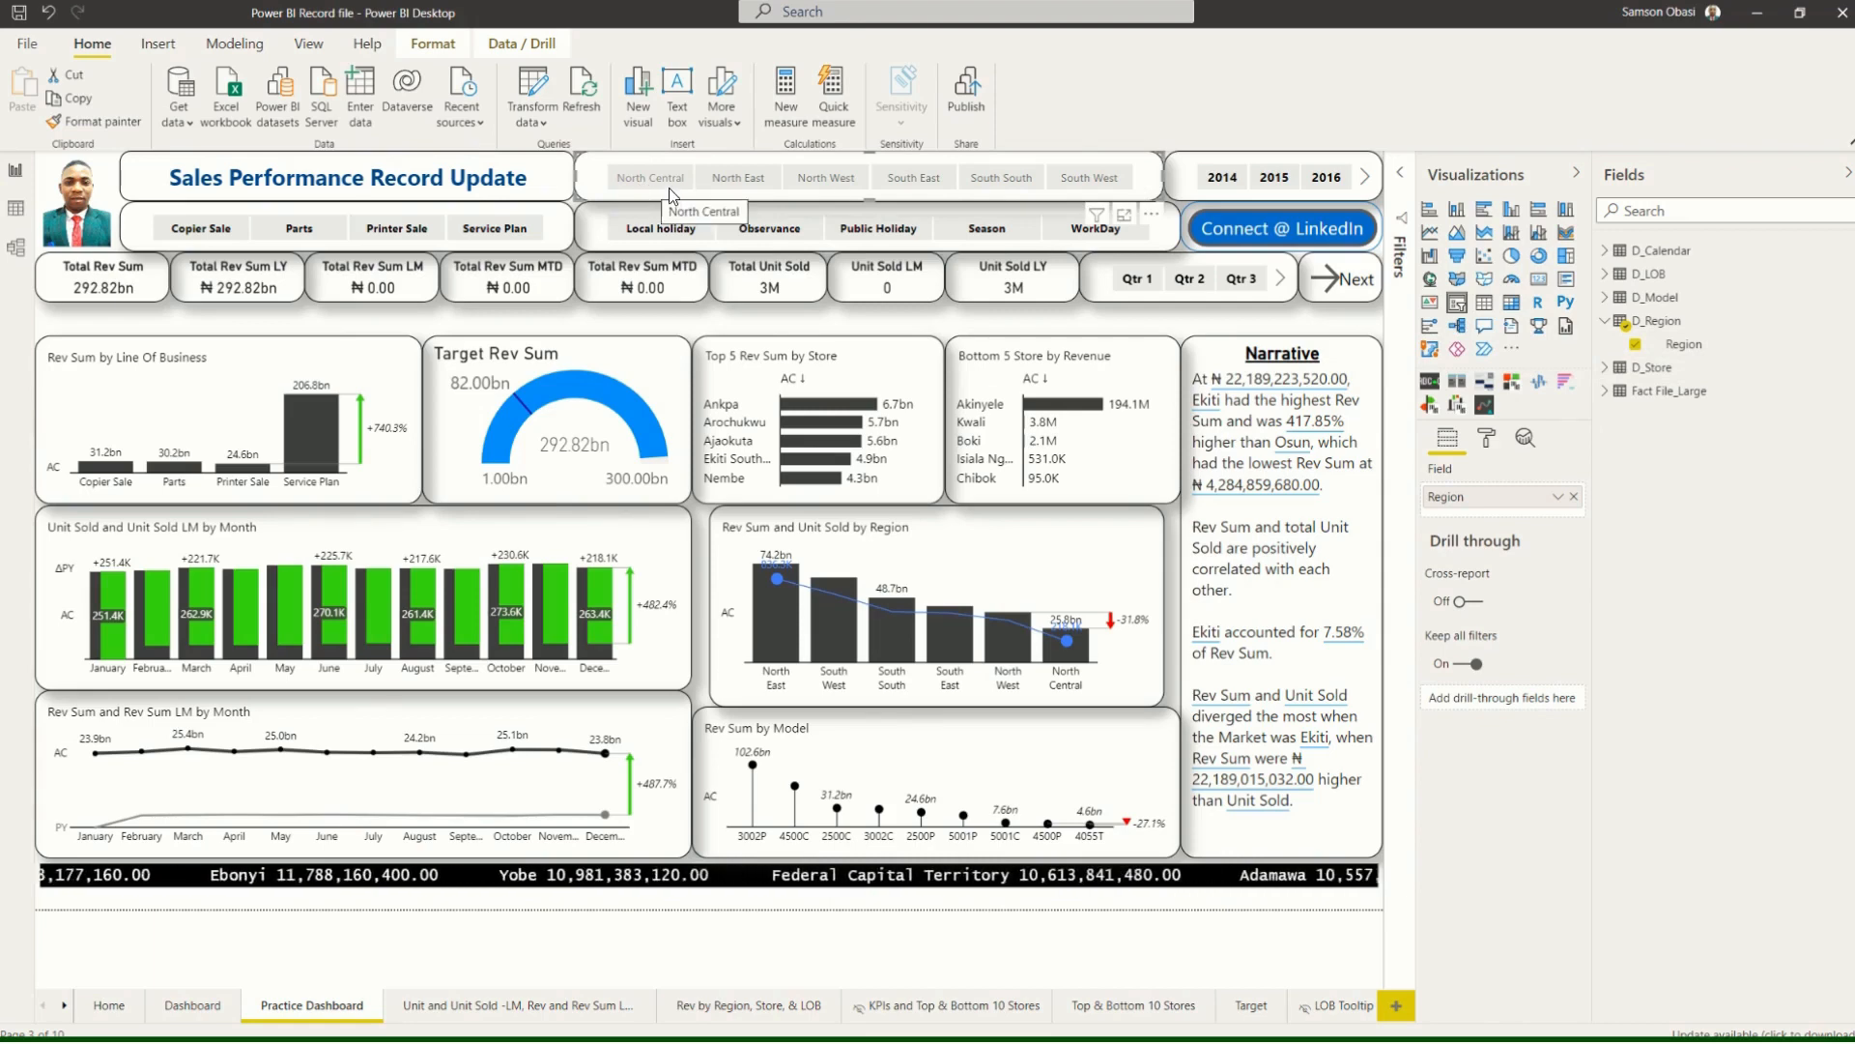
left_click(816, 458)
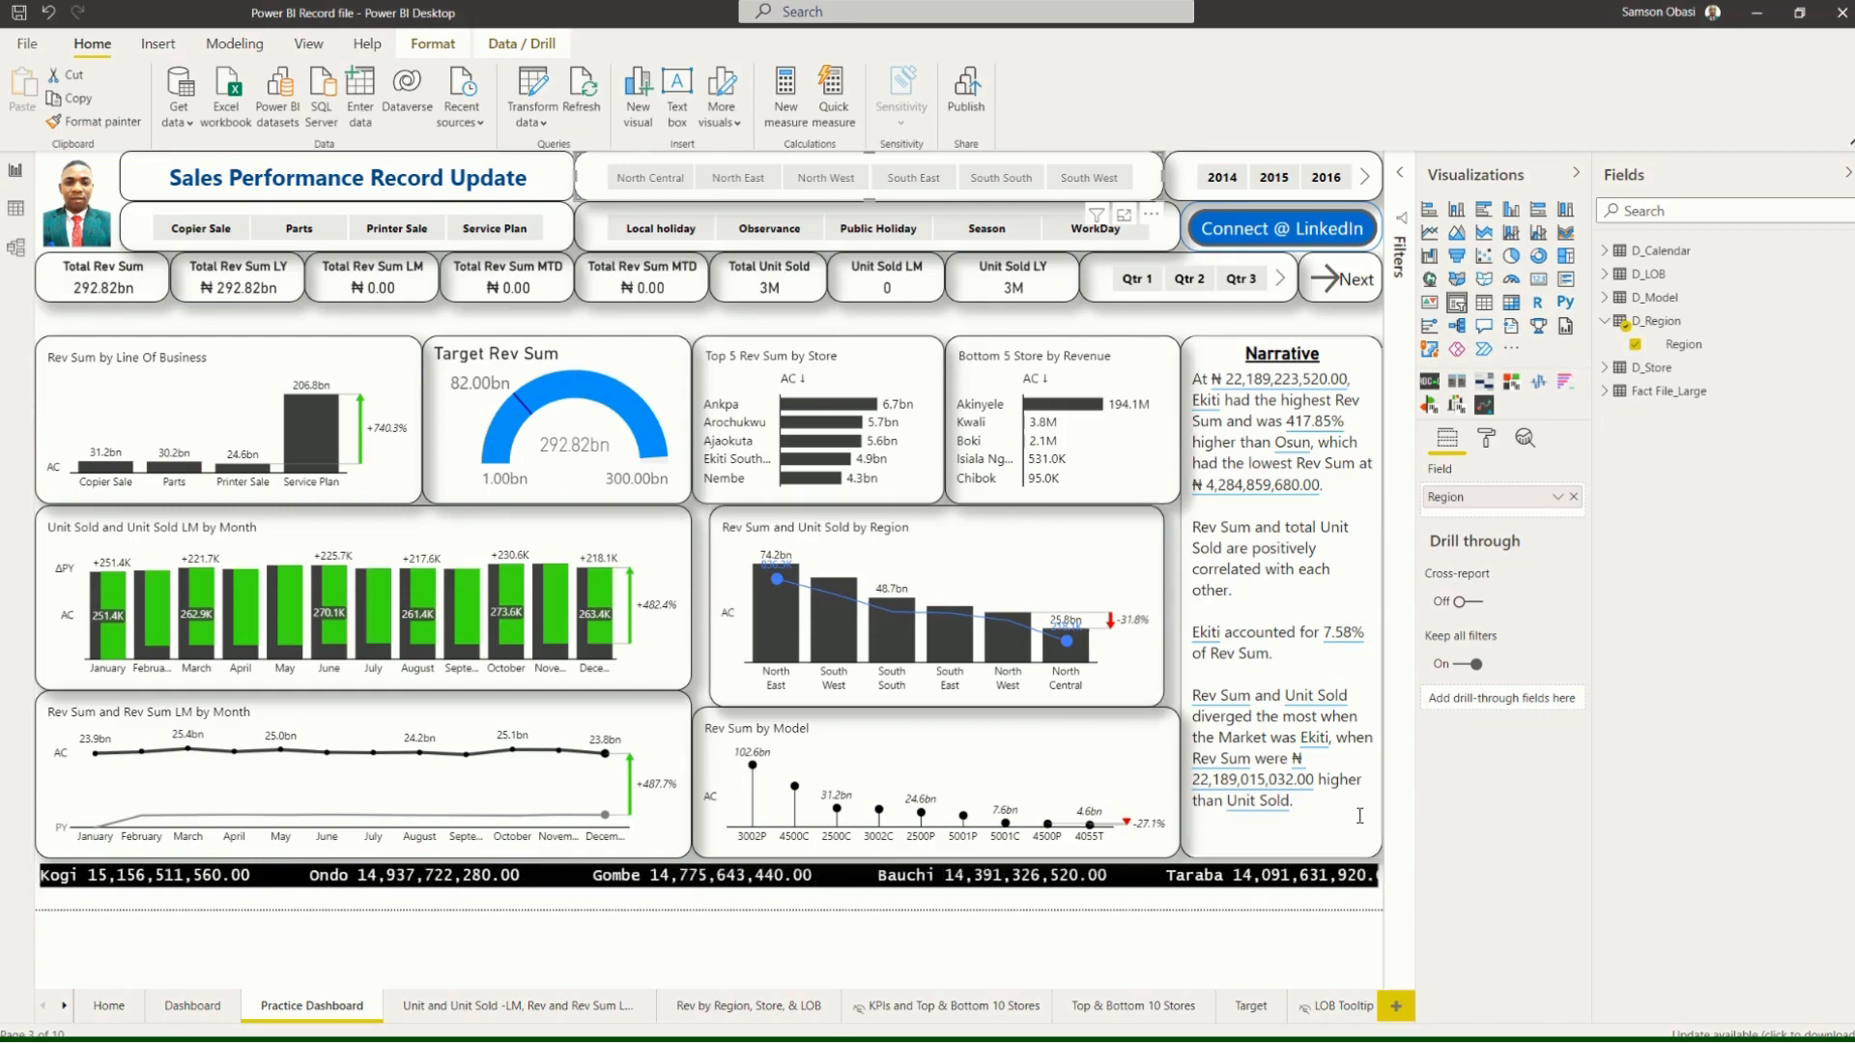
Add a new measure to the D_Region table, remove its default formula text and expand the formula editor.
right_click(1649, 326)
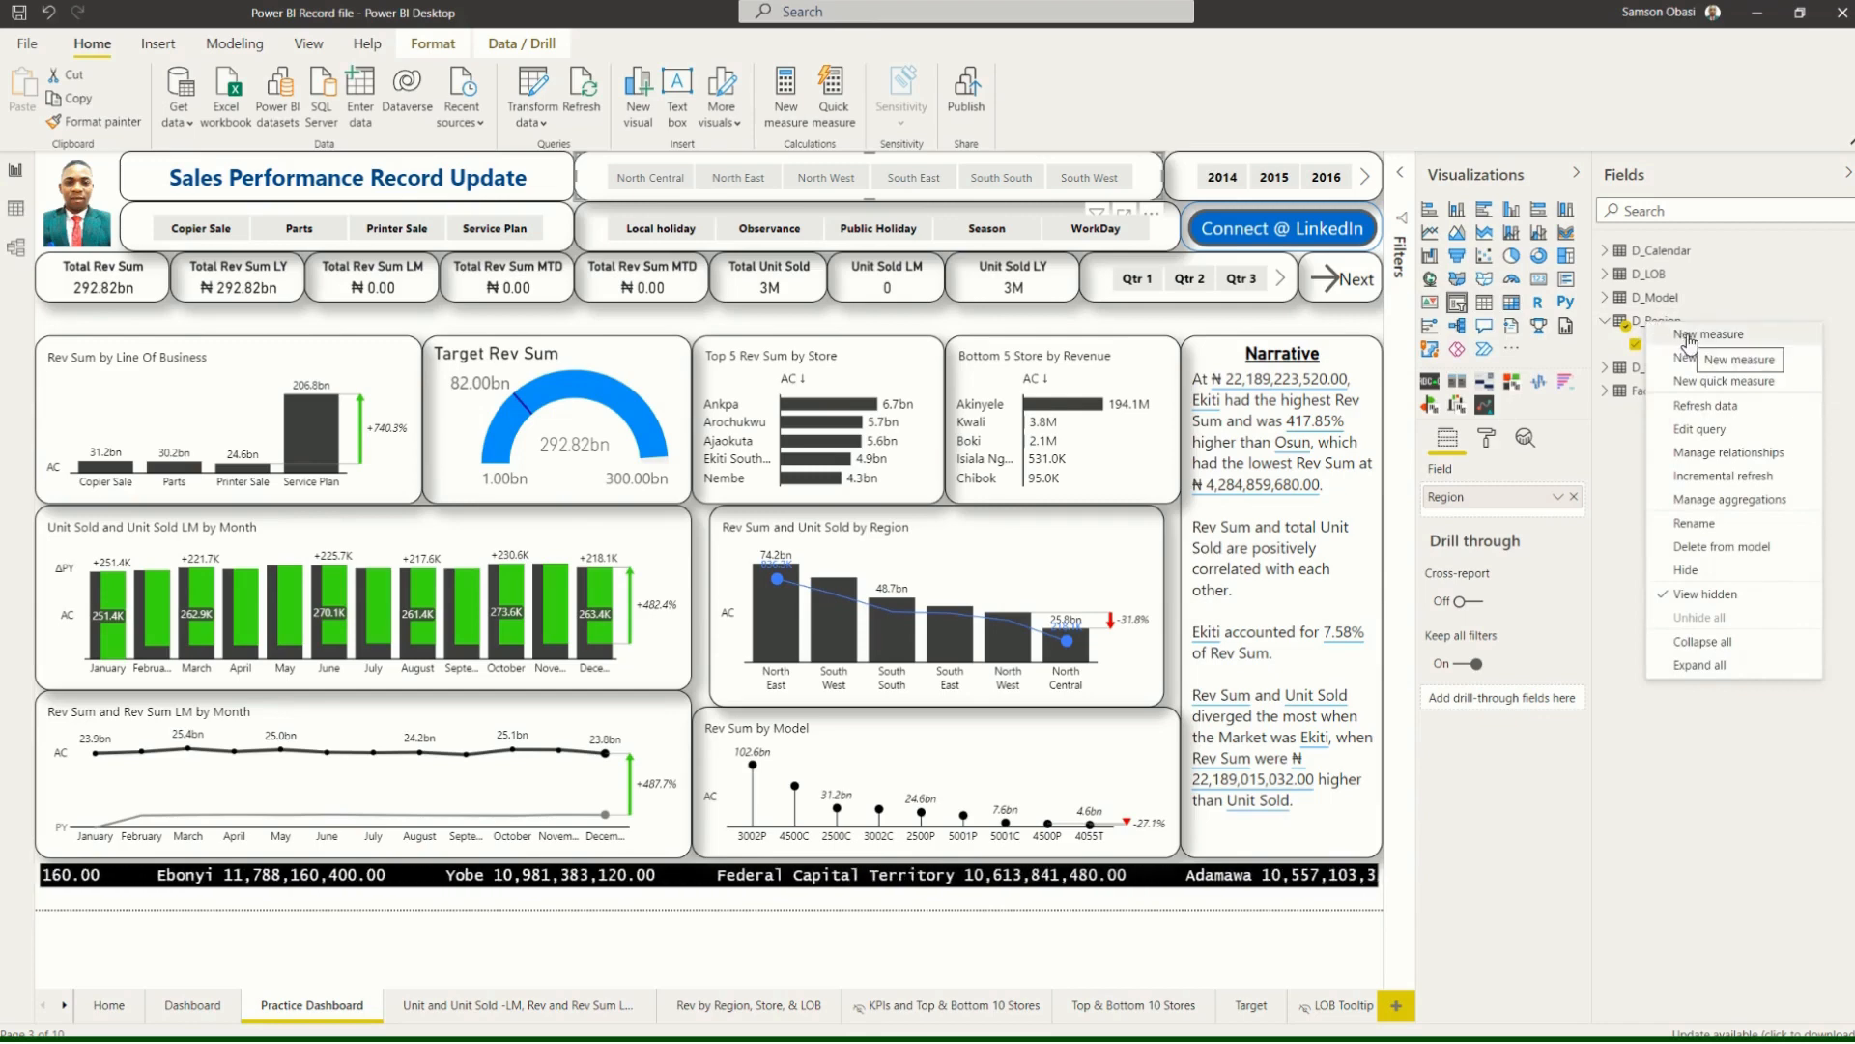
left_click(1689, 341)
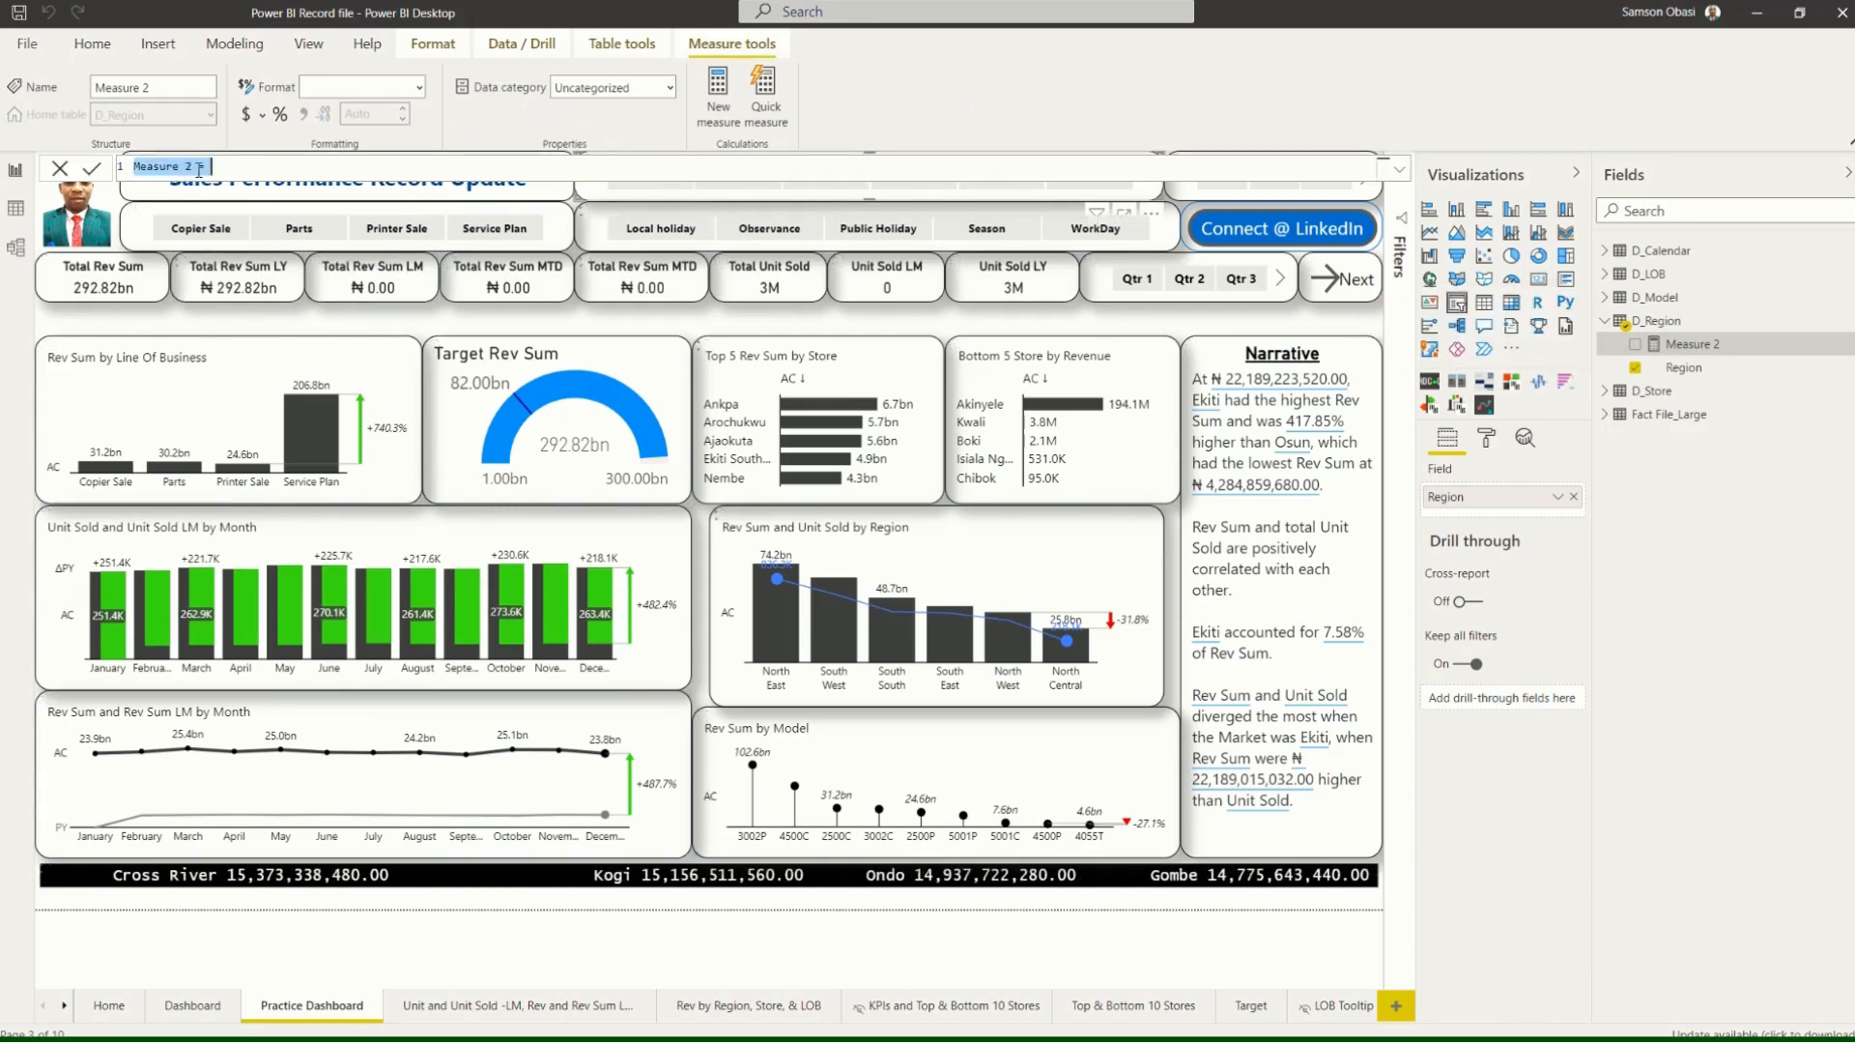
left_click(232, 170)
key("BackSpace")
key("BackSpace")
key("BackSpace")
key("BackSpace")
key("BackSpace")
key("BackSpace")
key("BackSpace")
key("BackSpace")
key("BackSpace")
key("BackSpace")
key("BackSpace")
key("BackSpace")
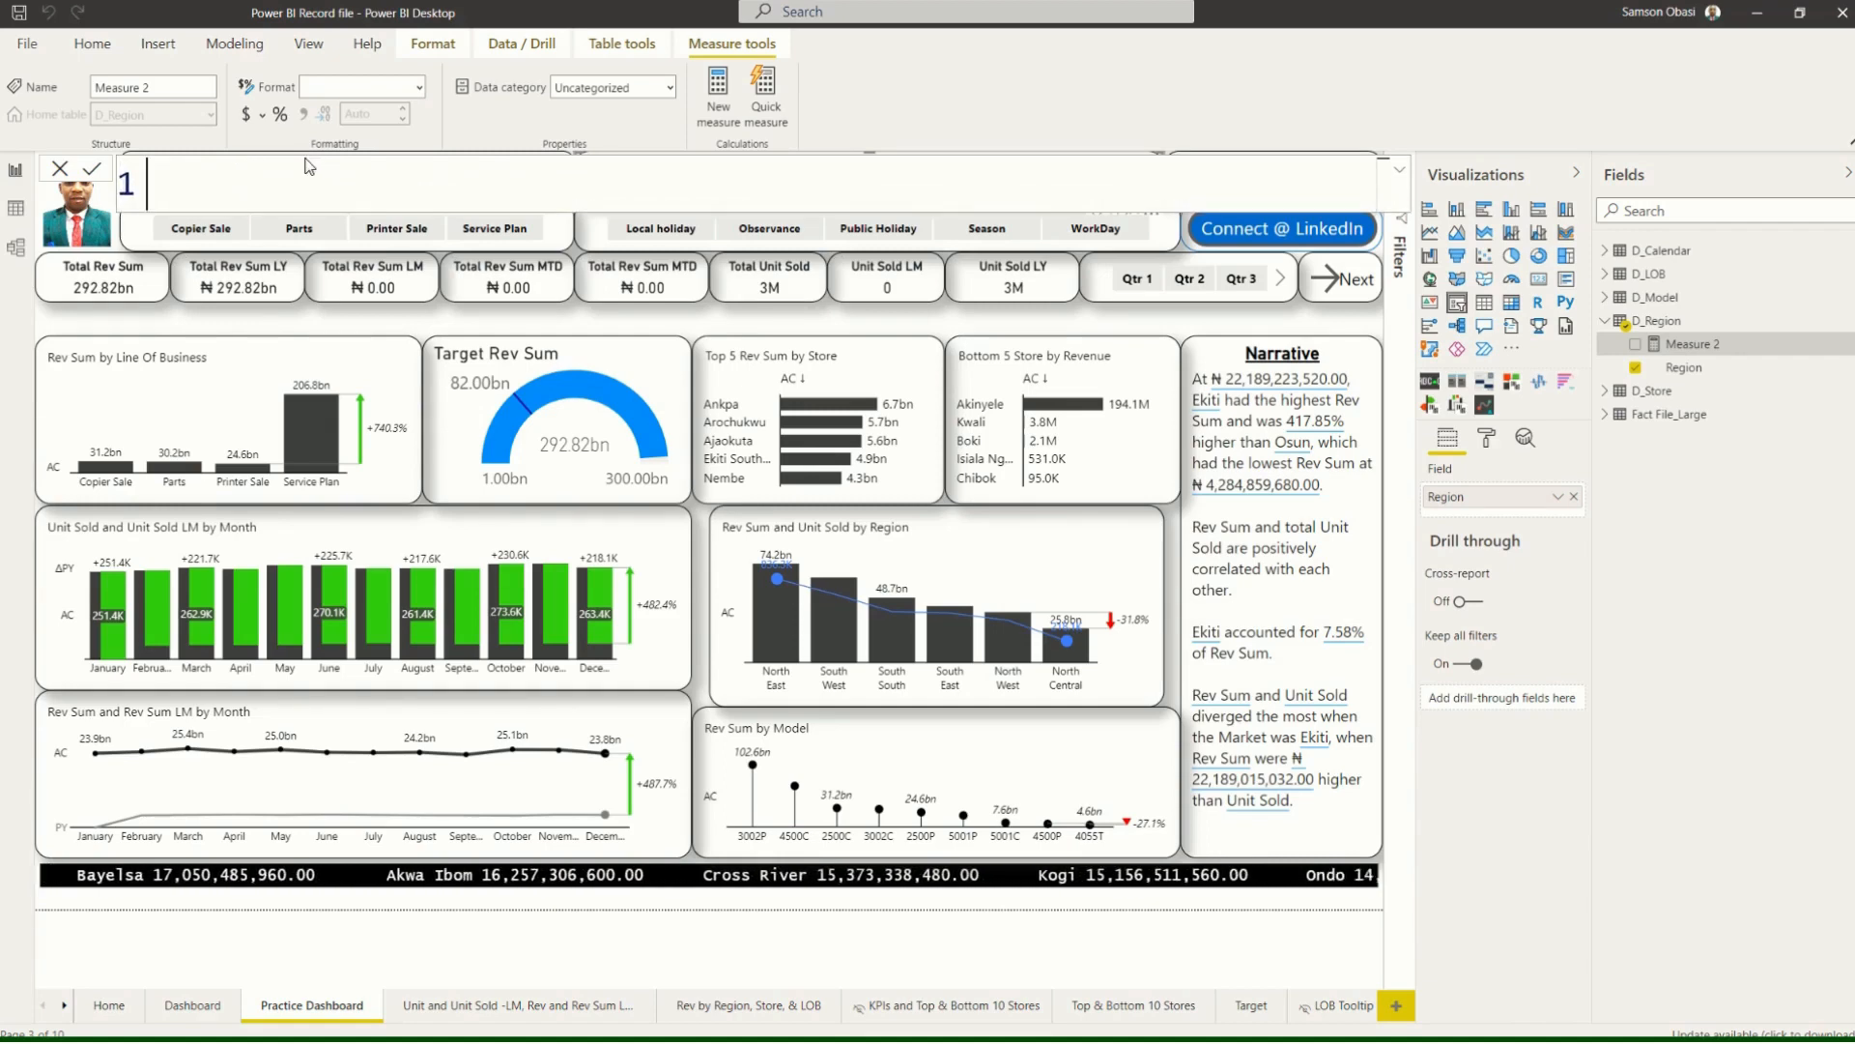
left_click(1403, 177)
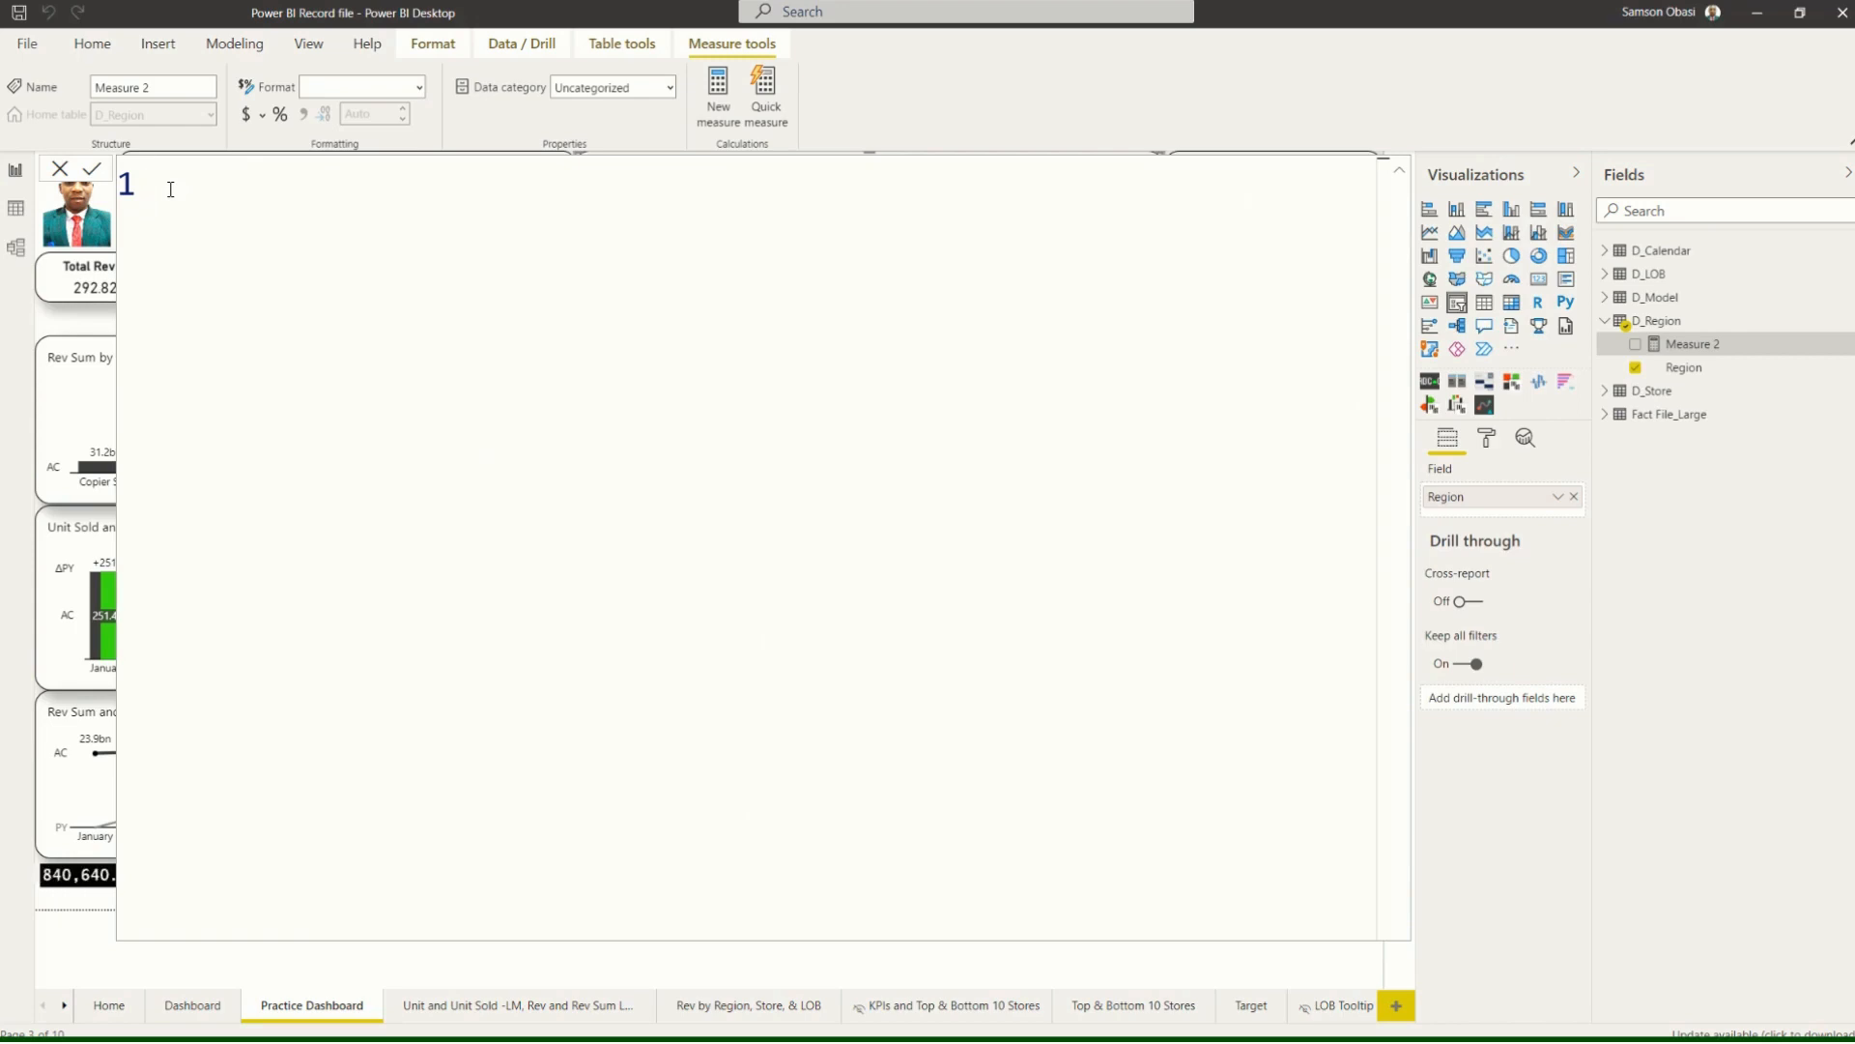
Enter "Dynamic Background =" as the measure's name and the start of its definition.
type("Dynamic")
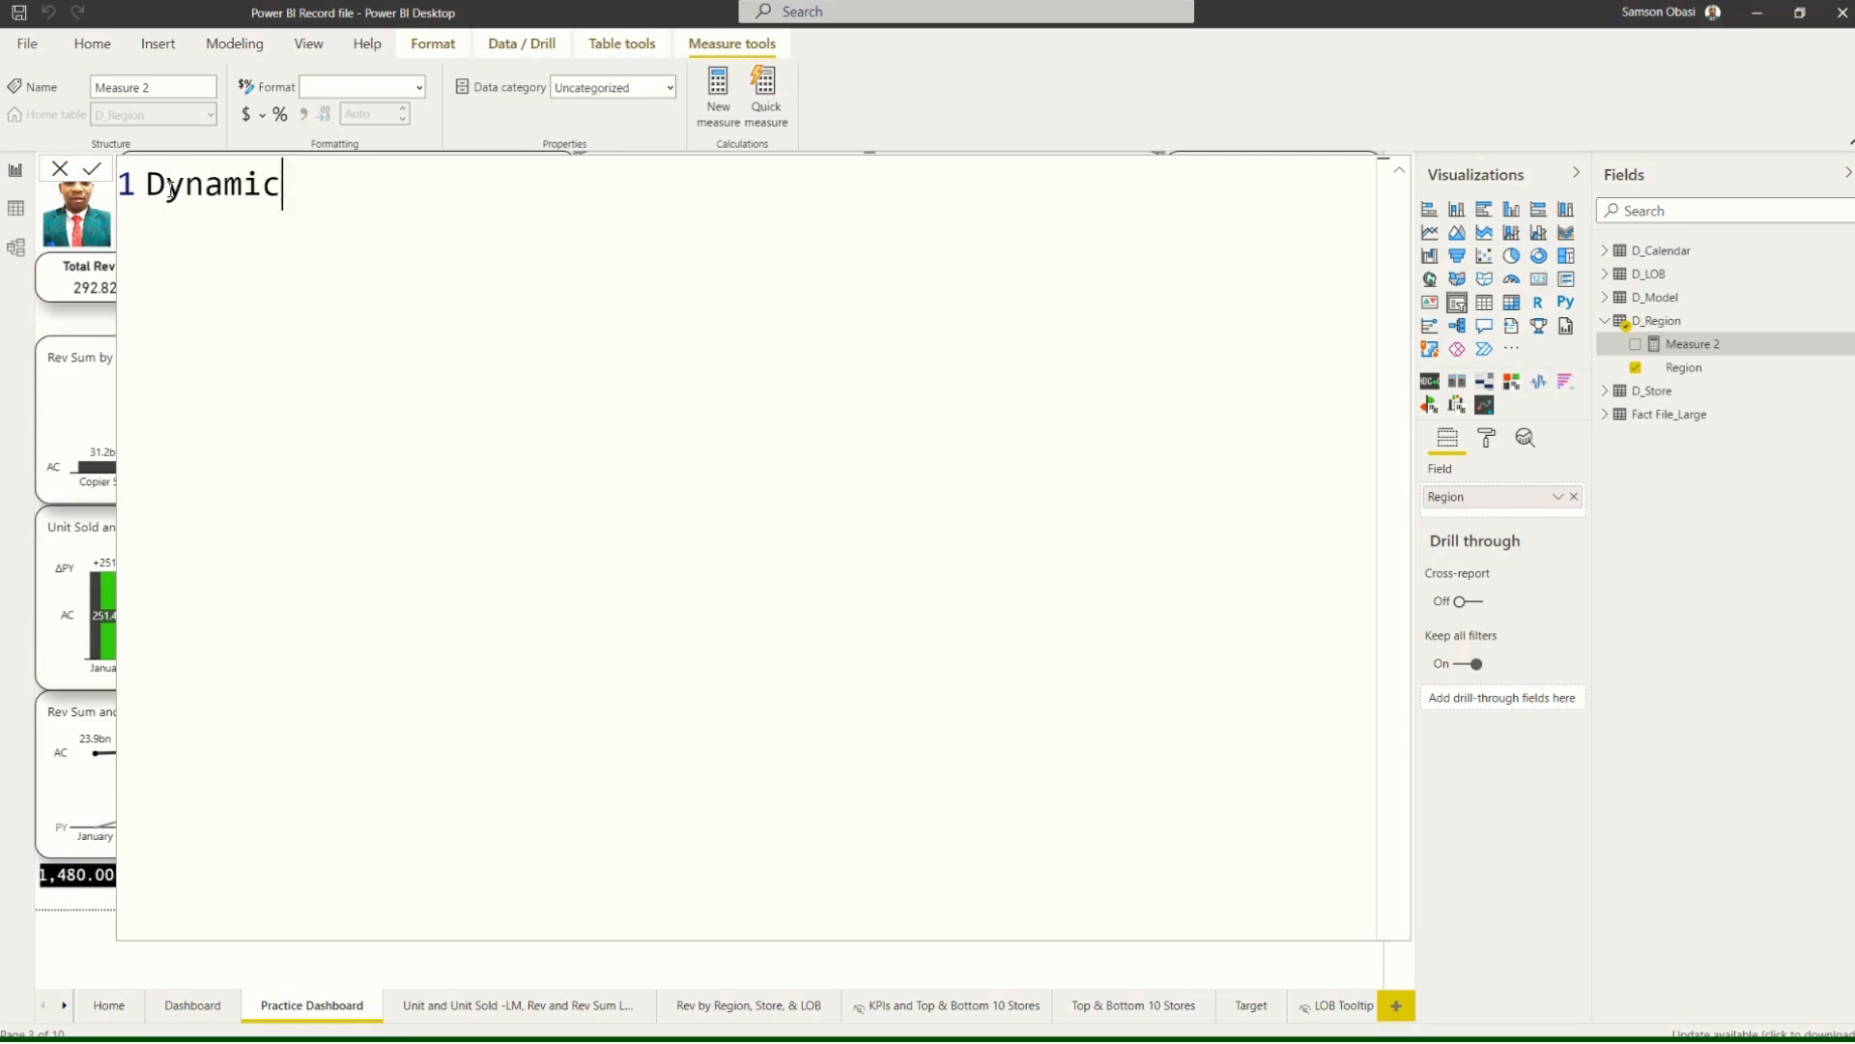
type(" Br")
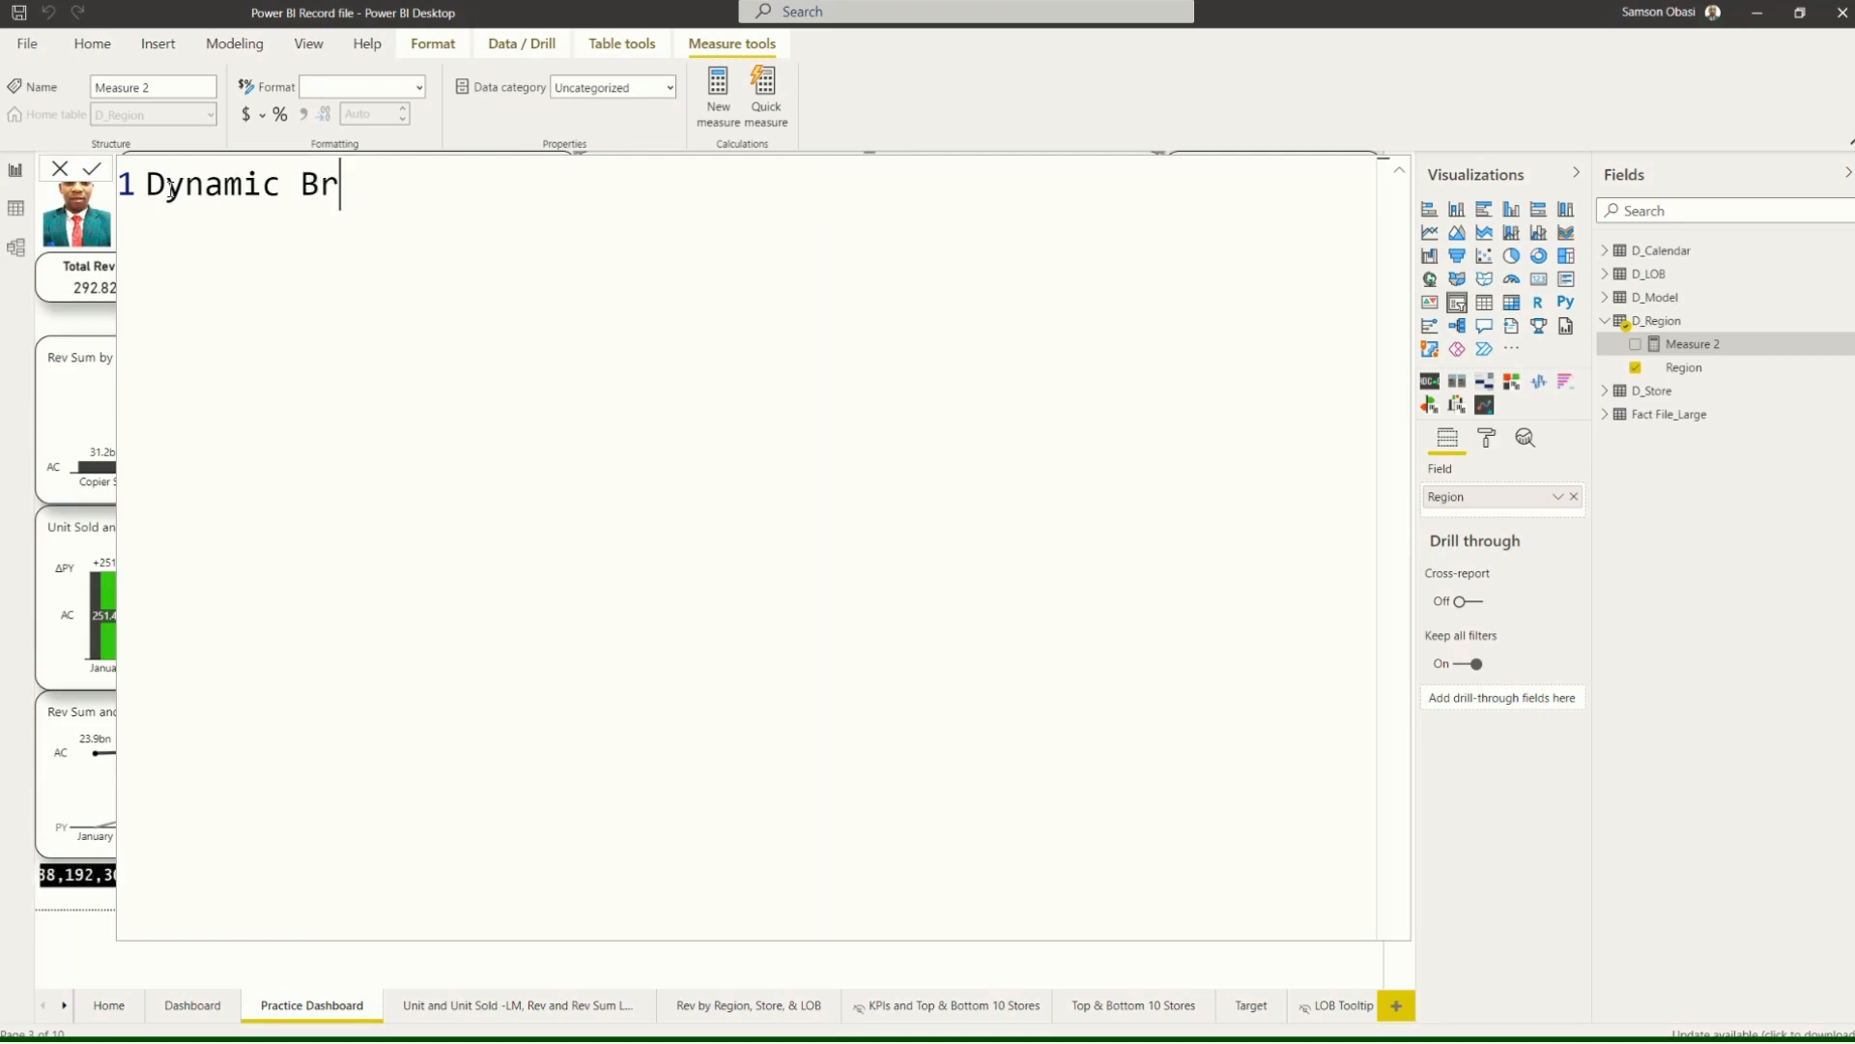
key("BackSpace")
type("ack")
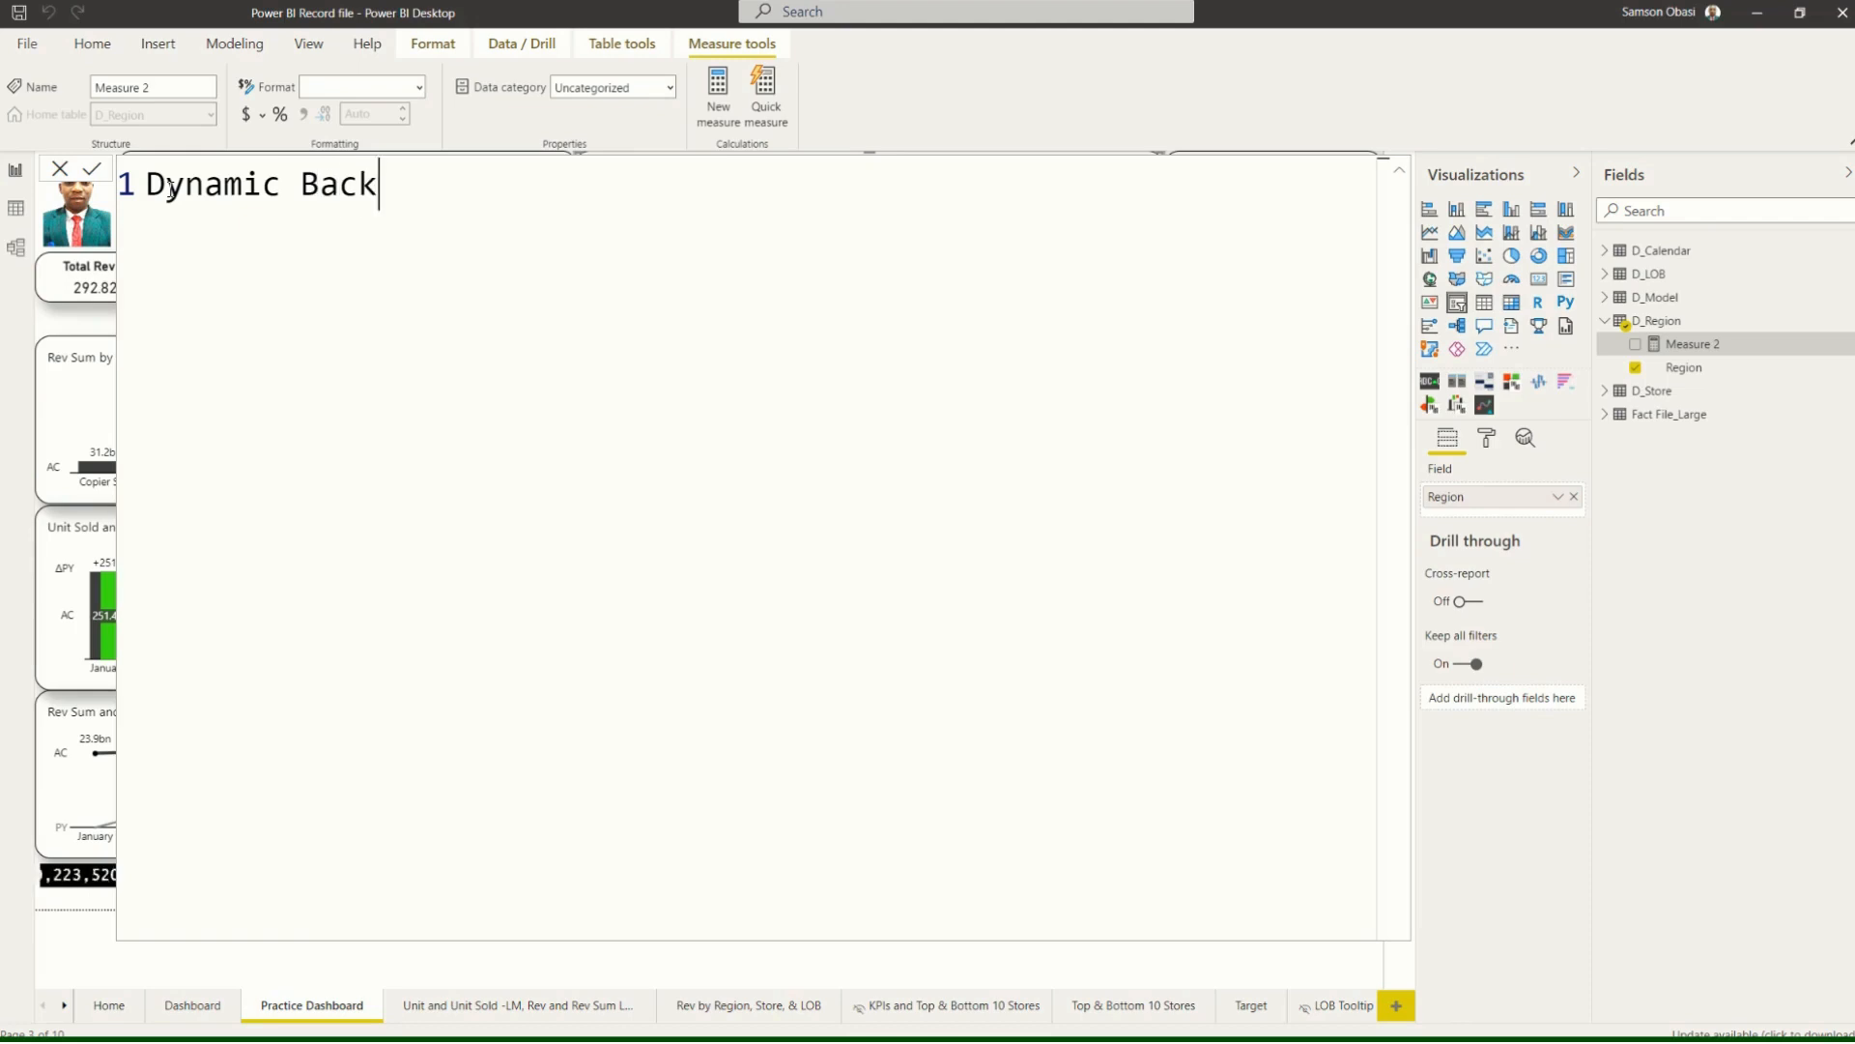
type("groun")
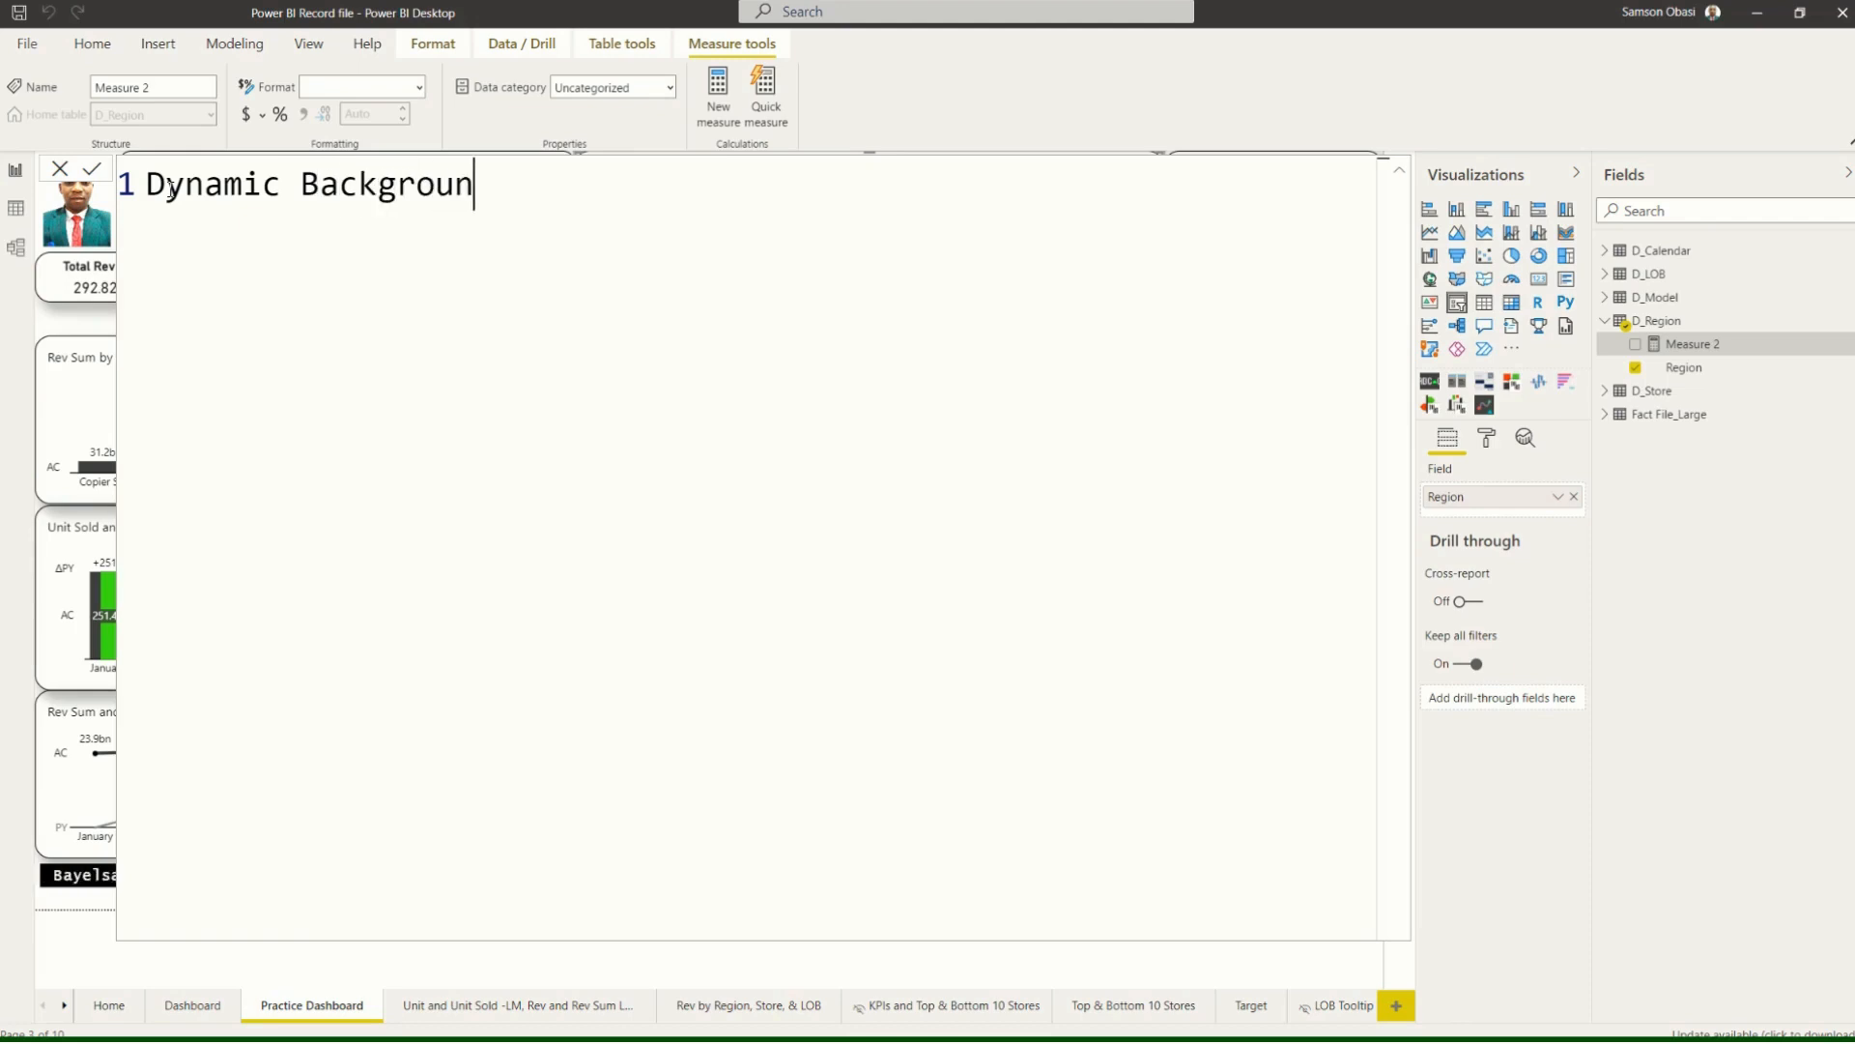
type("d =")
Begin the measure's formula with SWITCH, using SELECTEDVALUE as its expression argument.
type("Sw")
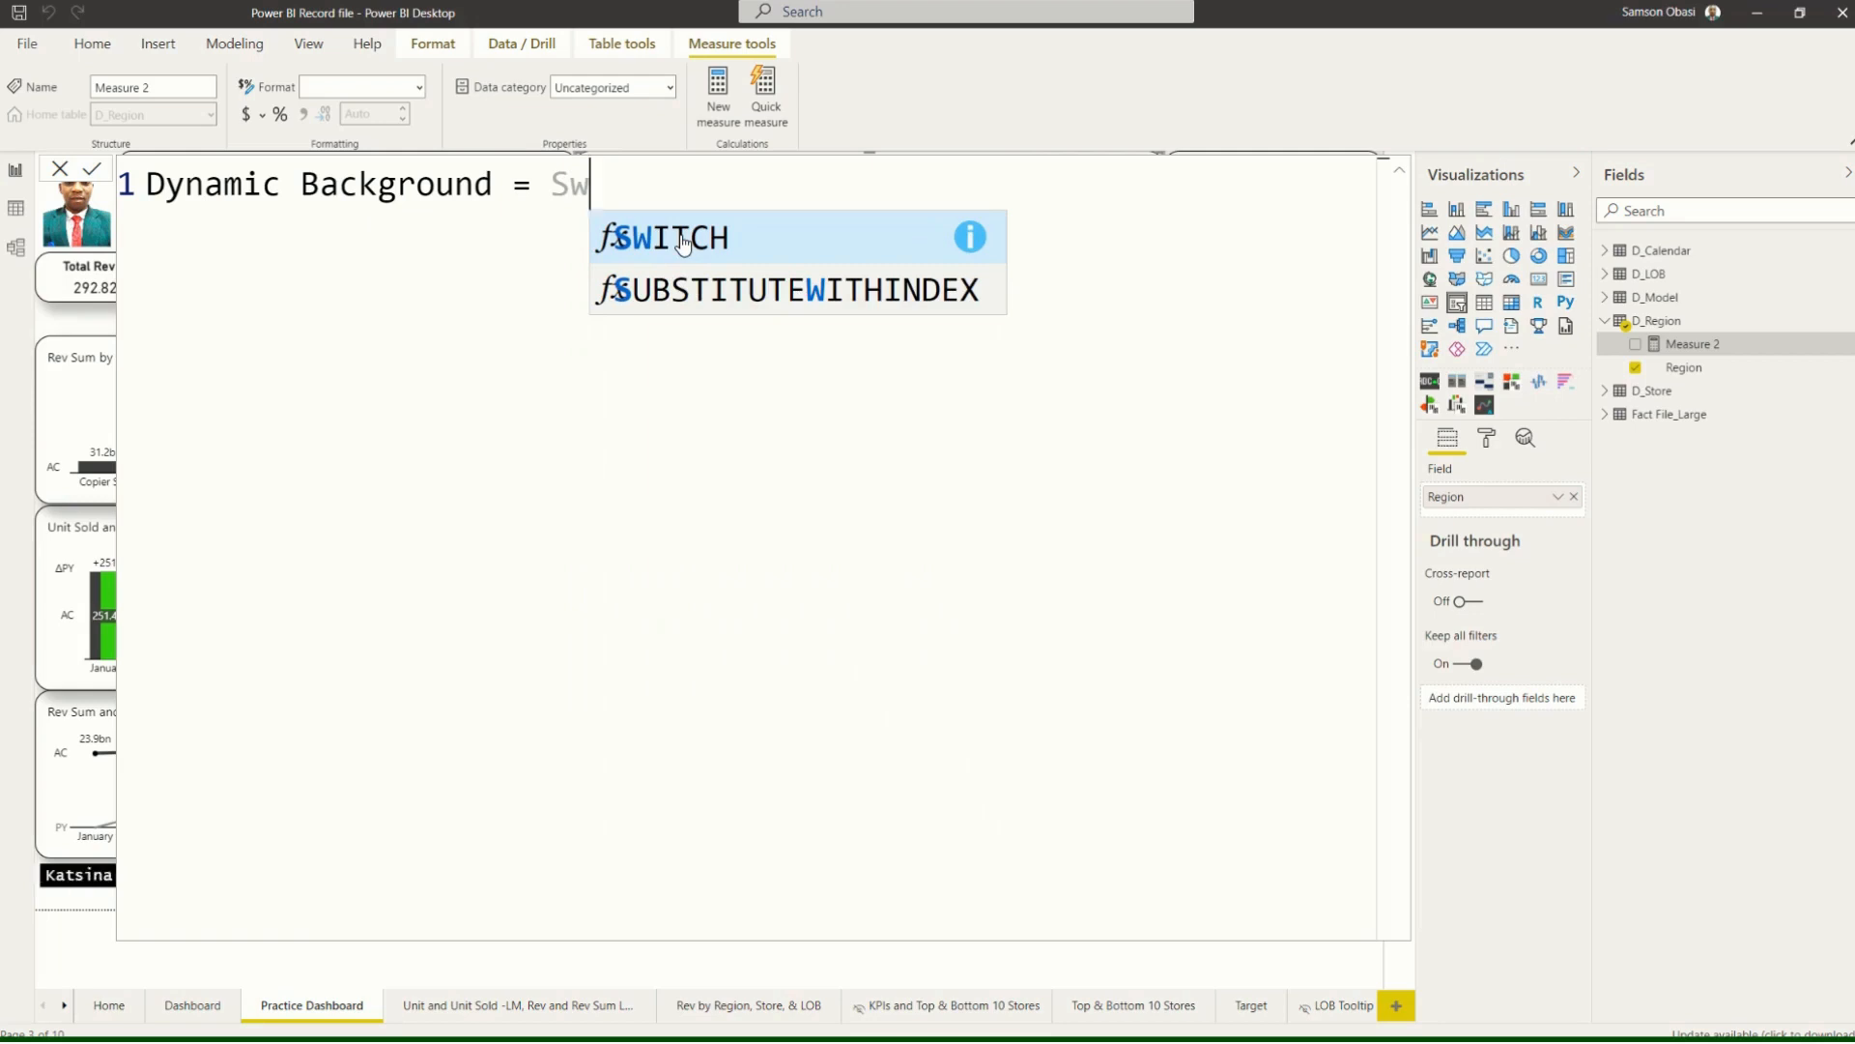
left_click(683, 242)
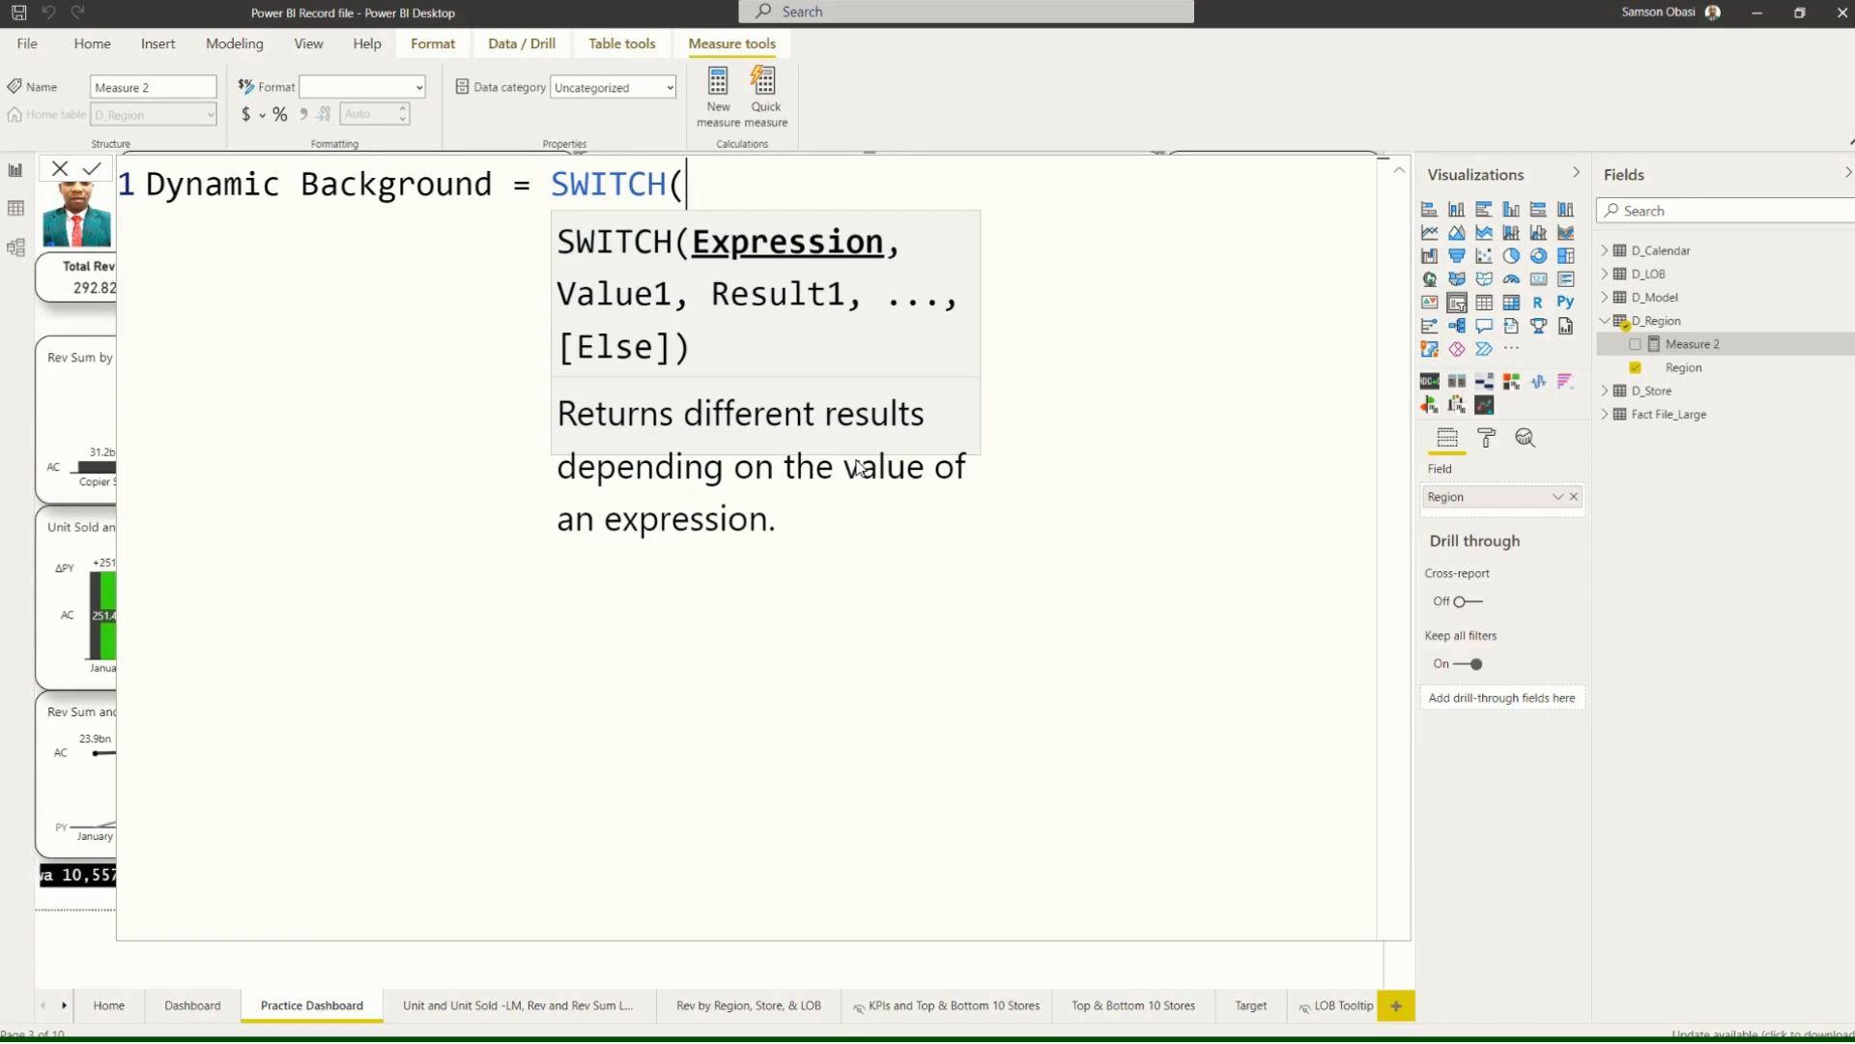
type("se")
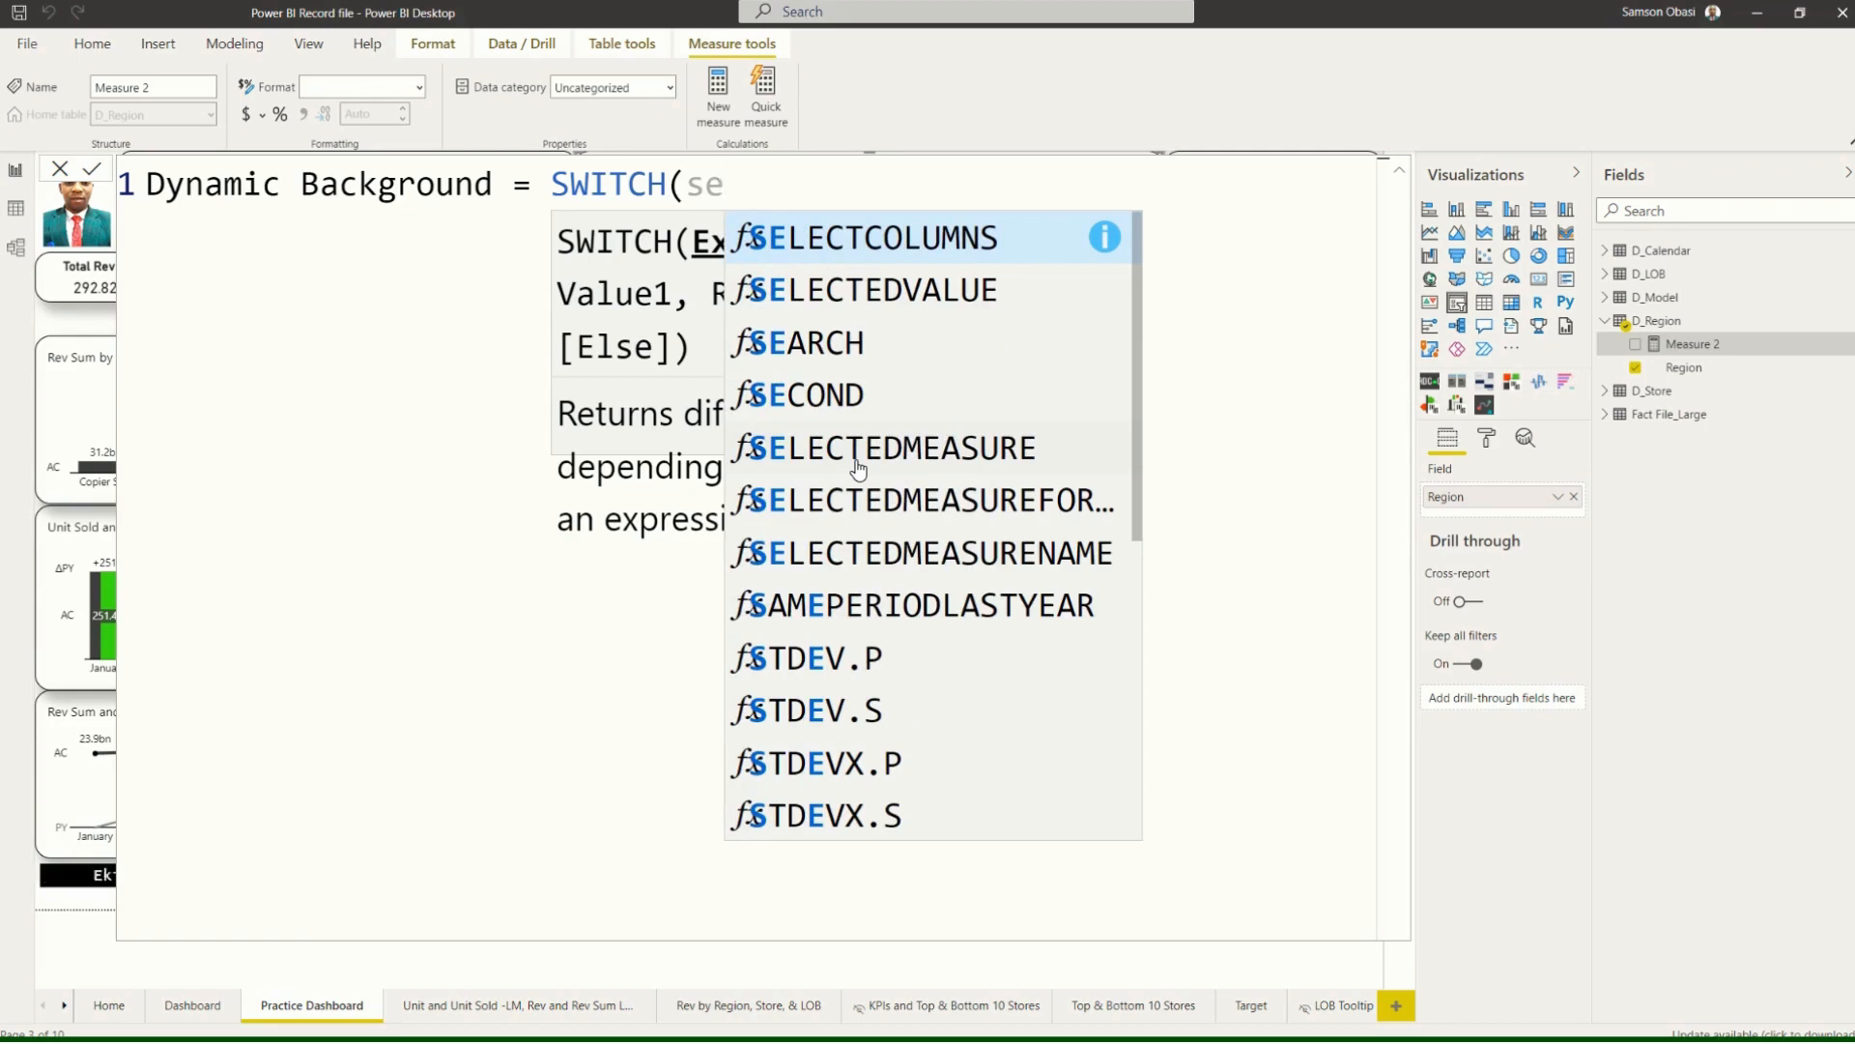
key("Down")
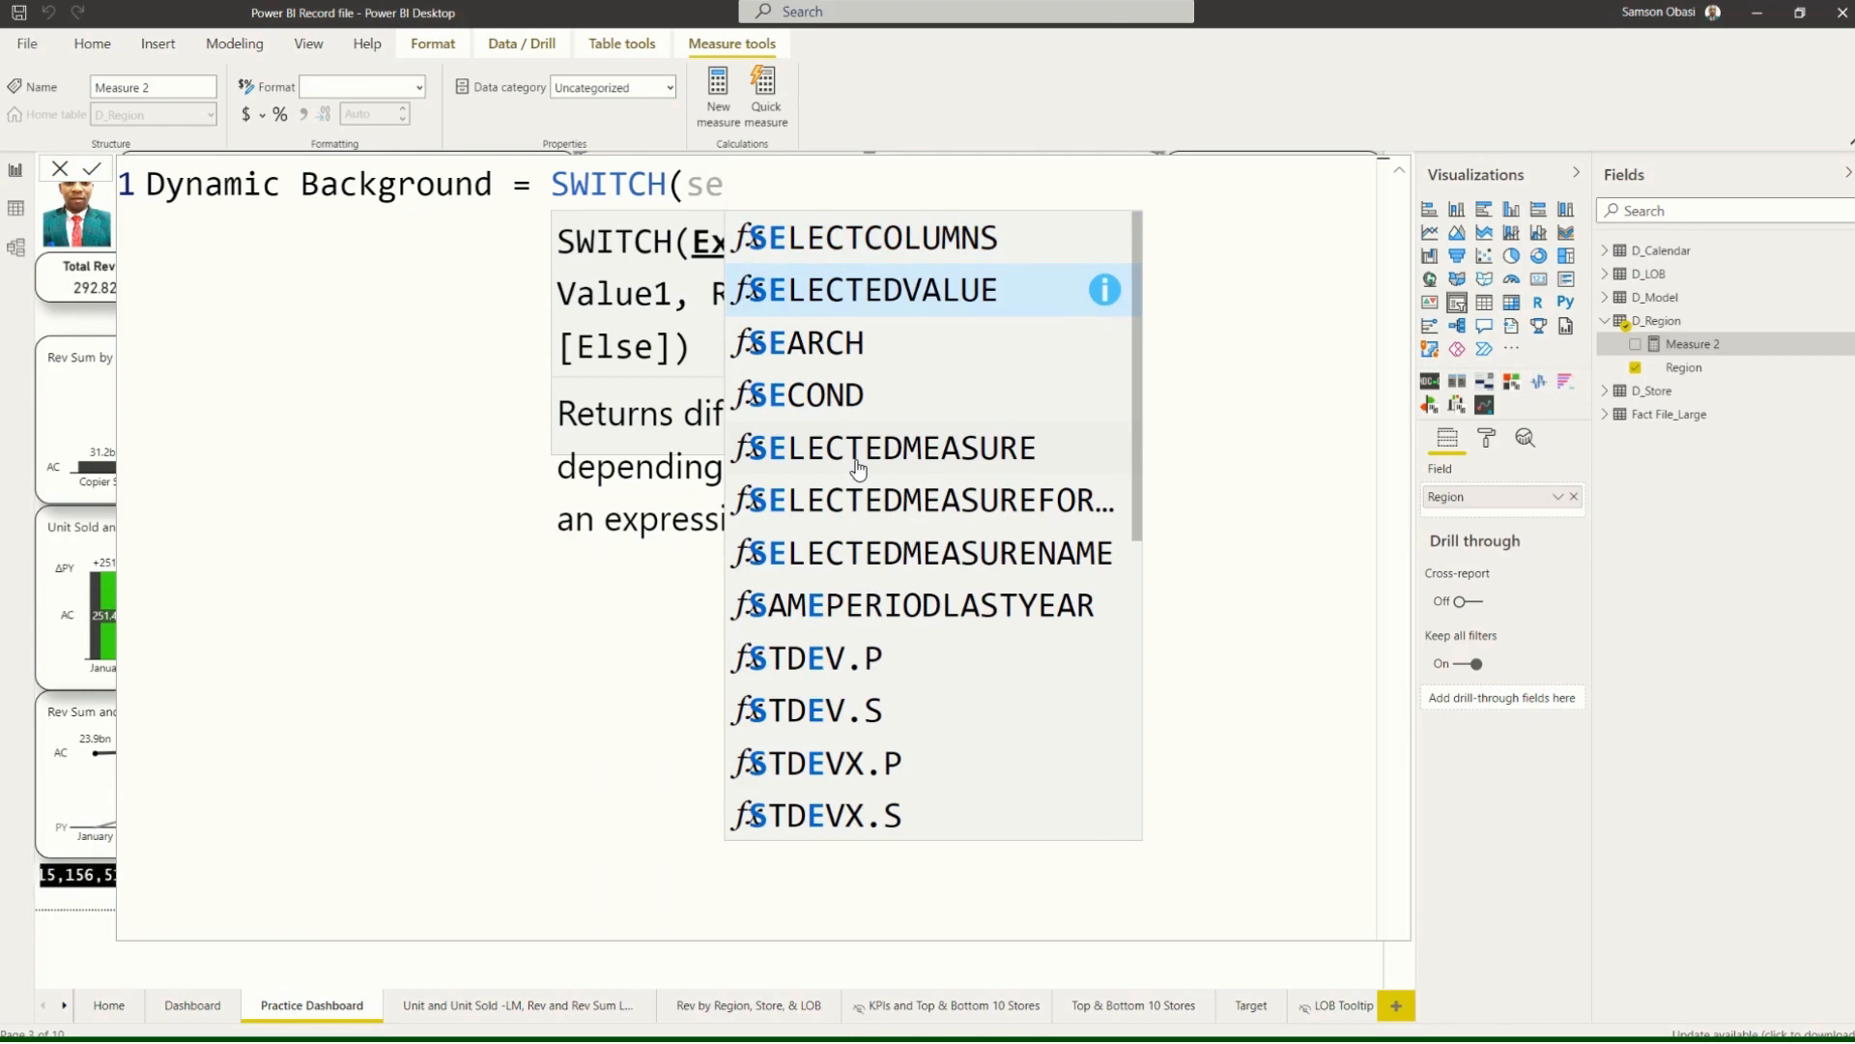
key("Tab")
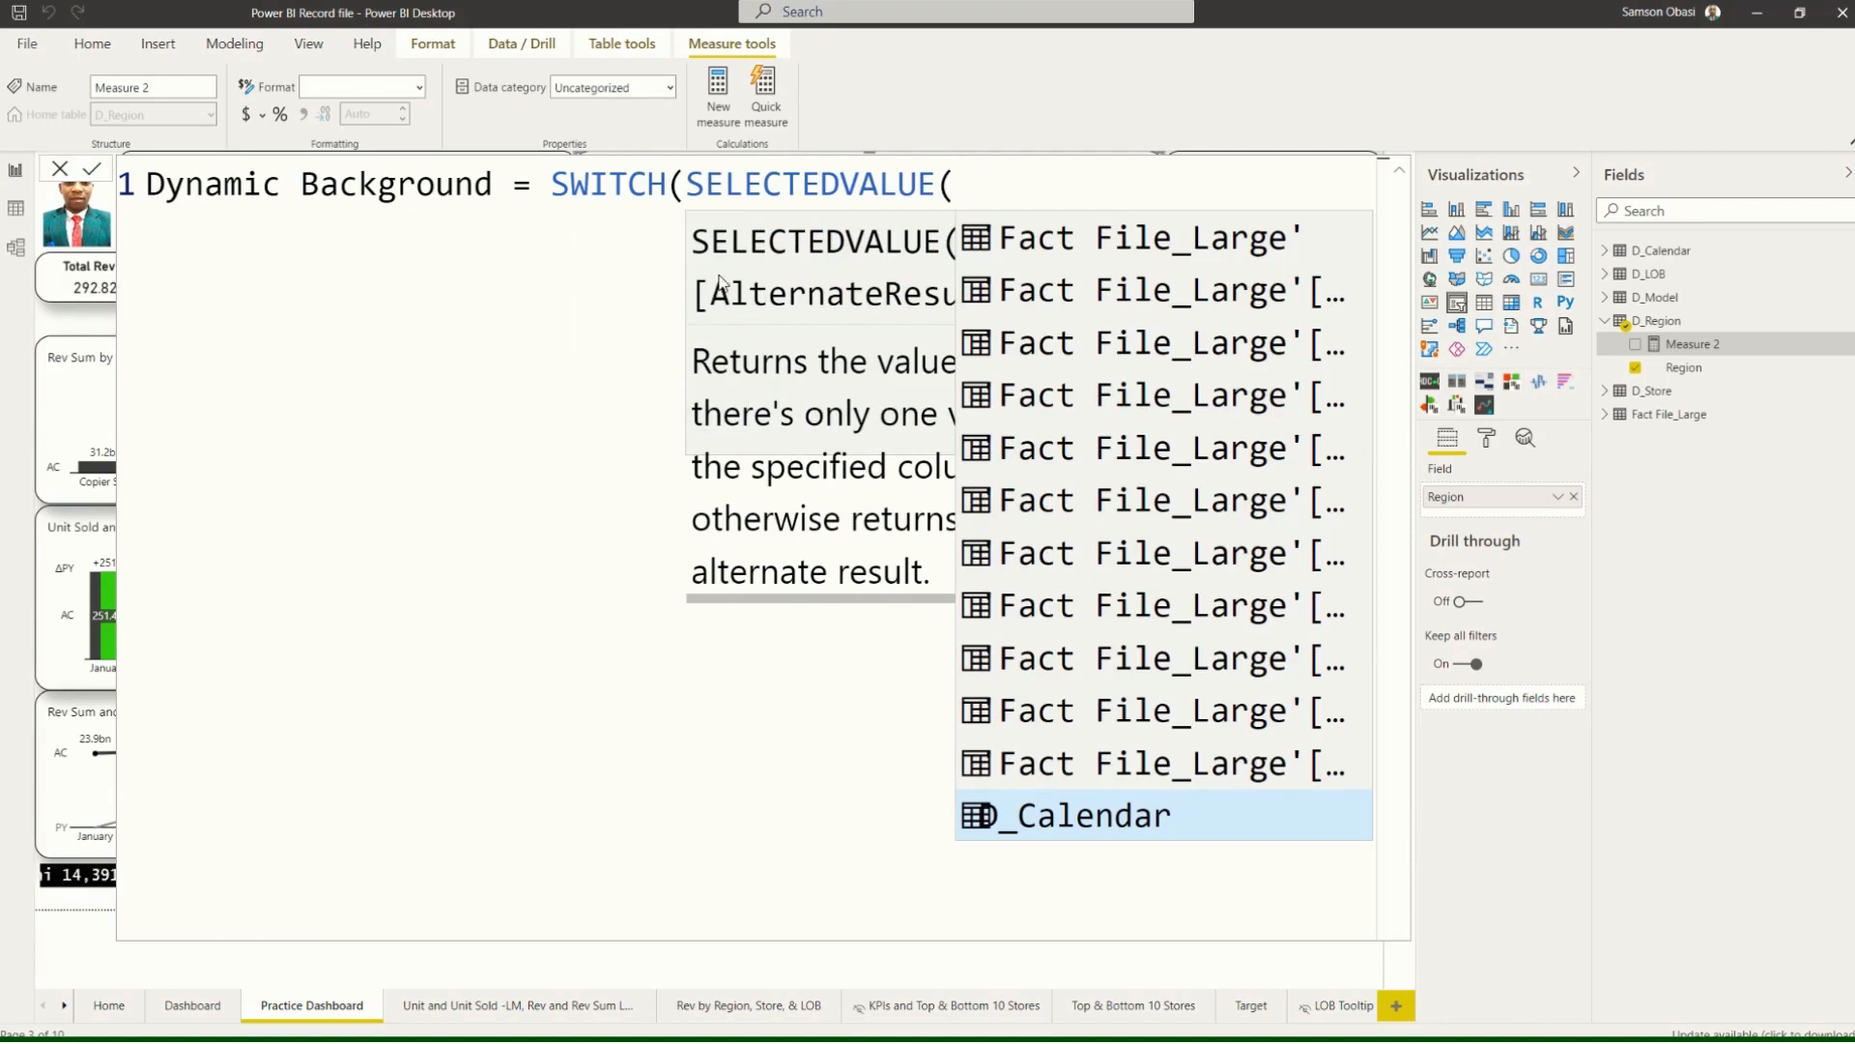
left_click(685, 183)
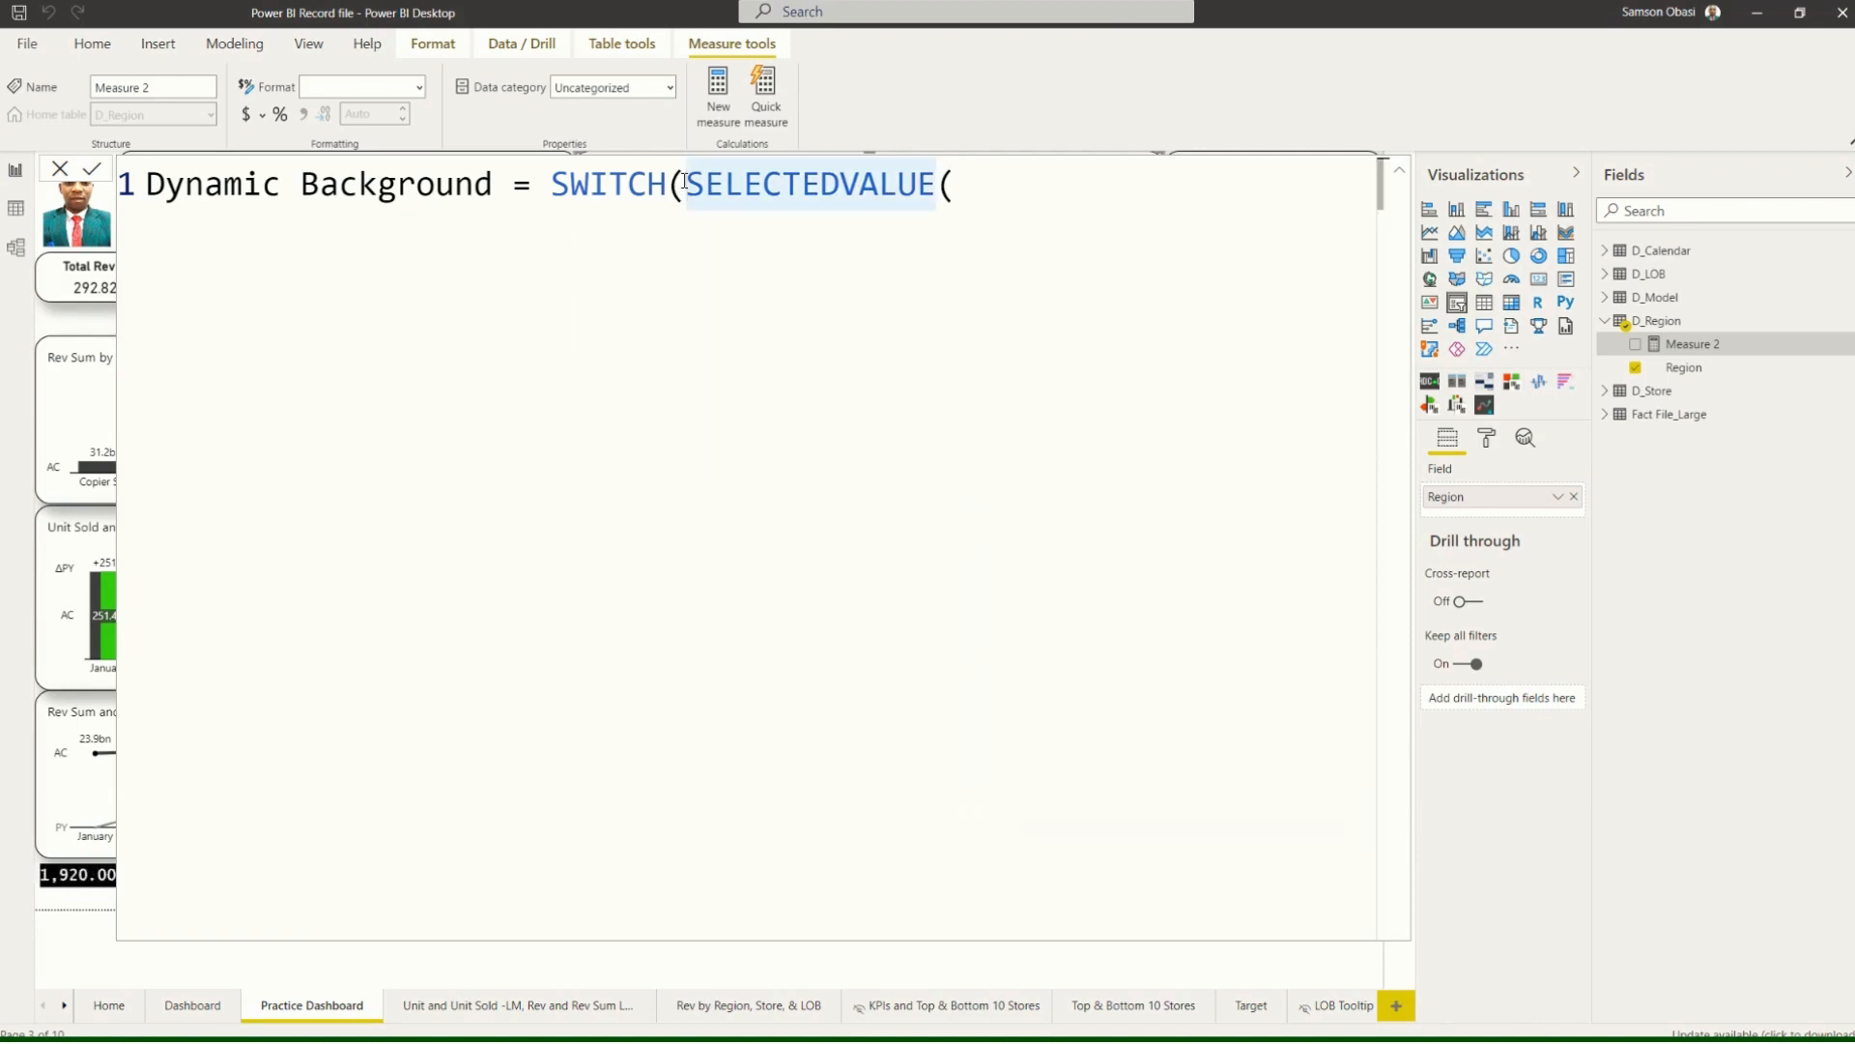
key("ctrl+shift+Return")
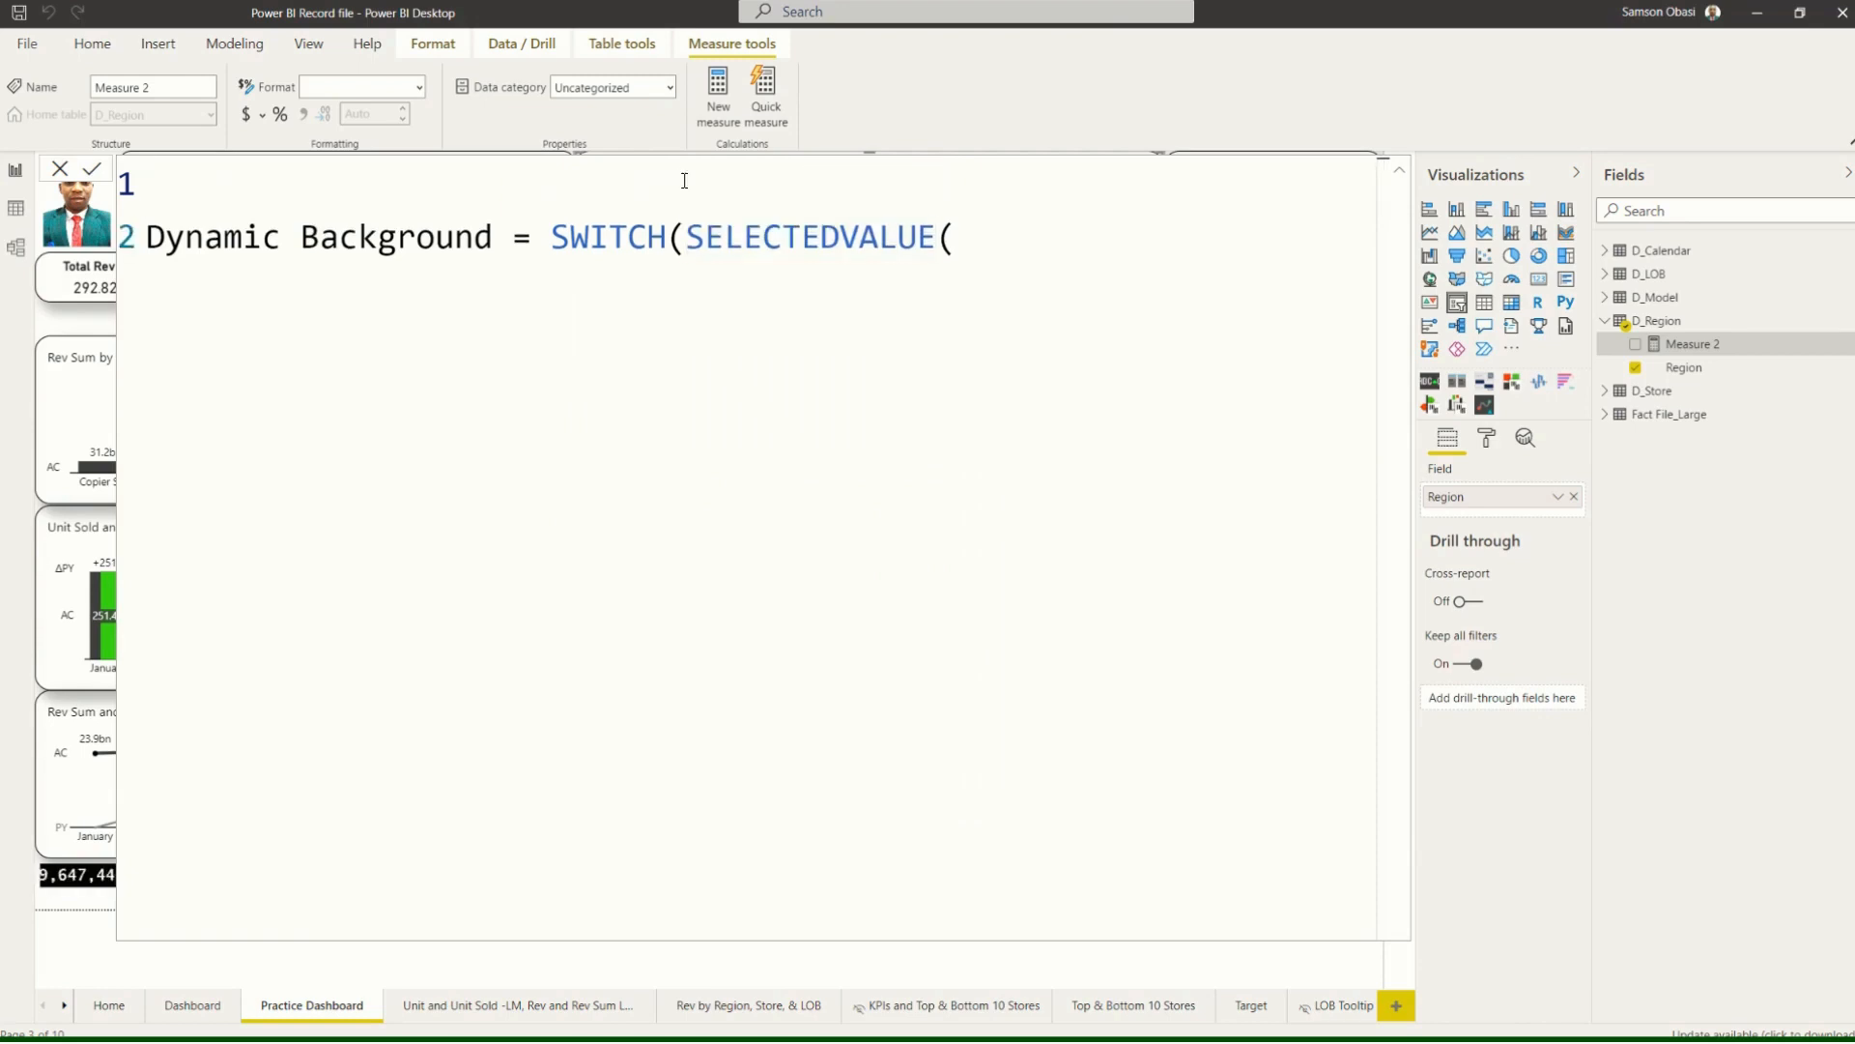
key("ctrl+z")
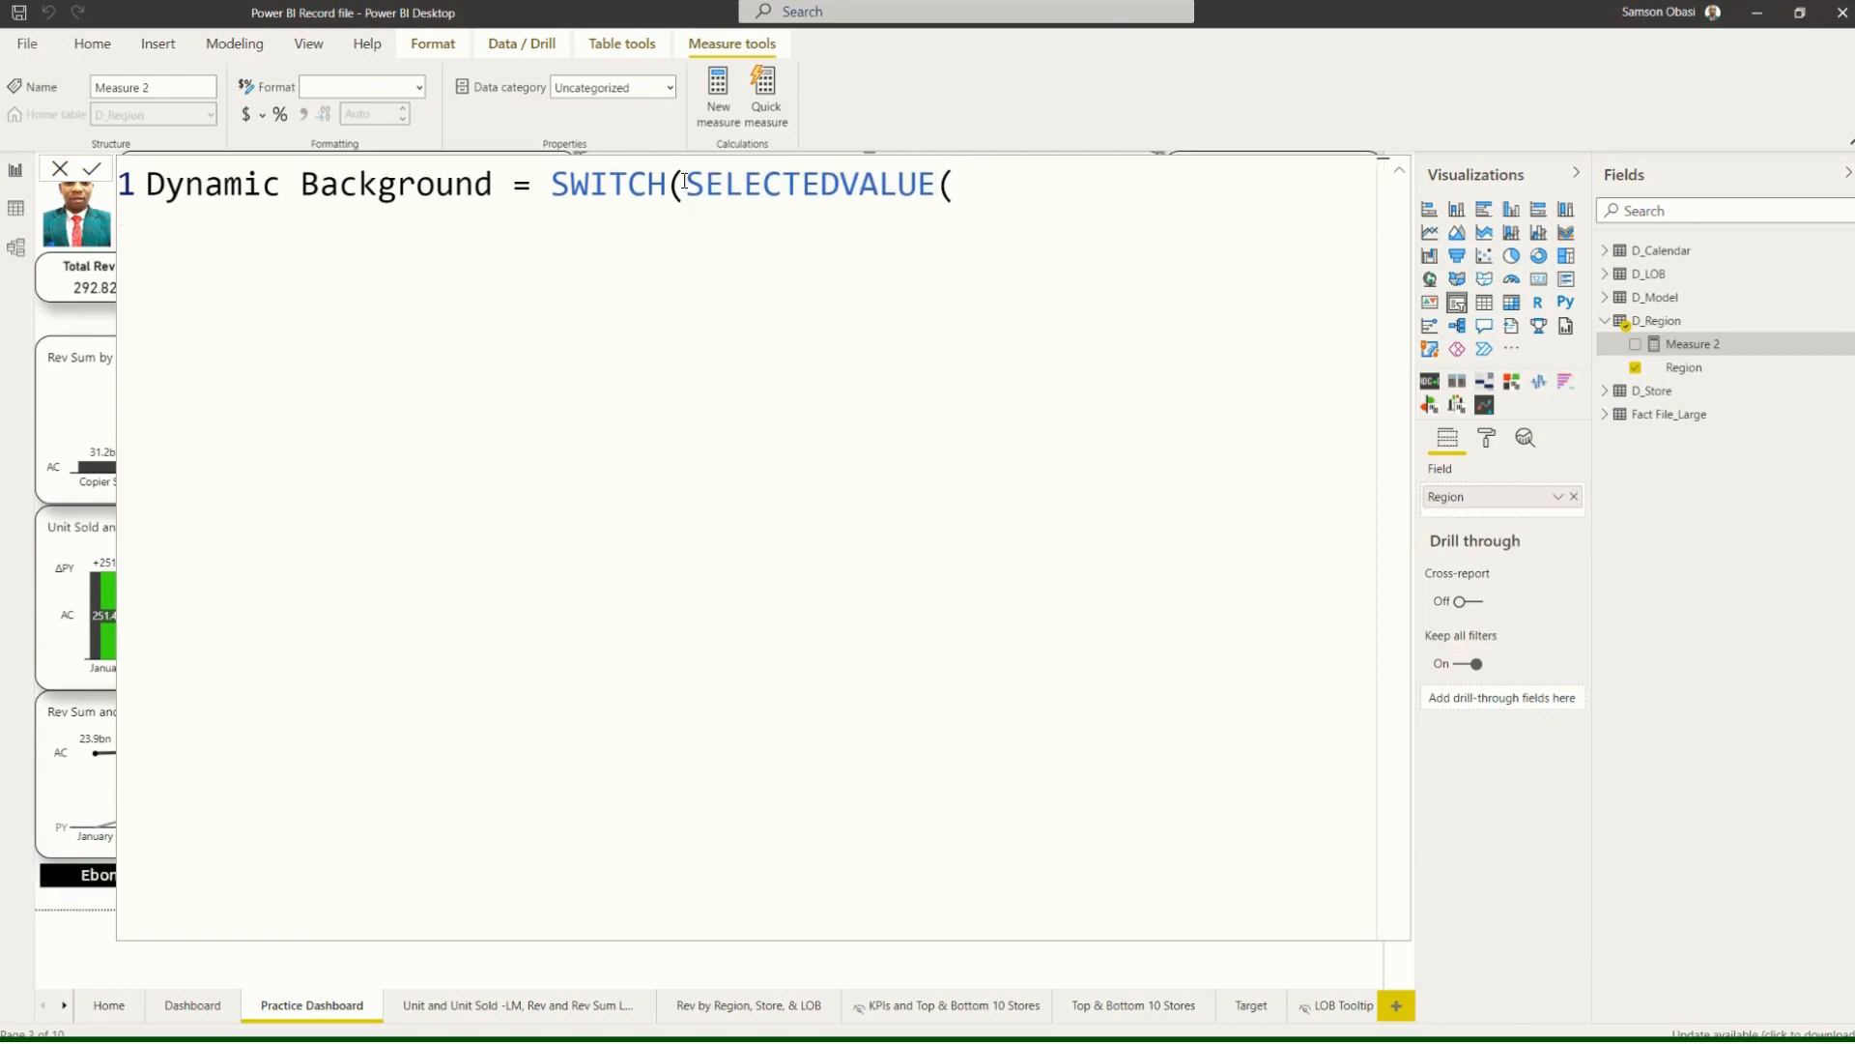
Move SELECTEDVALUE onto its own line and indent it beneath SWITCH's opening parenthesis.
key("shift+Return")
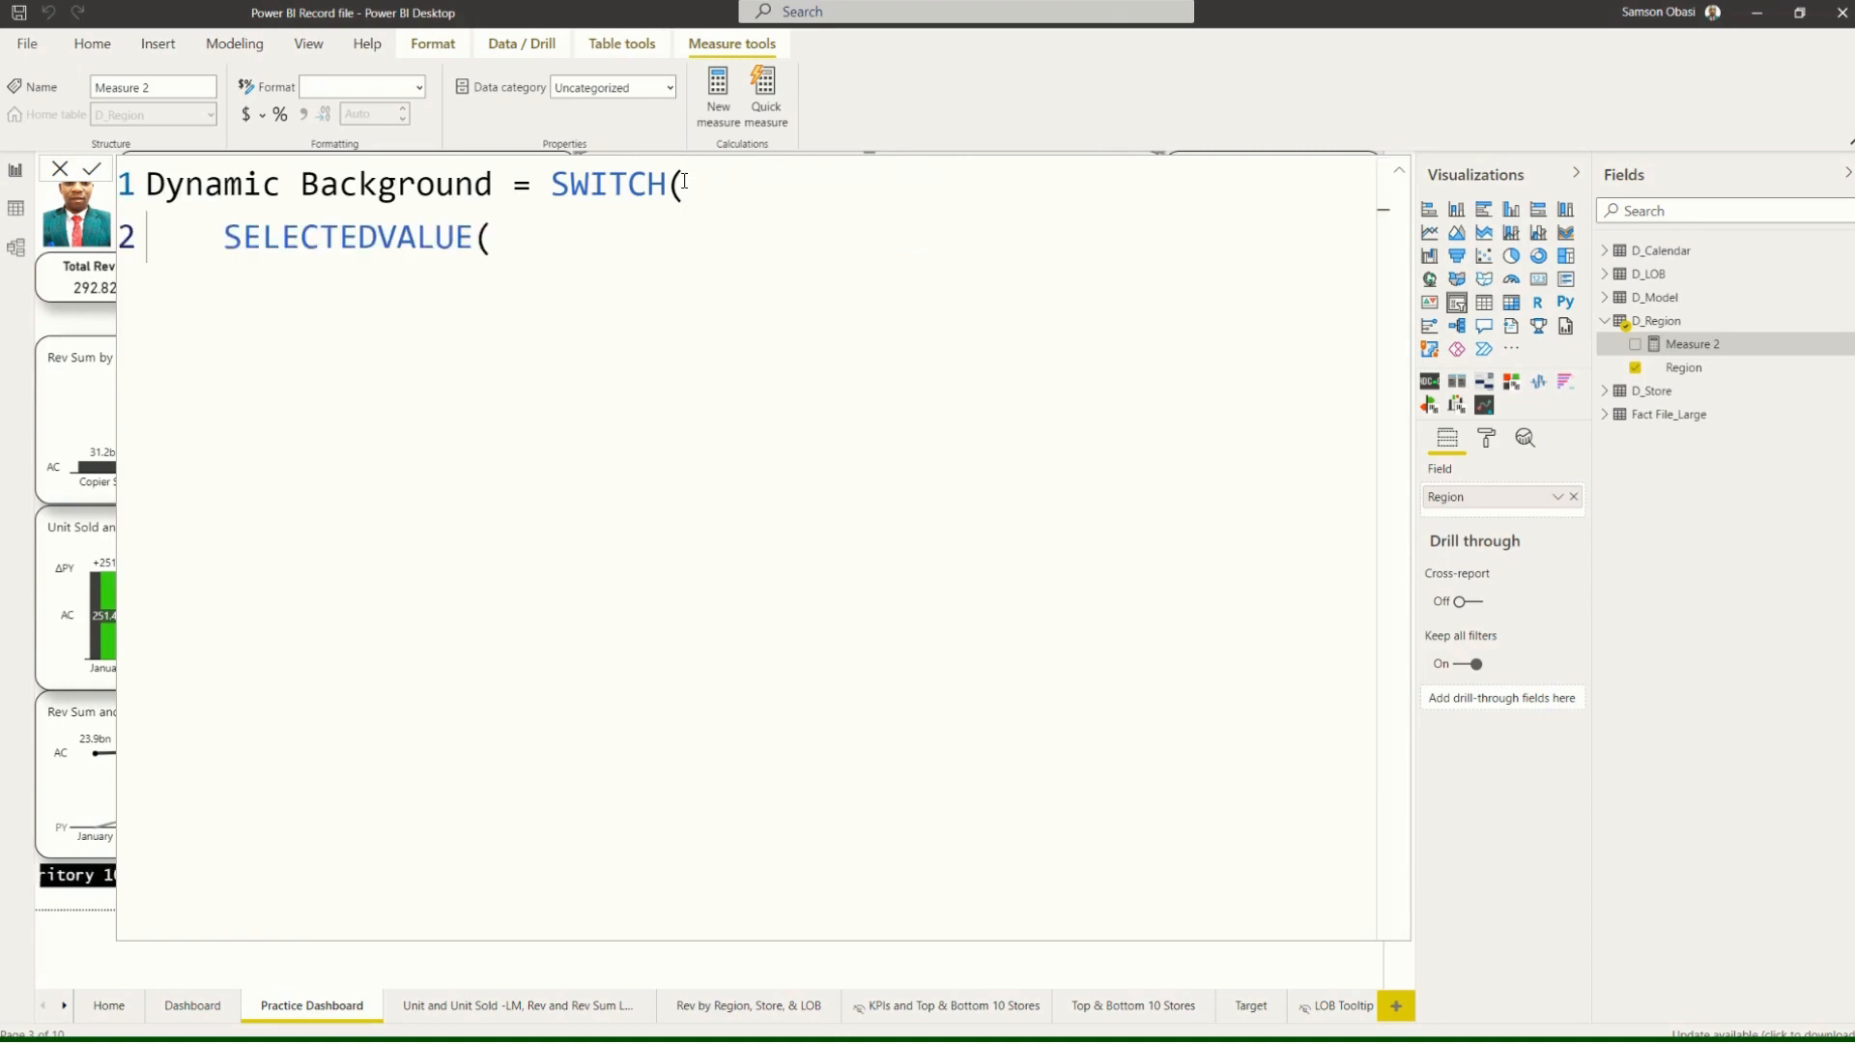
key("Tab")
key("Tab")
key("Tab")
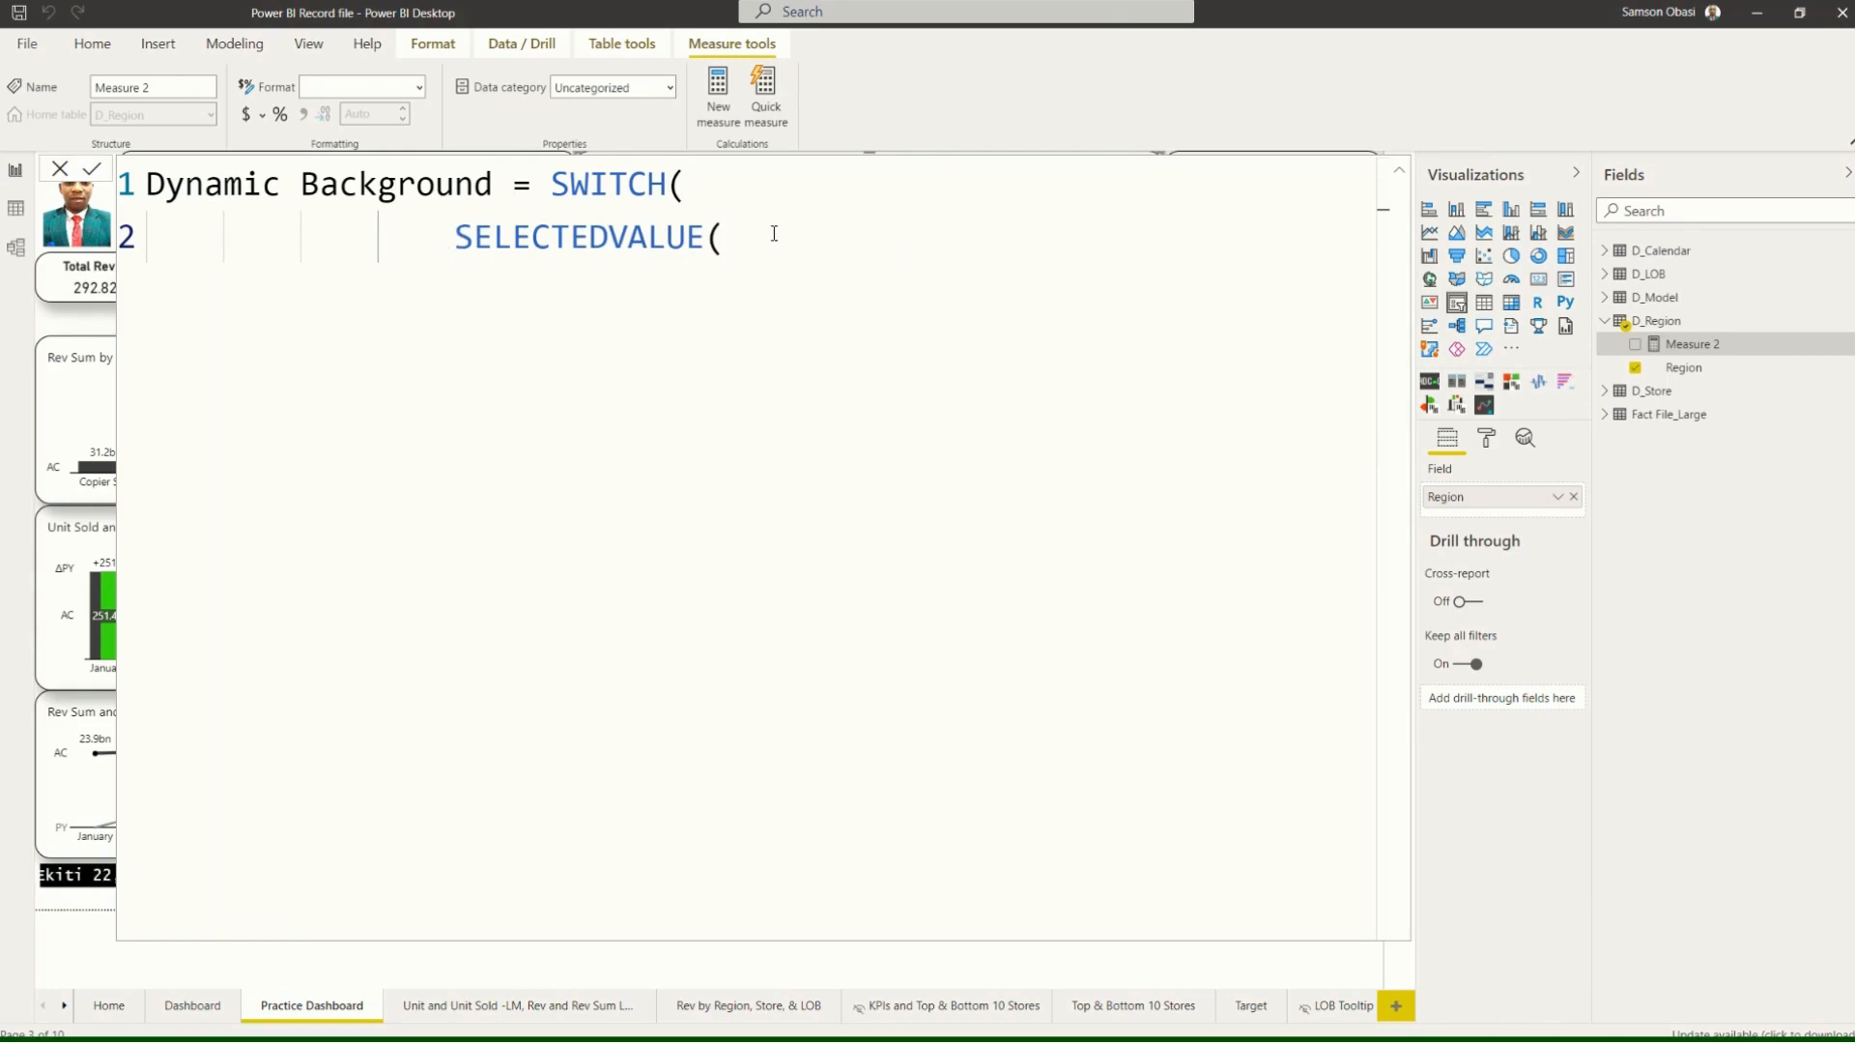
key("Tab")
key("Tab")
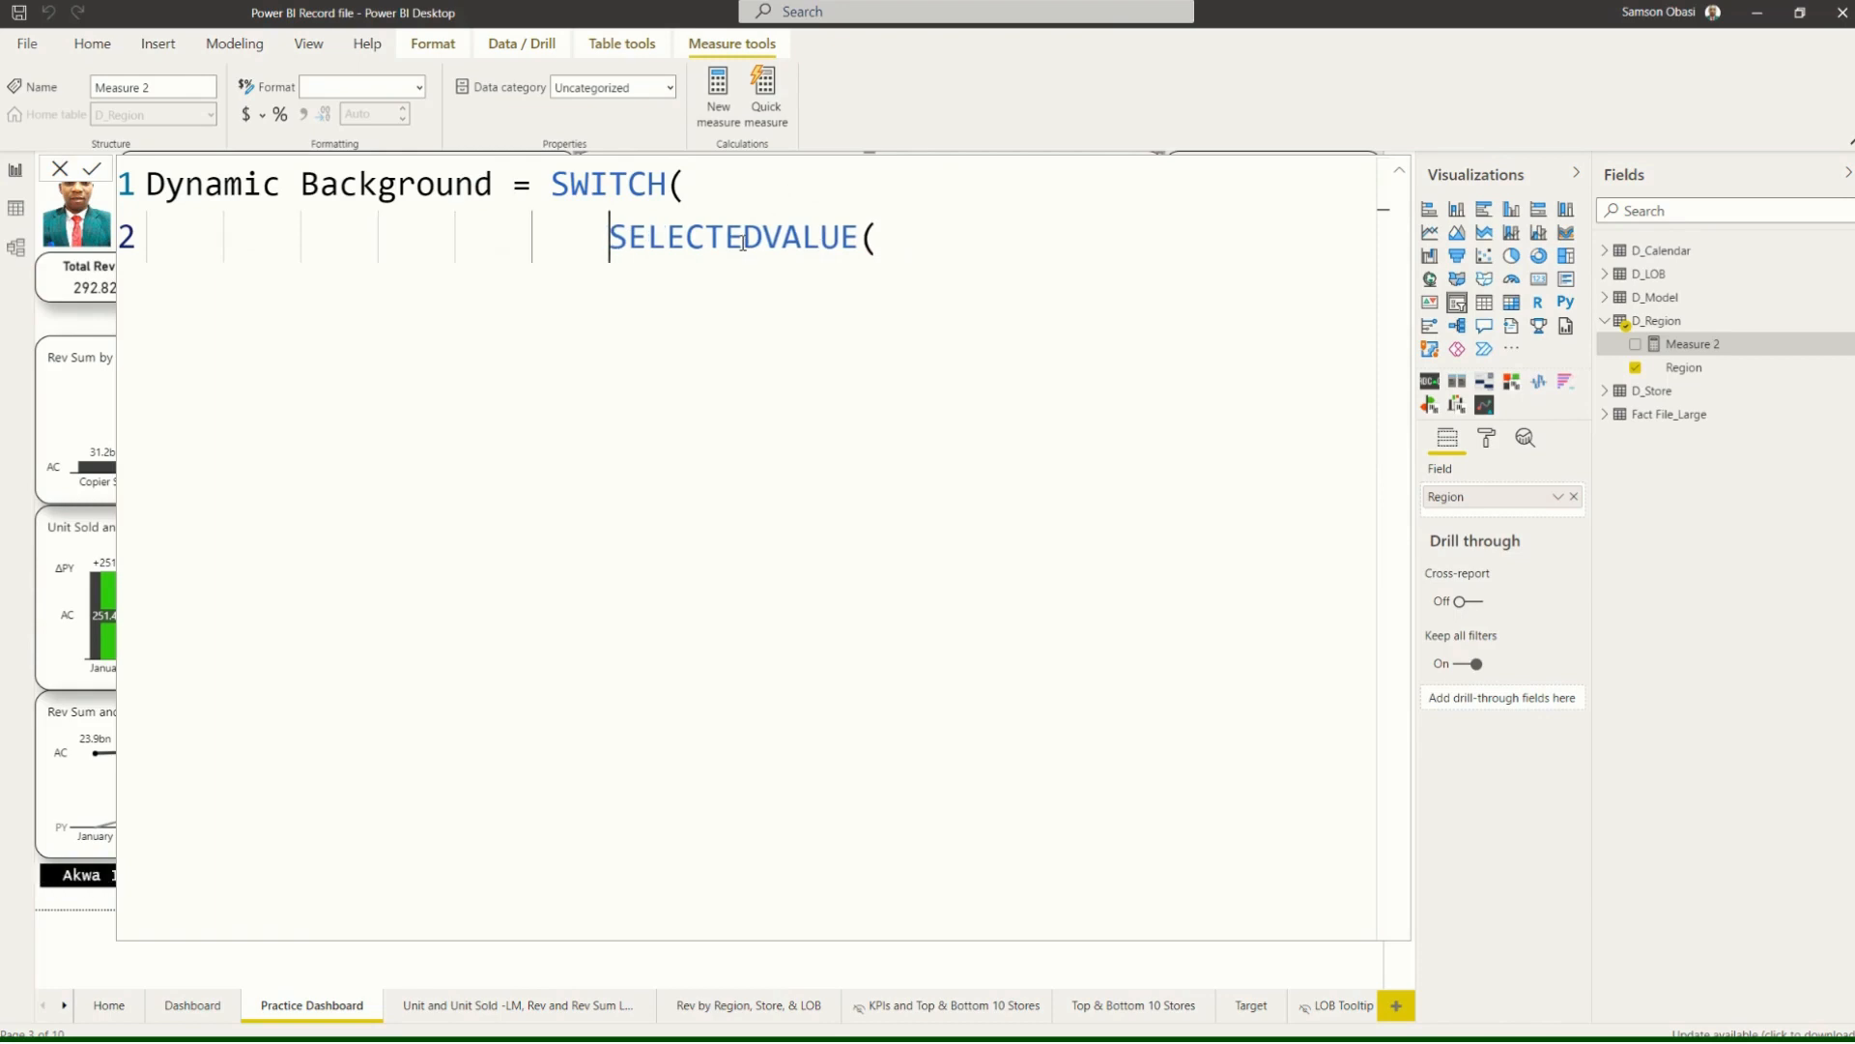
On a new line, give SELECTEDVALUE the column D_Region[Region], then close its parenthesis and add a comma.
left_click(884, 239)
key("shift+Return")
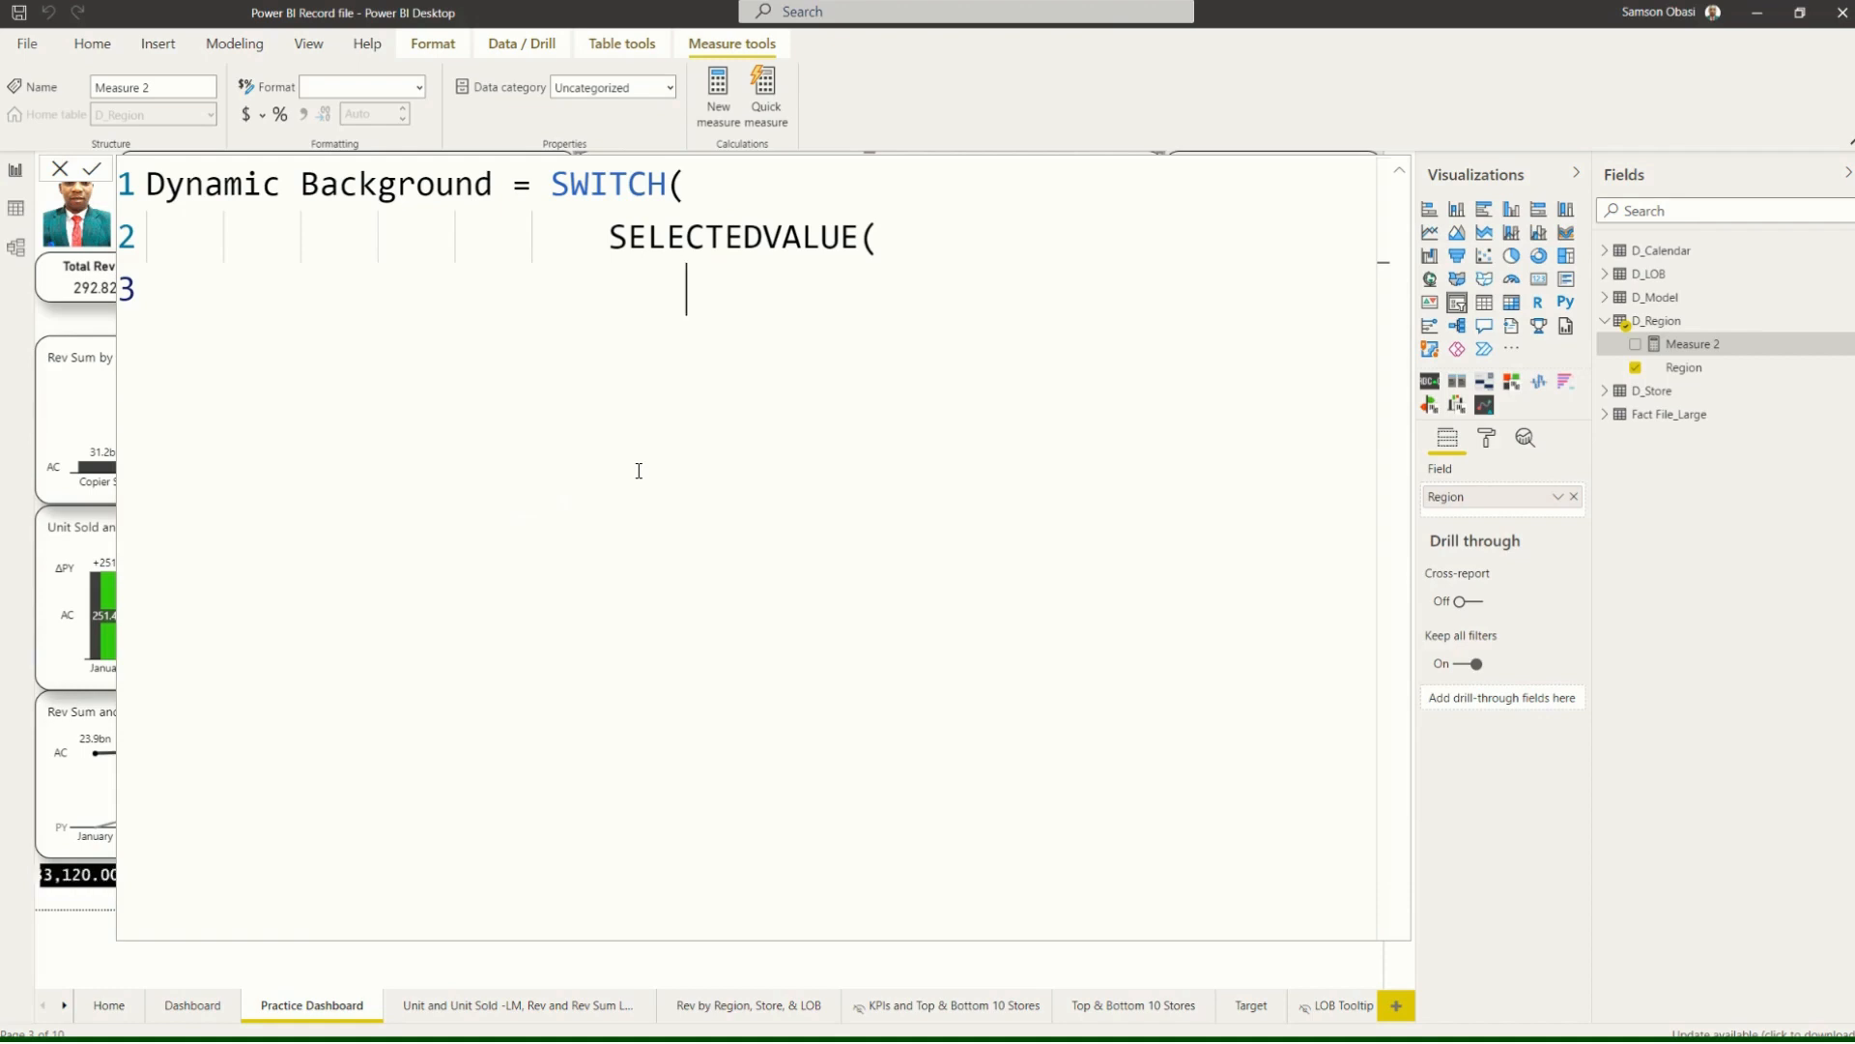
type("D")
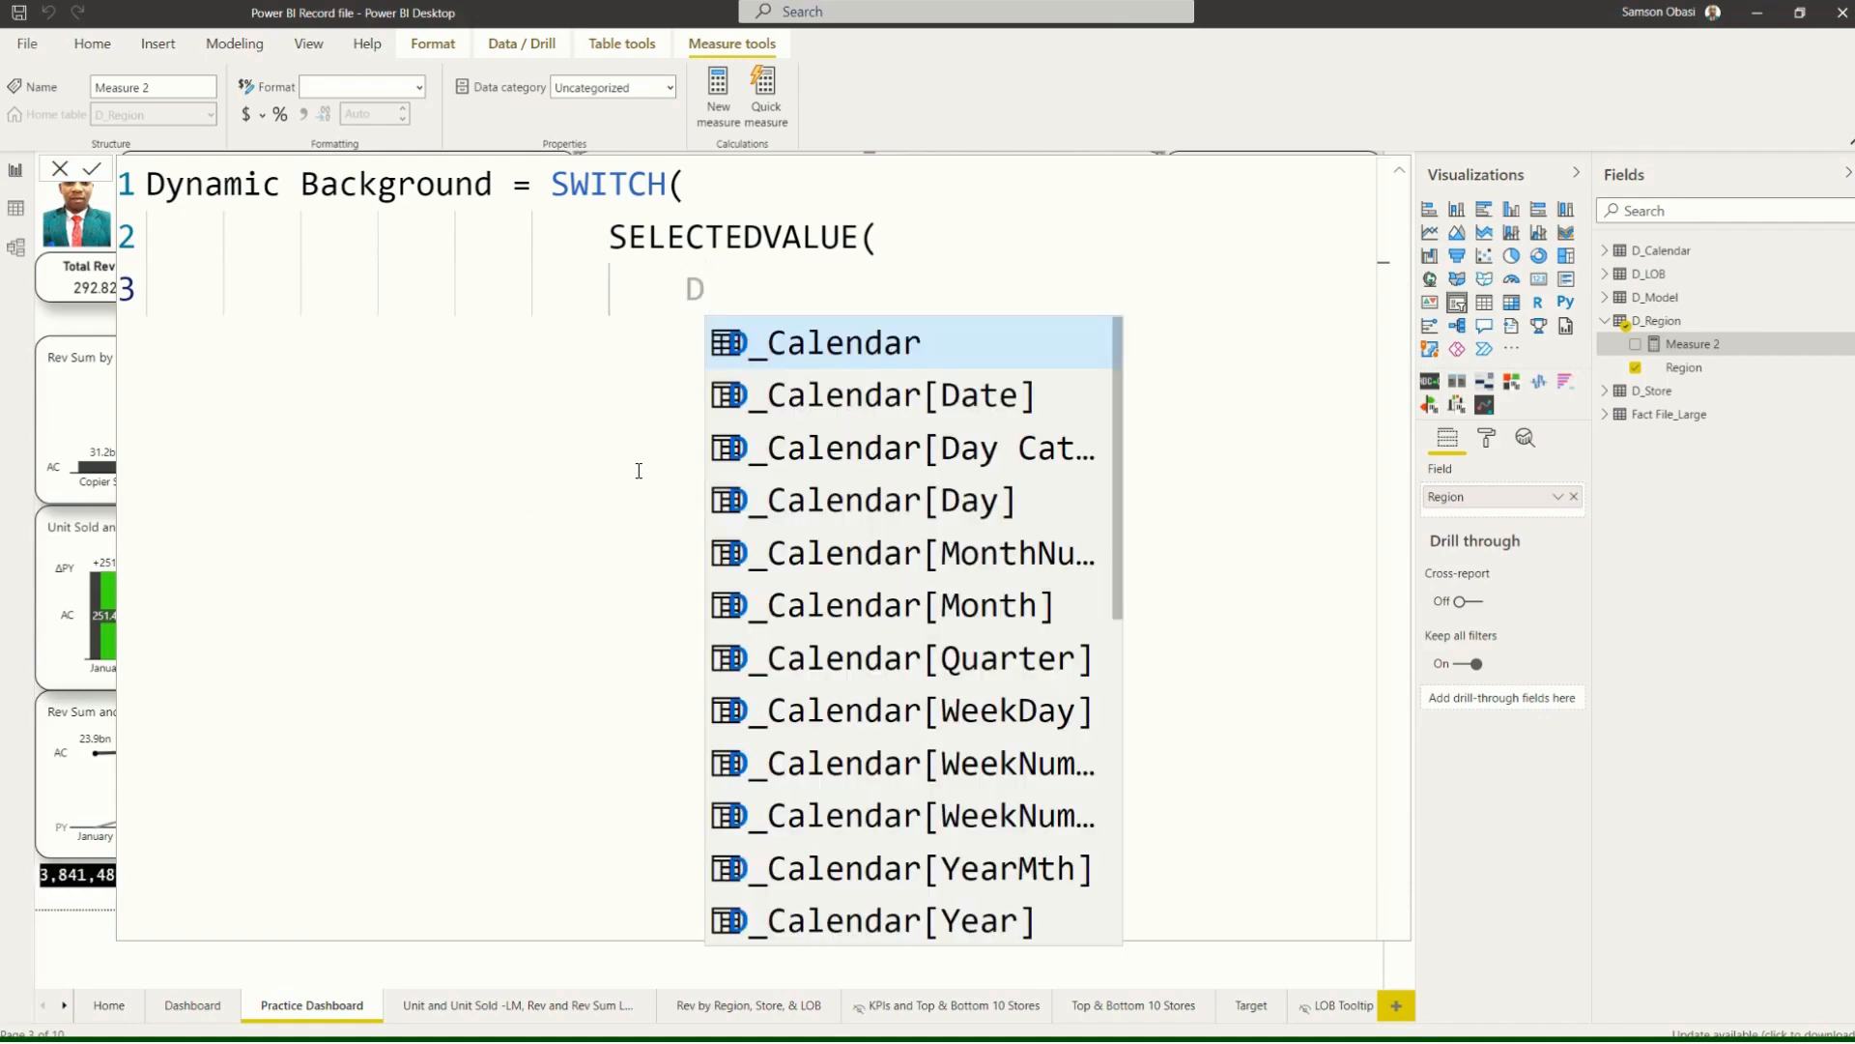
type("_")
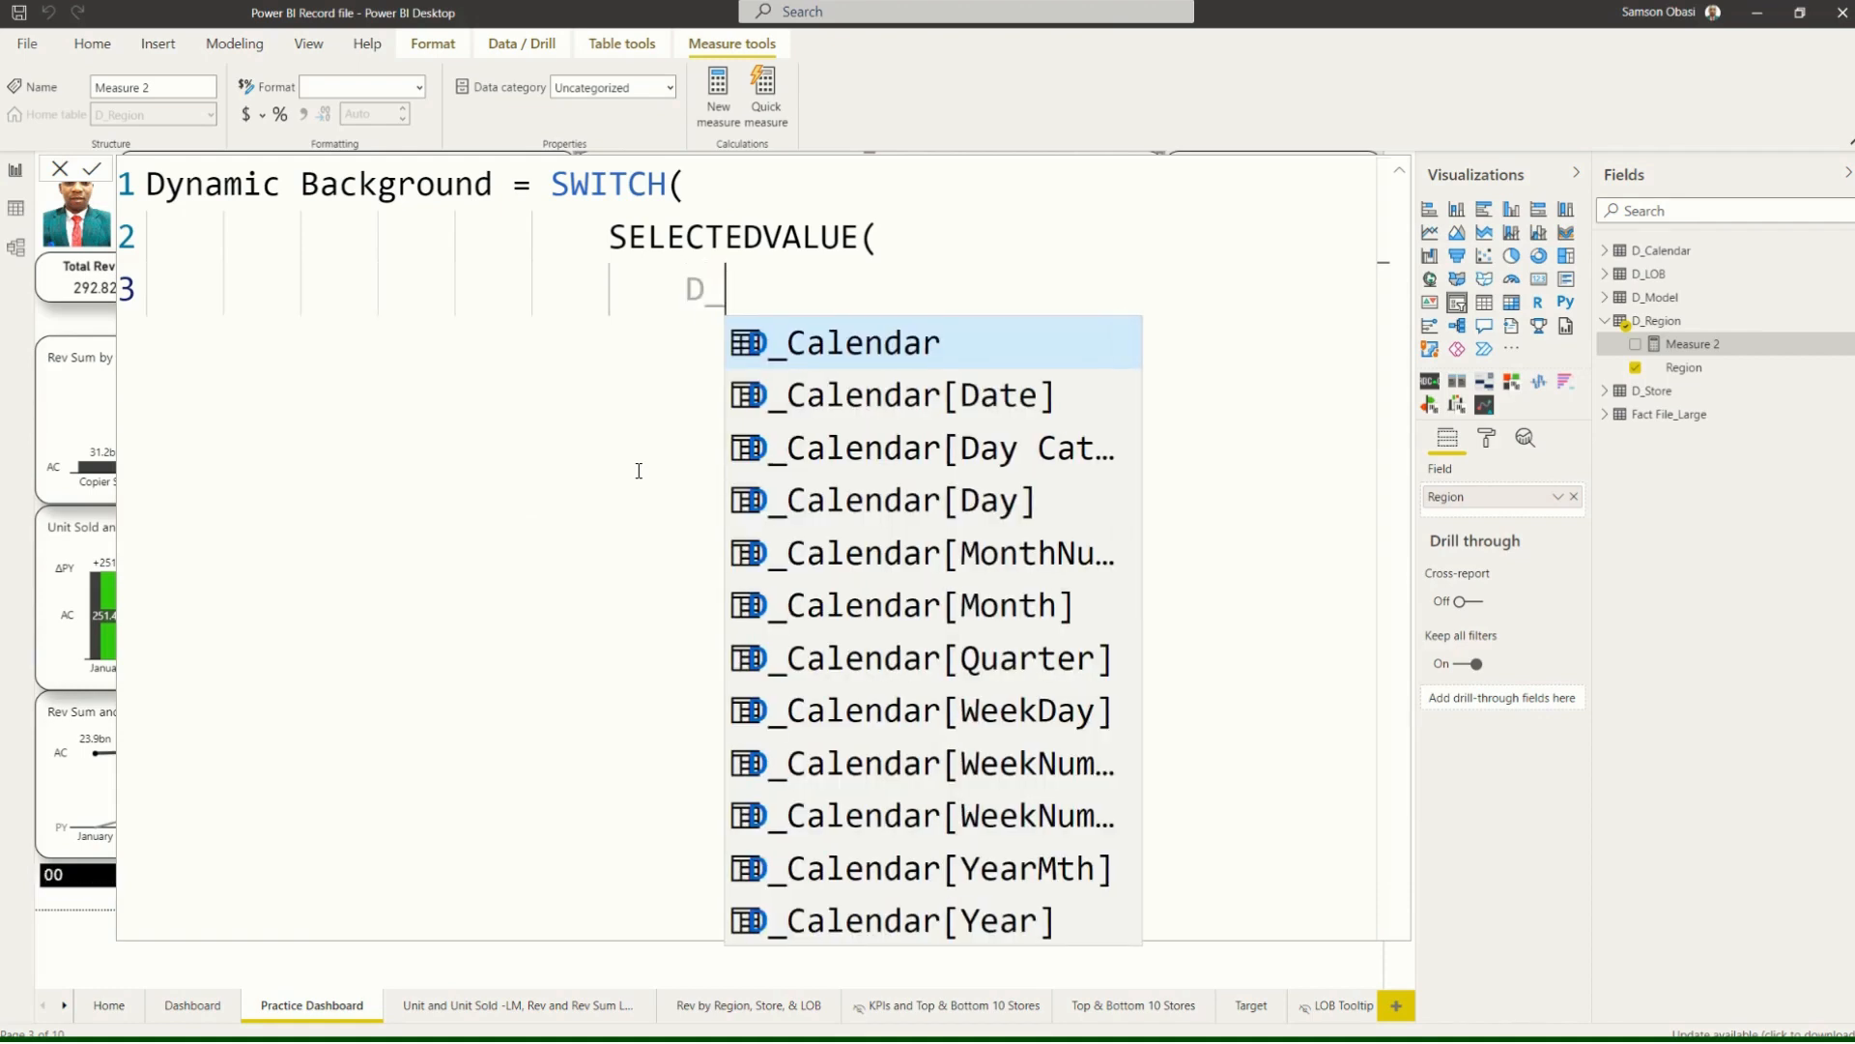
type("re")
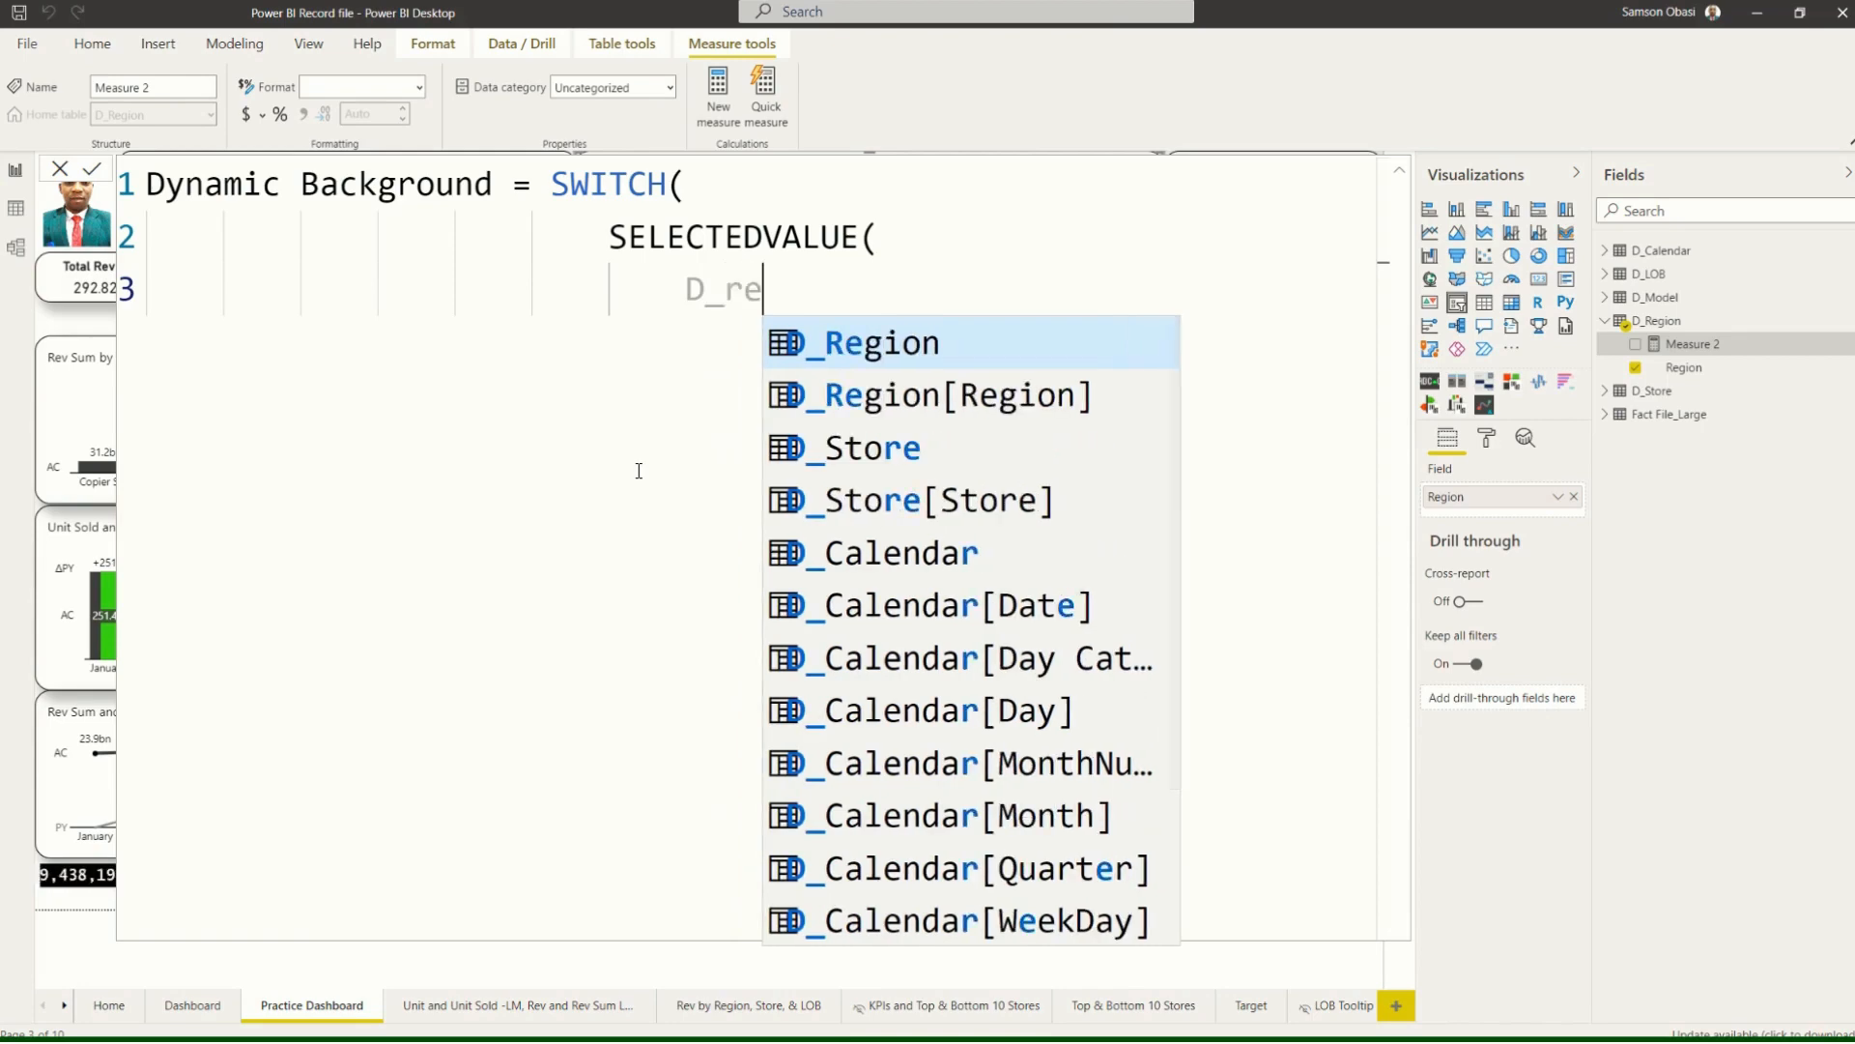
key("Tab")
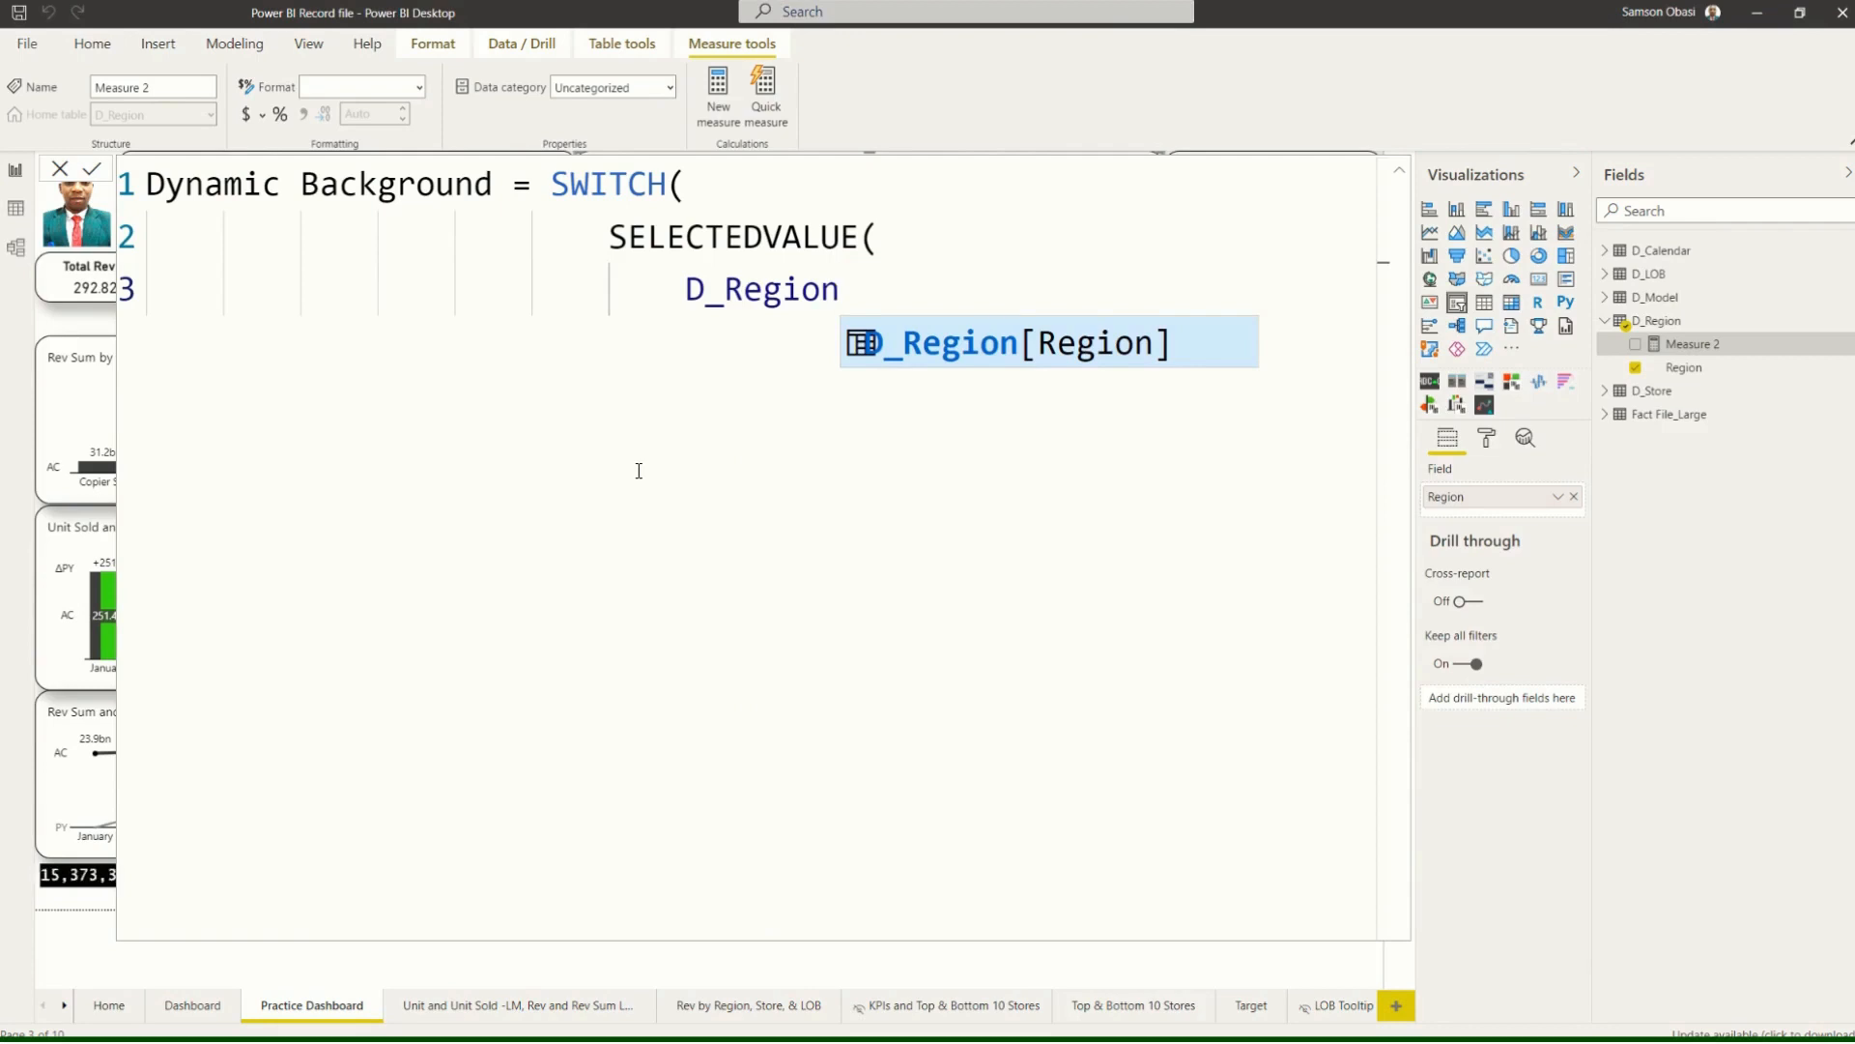
left_click(902, 344)
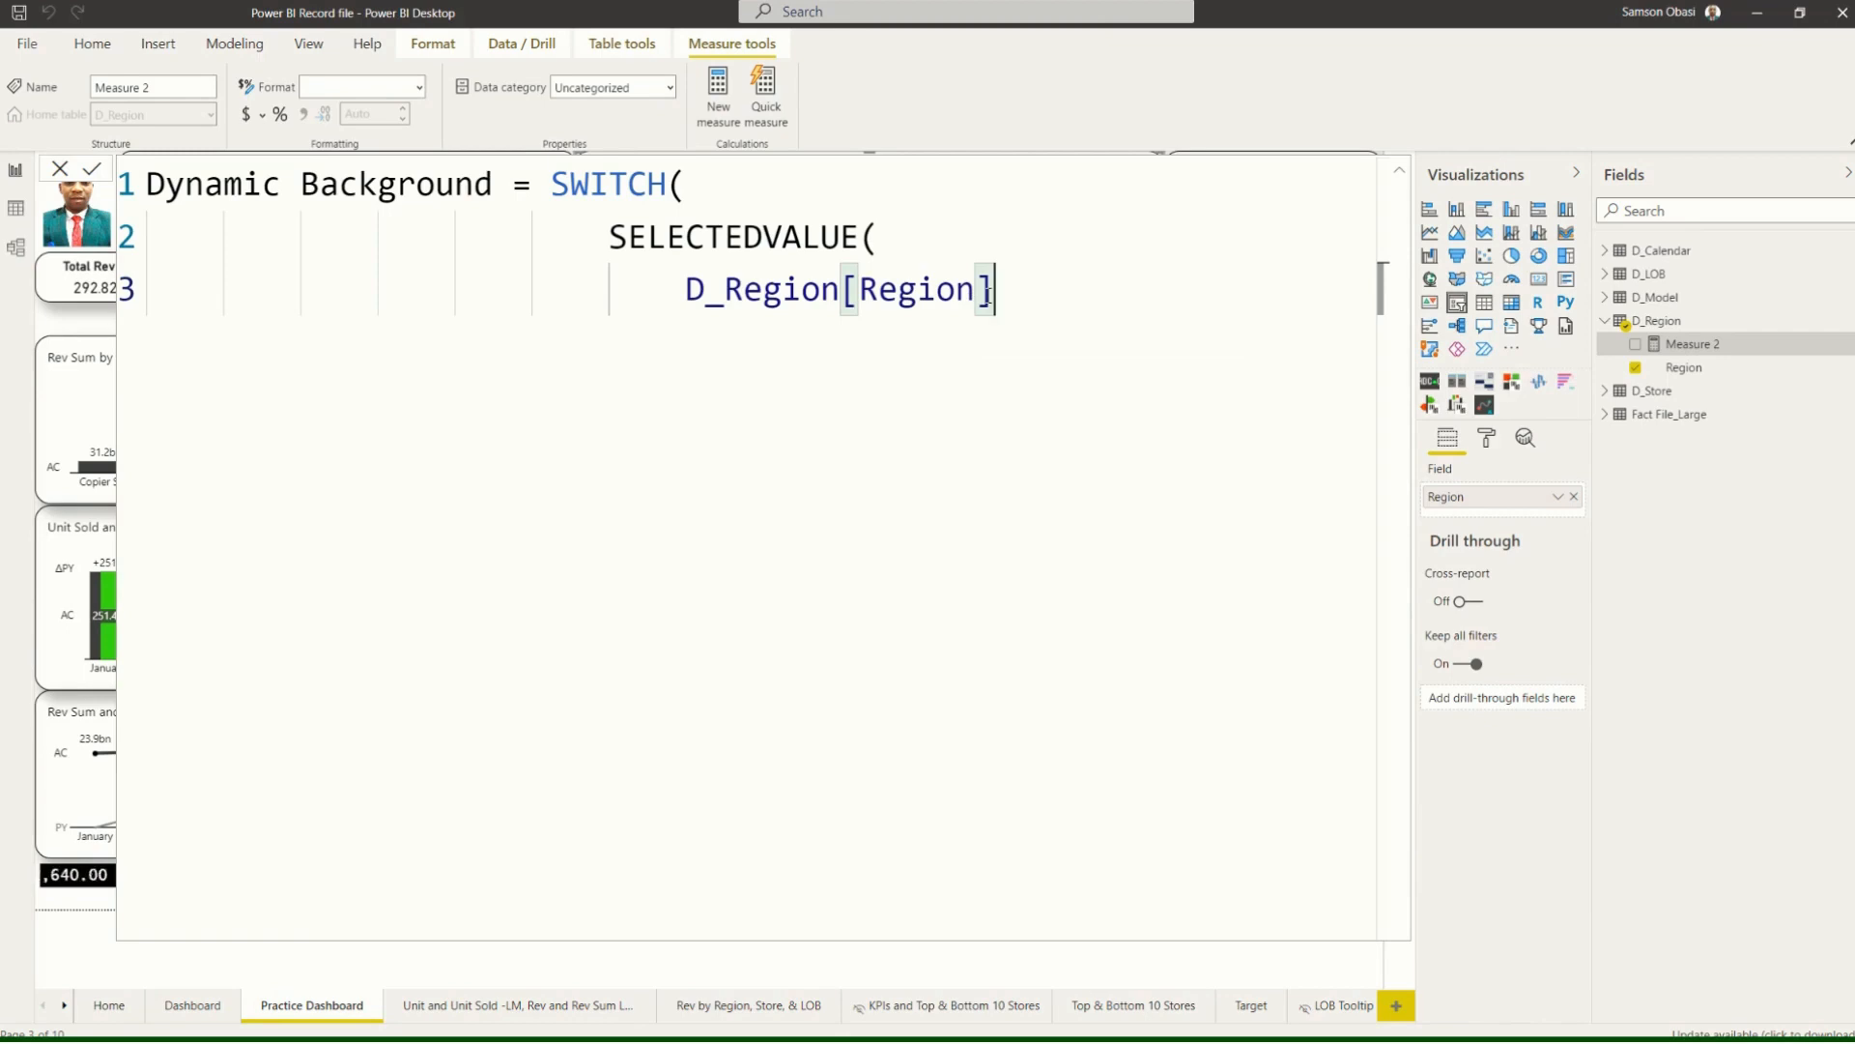
type(")")
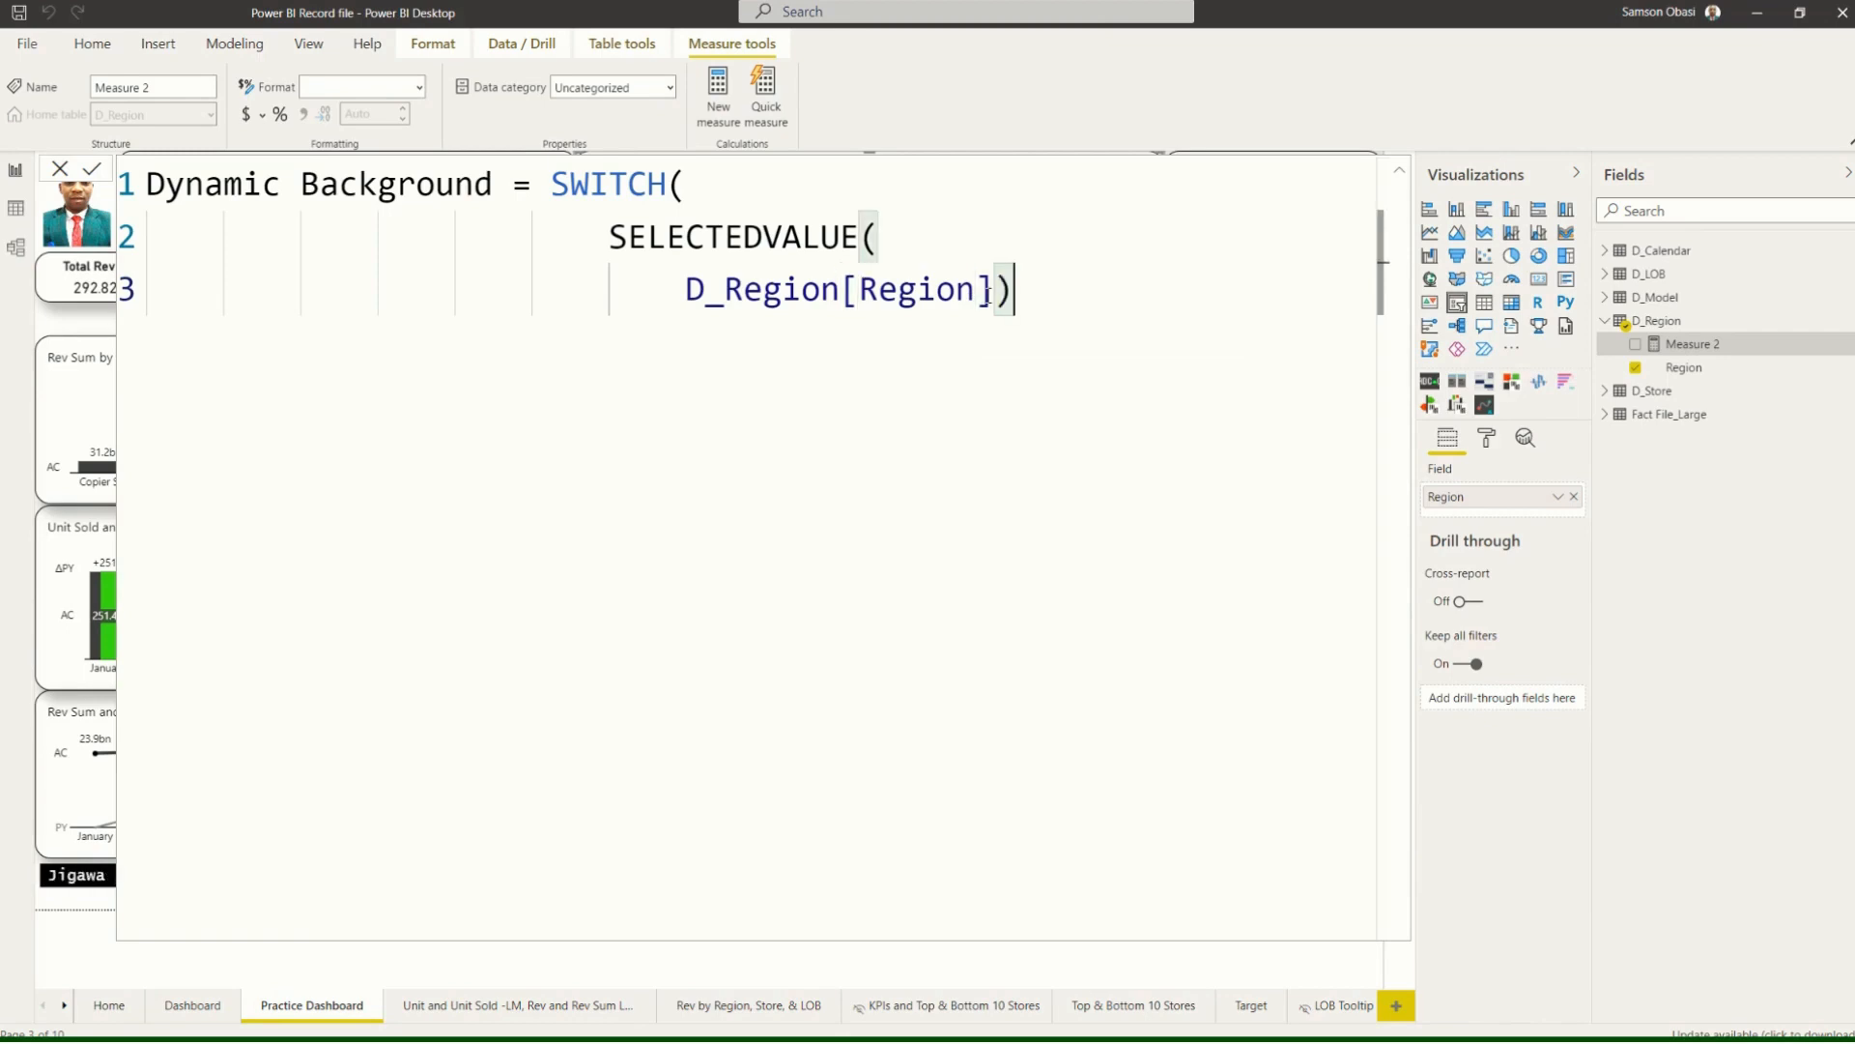
type(",")
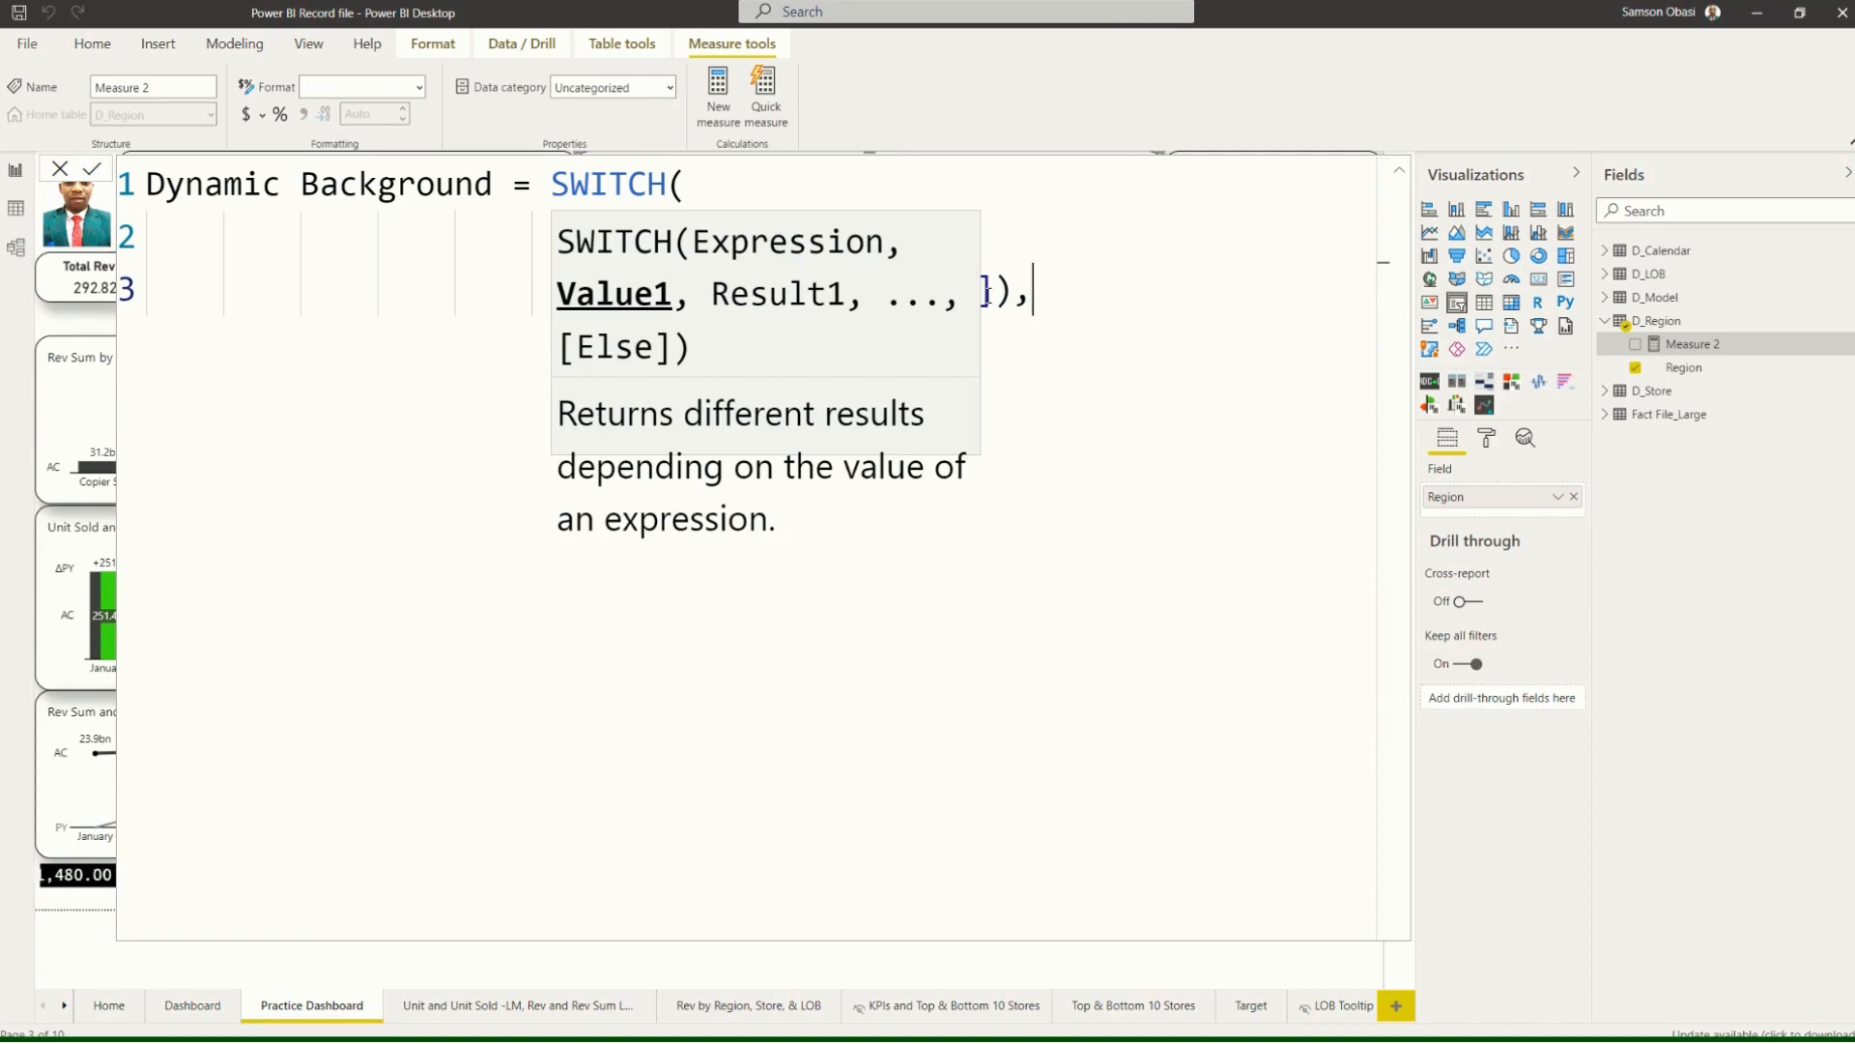
Enter "North Central" as SWITCH's first value on a new line below D_Region[Region].
key("shift+Return")
left_click(1049, 298)
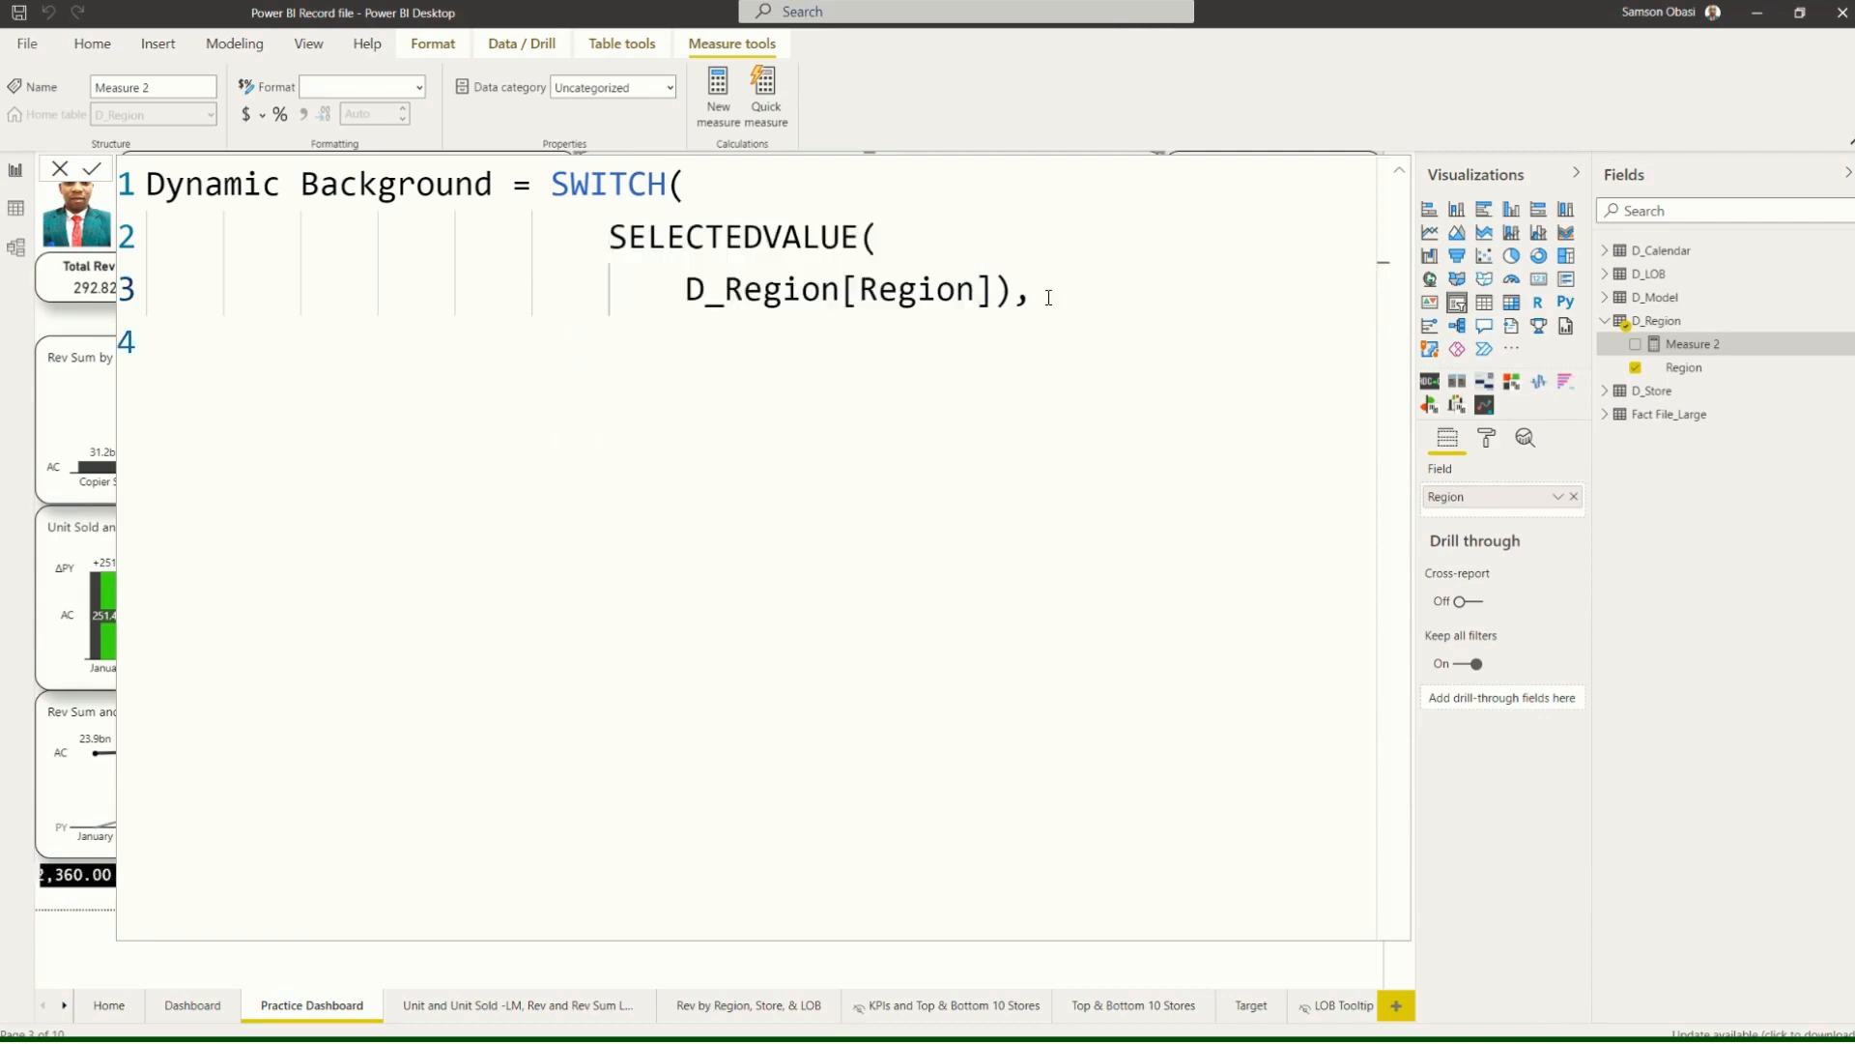
key("shift+Return")
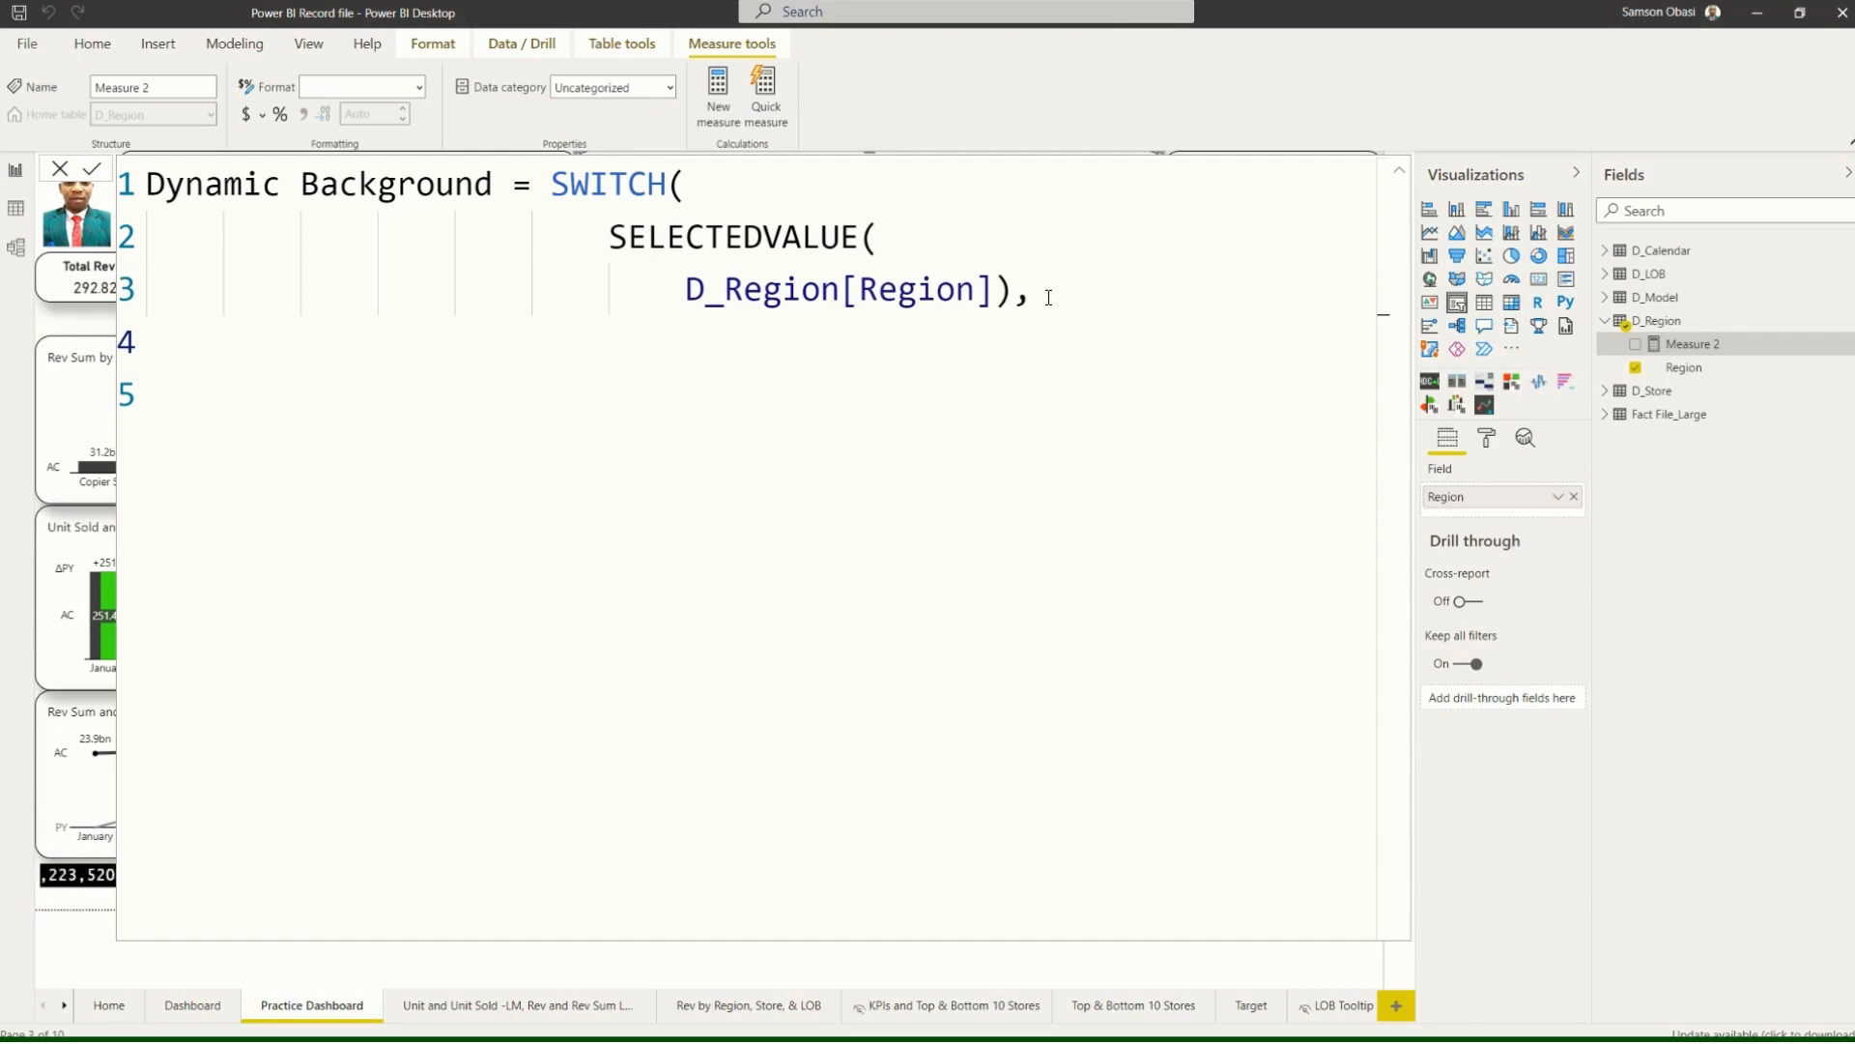
type("\"")
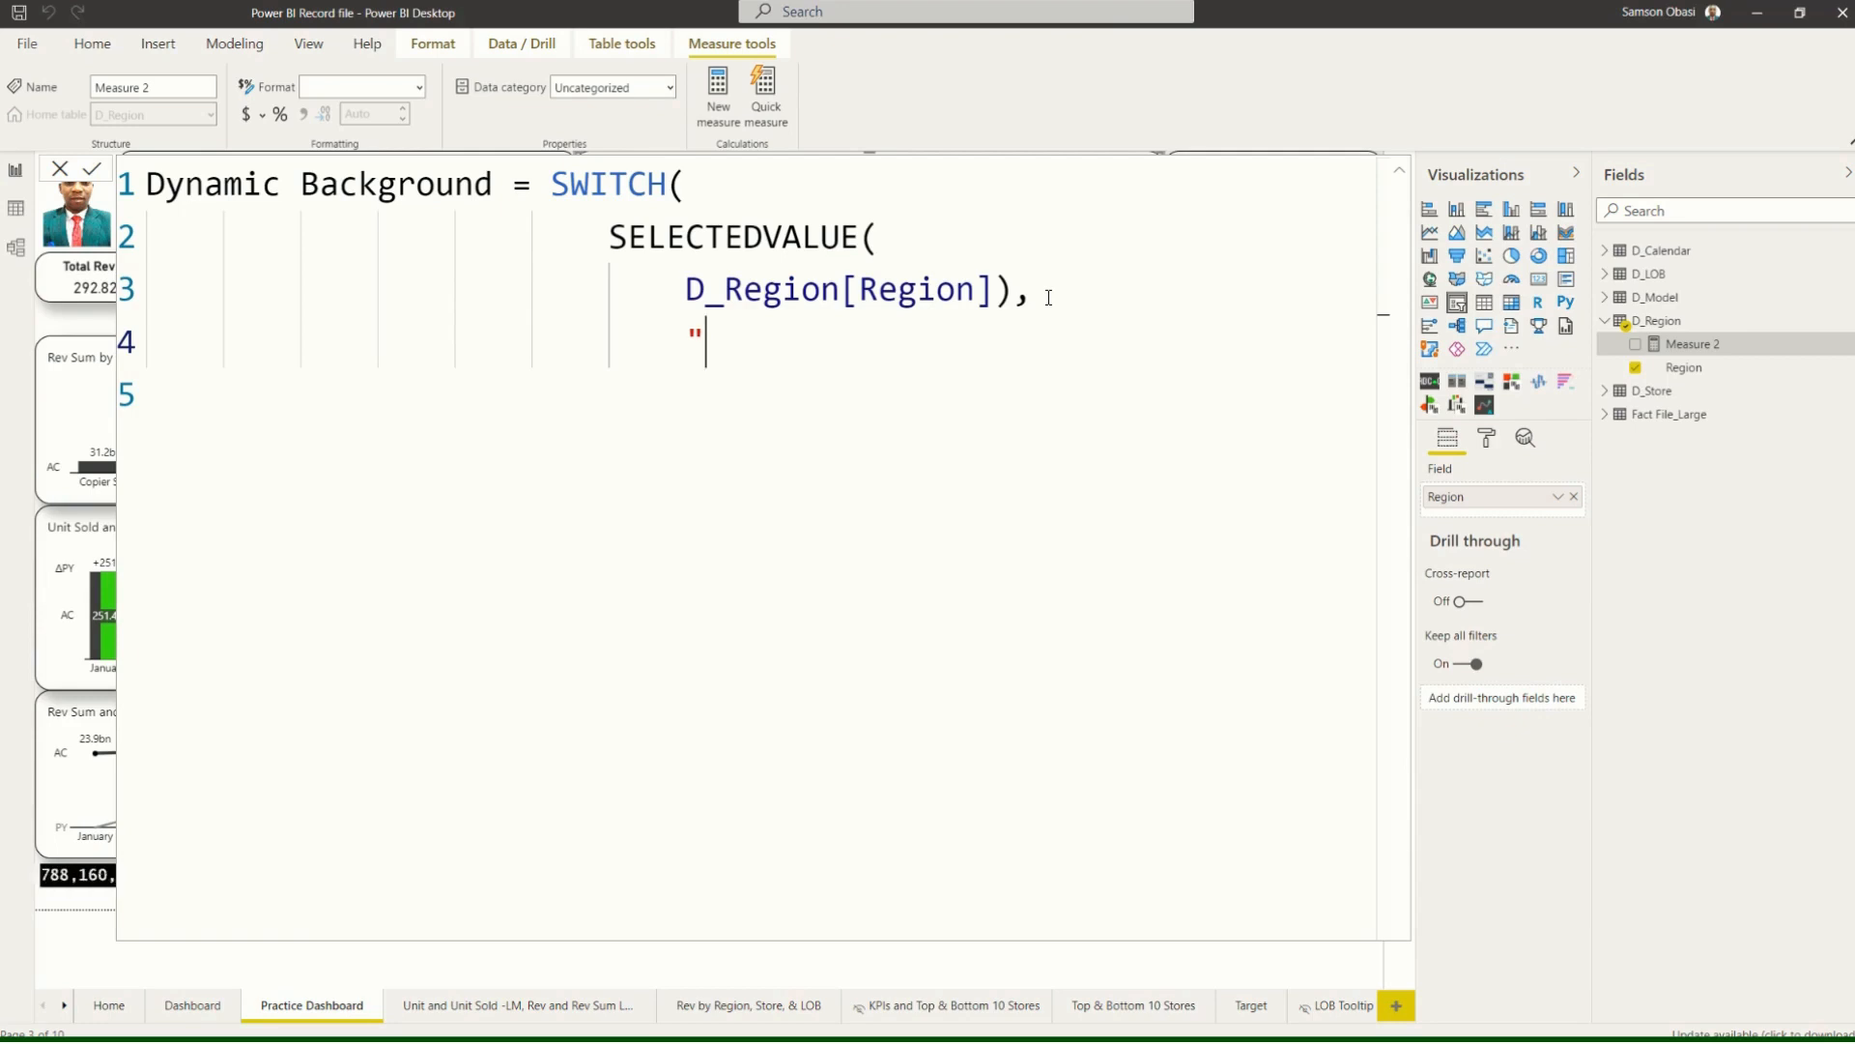
type("No")
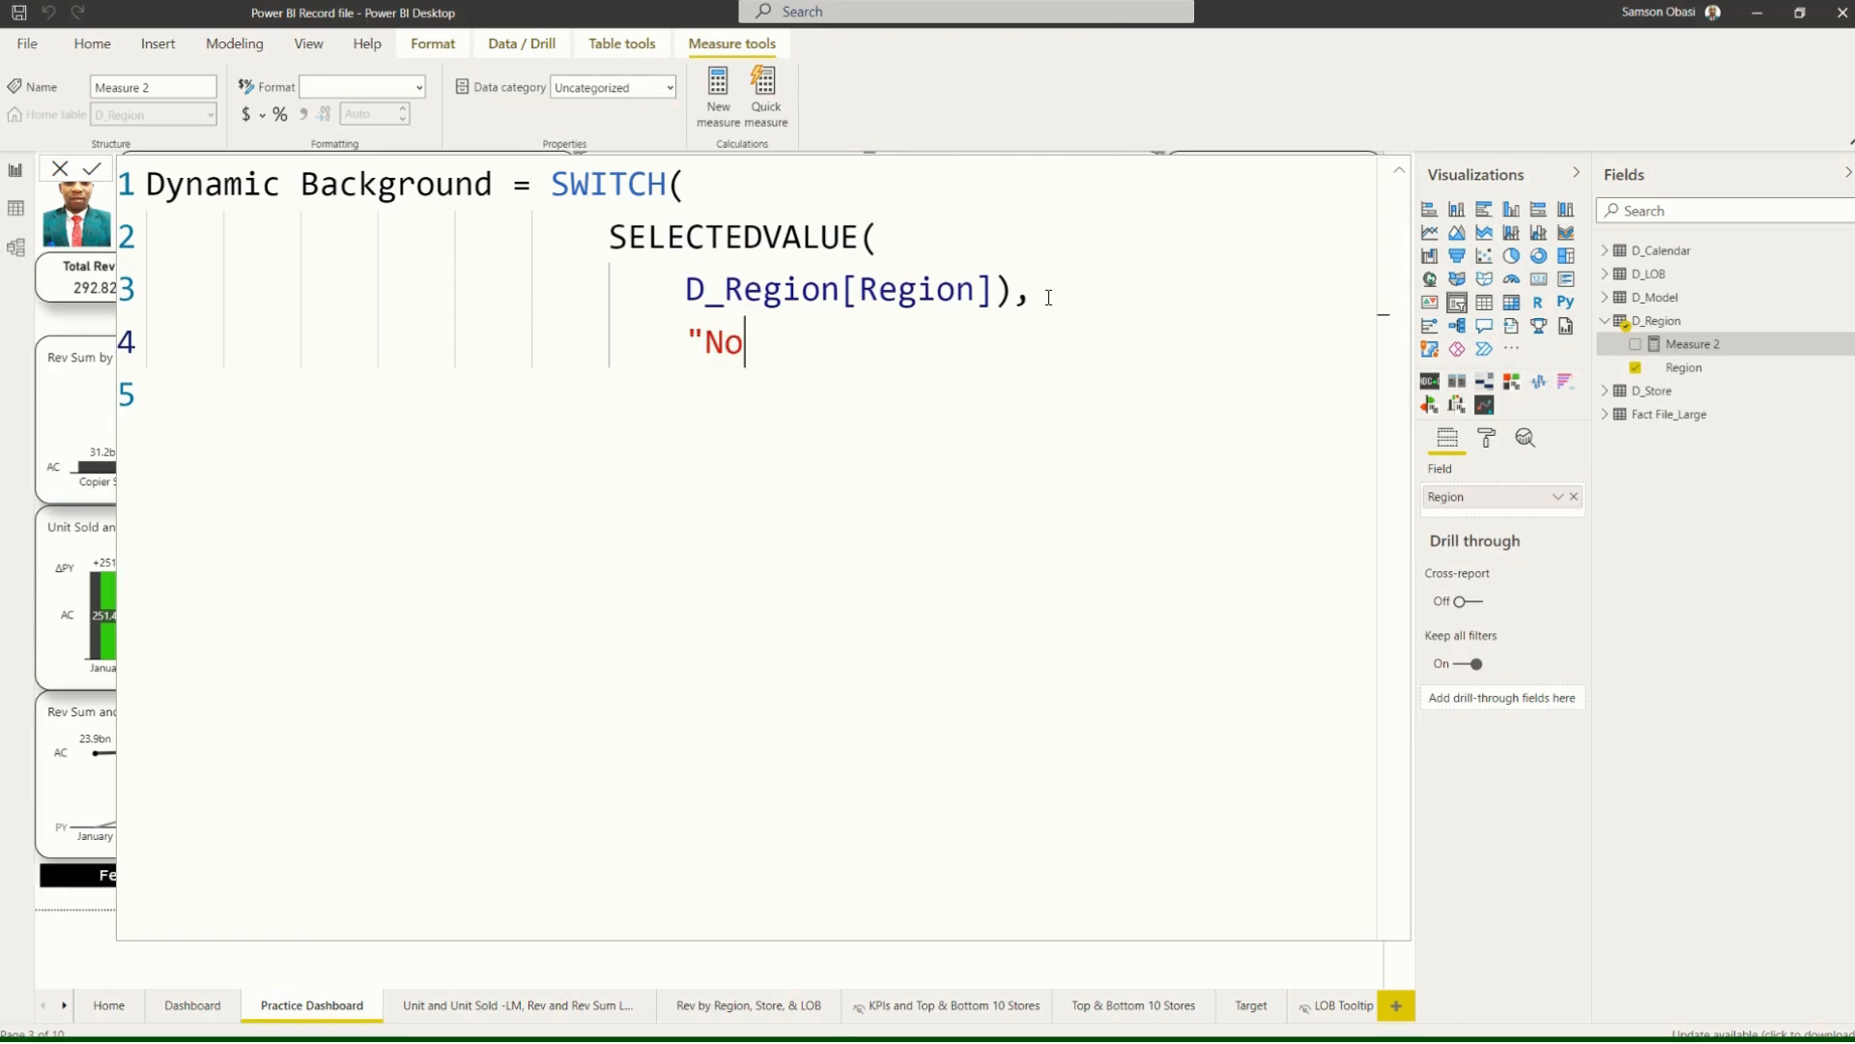
type("rther")
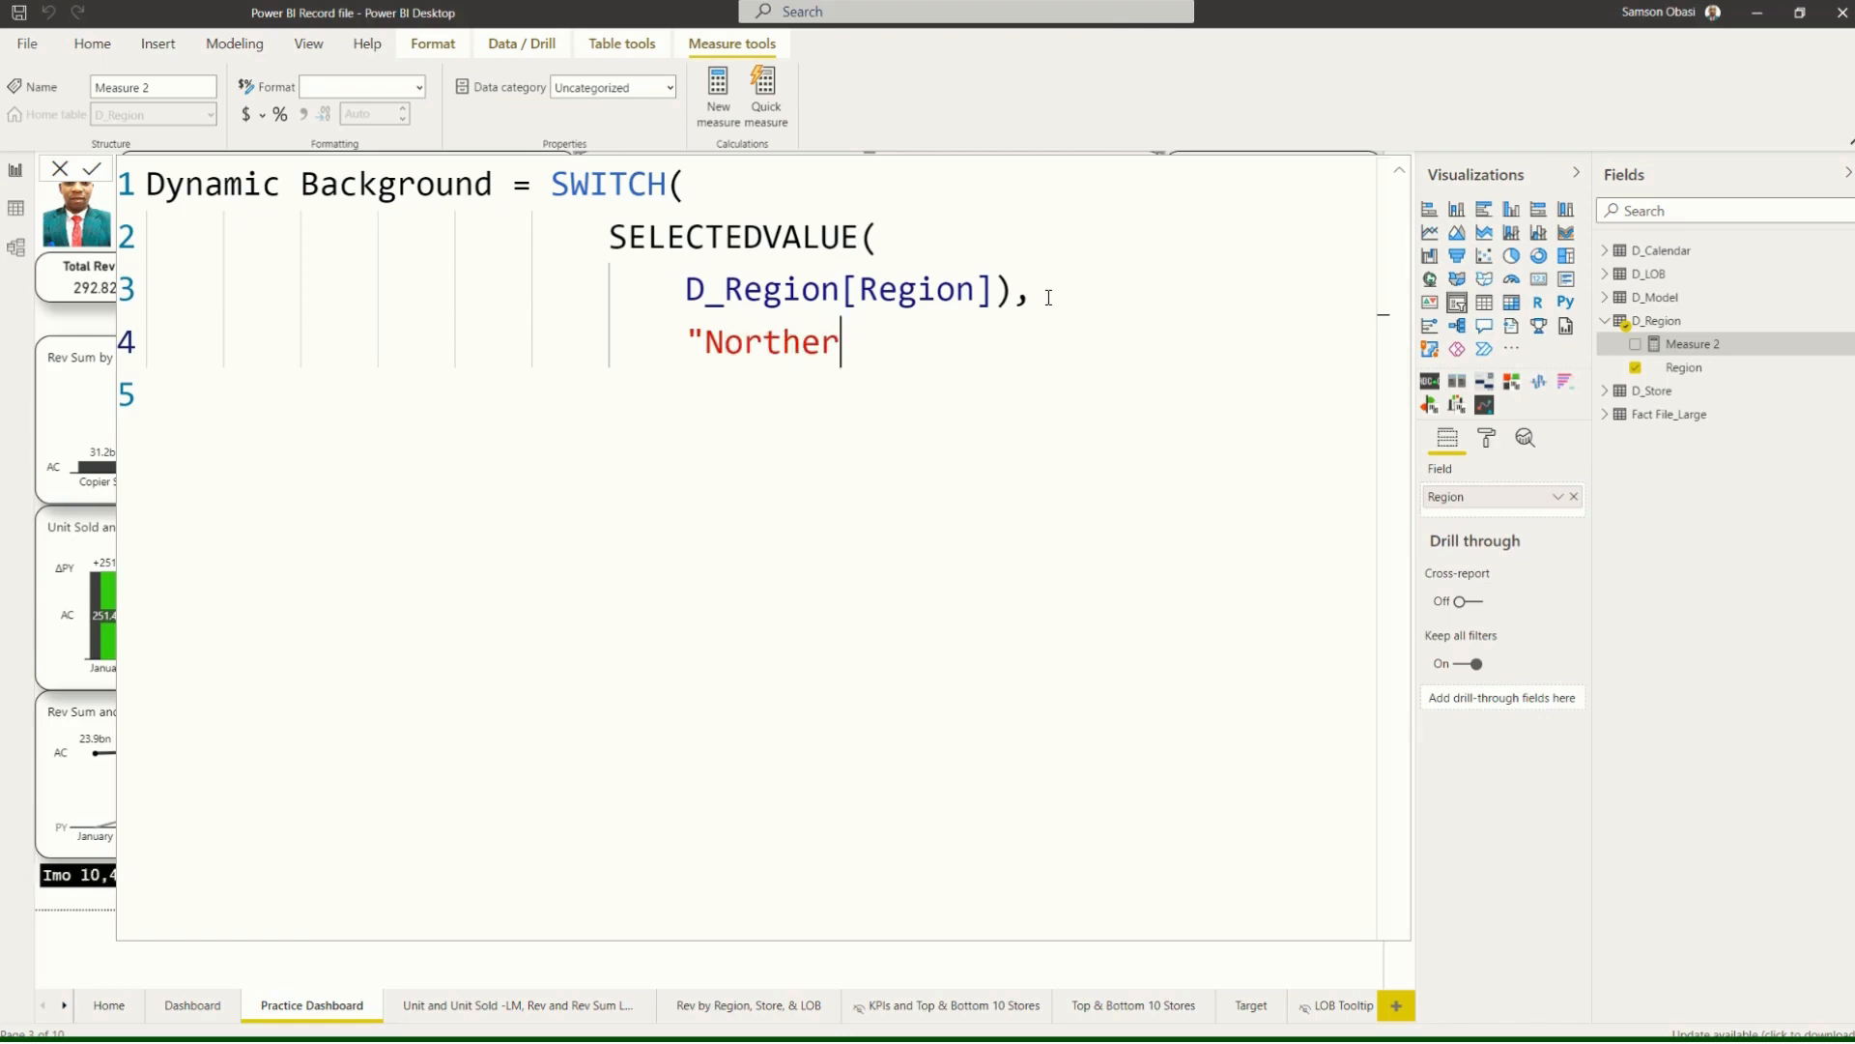
key("BackSpace")
key("BackSpace")
type("C")
type("en")
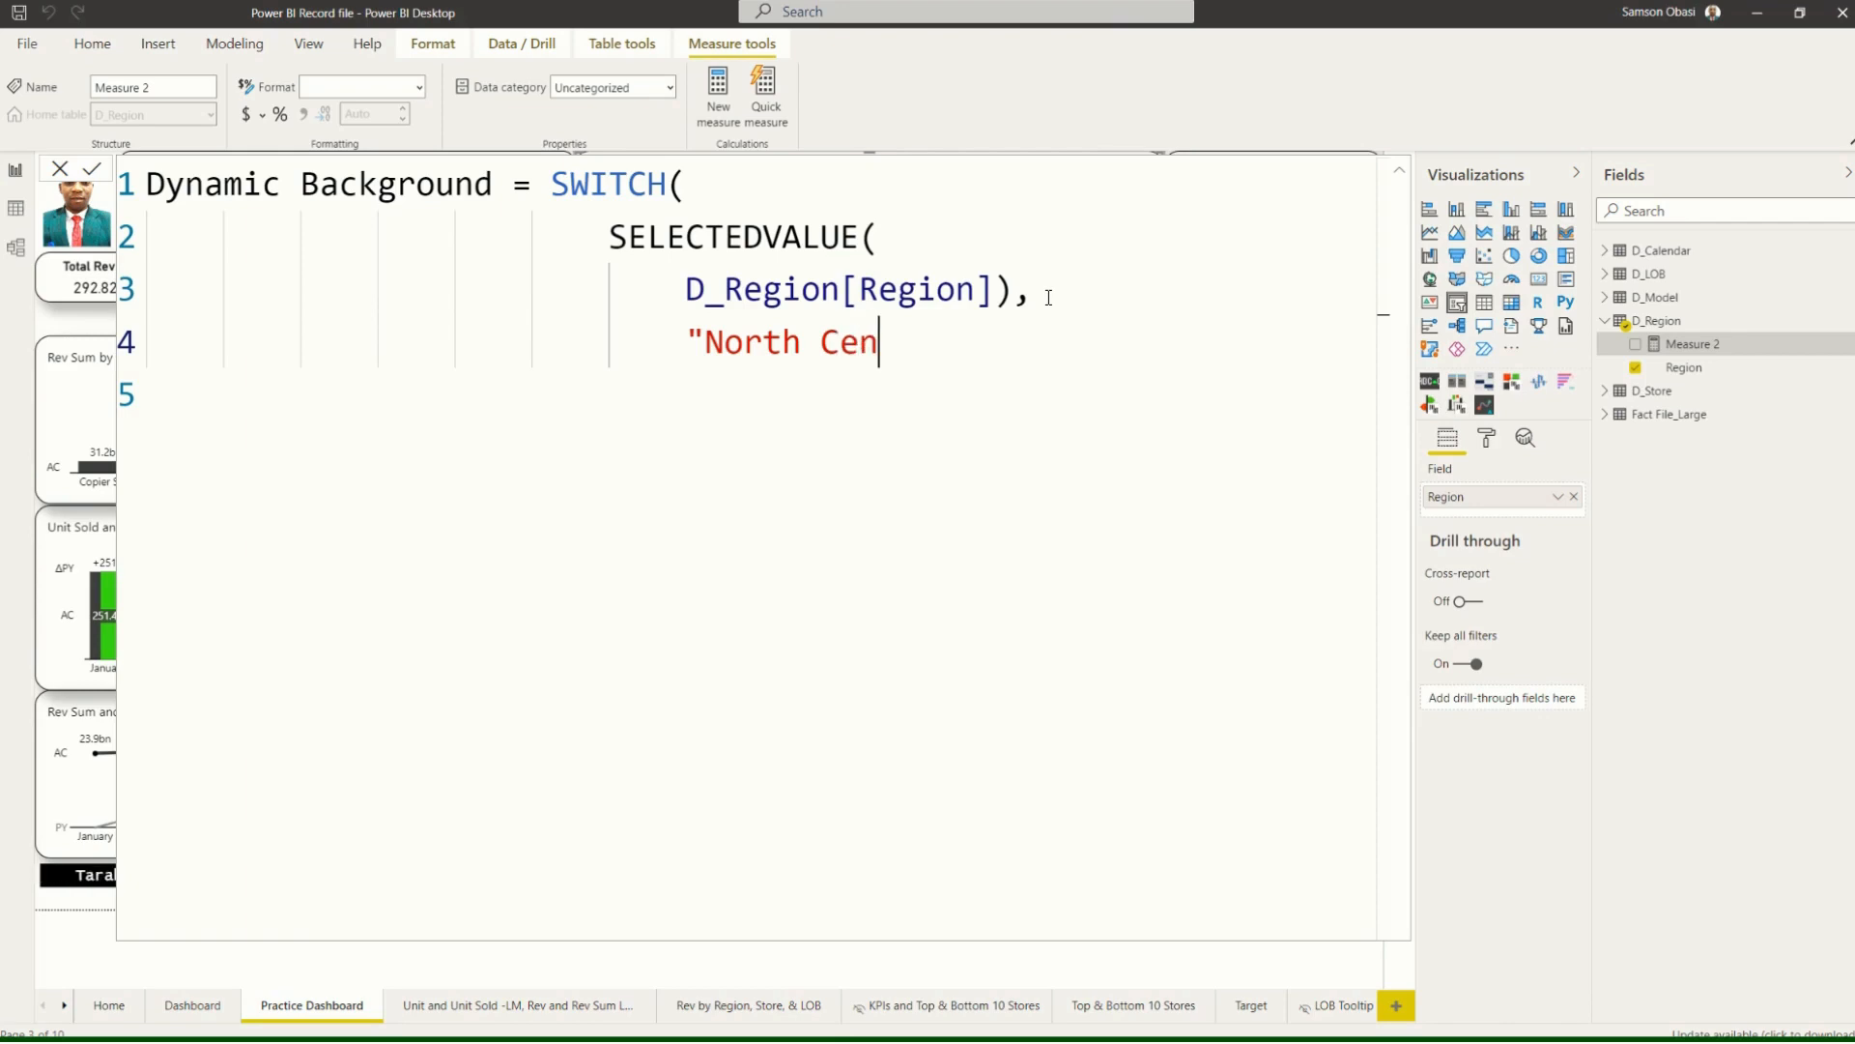
type("tral")
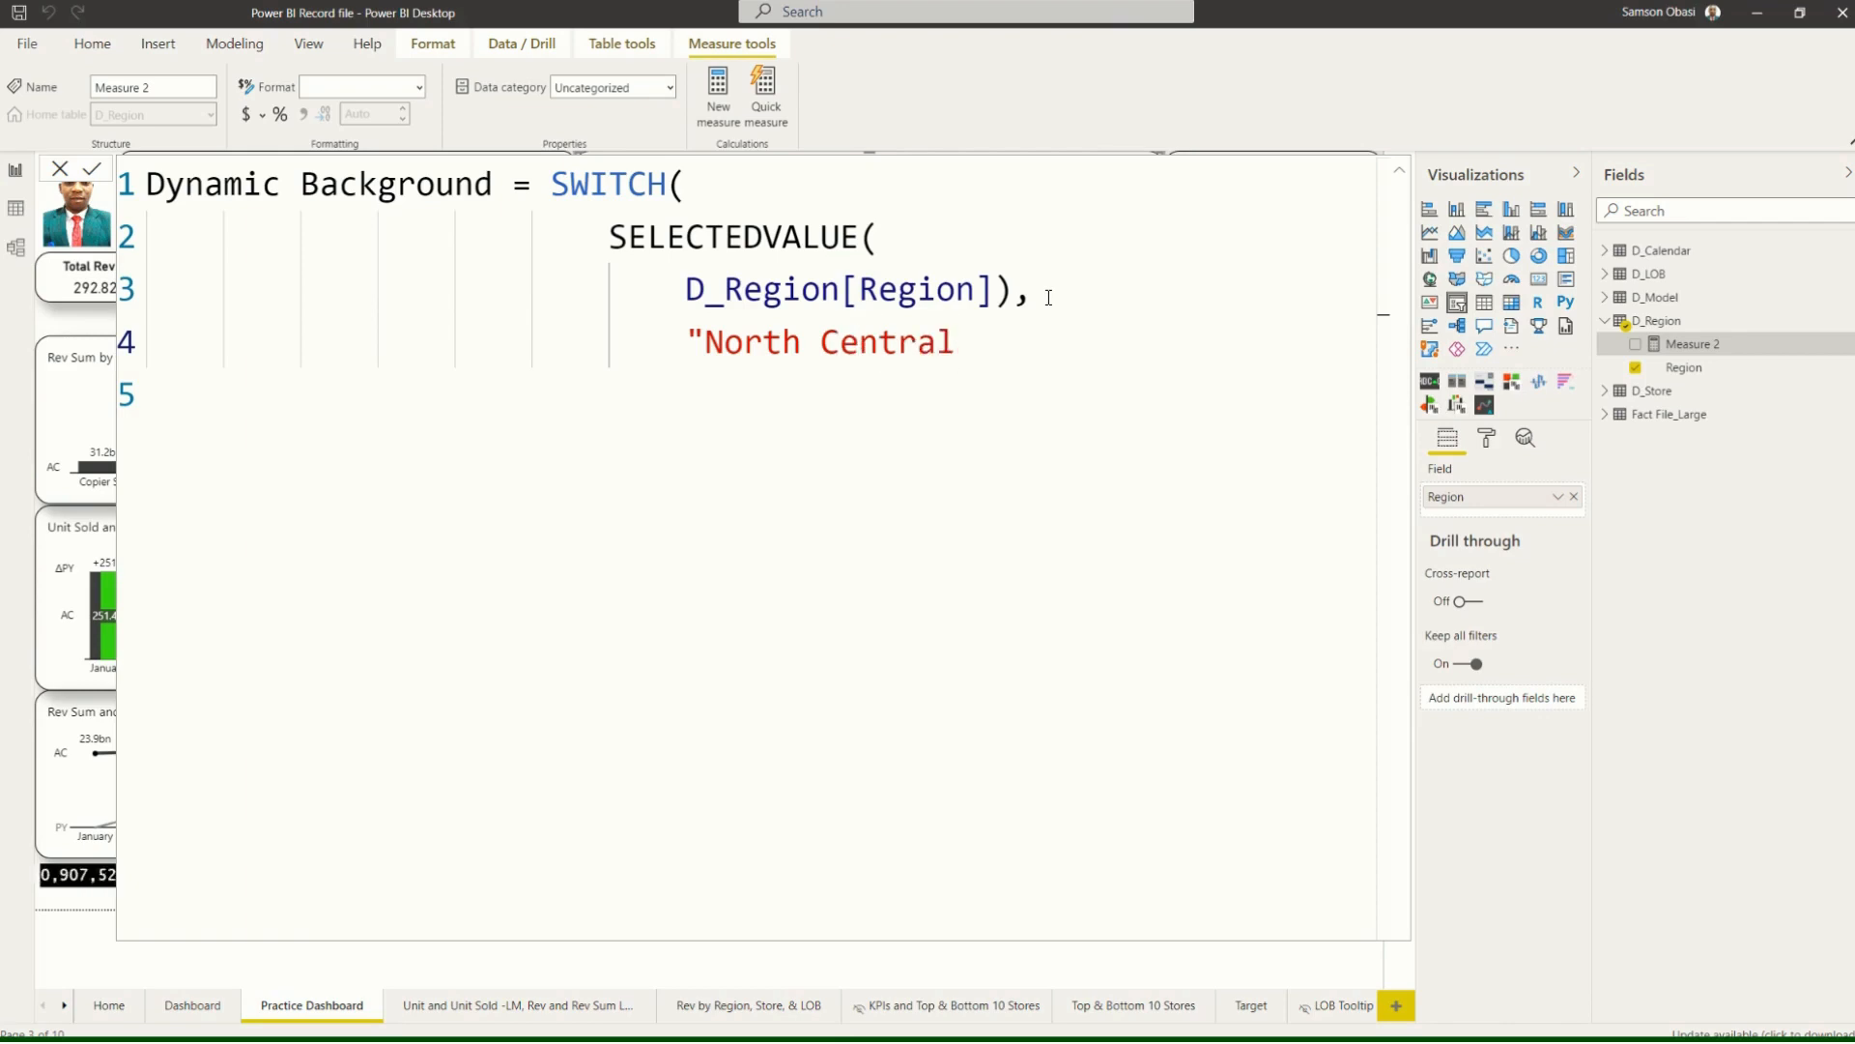
type("\"")
Set "Blue" as the result for North Central, followed by a comma and a new line.
type(",")
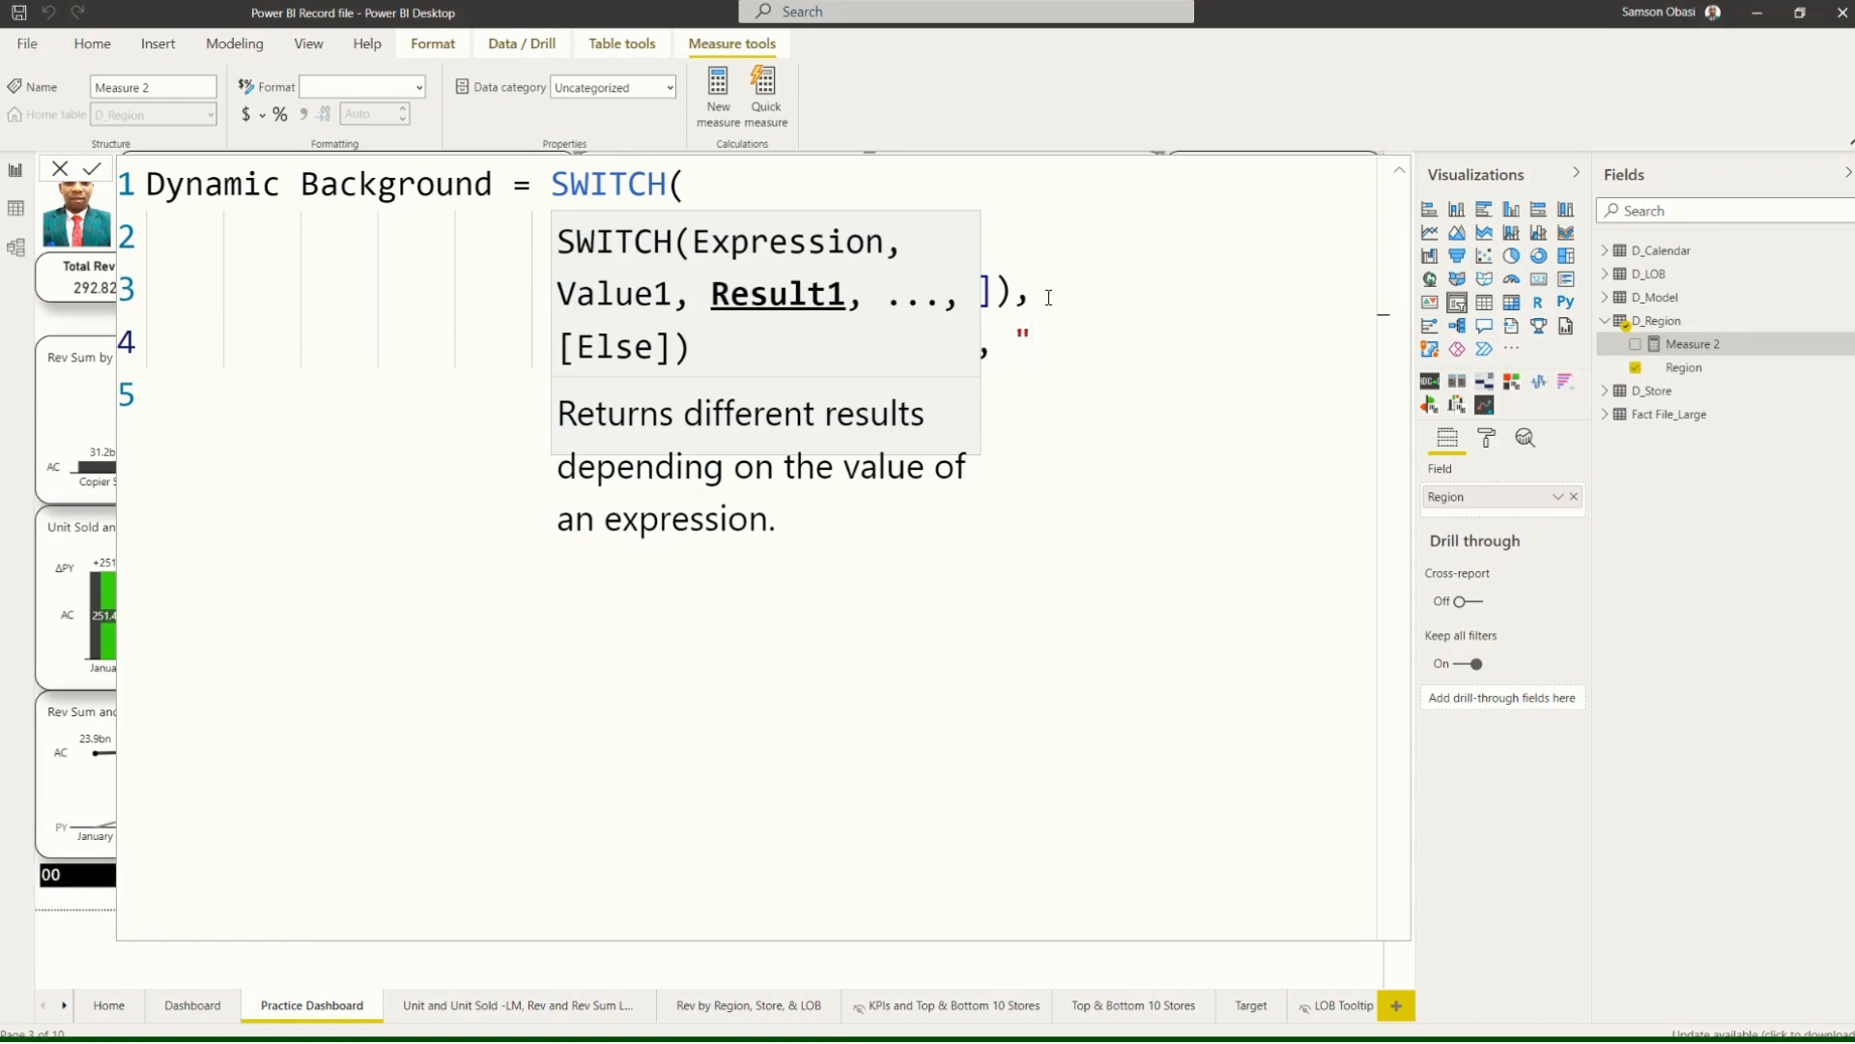
type("Blue")
type("\"")
type(",")
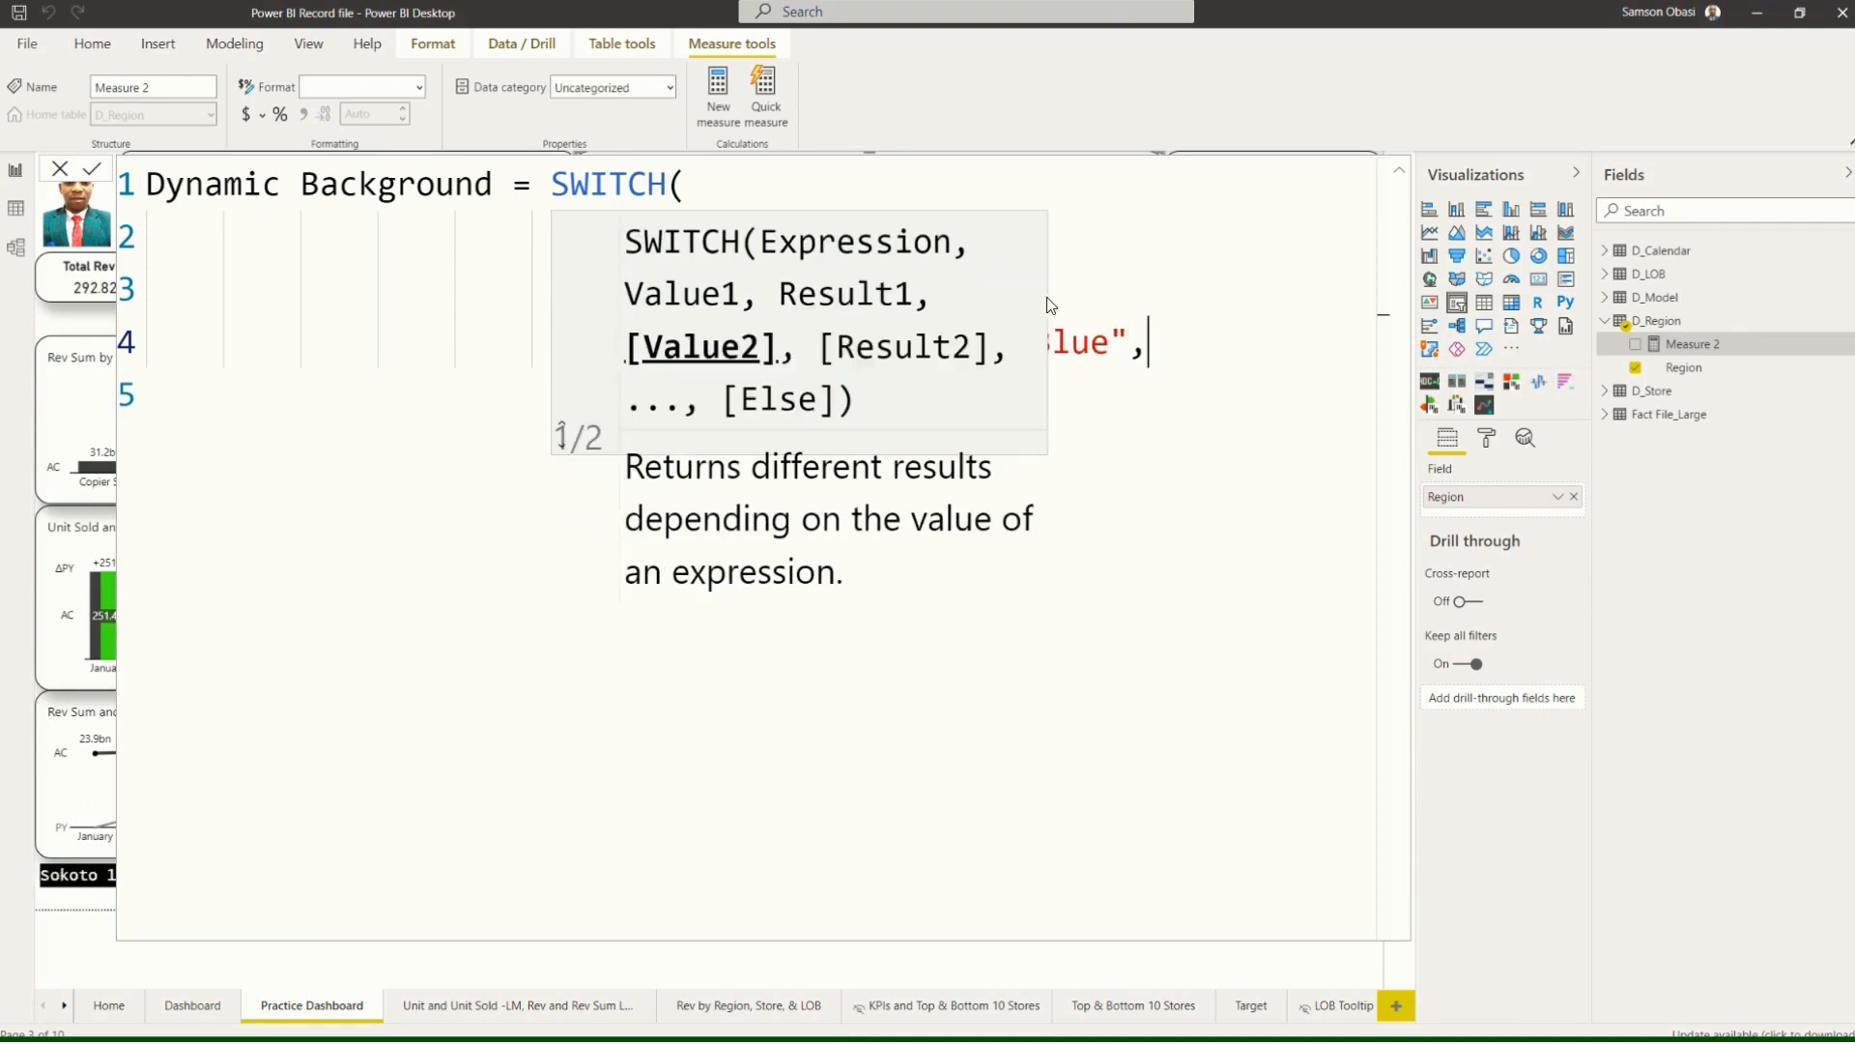
key("Return")
left_click(1153, 350)
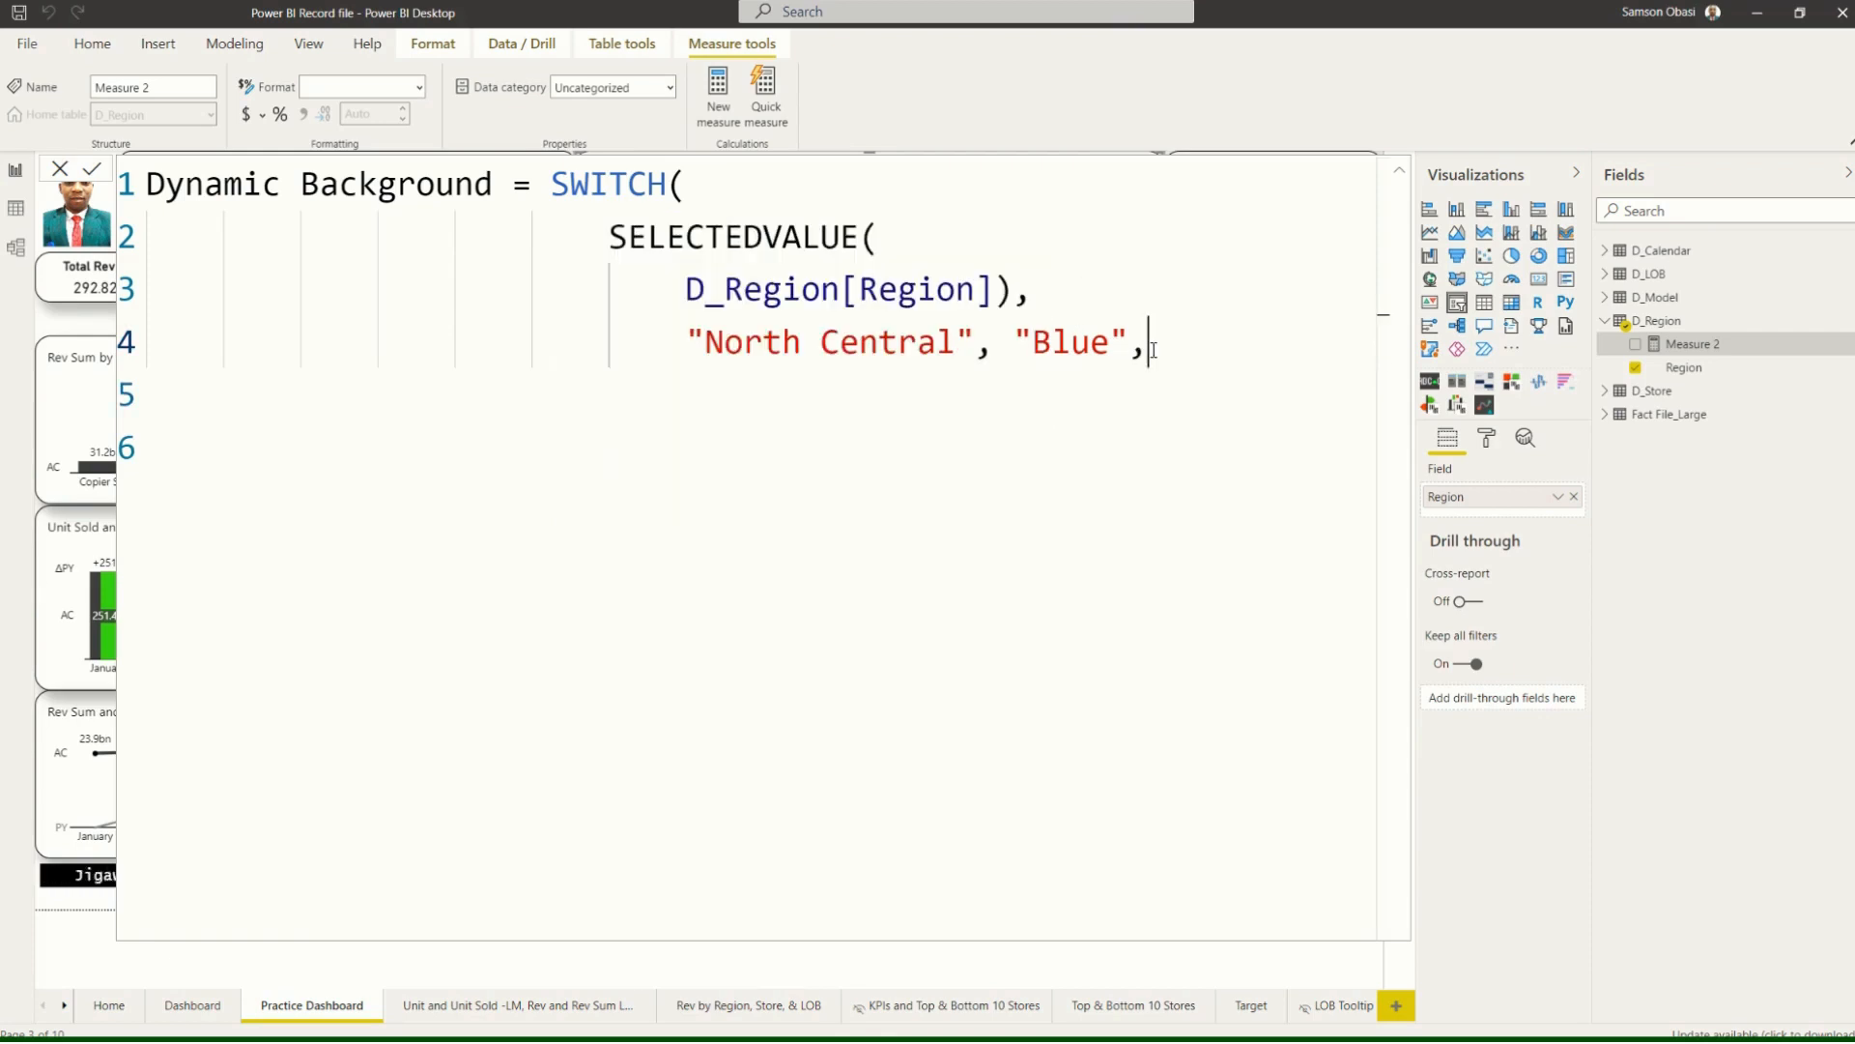
key("Return")
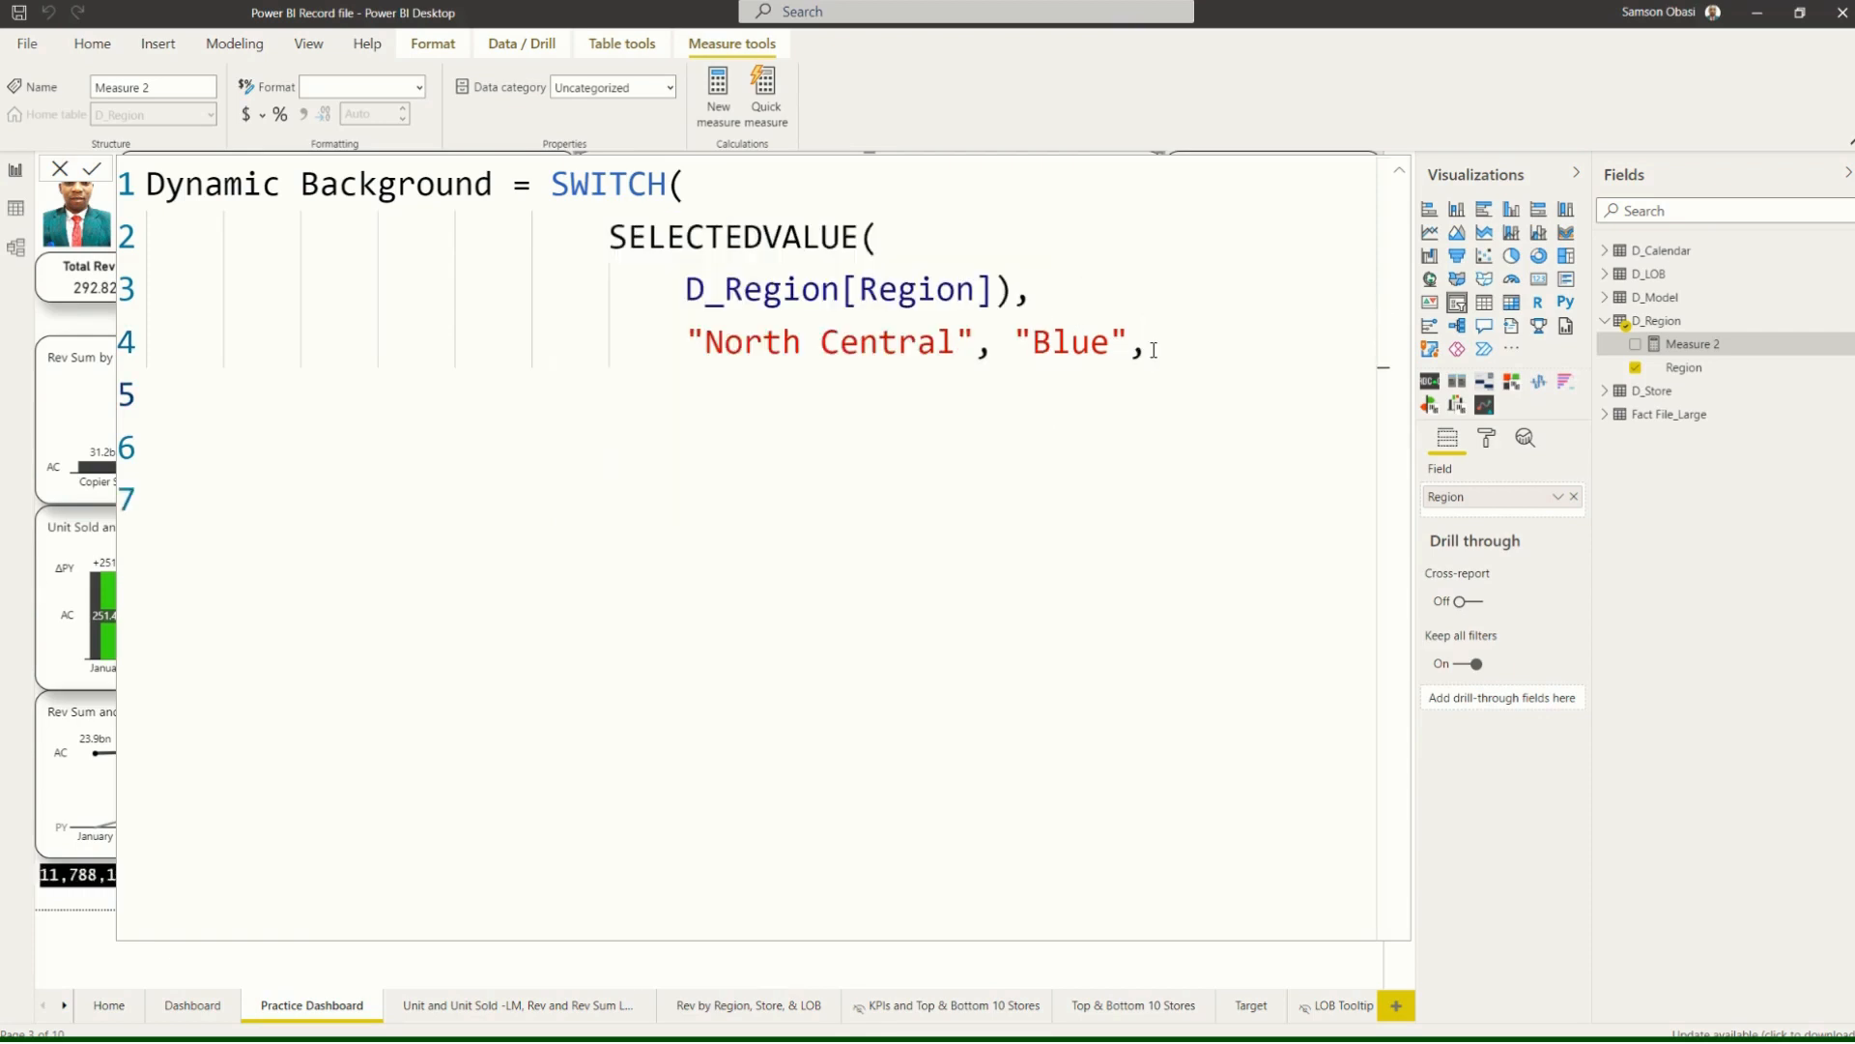
type(":")
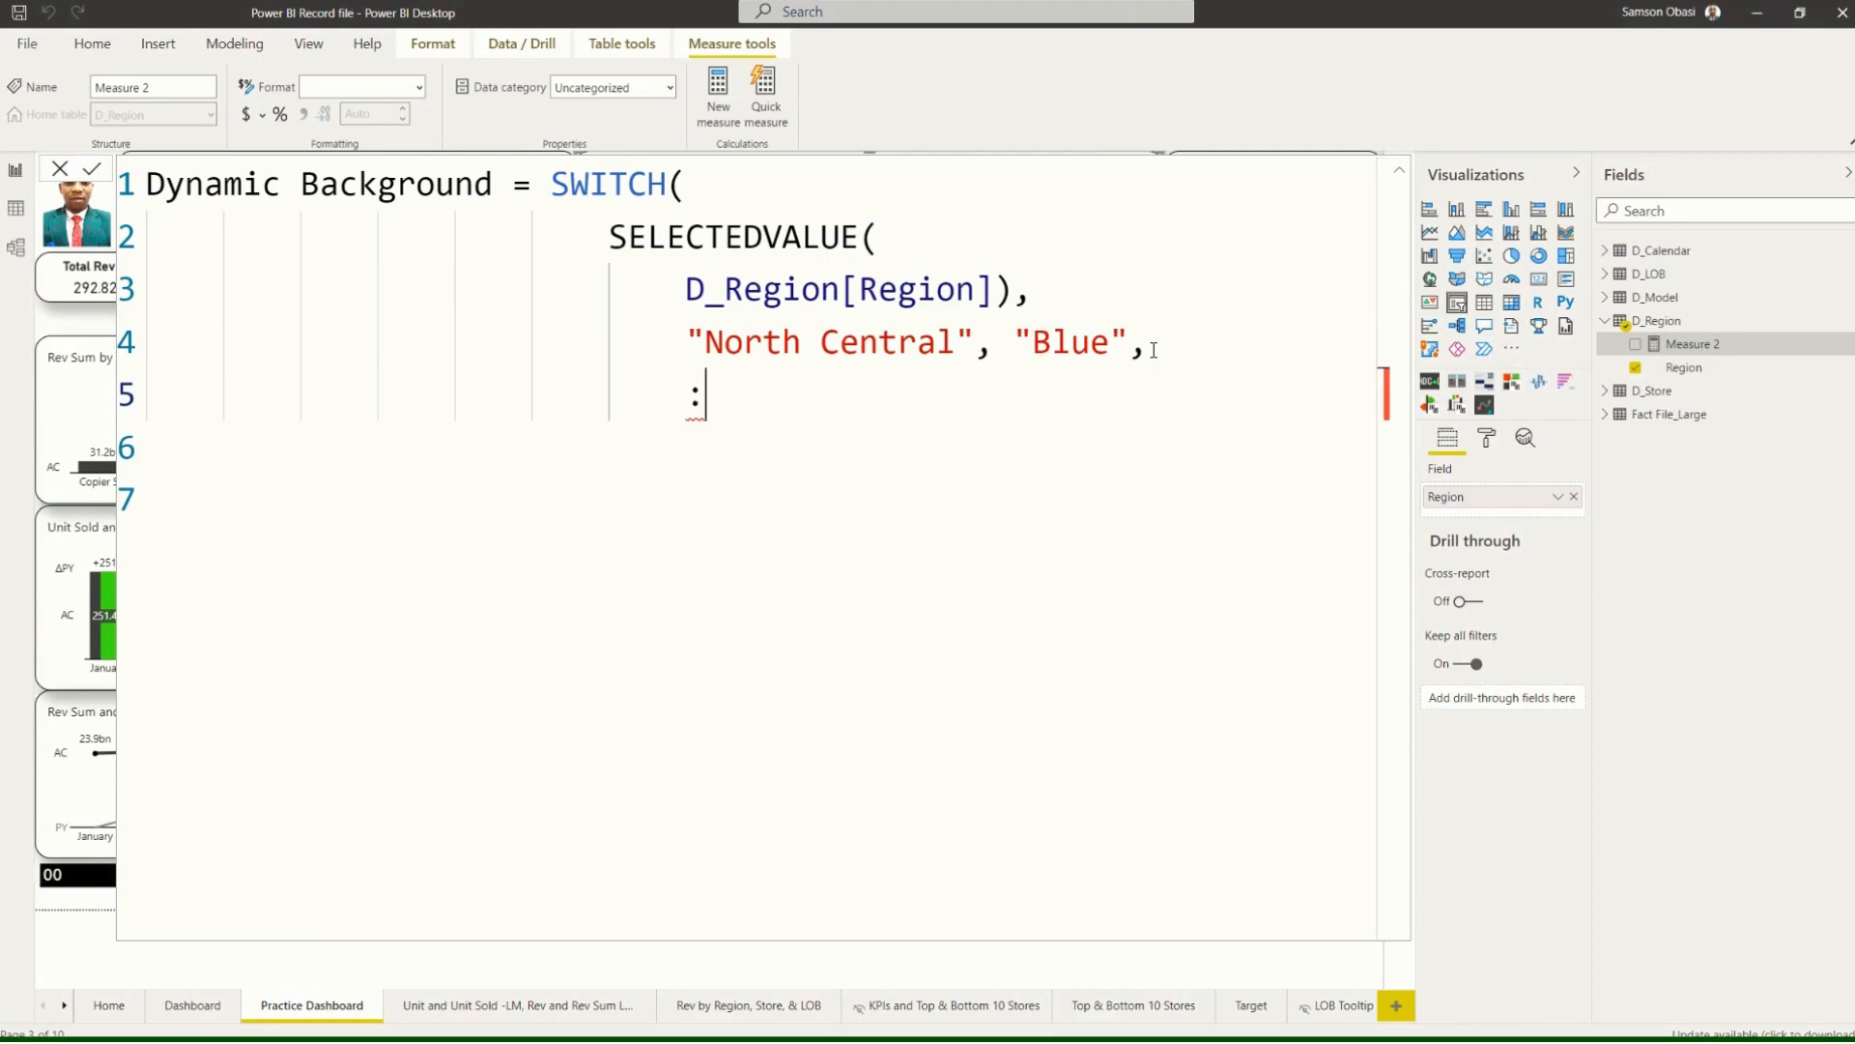
type("North")
key("BackSpace")
key("BackSpace")
key("BackSpace")
key("BackSpace")
key("BackSpace")
key("BackSpace")
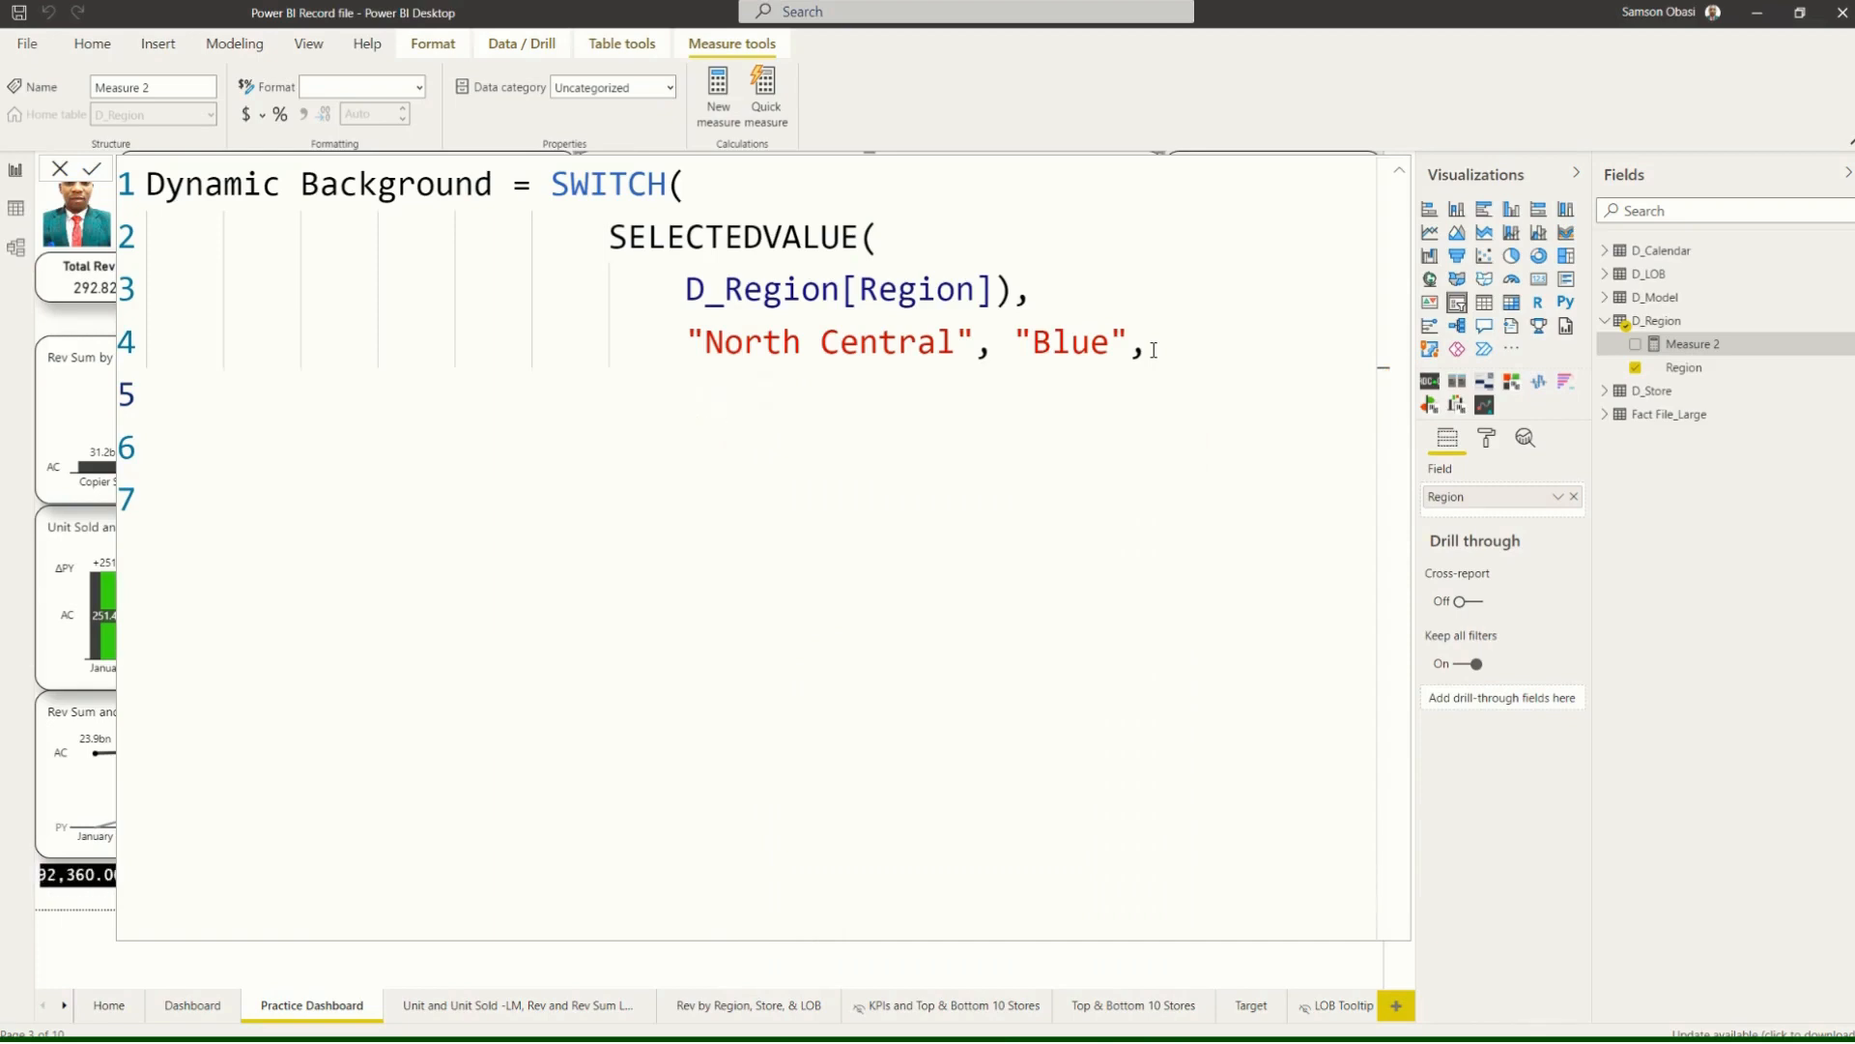
Add "North West" as the second value with "Purple" as its result, ending the line with a comma.
type("\"")
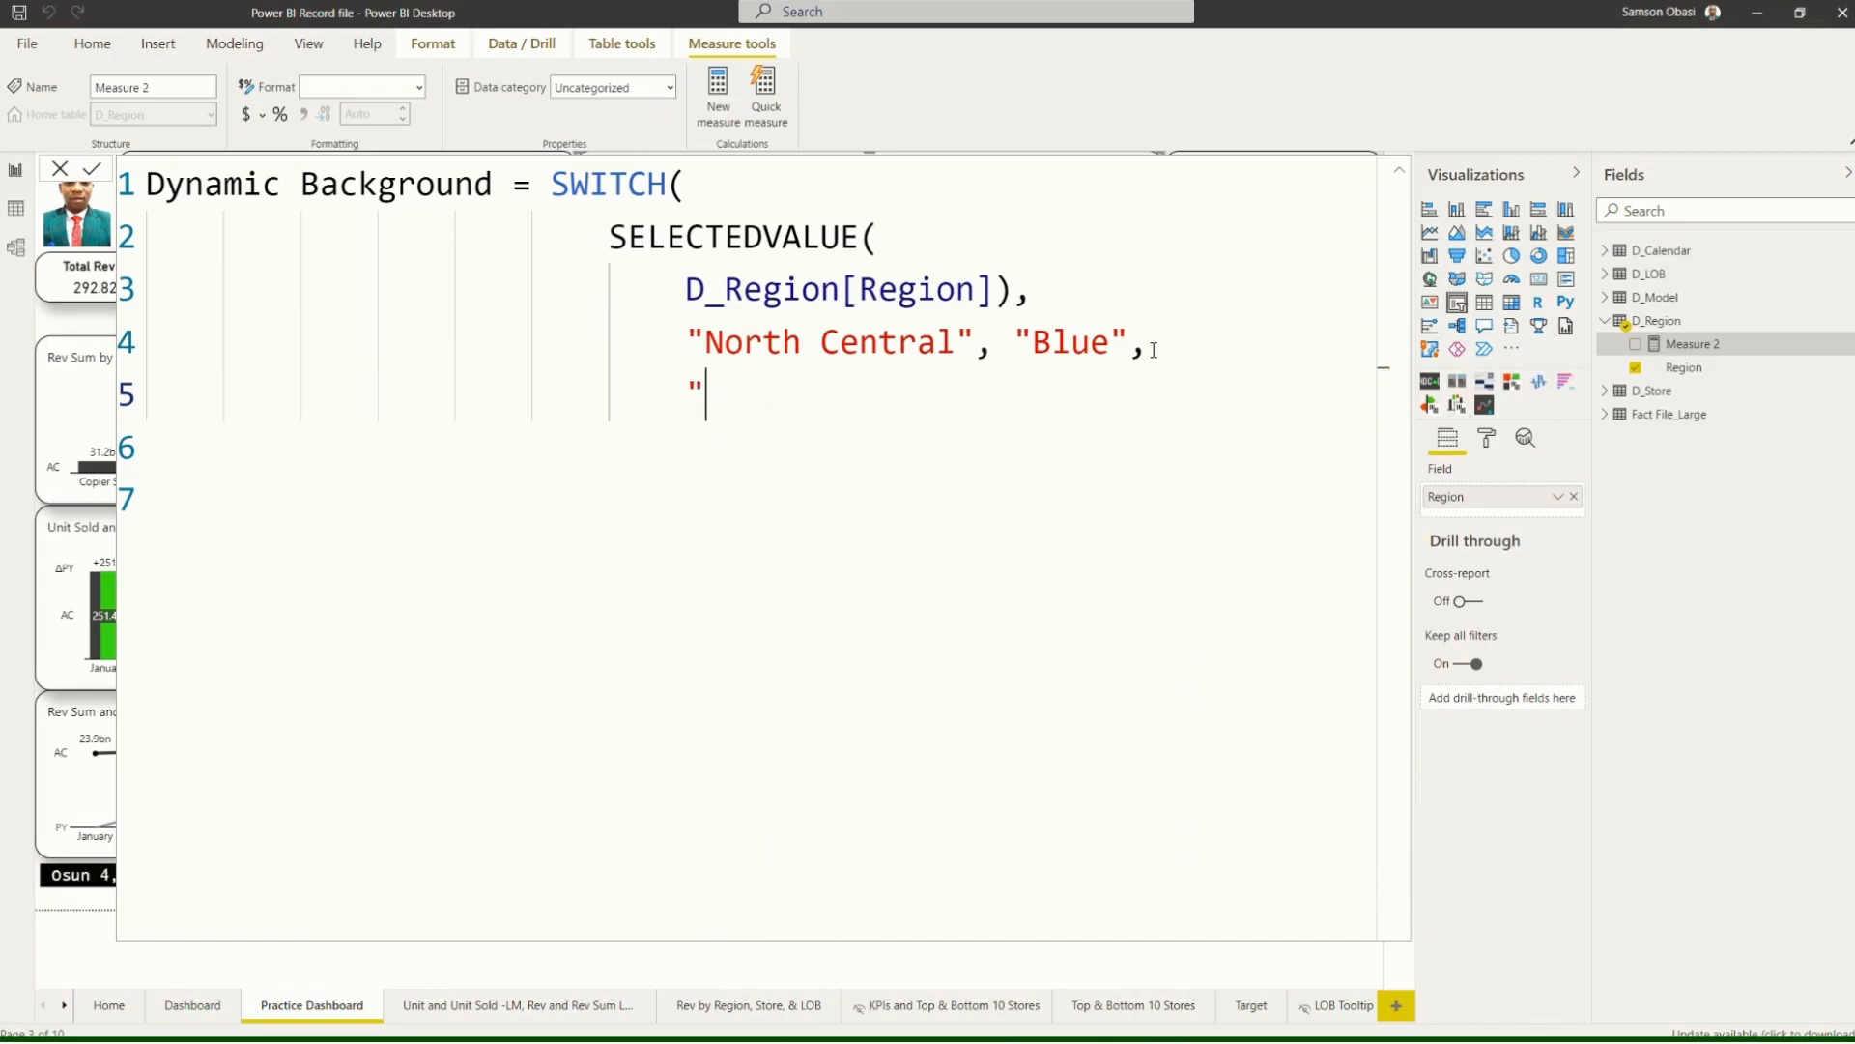
type("North")
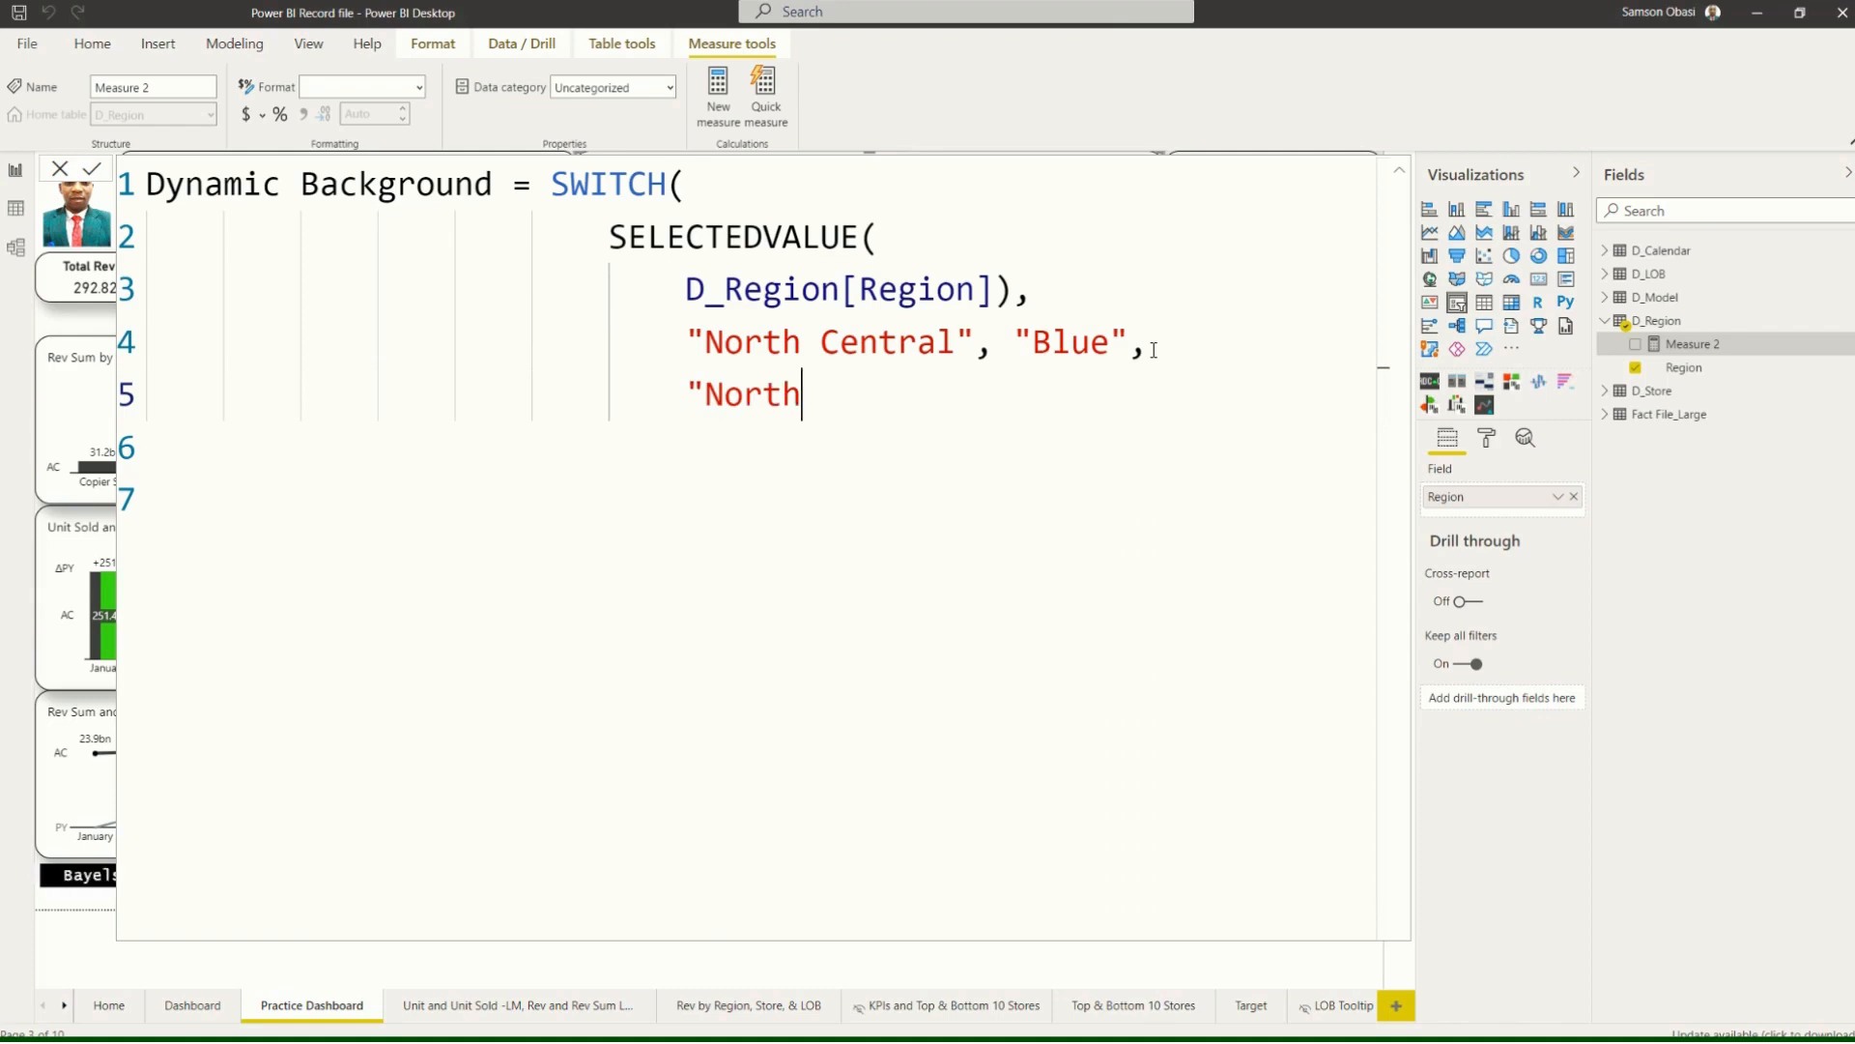
type(" West")
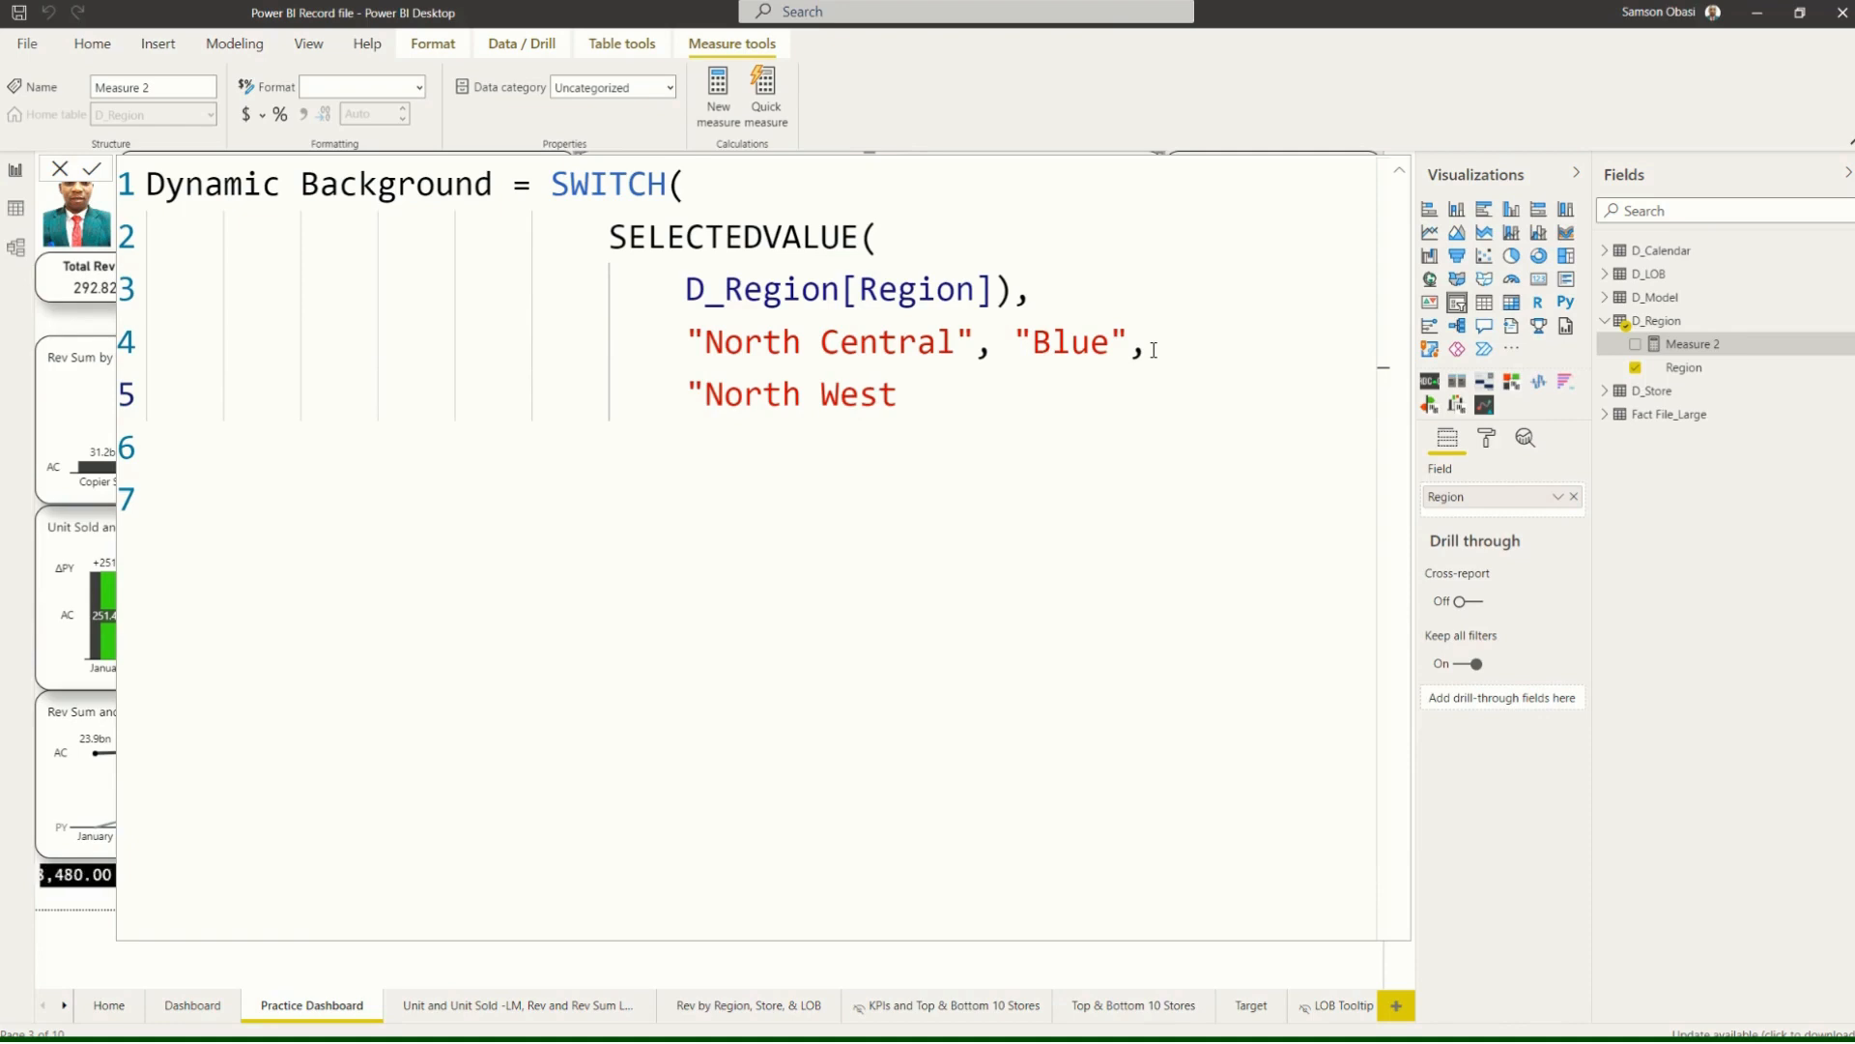
type("\"")
type(",")
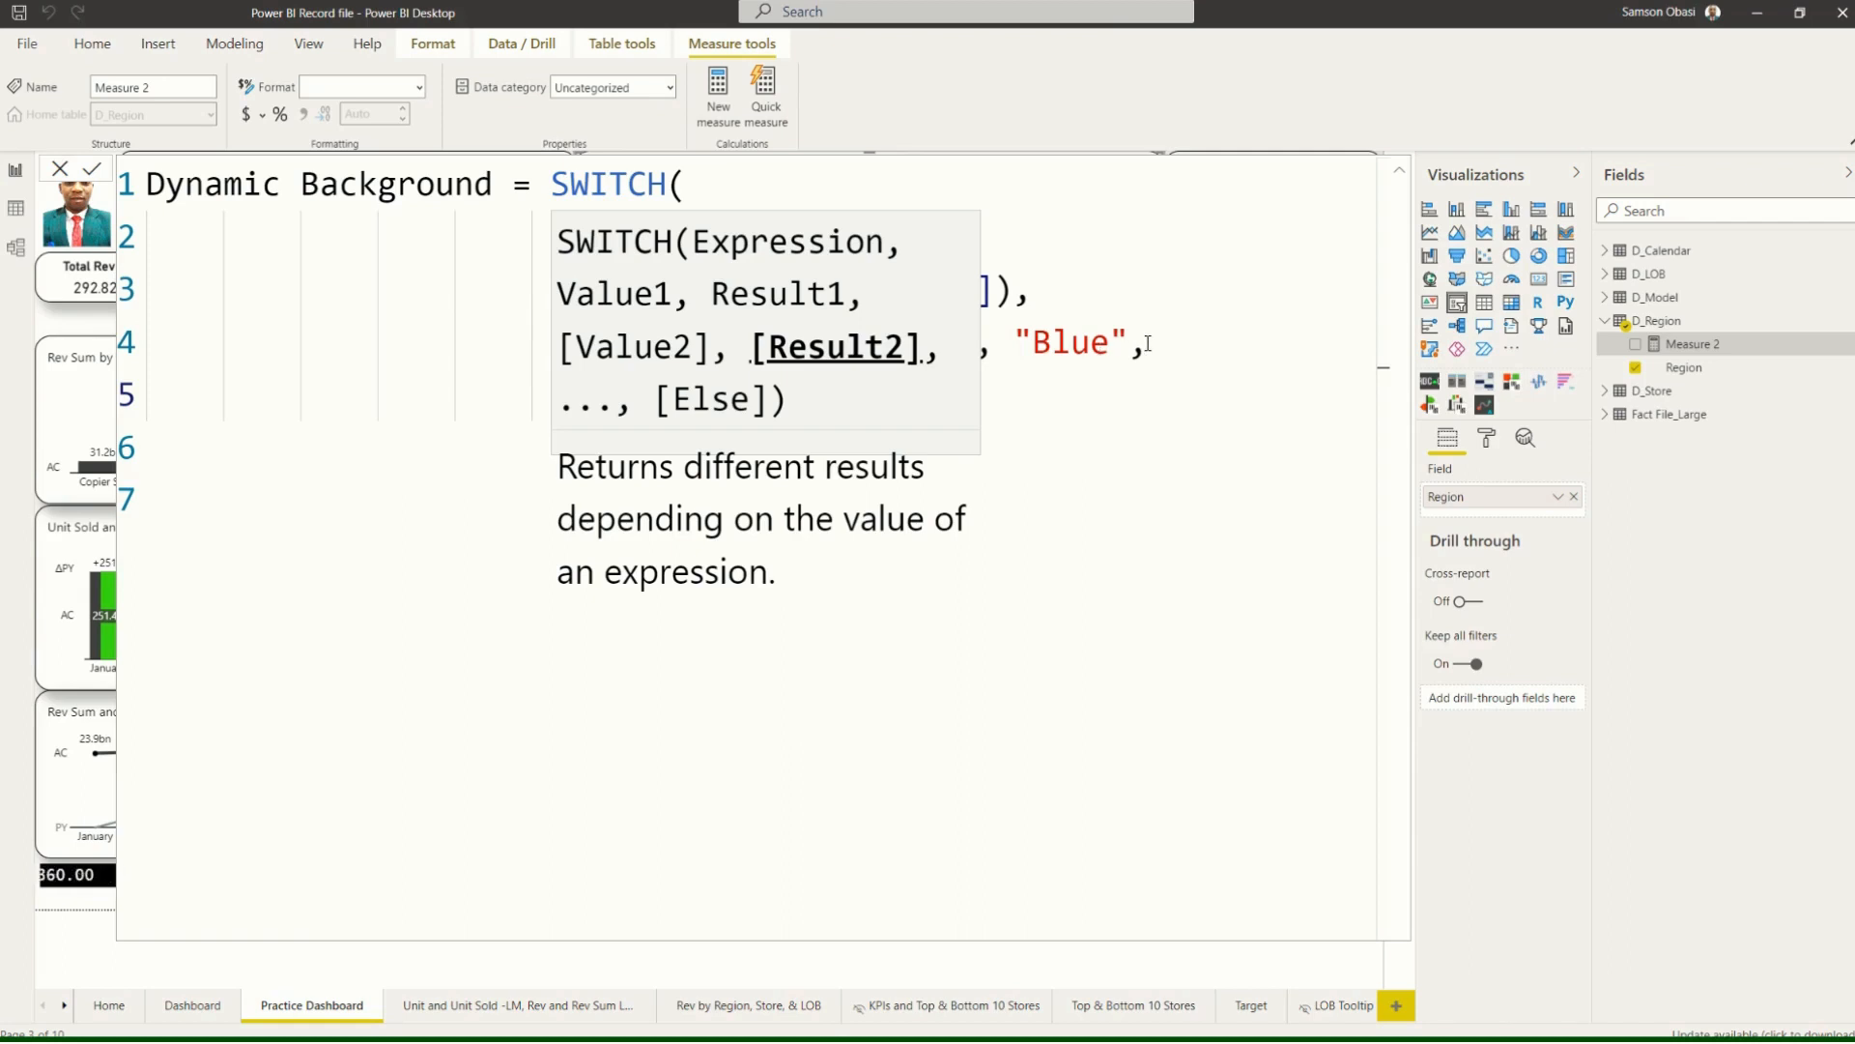
left_click(986, 404)
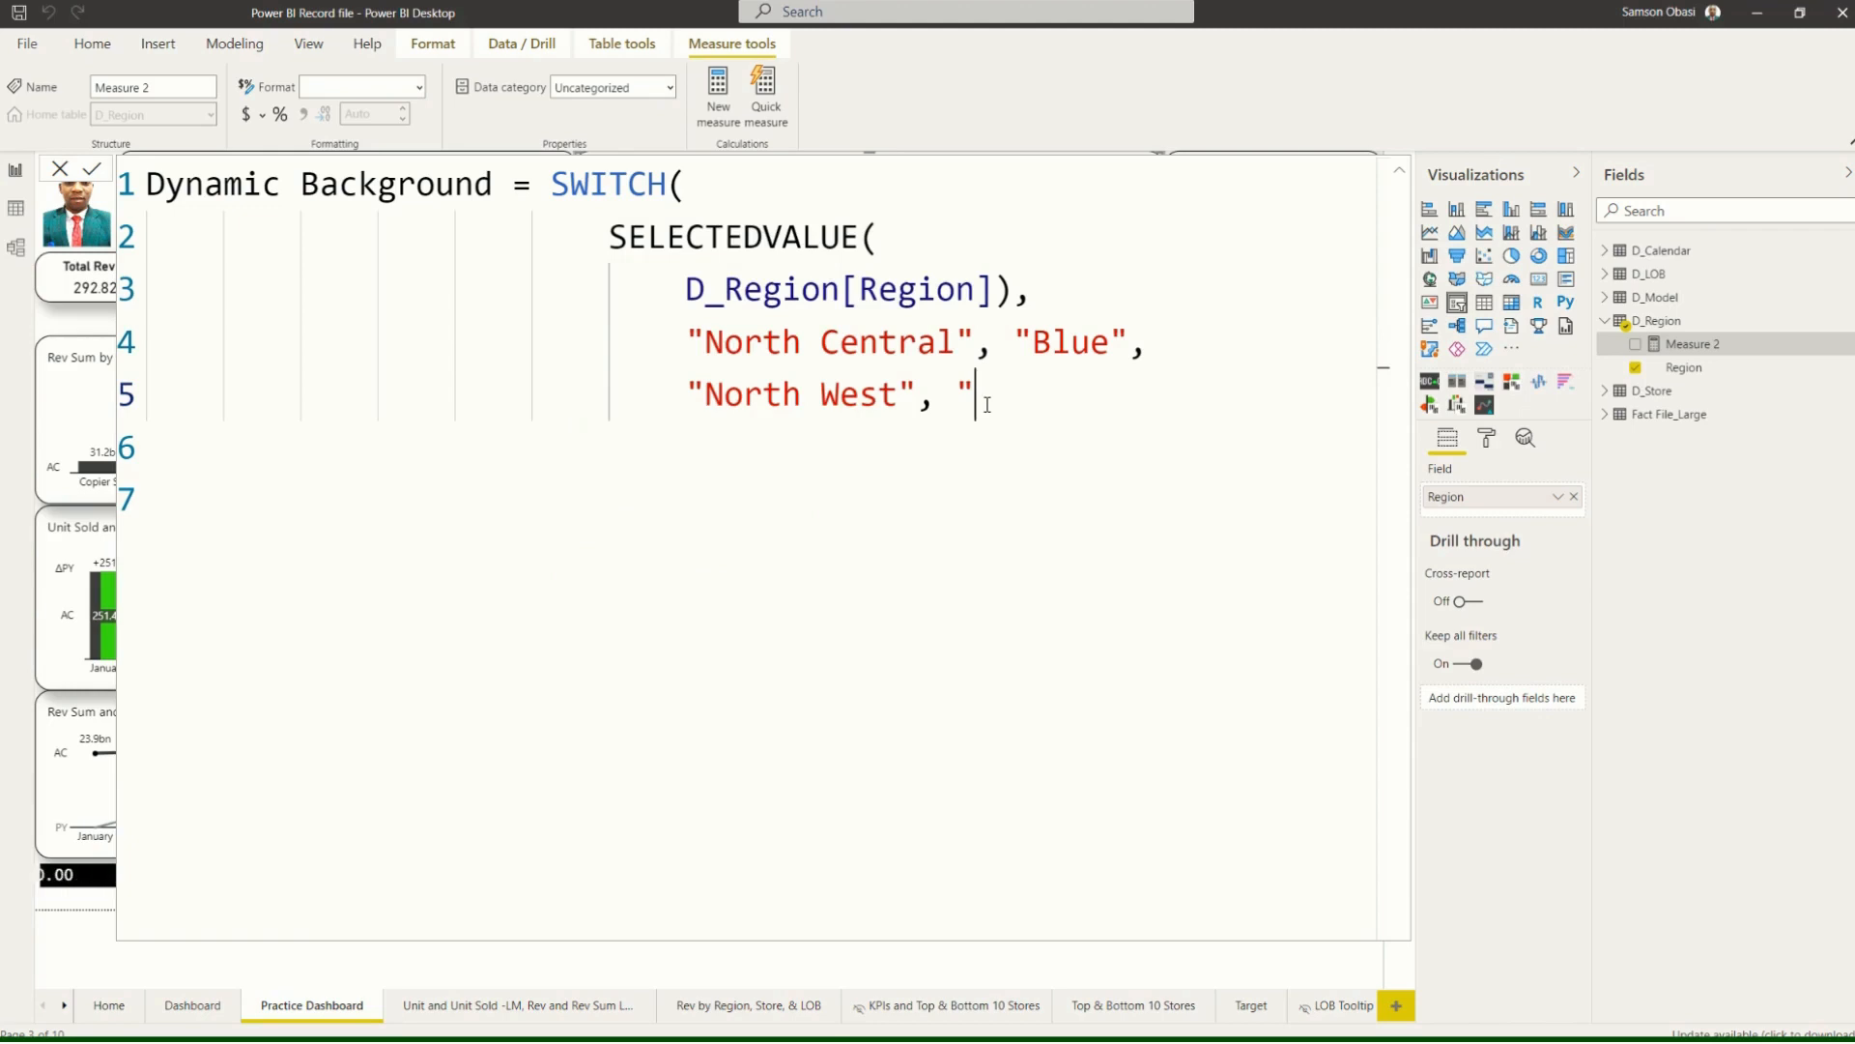
type("Purple")
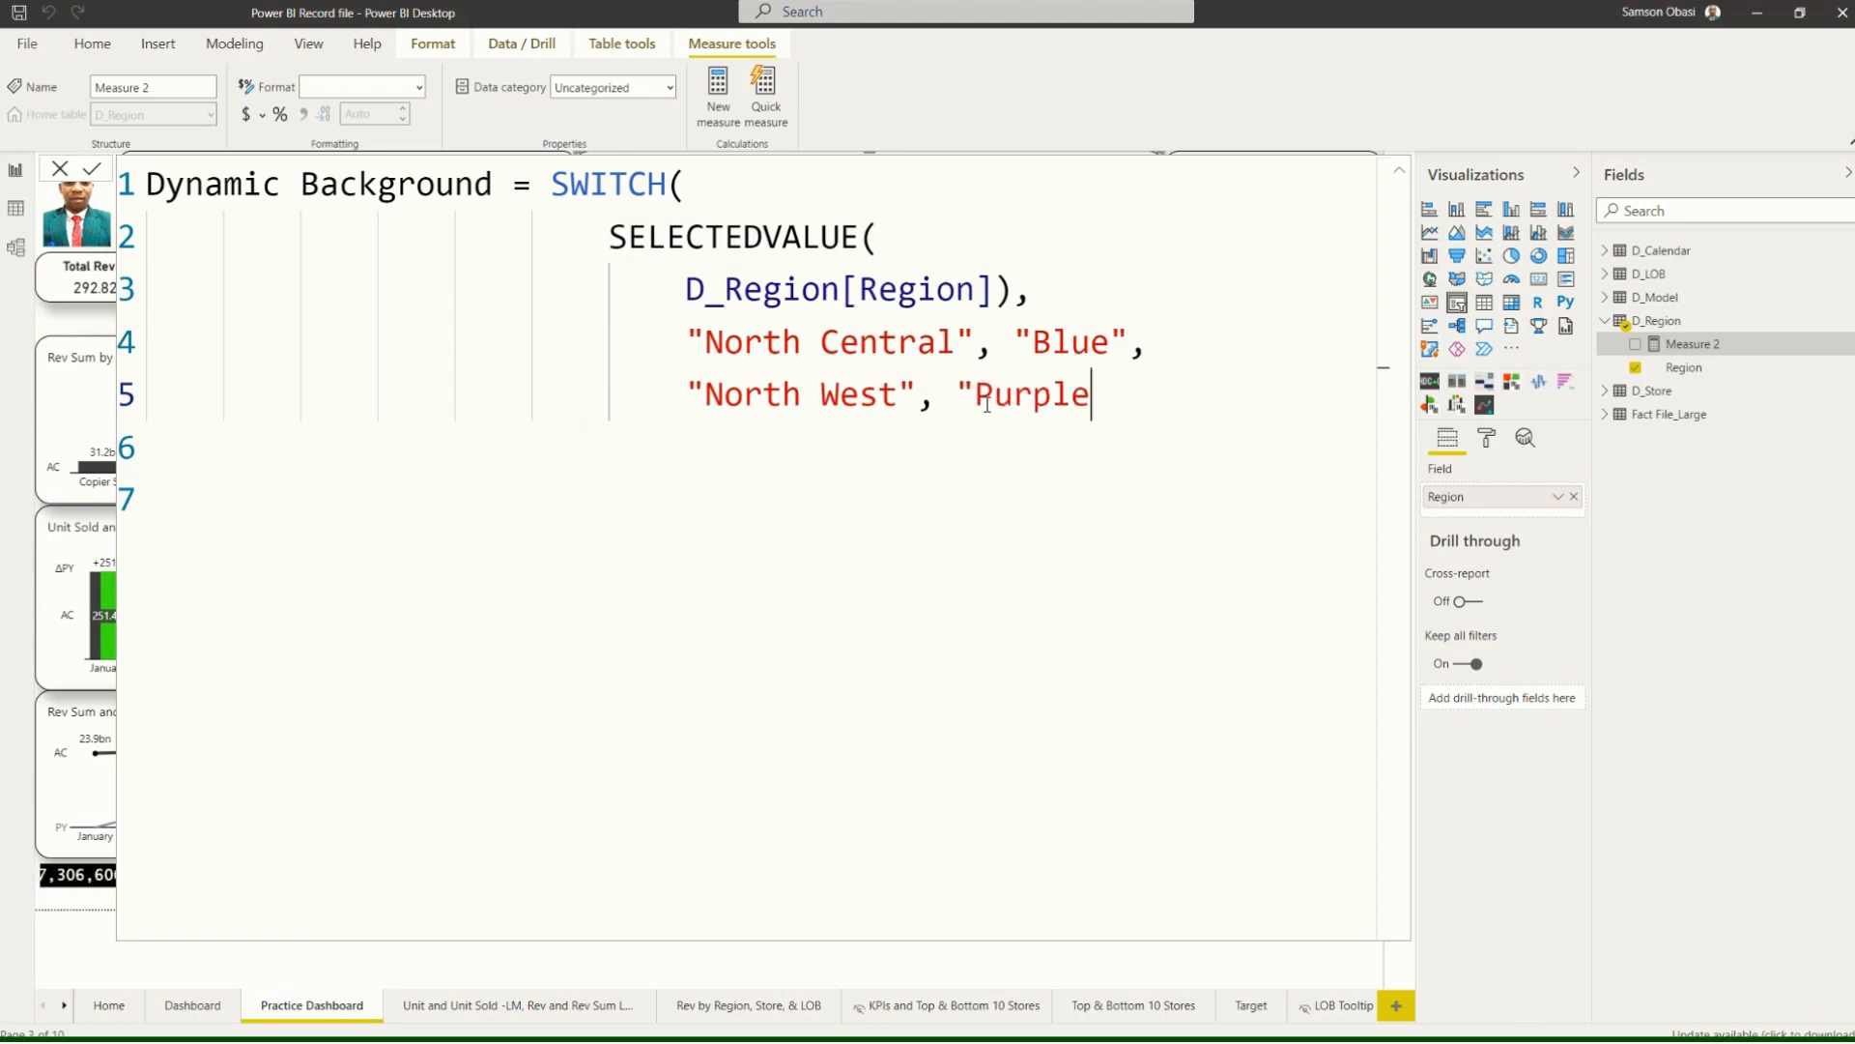
type("\",")
On a new line below North West, add "Norht East" as the third value with "Gray" as its result, ending with a comma.
key("Return")
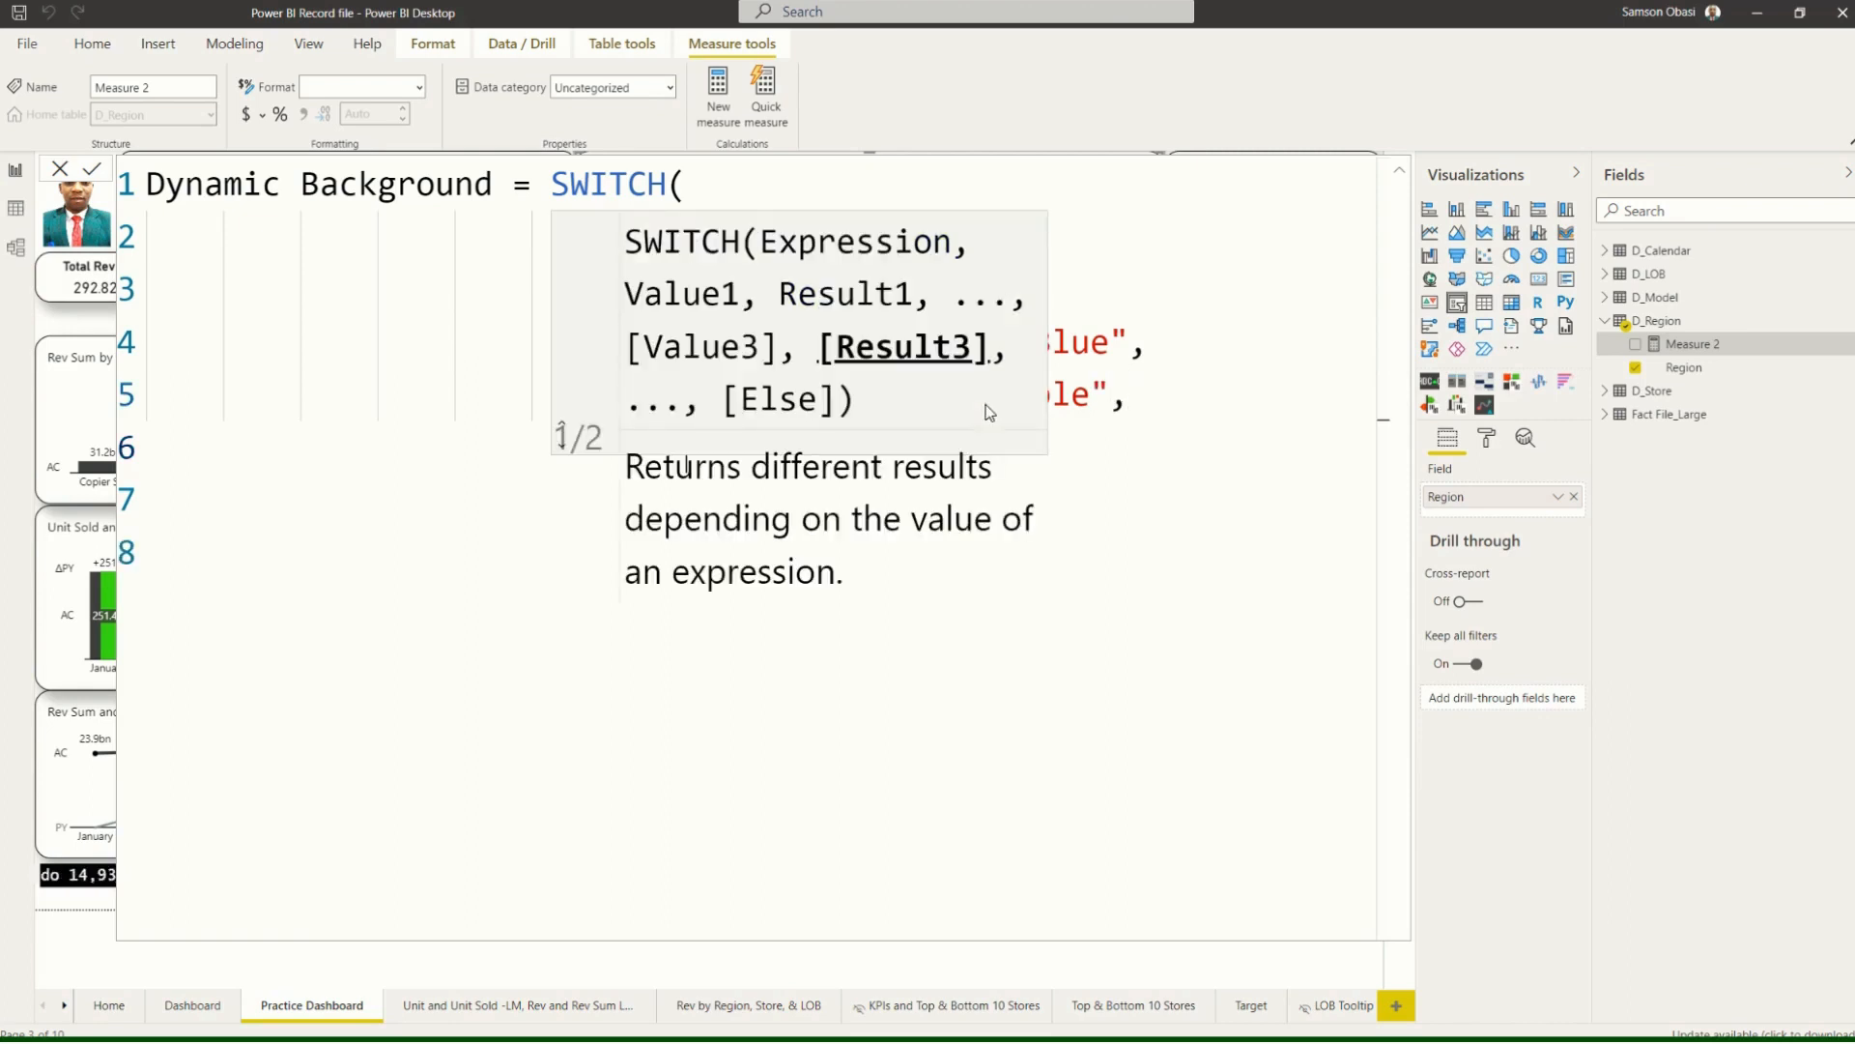
left_click(1164, 402)
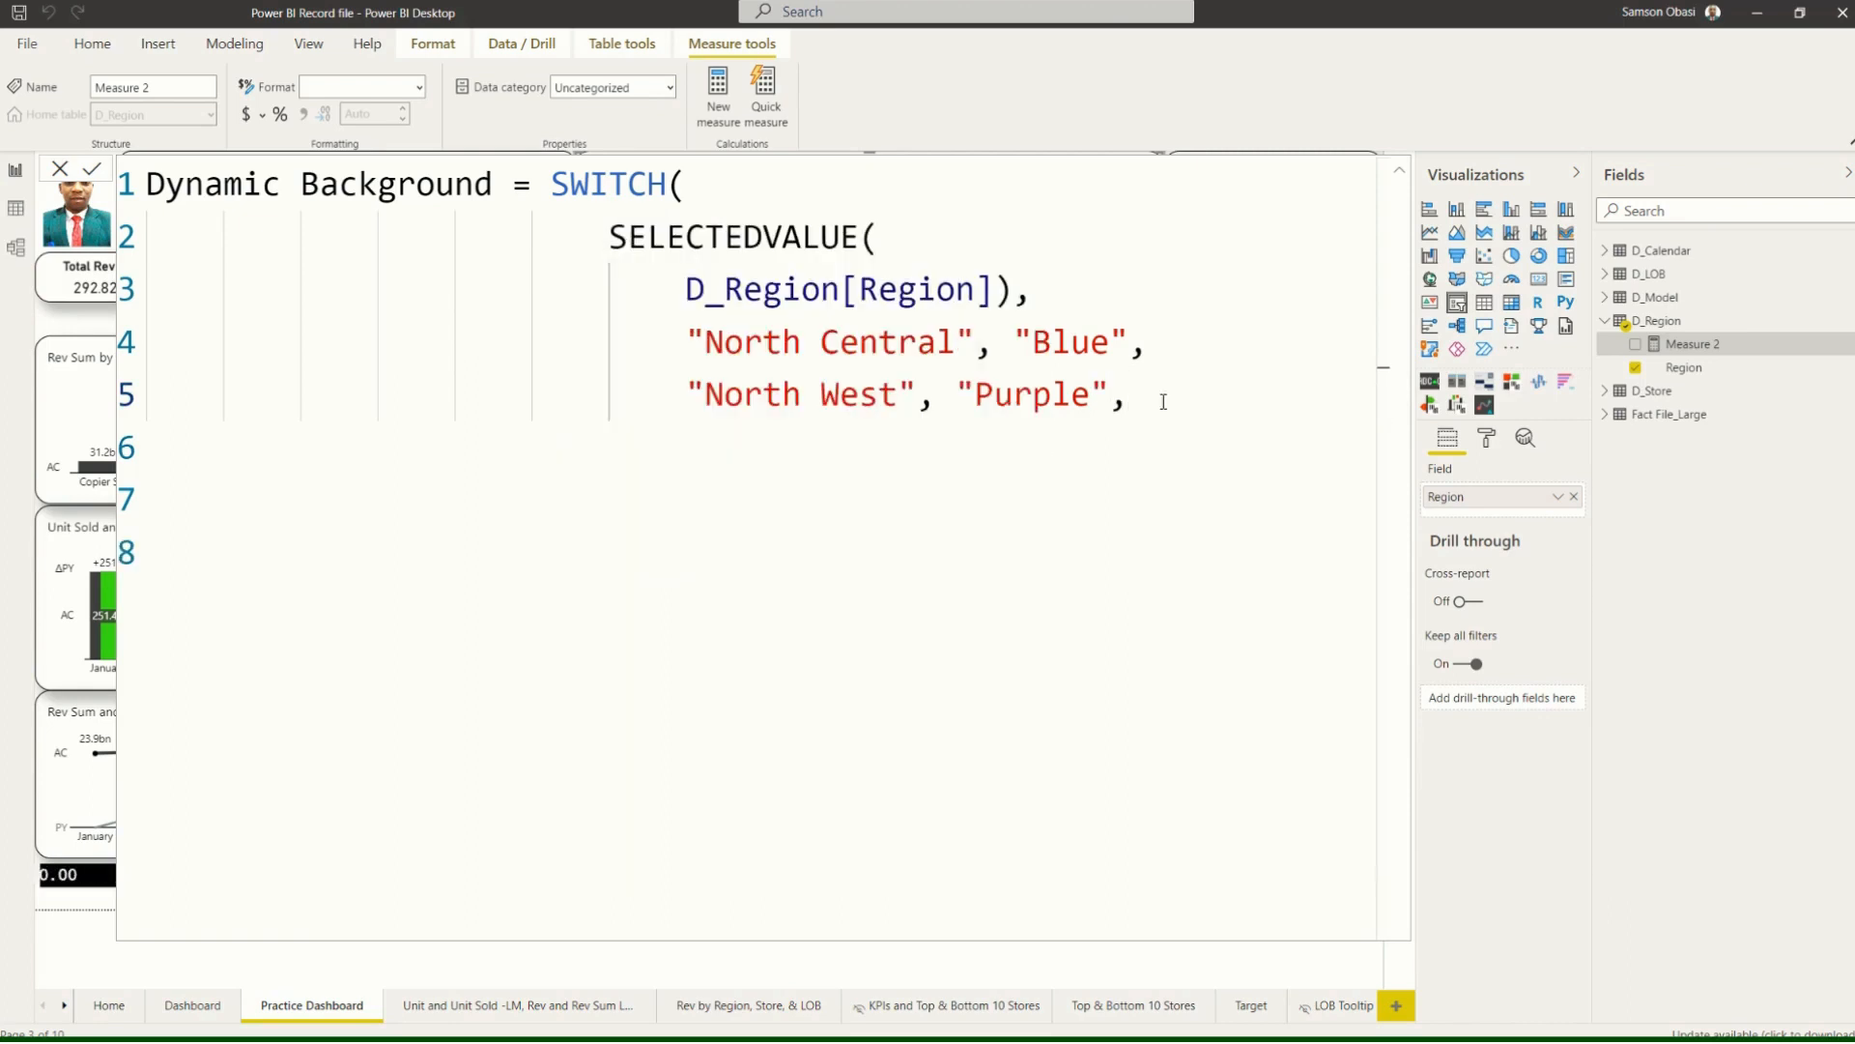
key("Return")
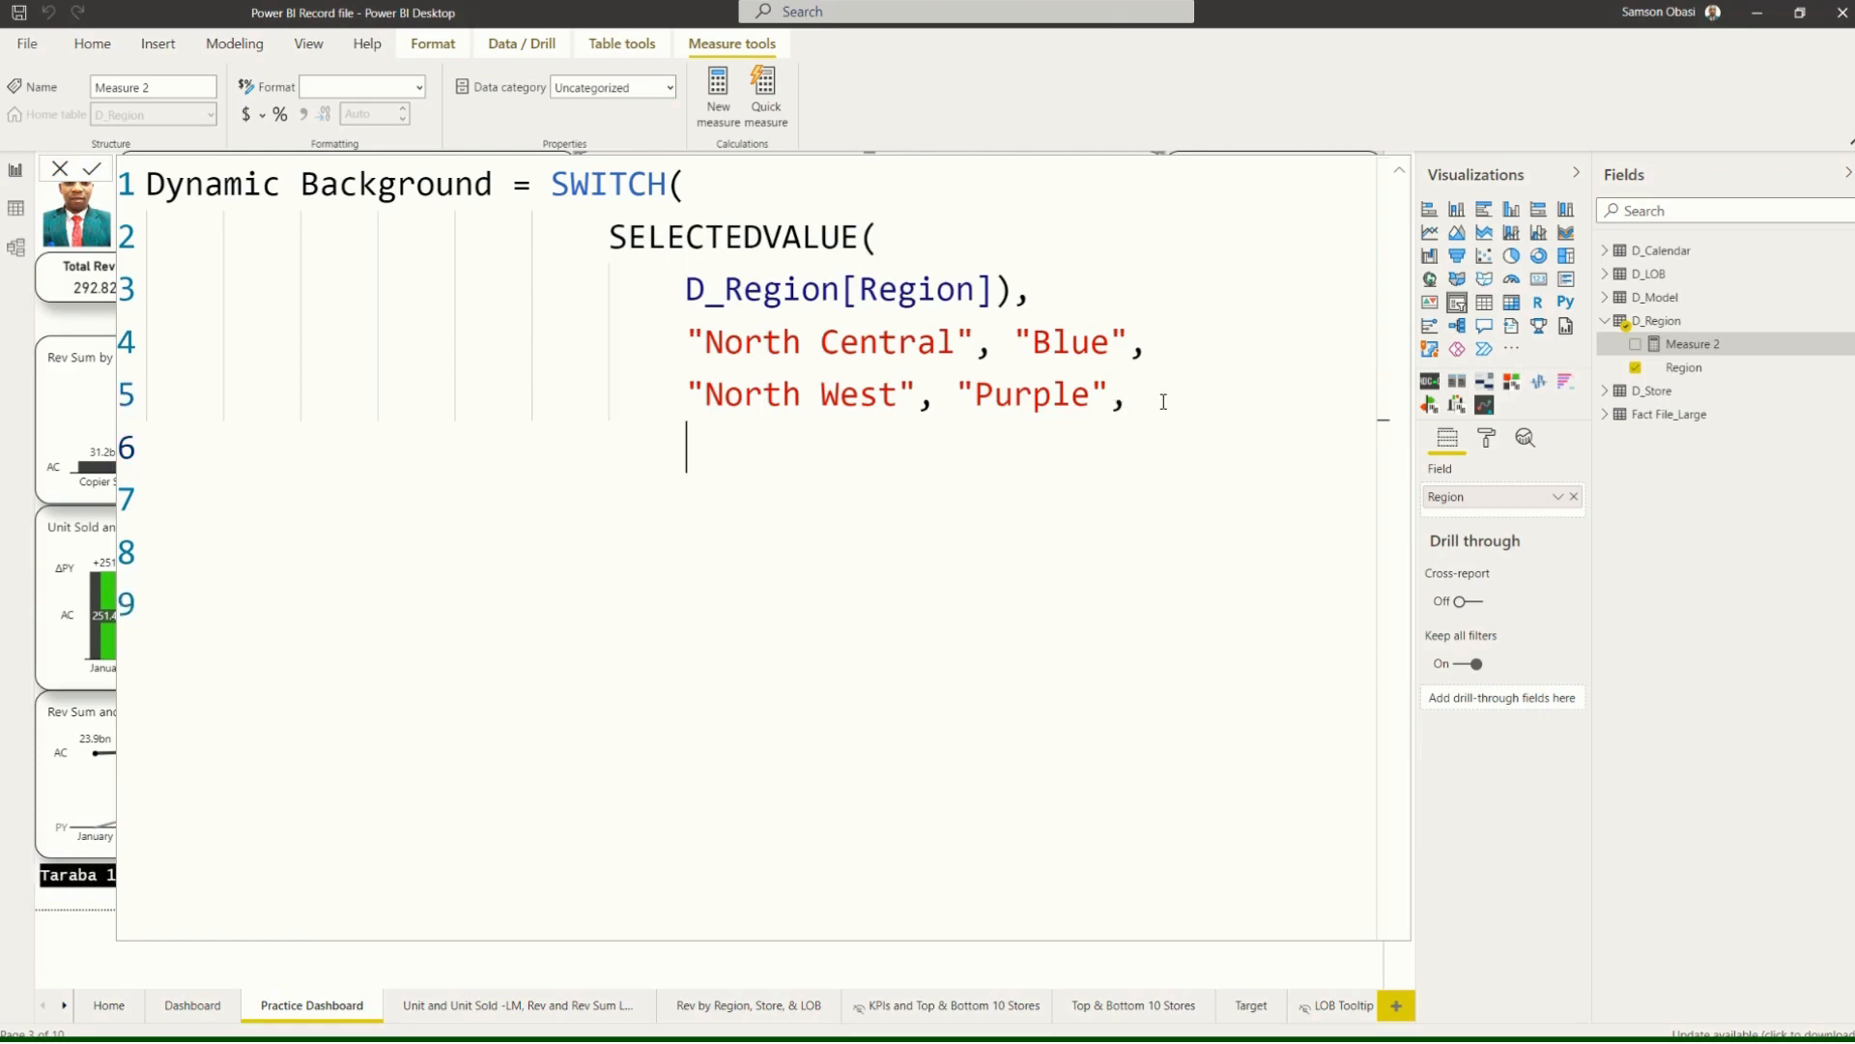
type("\"")
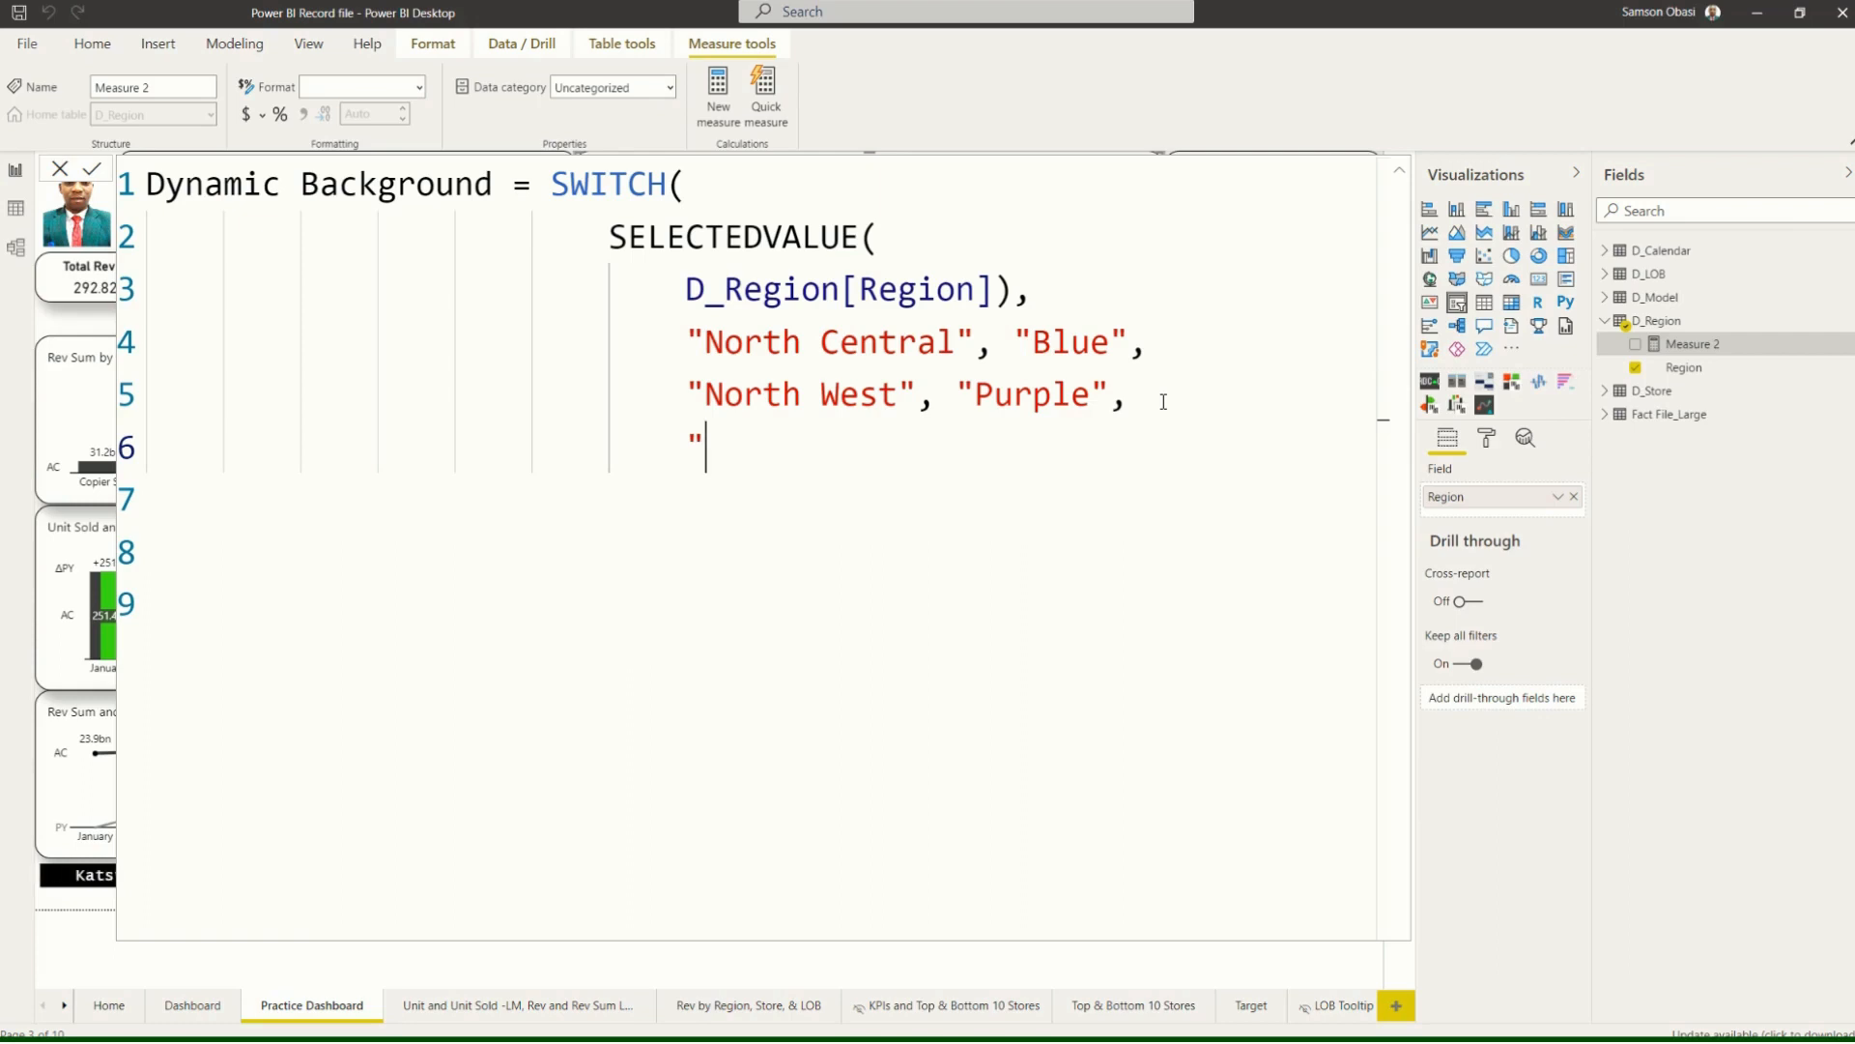
type("Nor")
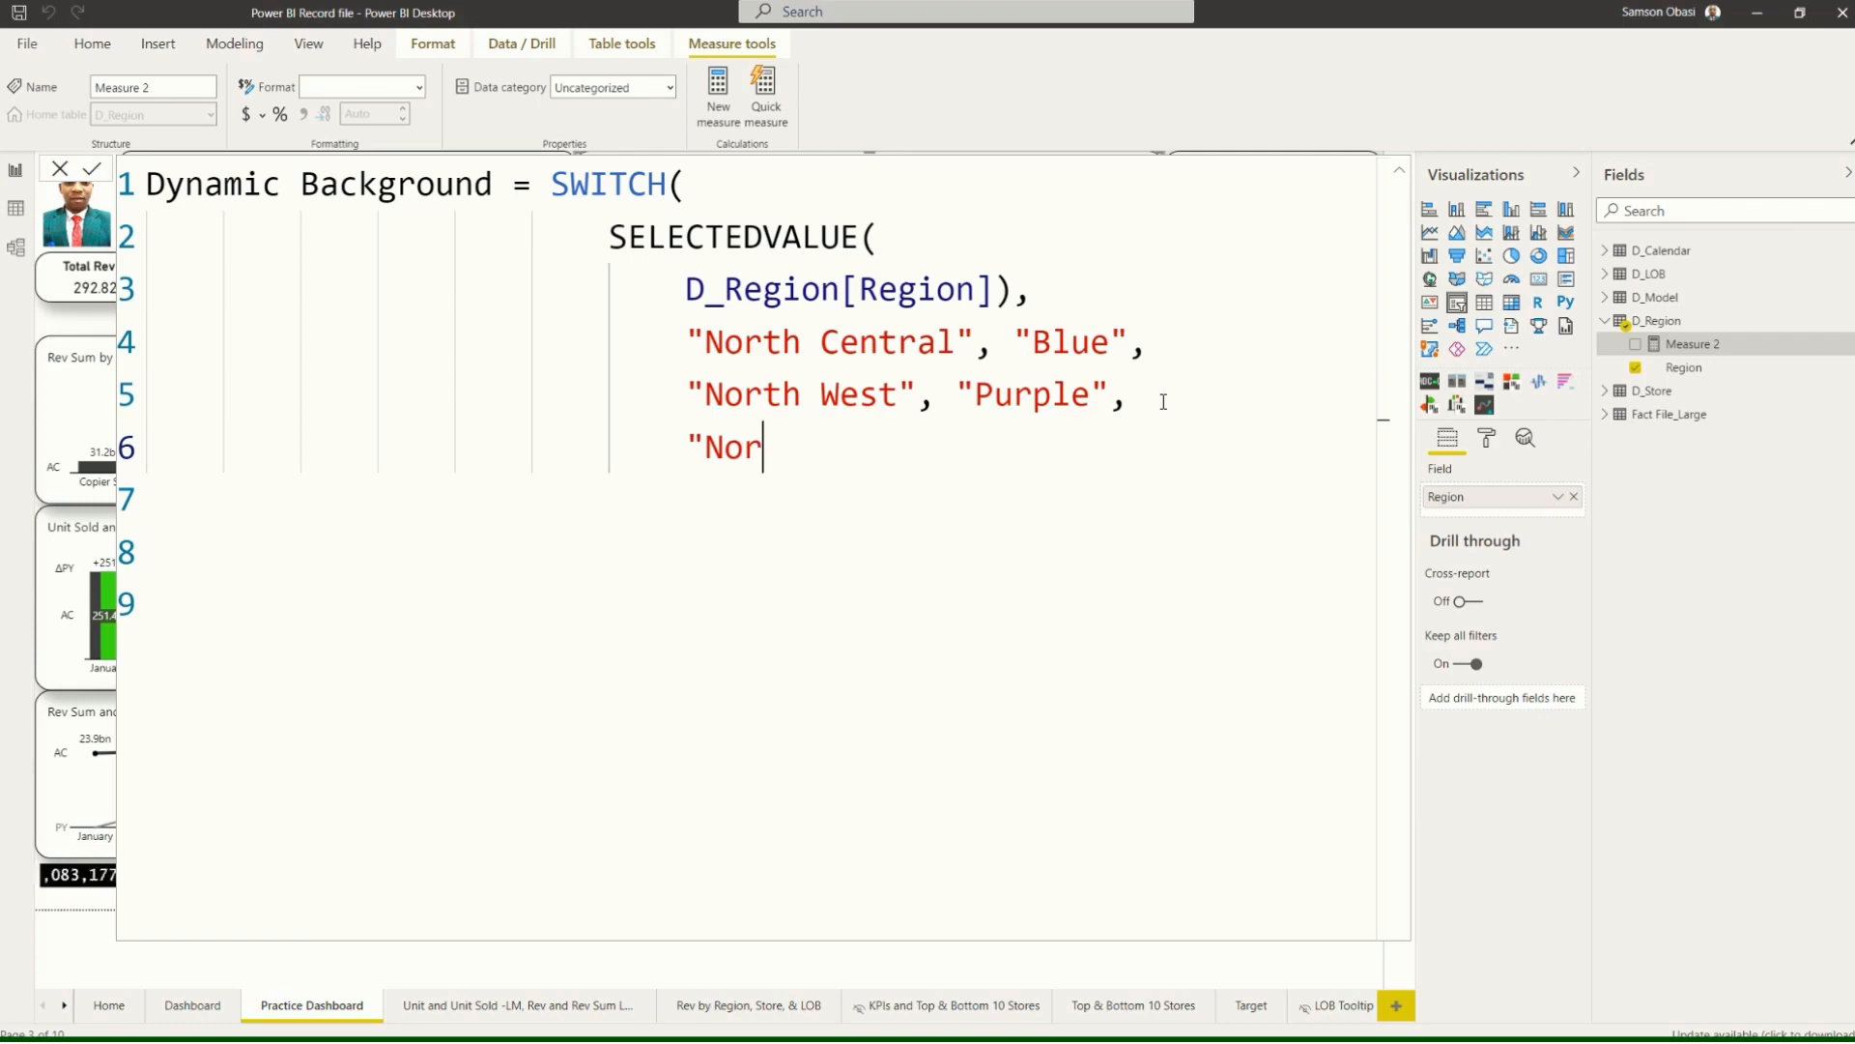
type("ht Eas")
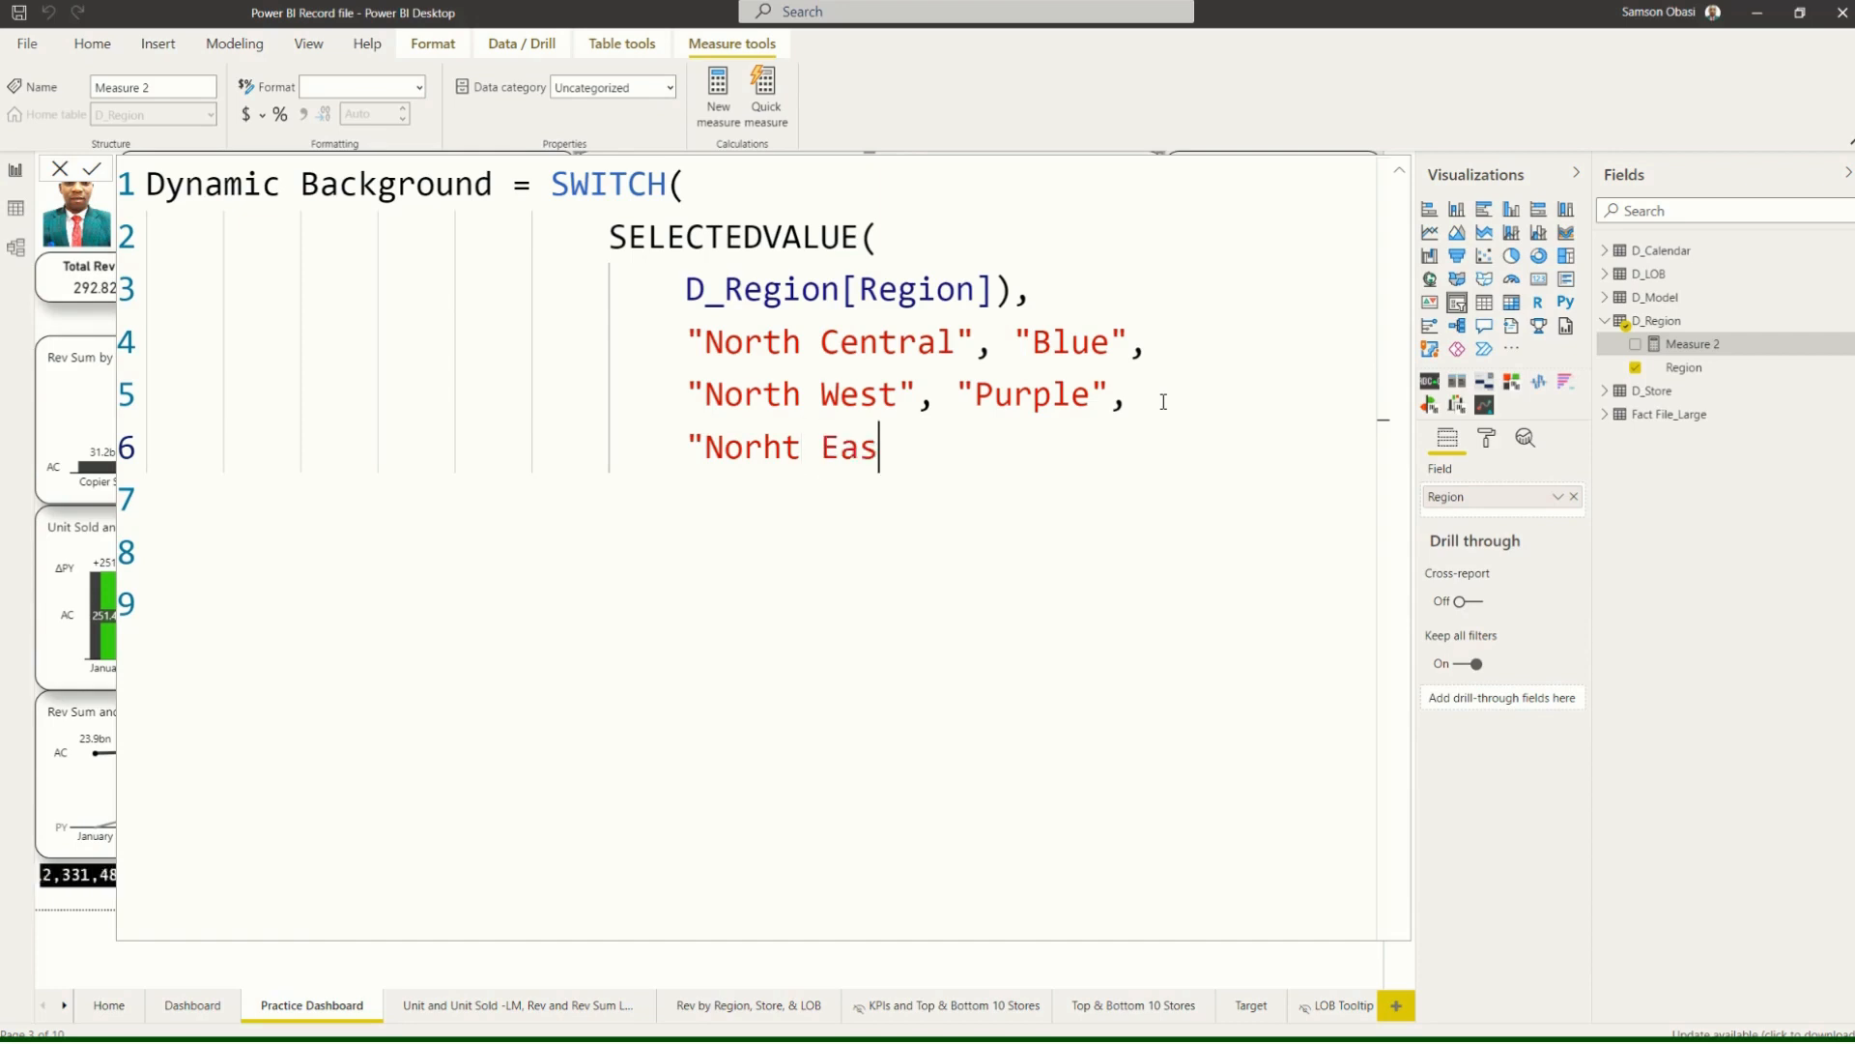
type("t\",")
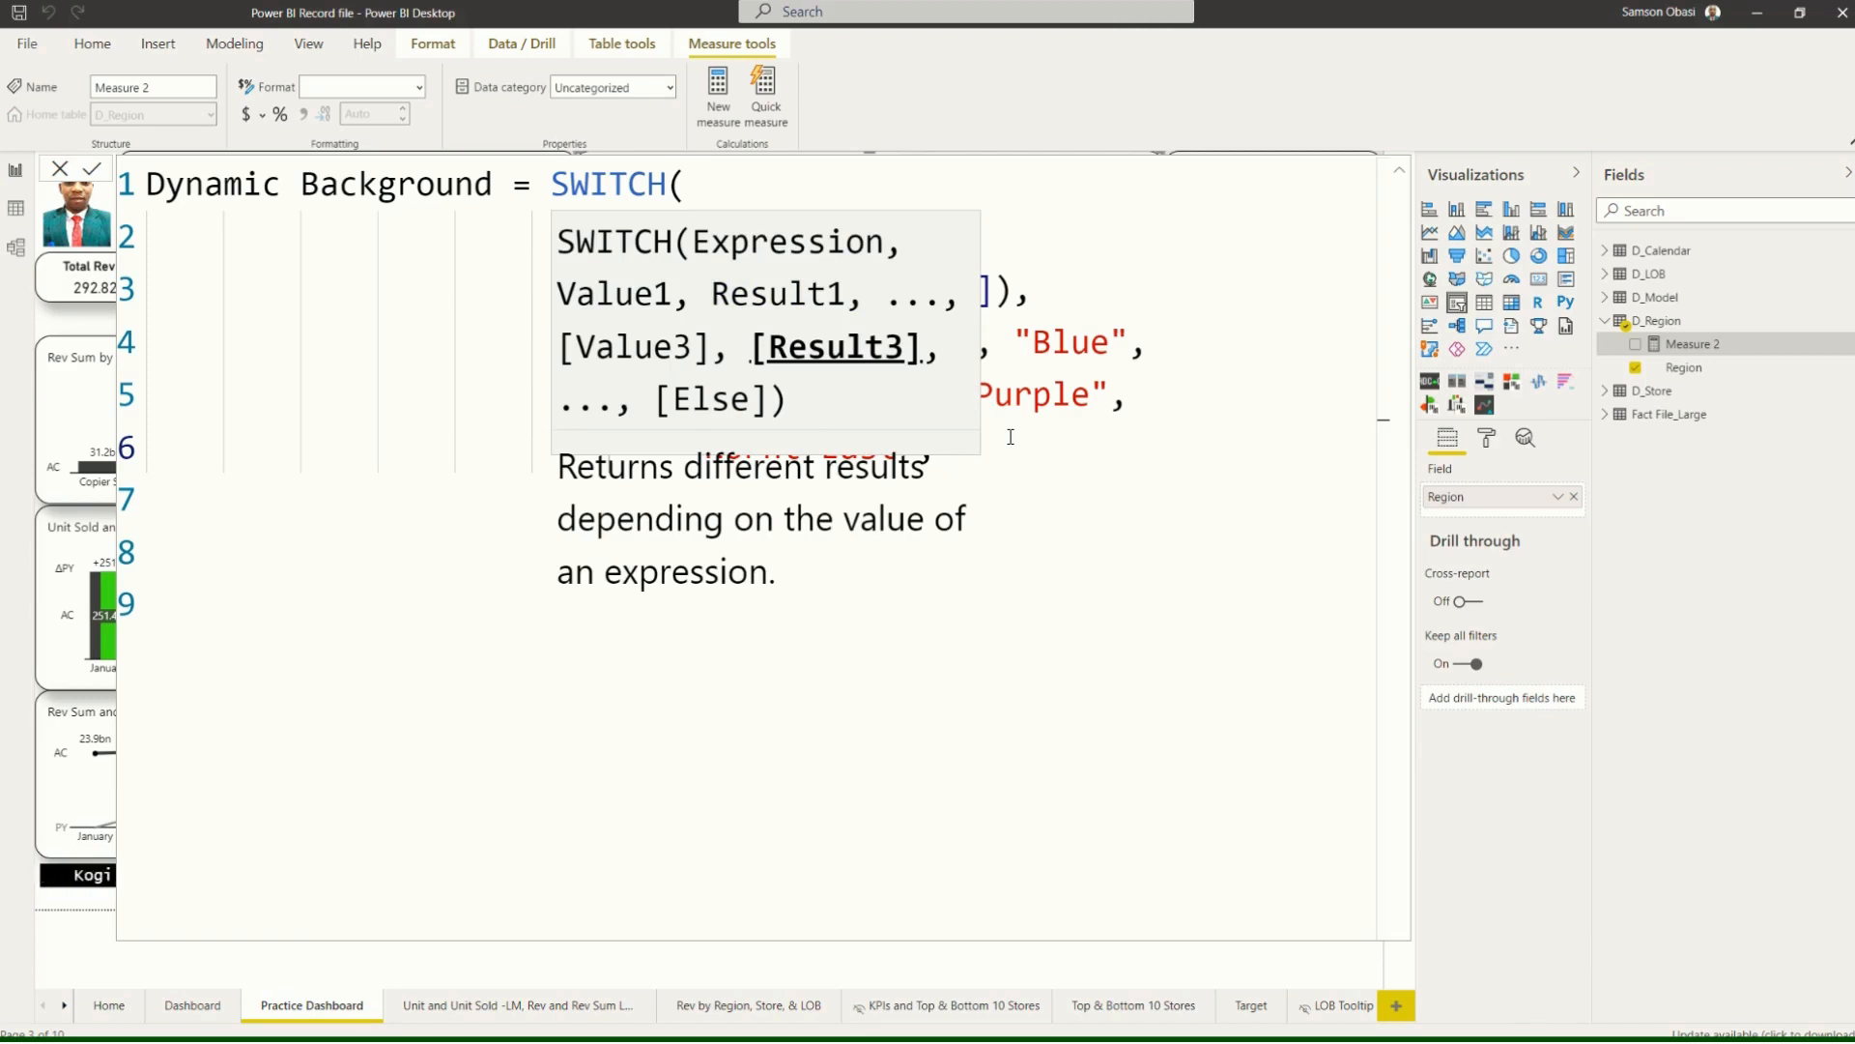
left_click(1134, 394)
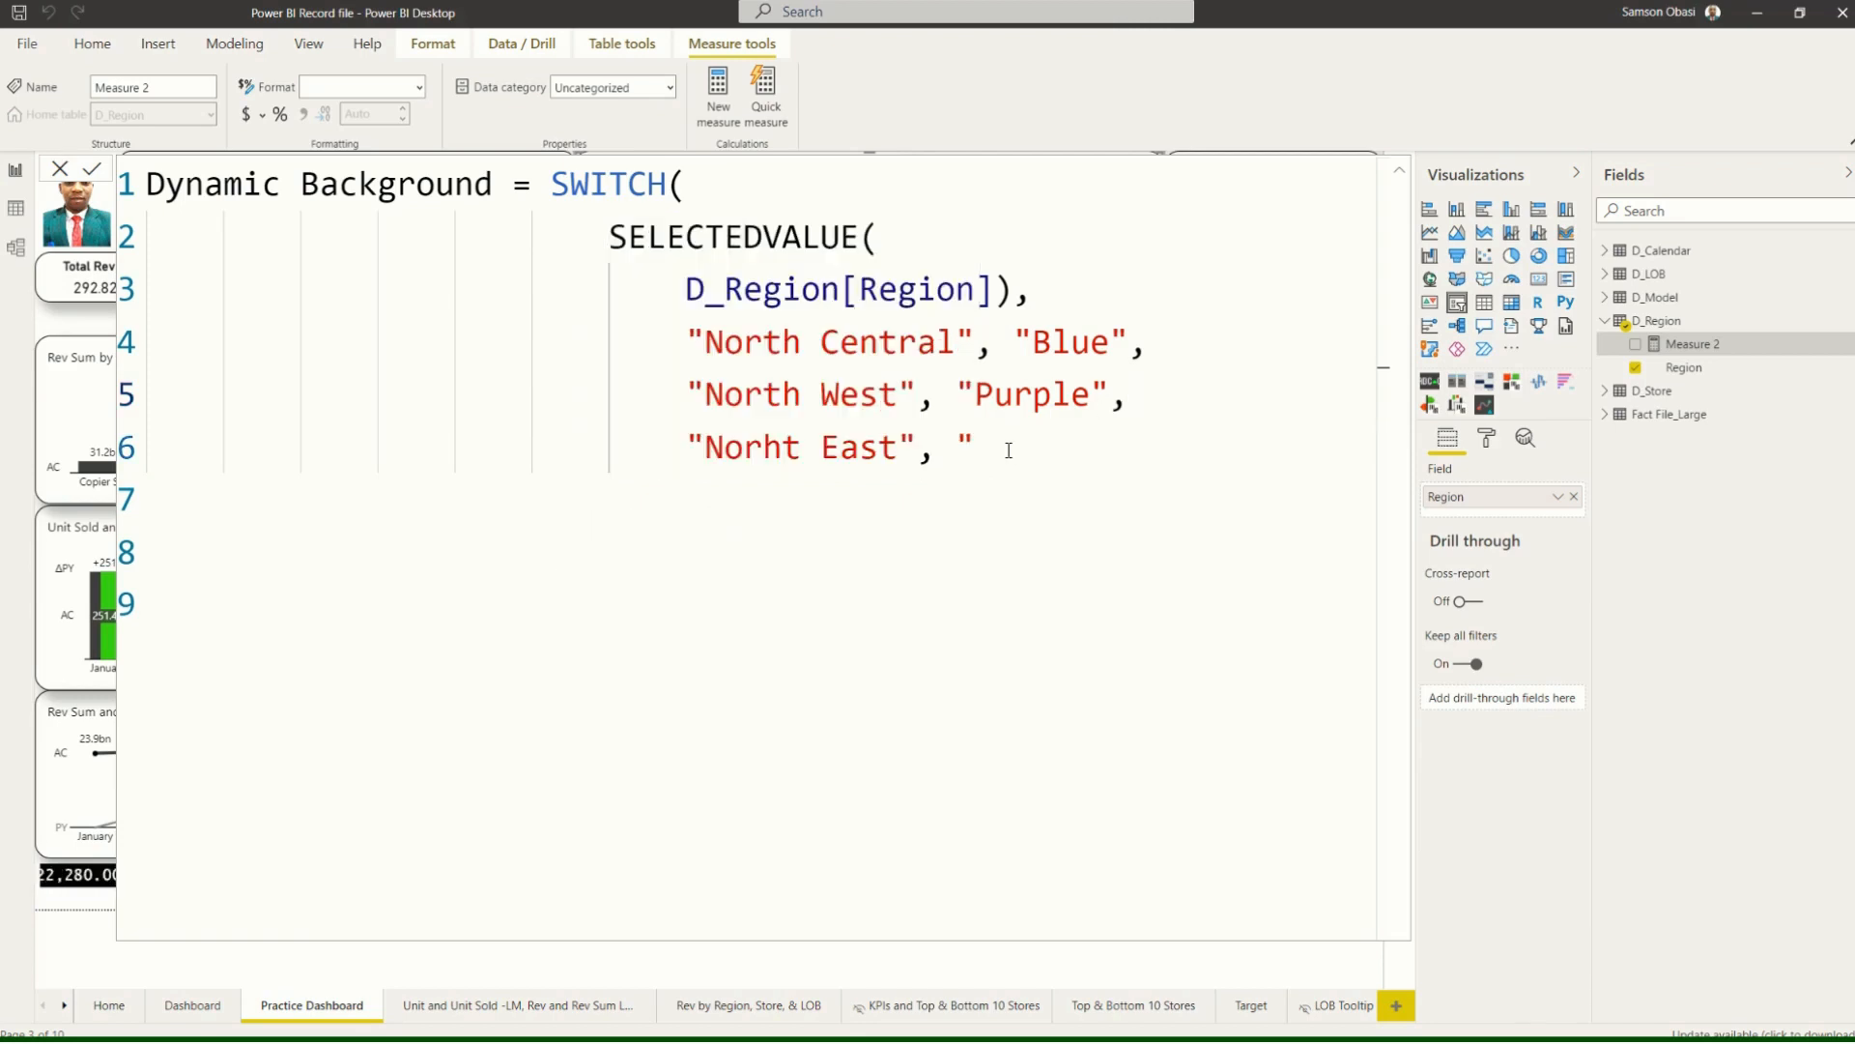
left_click(978, 444)
type("Gray")
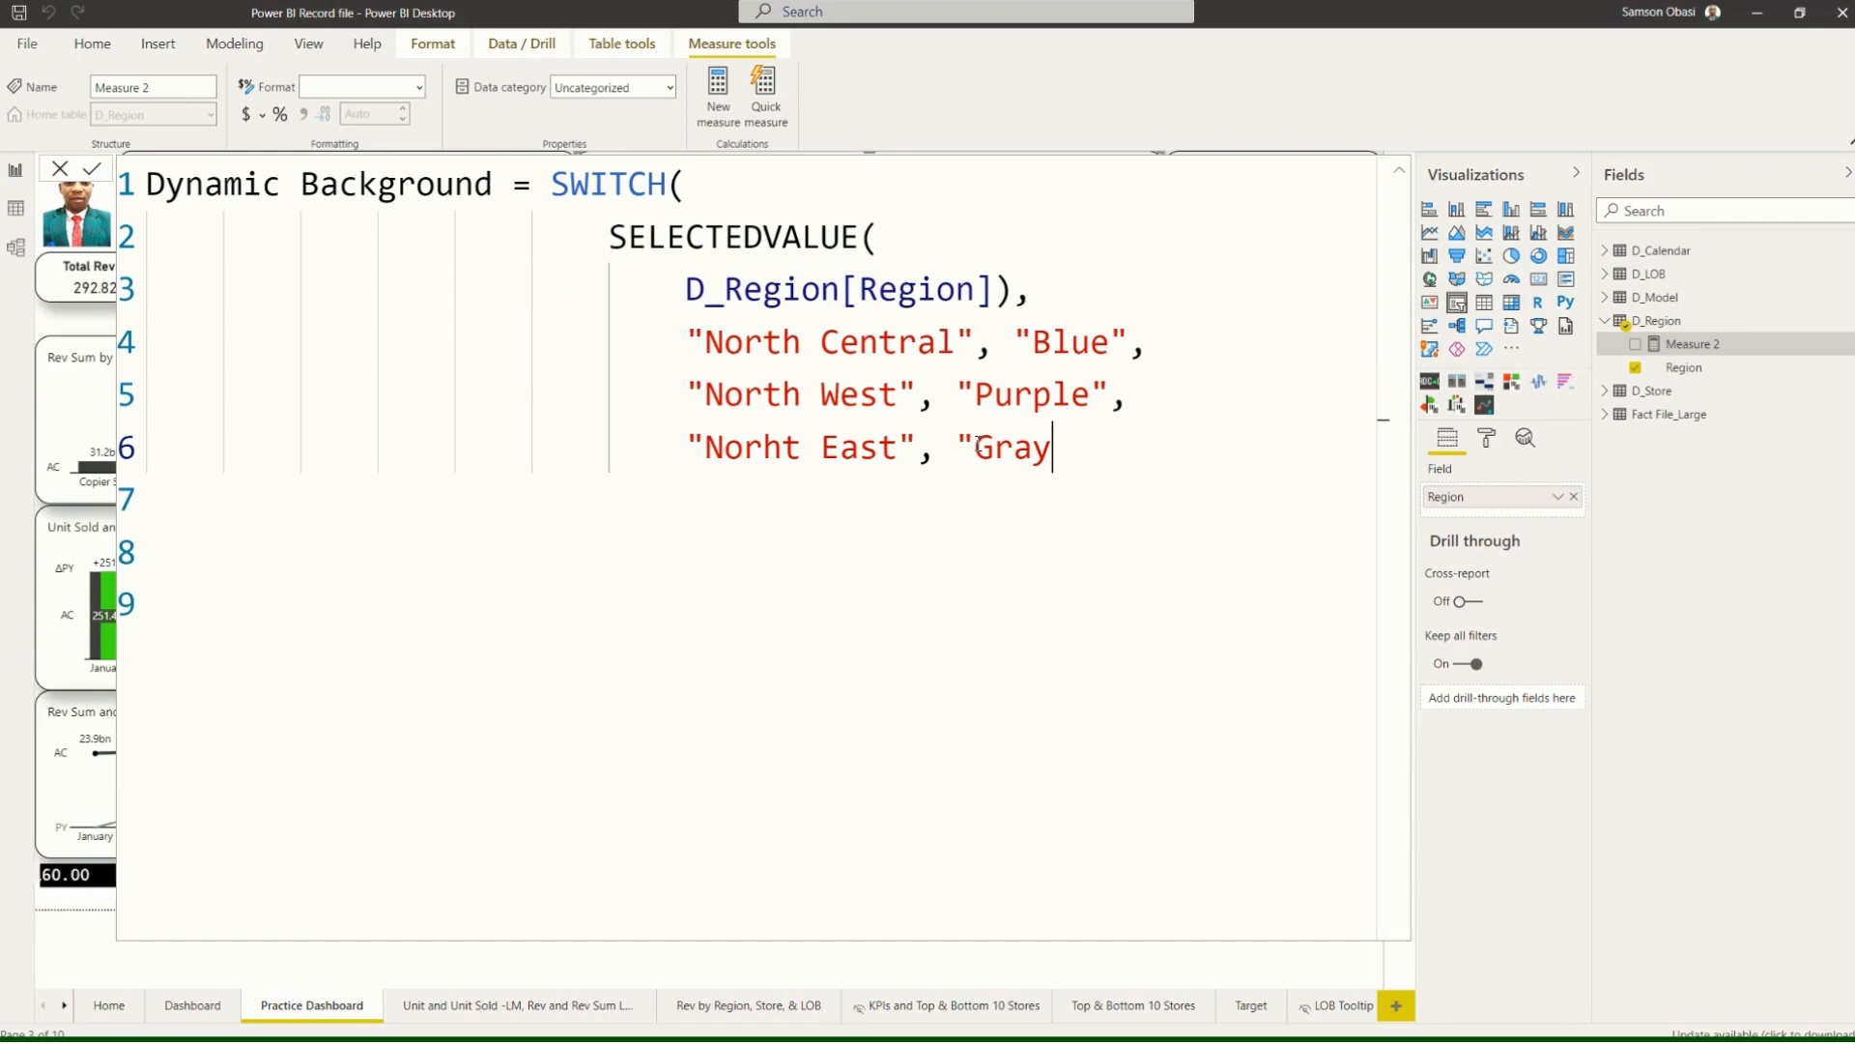
type("\",")
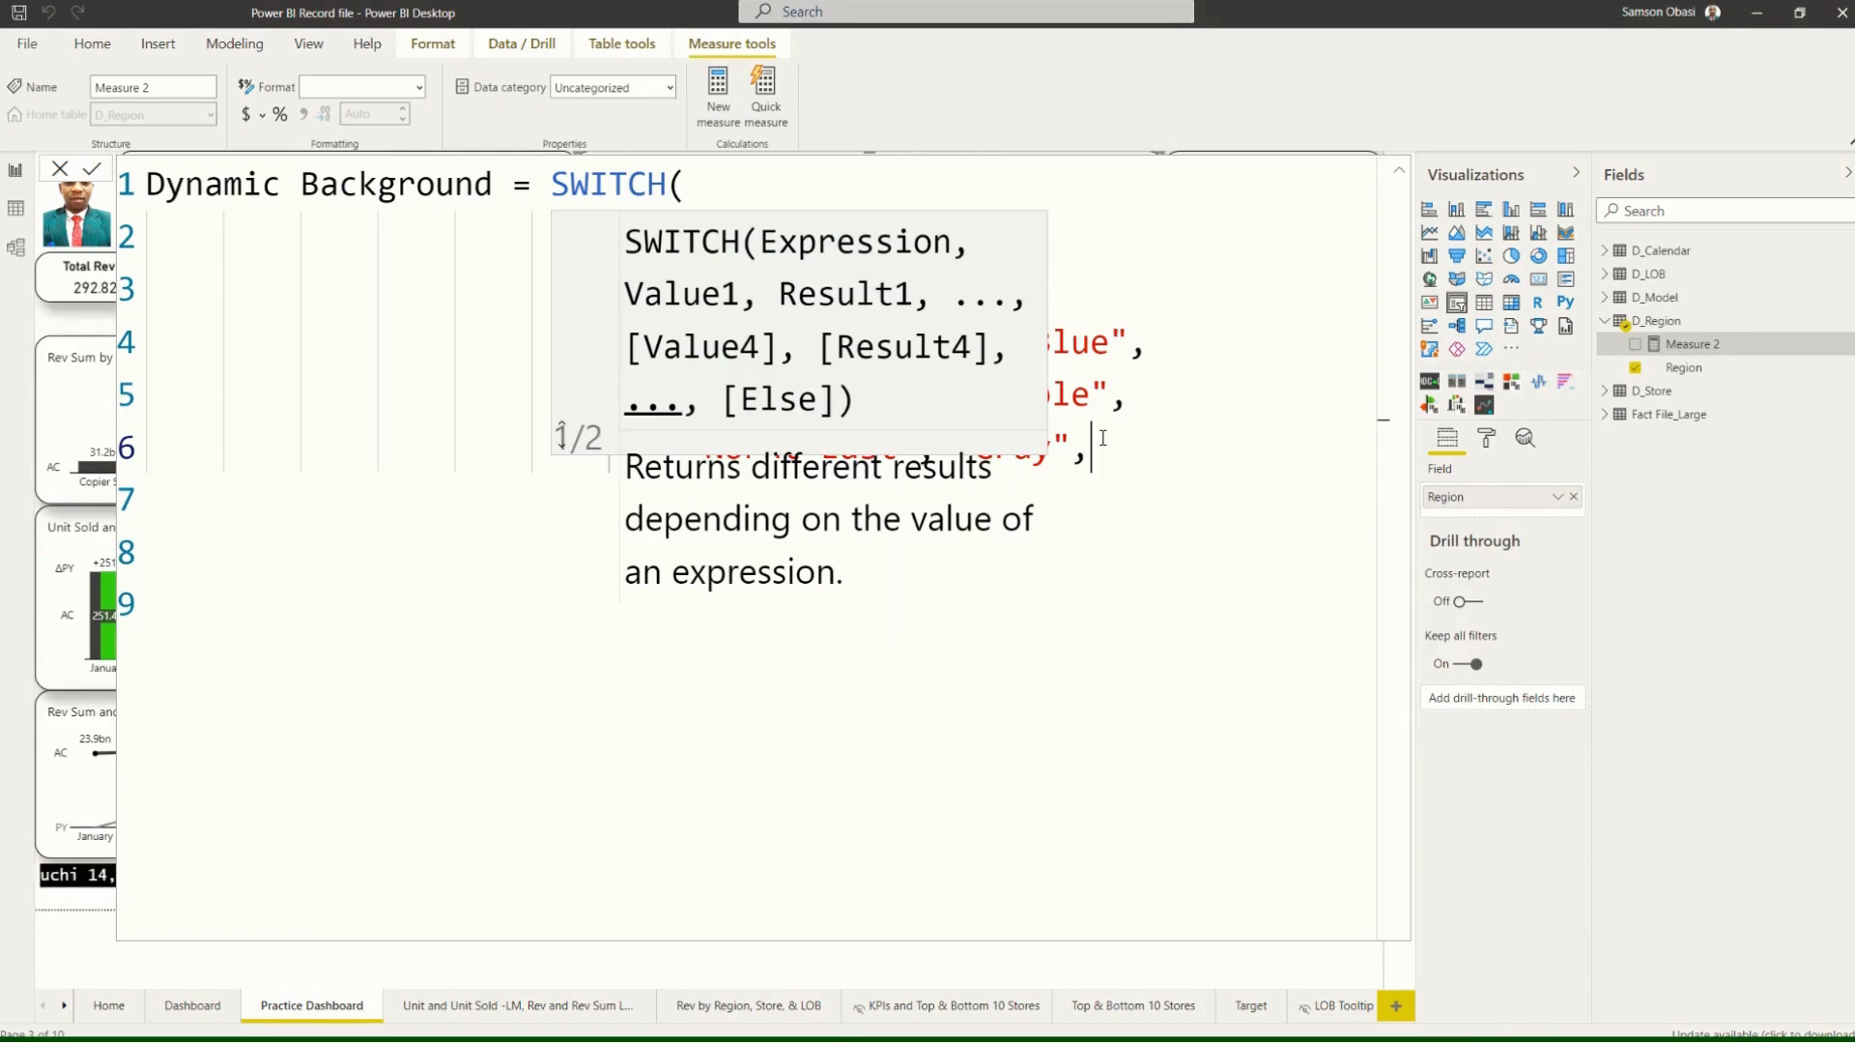
On the following line, add "South East" as the fourth value with "Green" as its result, ending with a comma.
key("Return")
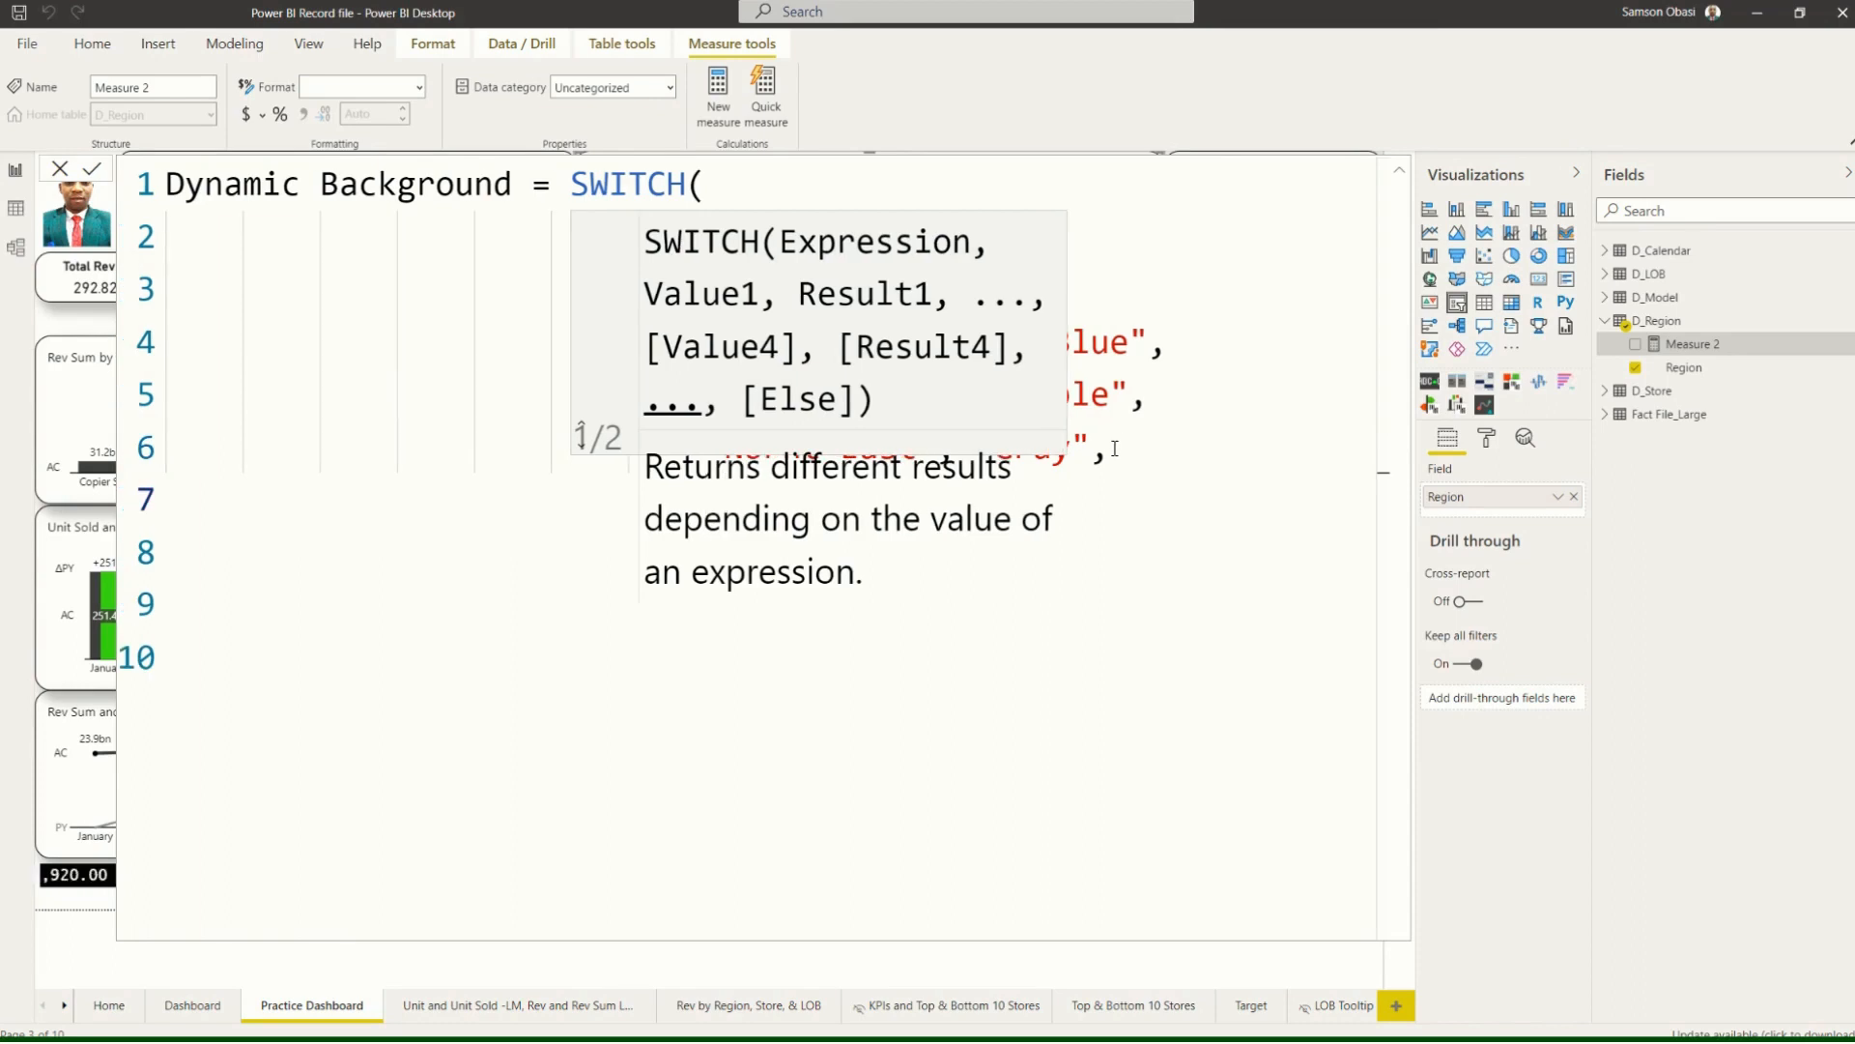
type("\"")
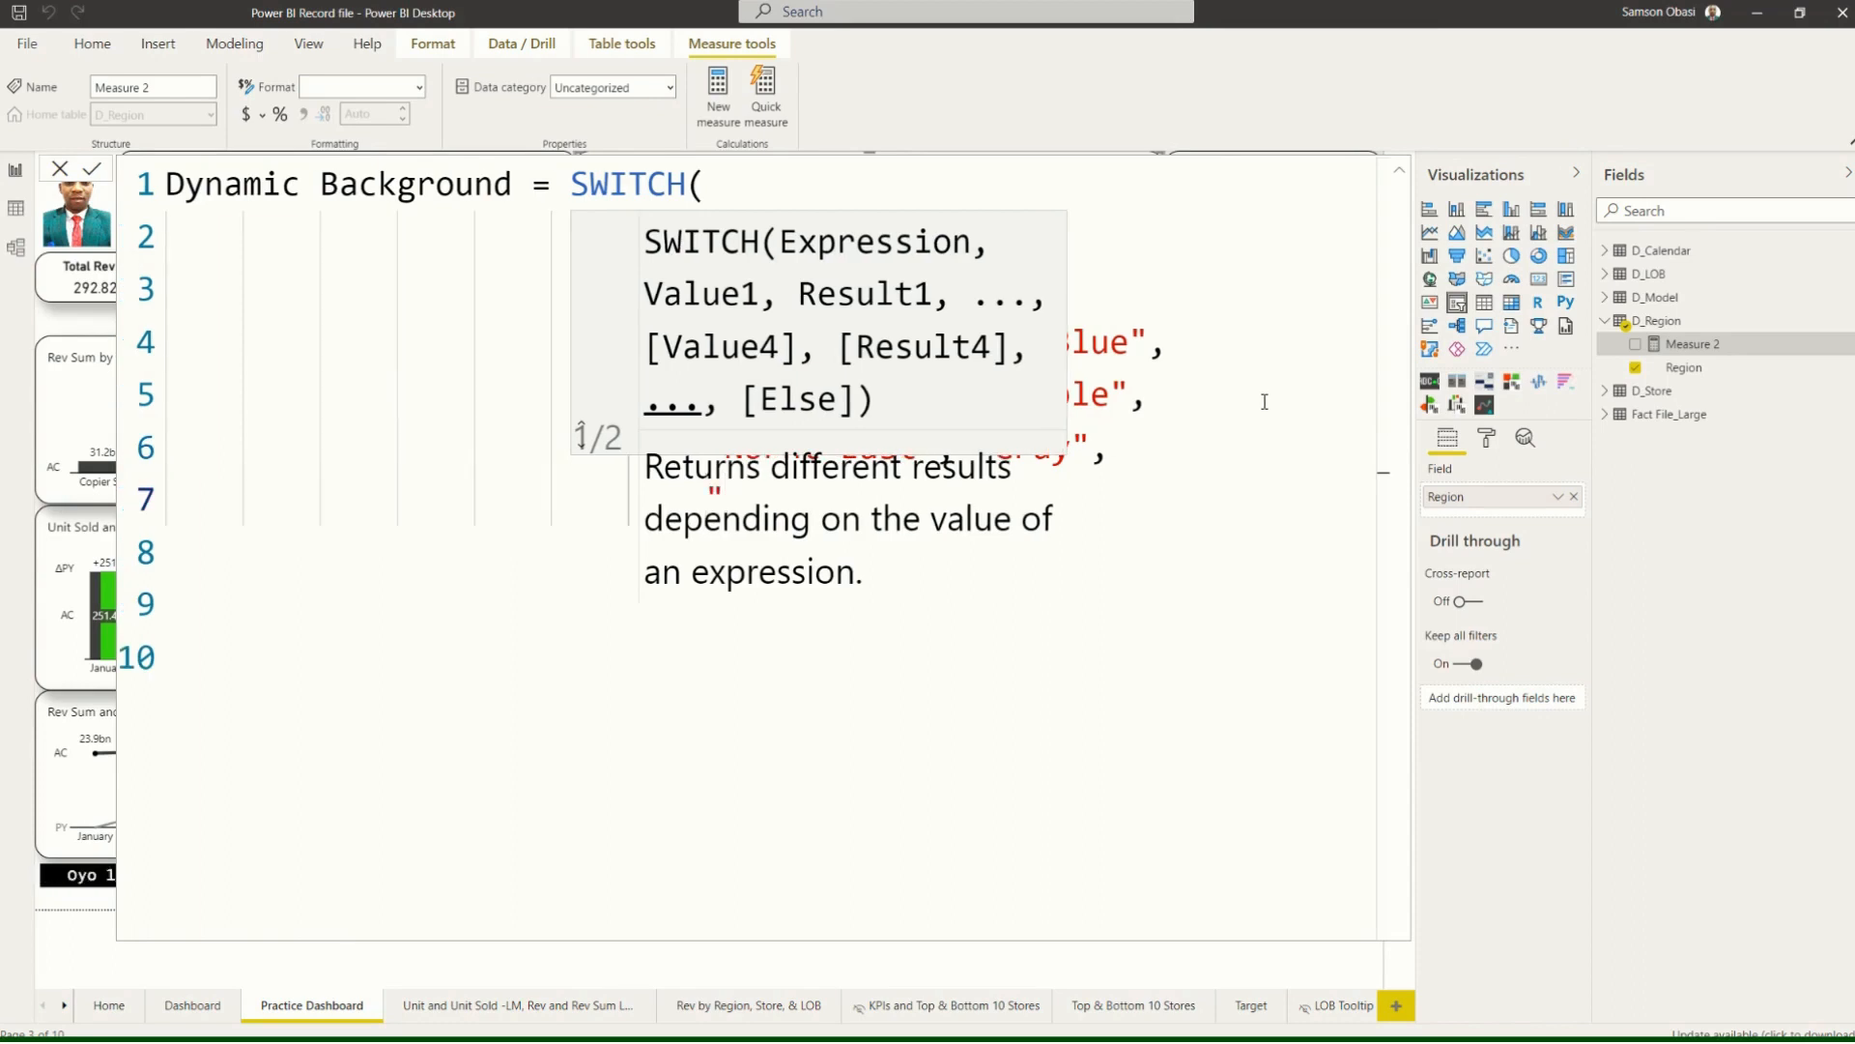
left_click(1134, 446)
left_click(751, 498)
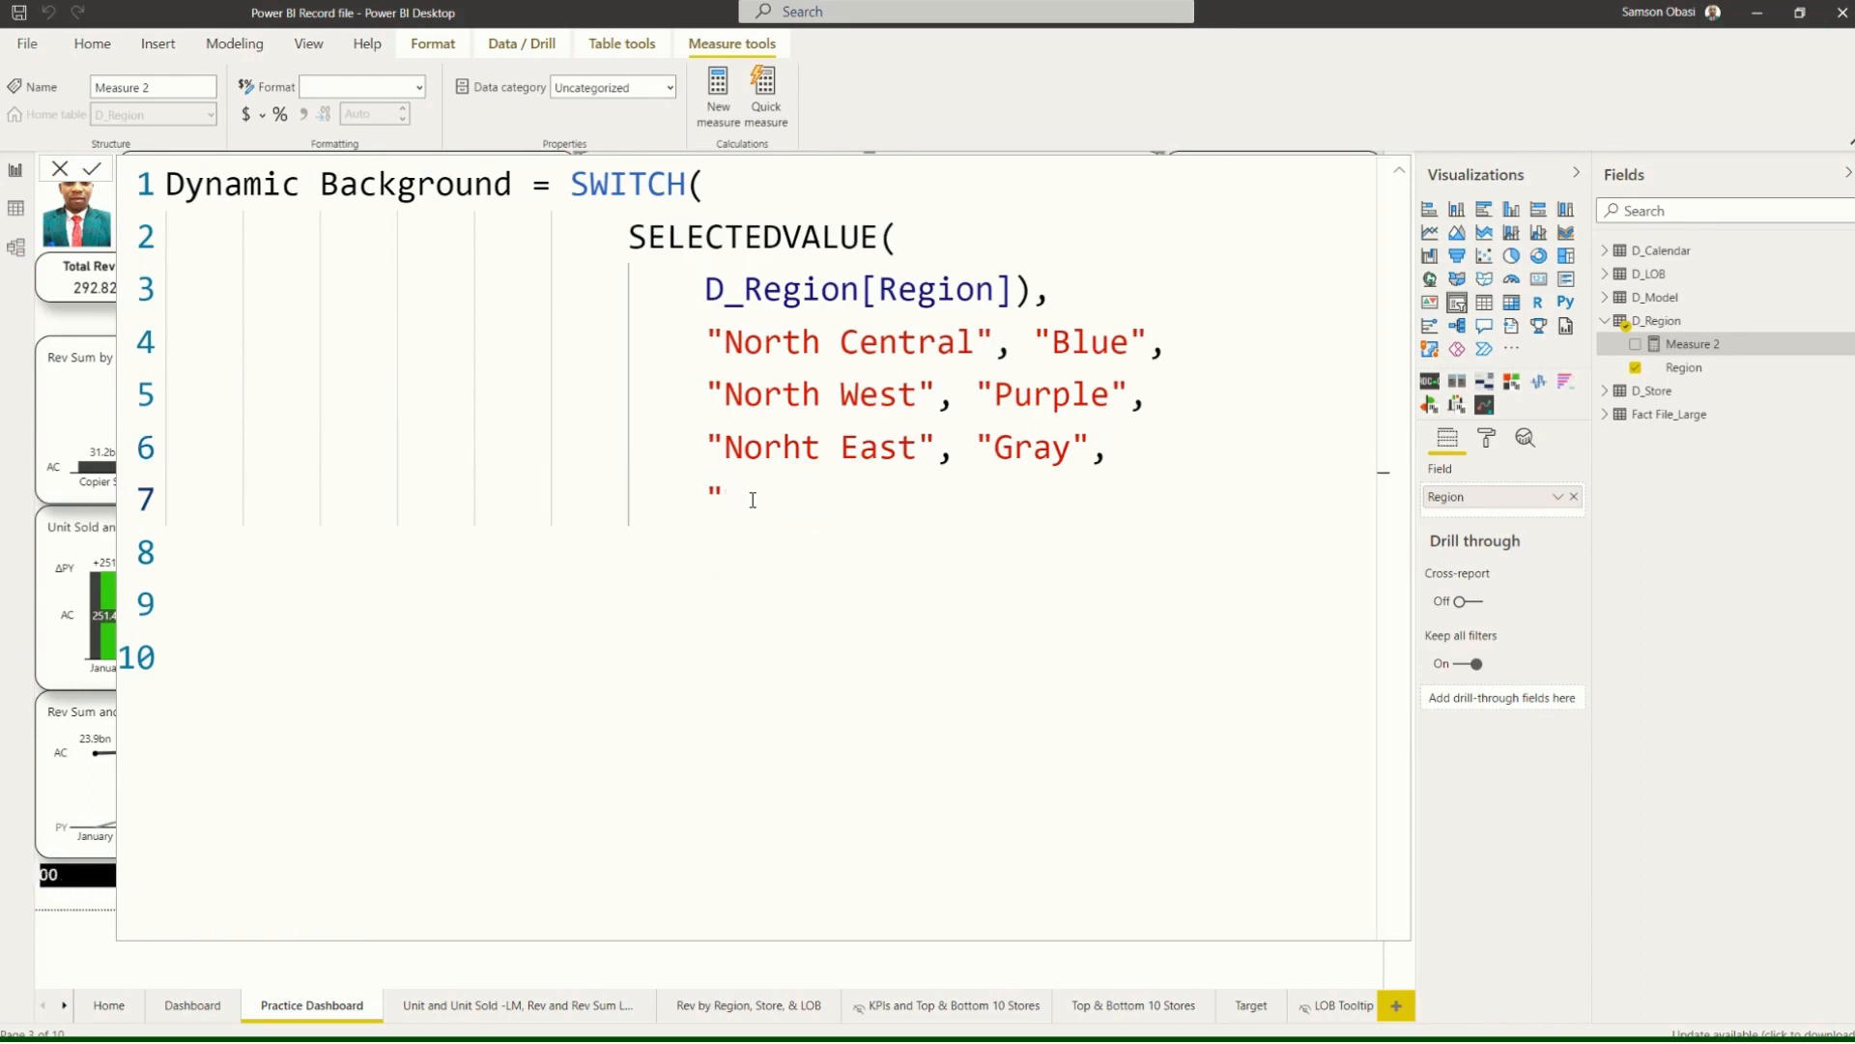
type("South E")
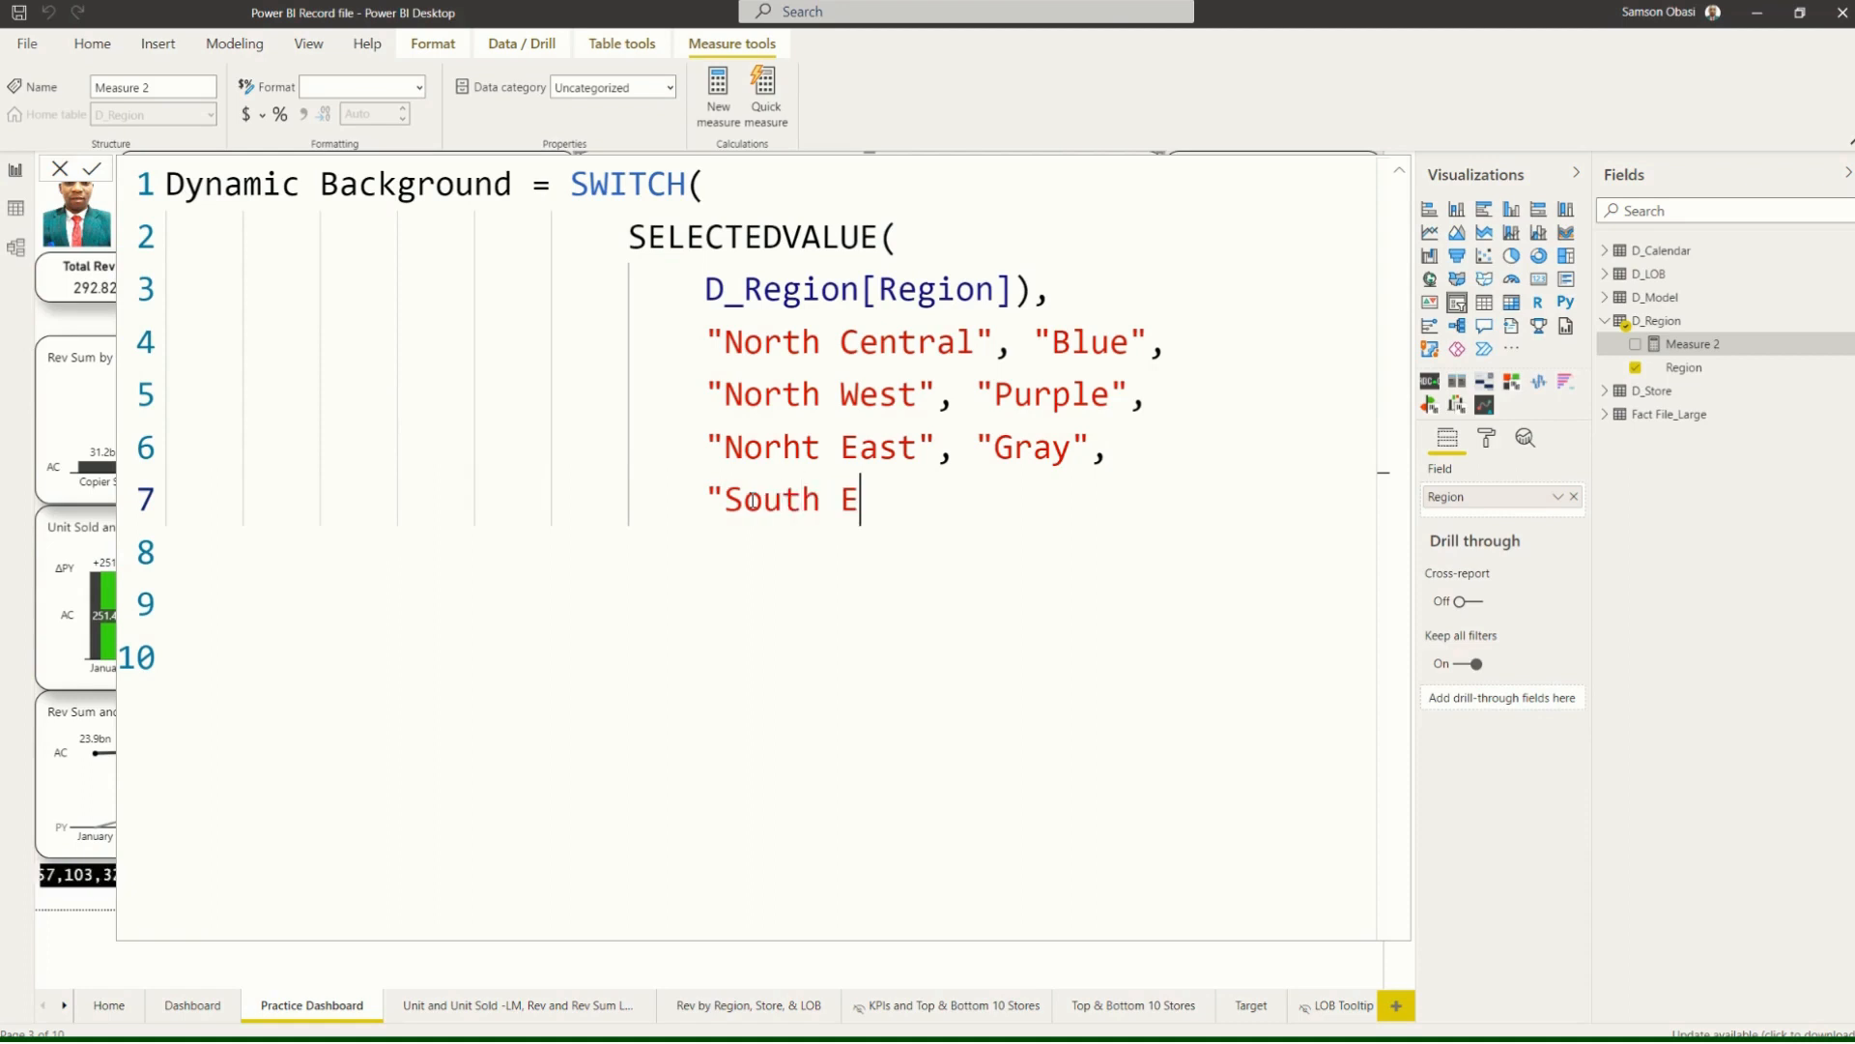
type("ast")
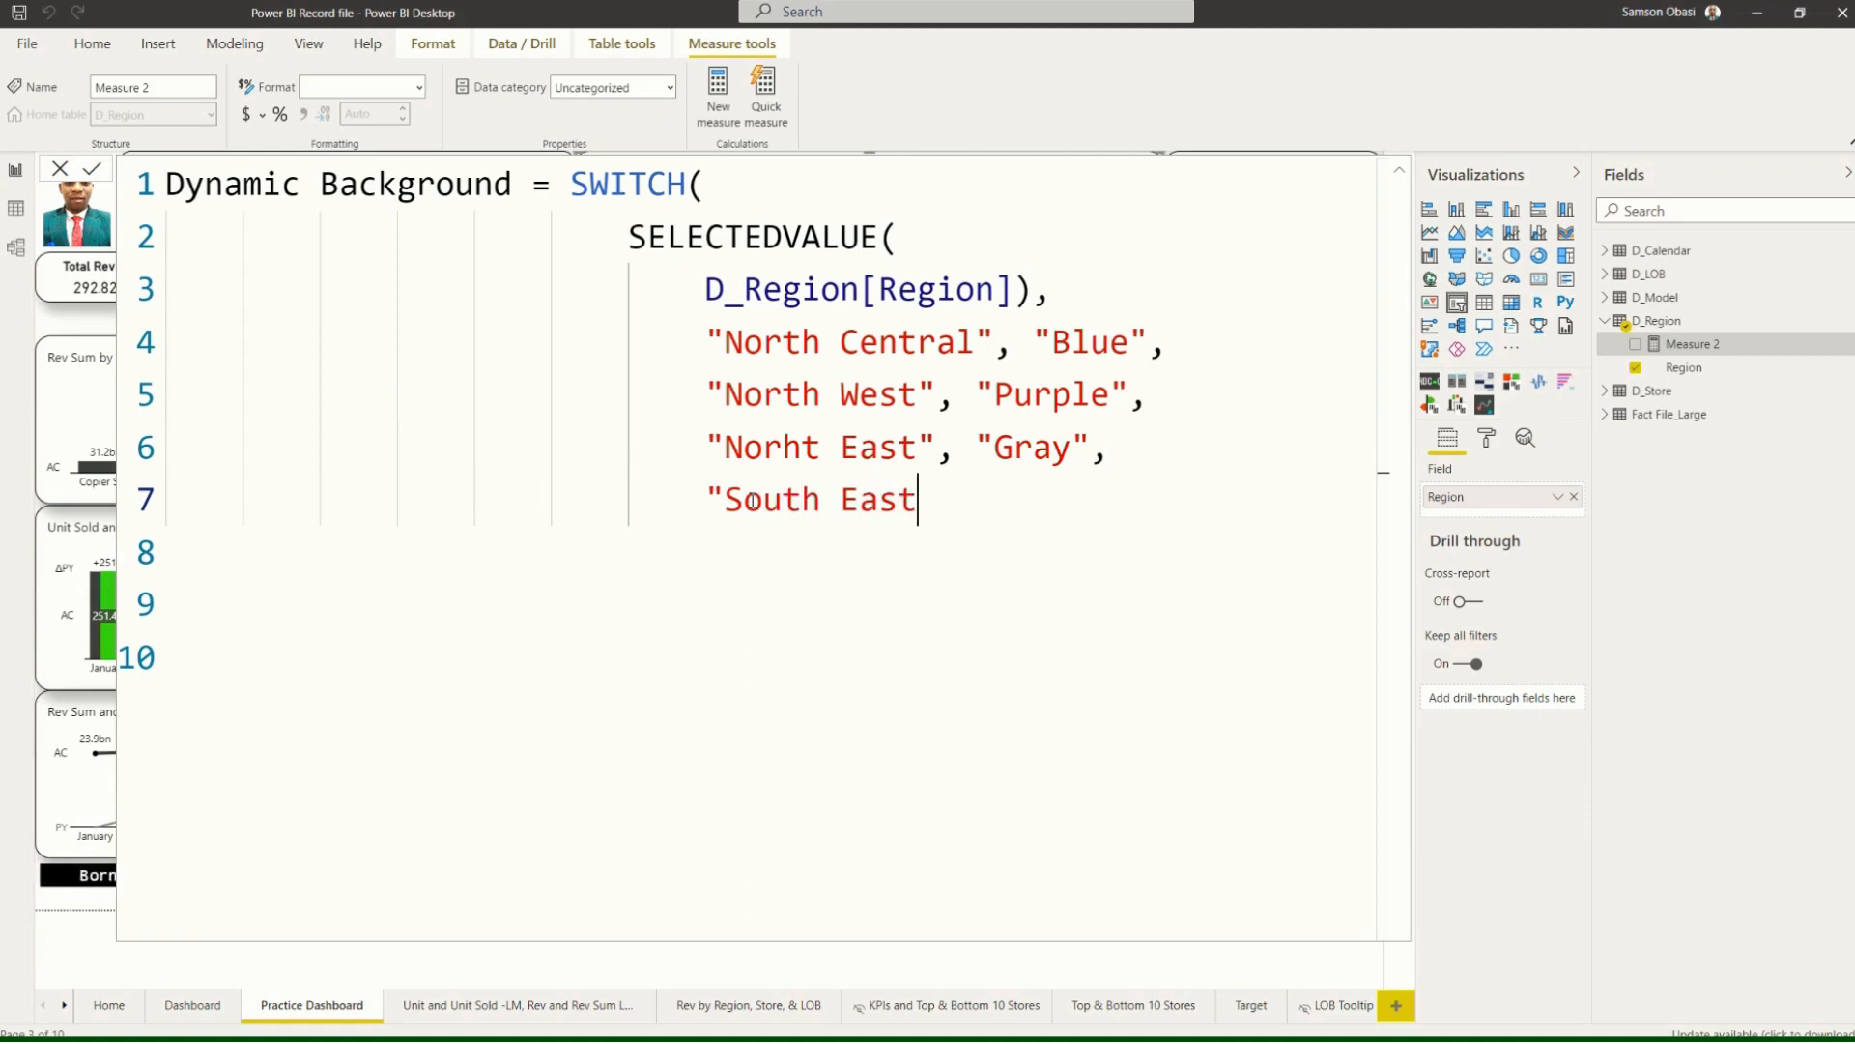
type("\",")
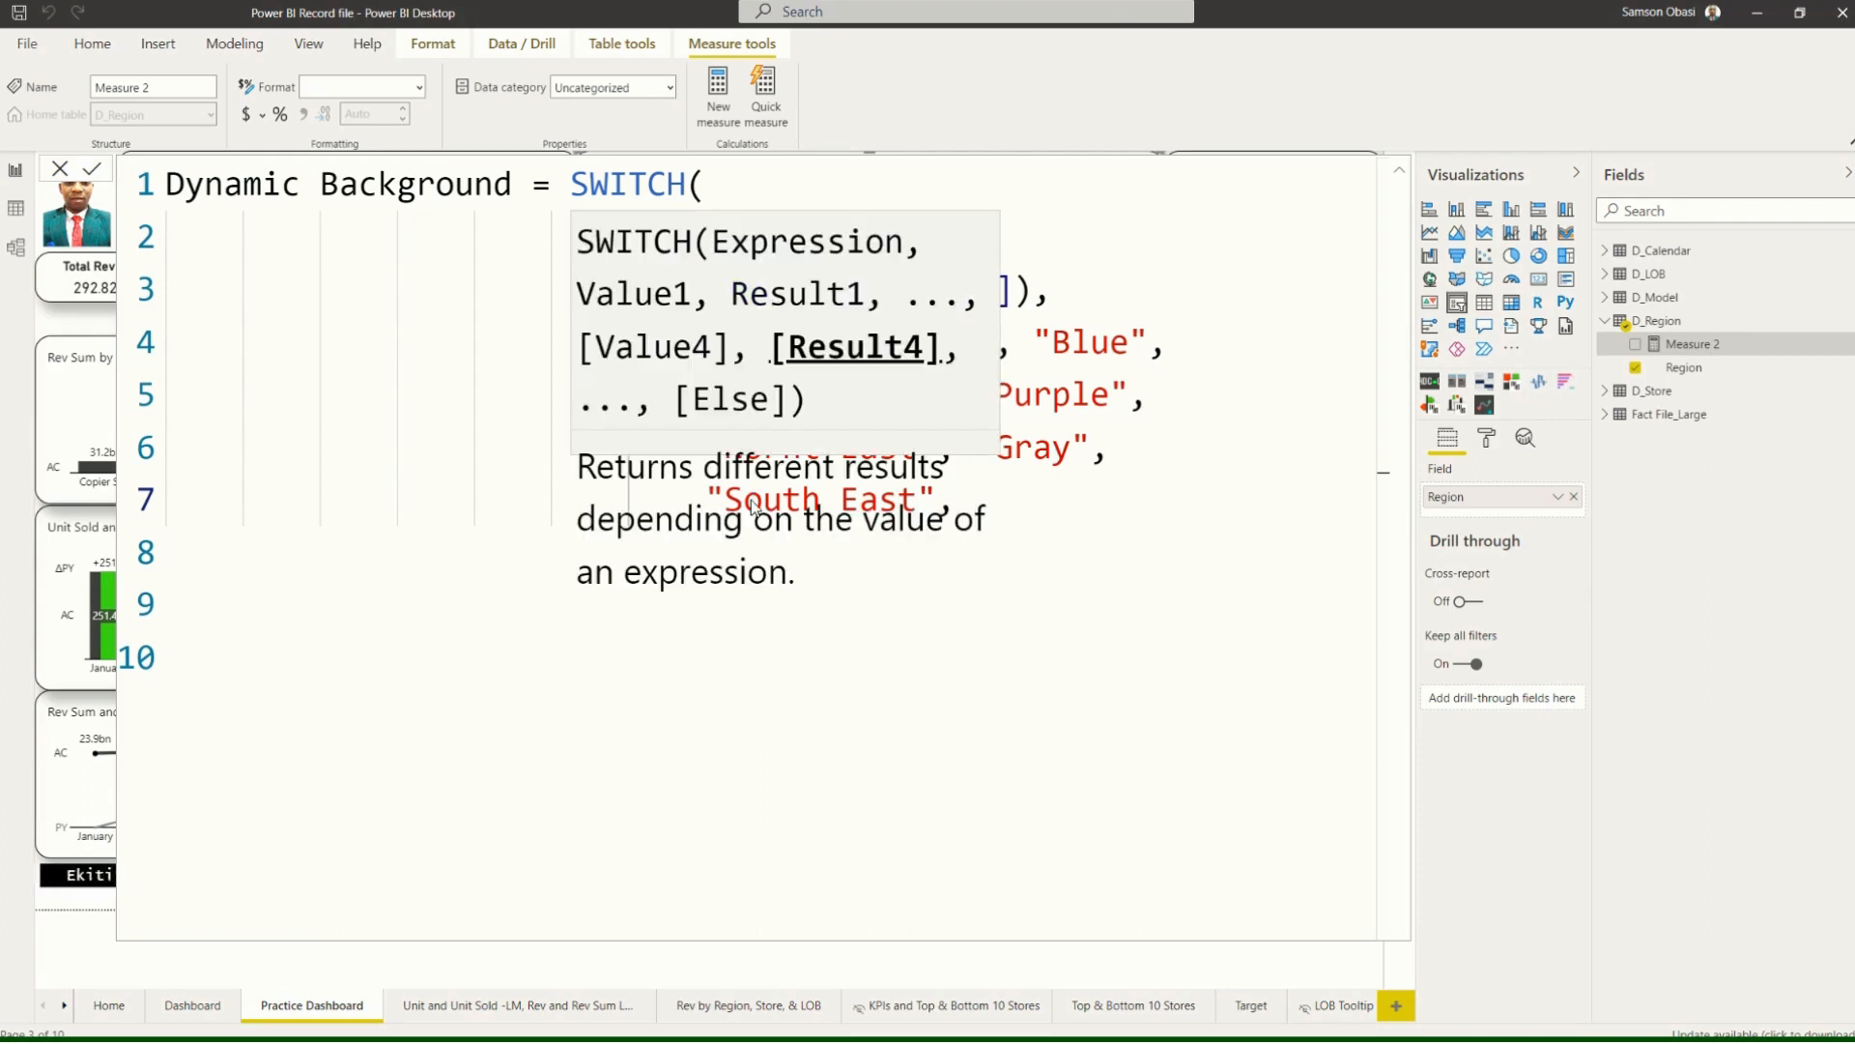
type(" \"Gre")
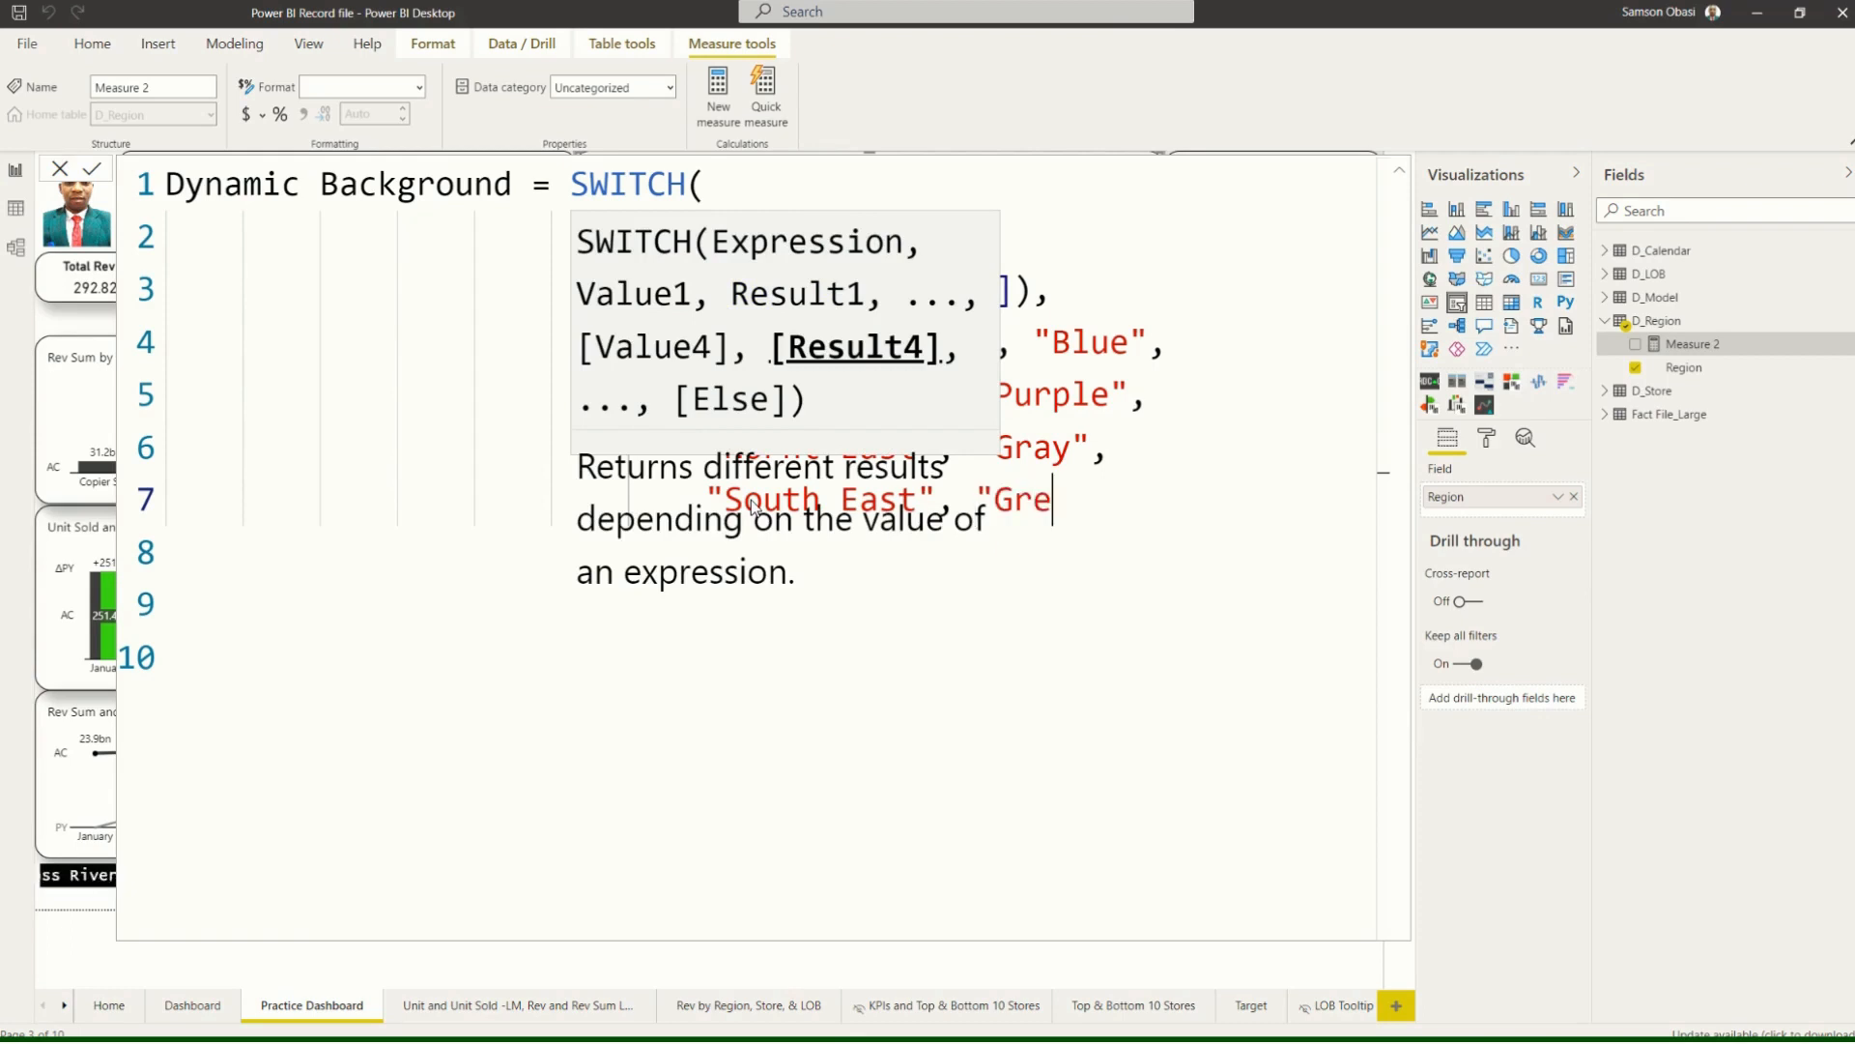
type("en\",")
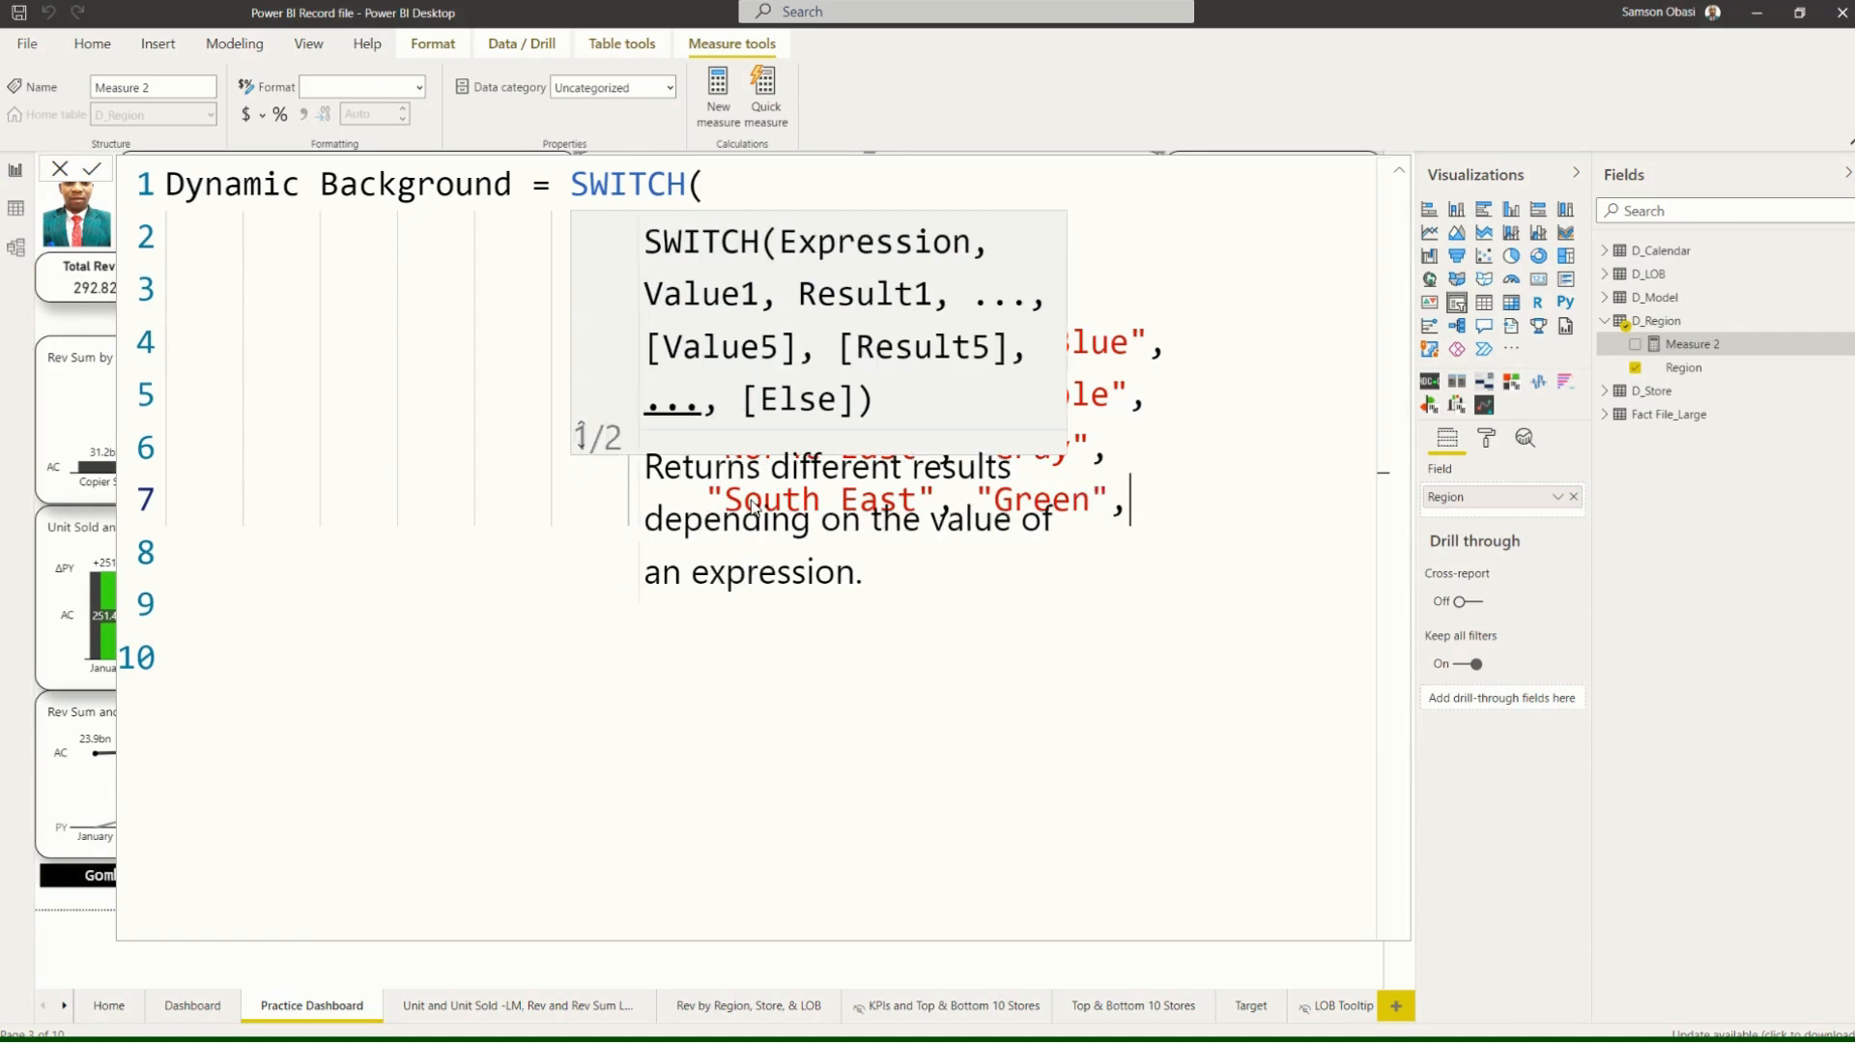
Add "South South" on a new line as the fifth value with "Pink" as its result, followed by a comma.
key("Return")
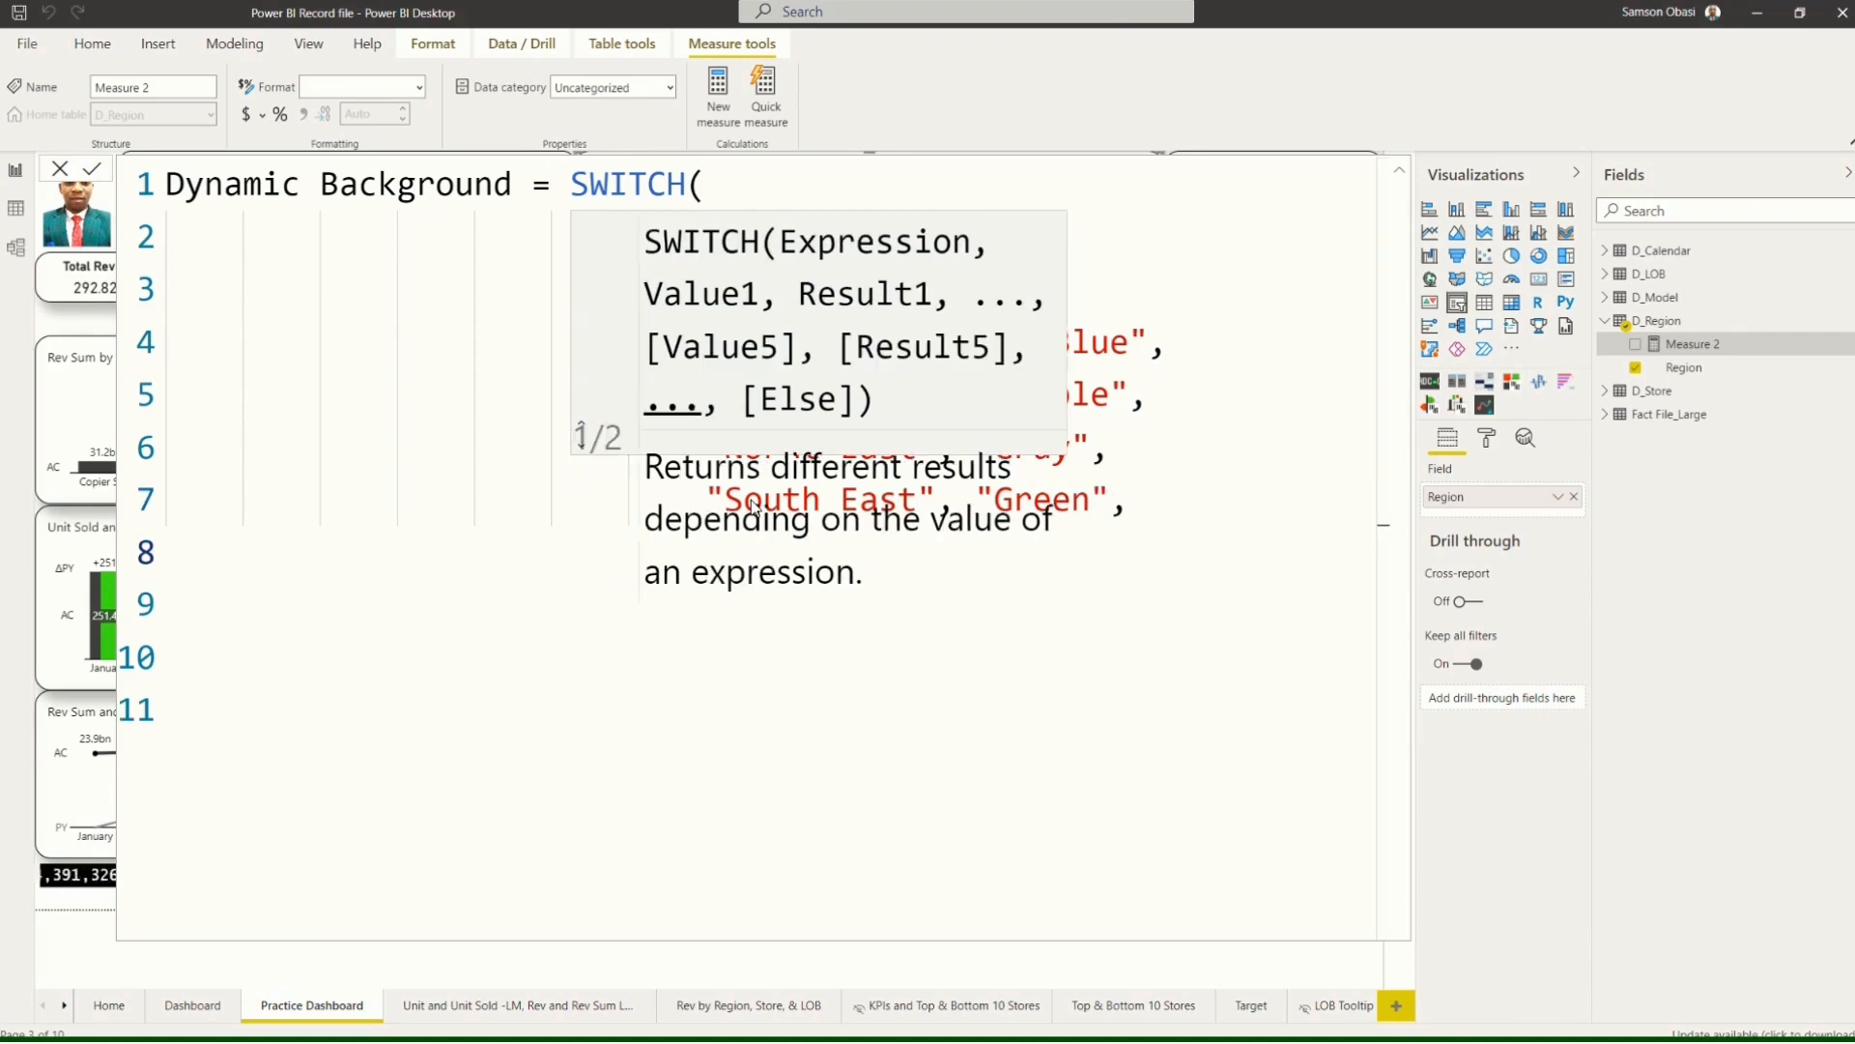
type("\"")
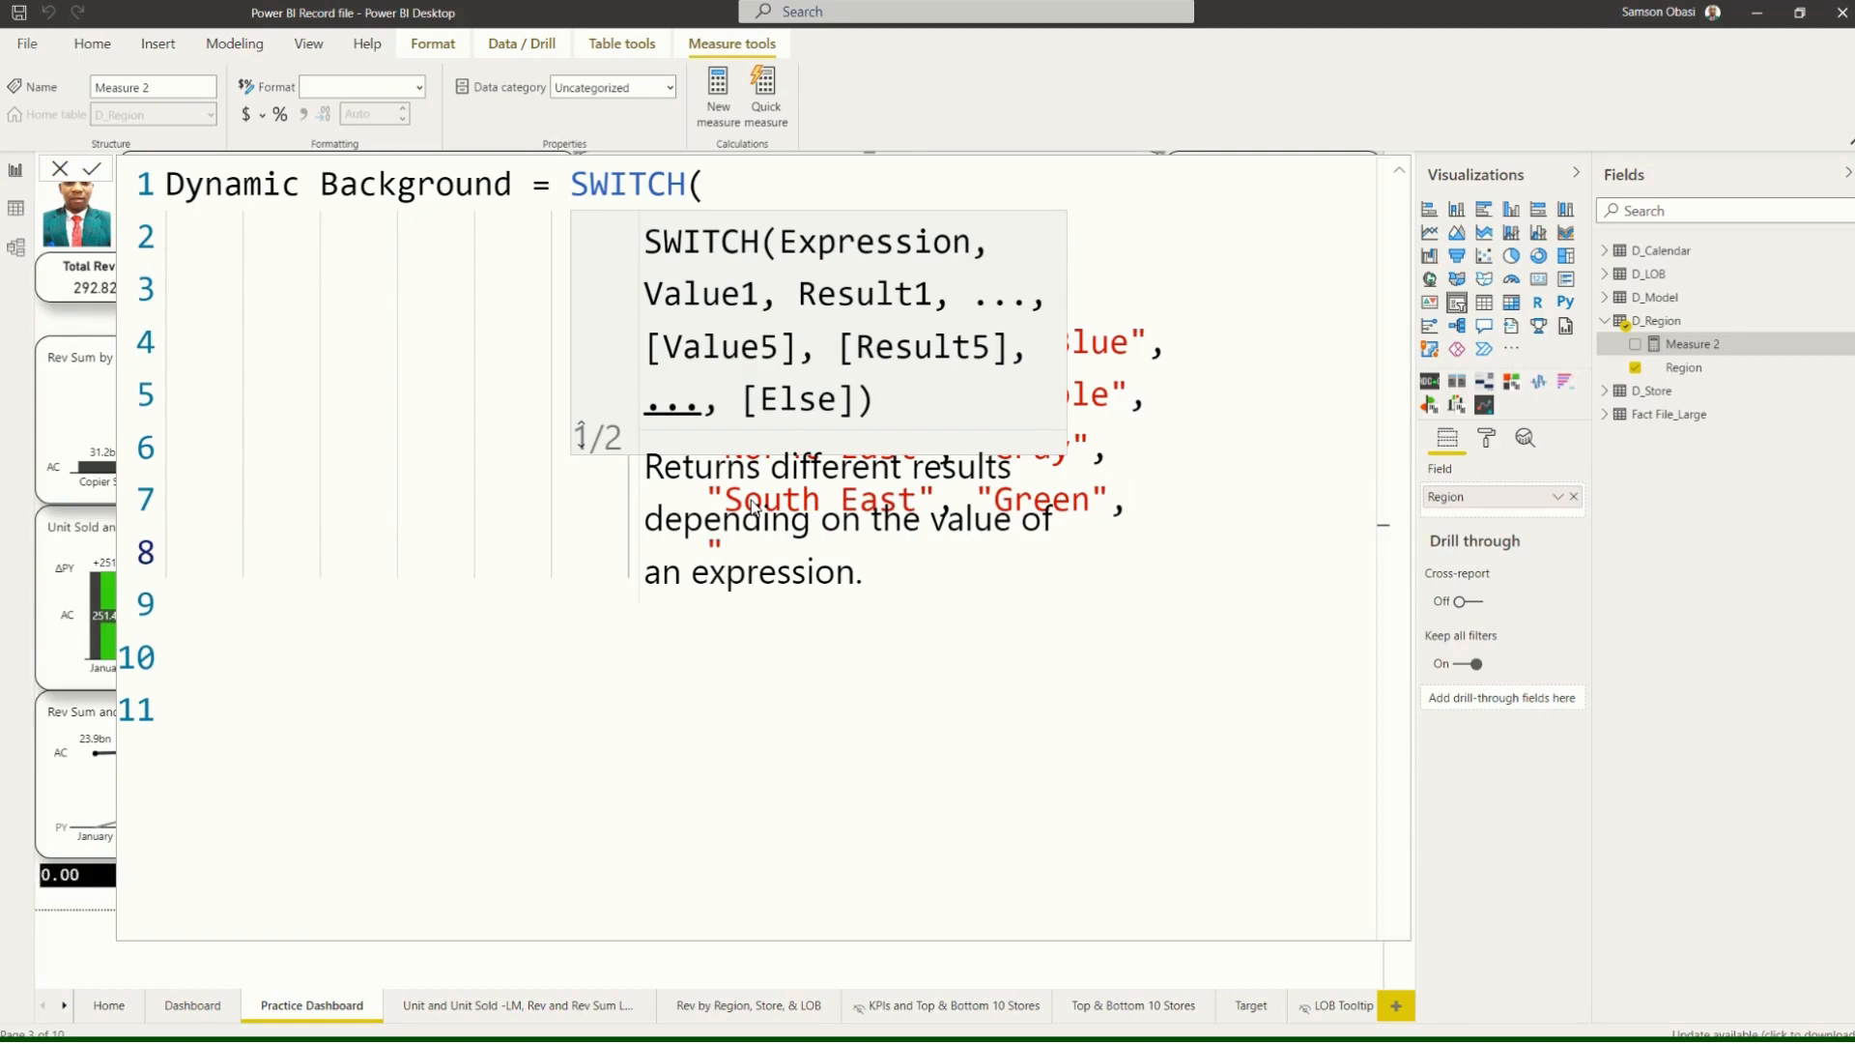
type("Sout")
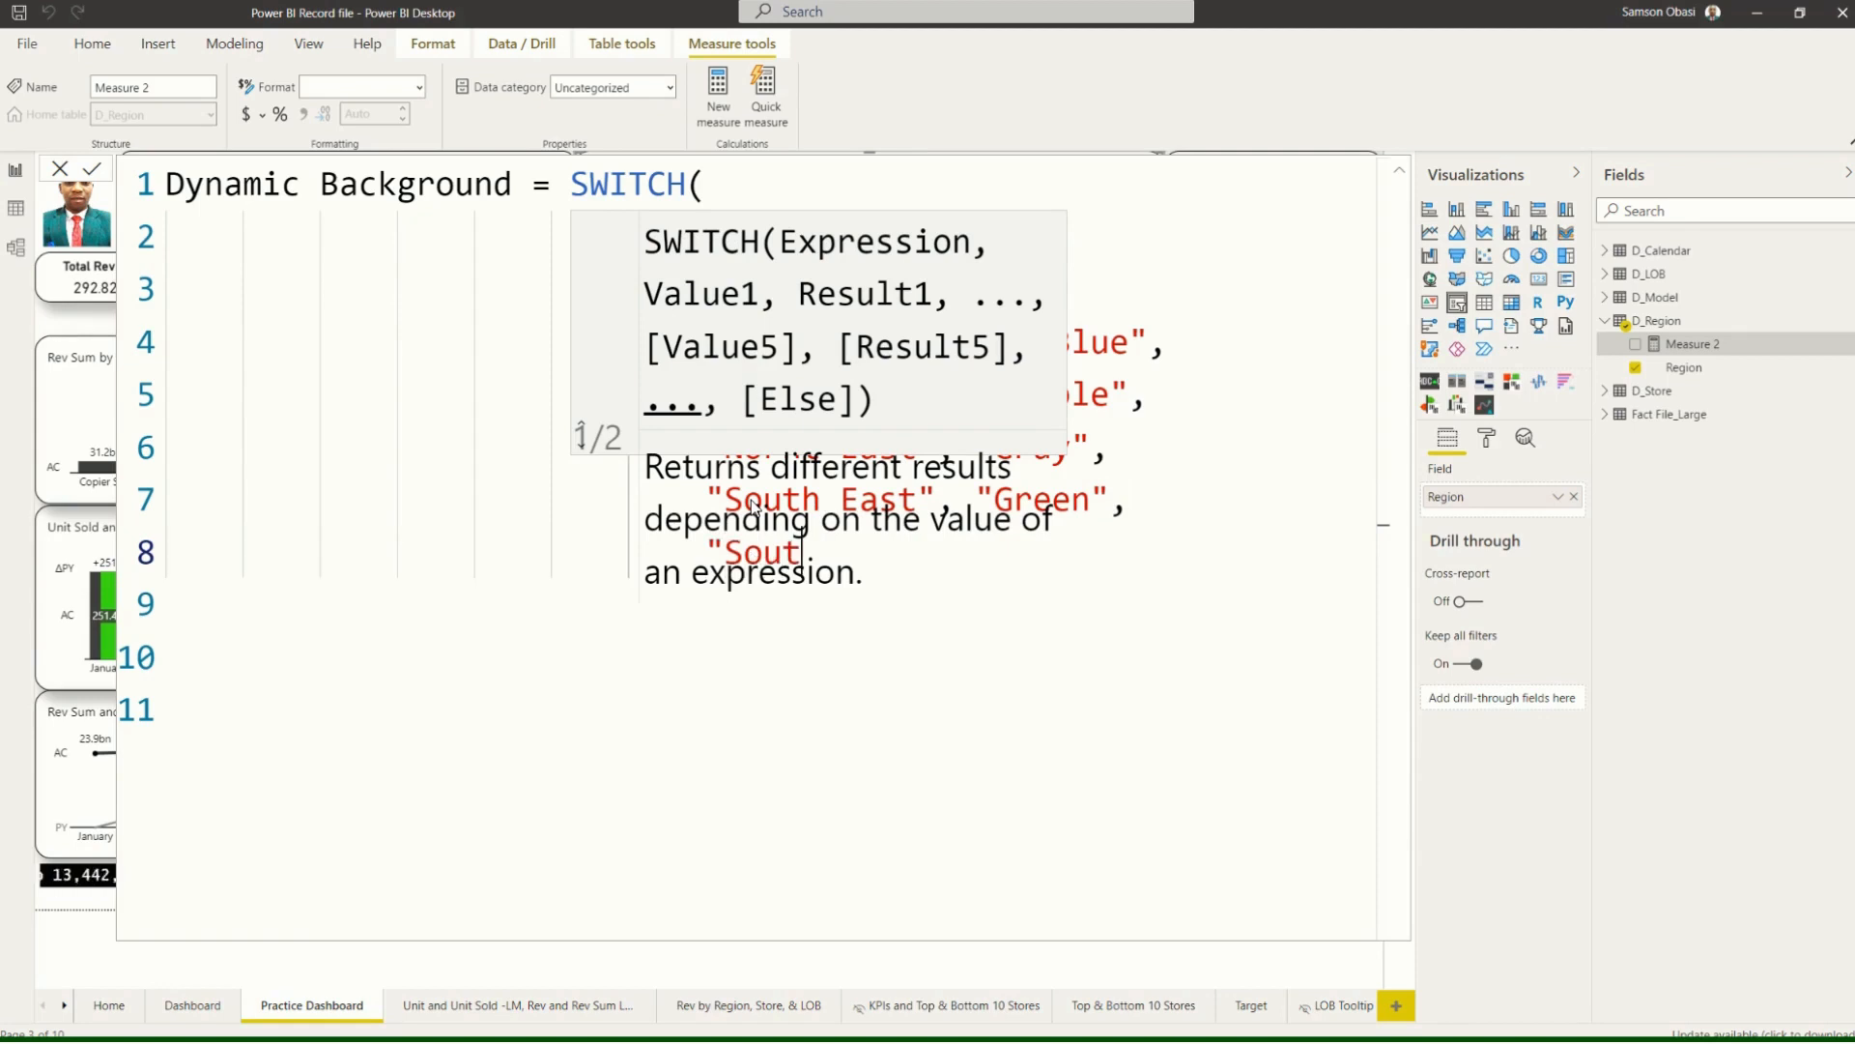
type("h South")
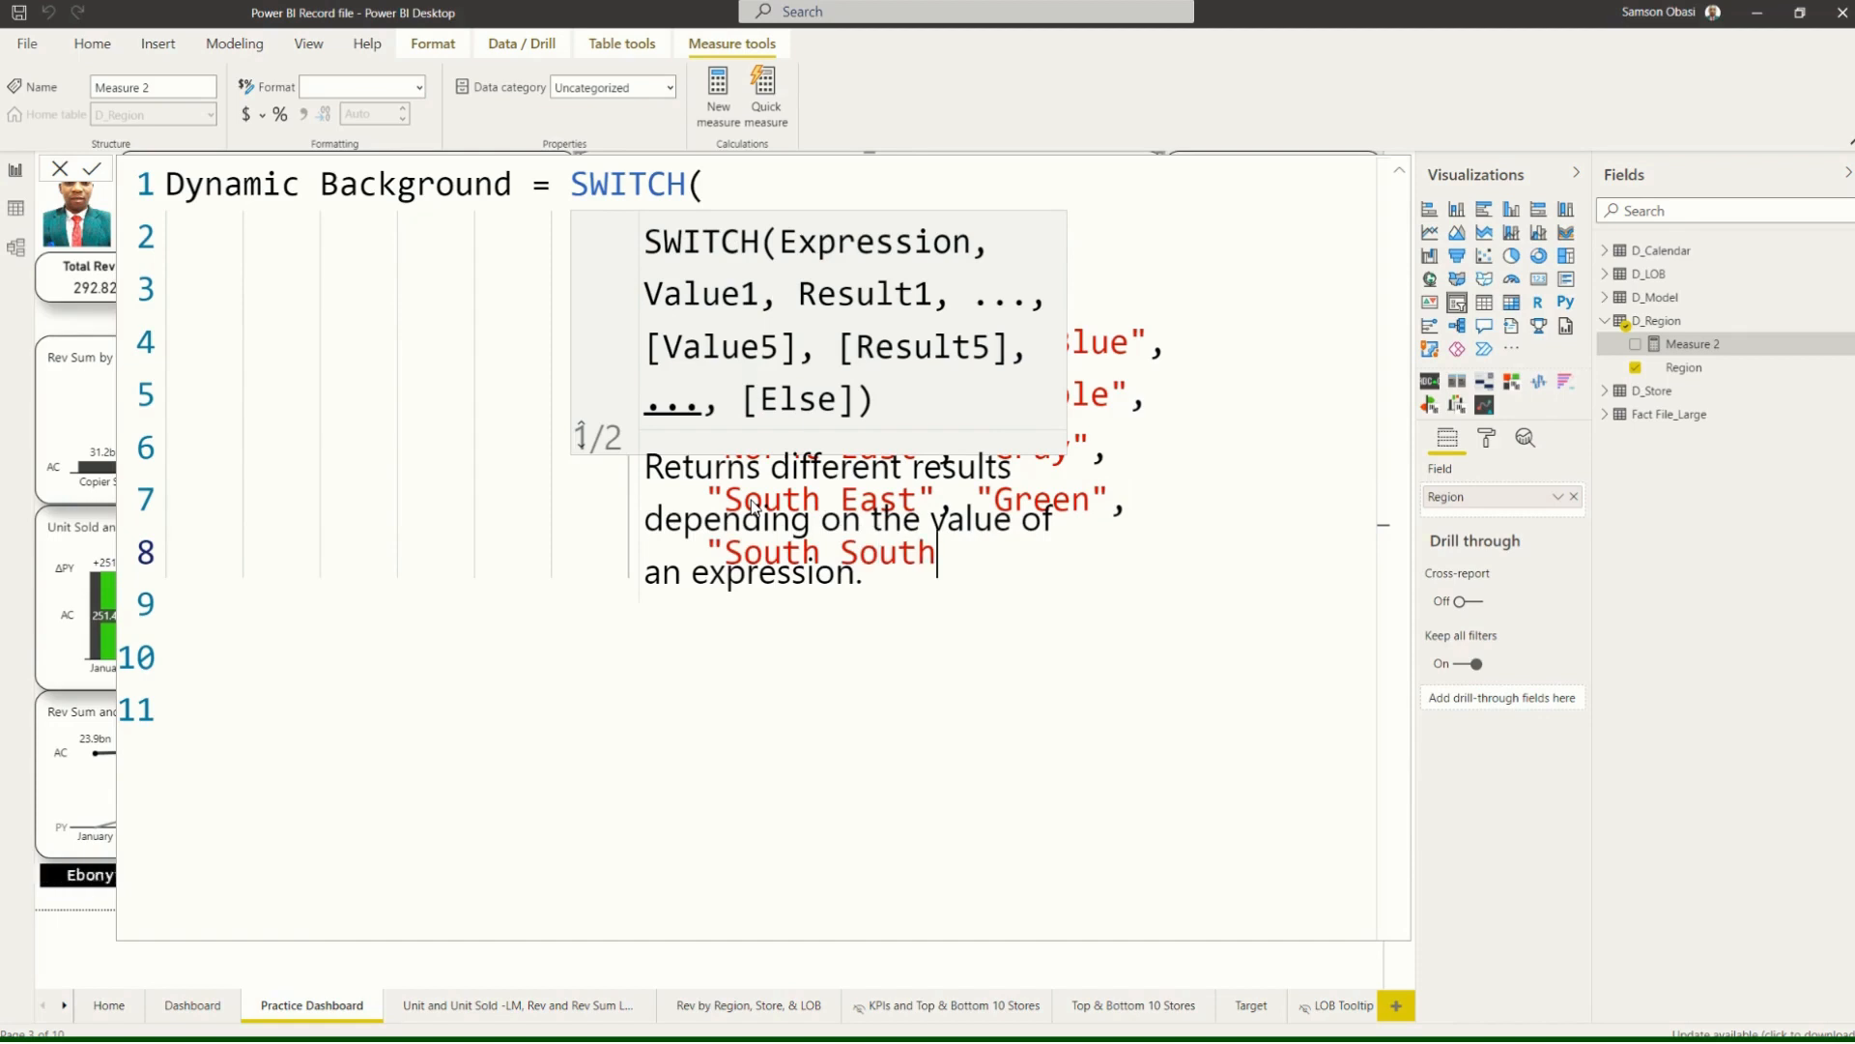
type("\", ")
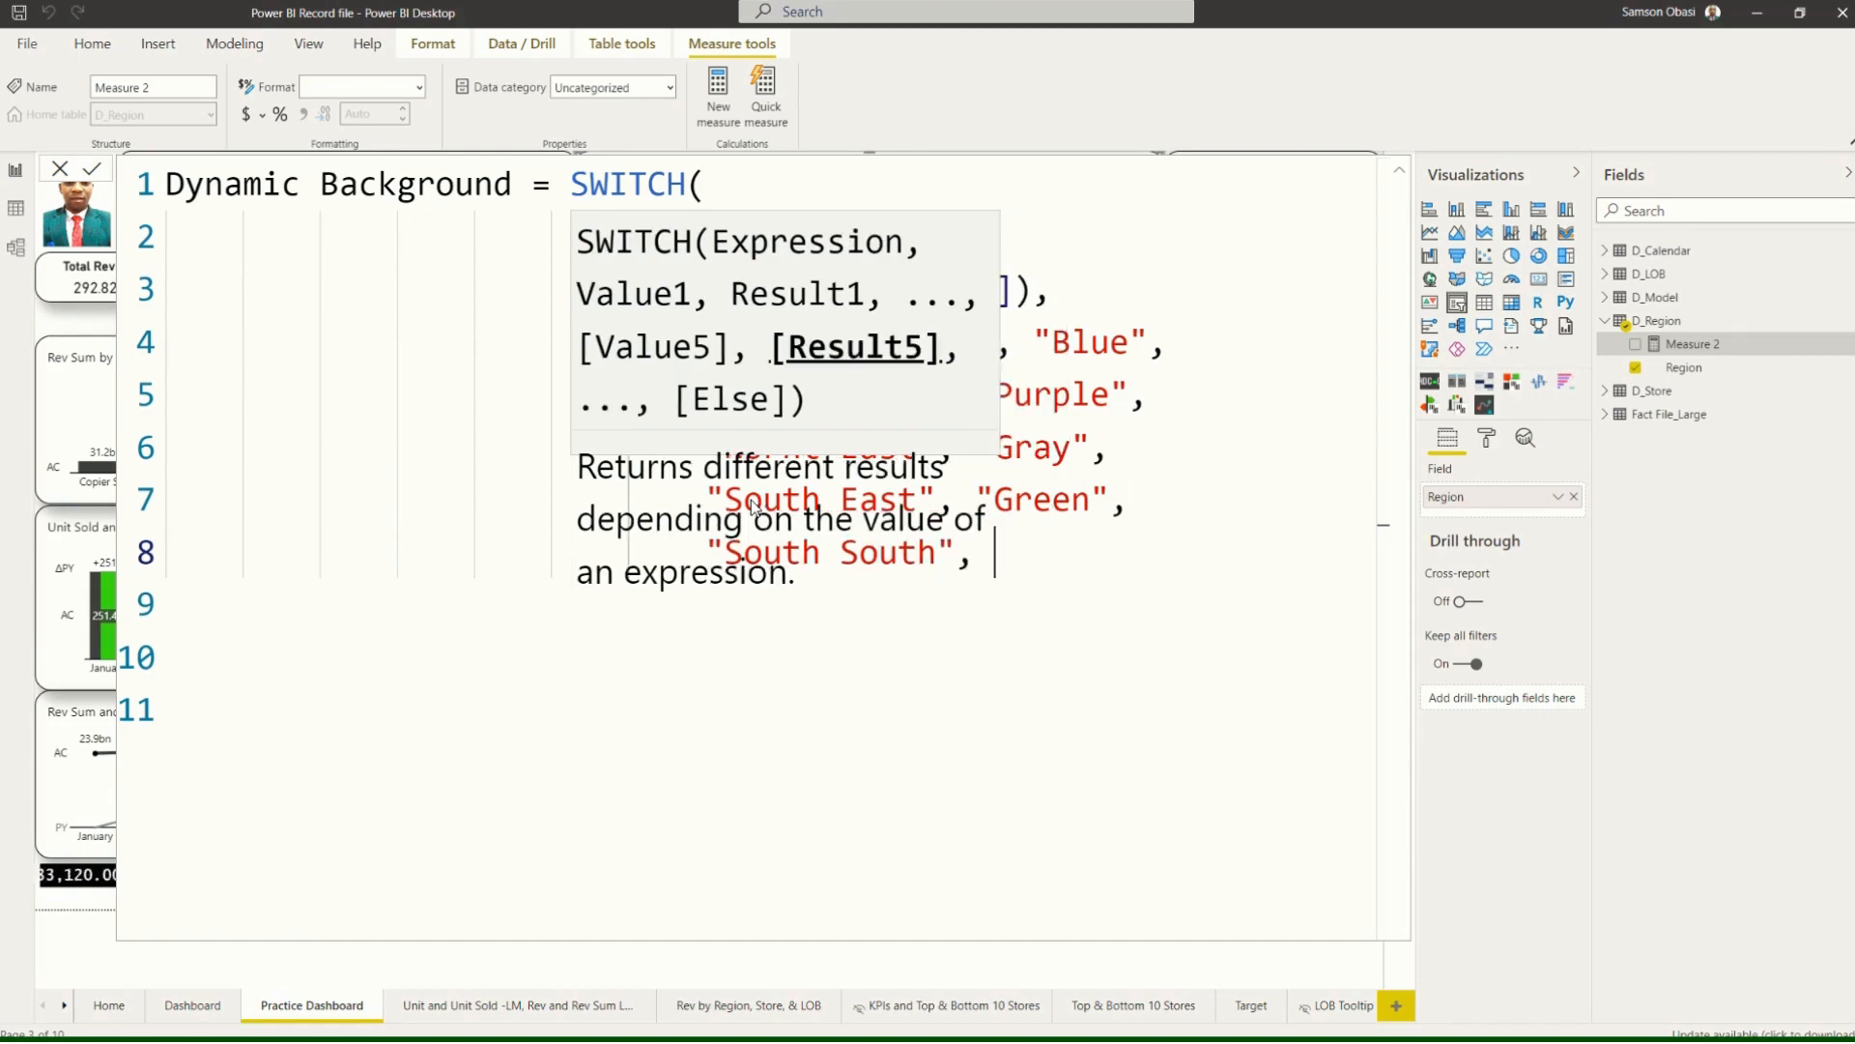
type("\"")
type("Pin")
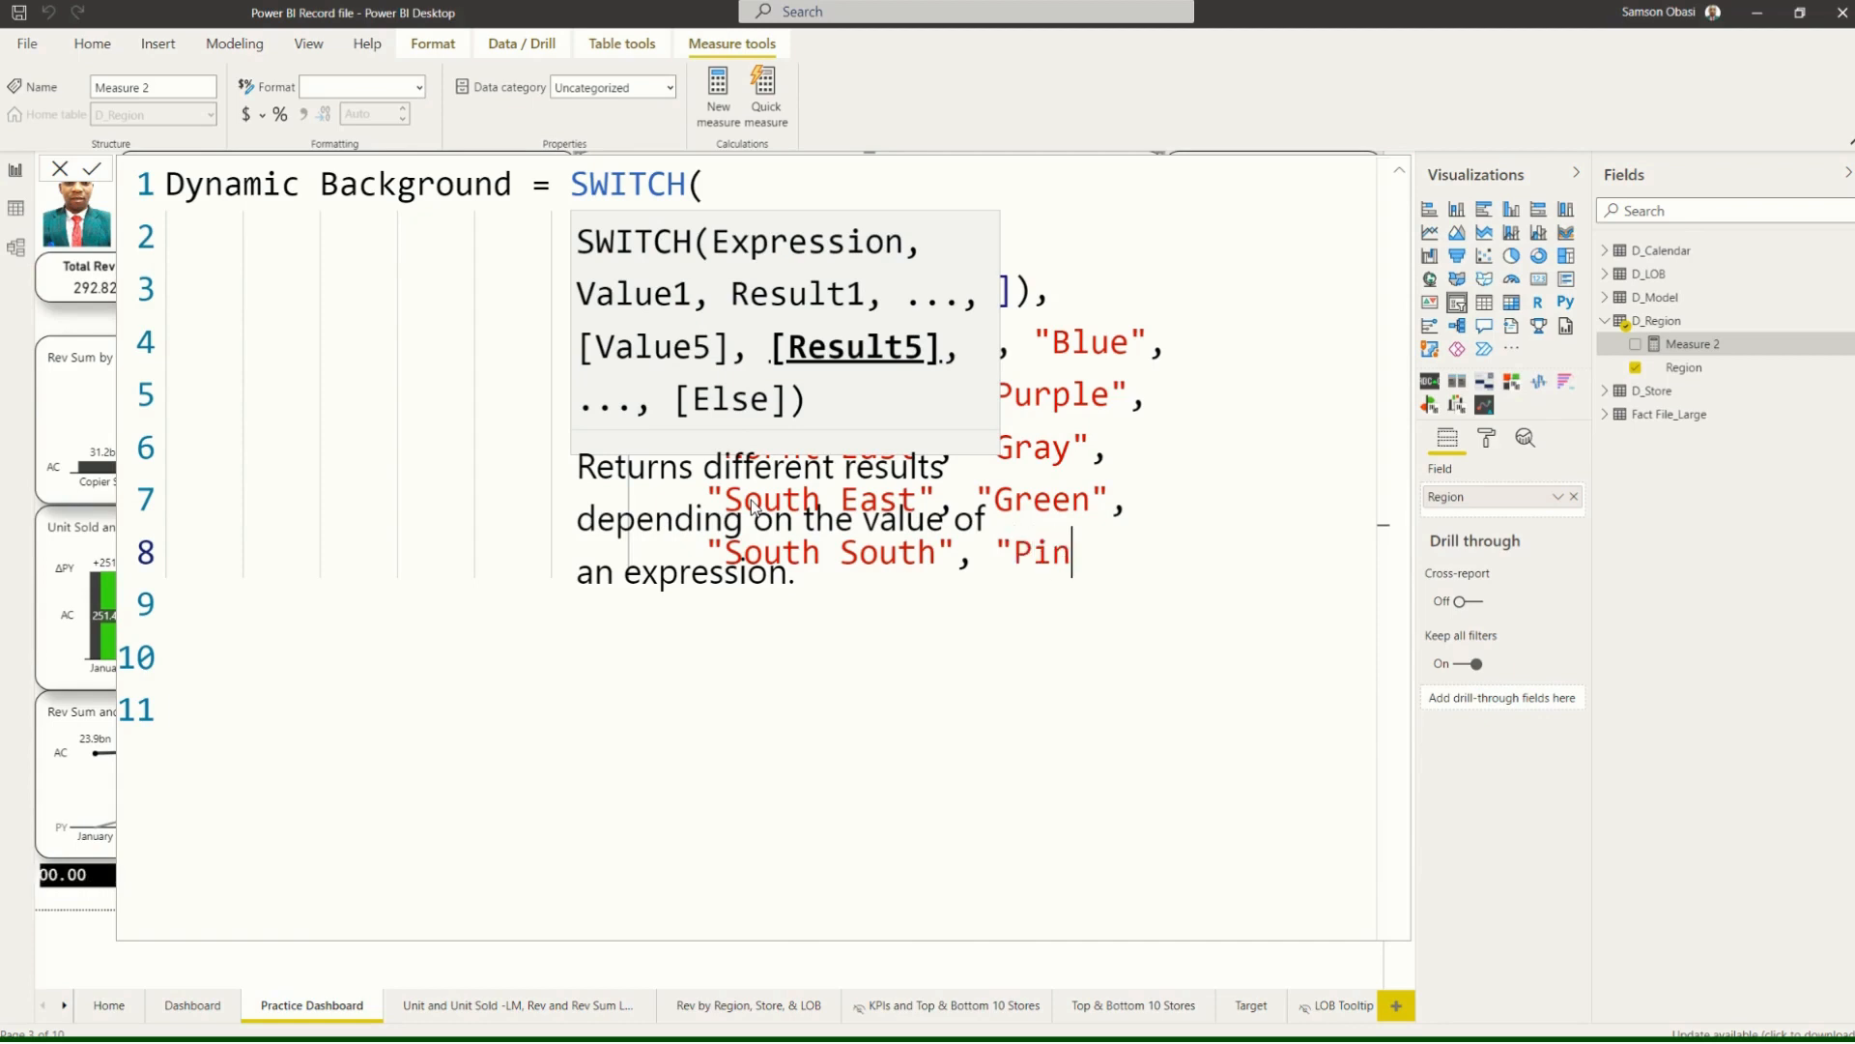
type("k\",")
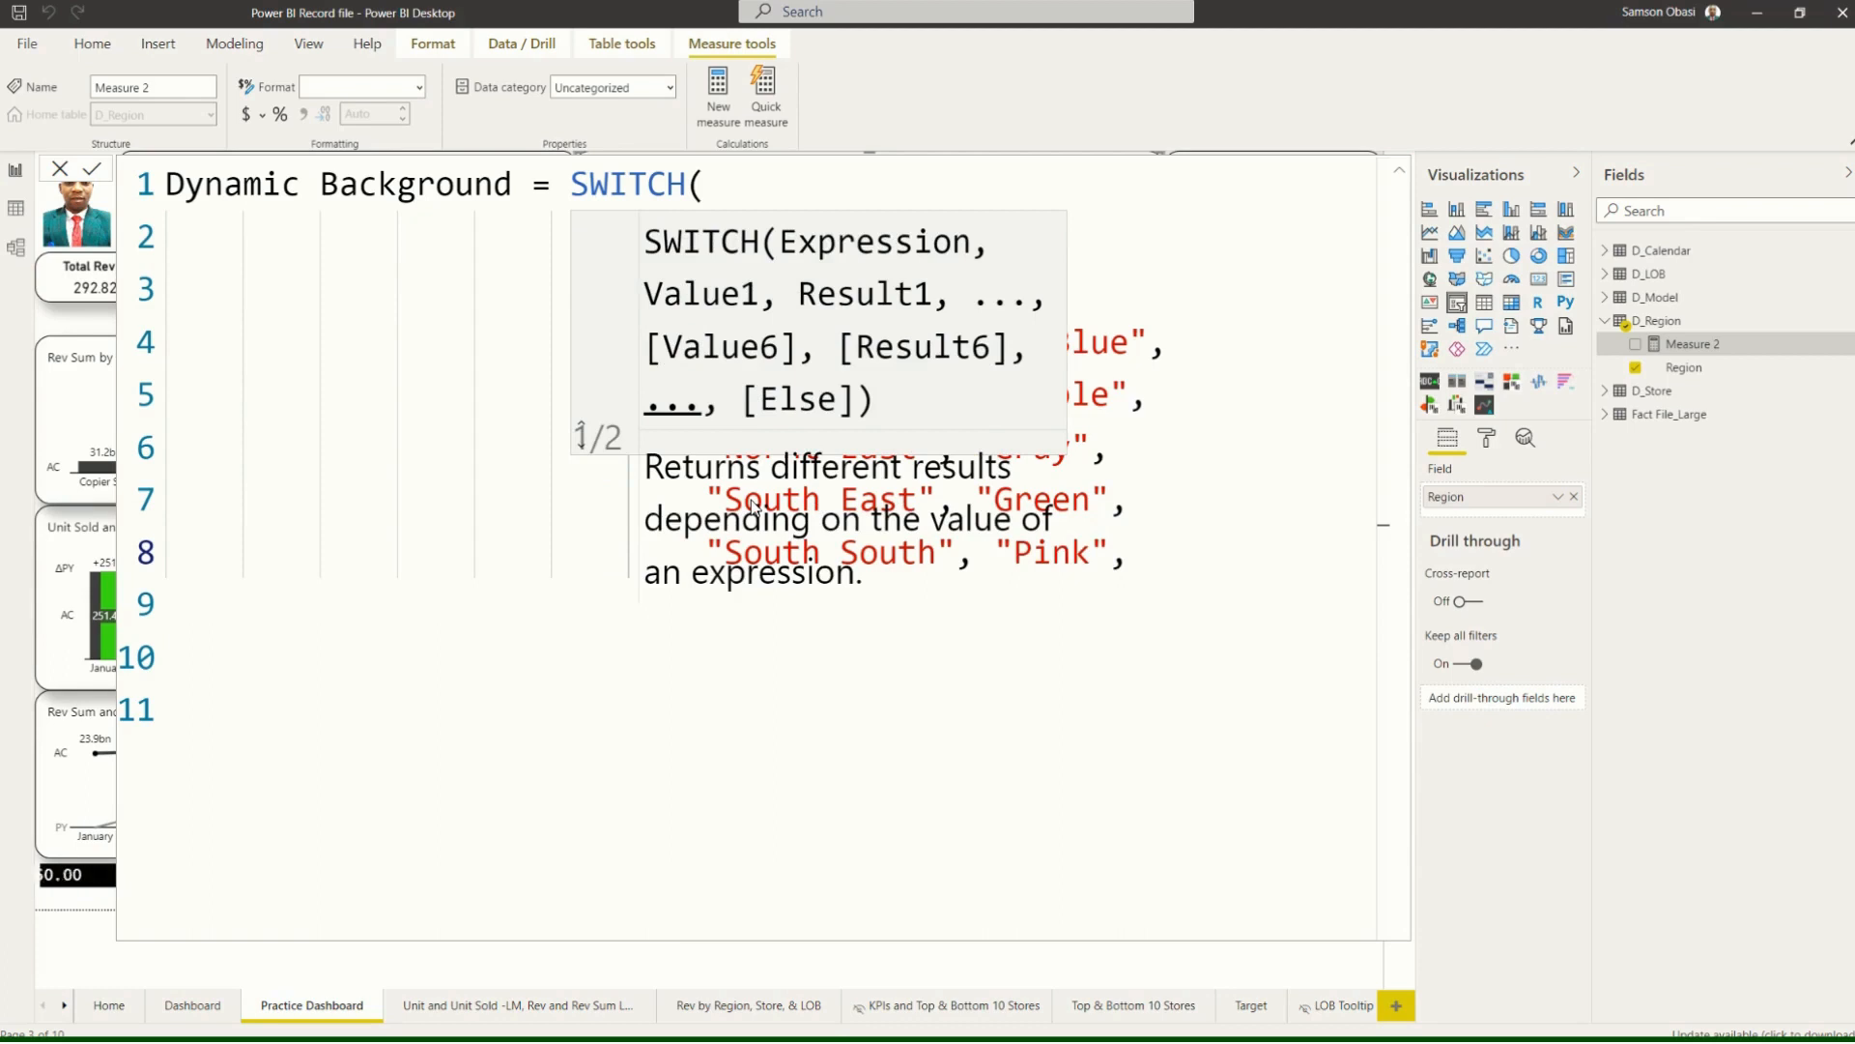
key("shift+Return")
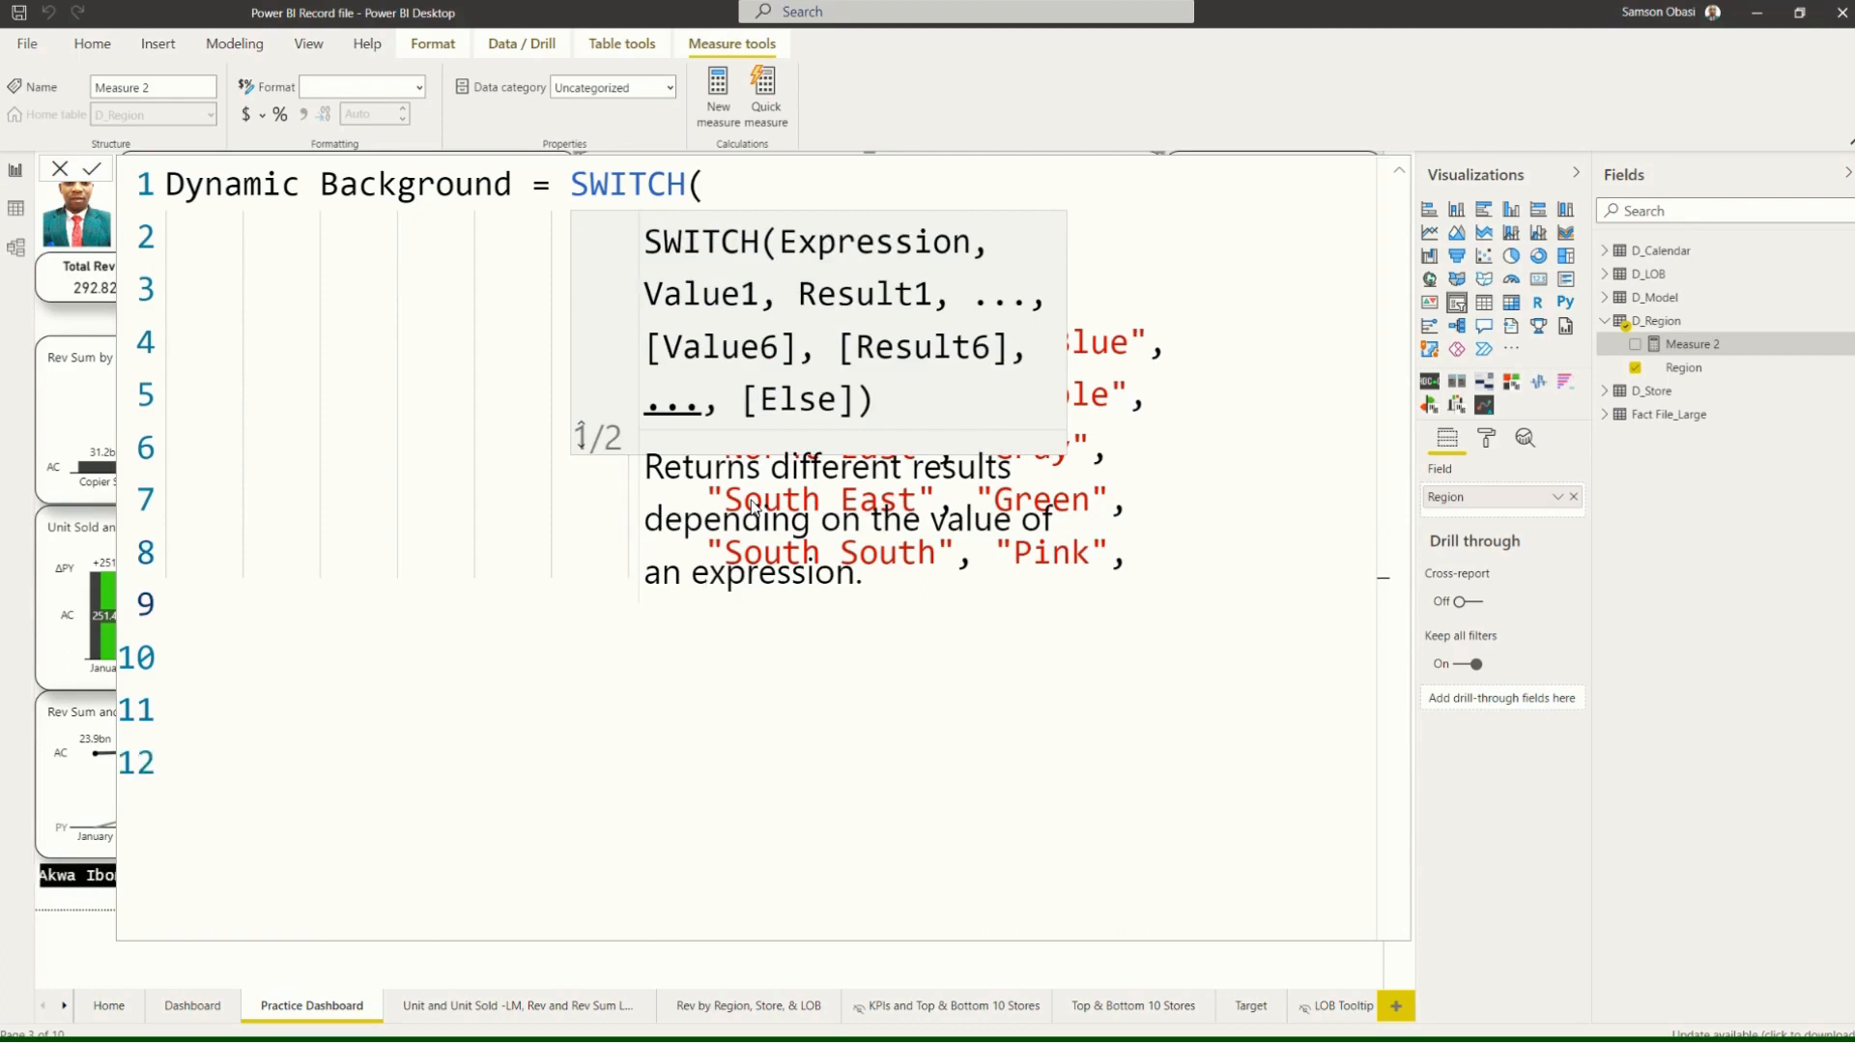
type("Sou")
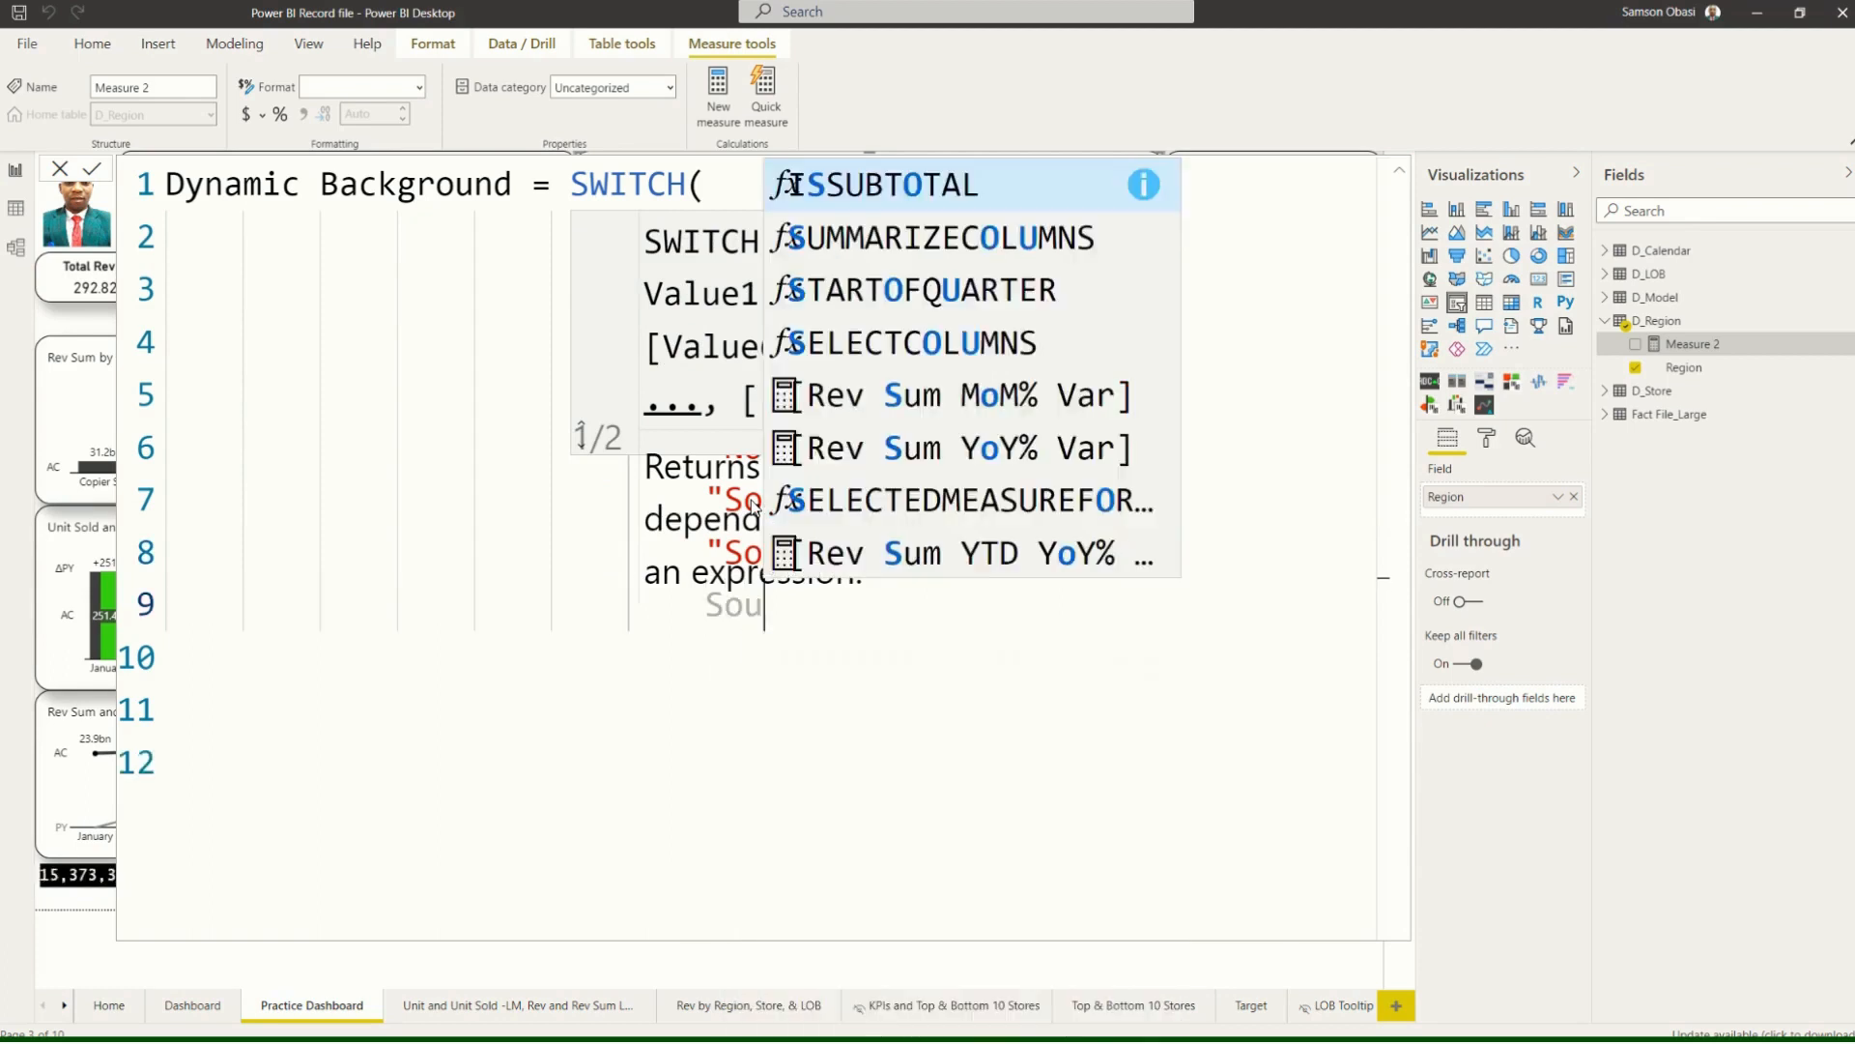
type("th West")
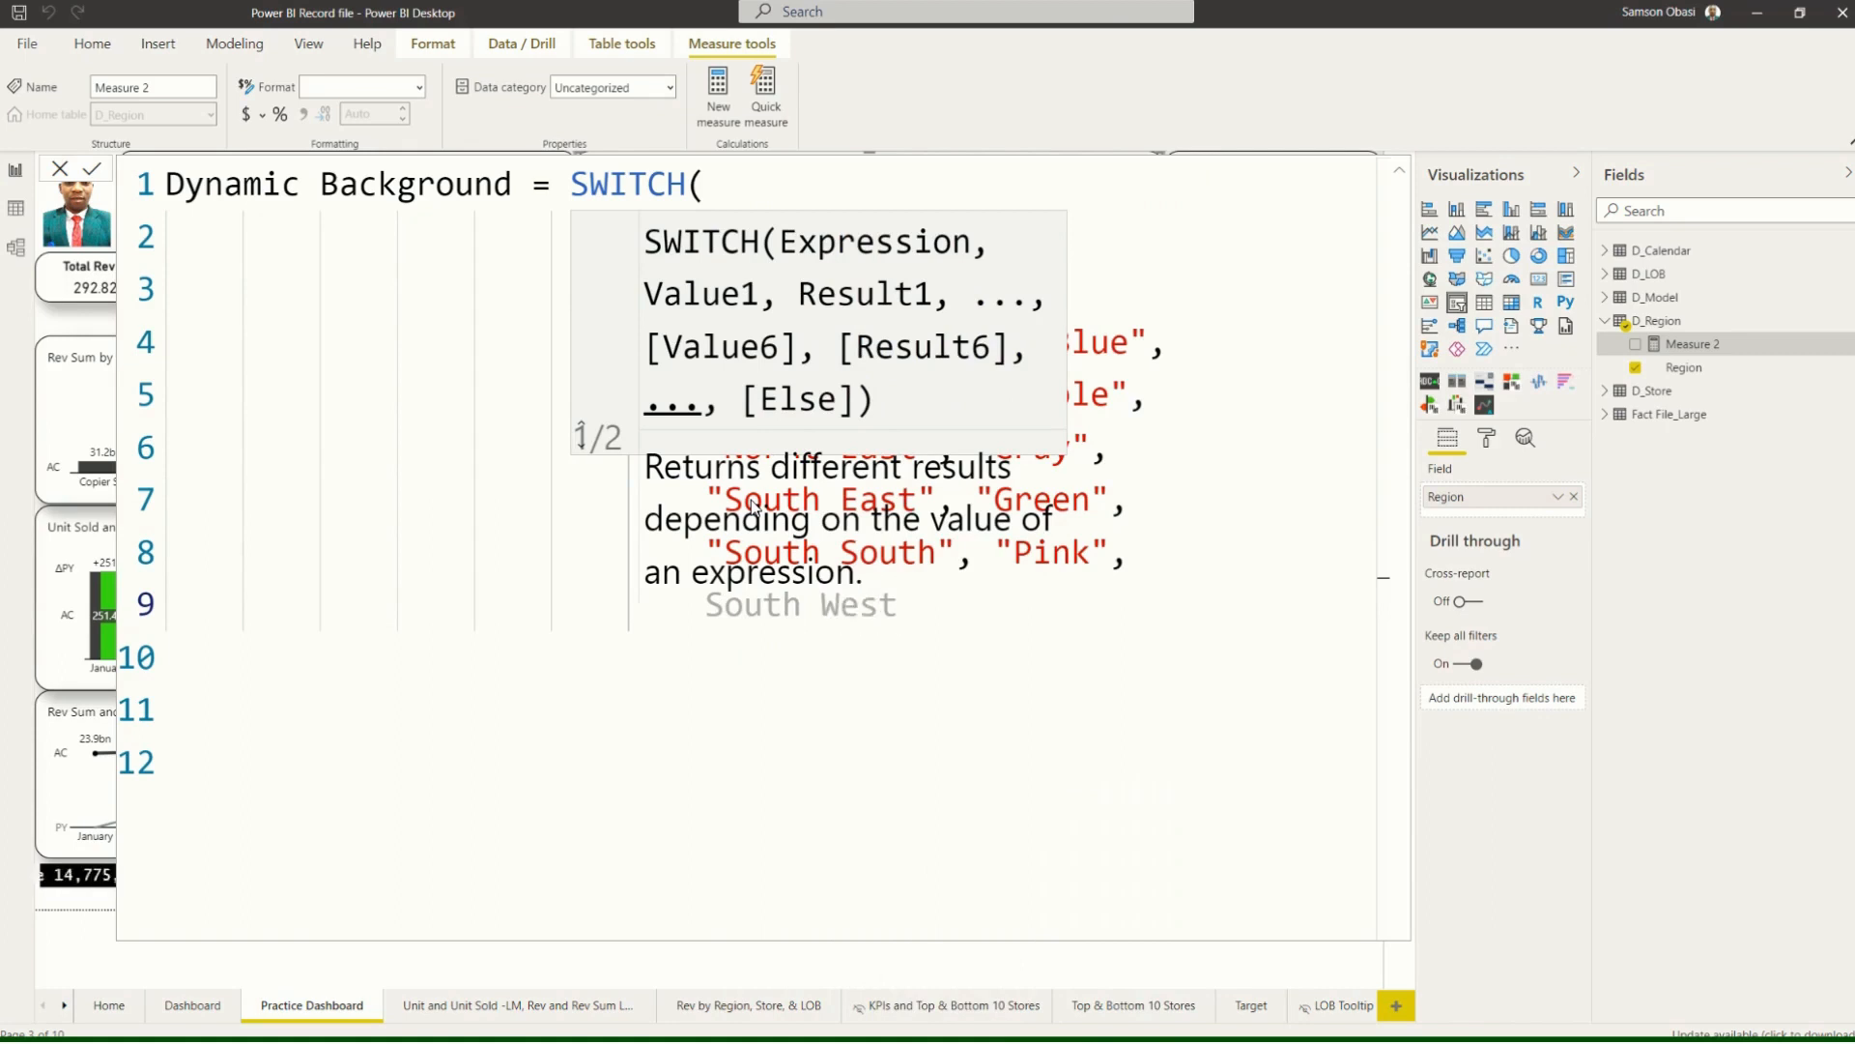
key("BackSpace")
key("BackSpace")
key("BackSpace")
key("BackSpace")
key("BackSpace")
key("BackSpace")
key("BackSpace")
key("BackSpace")
key("BackSpace")
key("BackSpace")
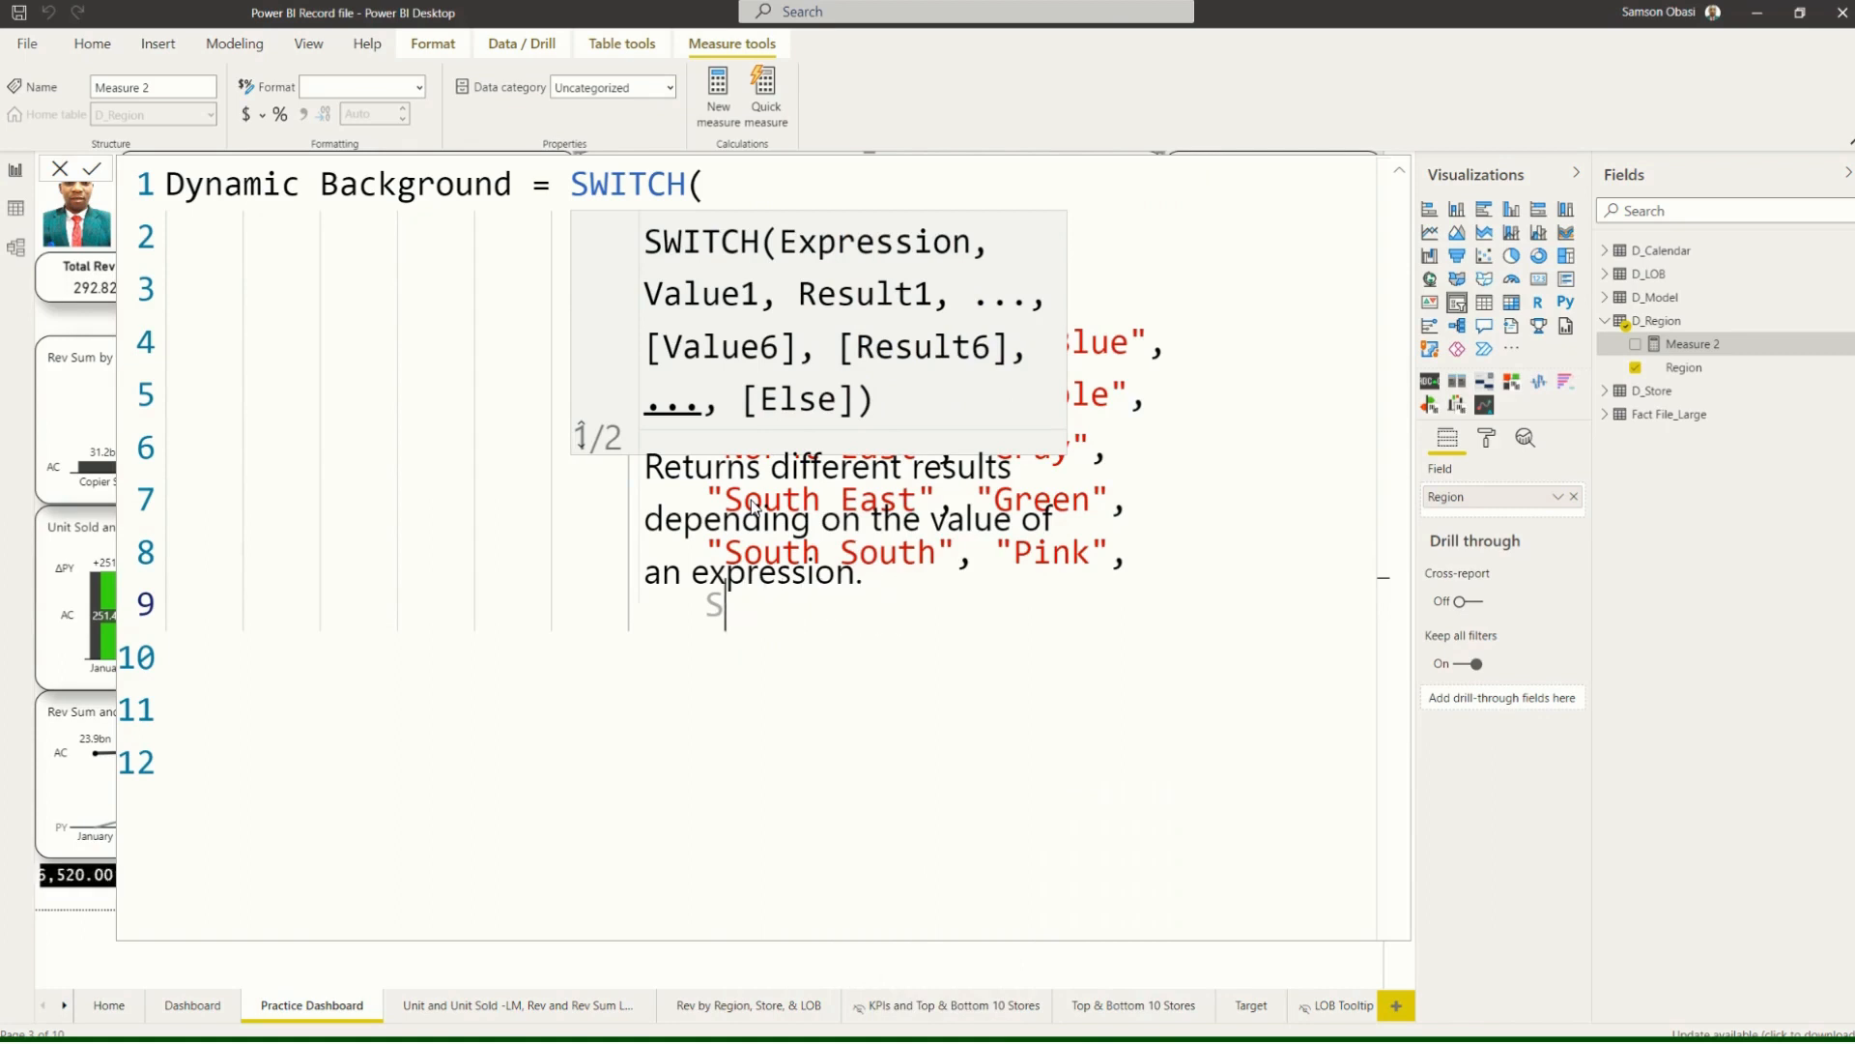
key("BackSpace")
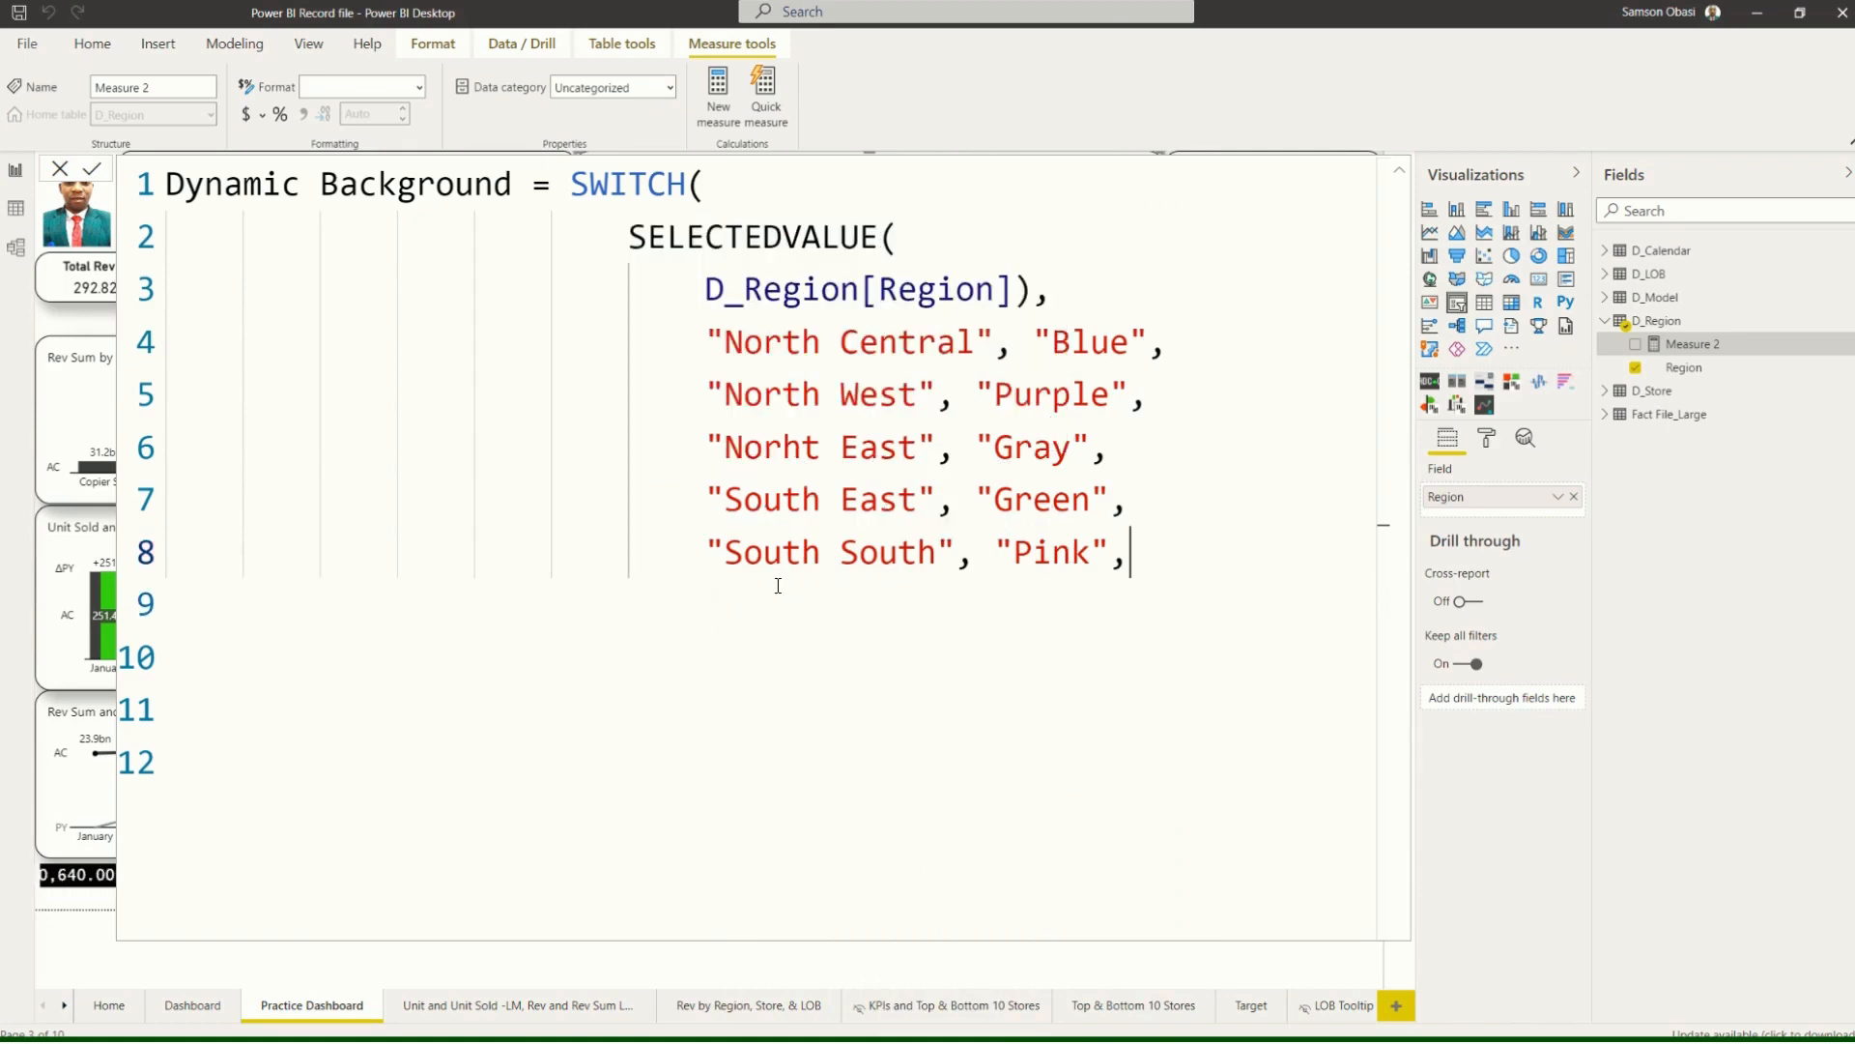
Enter "South West" in quotes as SWITCH's sixth value on a new line below South South, followed by a comma.
key("Return")
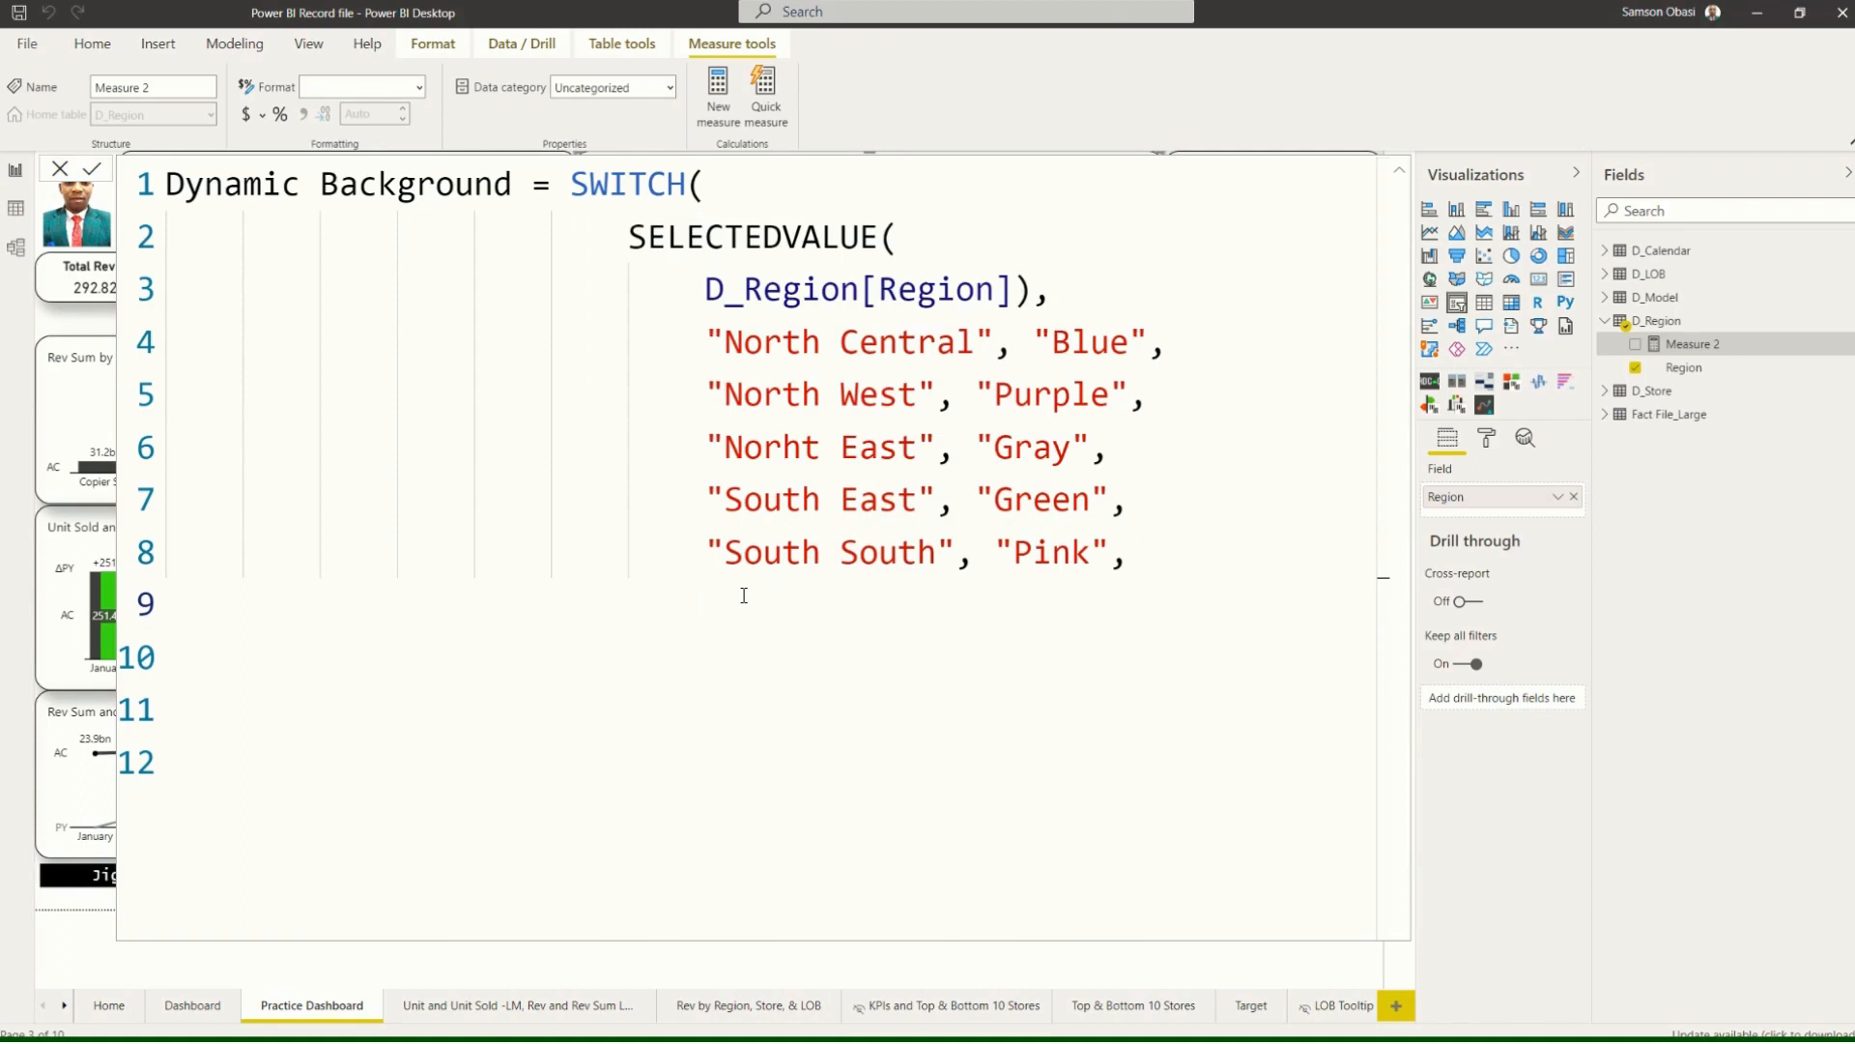
type("\"S")
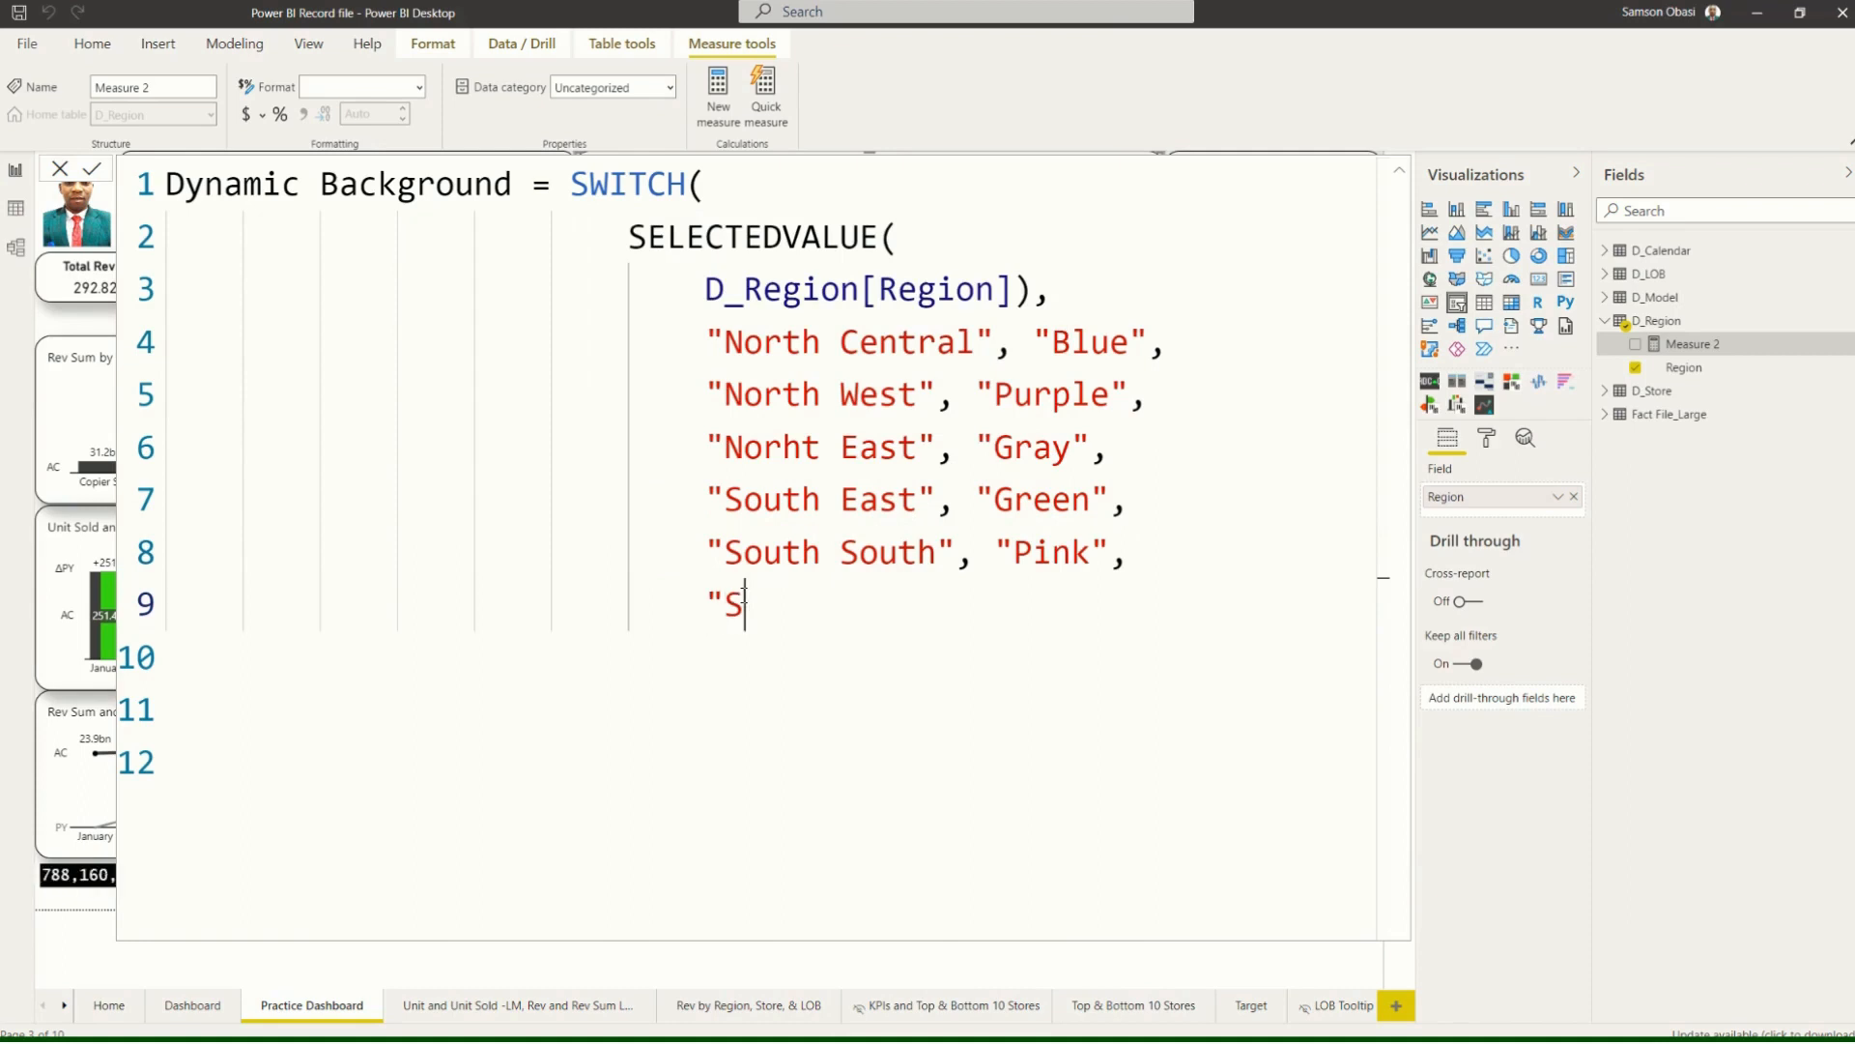
type("outh We")
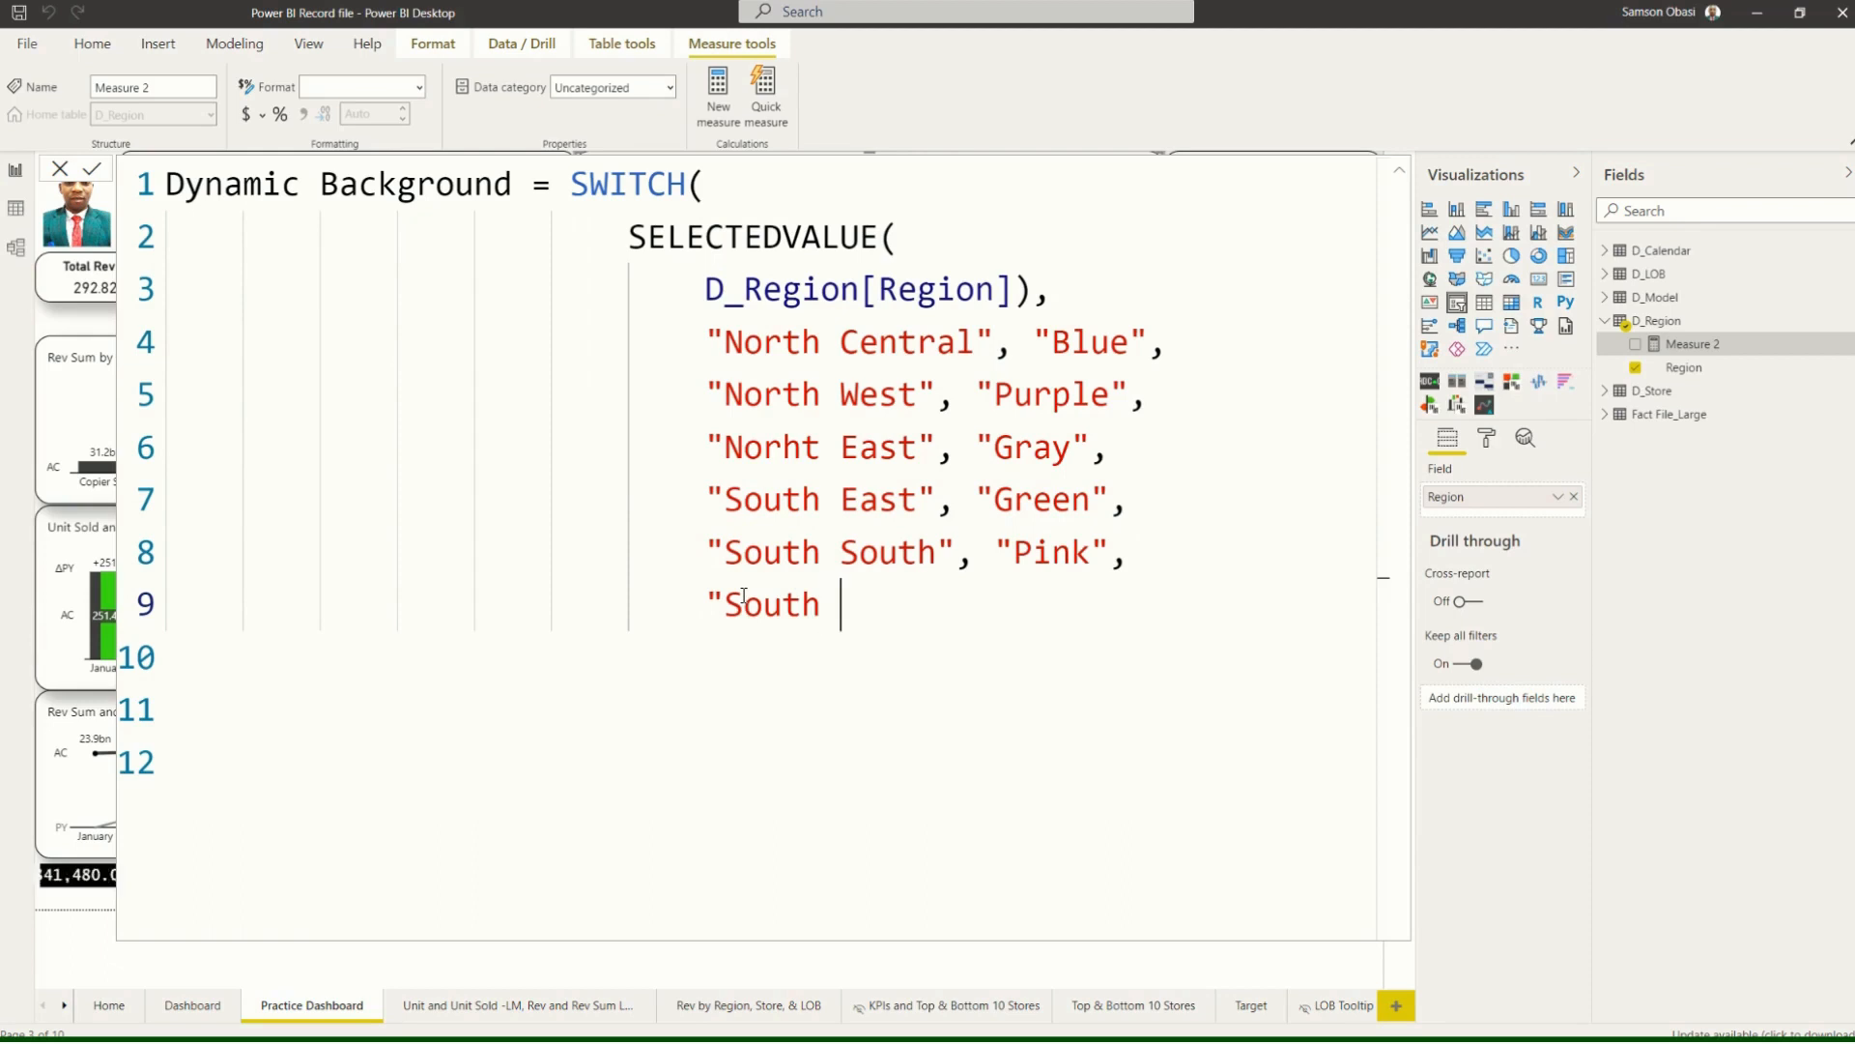
type("s")
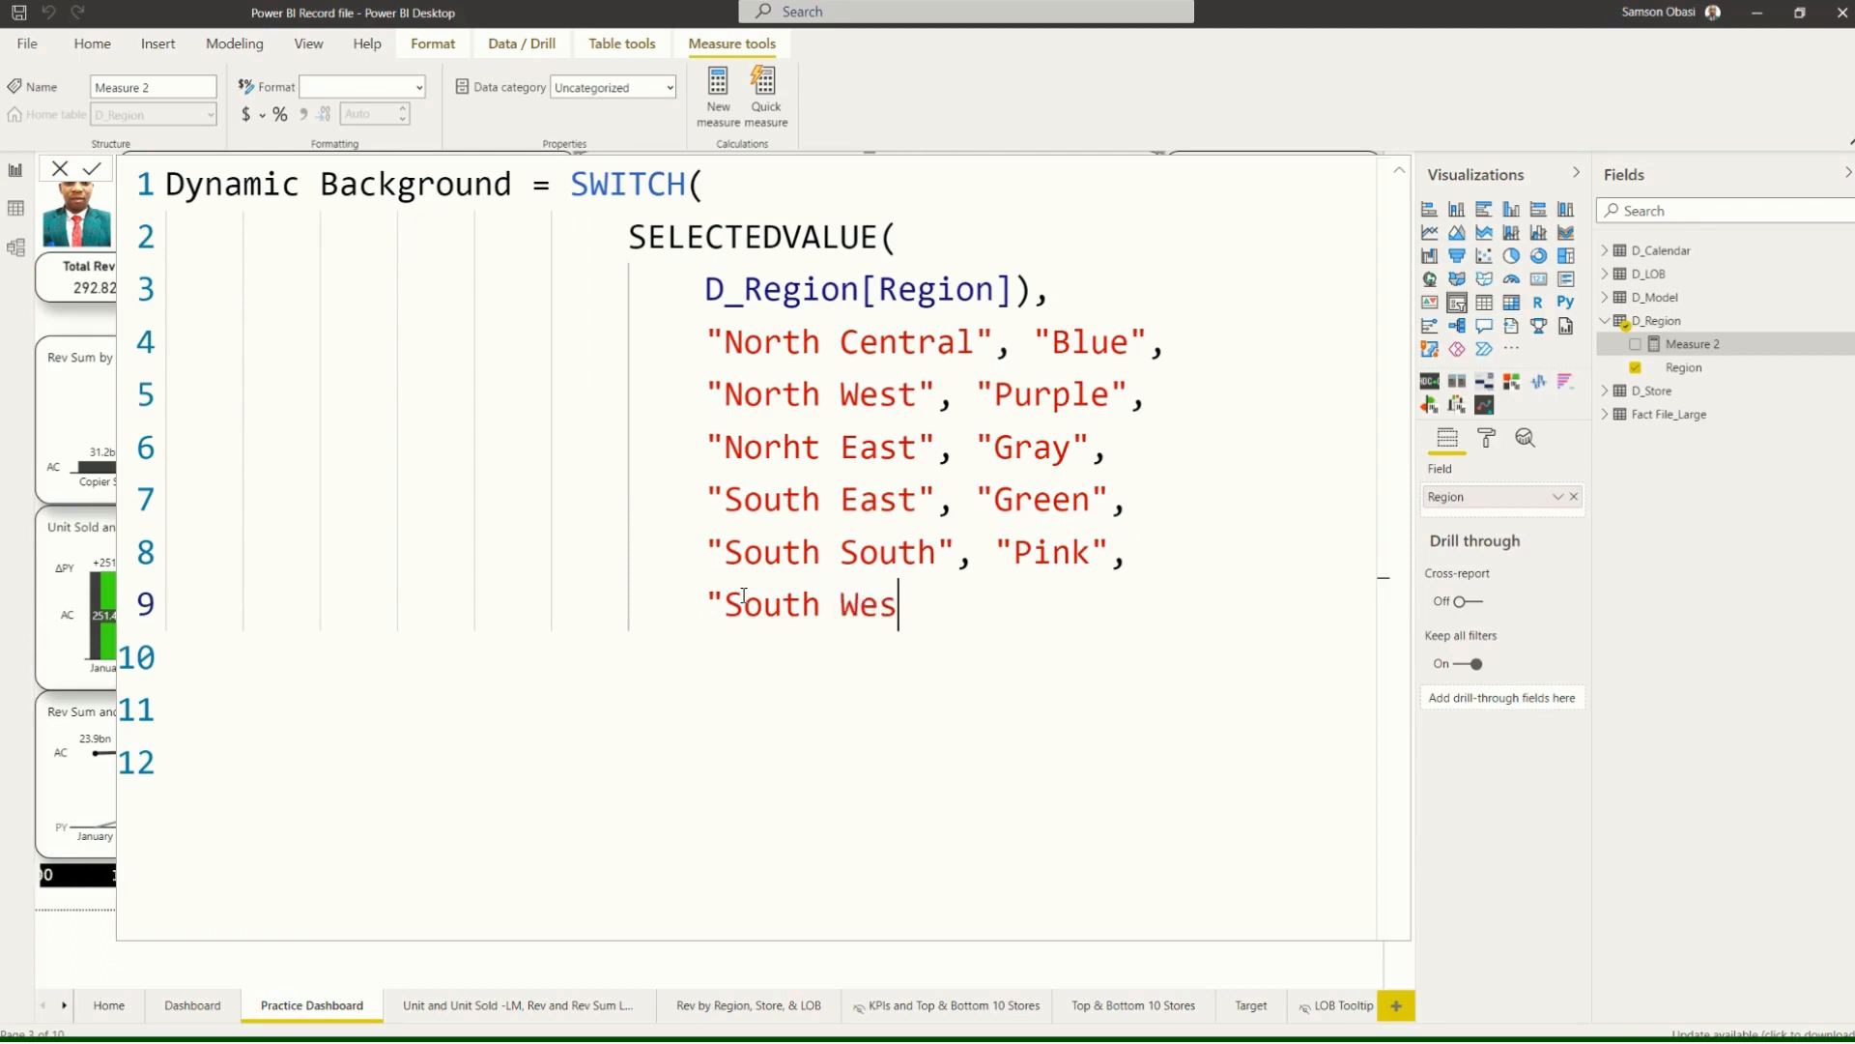
type("t\",")
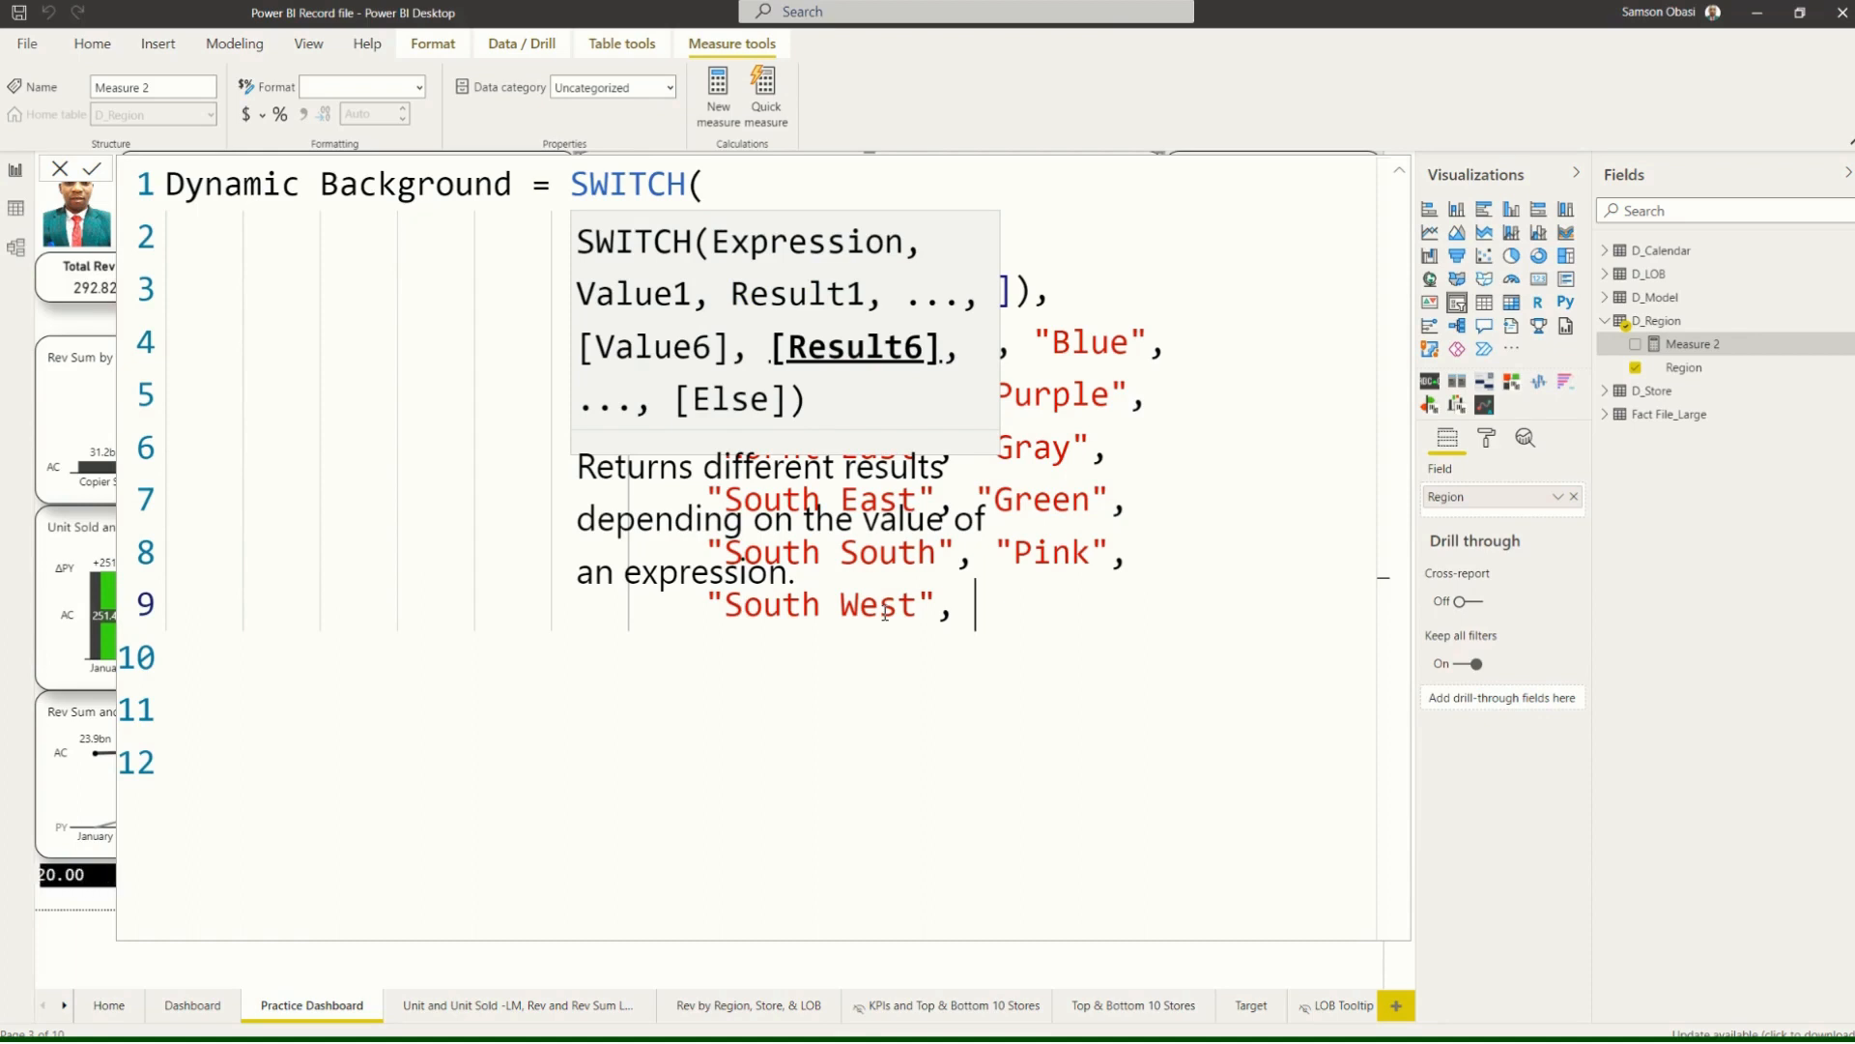
type("Blue")
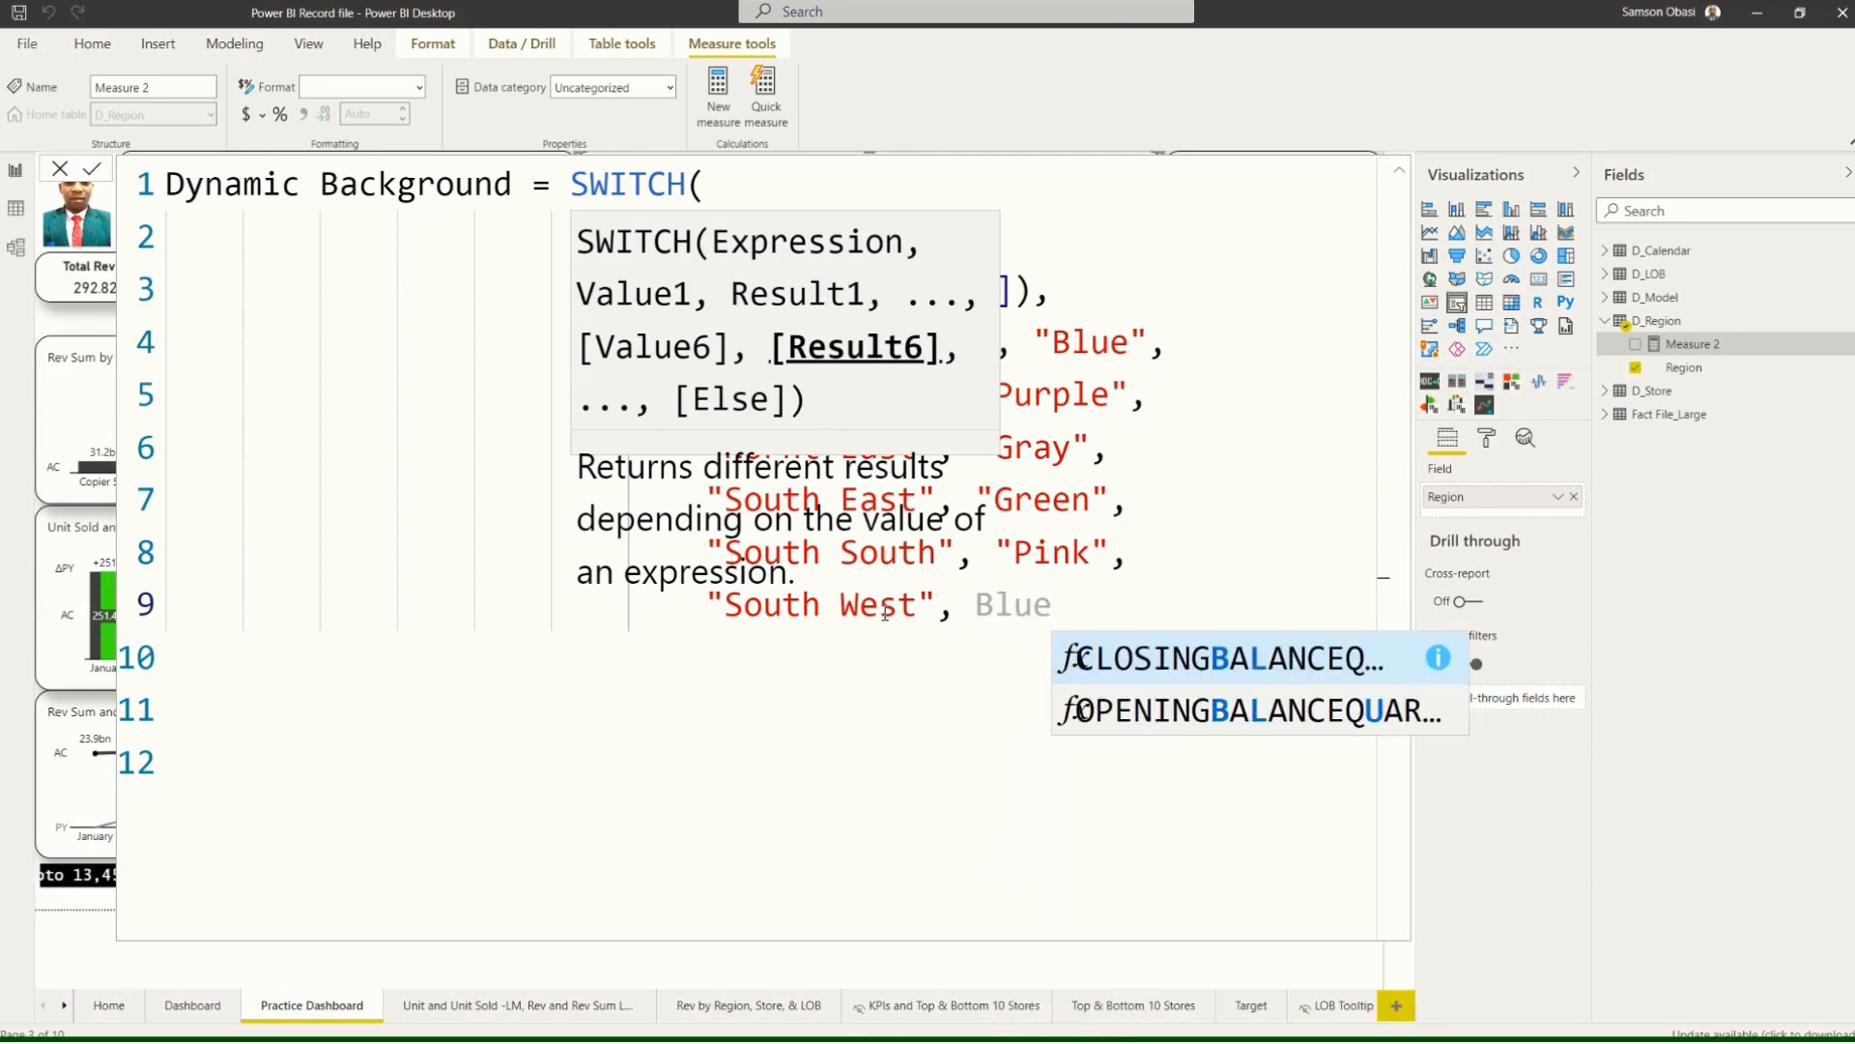
key("BackSpace")
key("BackSpace")
key("BackSpace")
key("BackSpace")
key("Escape")
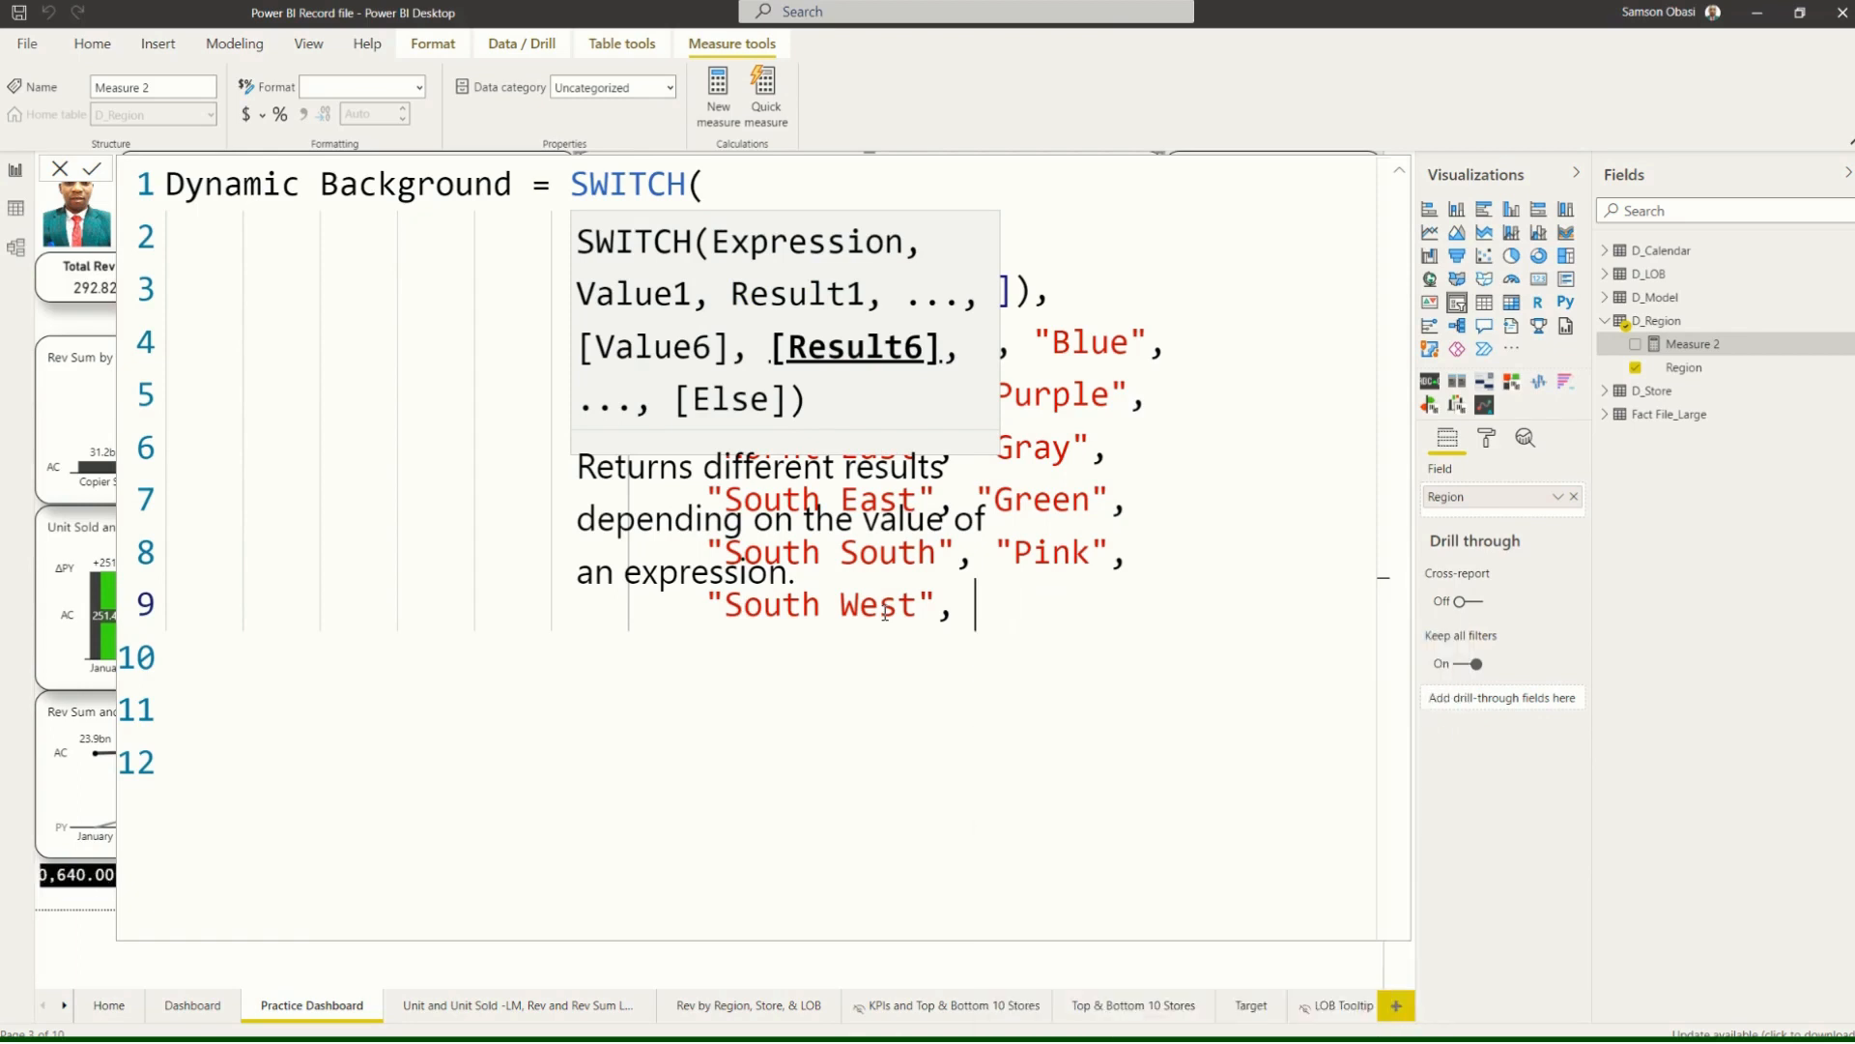
Enter "Blue" in quotes as the result for "South West" and close the SWITCH function with a parenthesis on a new line.
type("\"B")
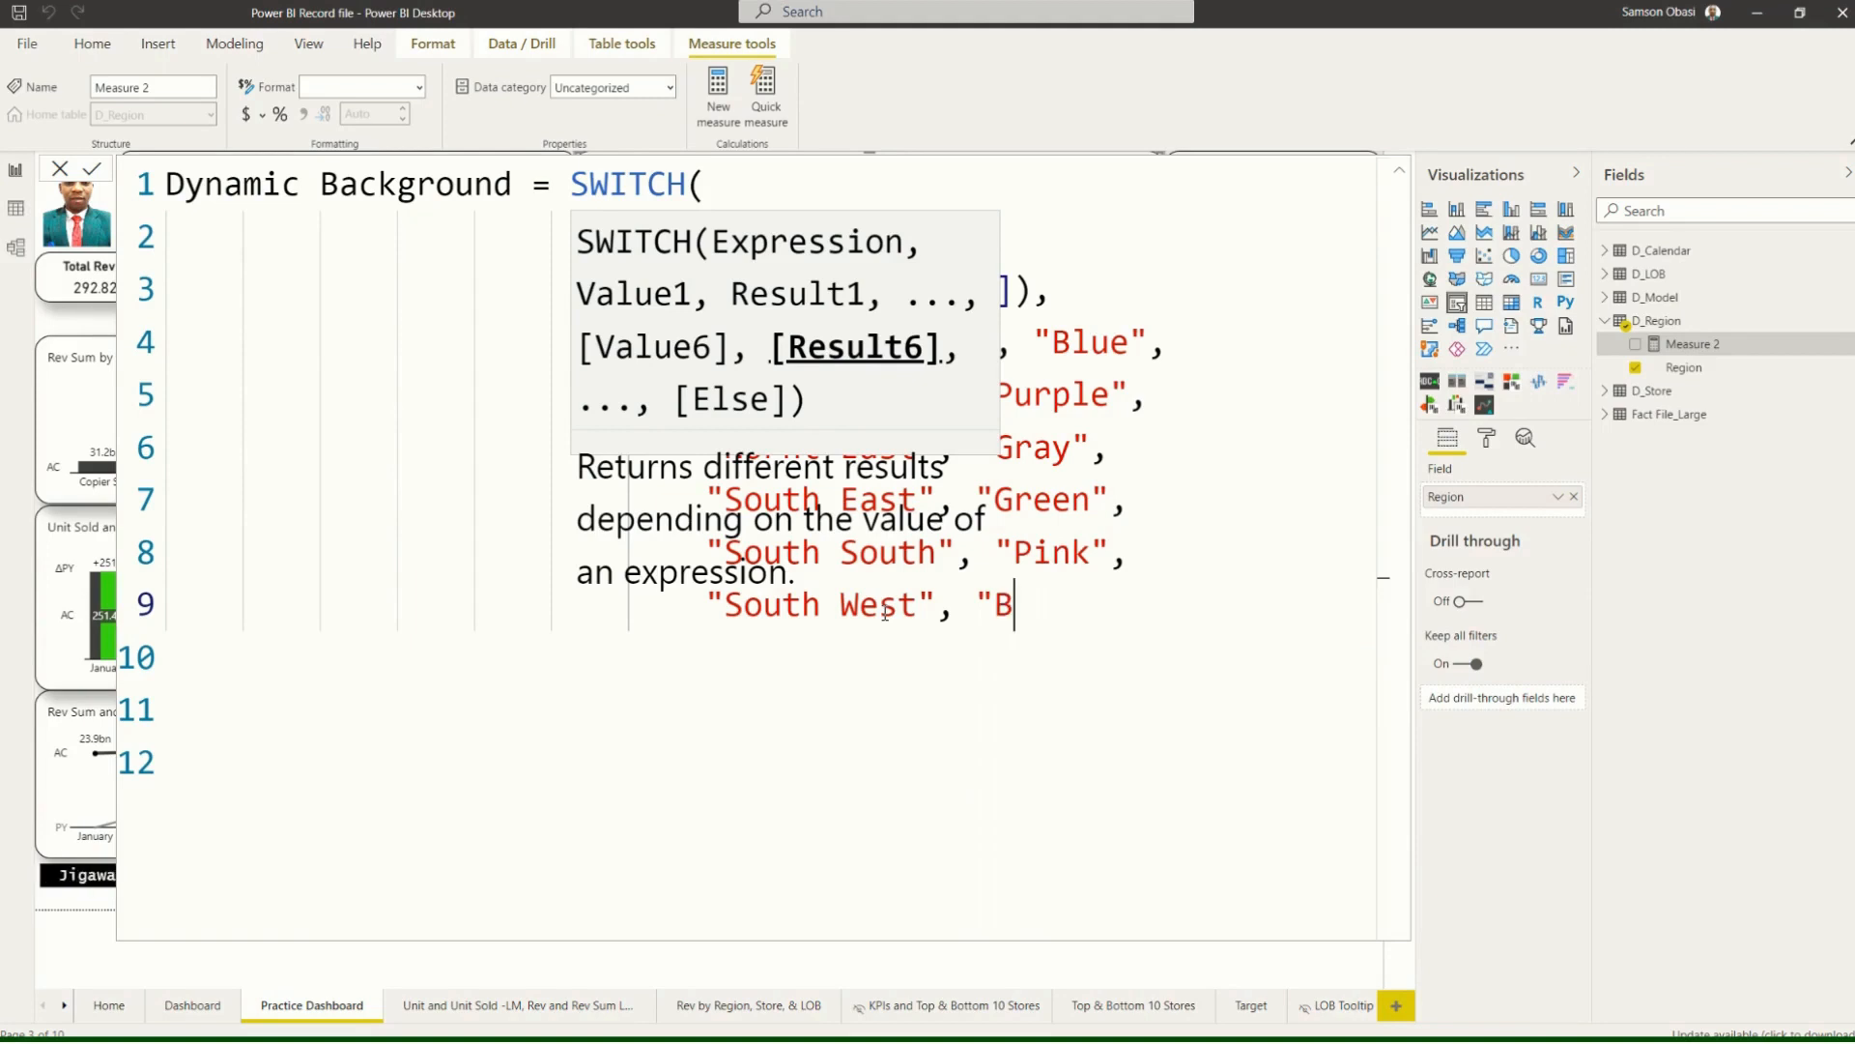
type("lue")
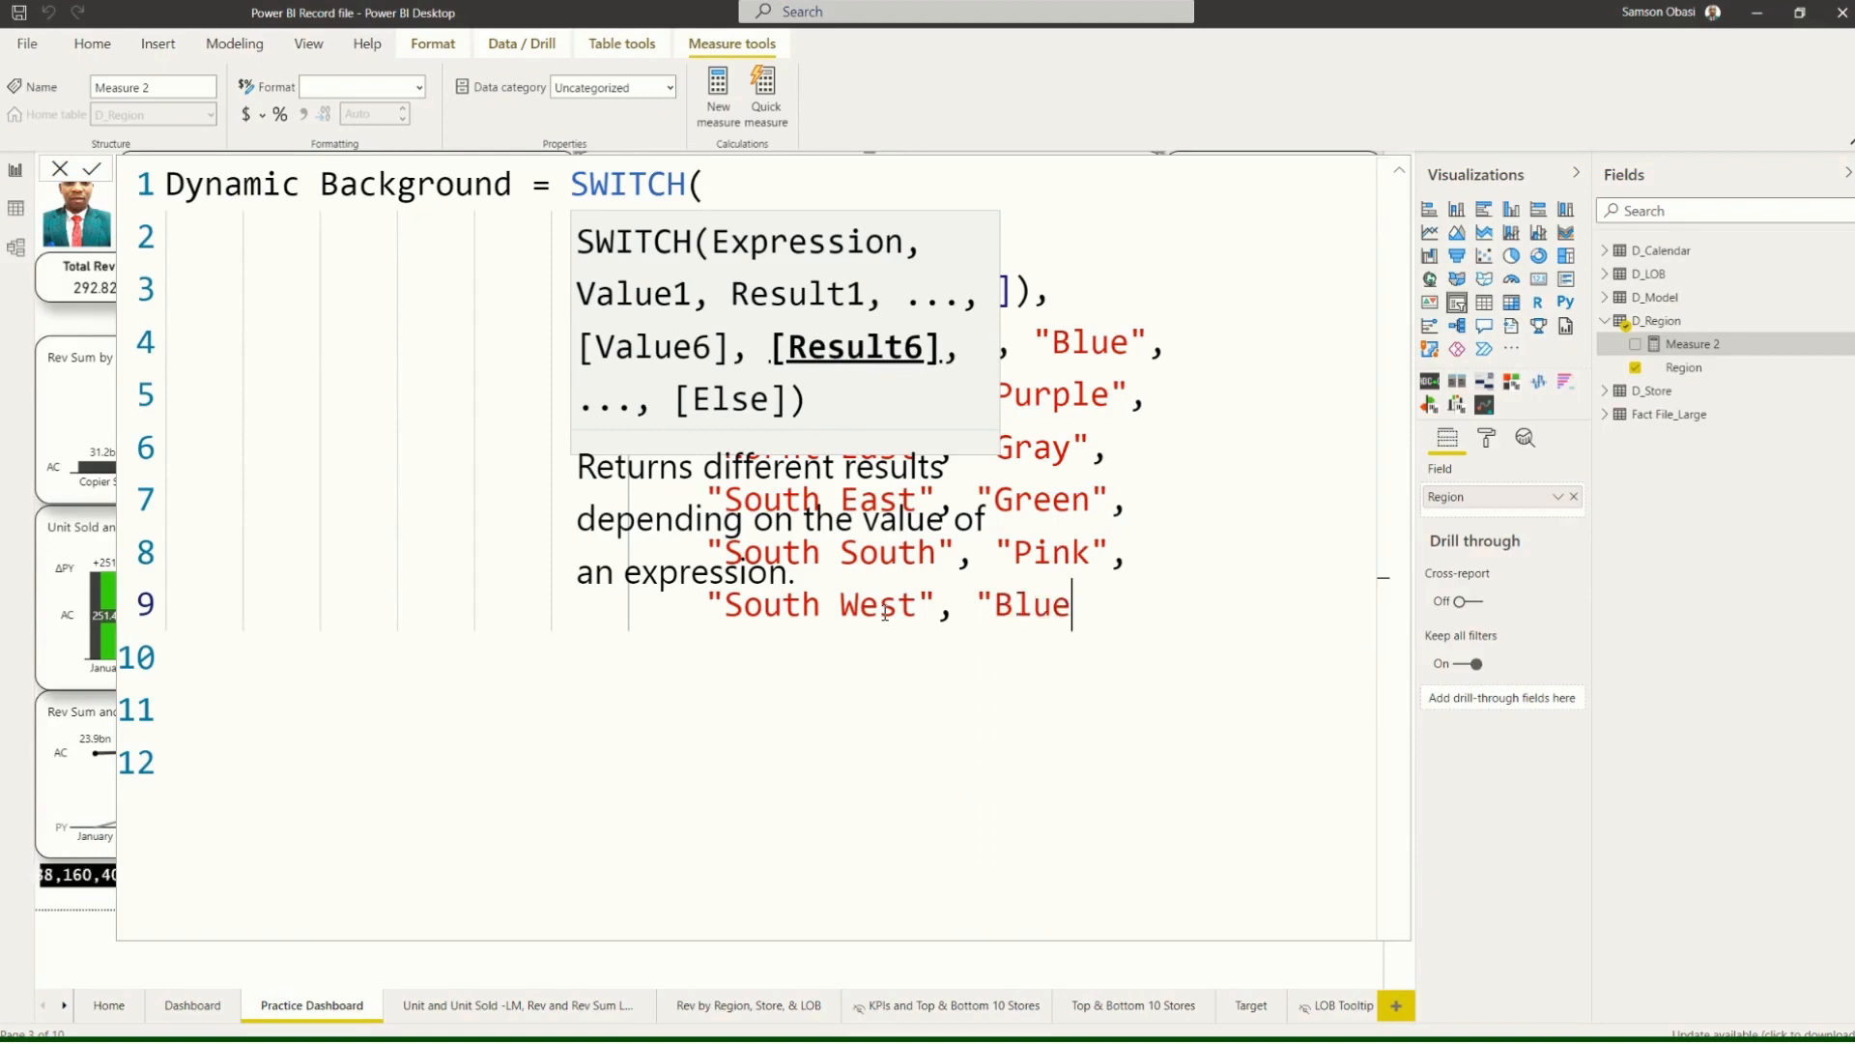
type("\"")
key("Return")
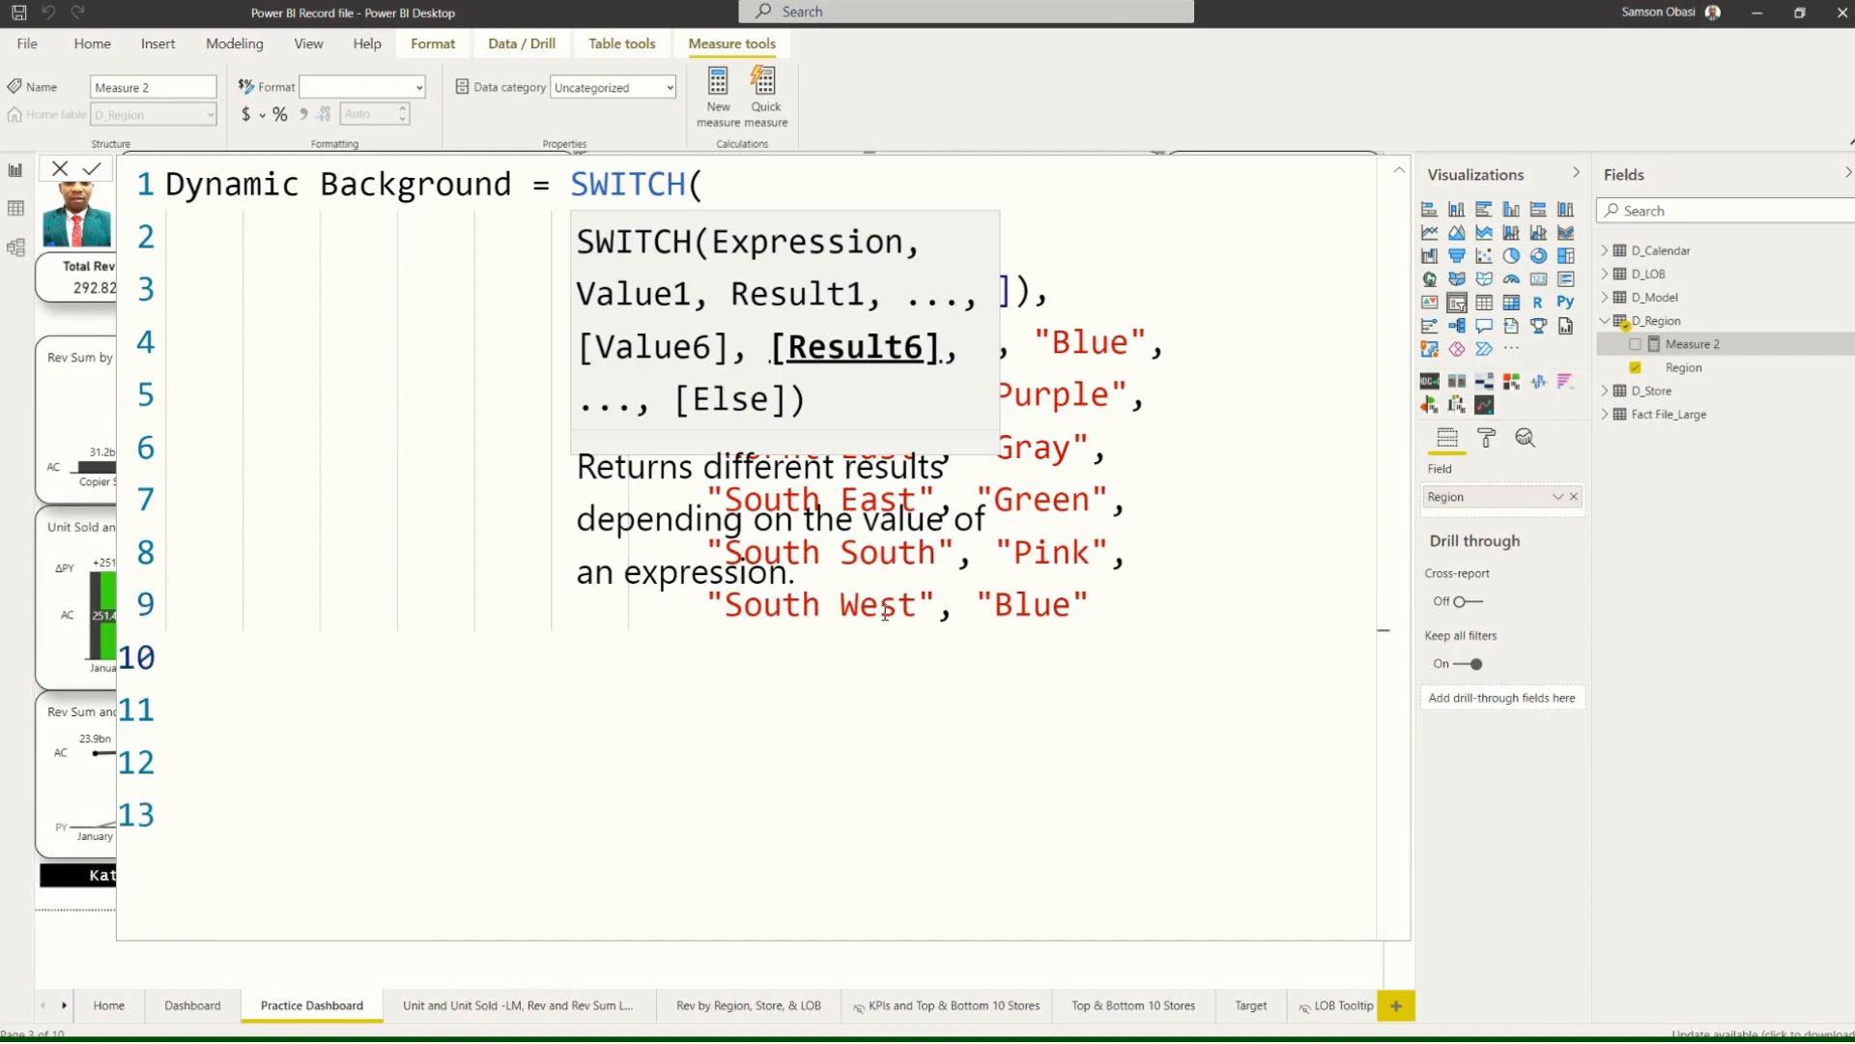
type(")")
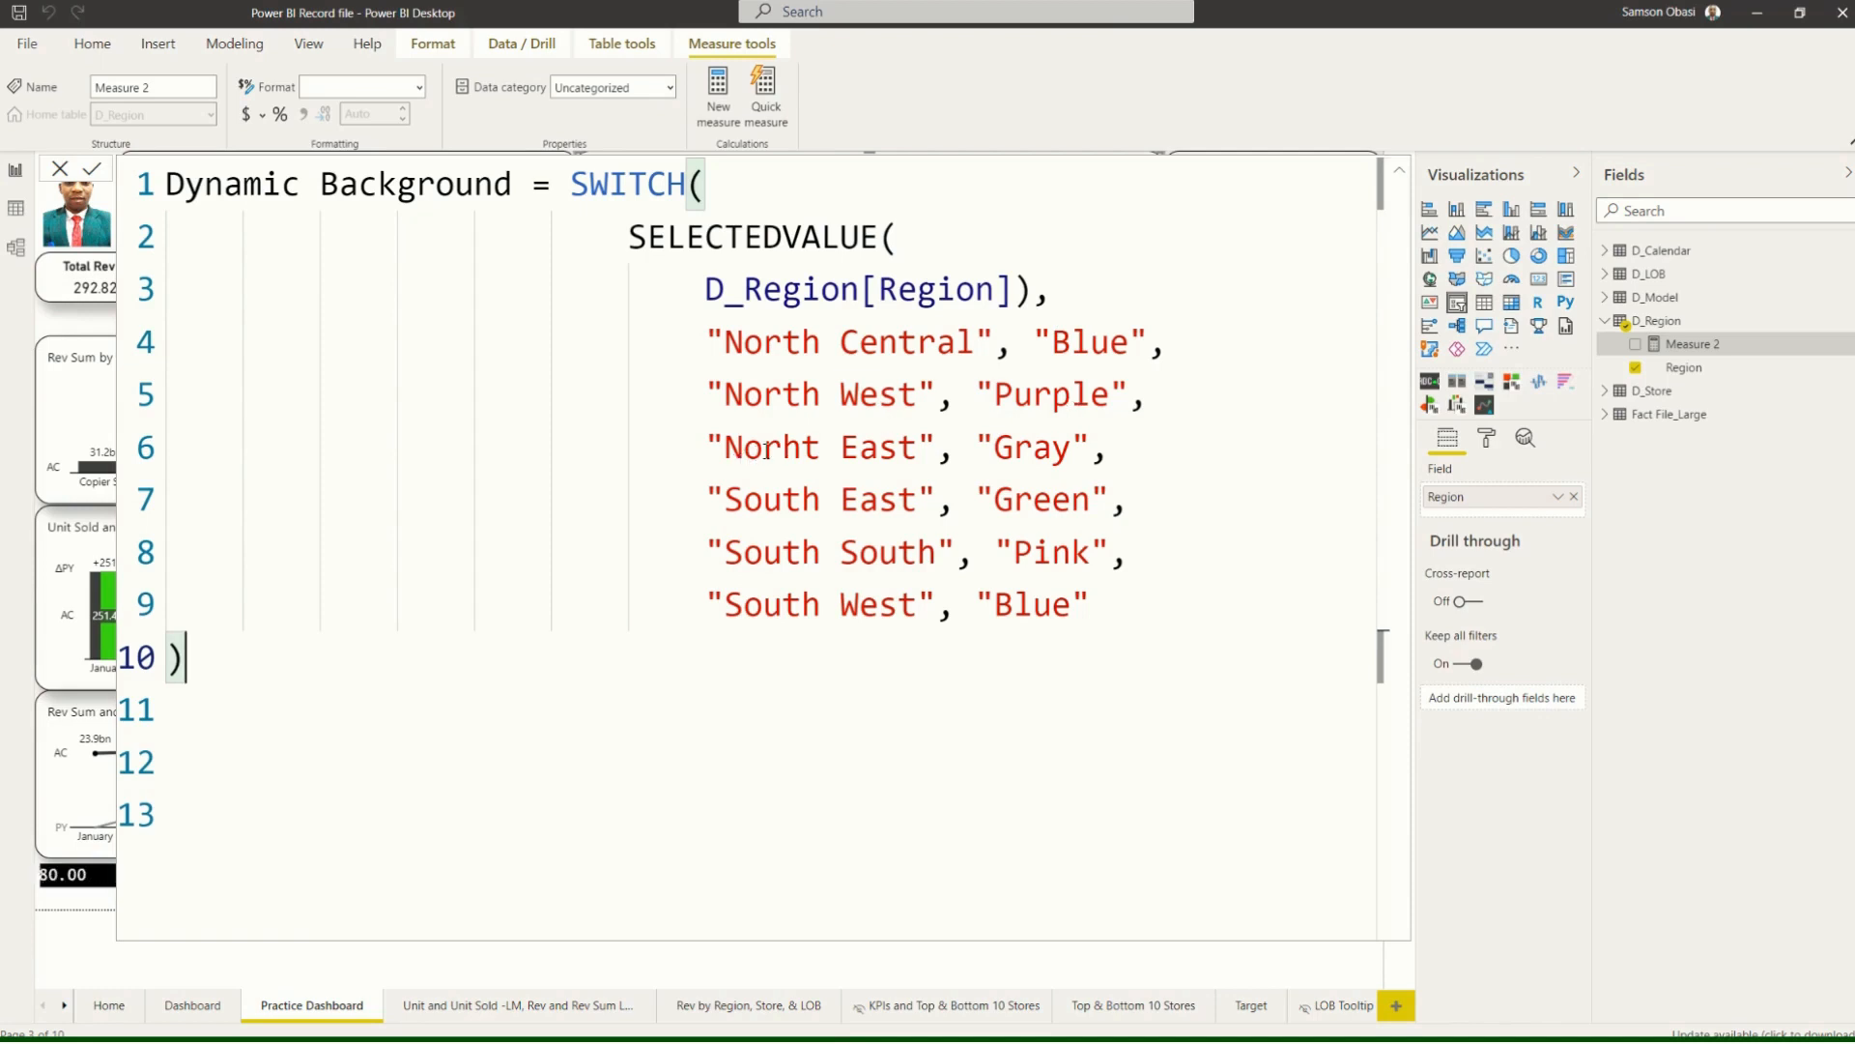
Correct the misspelled "Norht East" value to "North East" and try to commit the measure.
double_click(814, 448)
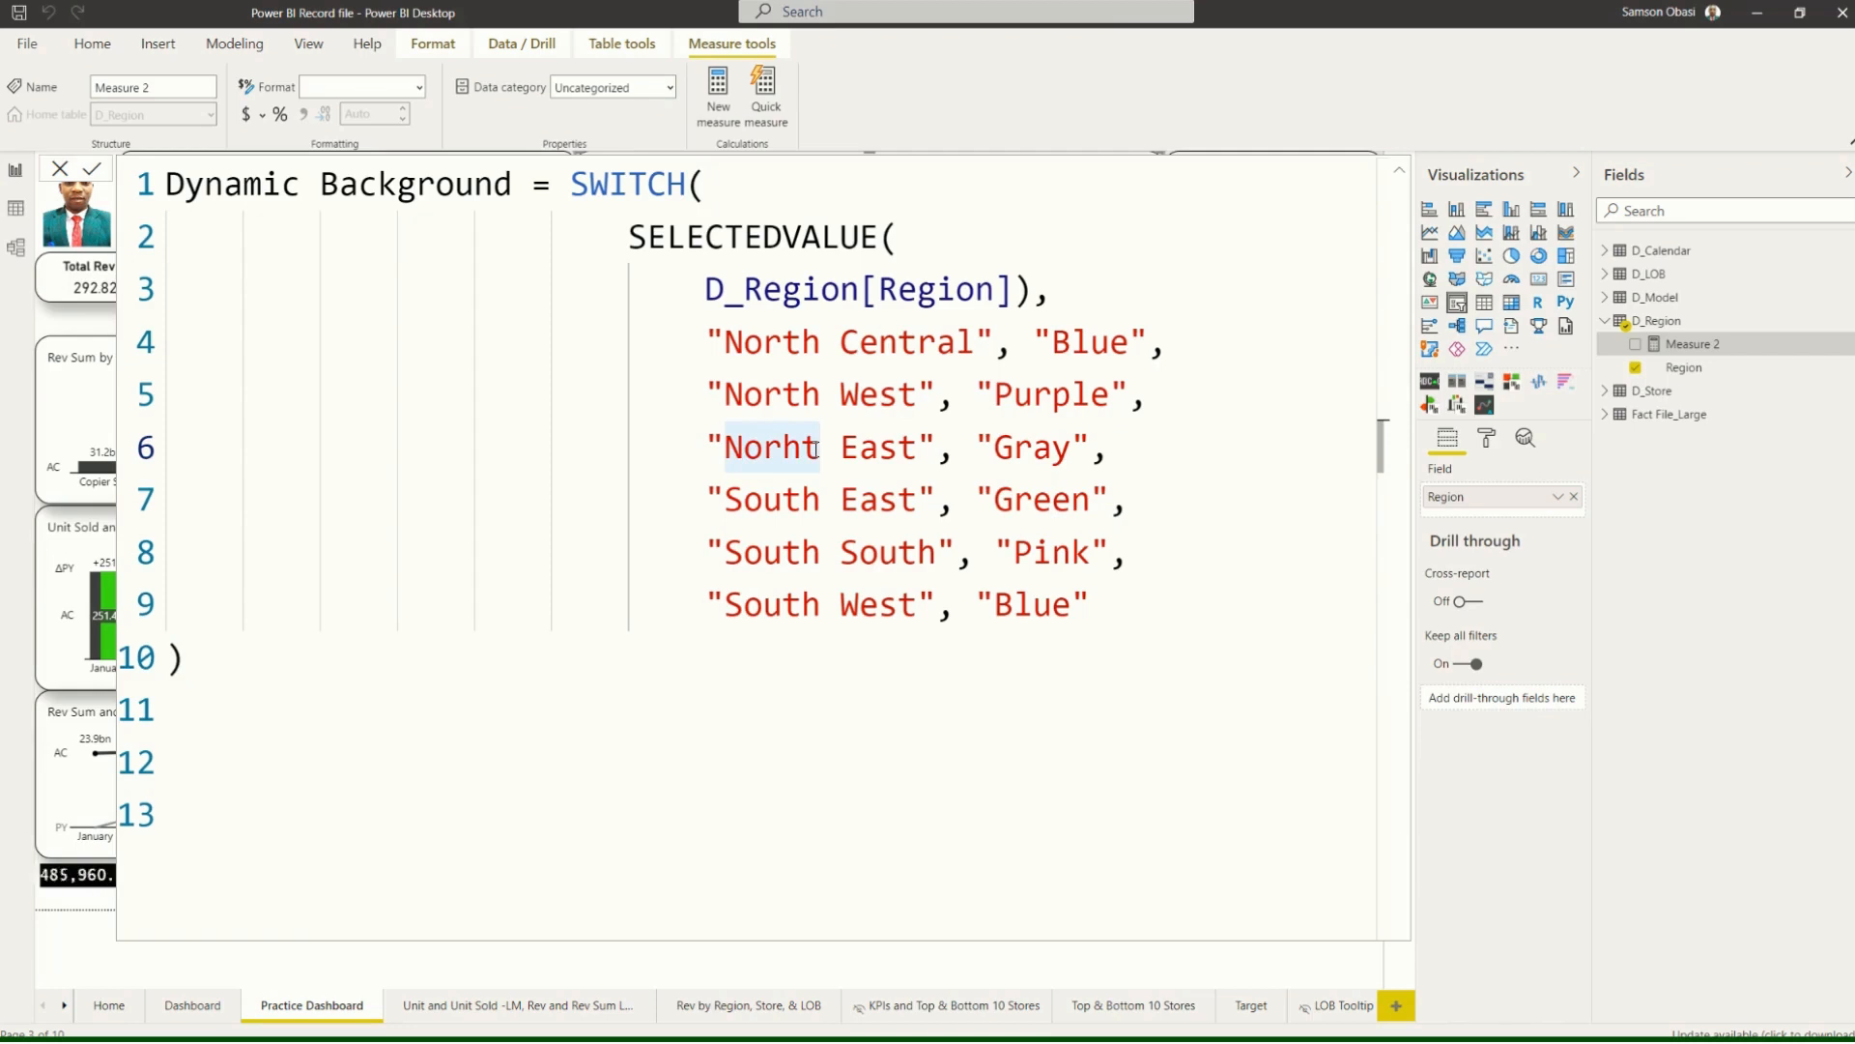
left_click(815, 448)
key("BackSpace")
key("BackSpace")
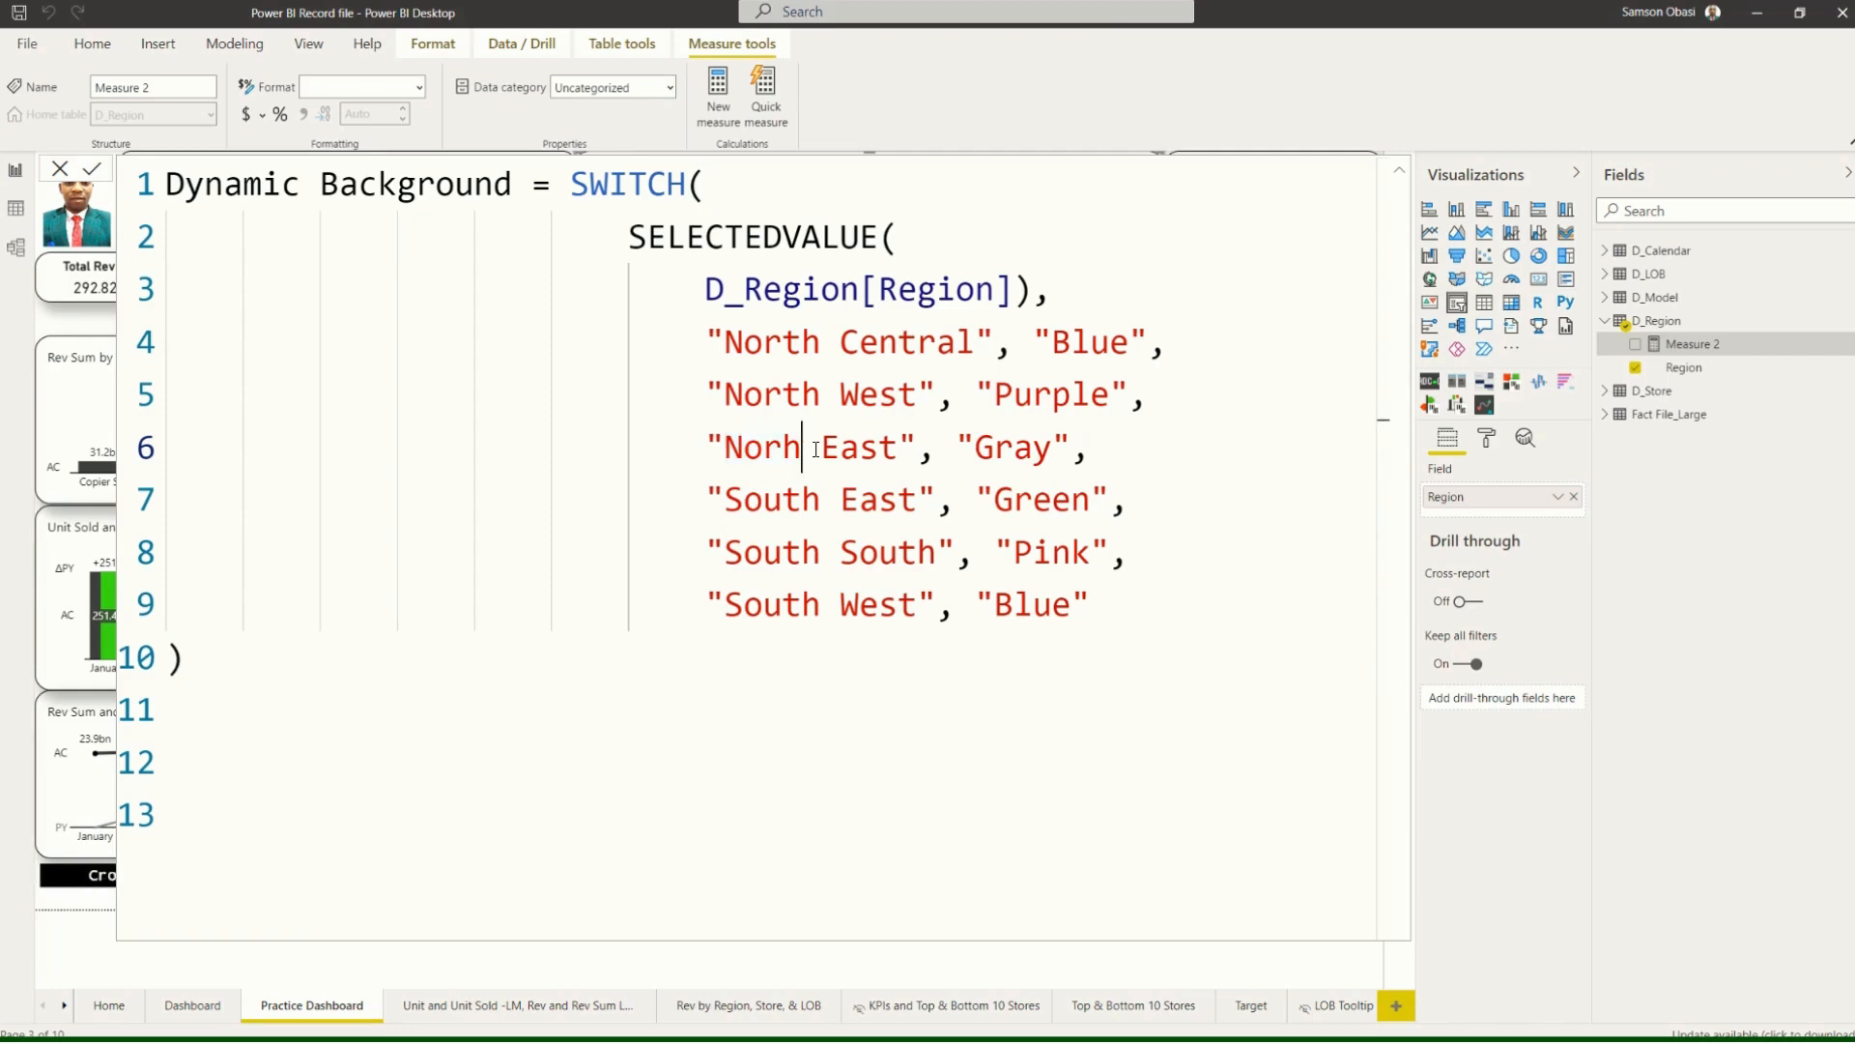
type("th")
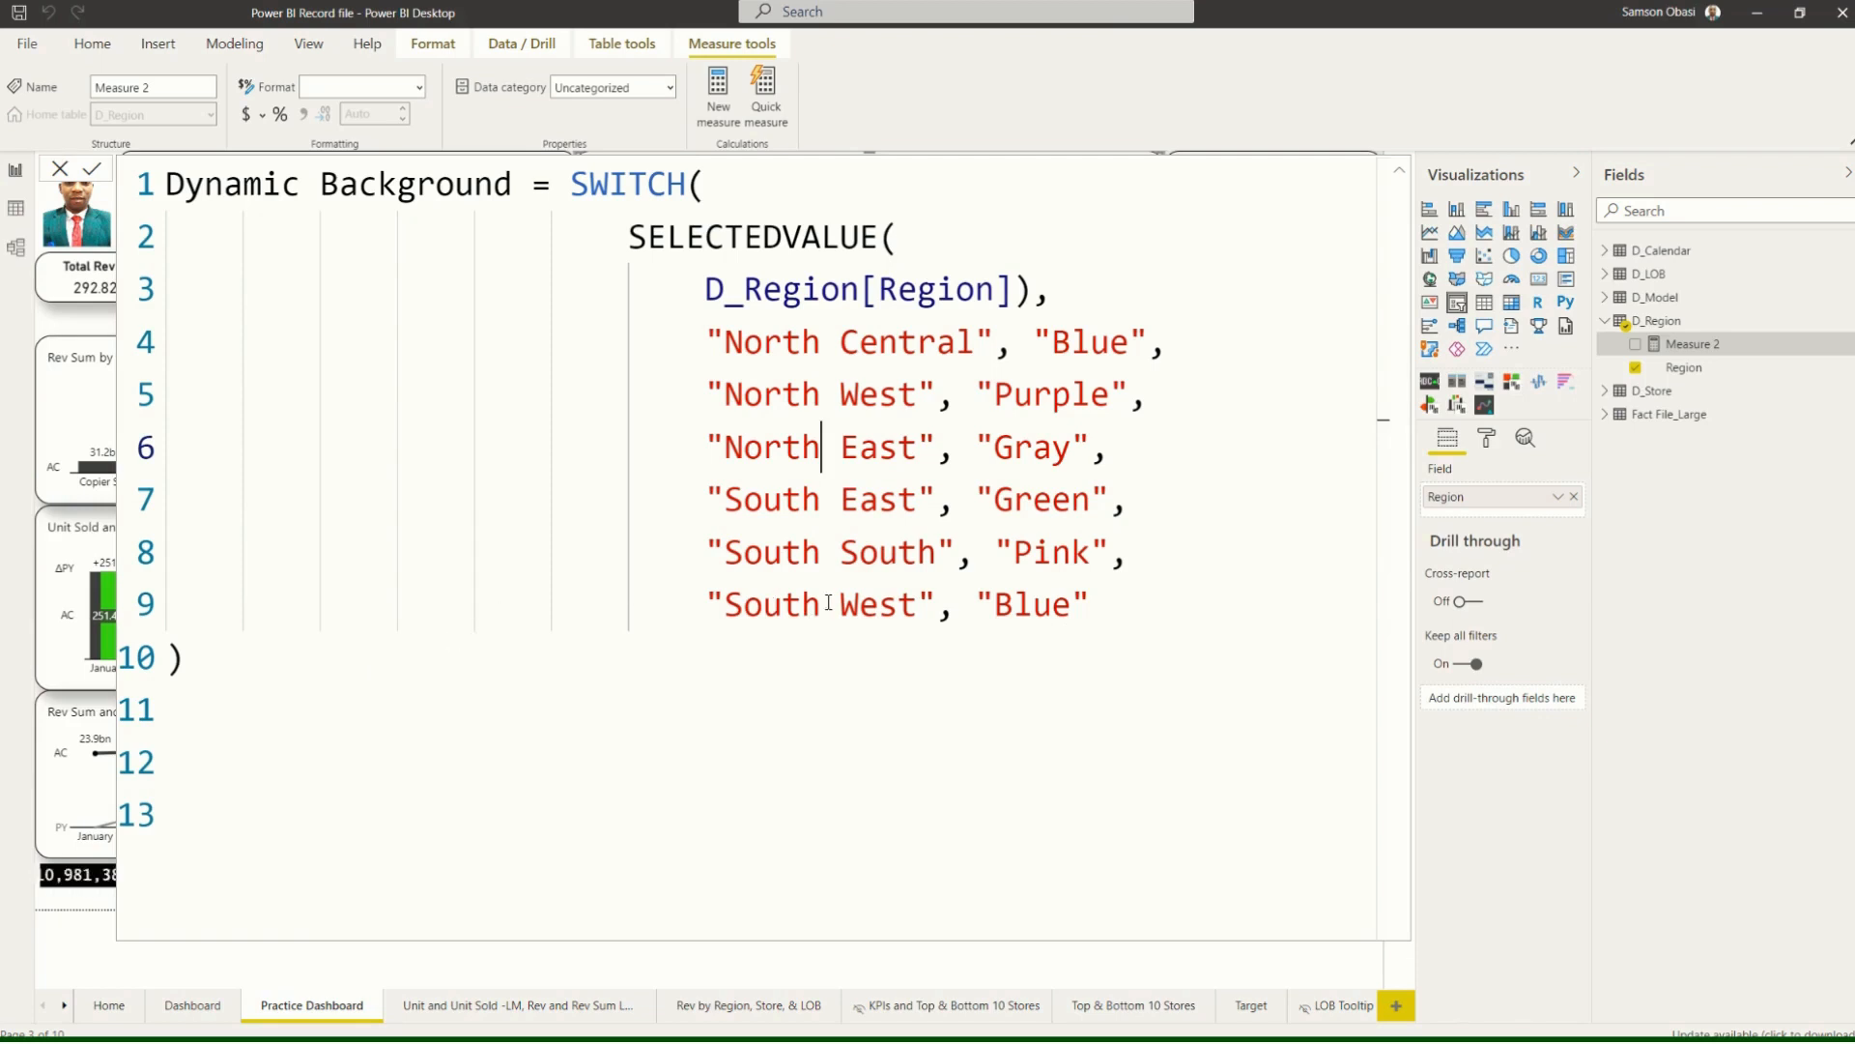
left_click(1190, 663)
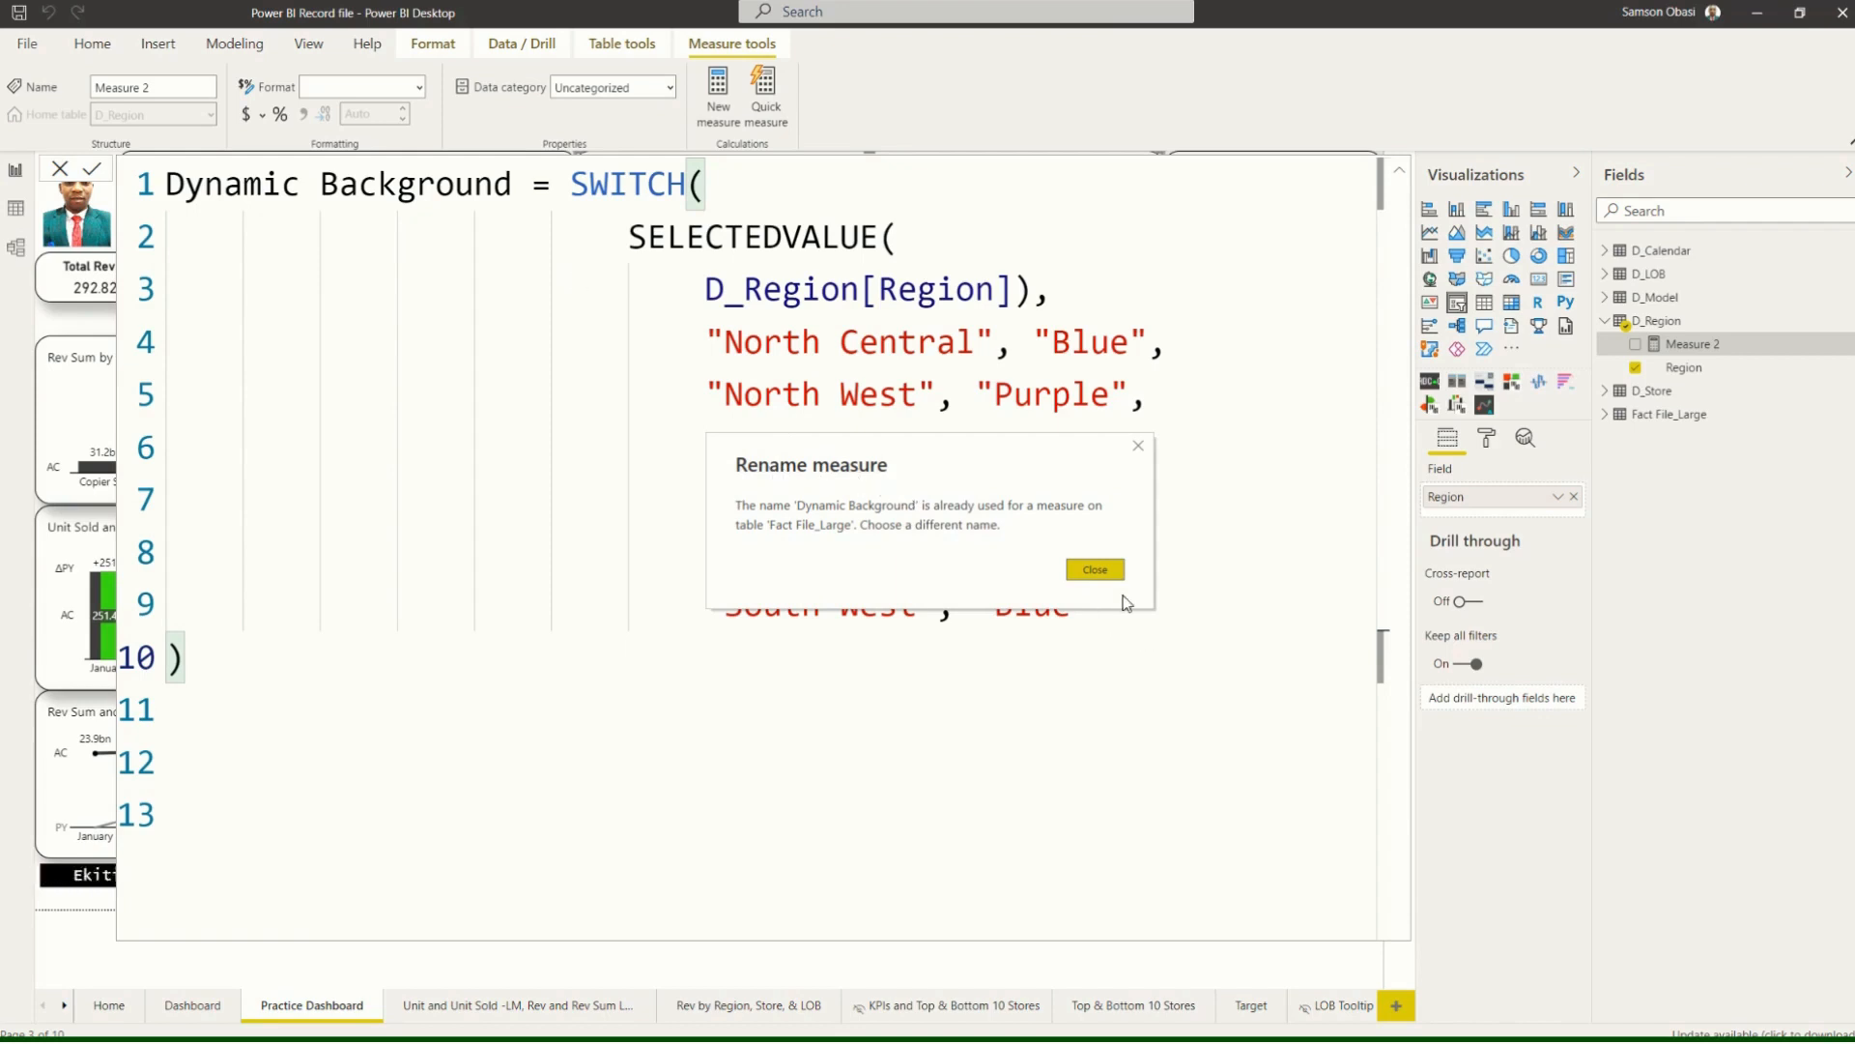
left_click(1140, 449)
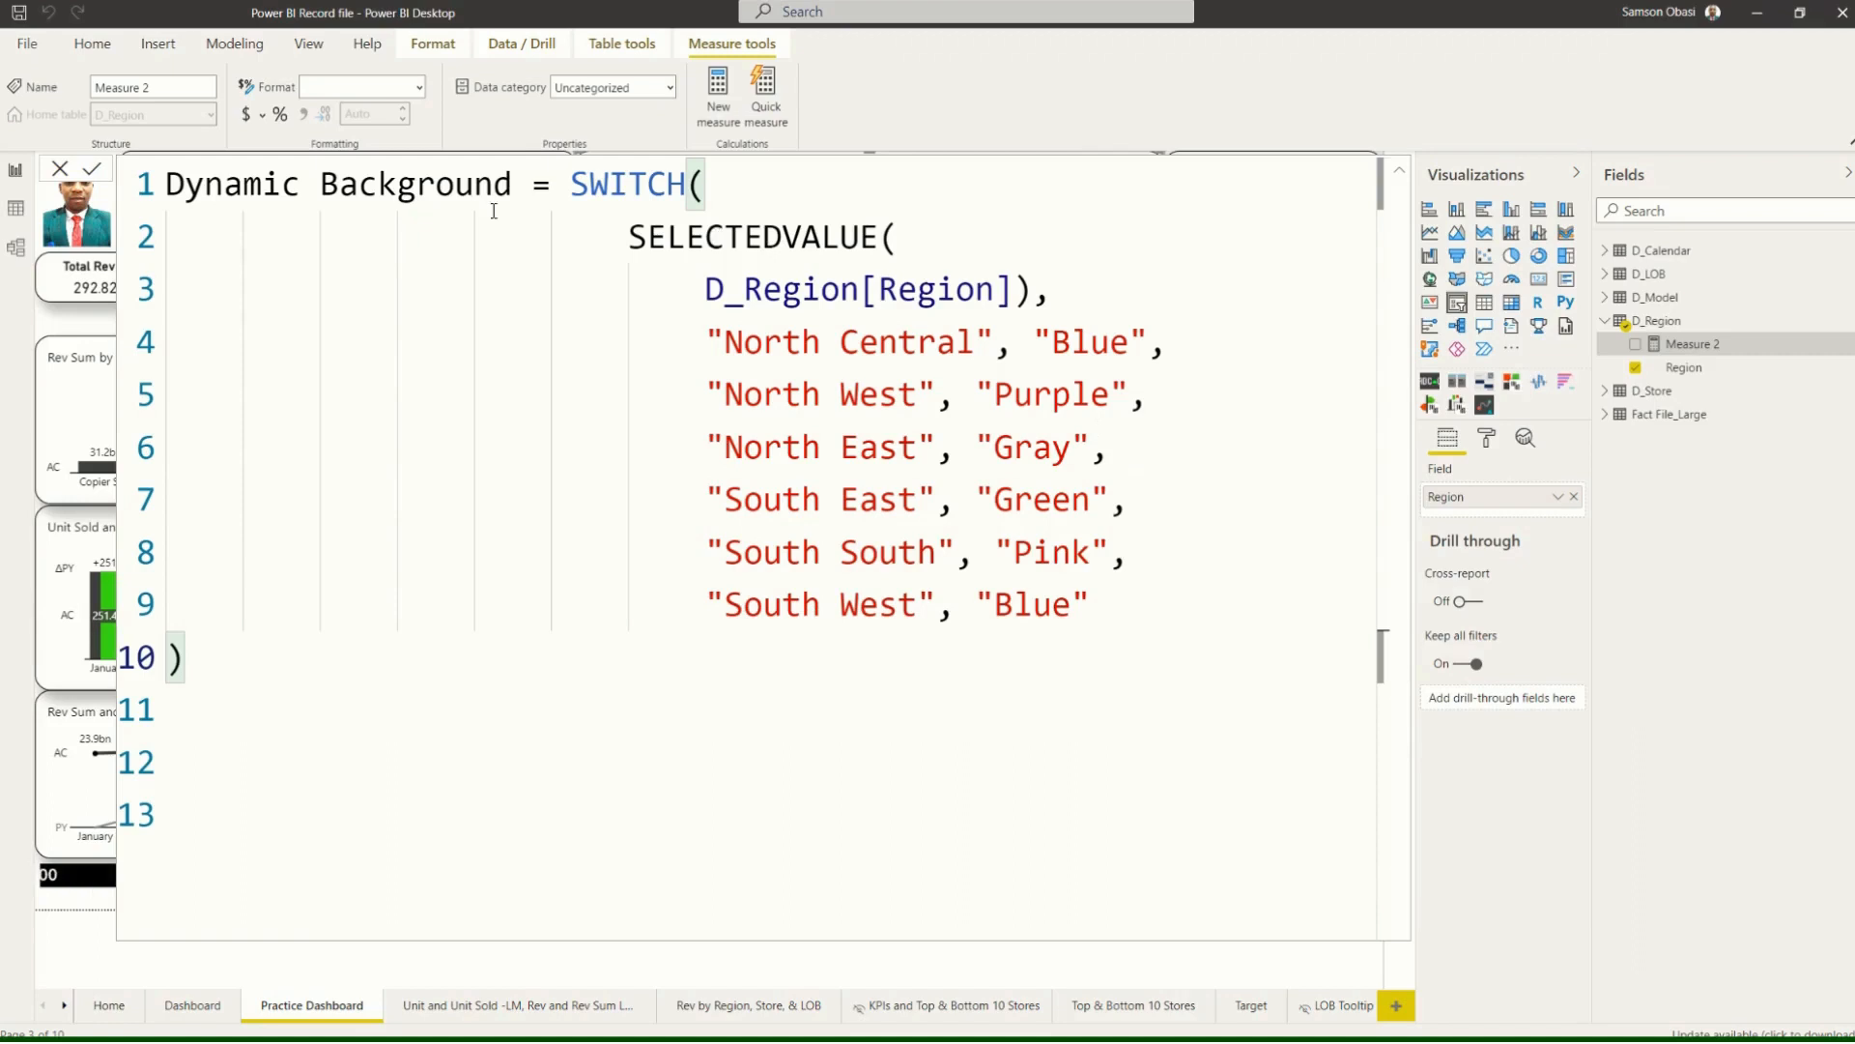
left_click(516, 182)
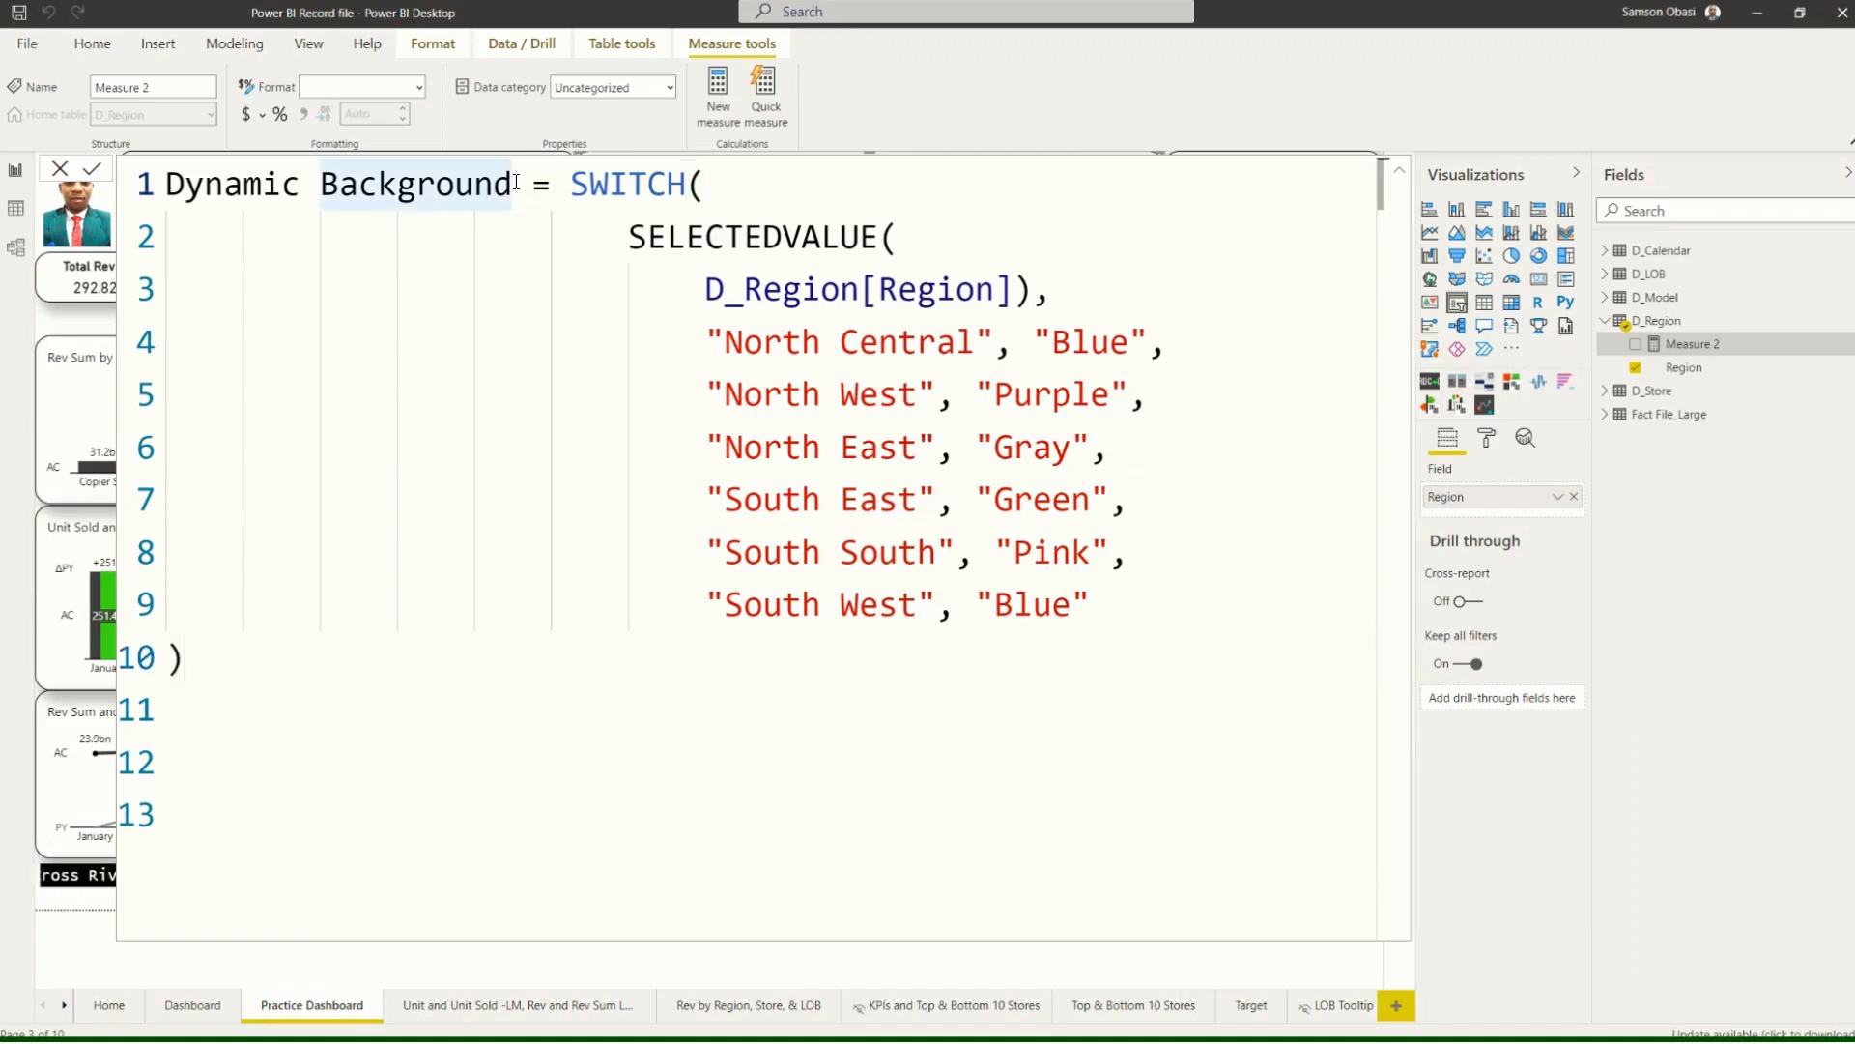
type("_")
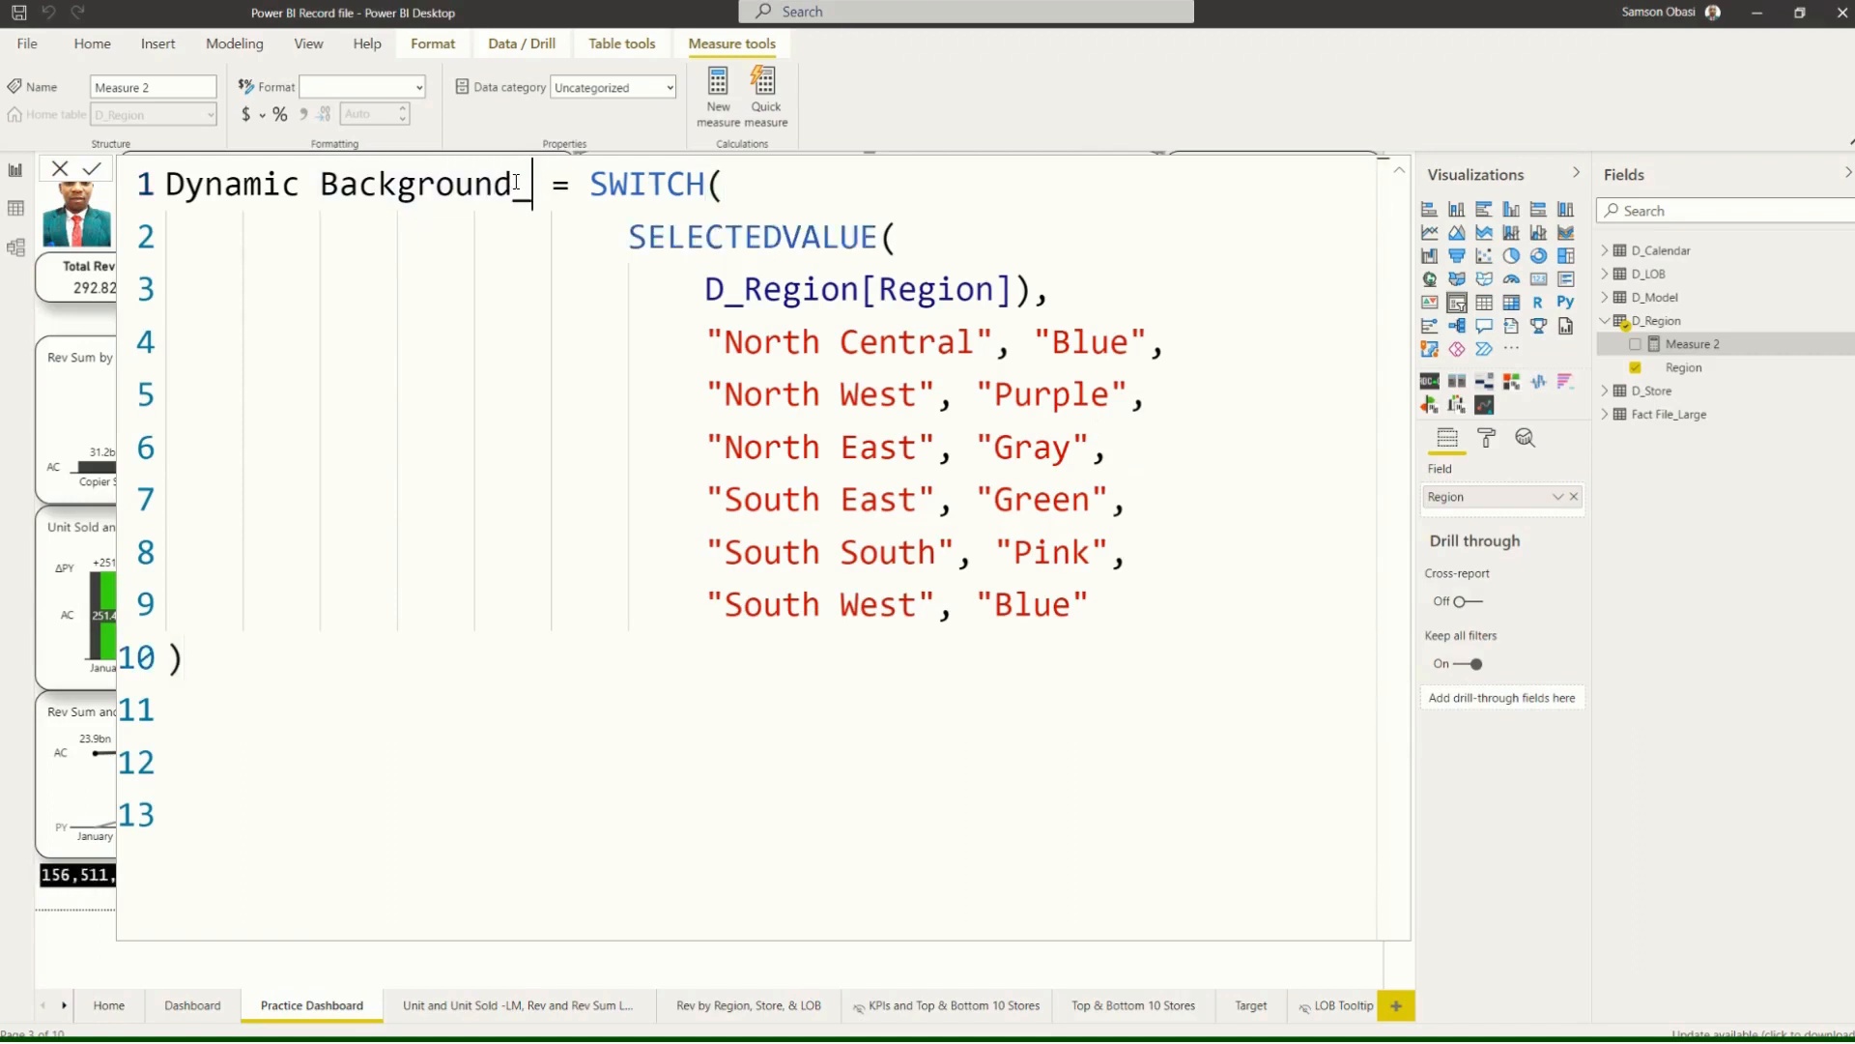
key("BackSpace")
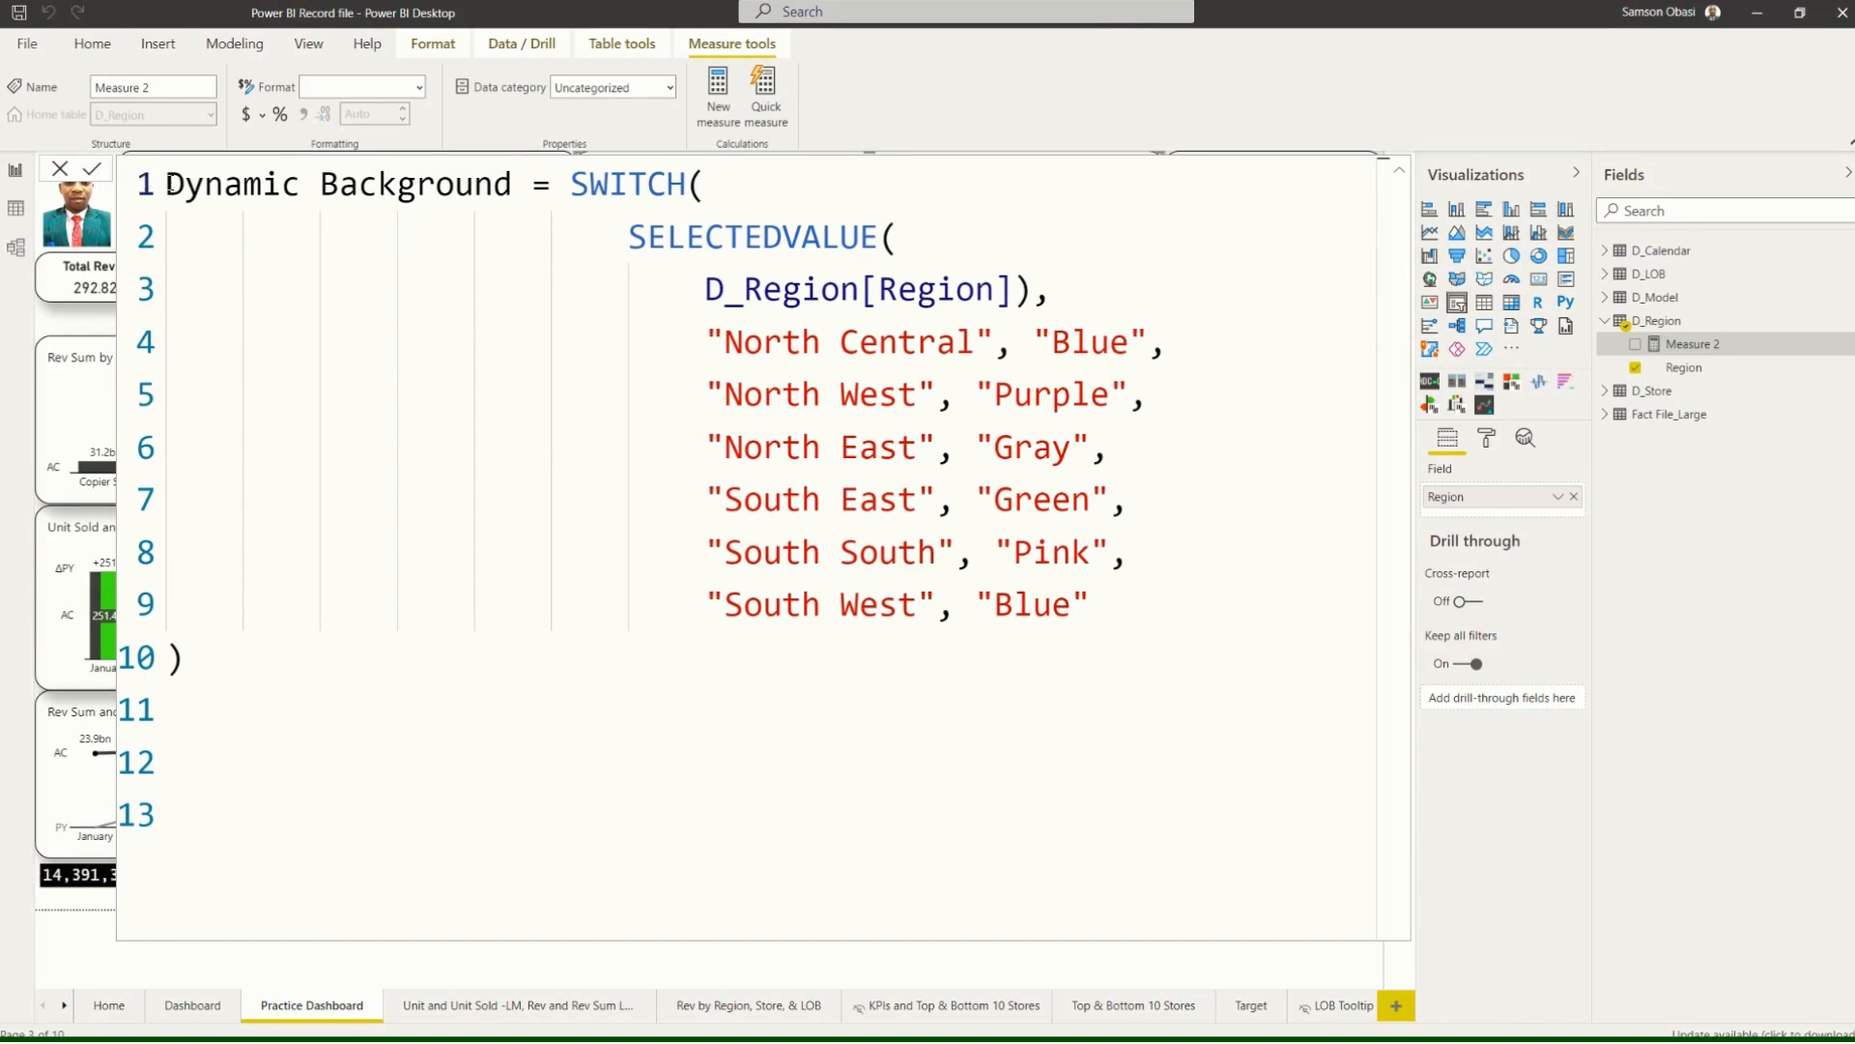
Rename the measure to Test Dynamic Background in its formula and commit it.
left_click(166, 183)
type("Te")
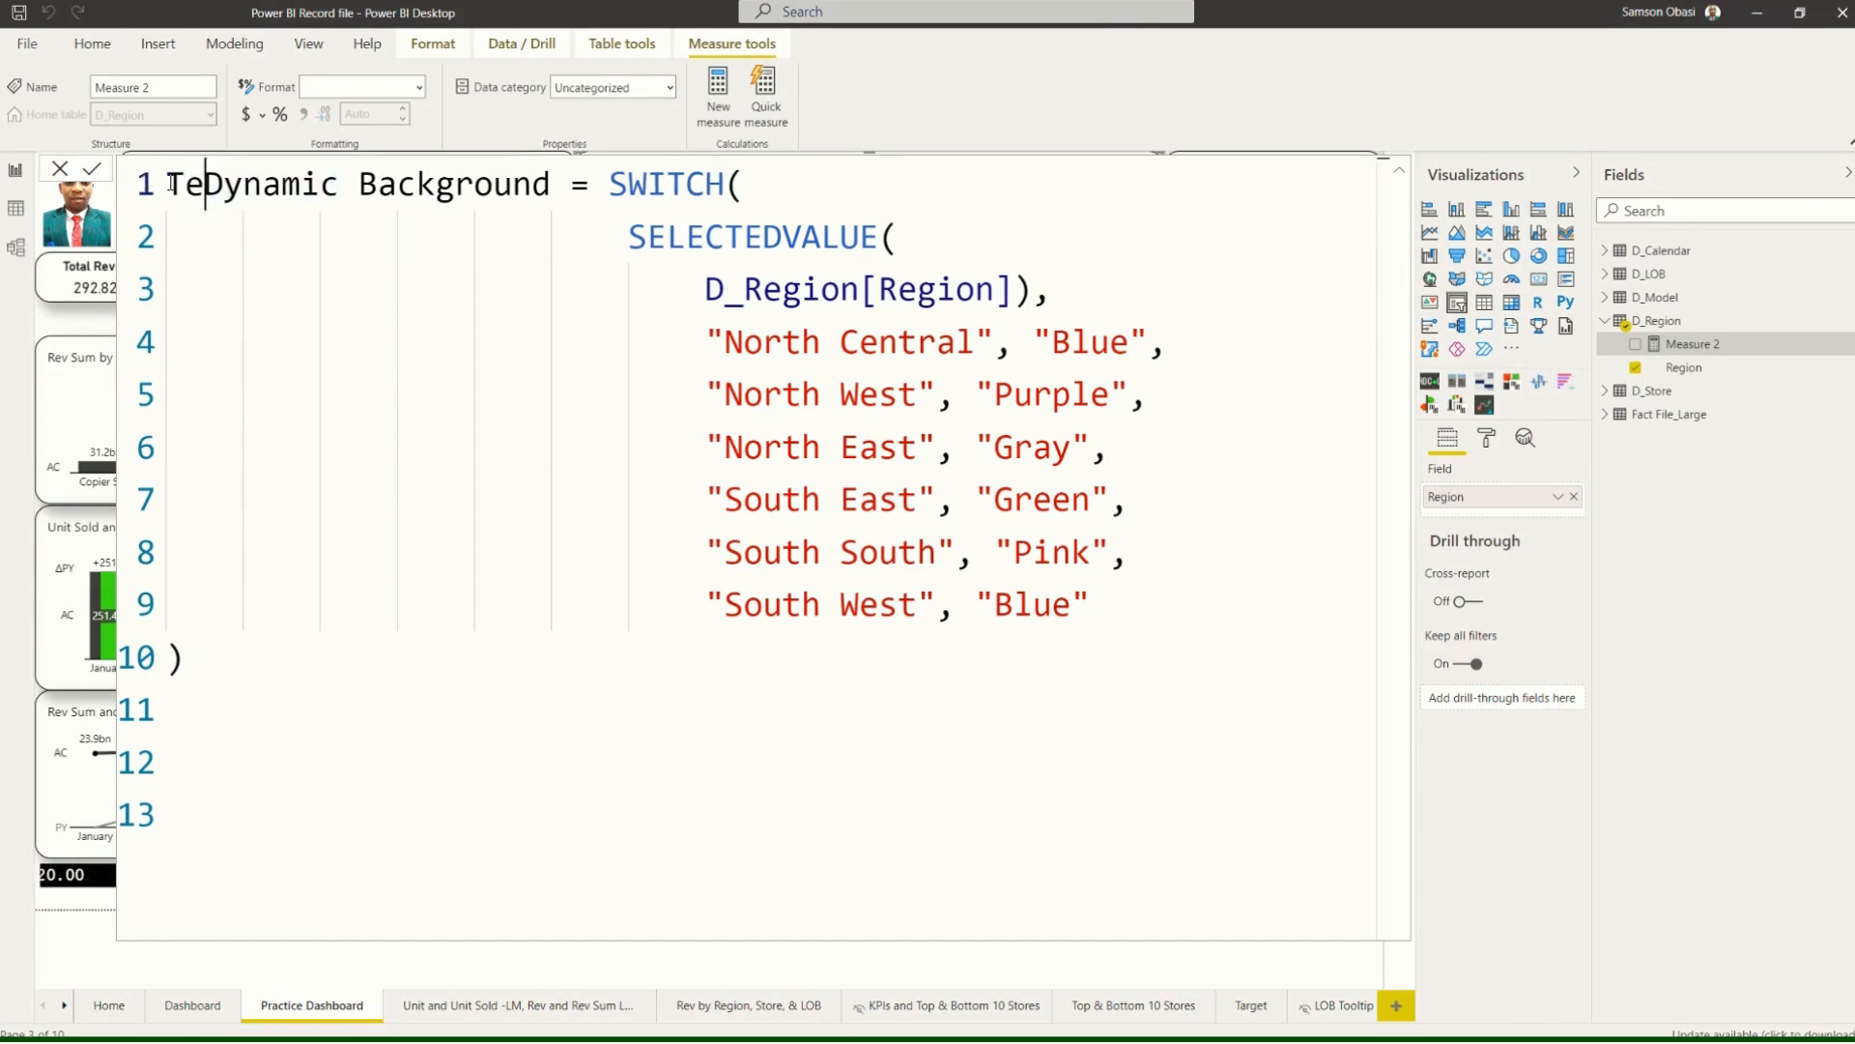
type("st")
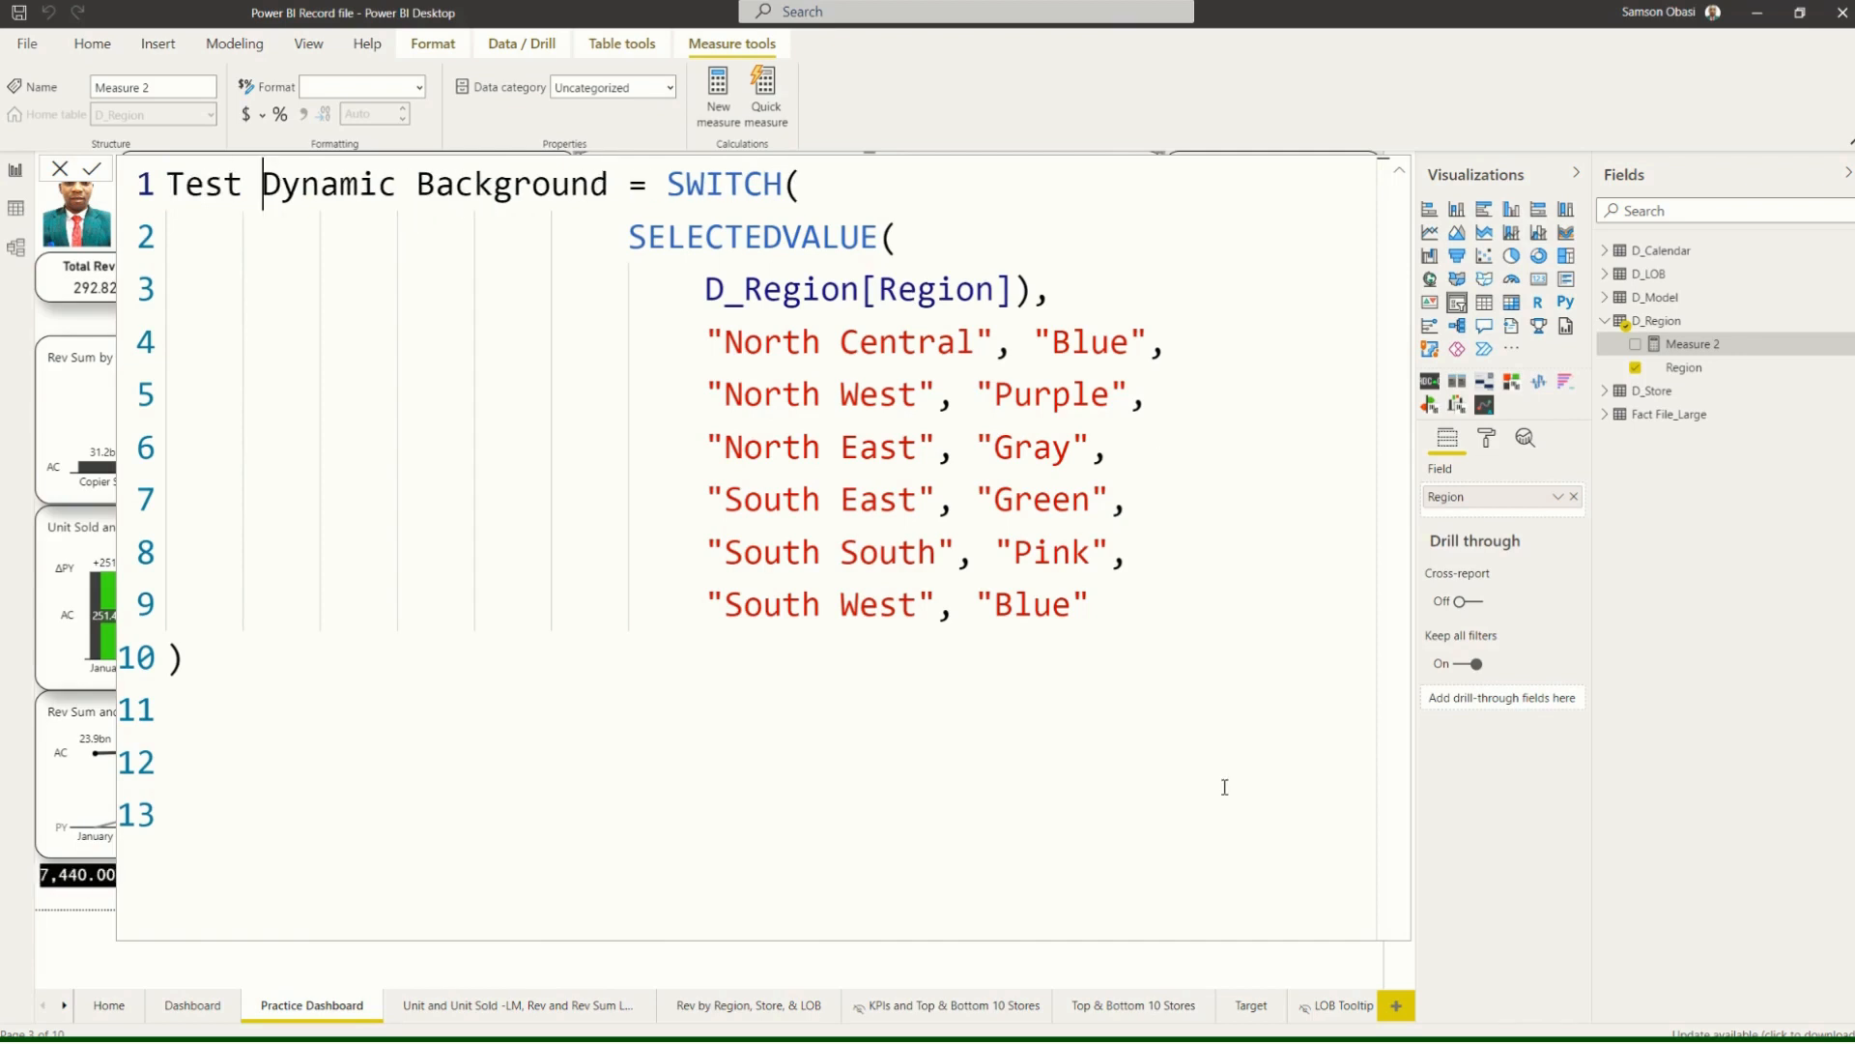
left_click(1287, 494)
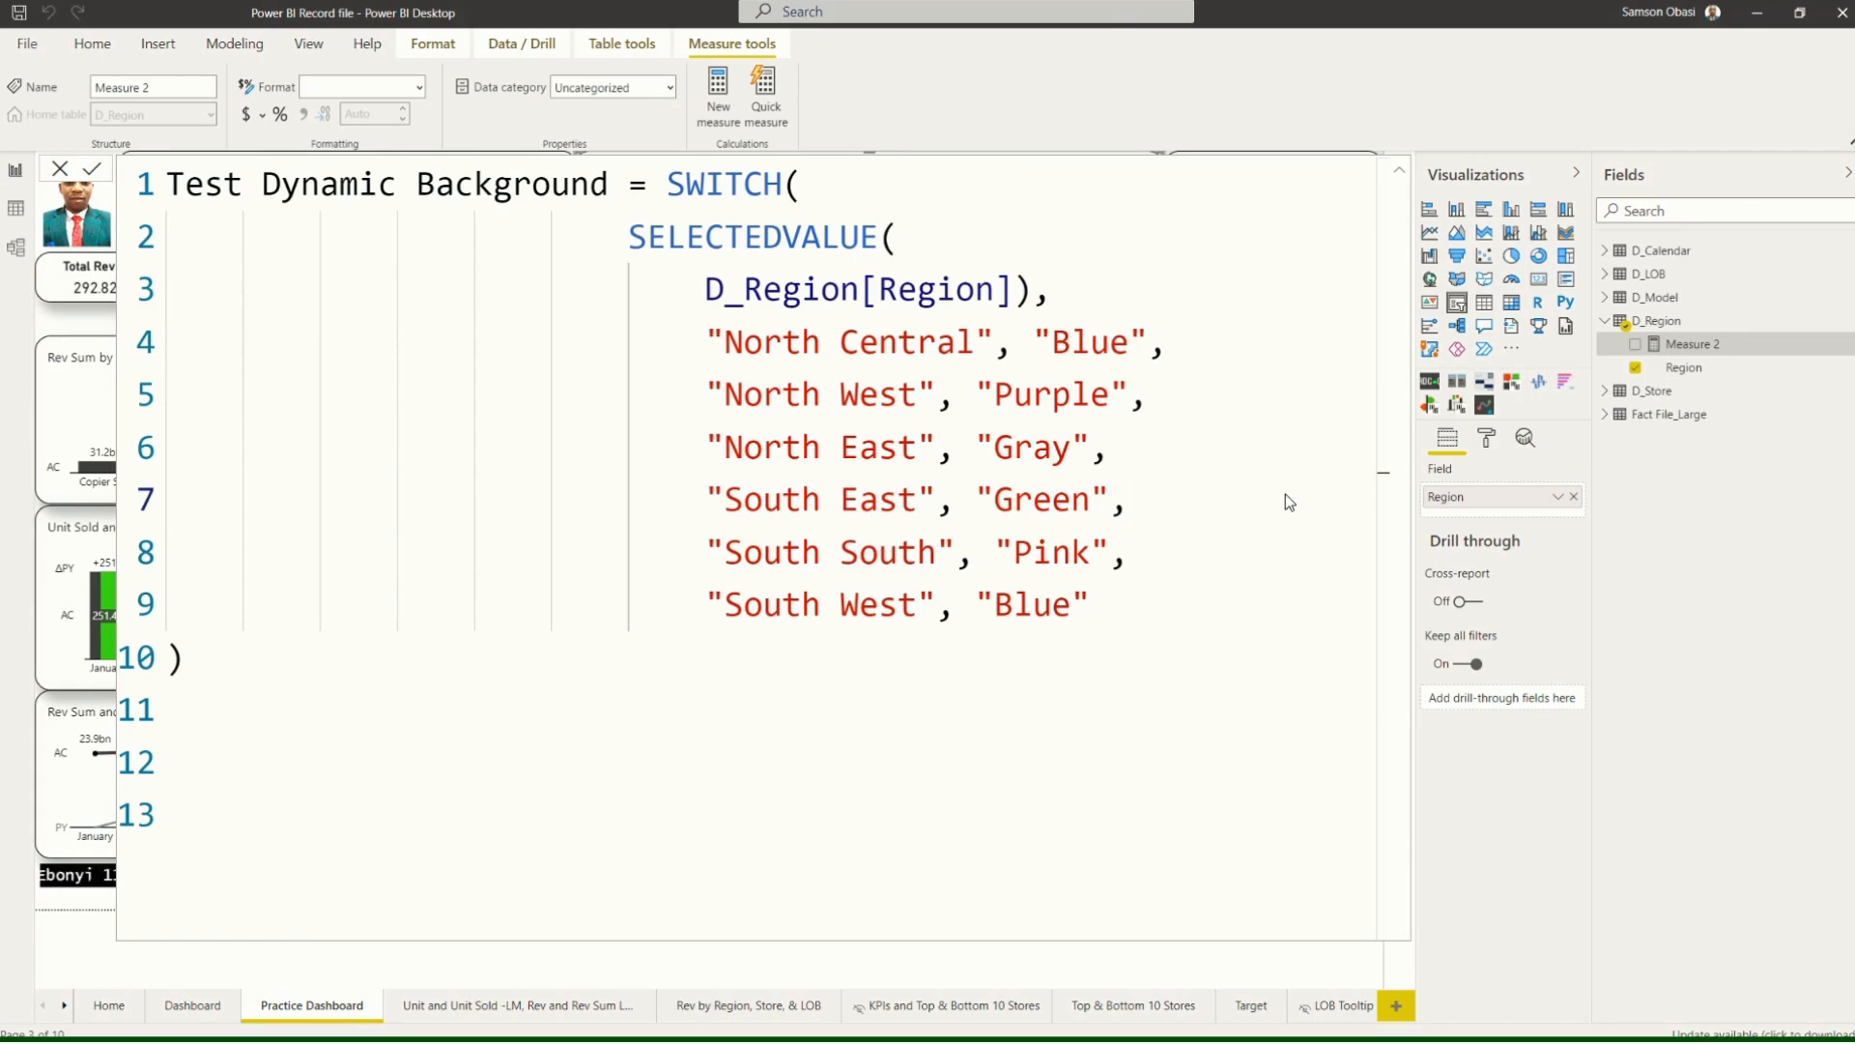
left_click(1397, 176)
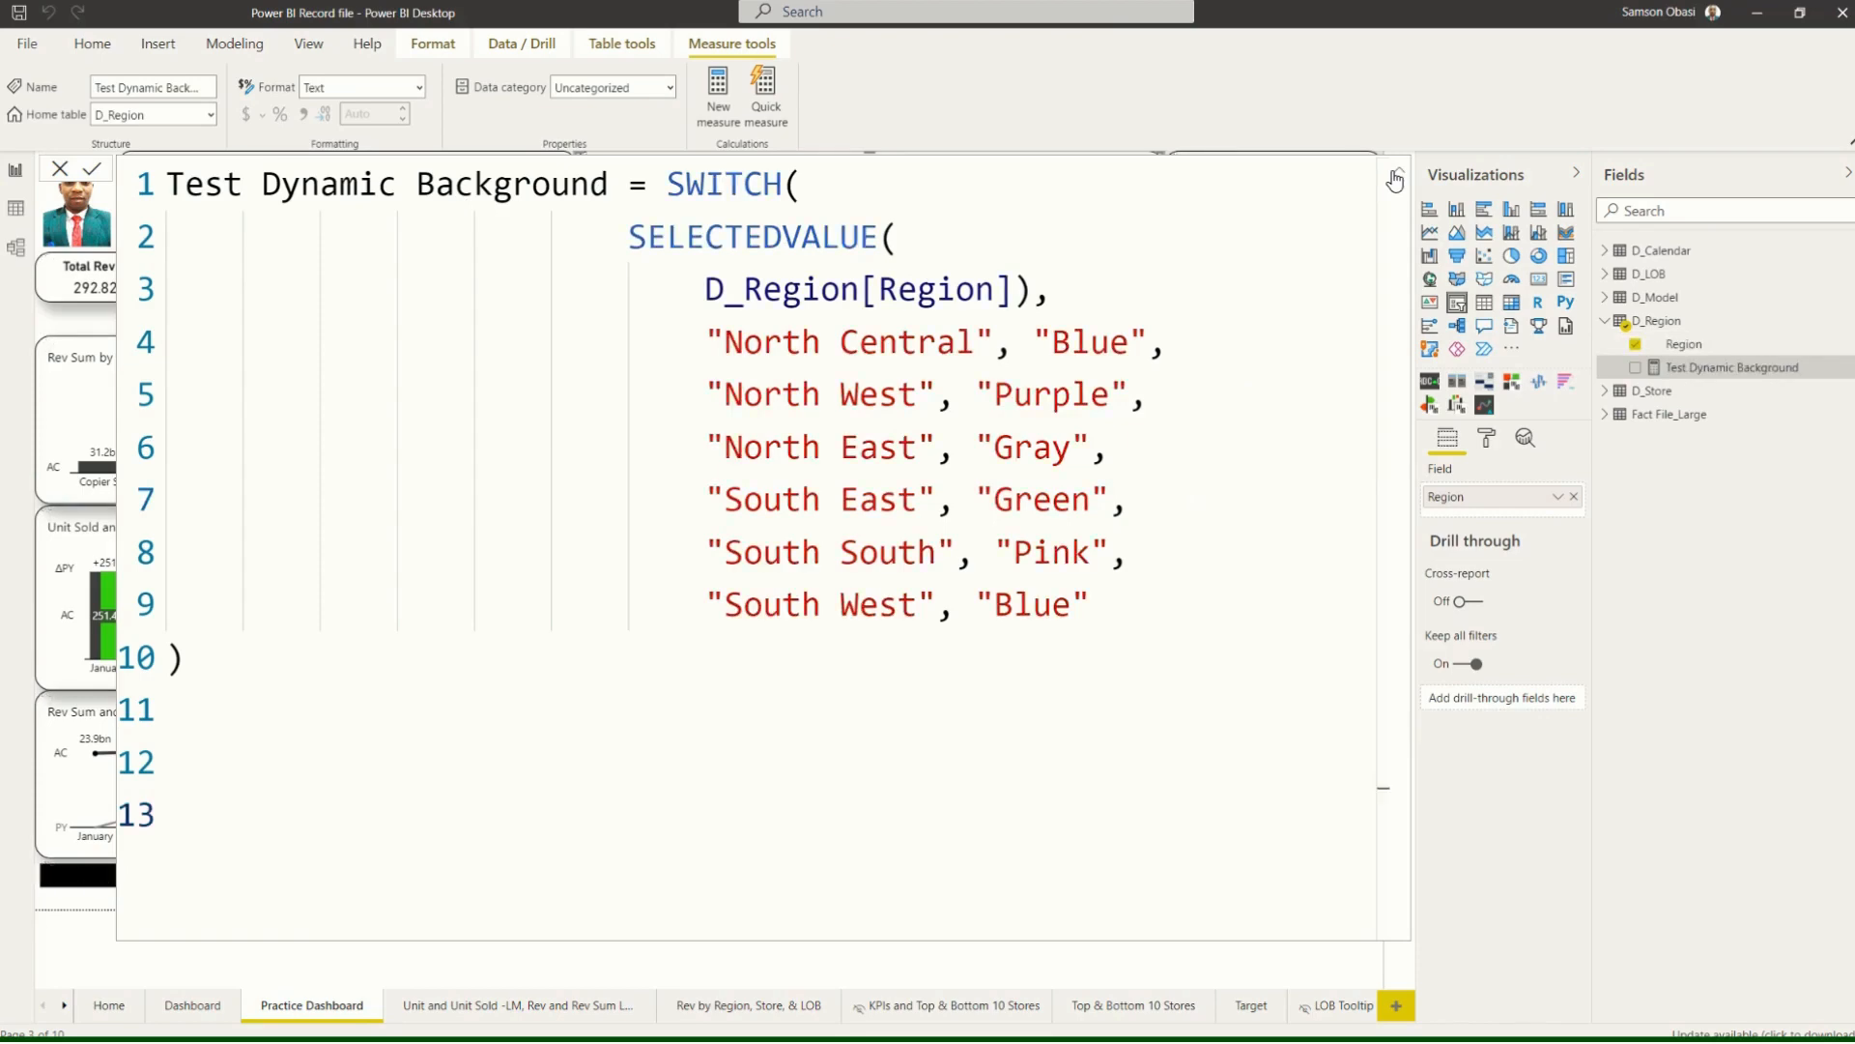
left_click(1395, 178)
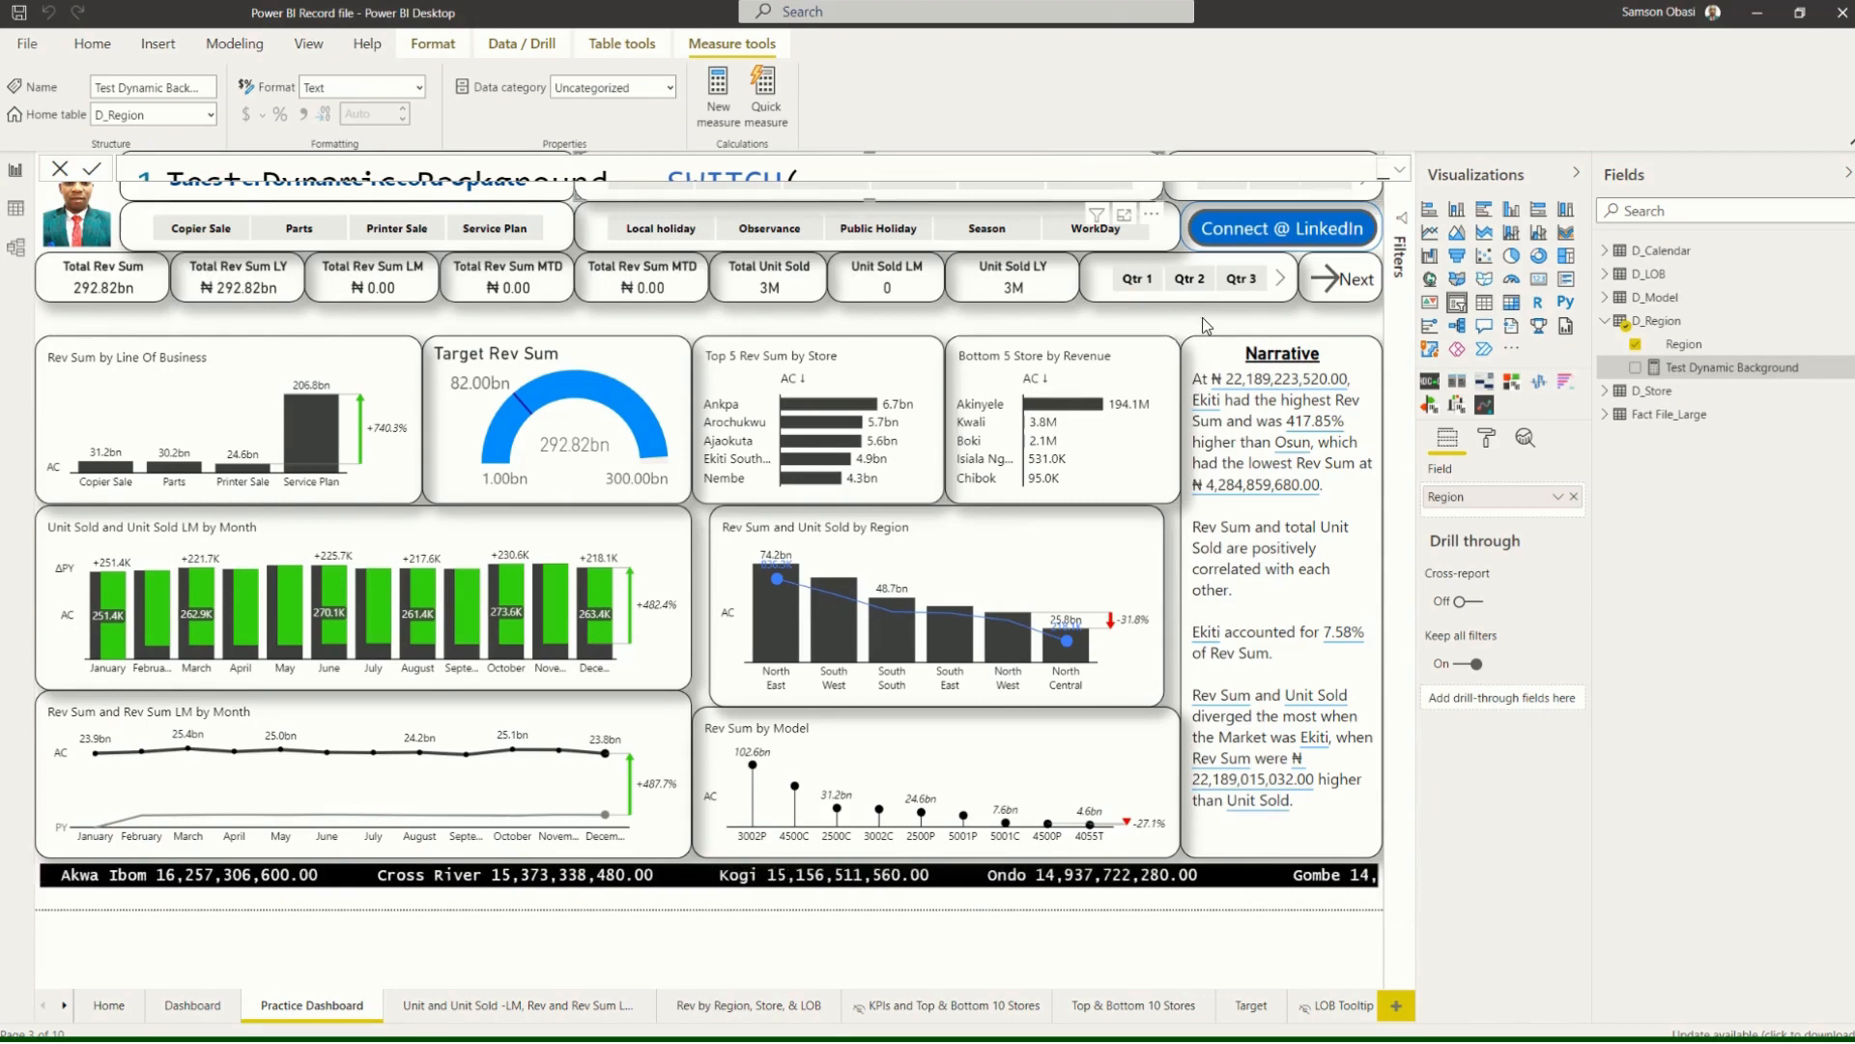
Insert a plain rectangle shape on the Practice Dashboard page.
left_click(1054, 322)
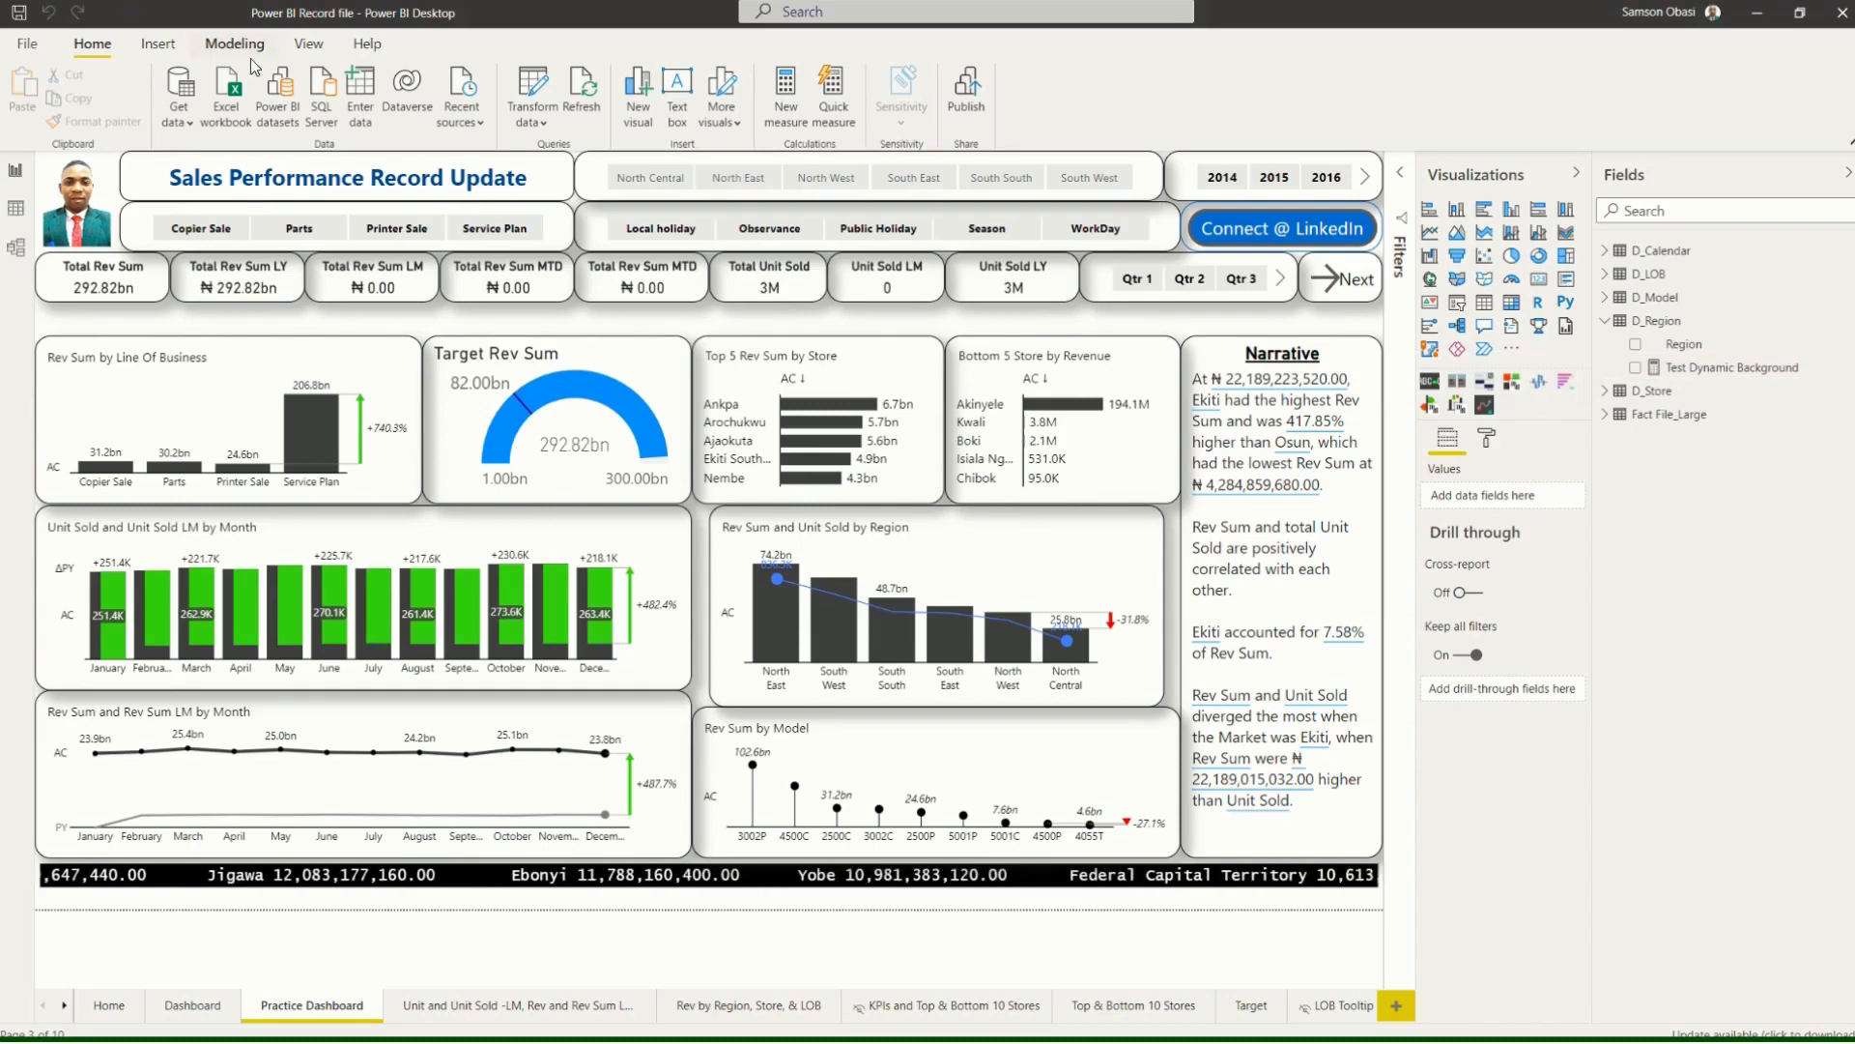
left_click(310, 48)
left_click(155, 45)
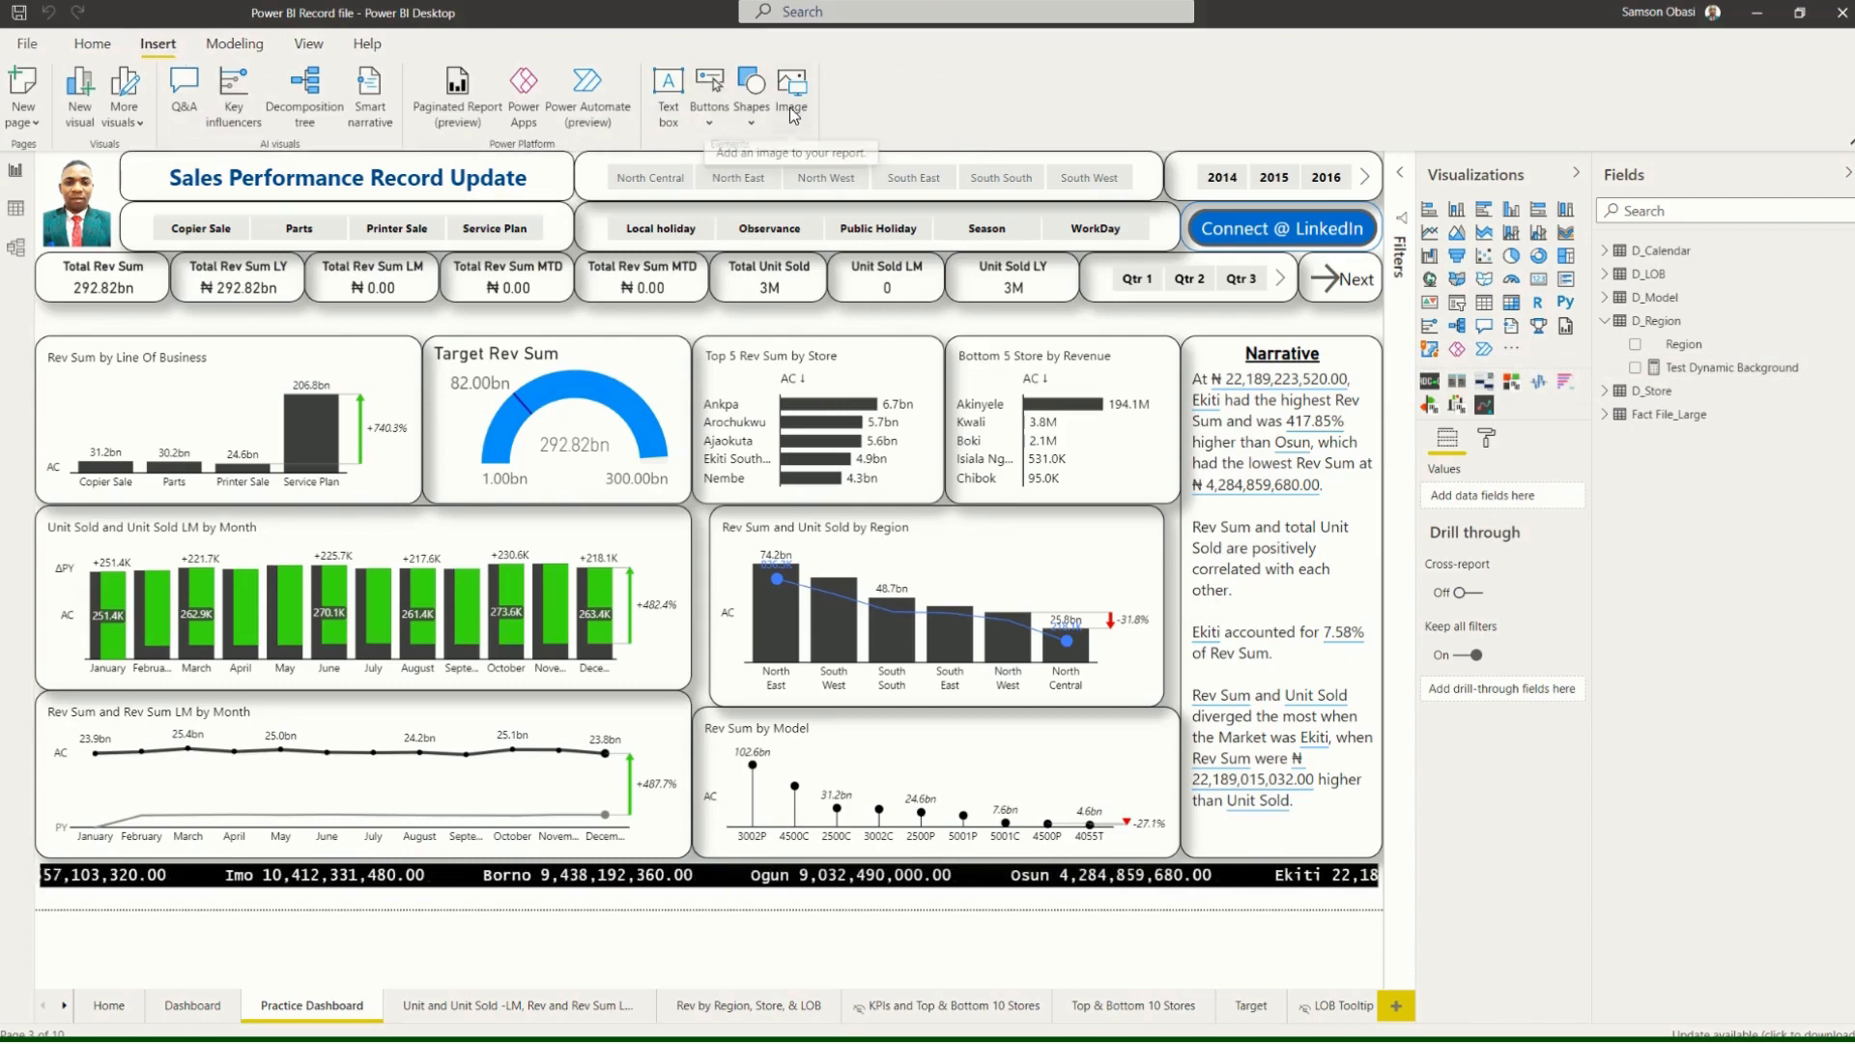
left_click(750, 116)
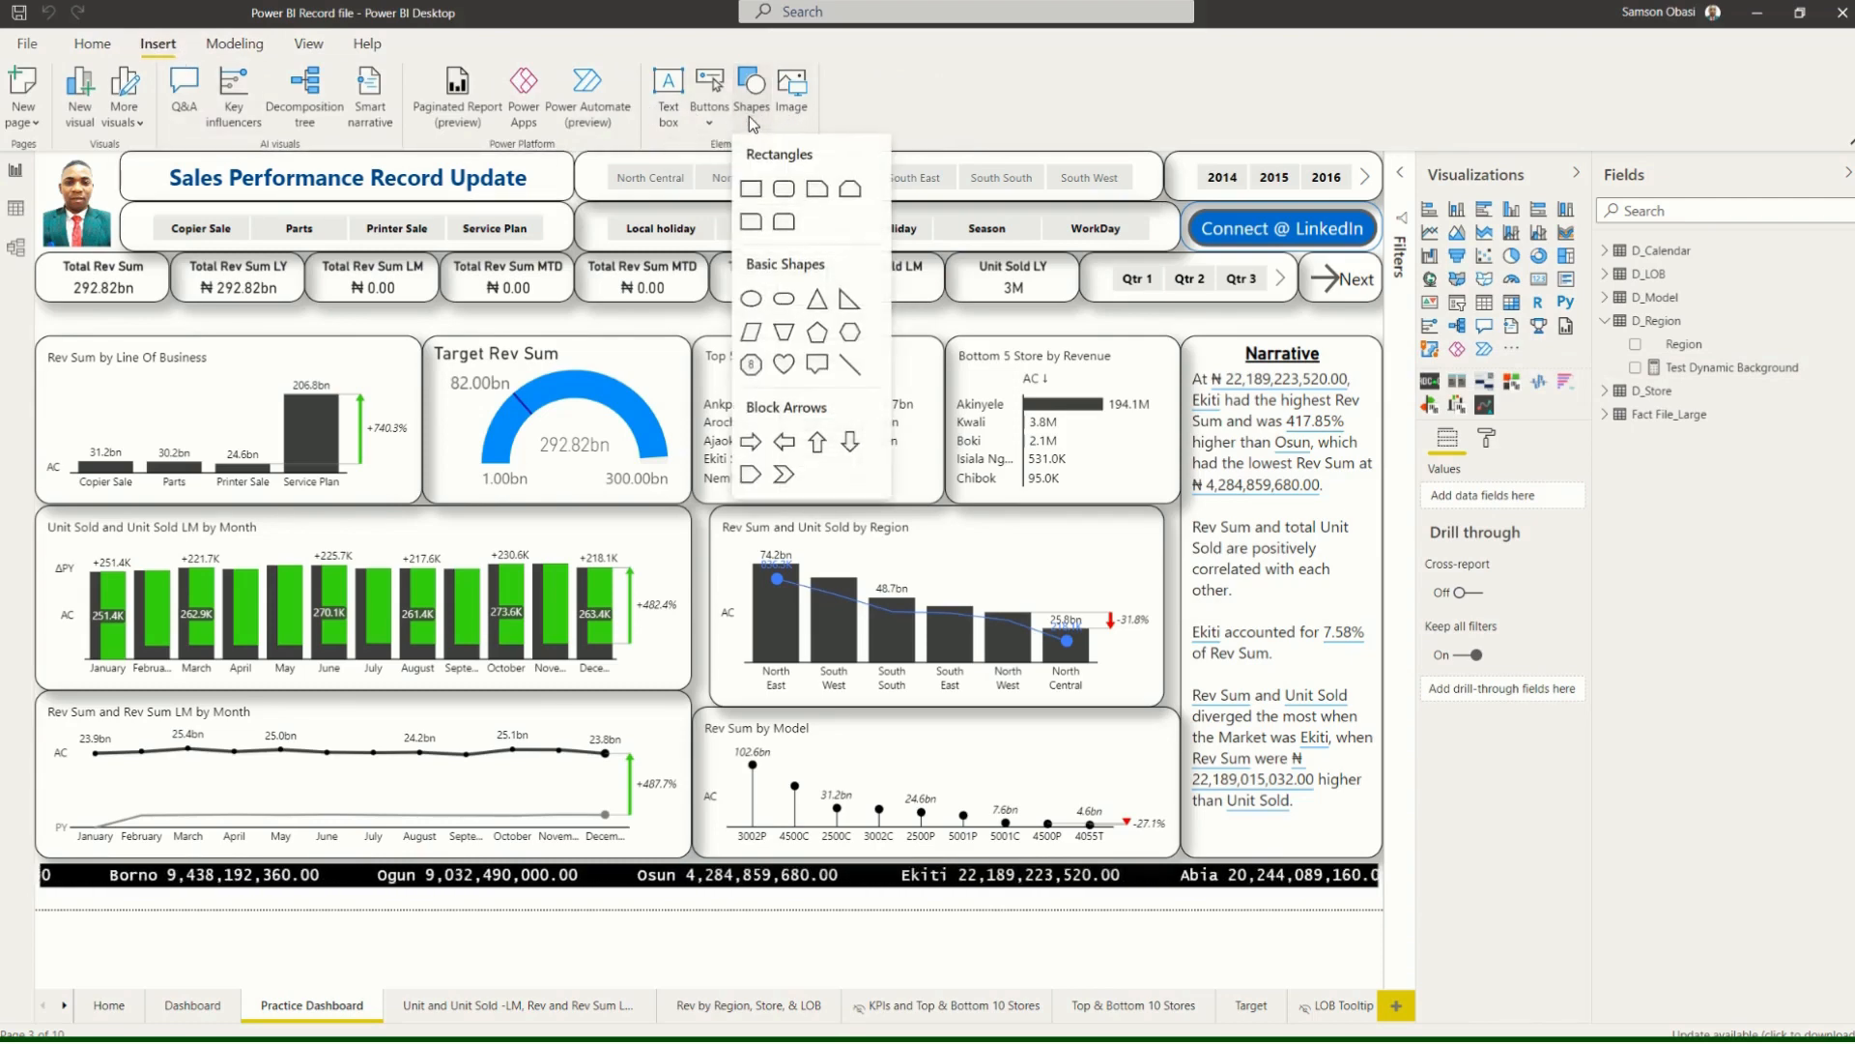
left_click(747, 186)
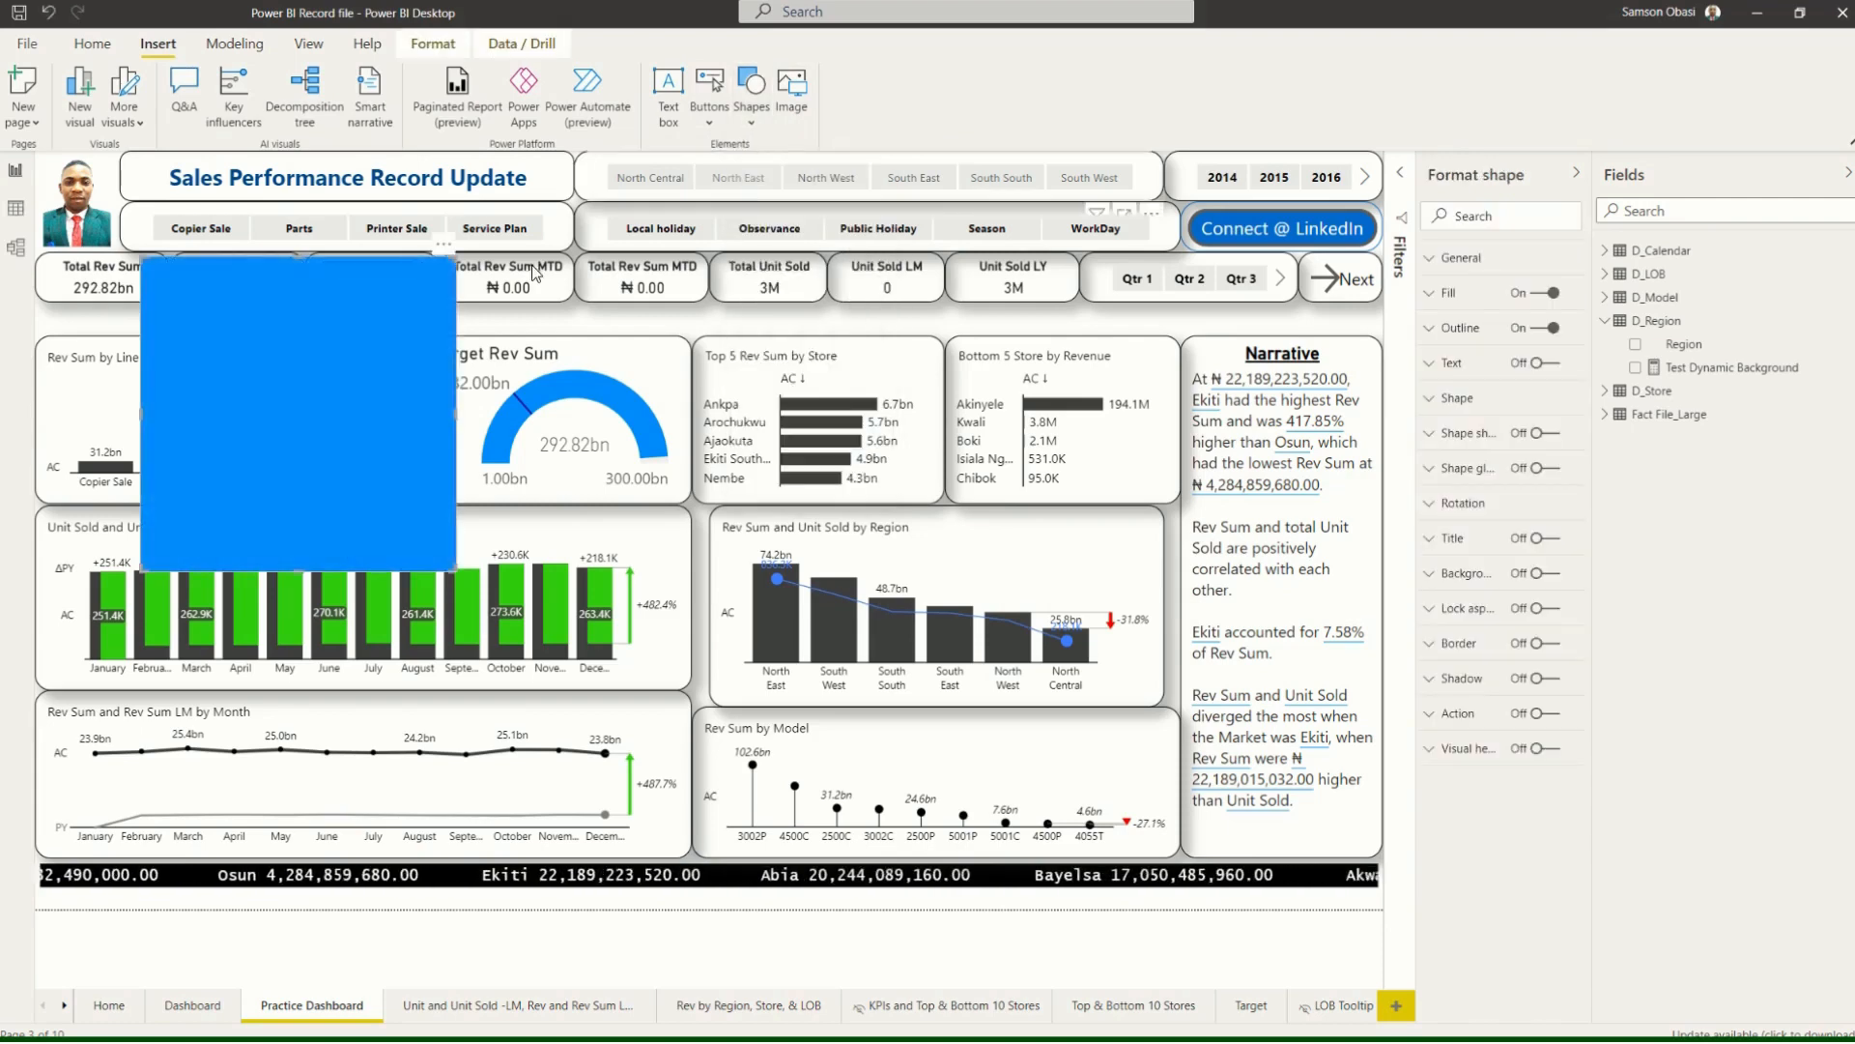
Move the rectangle to the page's upper-left corner and stretch it to cover the entire dashboard page.
left_click_drag(241, 267, 135, 163)
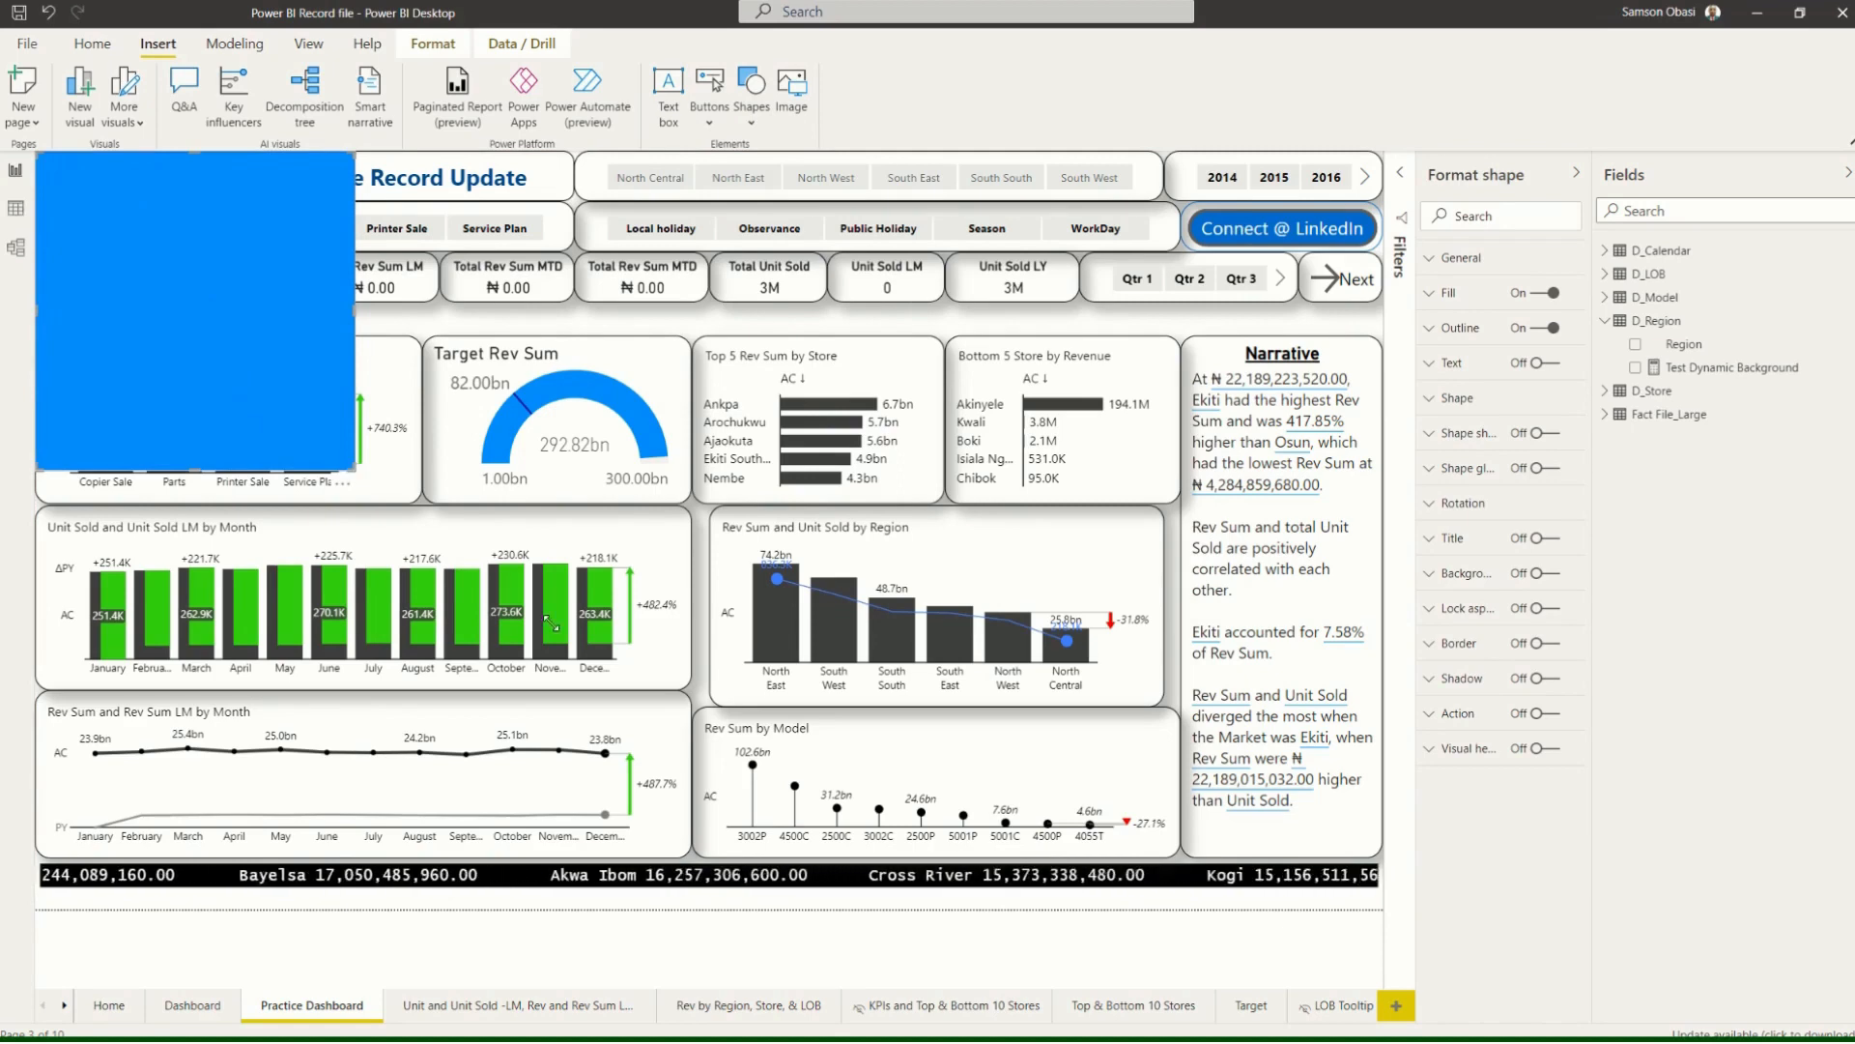
left_click_drag(348, 467, 783, 707)
left_click_drag(472, 557, 1426, 932)
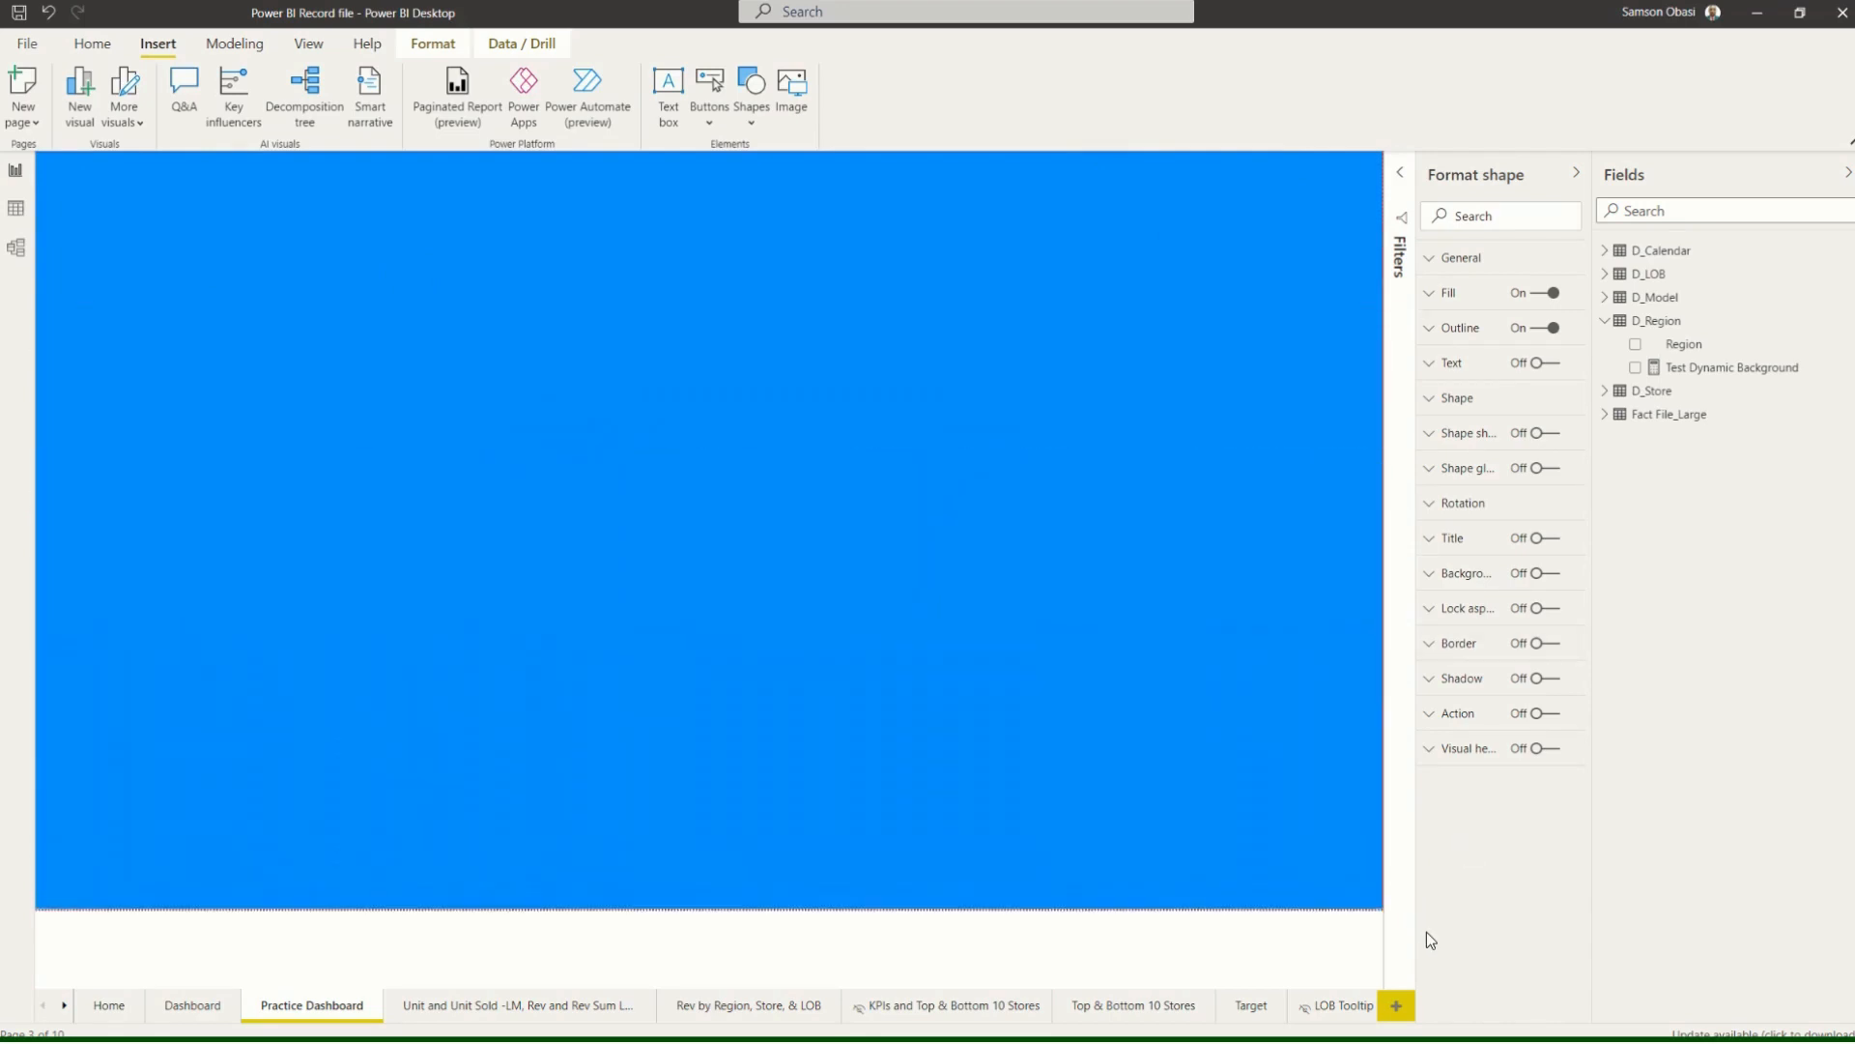
left_click(1329, 965)
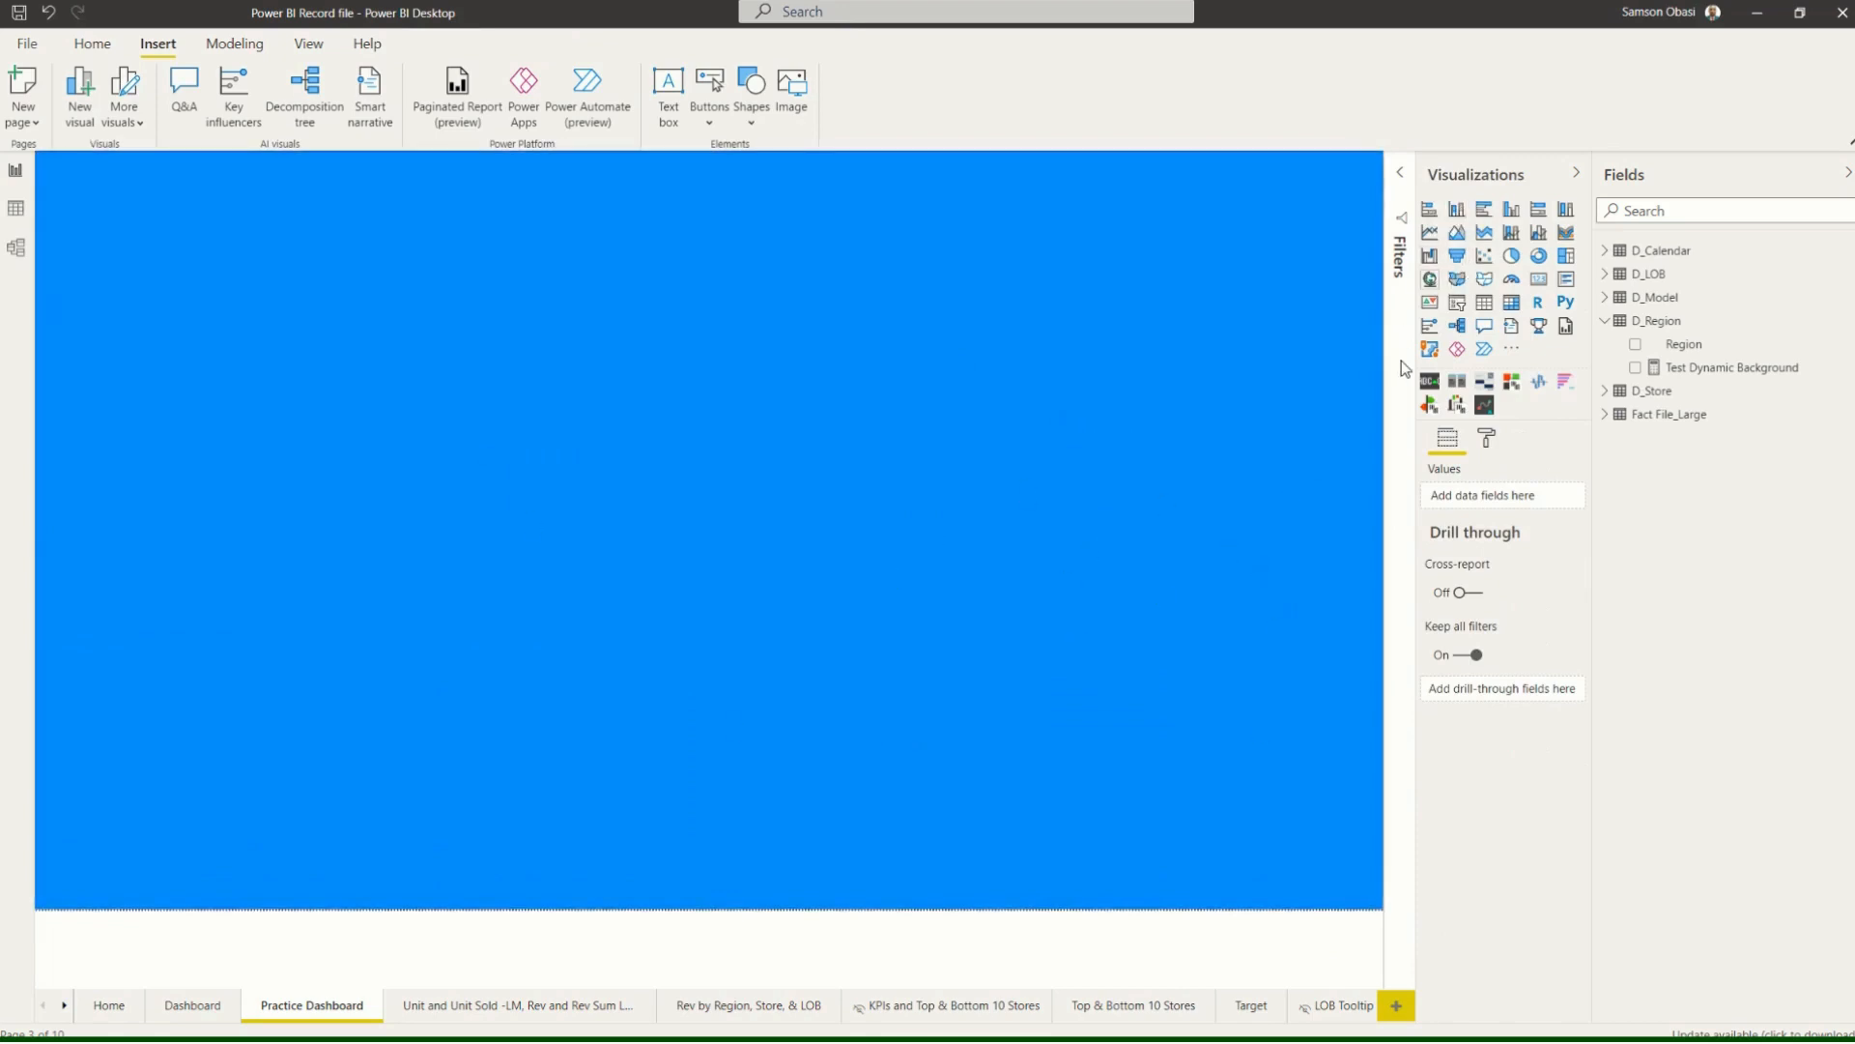
Try a gray theme colour as the full-page rectangle's fill, and change it to a darker blue theme shade.
left_click(1326, 234)
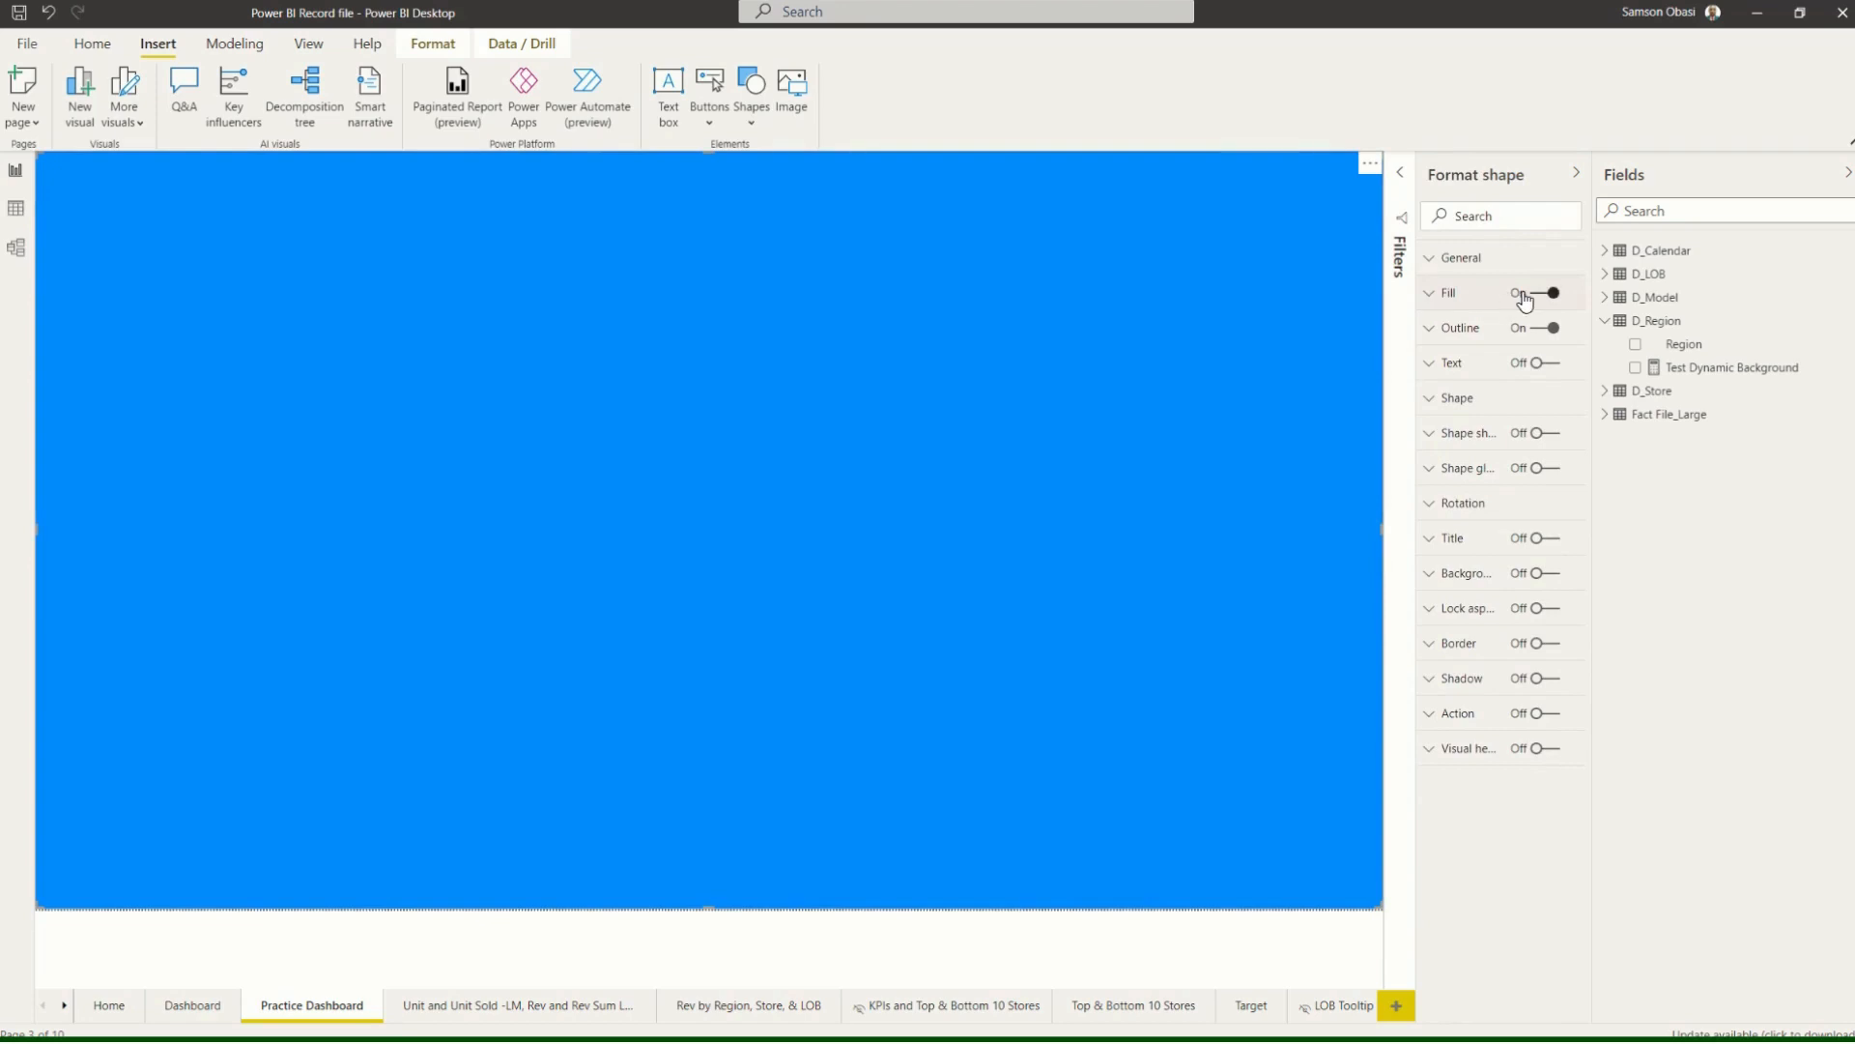
left_click(1430, 296)
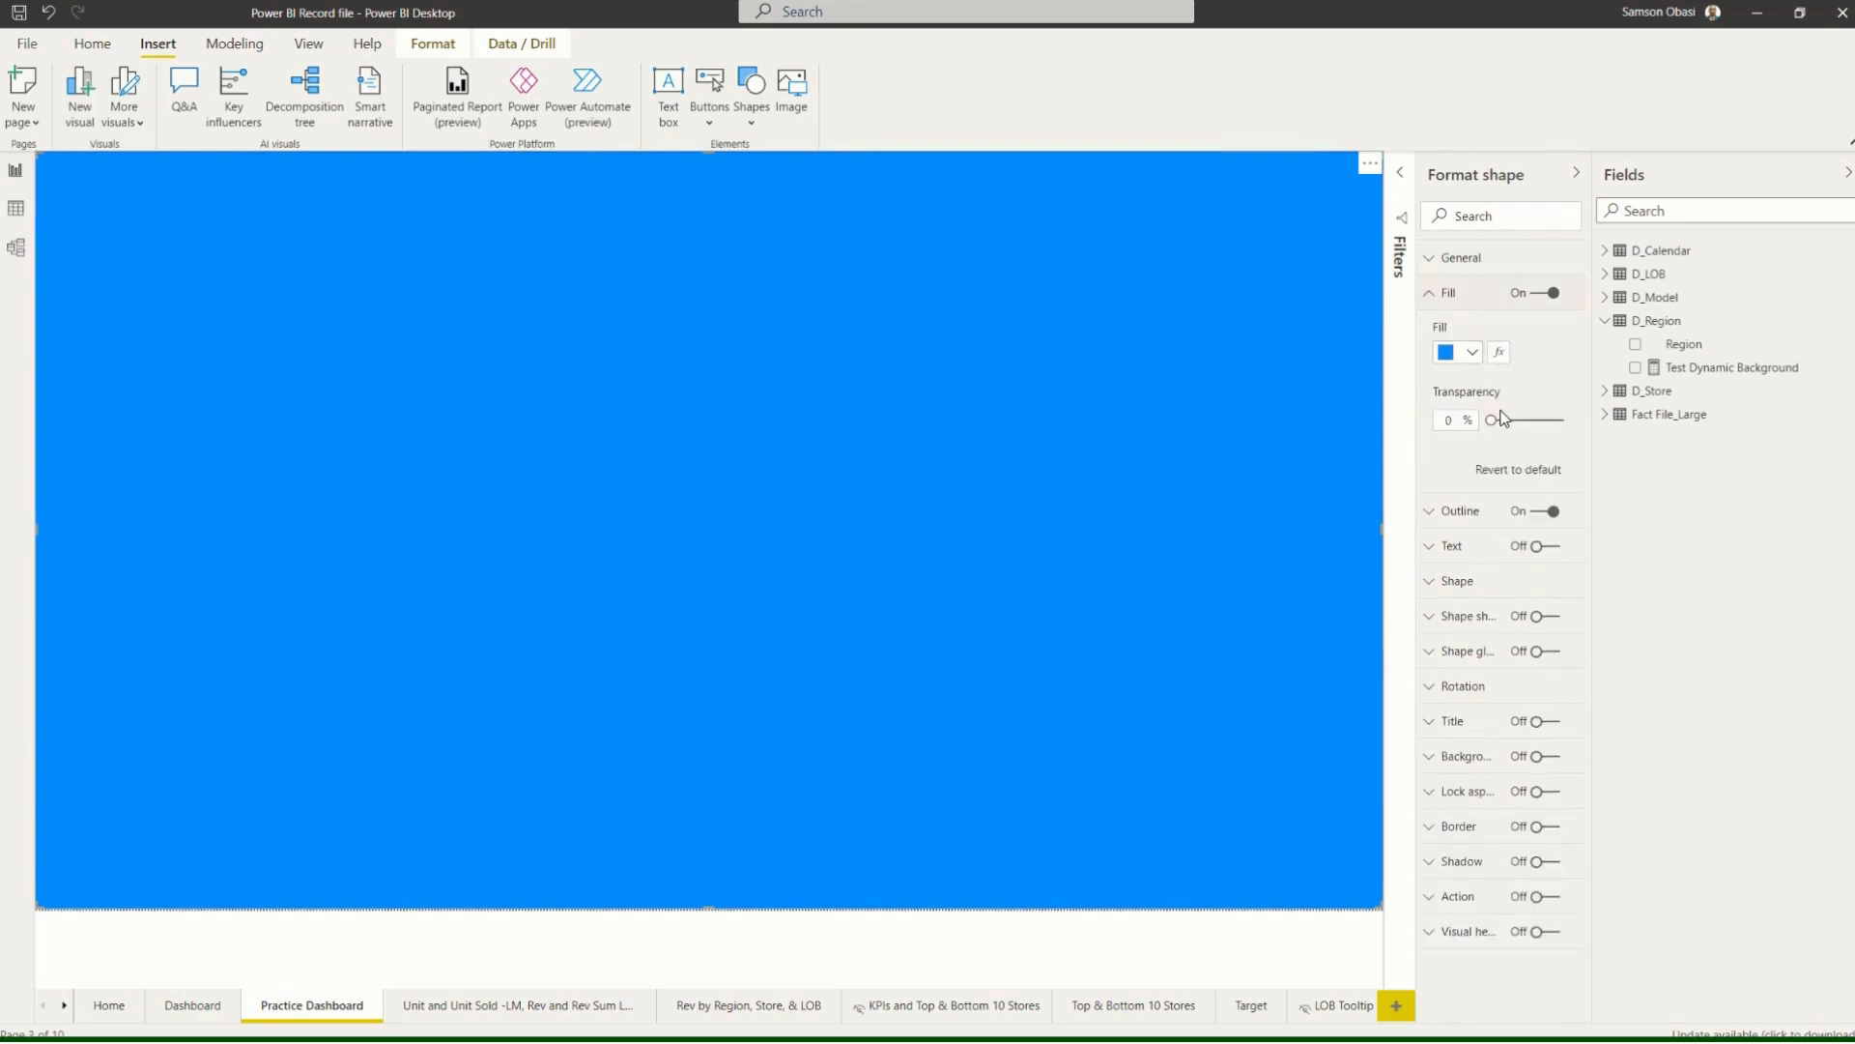
left_click(1473, 353)
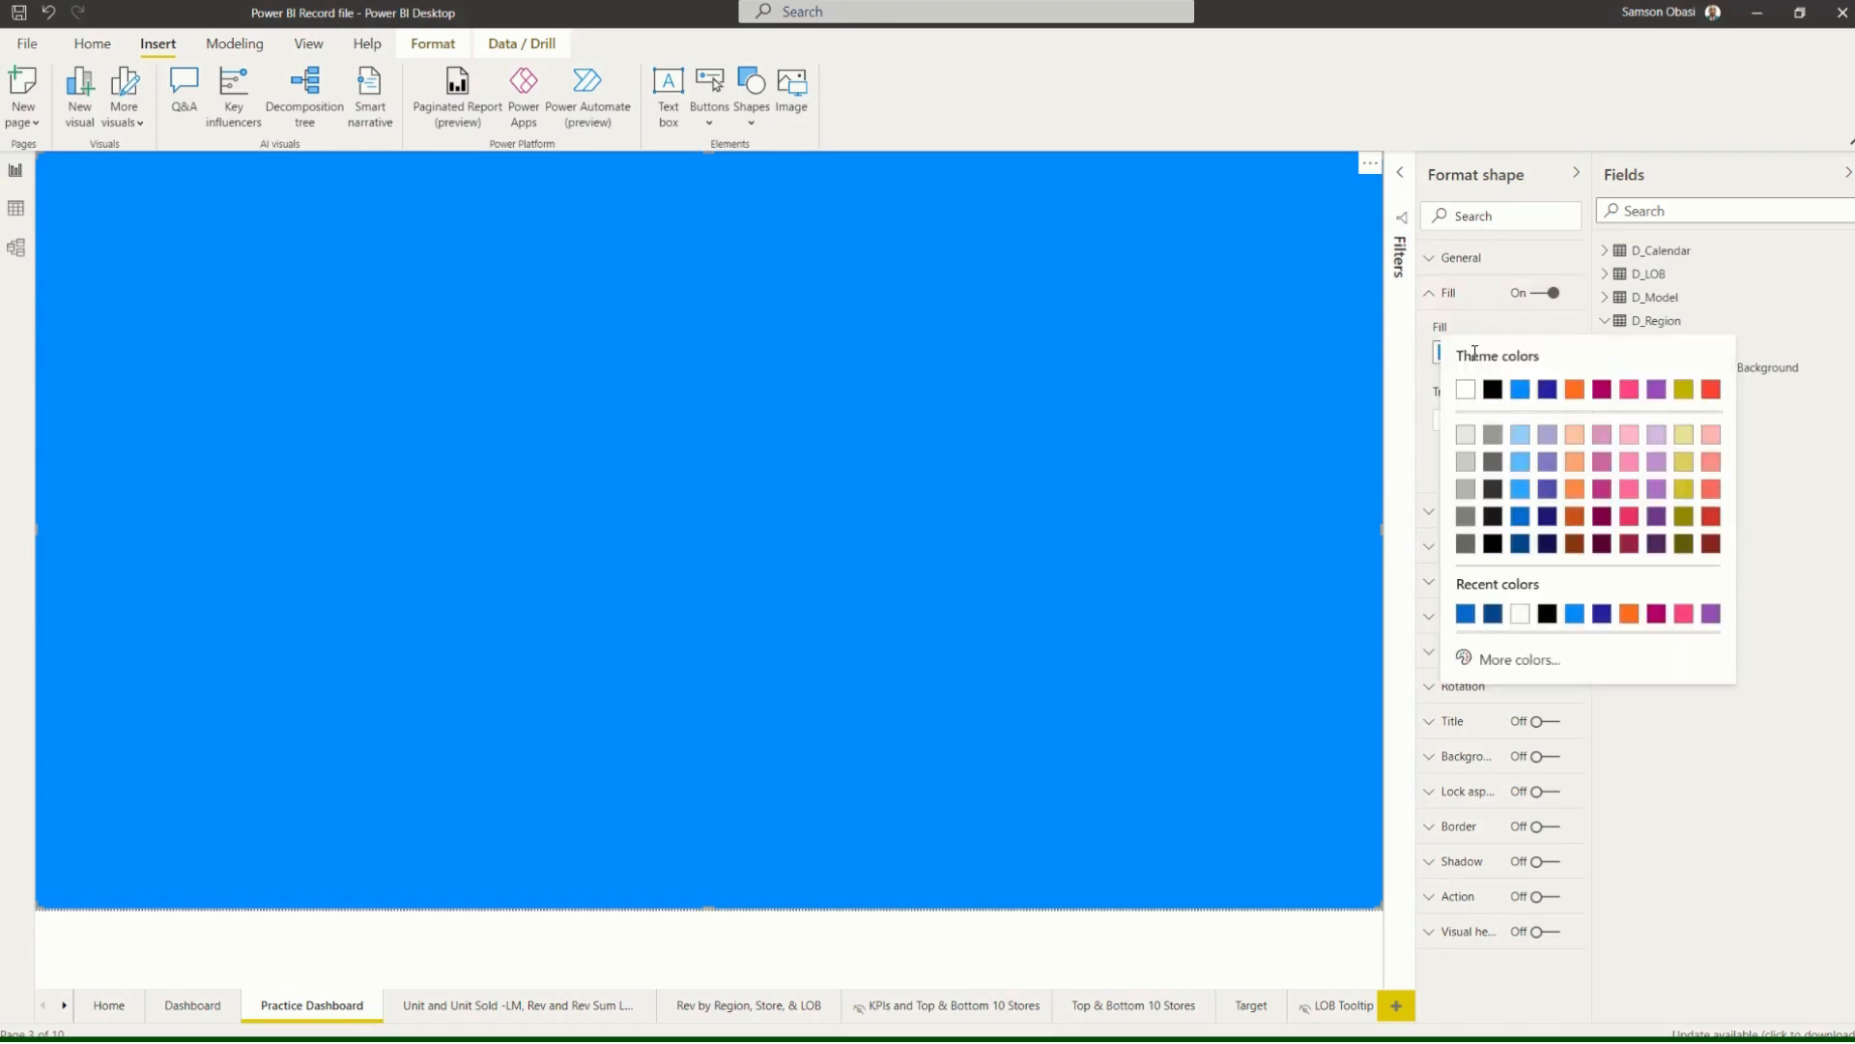
left_click(1494, 436)
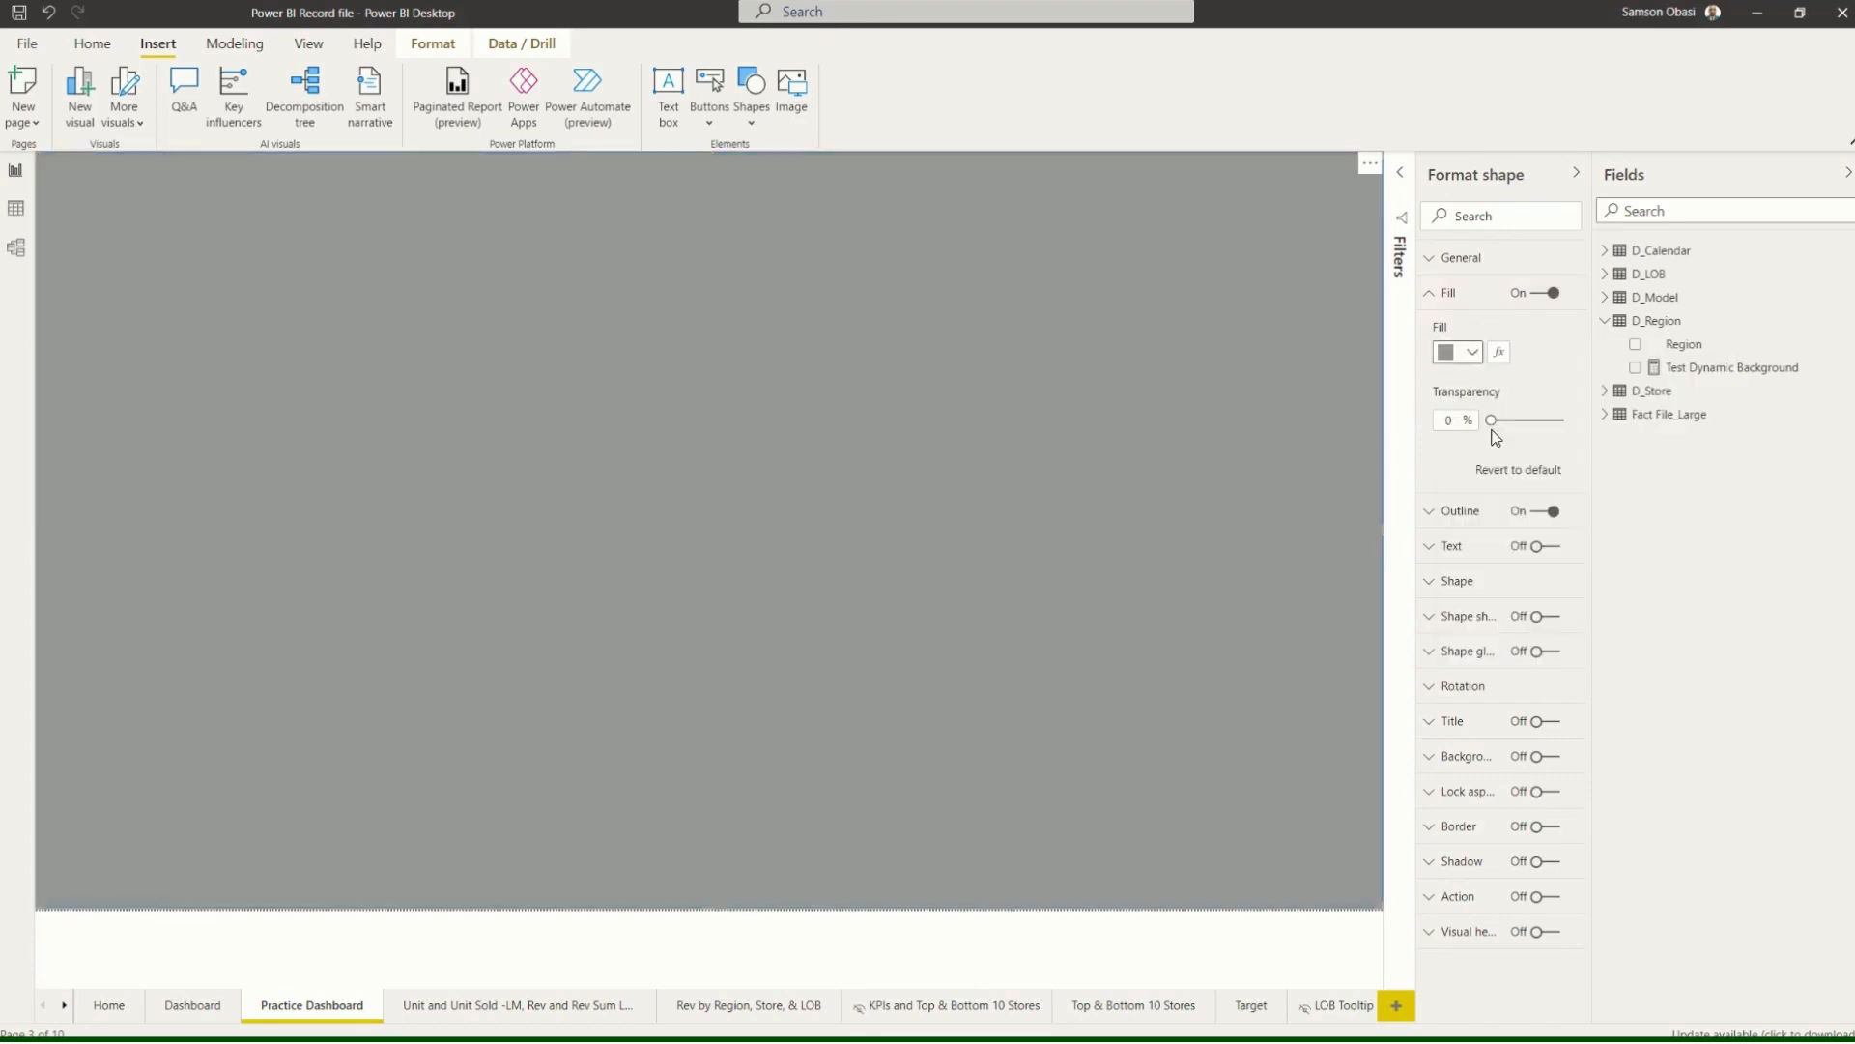
left_click(1474, 360)
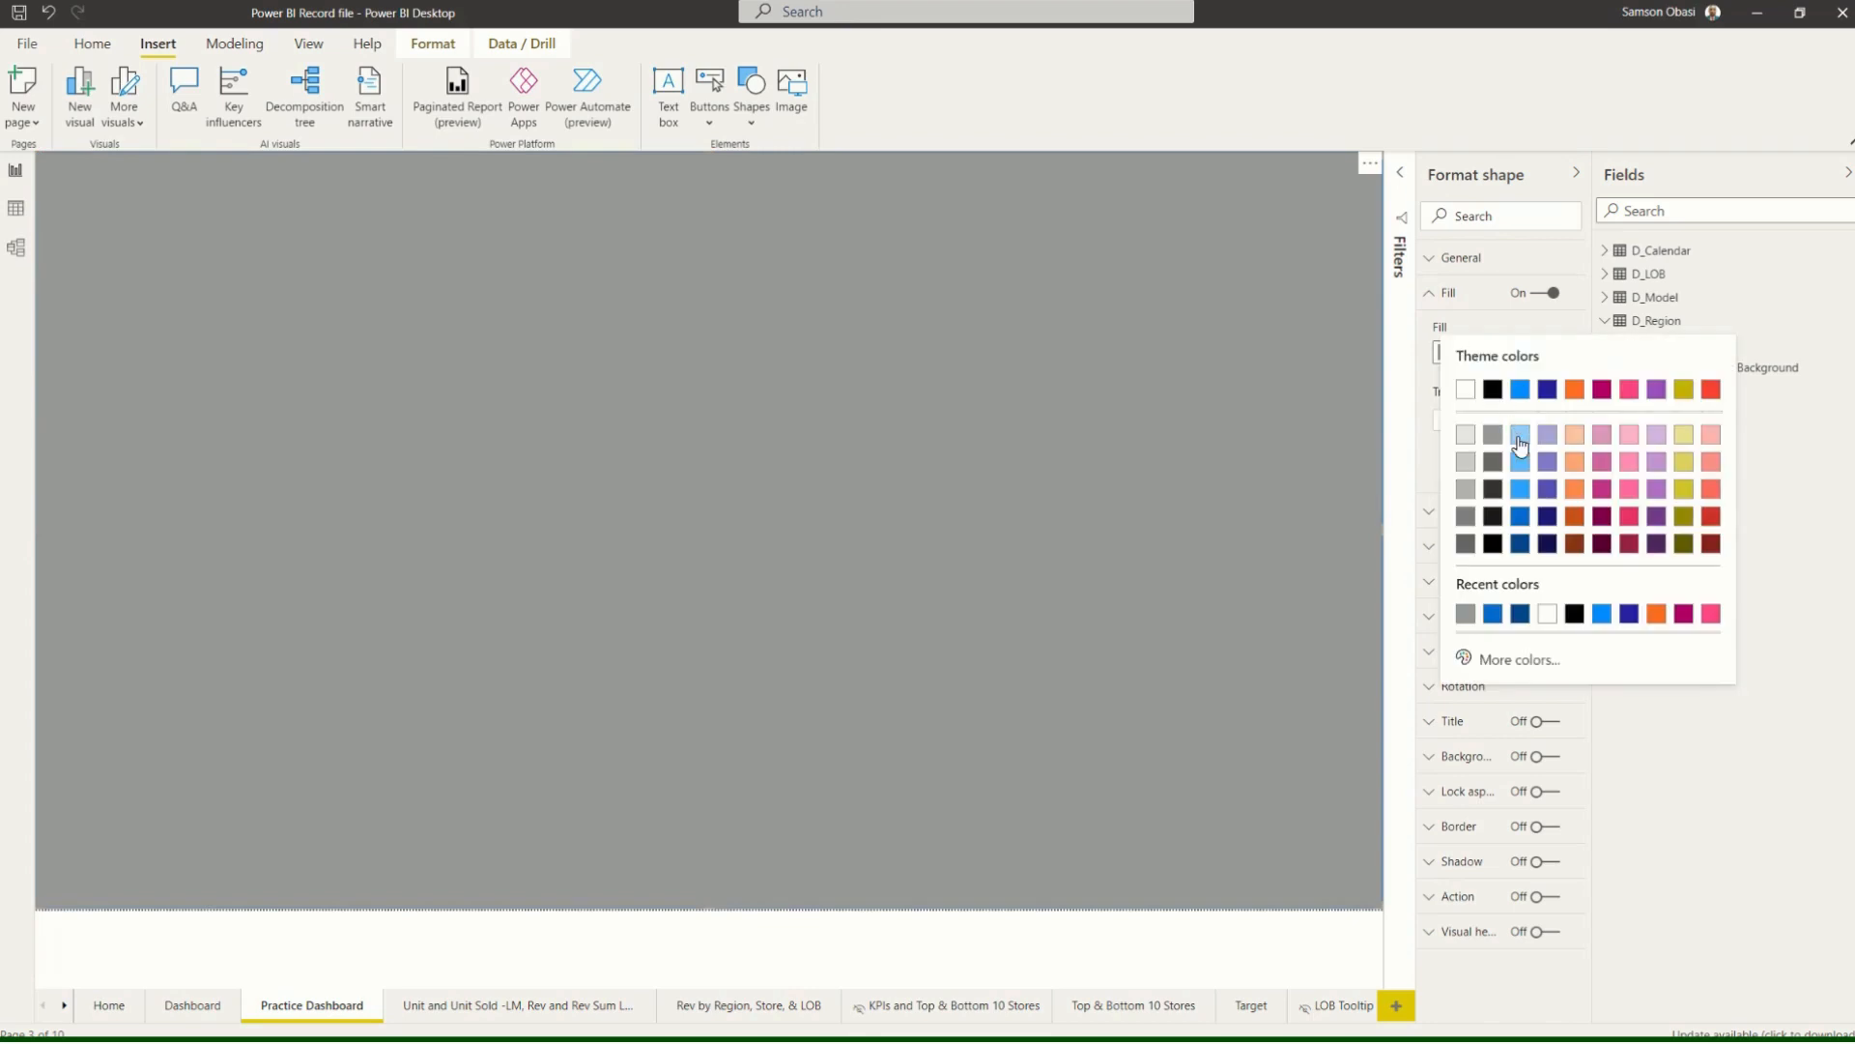
left_click(1521, 521)
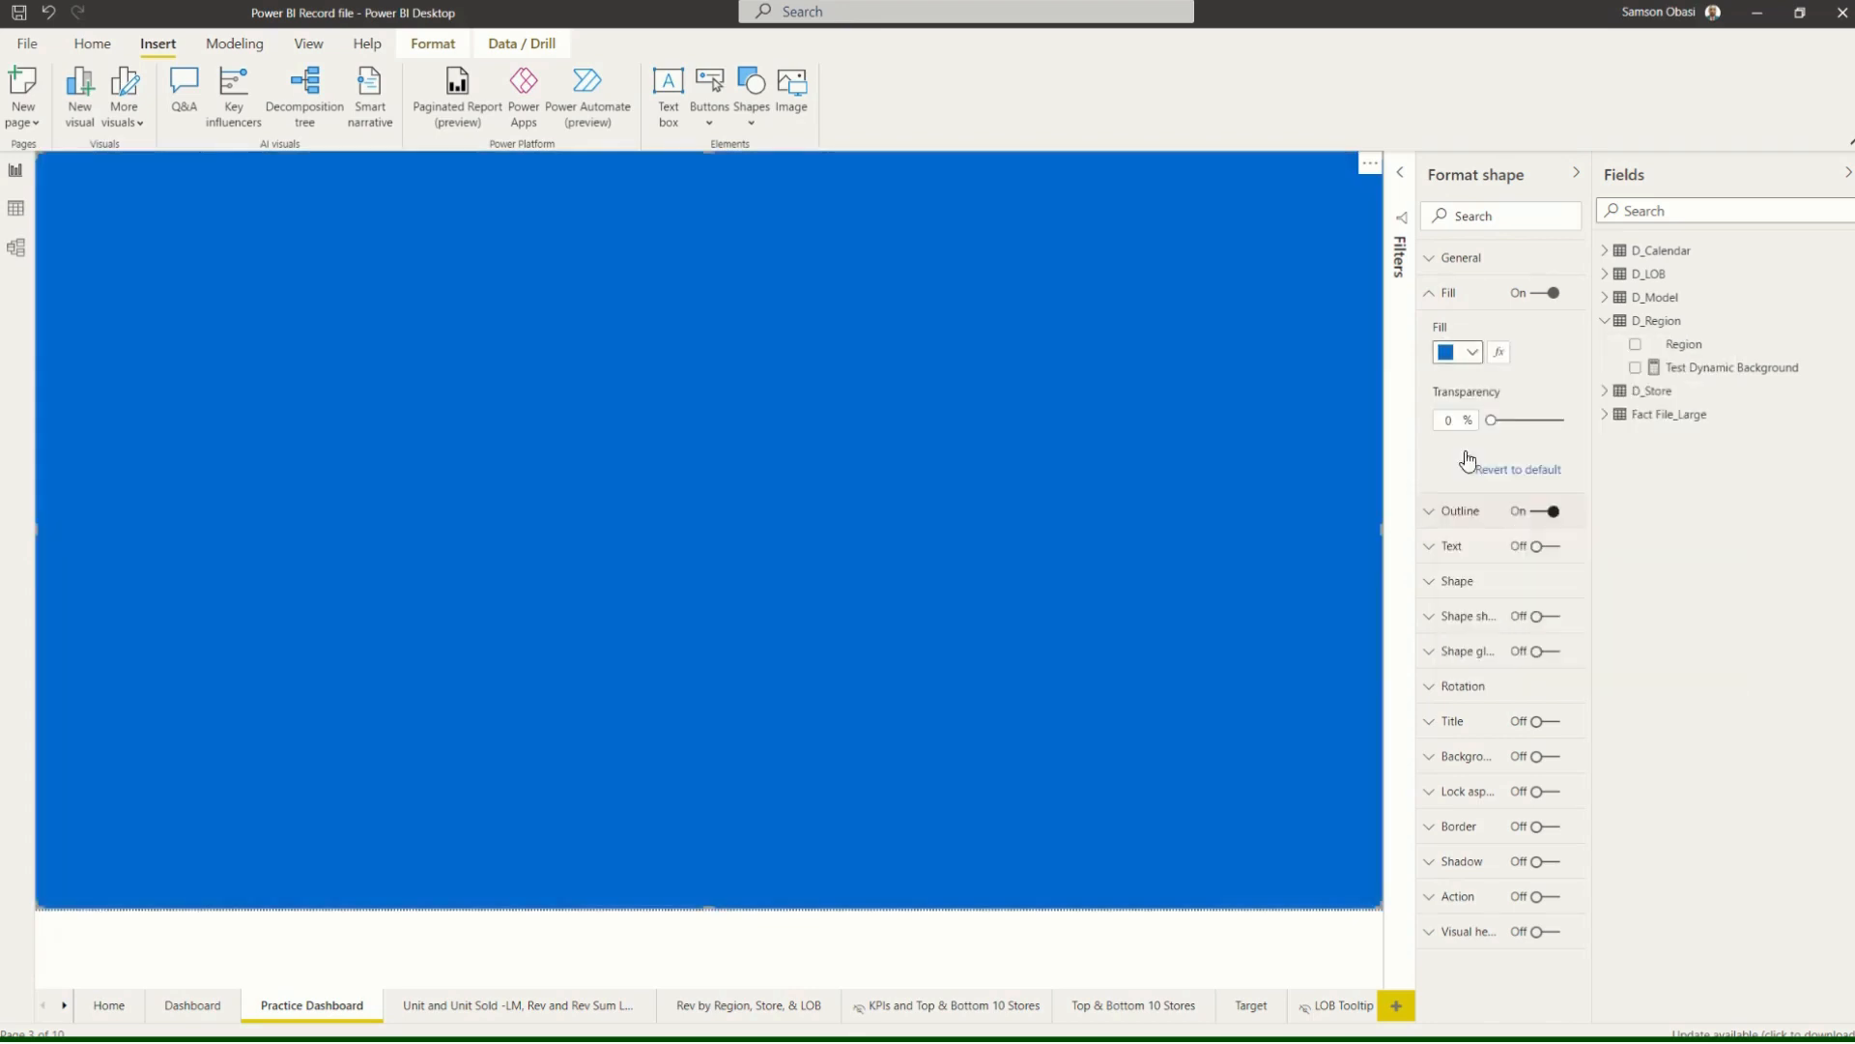
Apply conditional formatting to the full-page rectangle's fill by field value, based on the Test Dynamic Background measure from D_Region.
left_click(1499, 361)
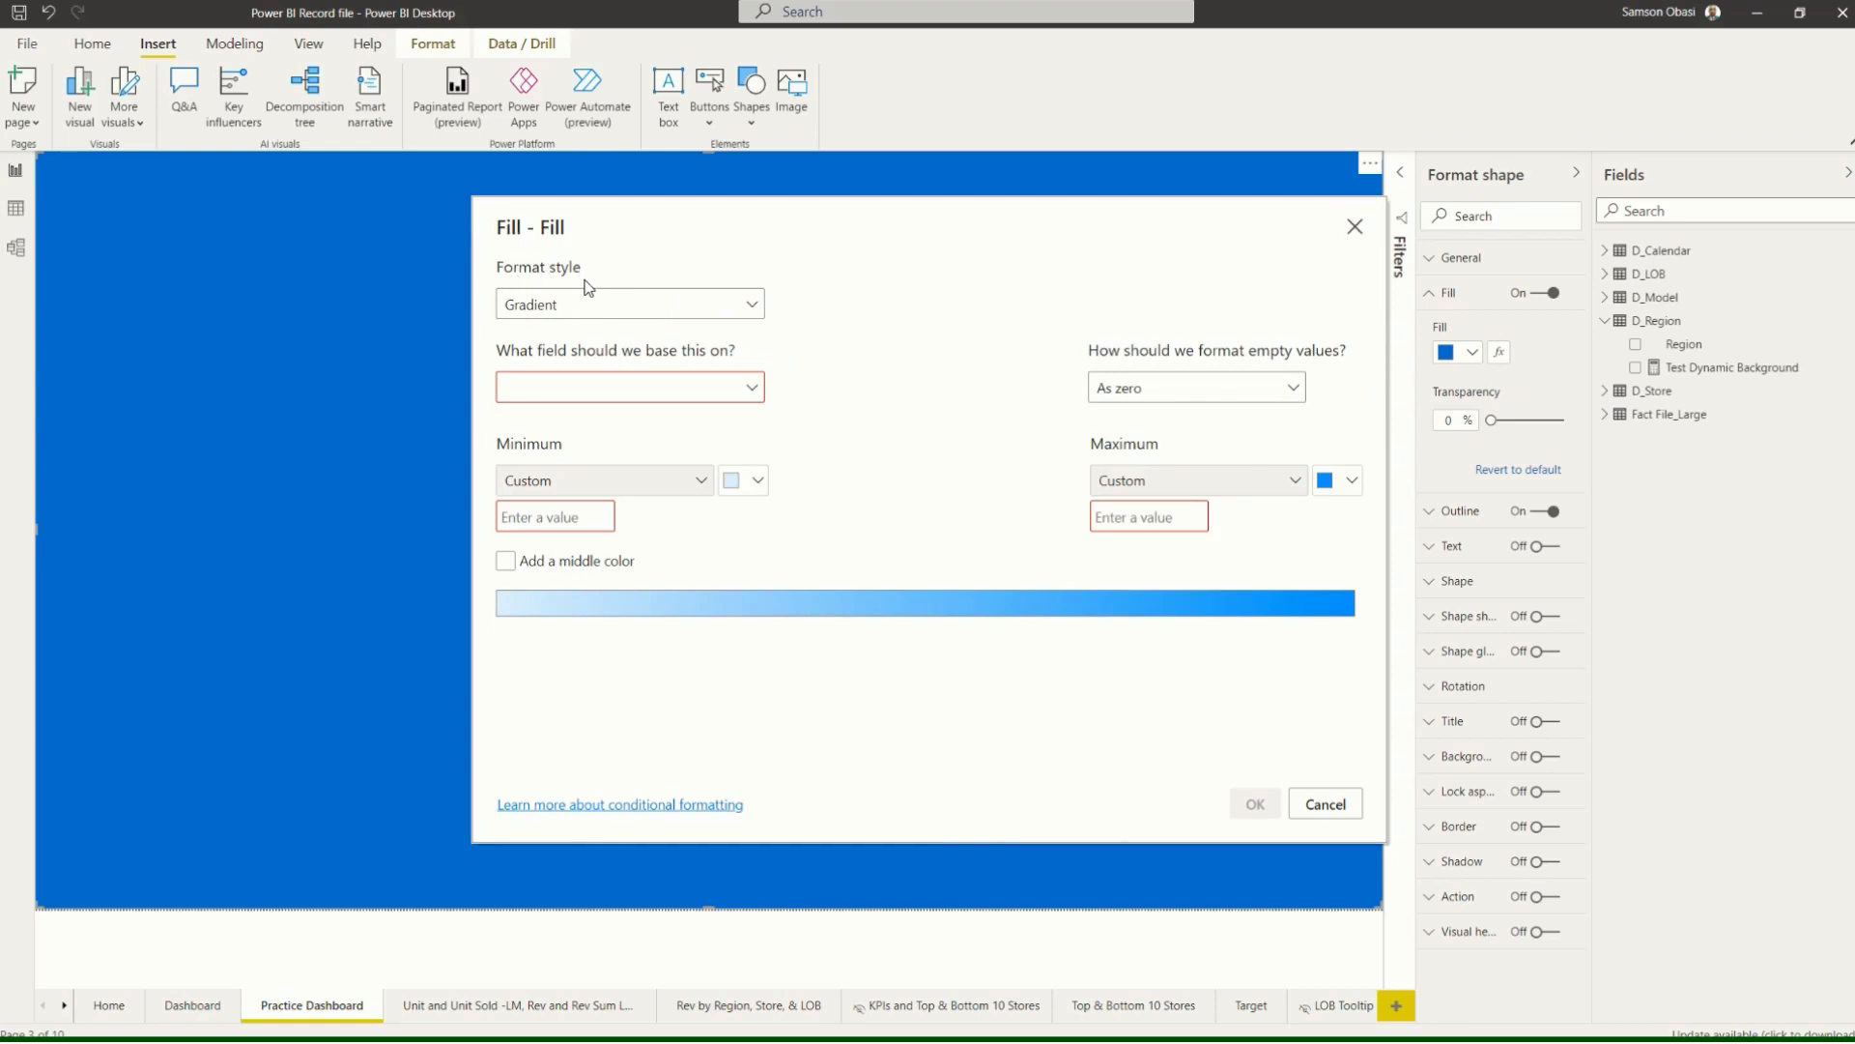
left_click(752, 311)
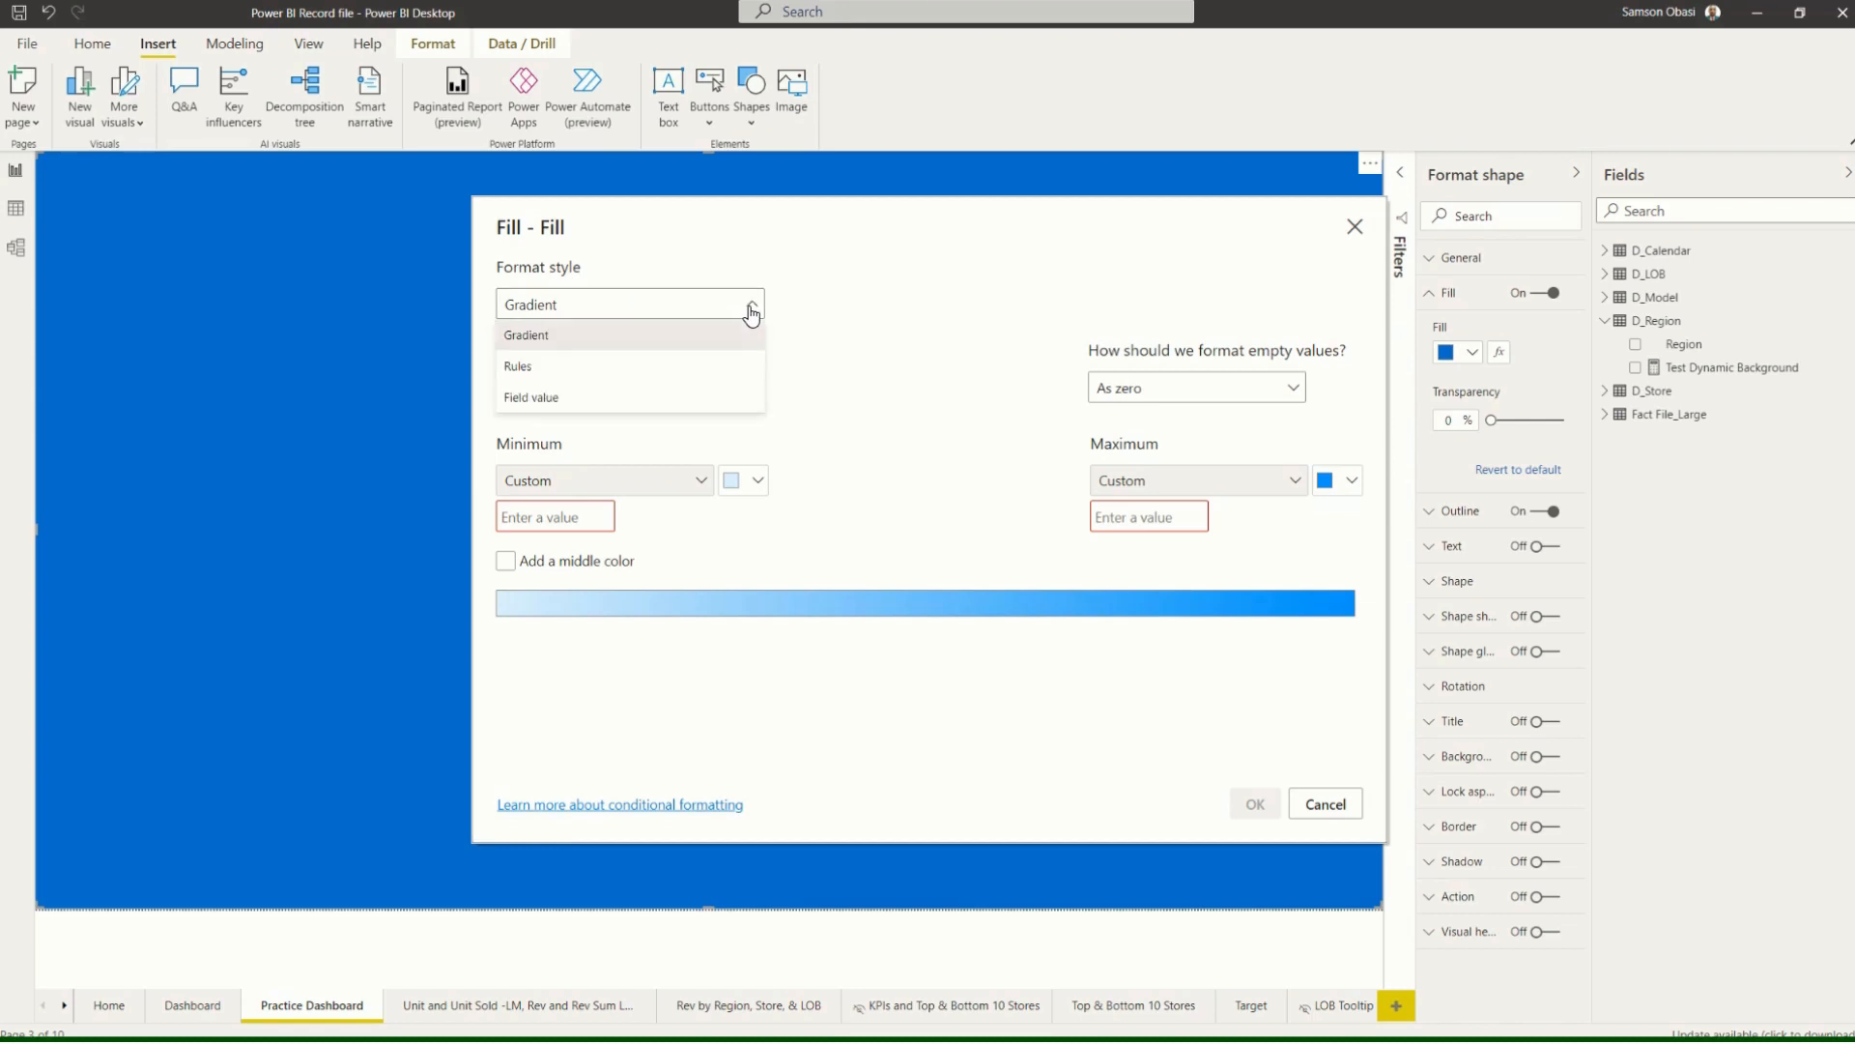
left_click(523, 412)
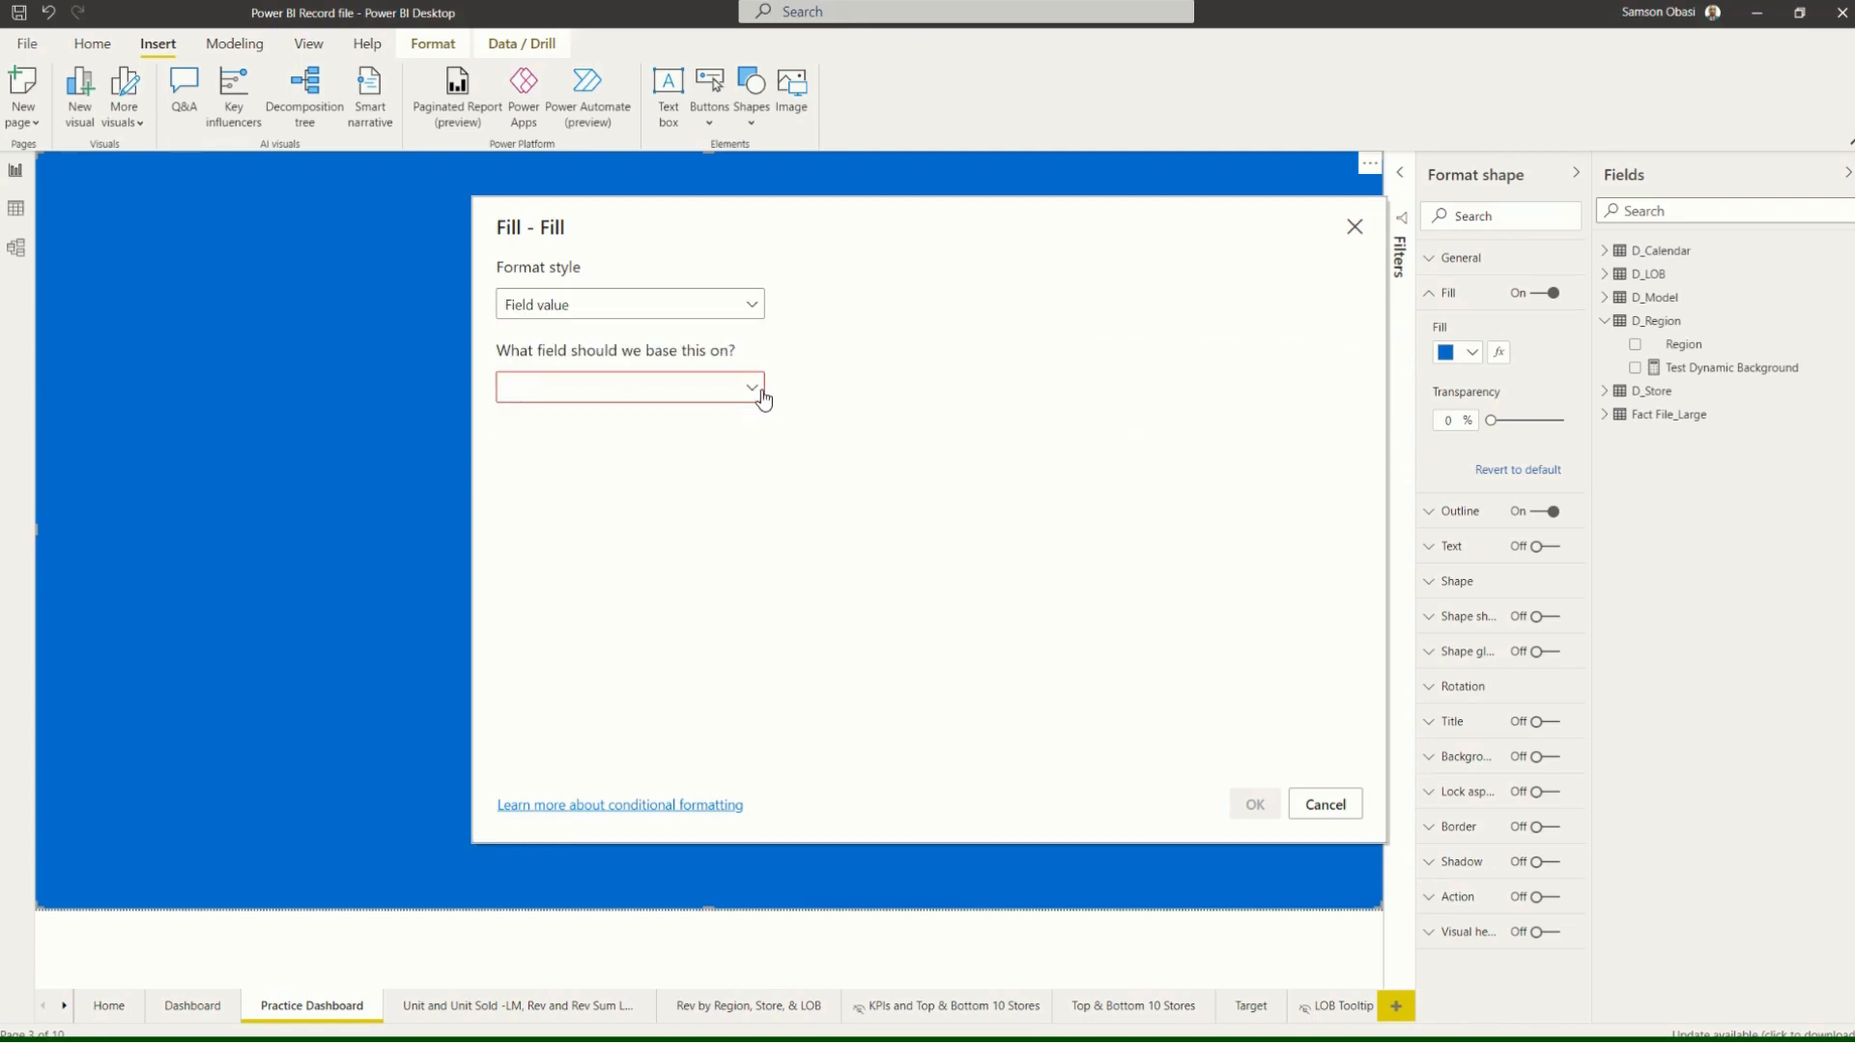
left_click(759, 392)
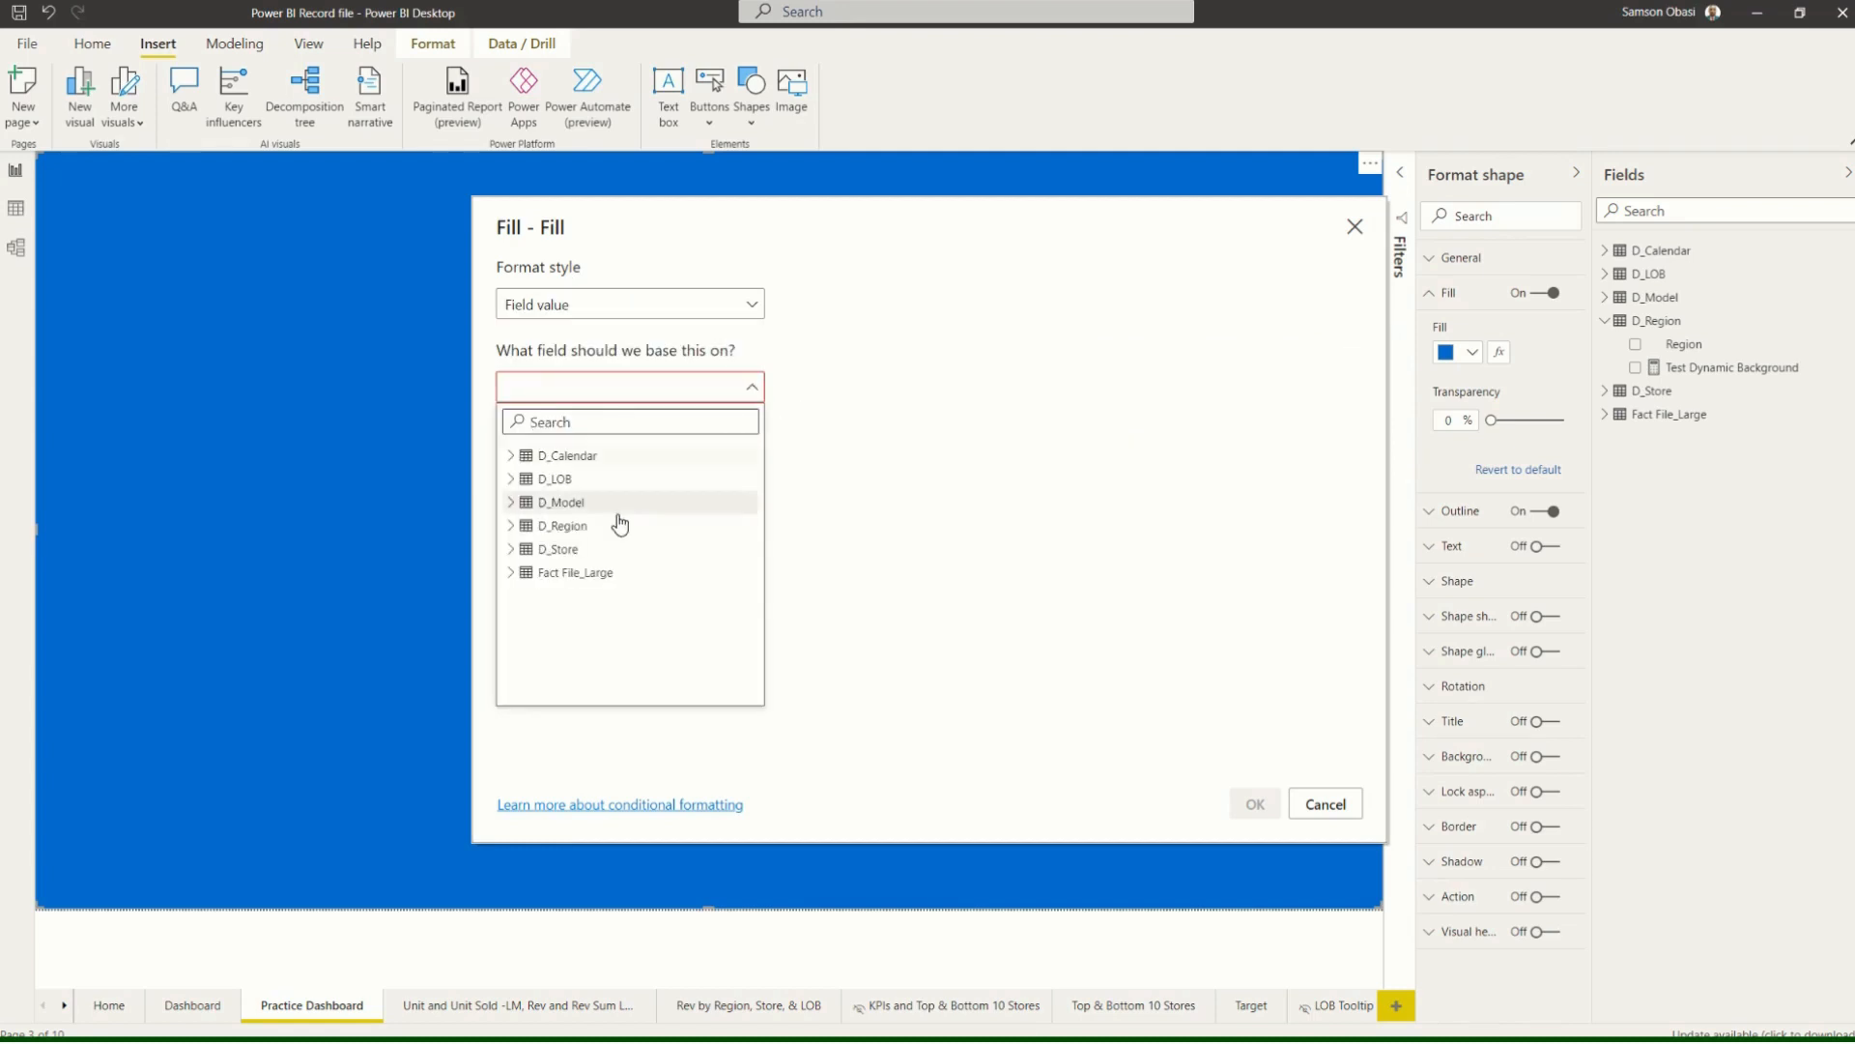
left_click(511, 528)
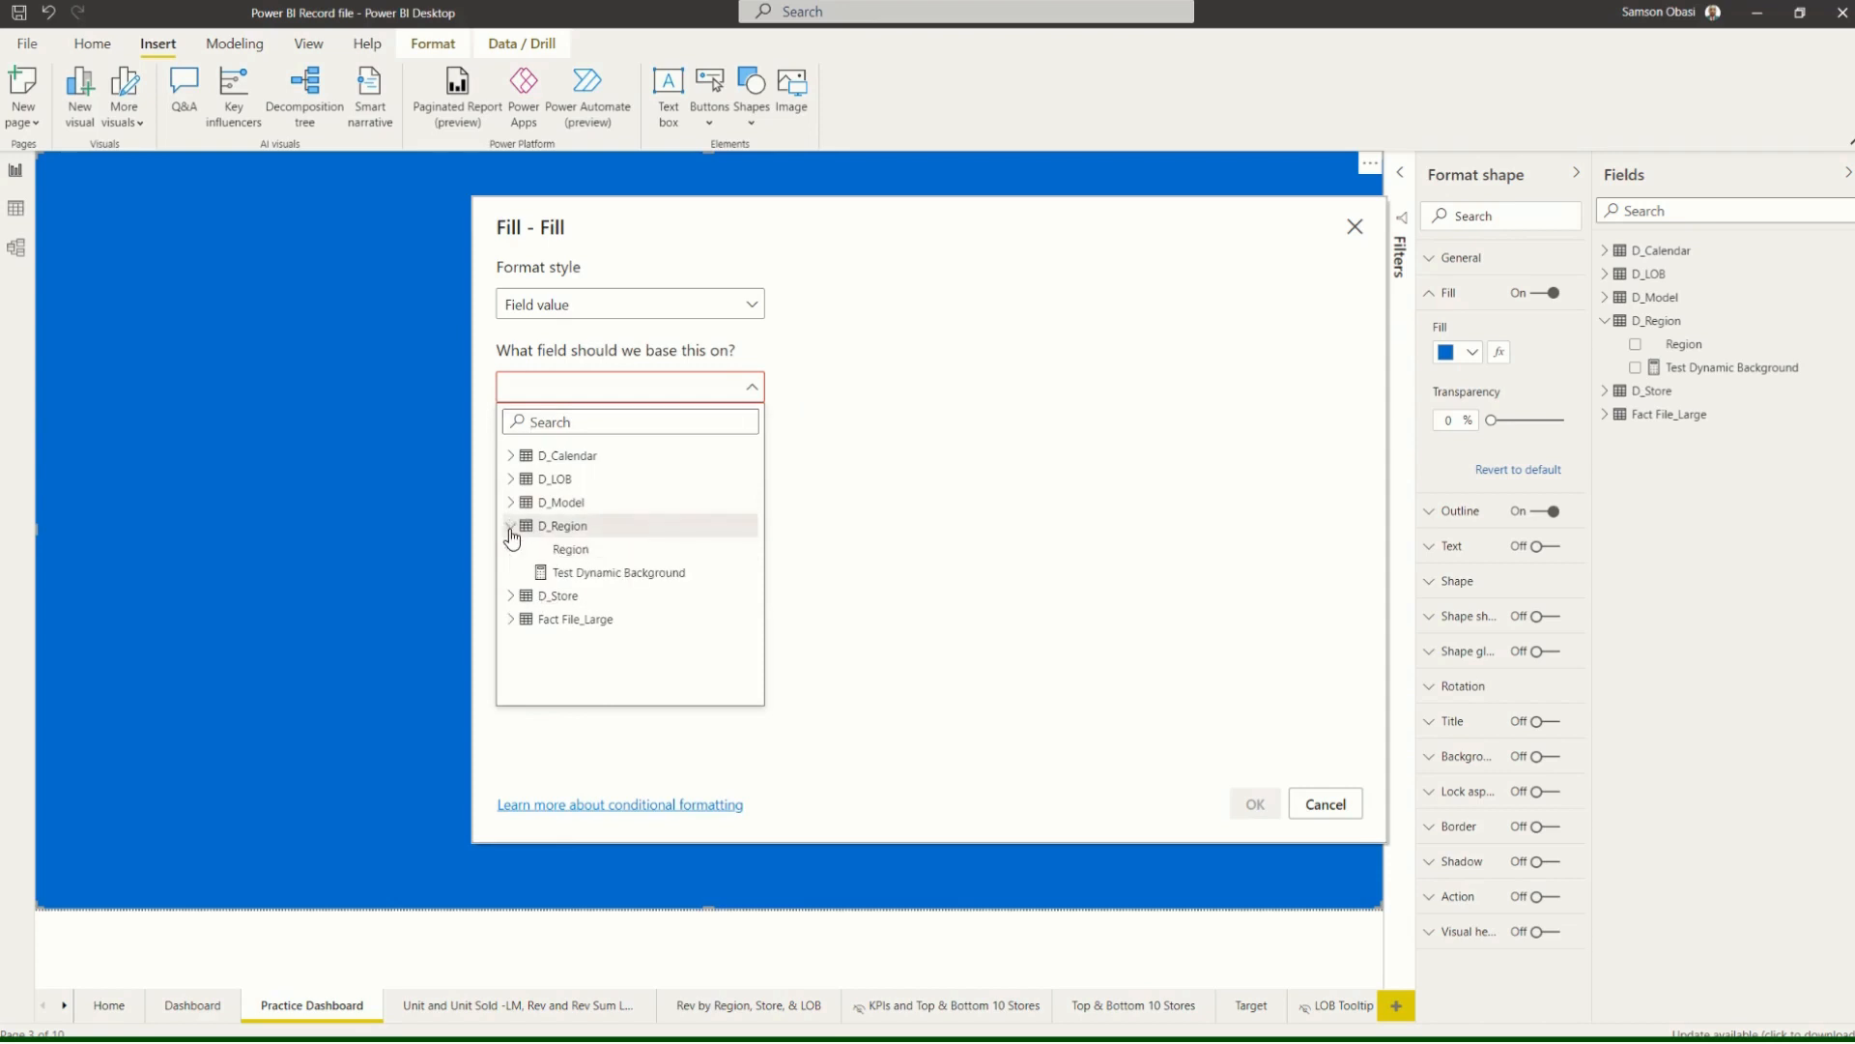
left_click(570, 574)
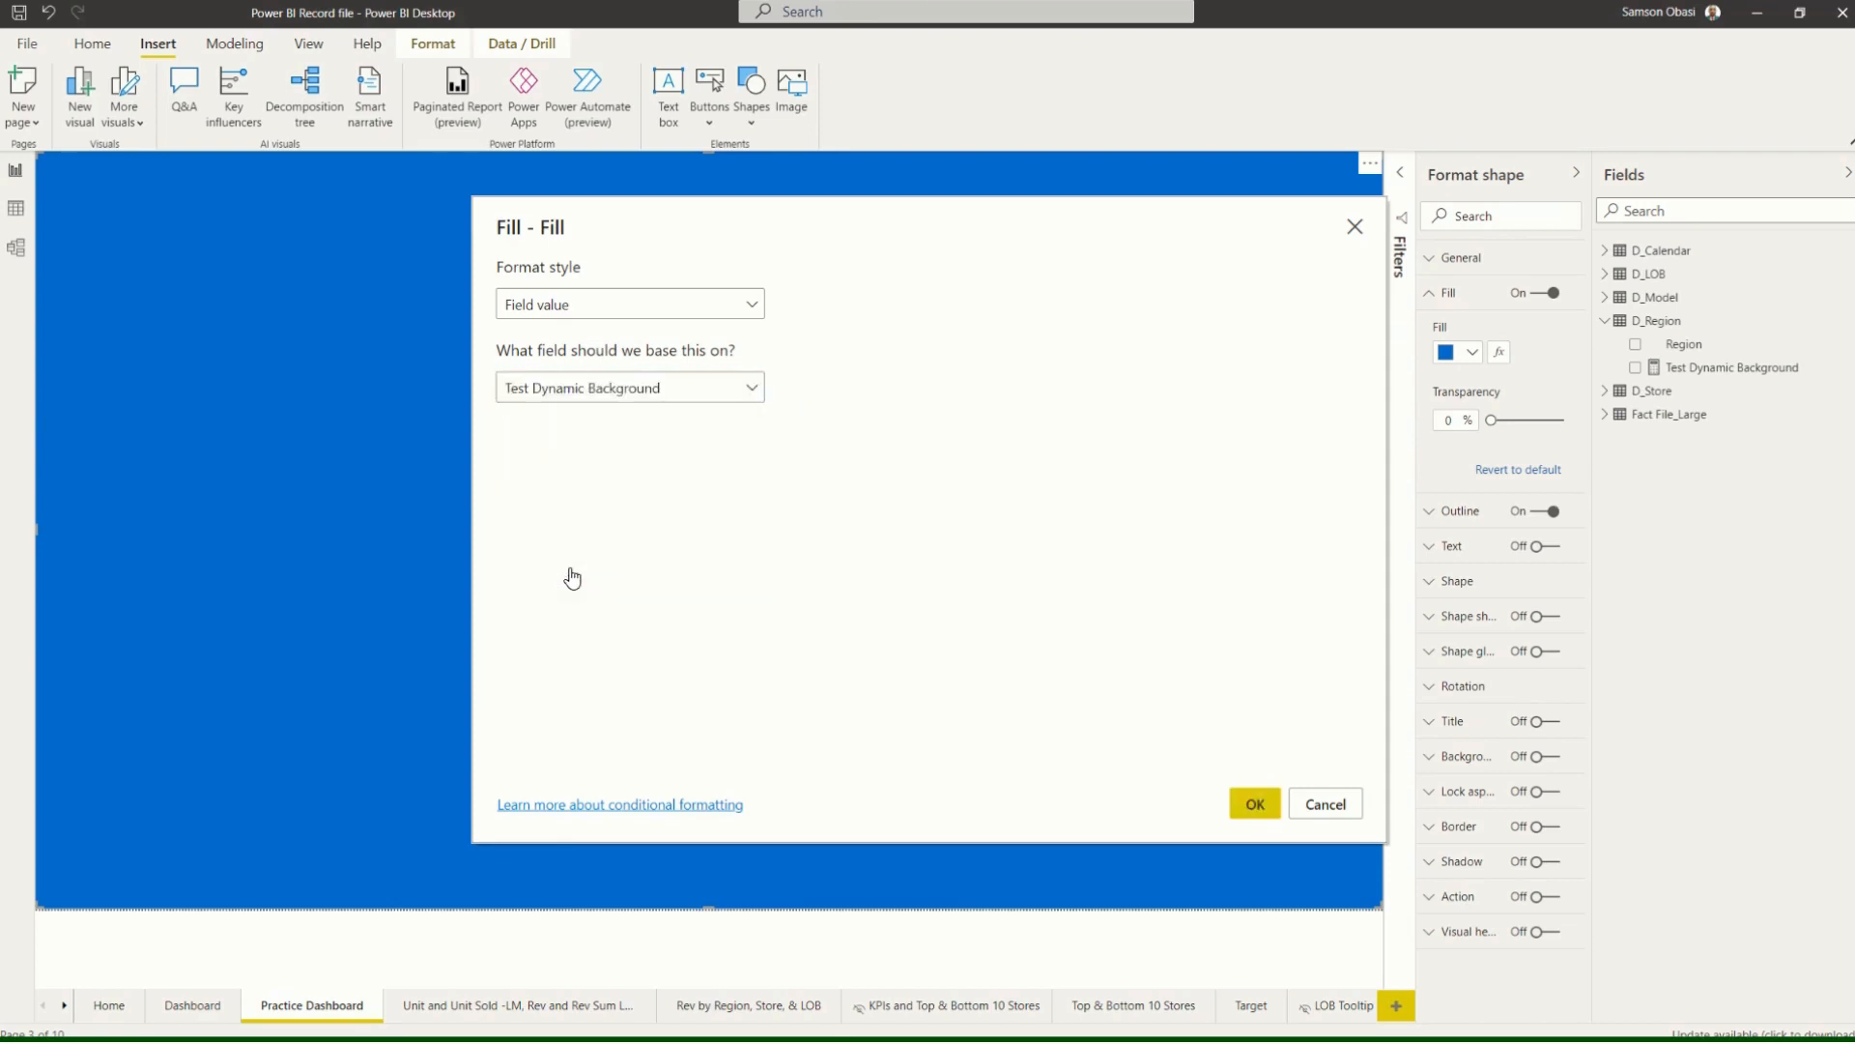
left_click(1254, 810)
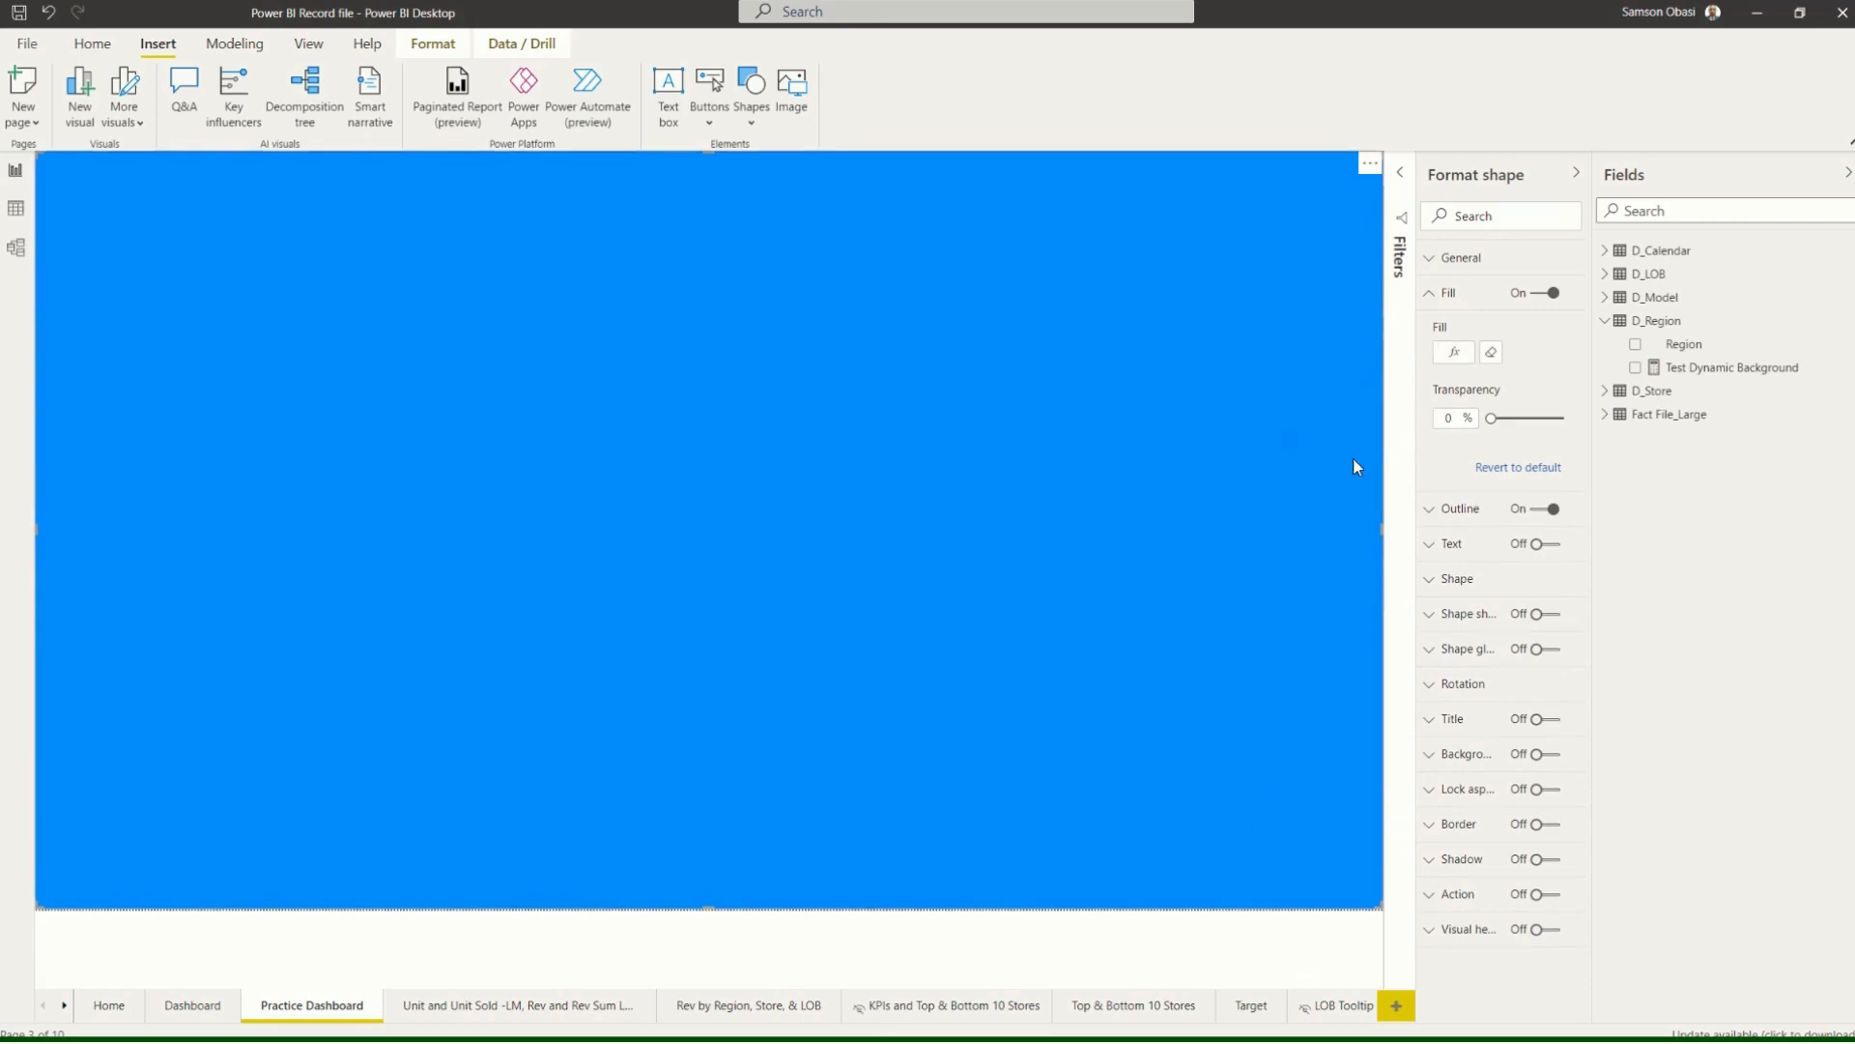
Set the full-page rectangle's fill transparency to 36% and send it to the back, behind all dashboard visuals.
left_click(1522, 418)
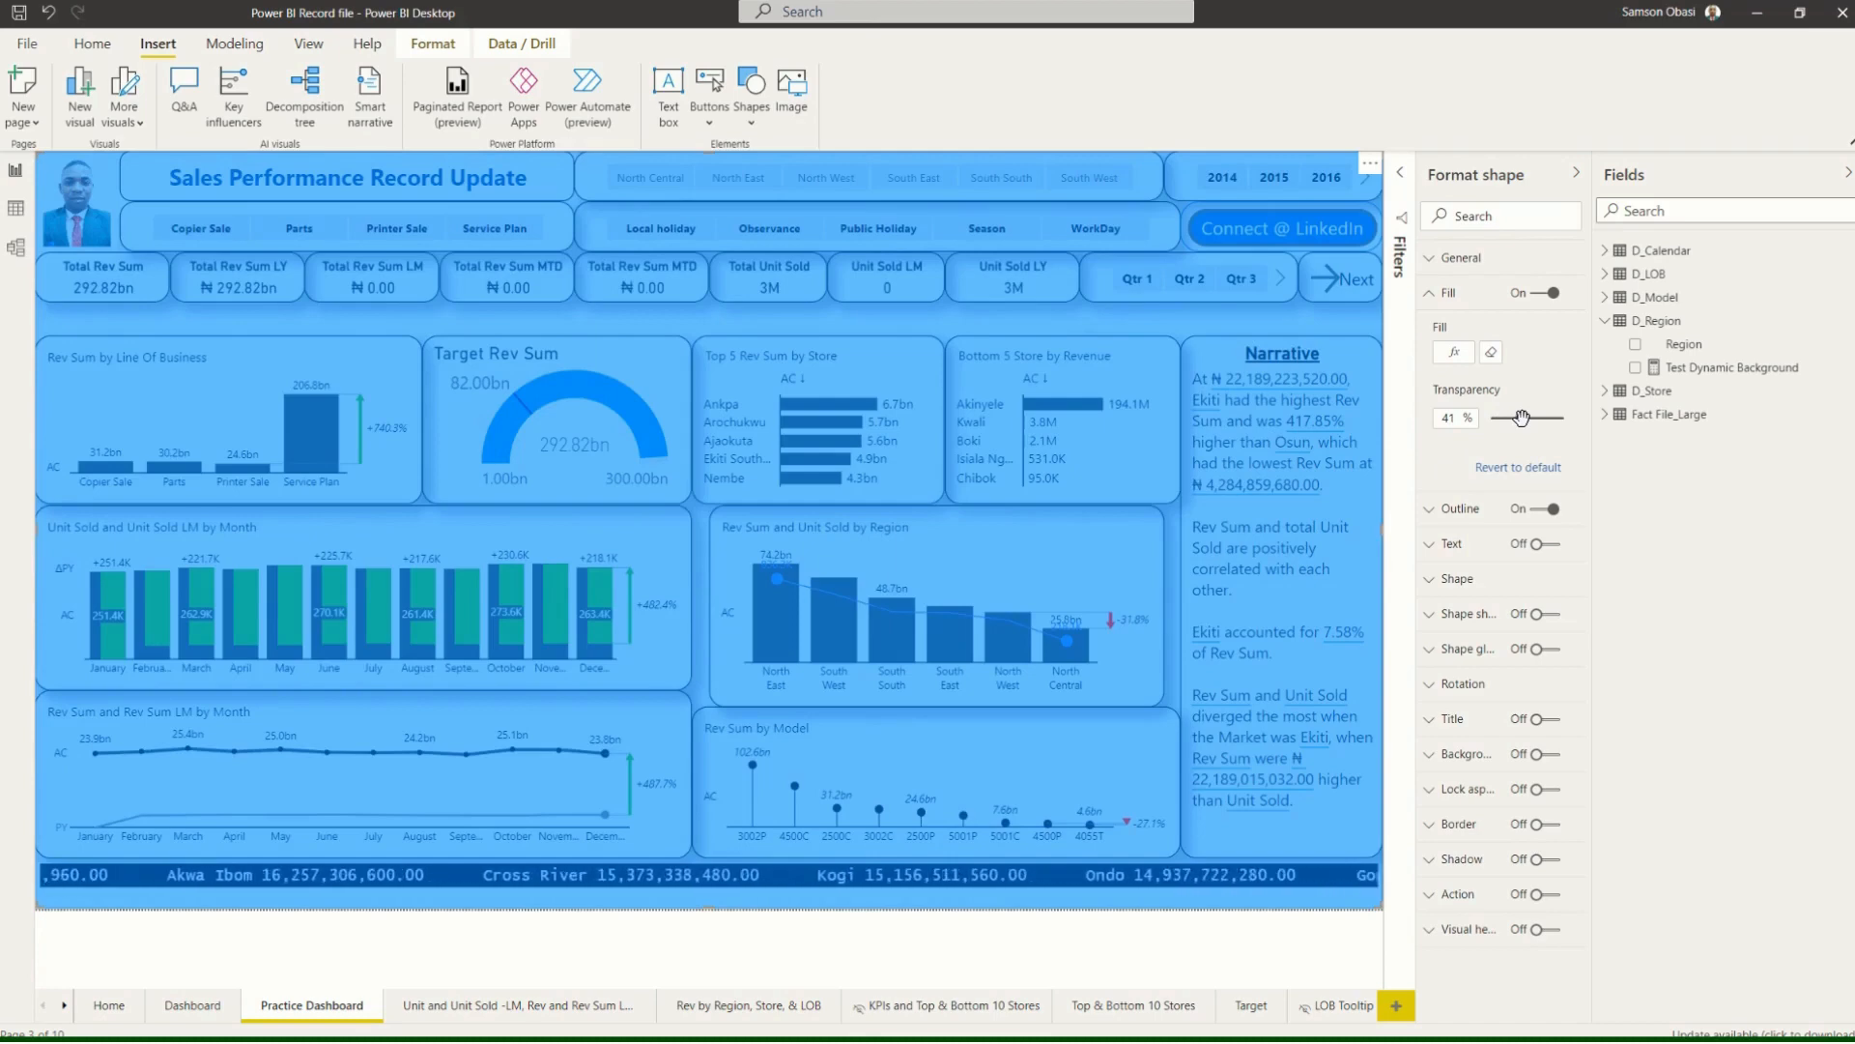
left_click_drag(1522, 418, 1517, 418)
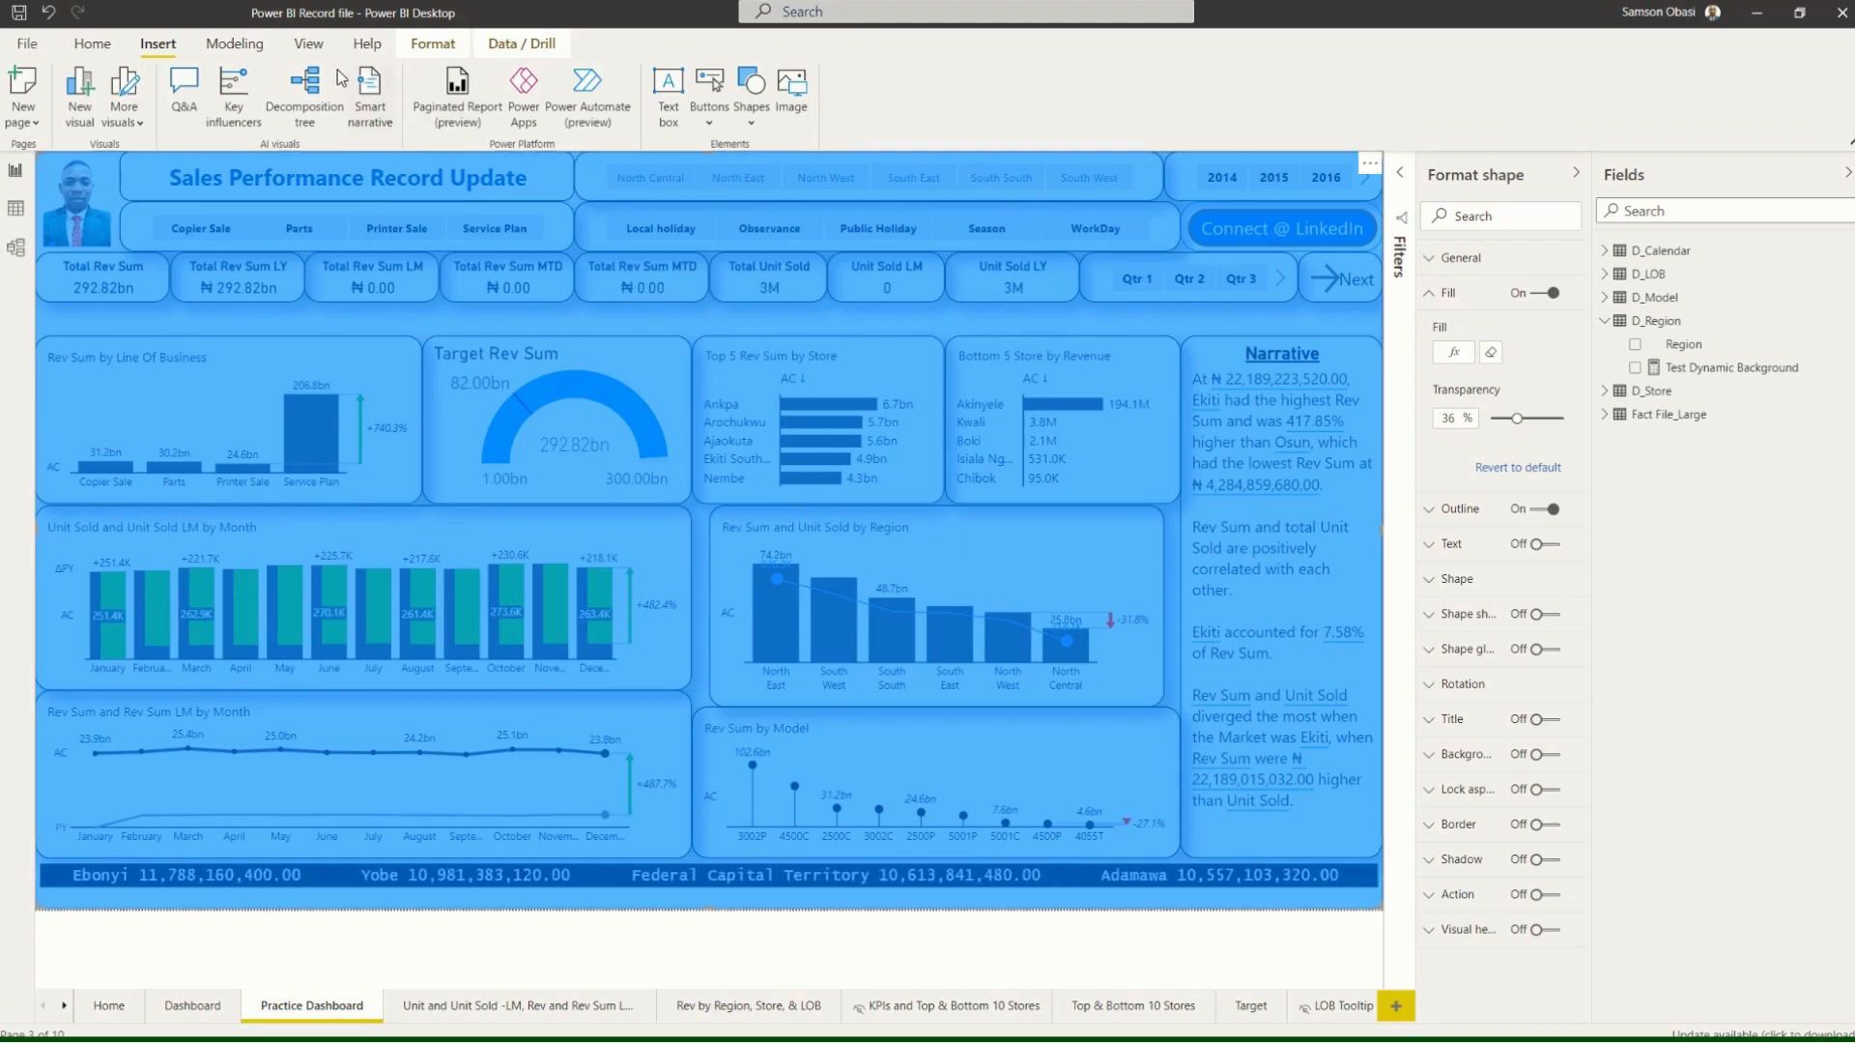
left_click(423, 50)
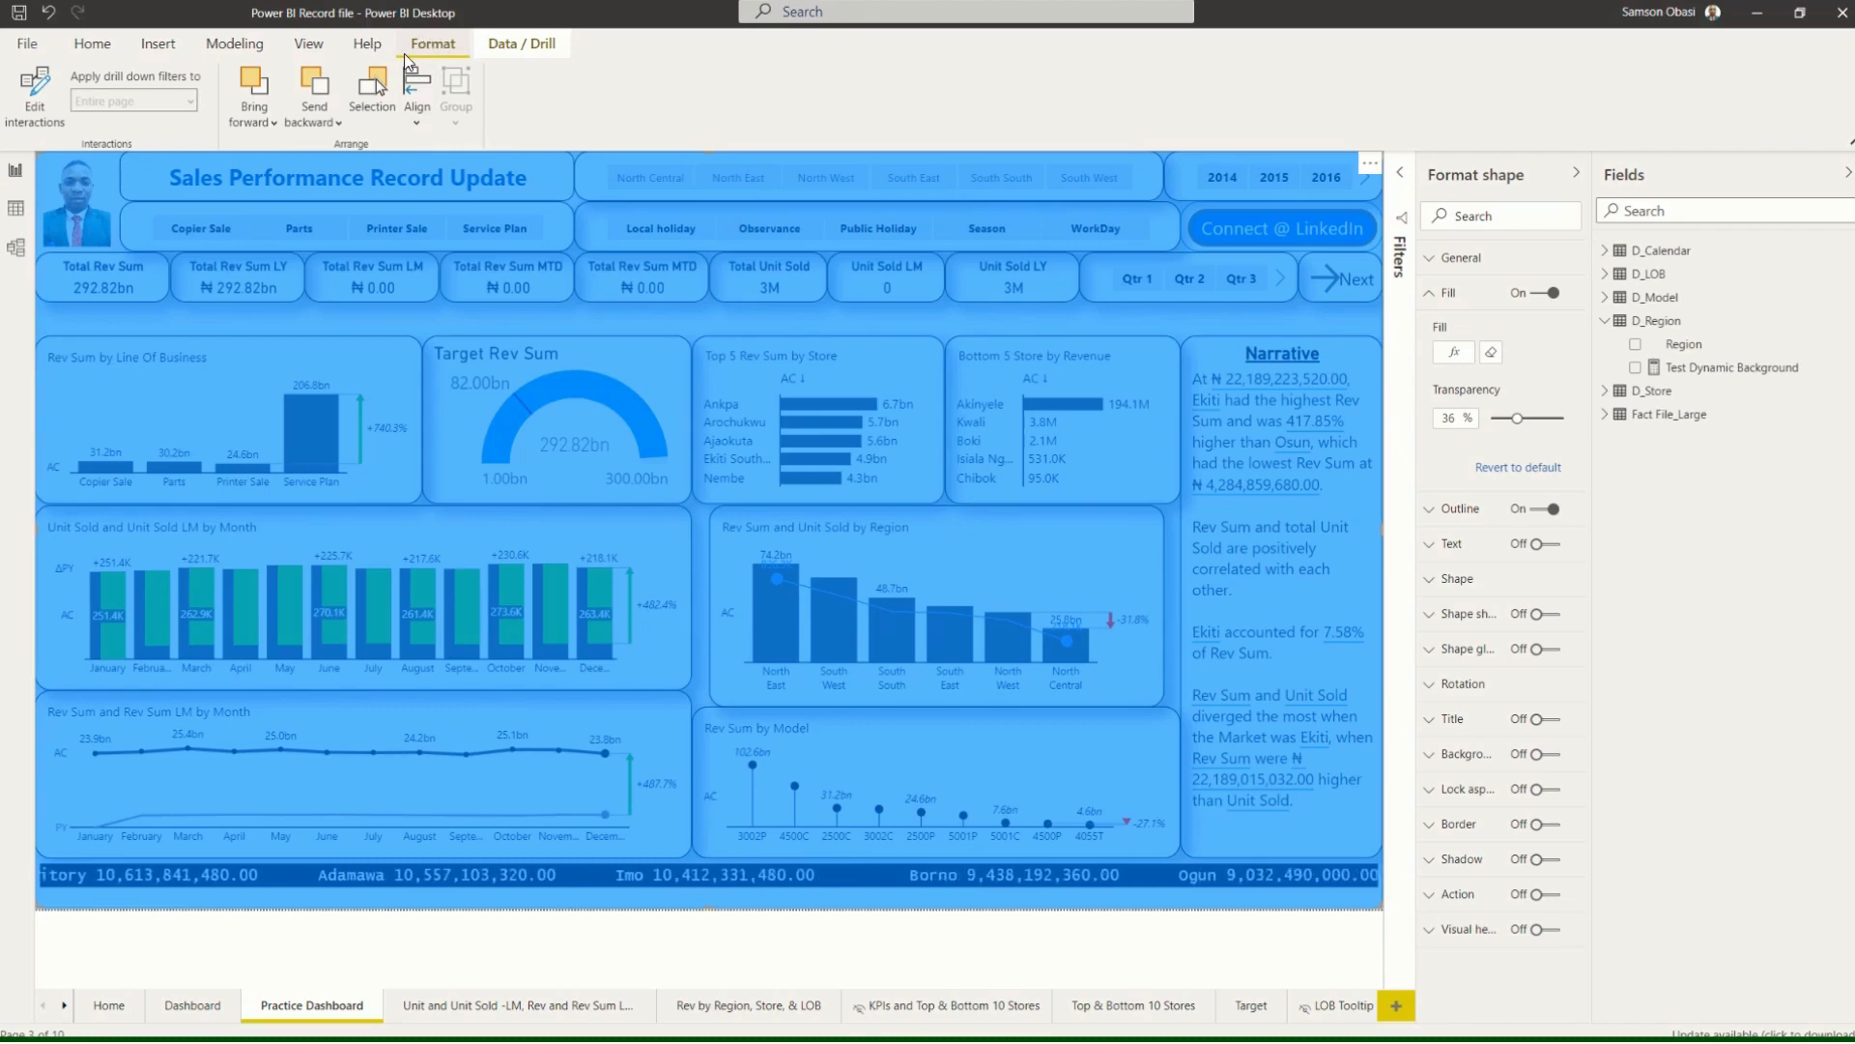
left_click(334, 125)
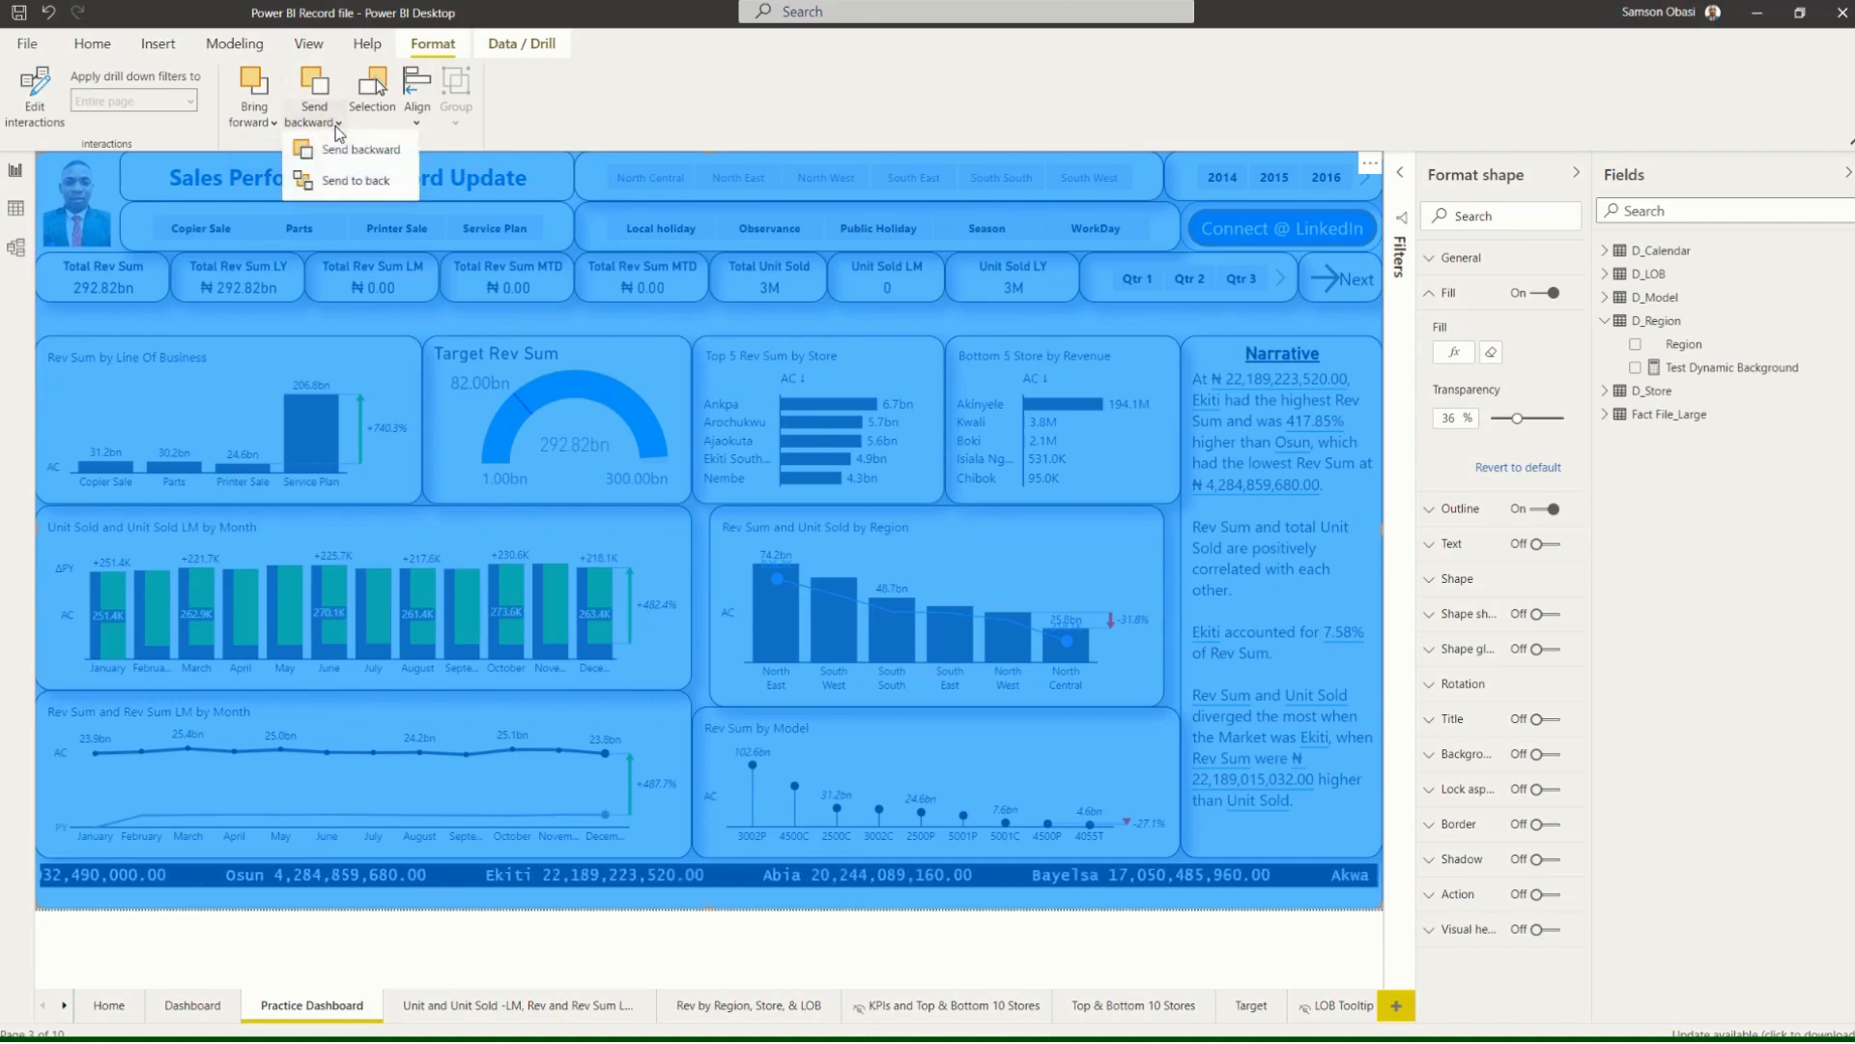
left_click(329, 189)
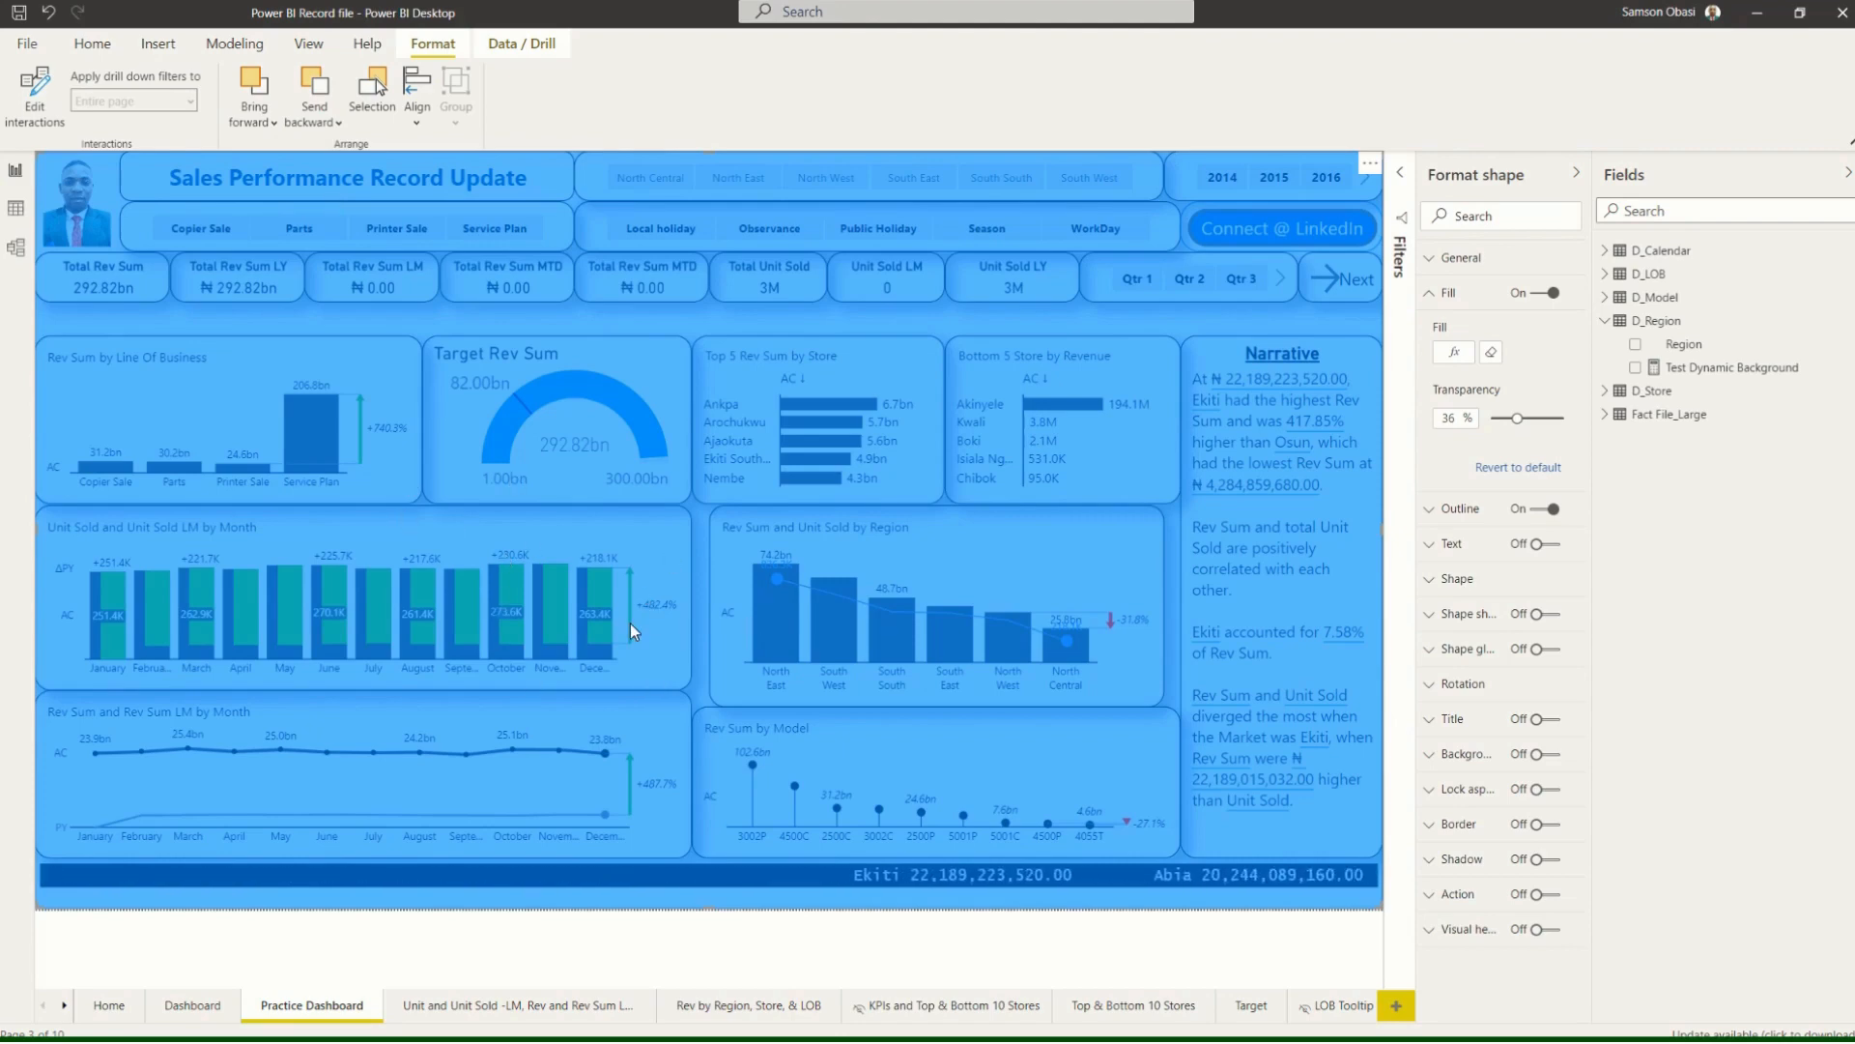
left_click(547, 937)
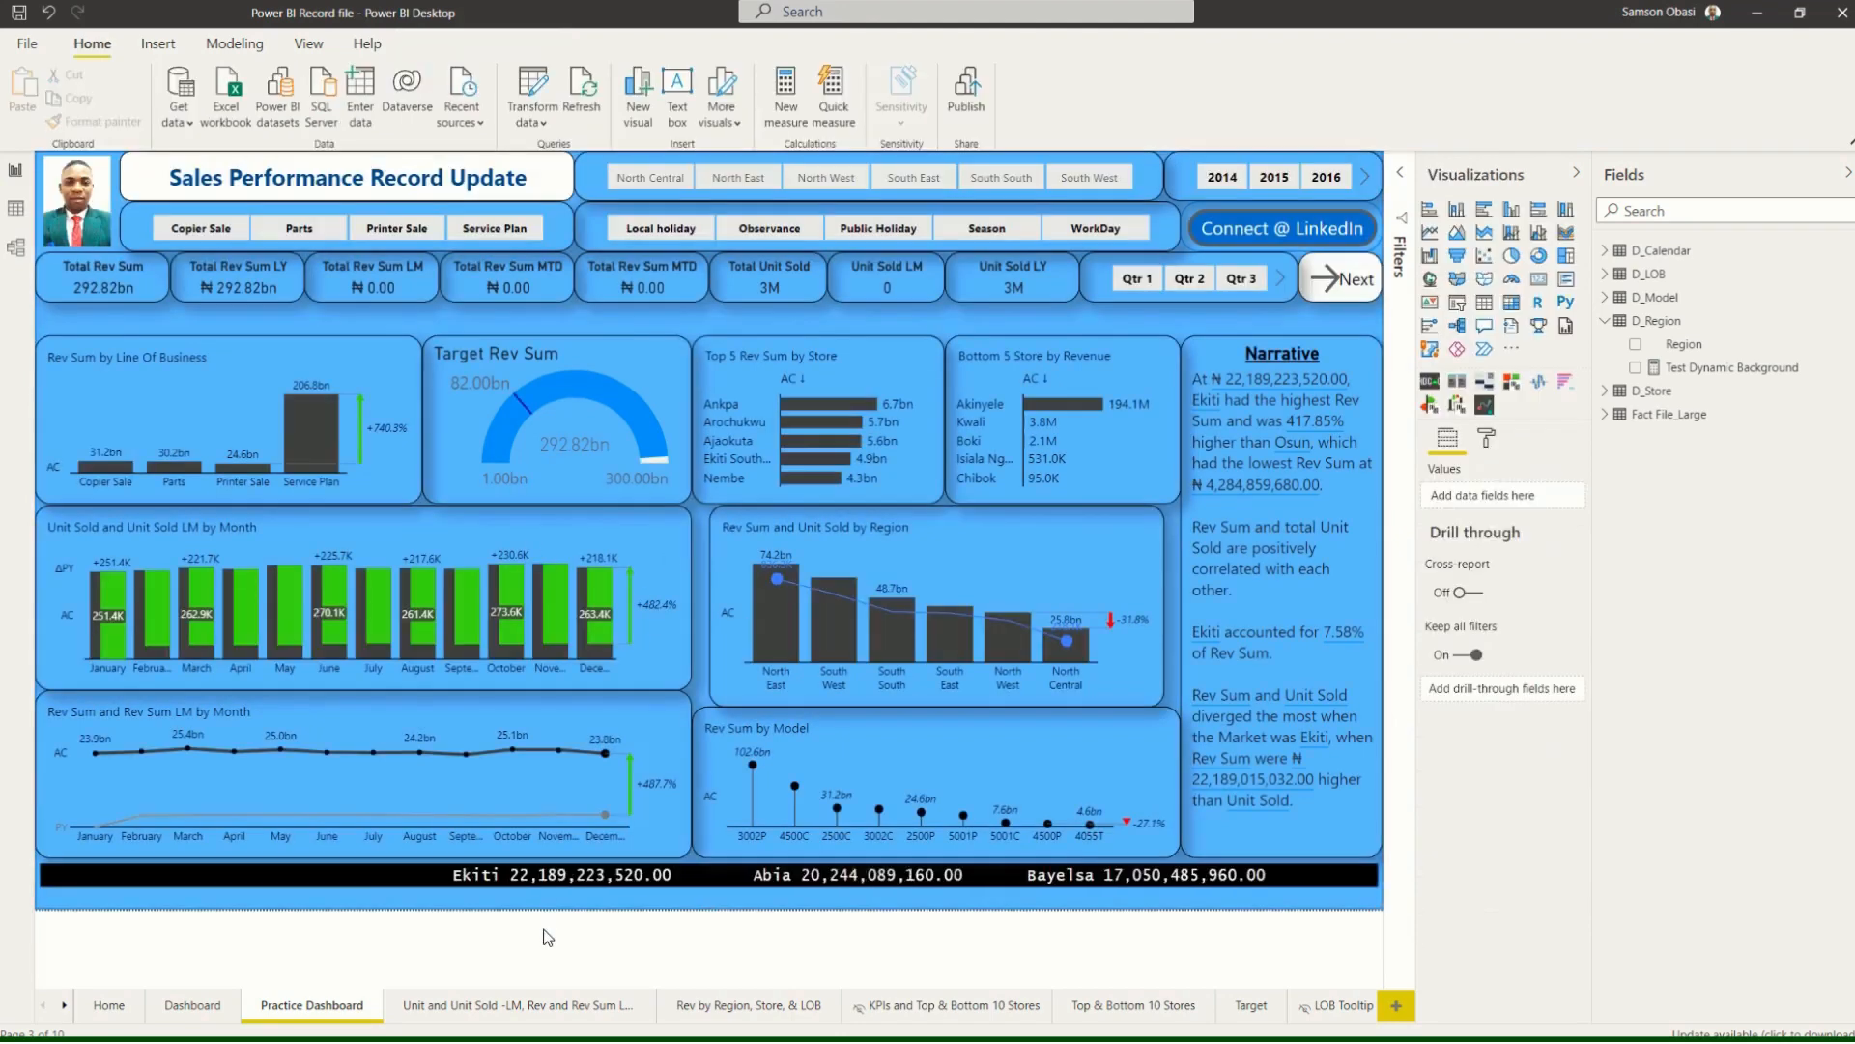
Test the dynamic background by selecting North Central, North East and North West in the region slicer.
left_click(652, 174)
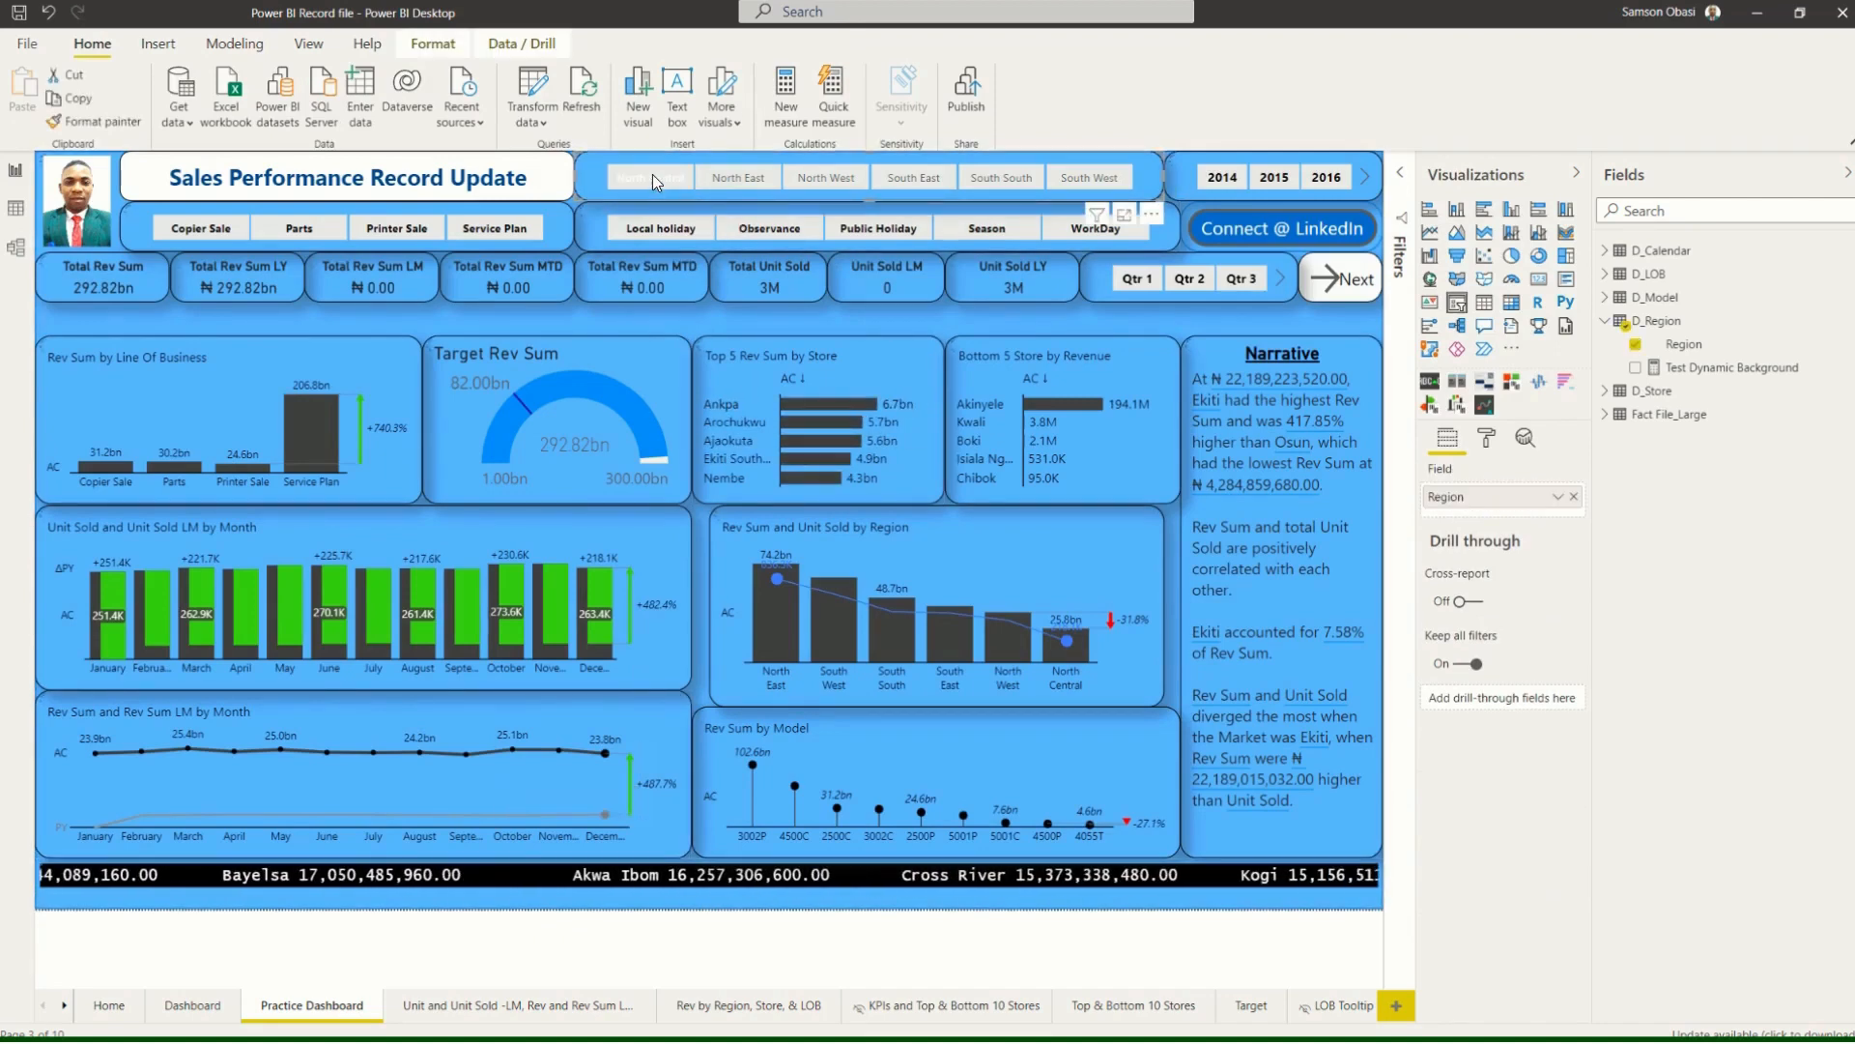
left_click(652, 176)
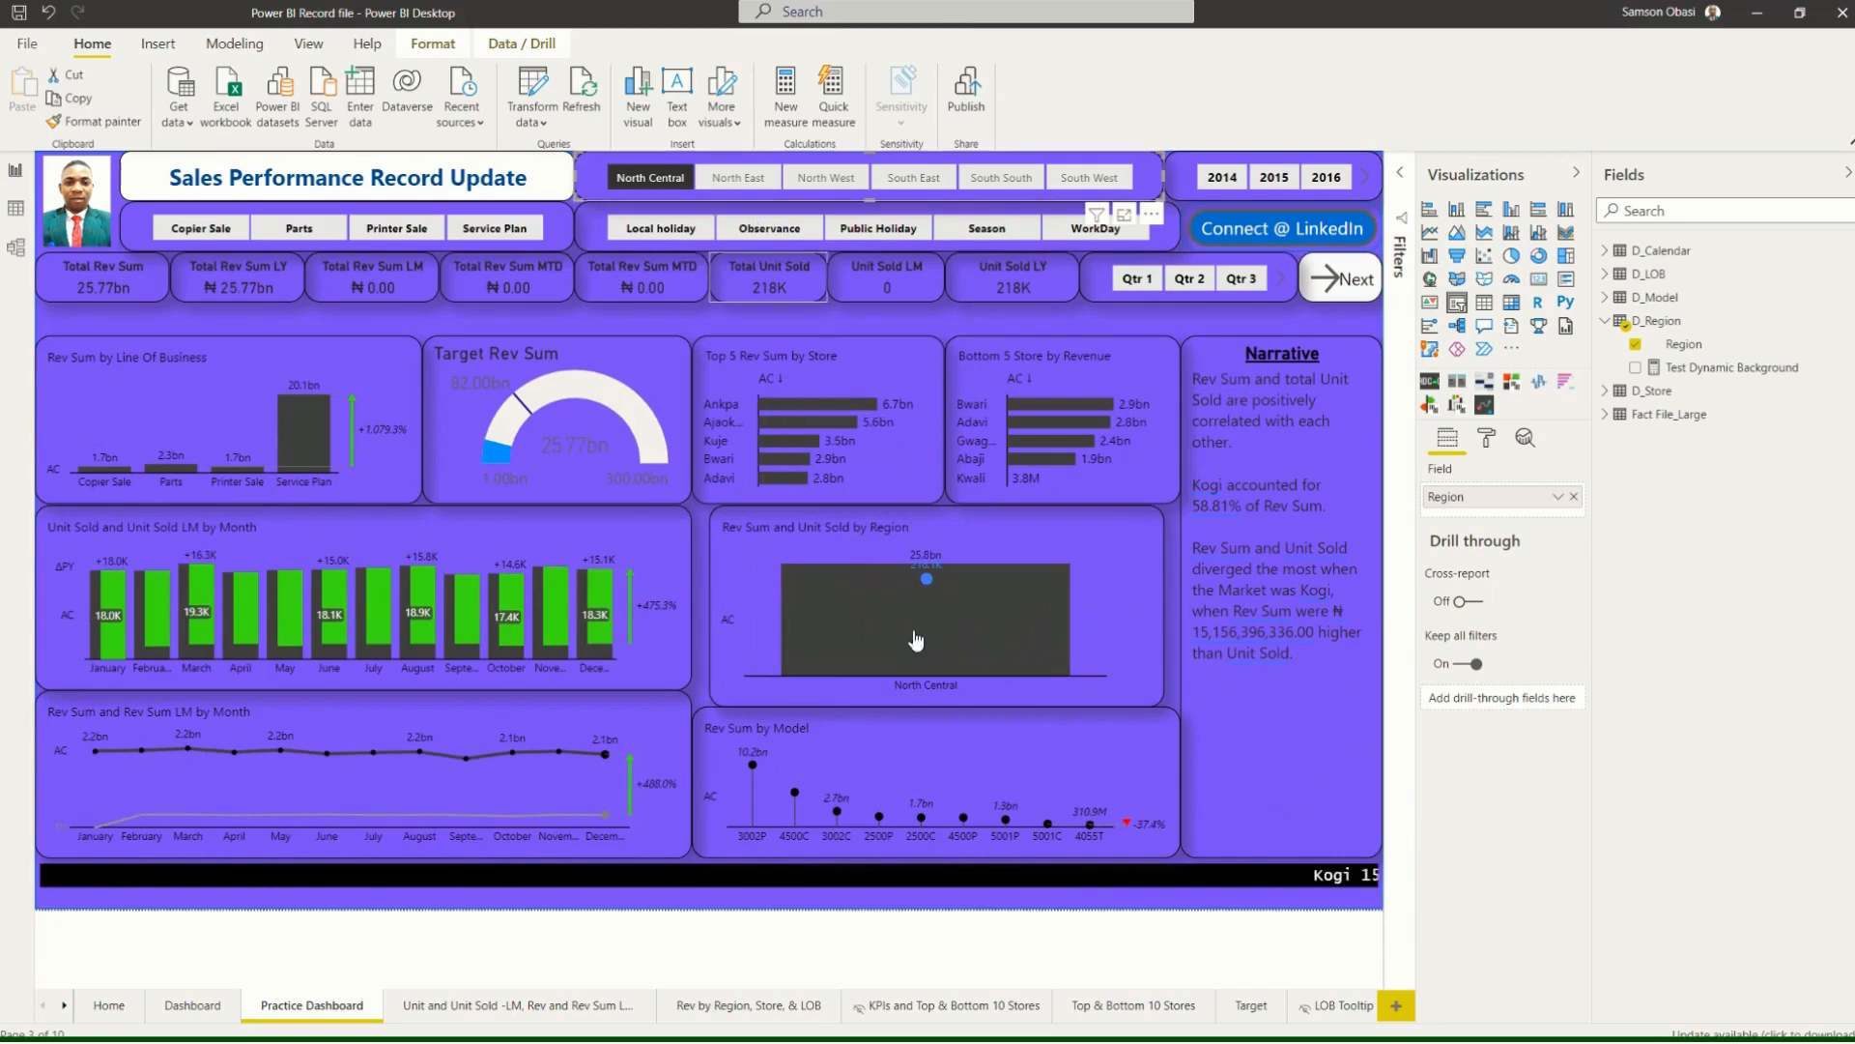
left_click(706, 187)
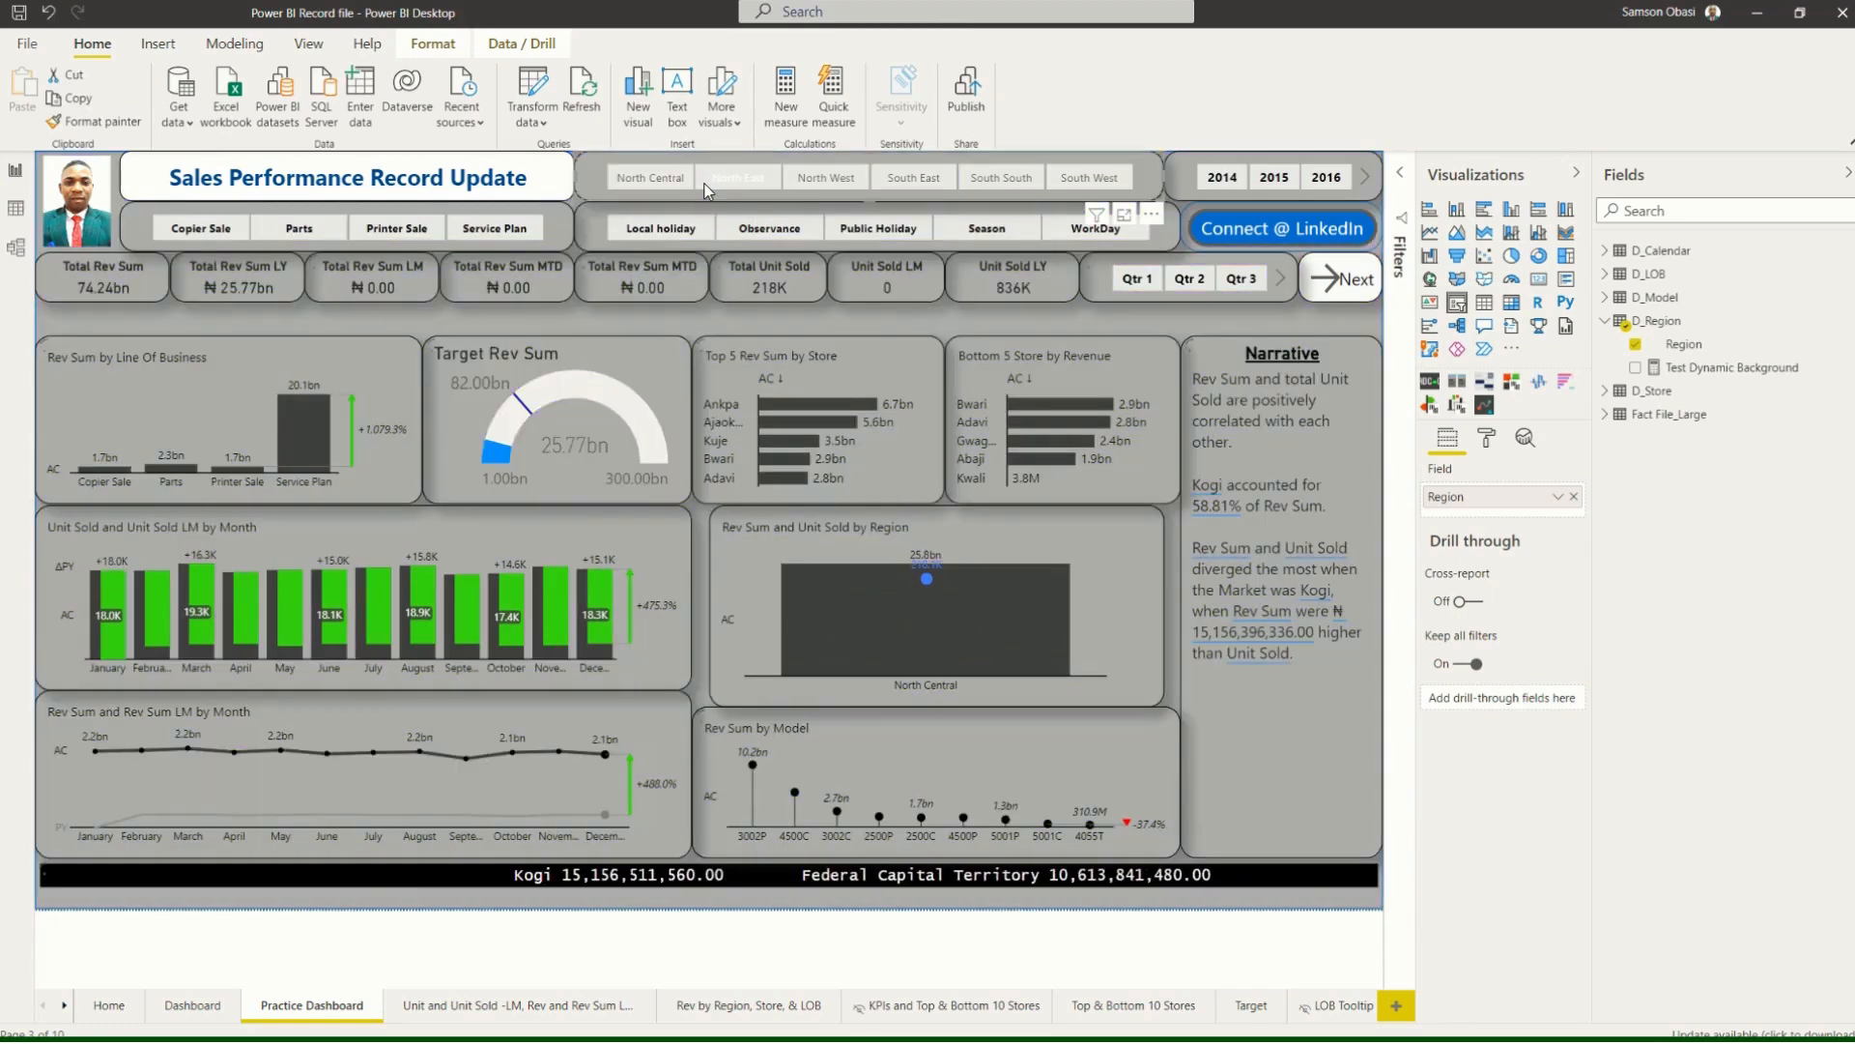
left_click(837, 189)
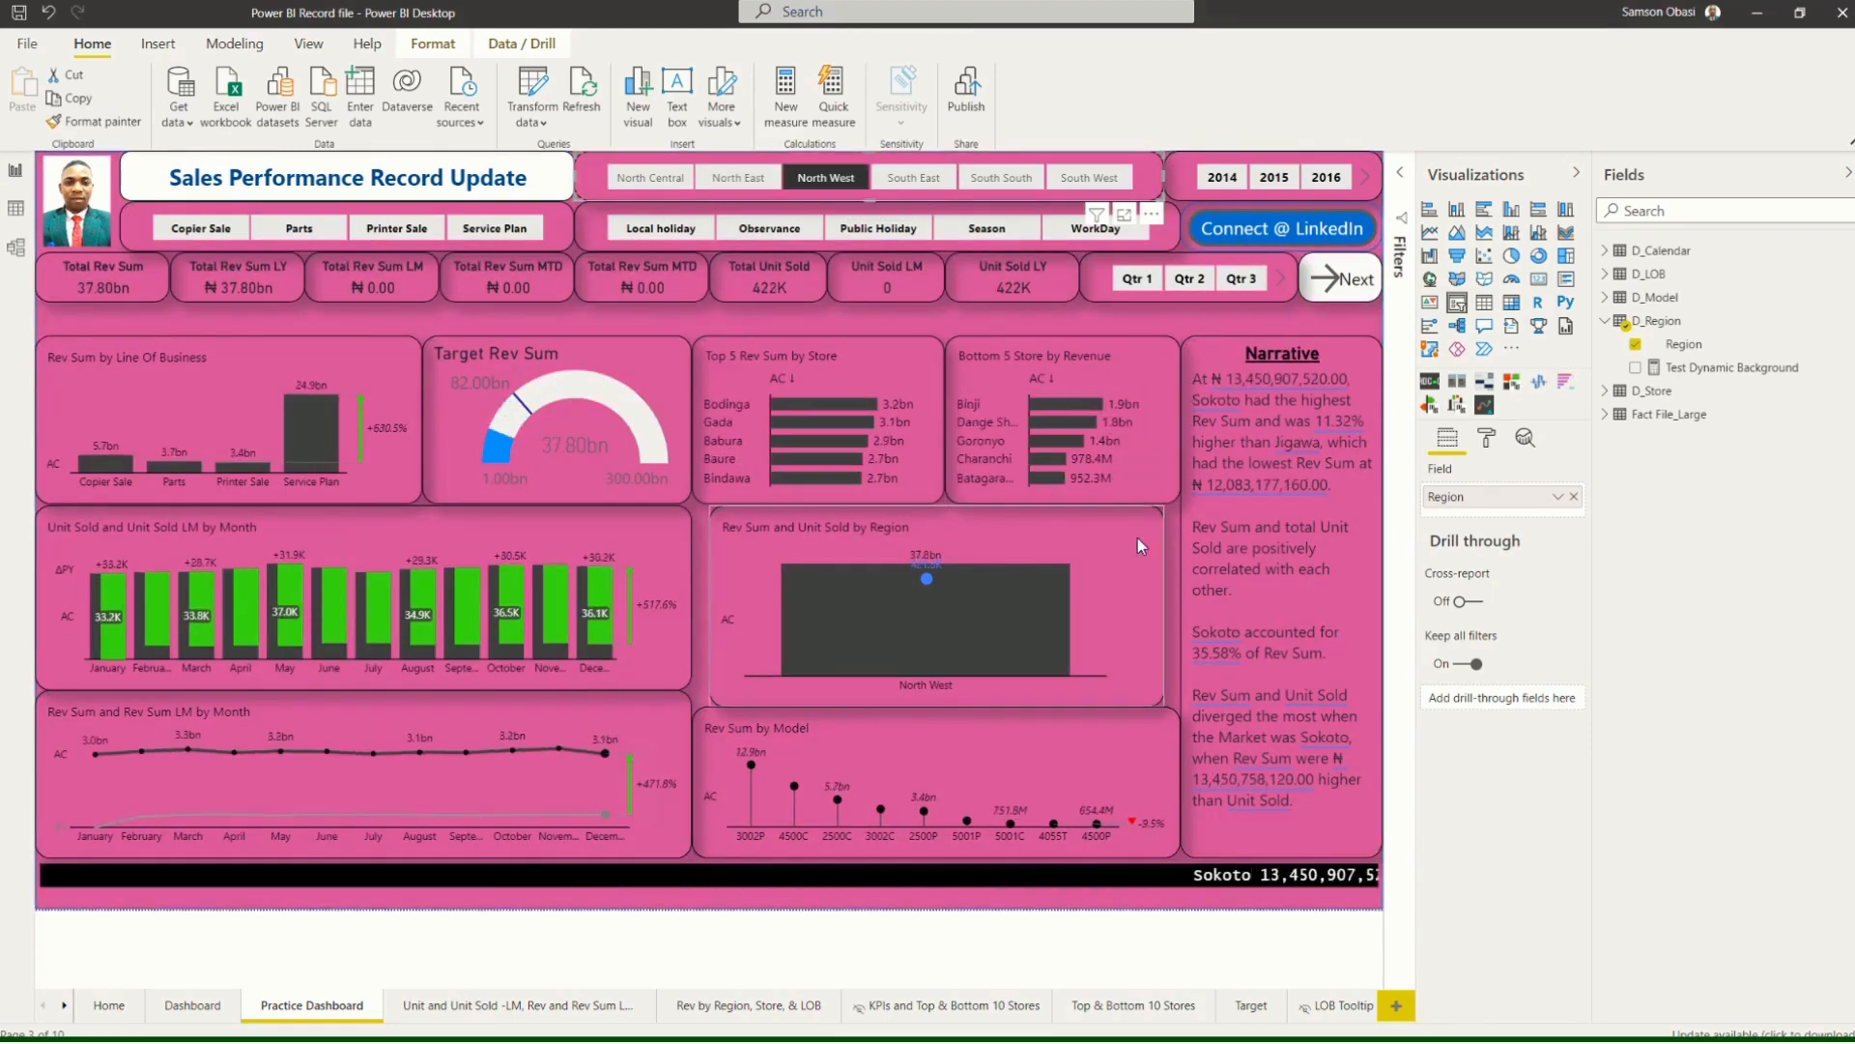
Set the background rectangle's fill transparency to 68% and deselect it.
left_click(930, 327)
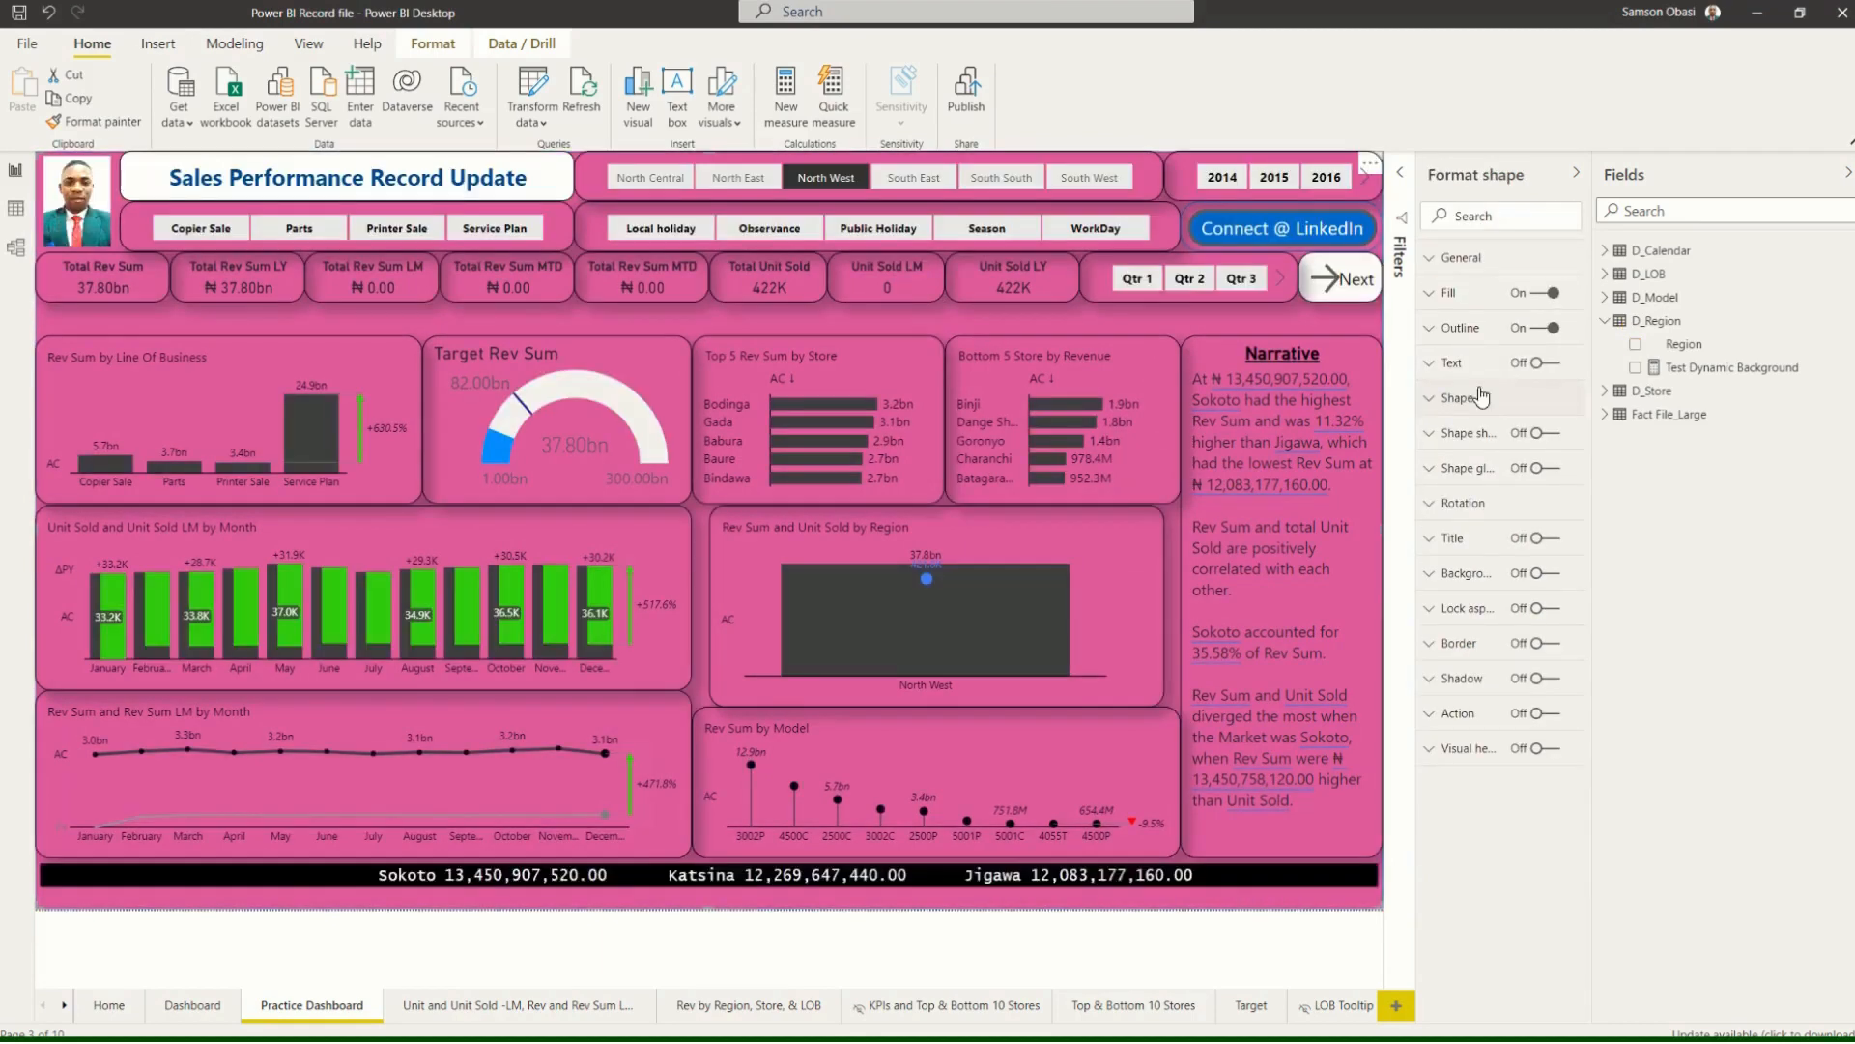
left_click(1428, 295)
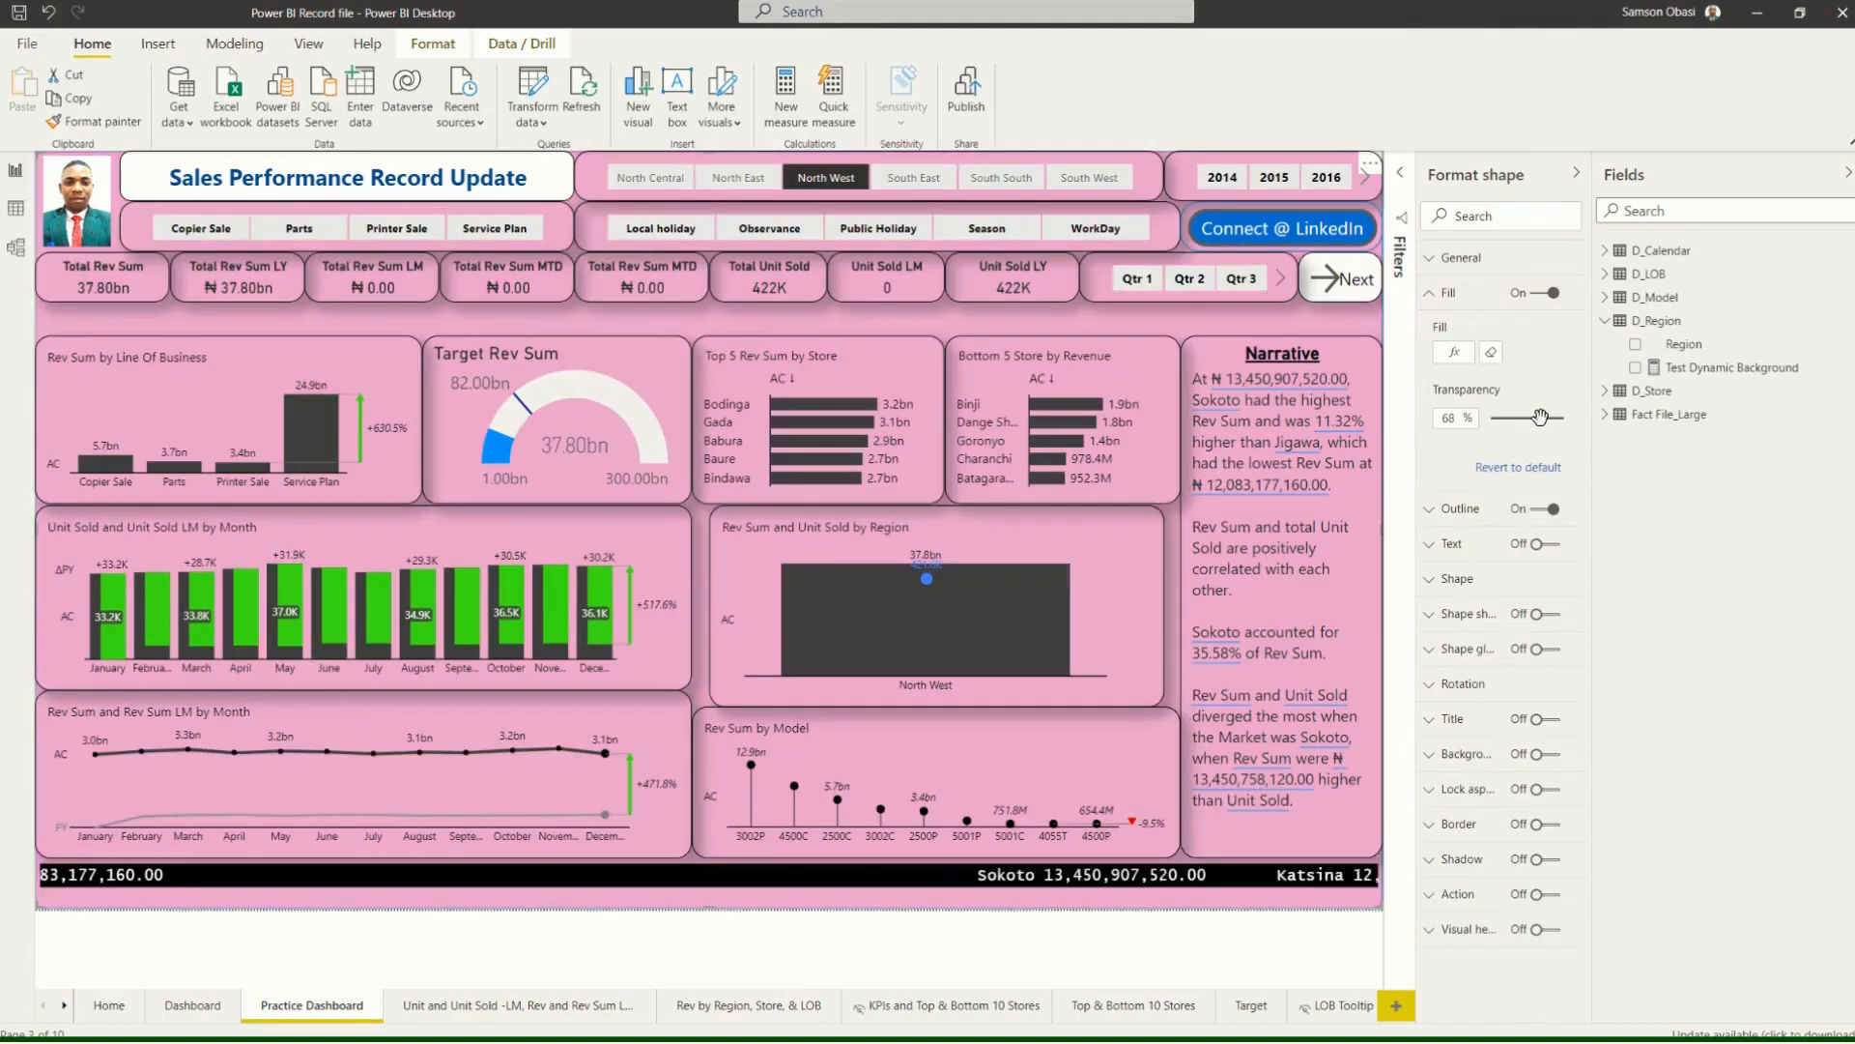
left_click(1540, 418)
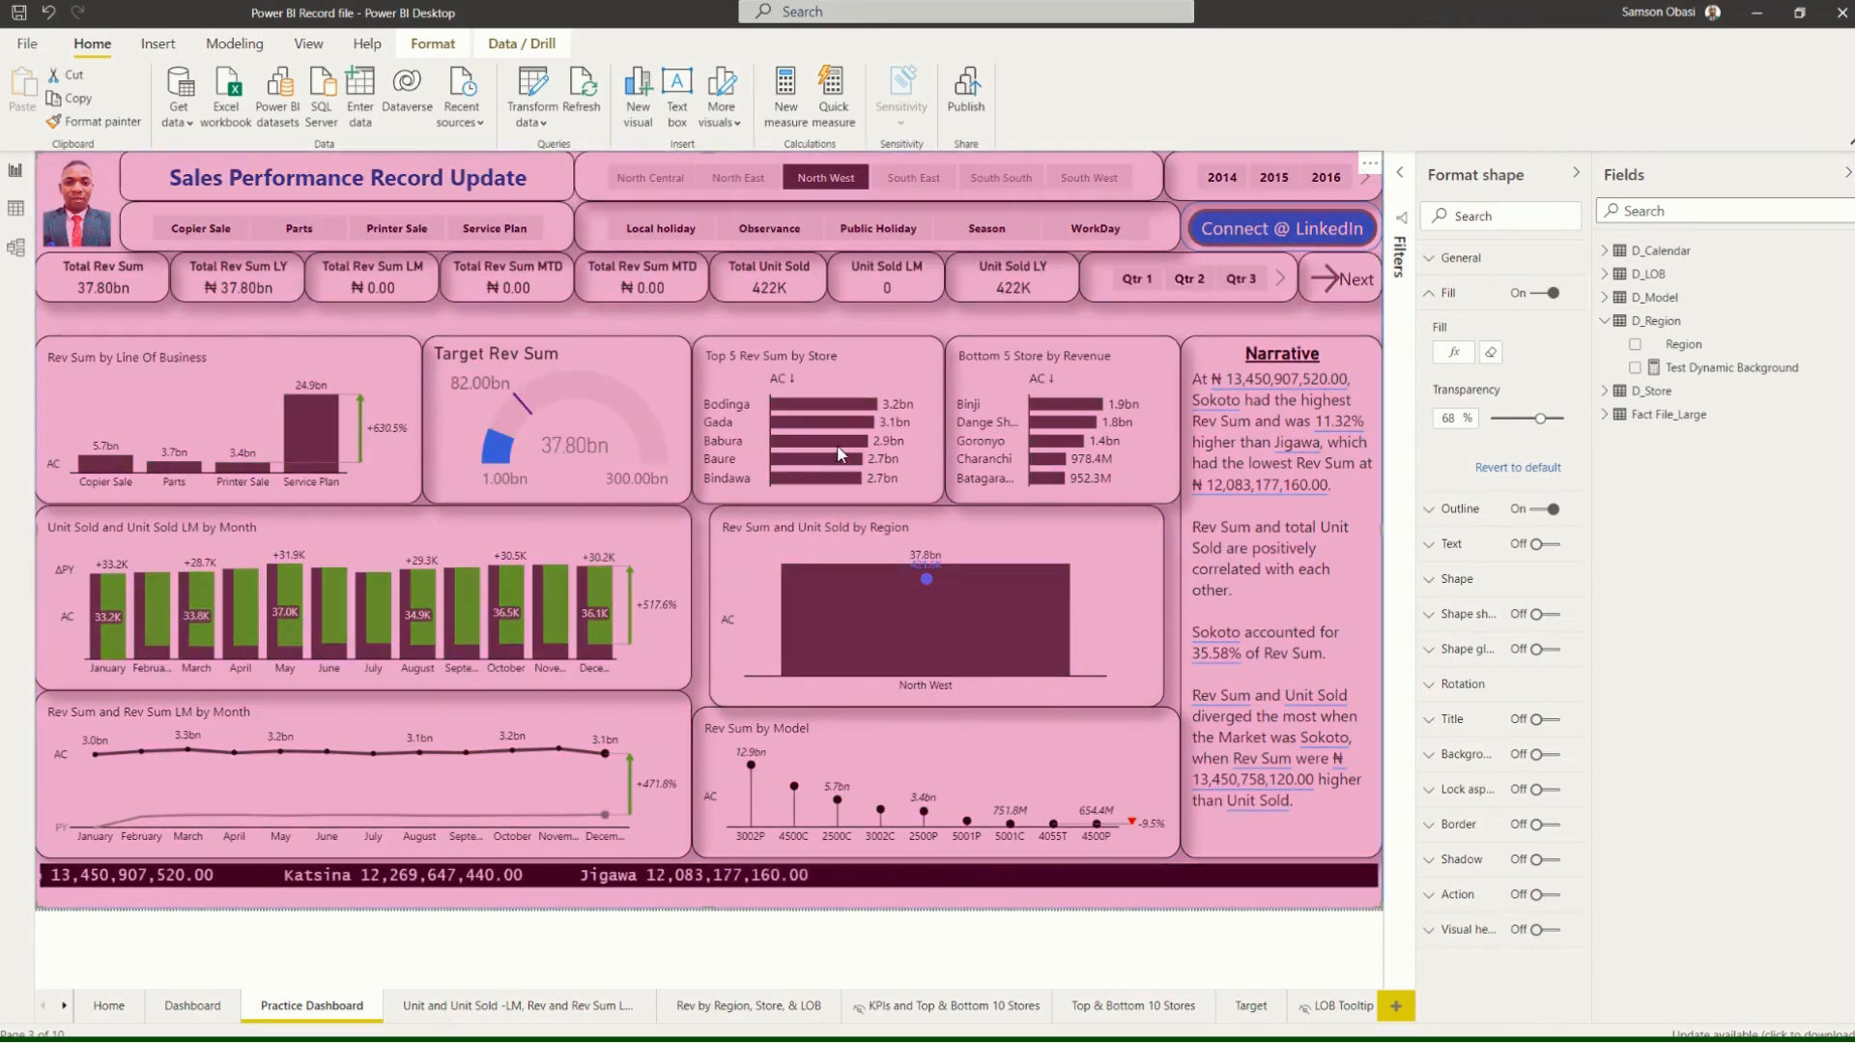
left_click(645, 945)
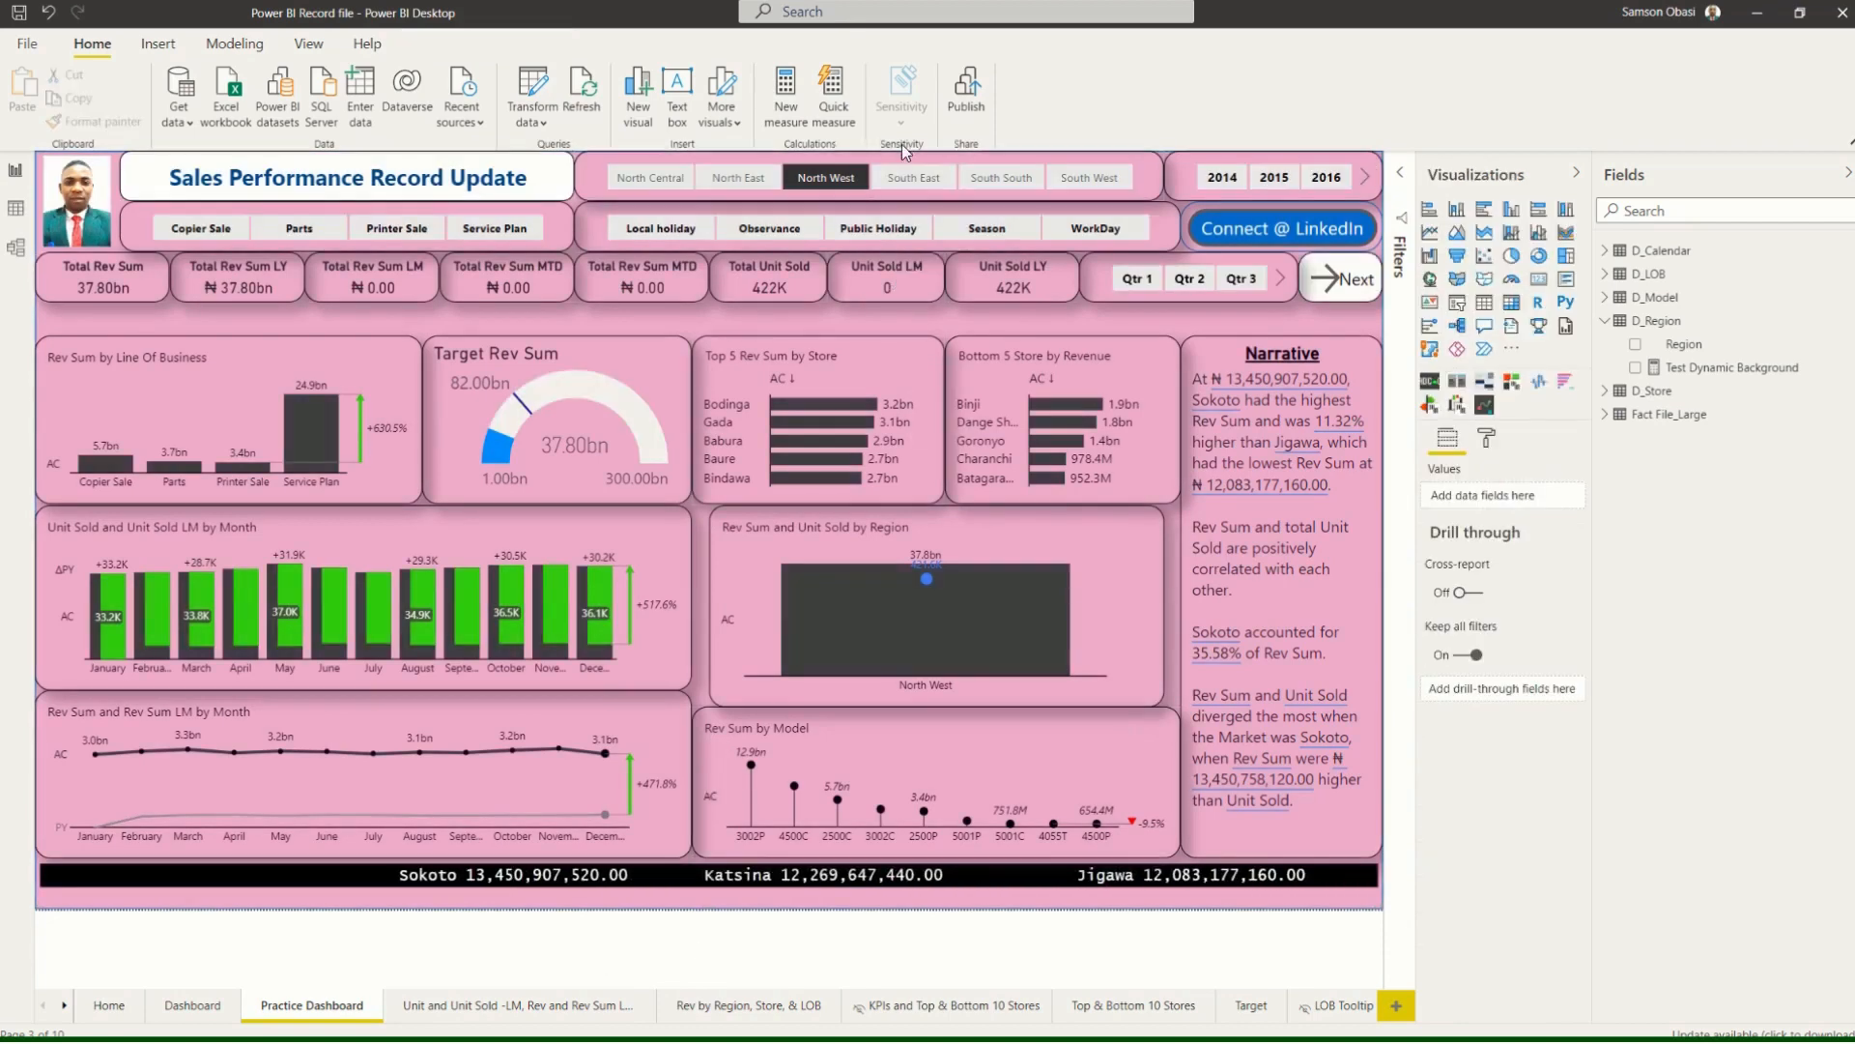
Check the lighter background colours for South East, North East and North Central in the region slicer, ending on North East.
left_click(900, 186)
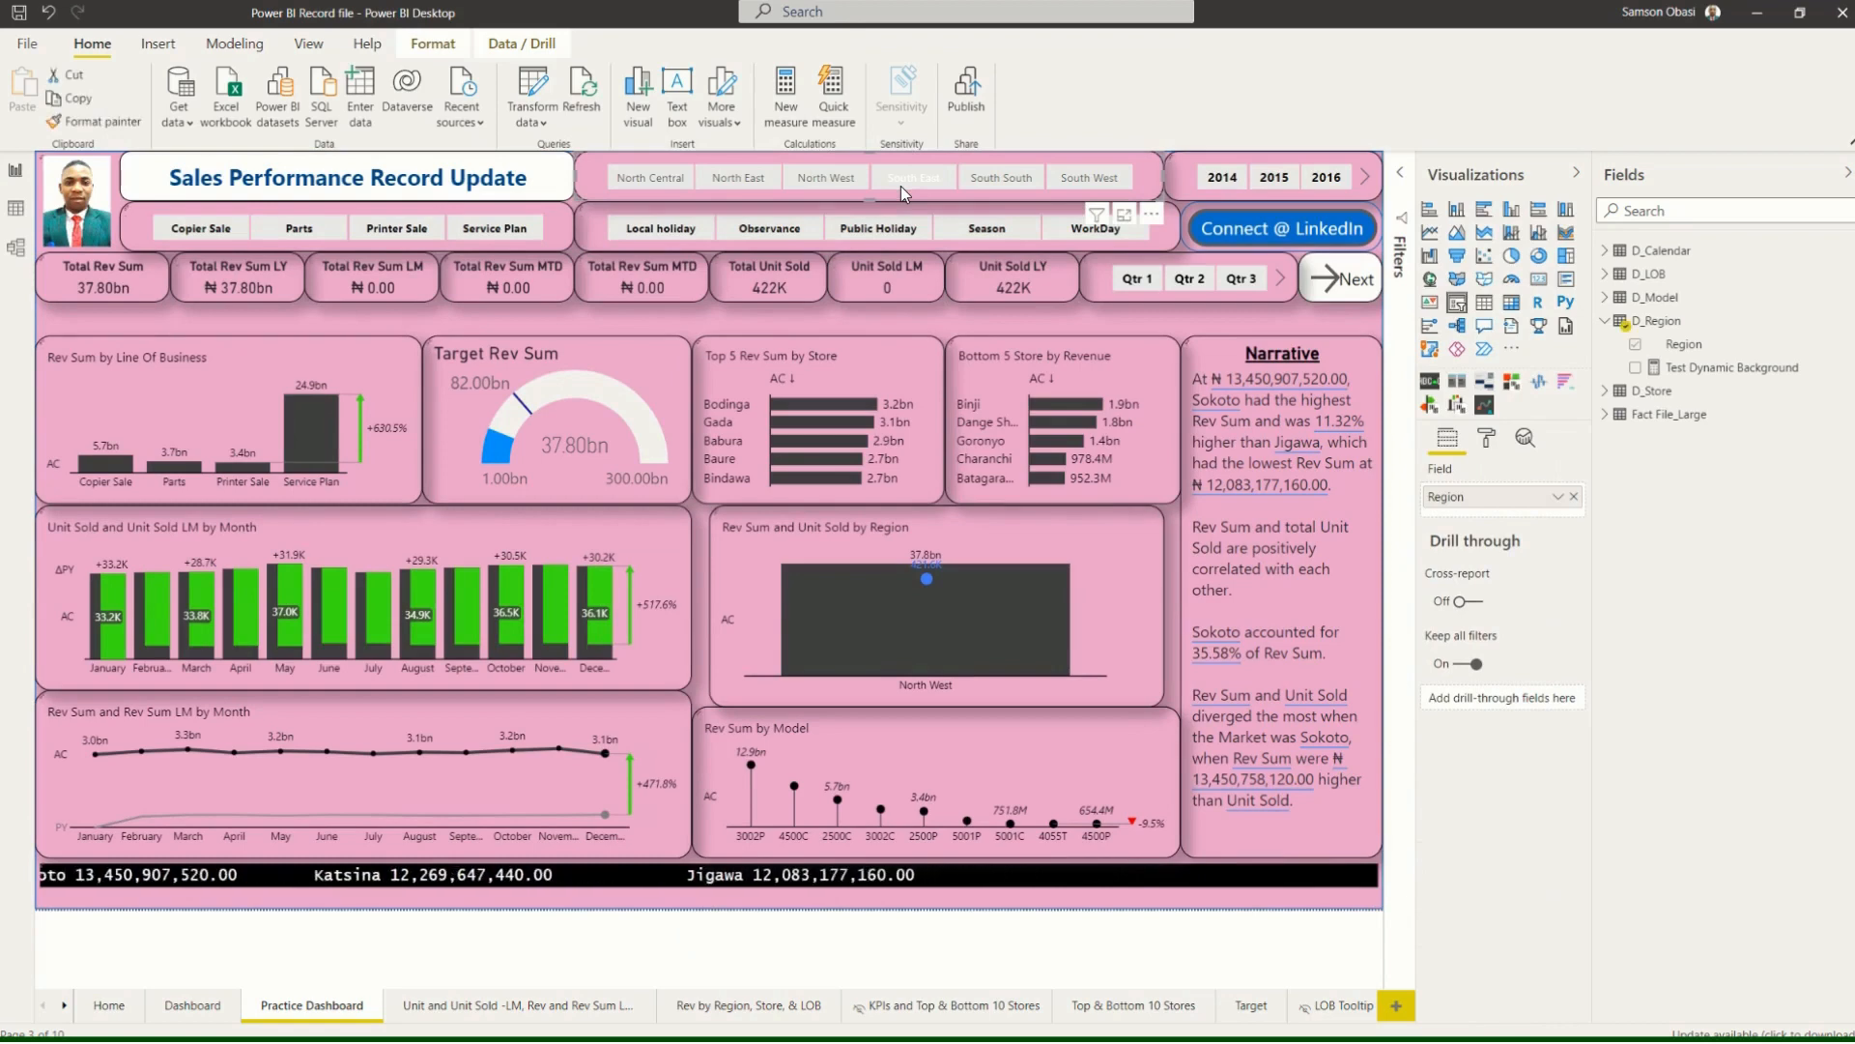
left_click(901, 186)
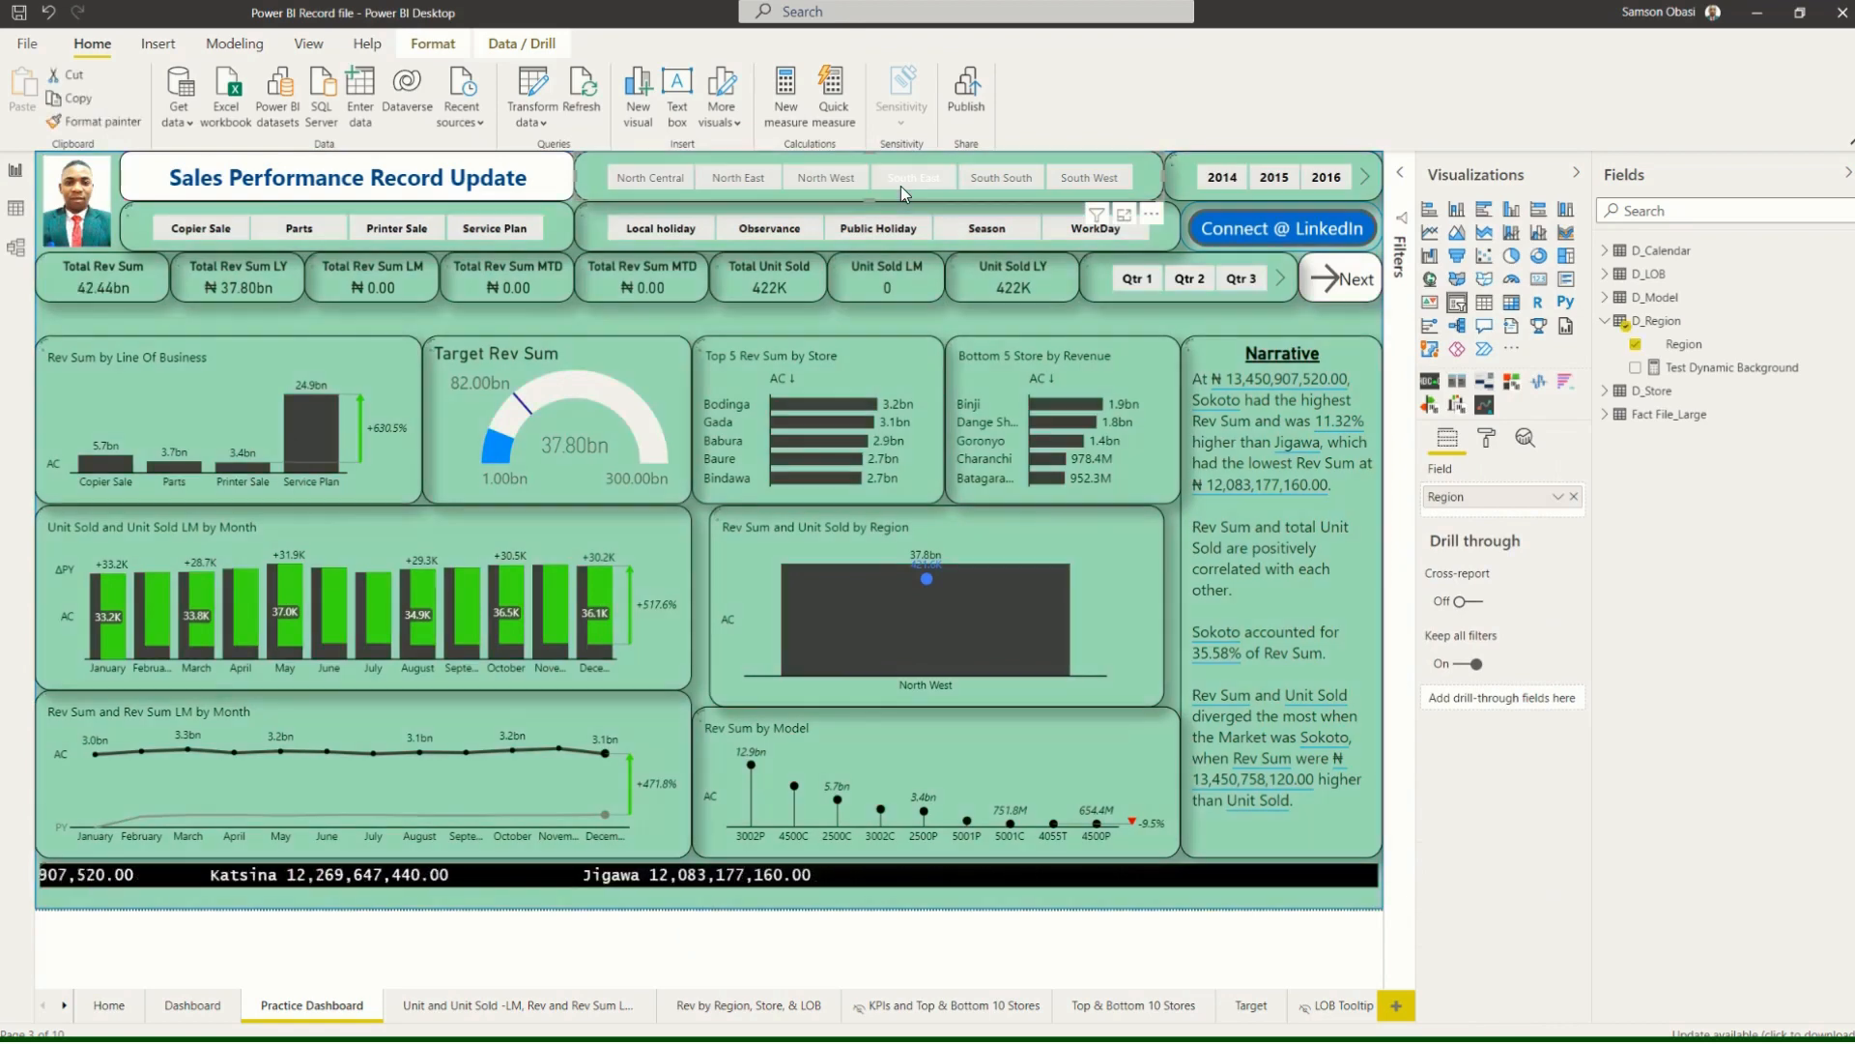
left_click(715, 183)
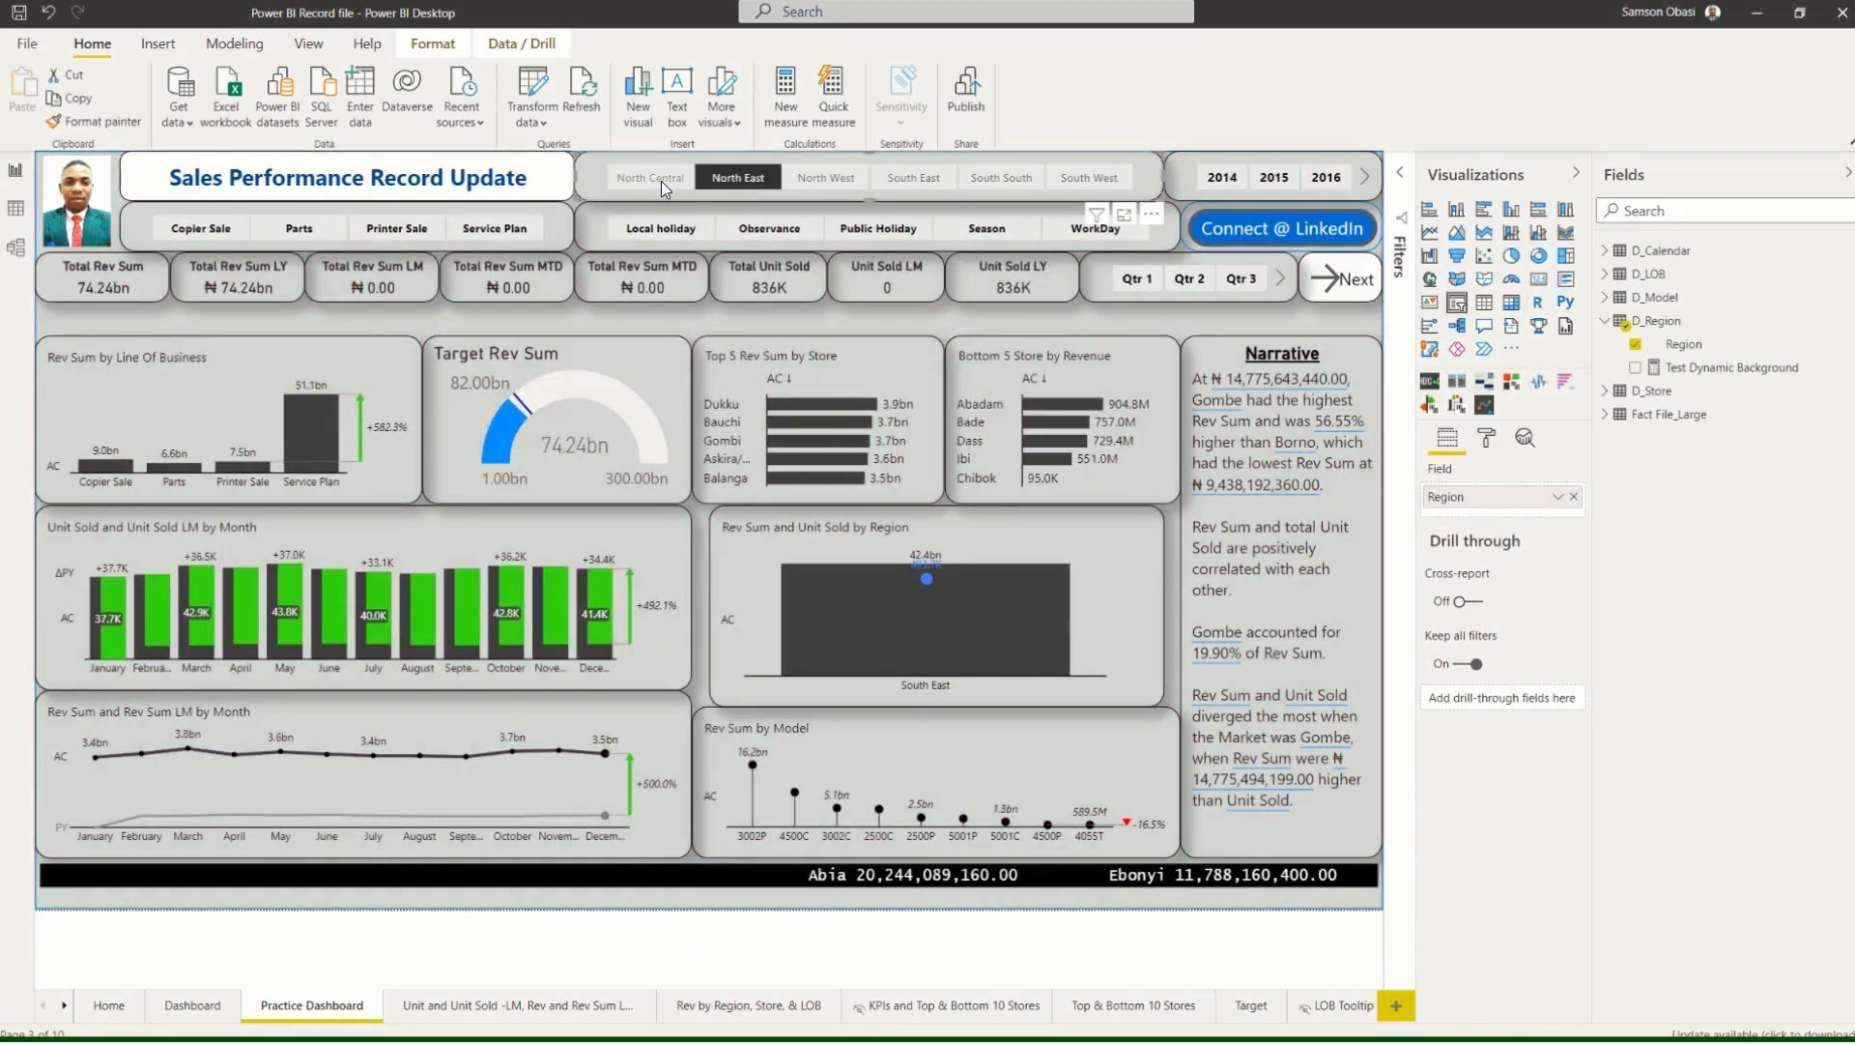
left_click(661, 180)
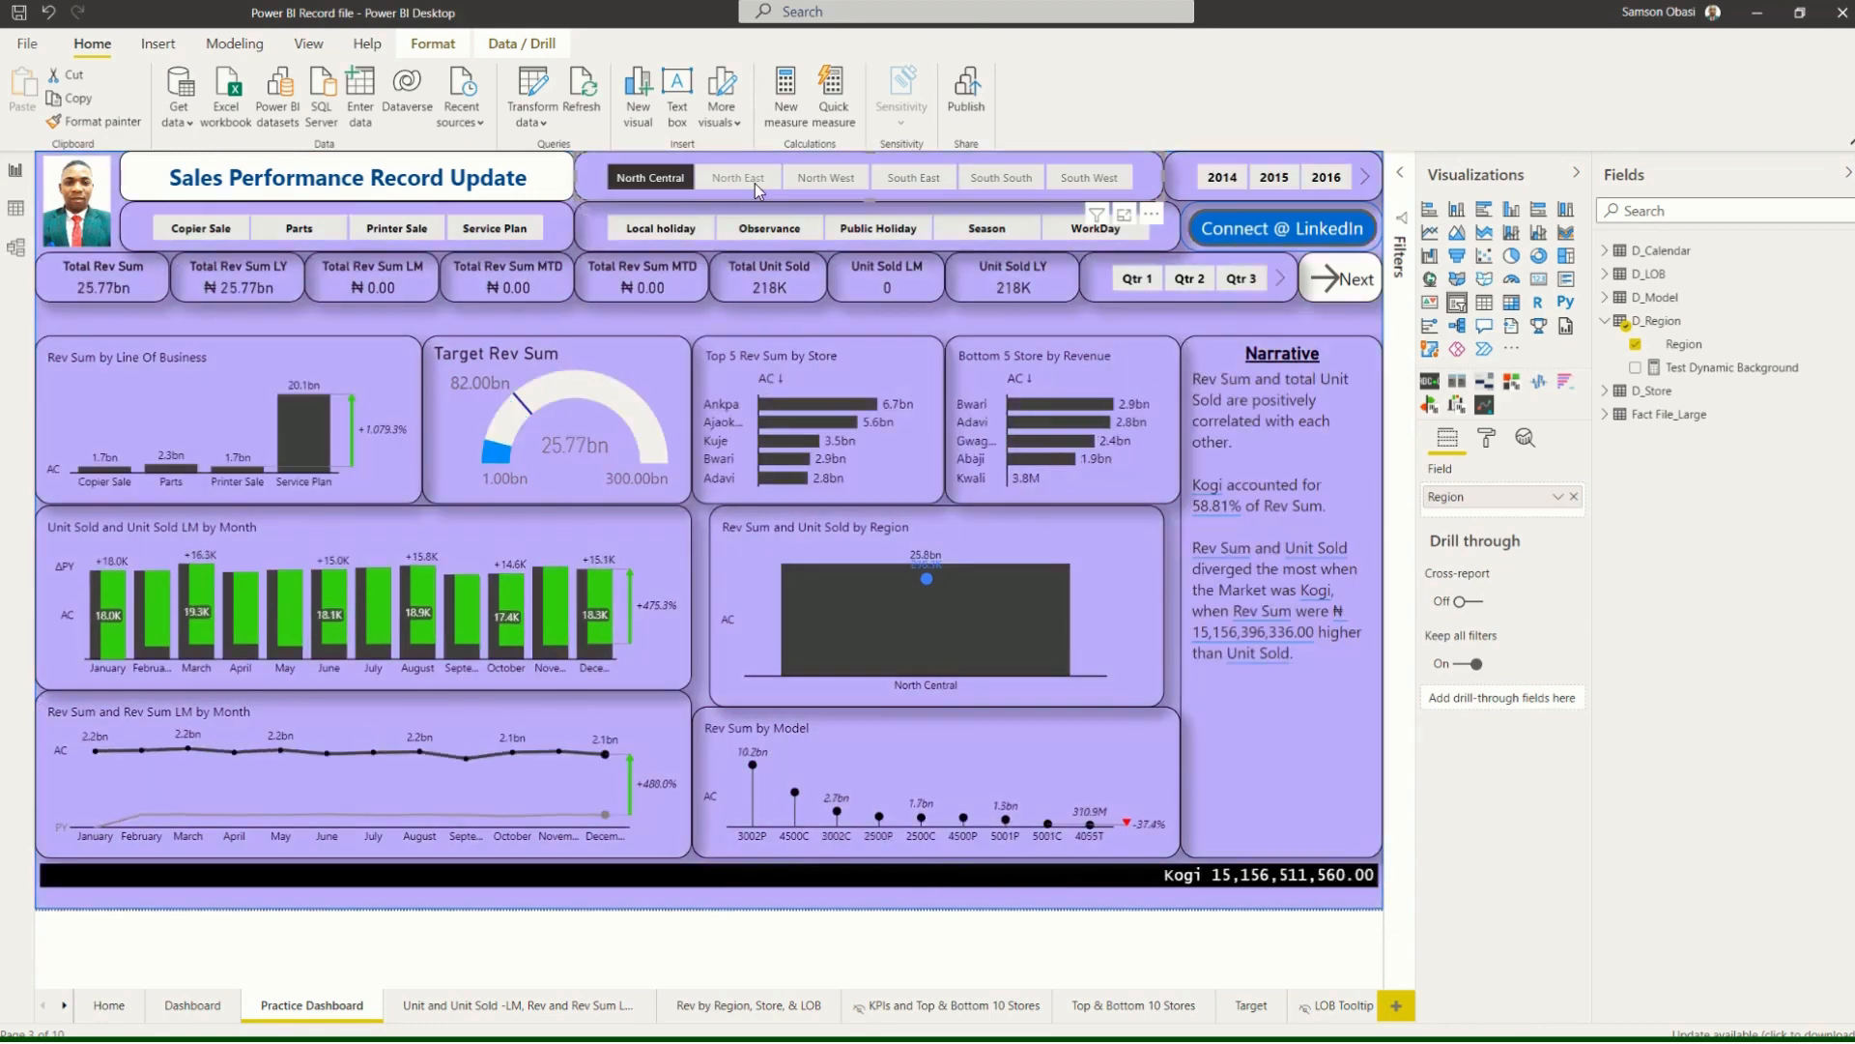
left_click(755, 184)
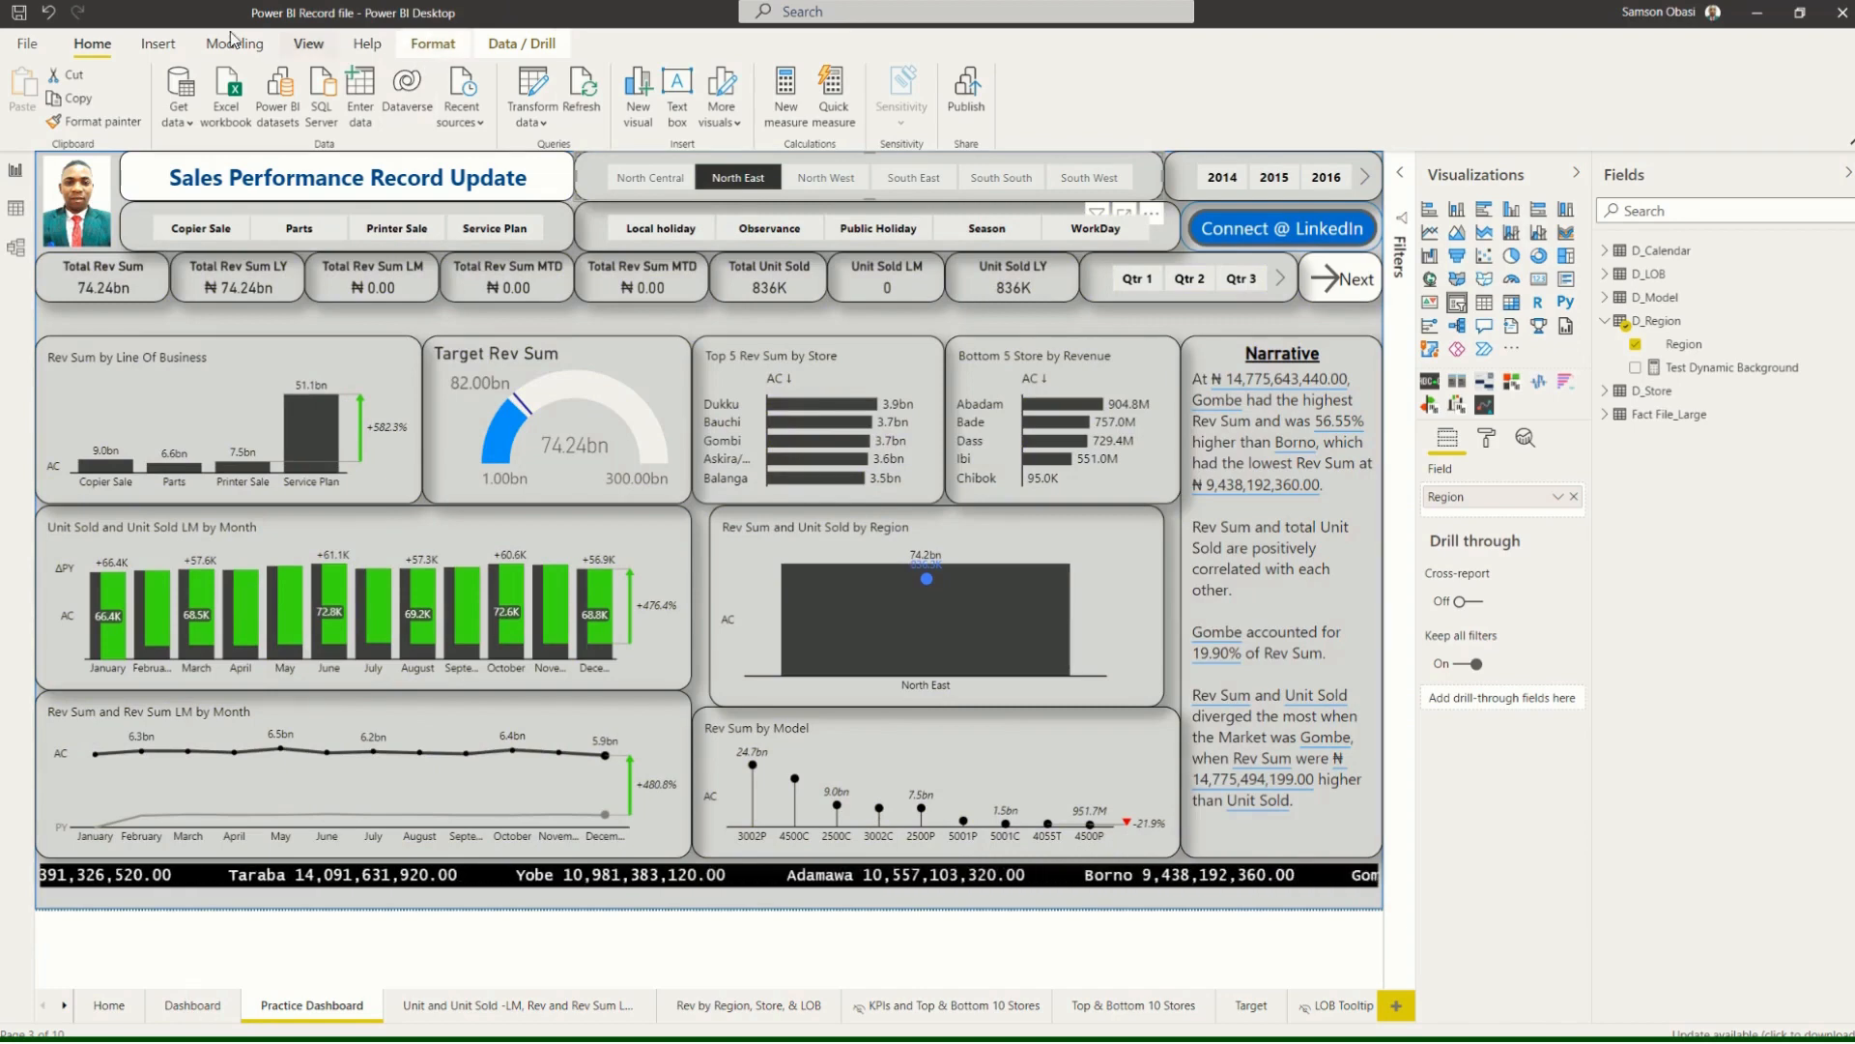
Insert a rounded rectangle shape on the Practice Dashboard page.
left_click(154, 45)
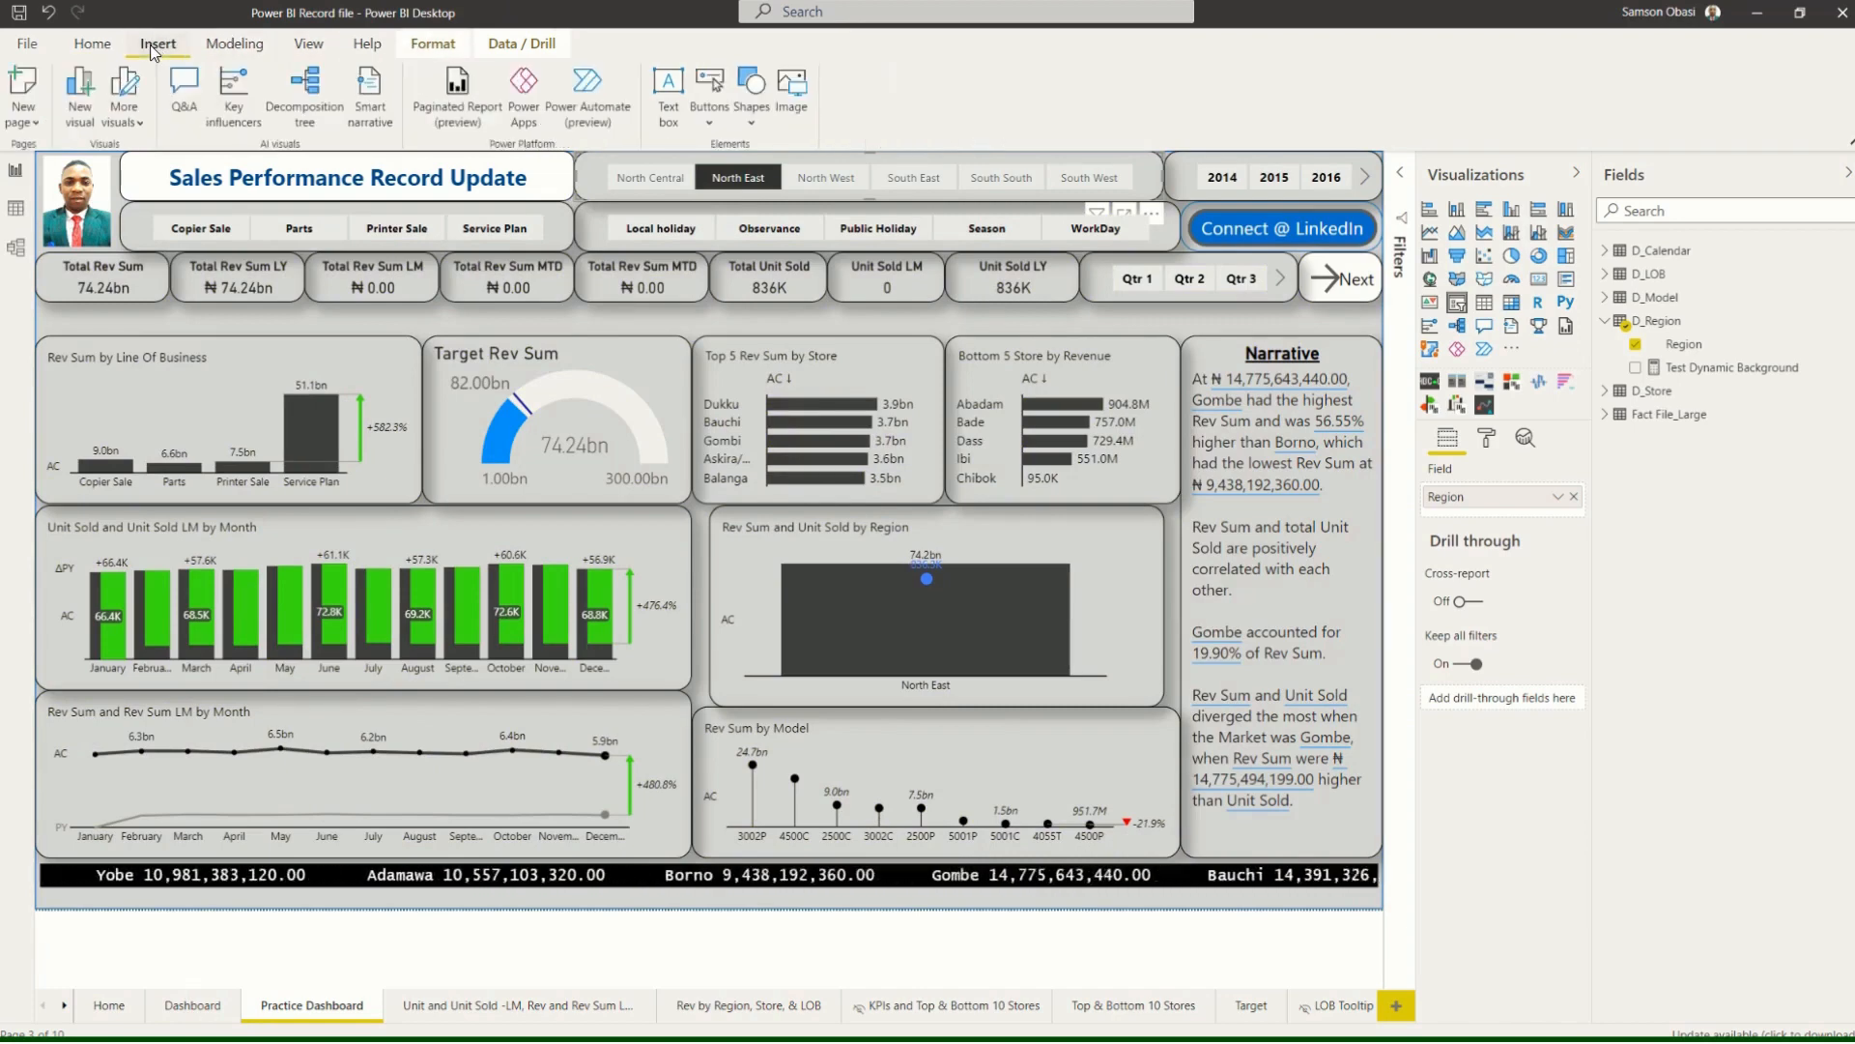
left_click(752, 119)
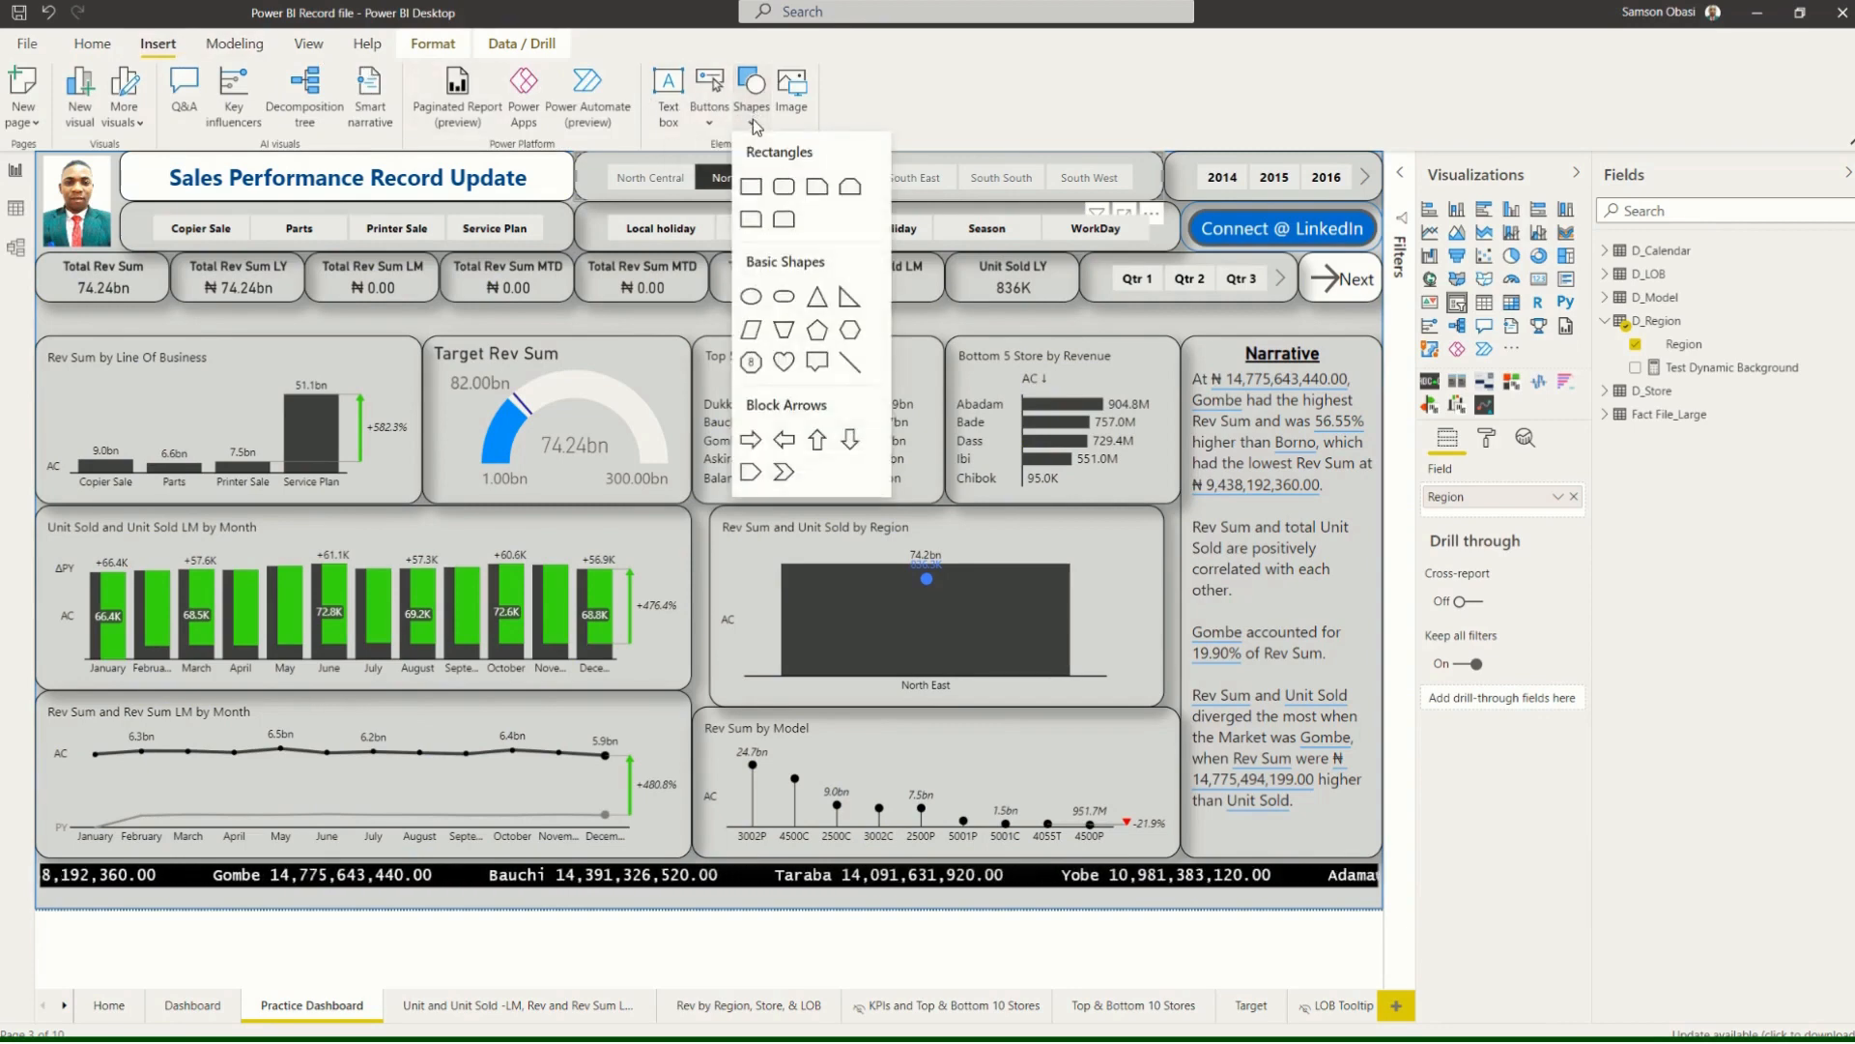
left_click(783, 190)
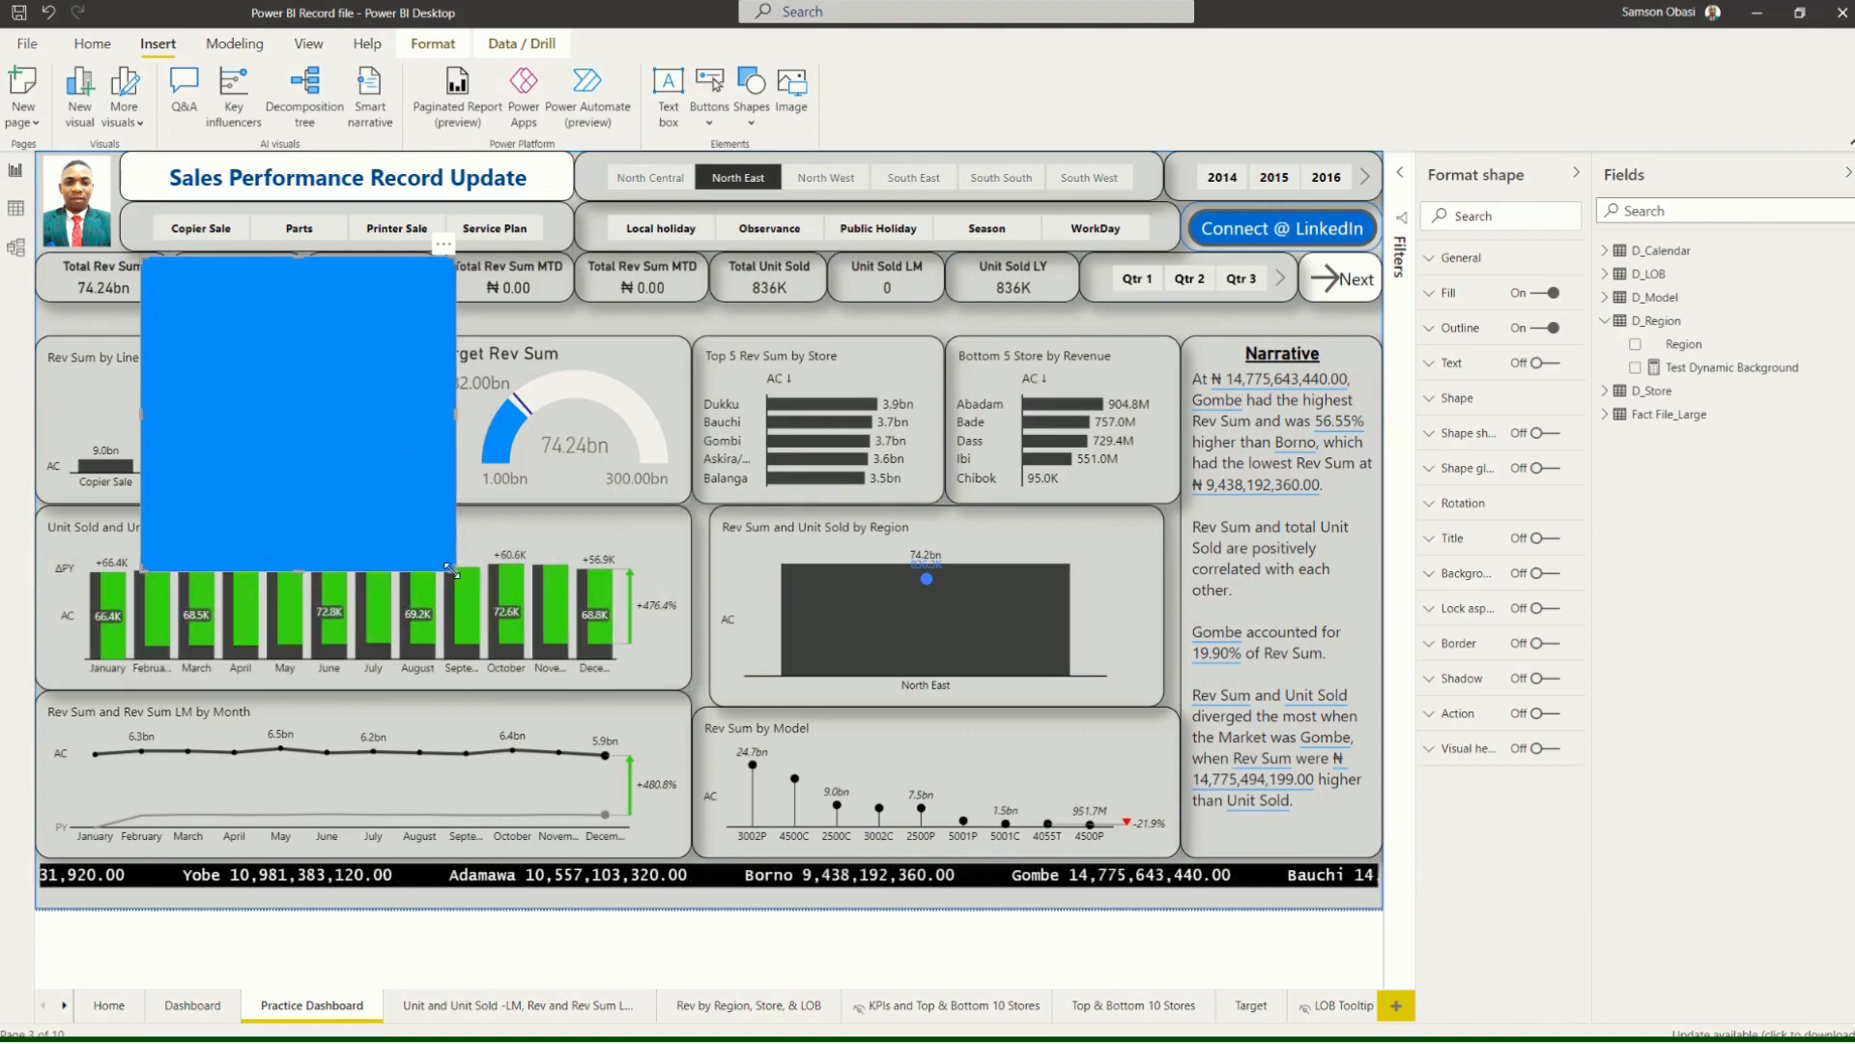
Reshape the new rectangle into a thin full-width band and place it in the gap between the KPI cards and the charts.
left_click_drag(451, 570, 1379, 282)
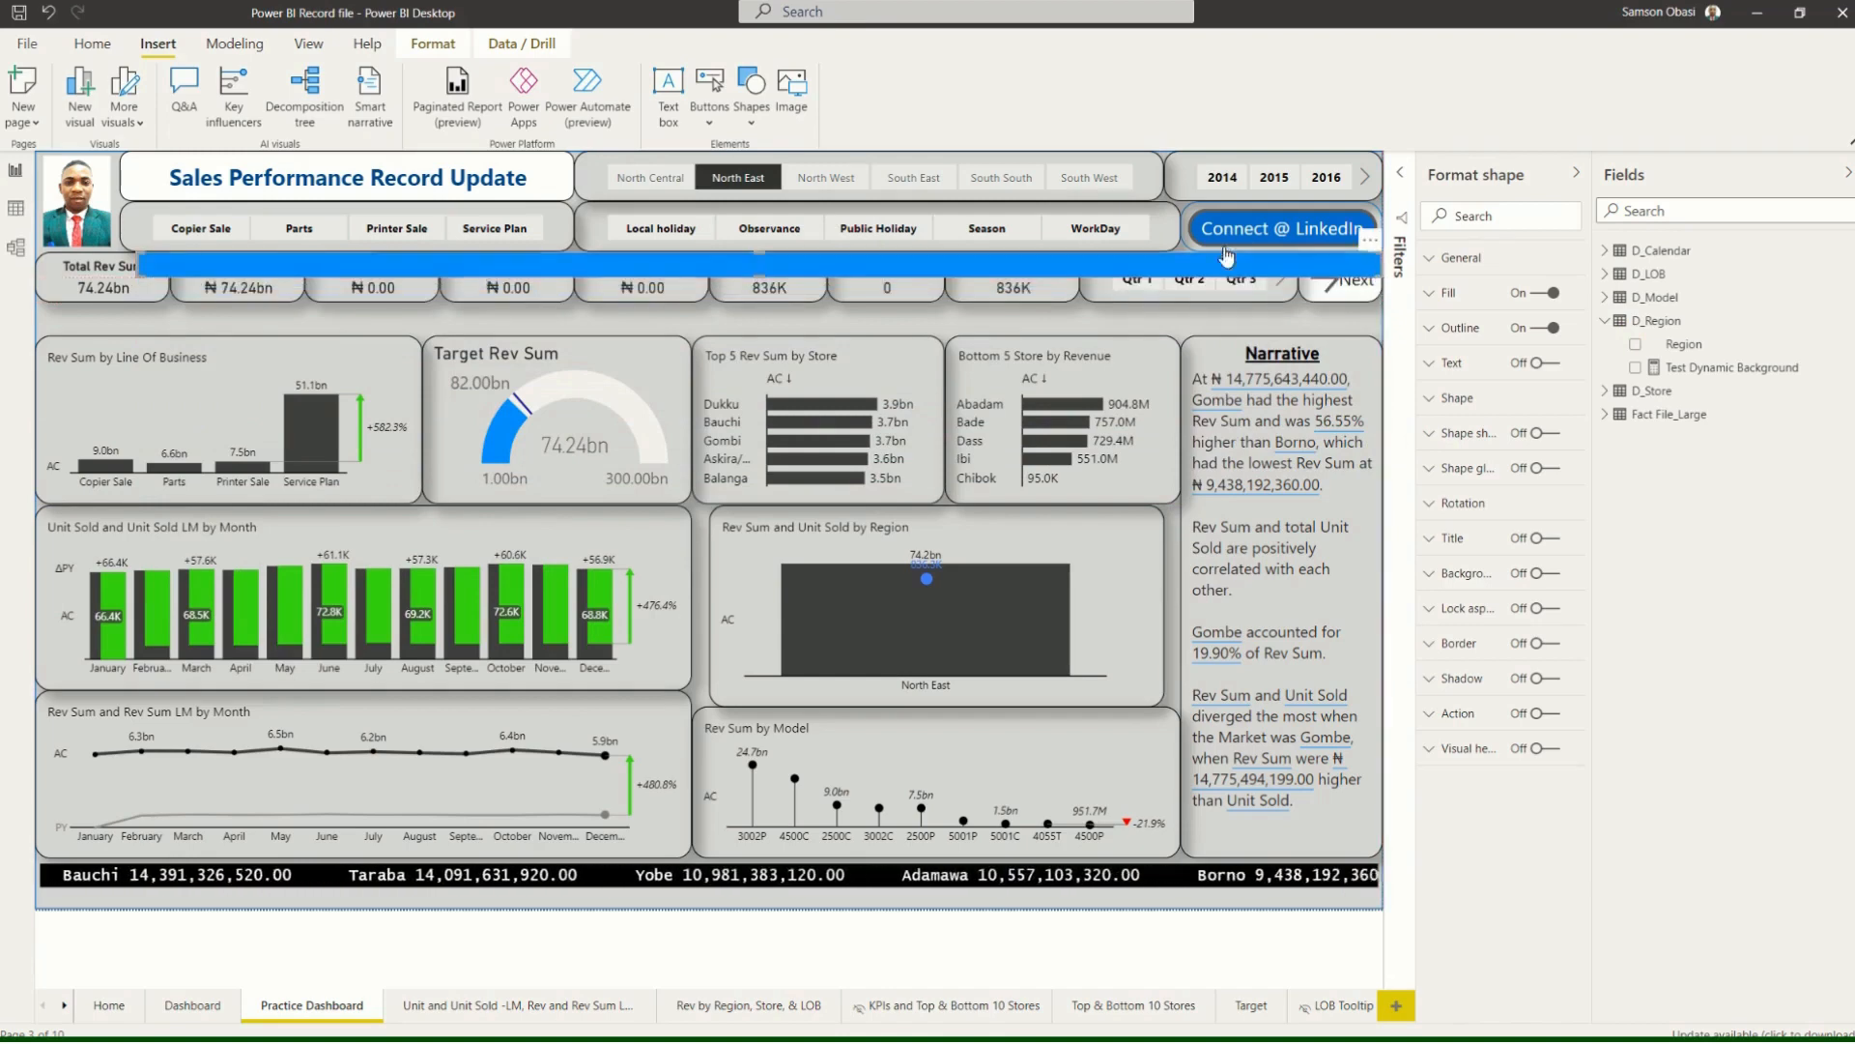
left_click_drag(1168, 296, 1068, 308)
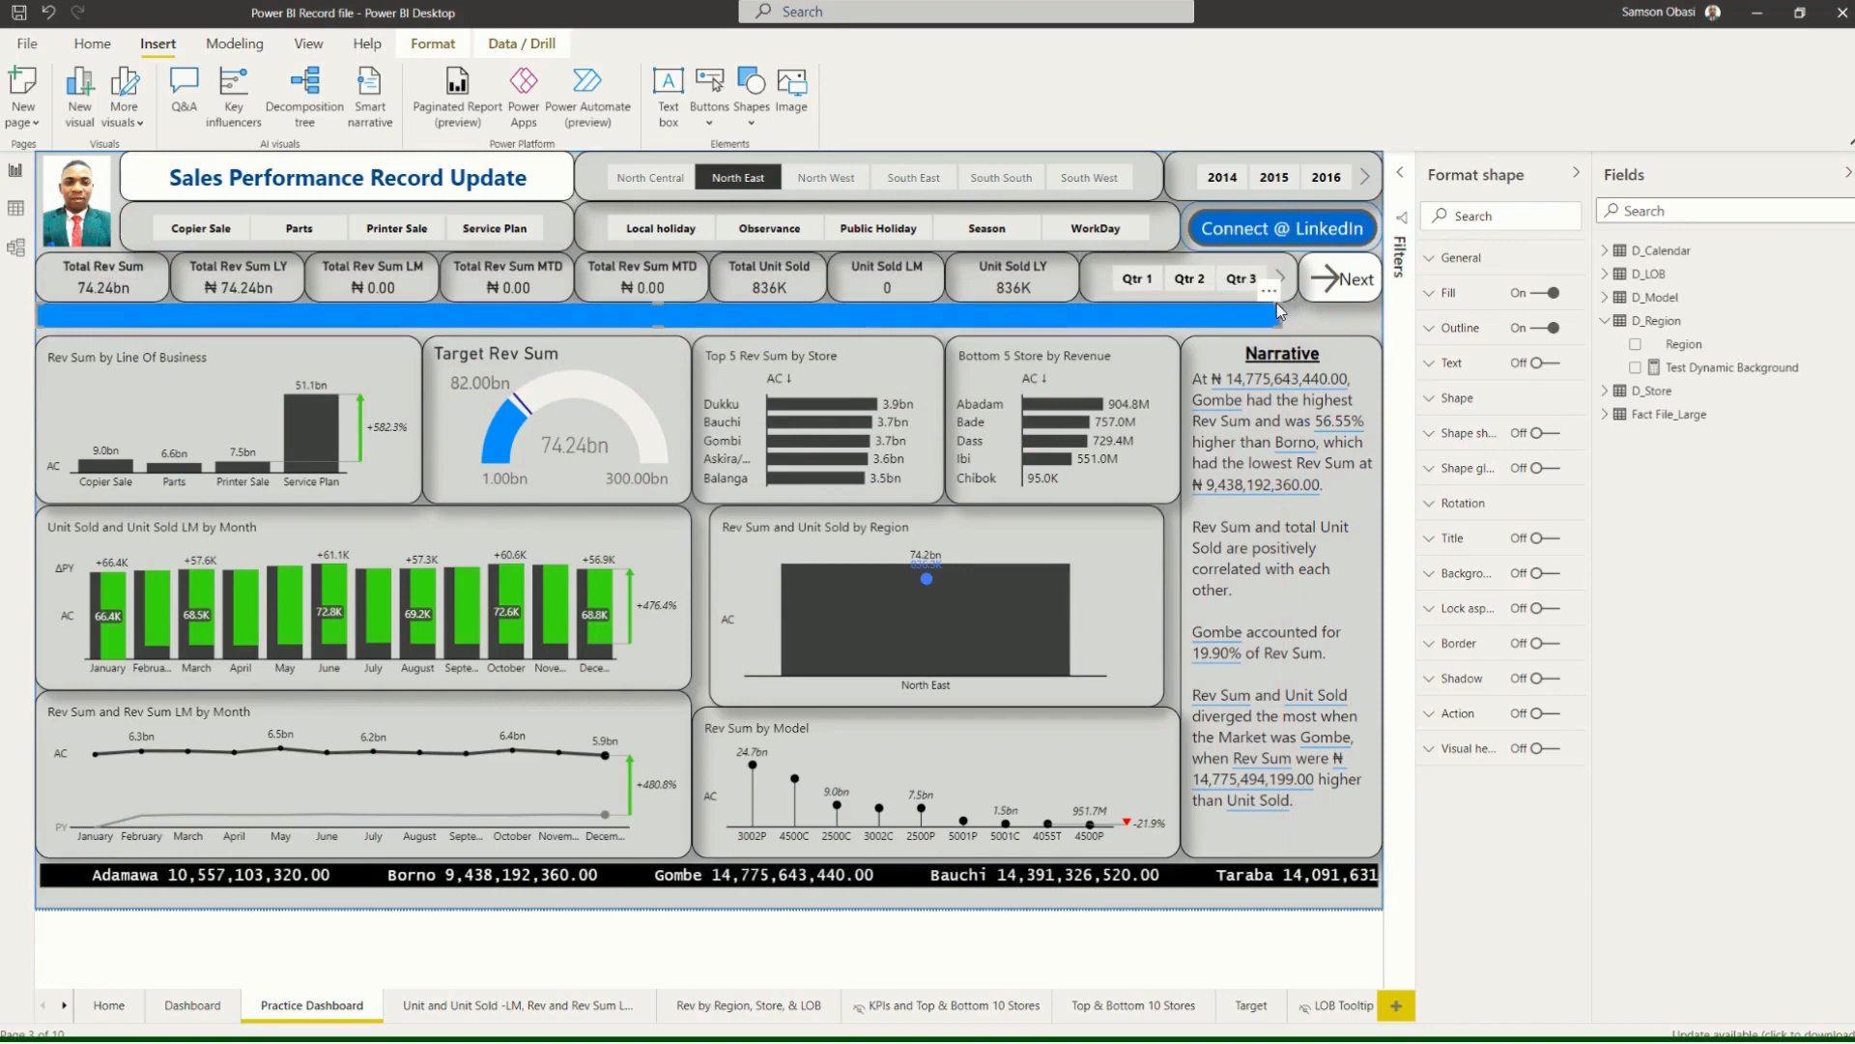
left_click_drag(1277, 322, 1386, 326)
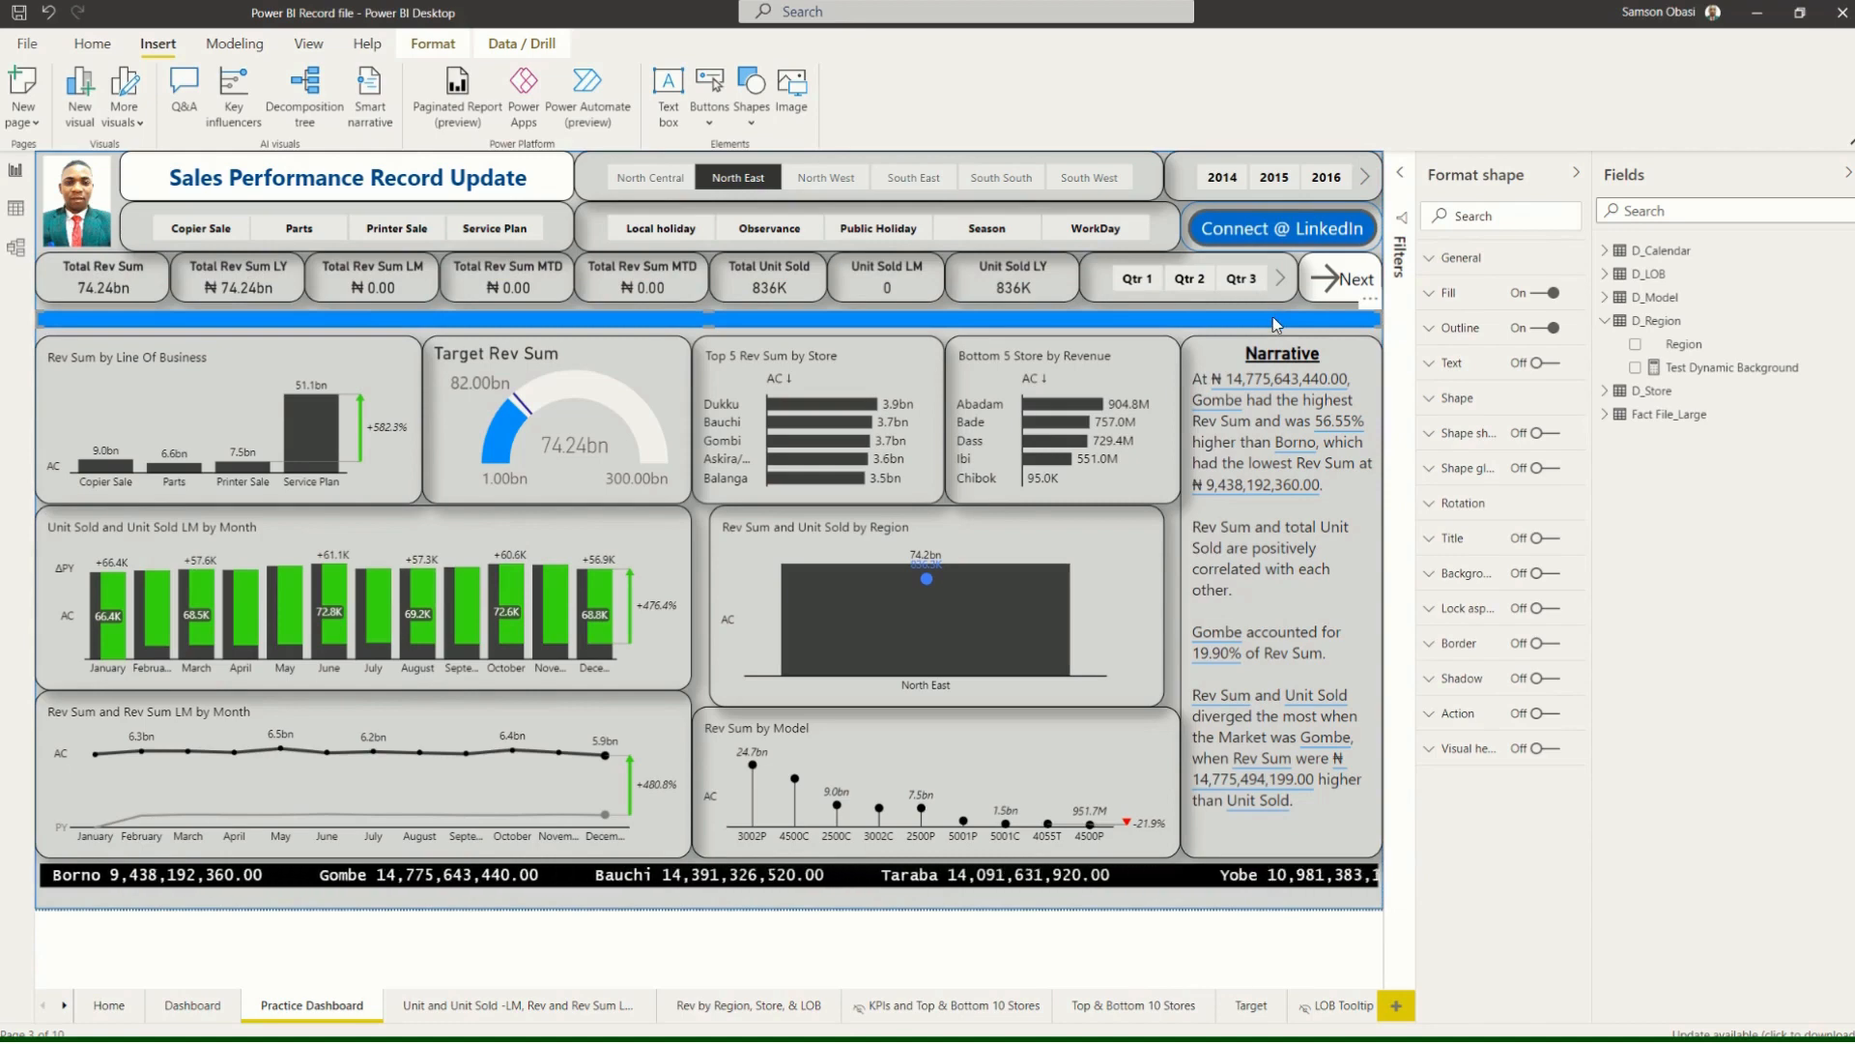
left_click_drag(1272, 316, 1273, 319)
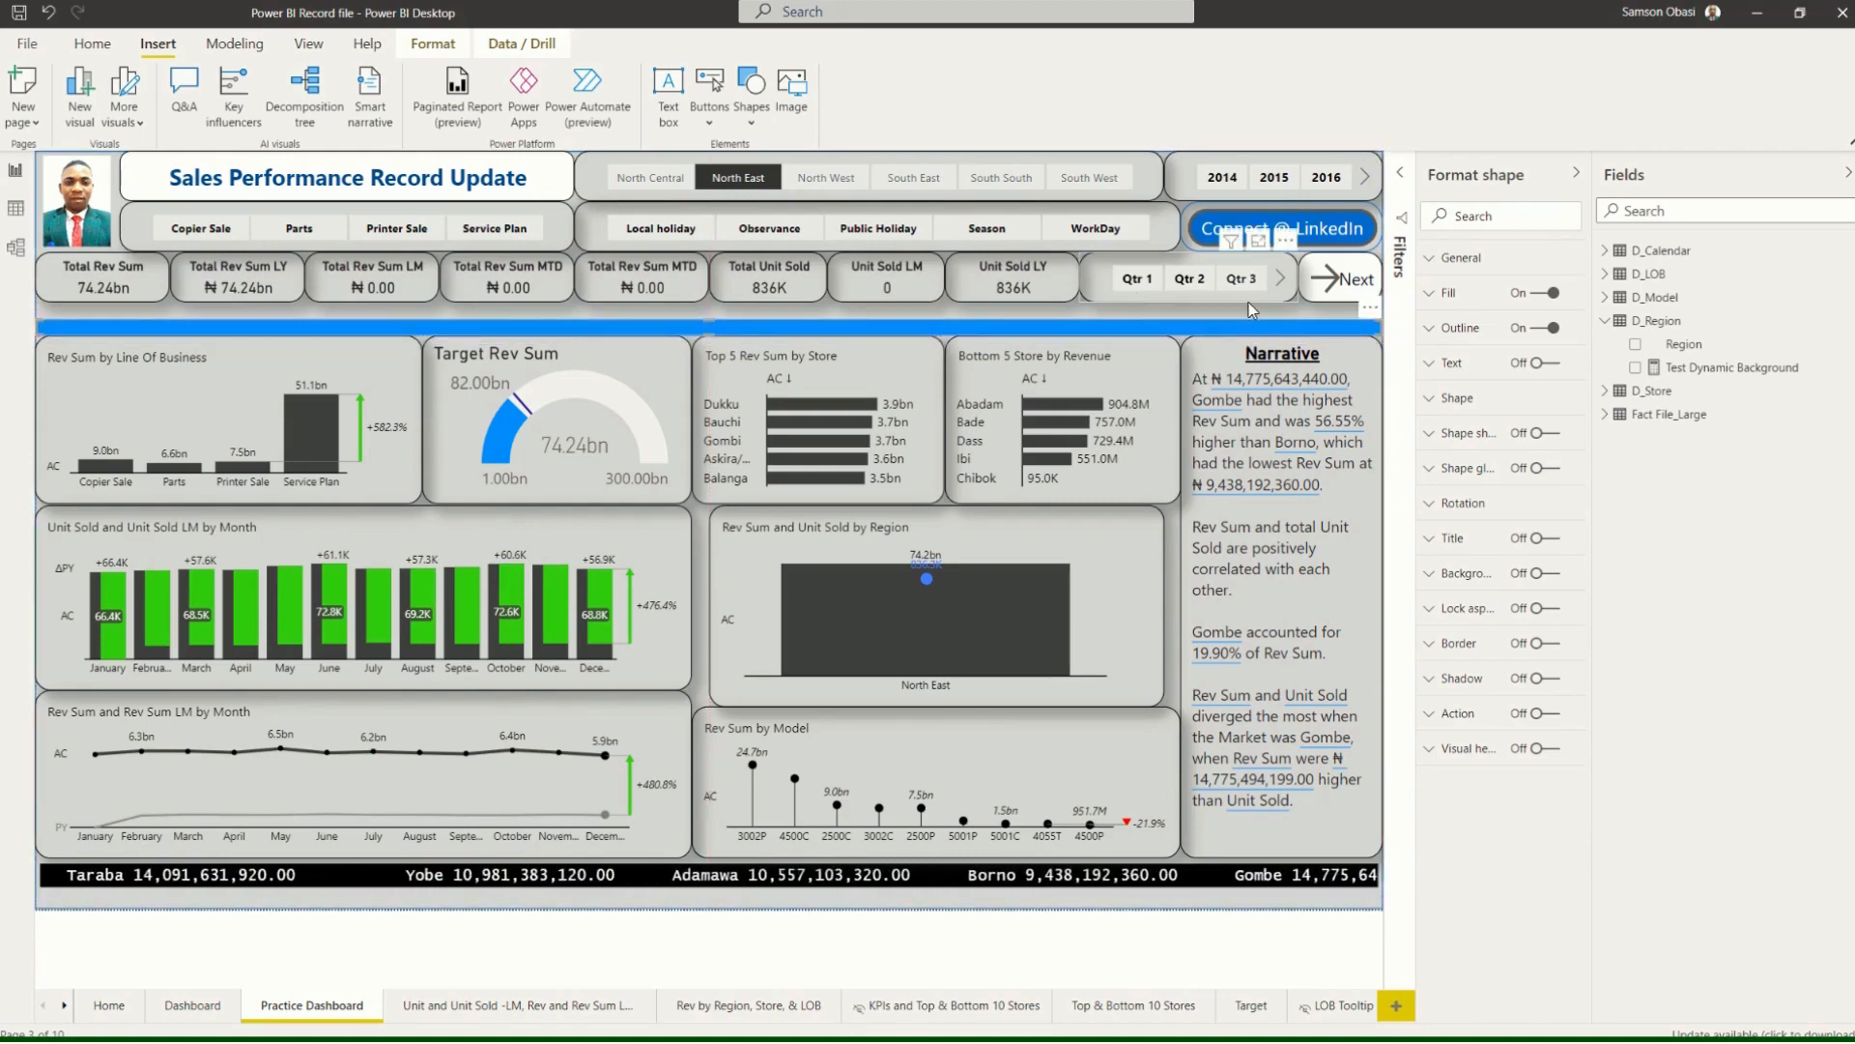
Base the divider band's fill colour on the Test Dynamic Background field value and place a copy of the band beneath the scrolling ticker.
left_click(1431, 293)
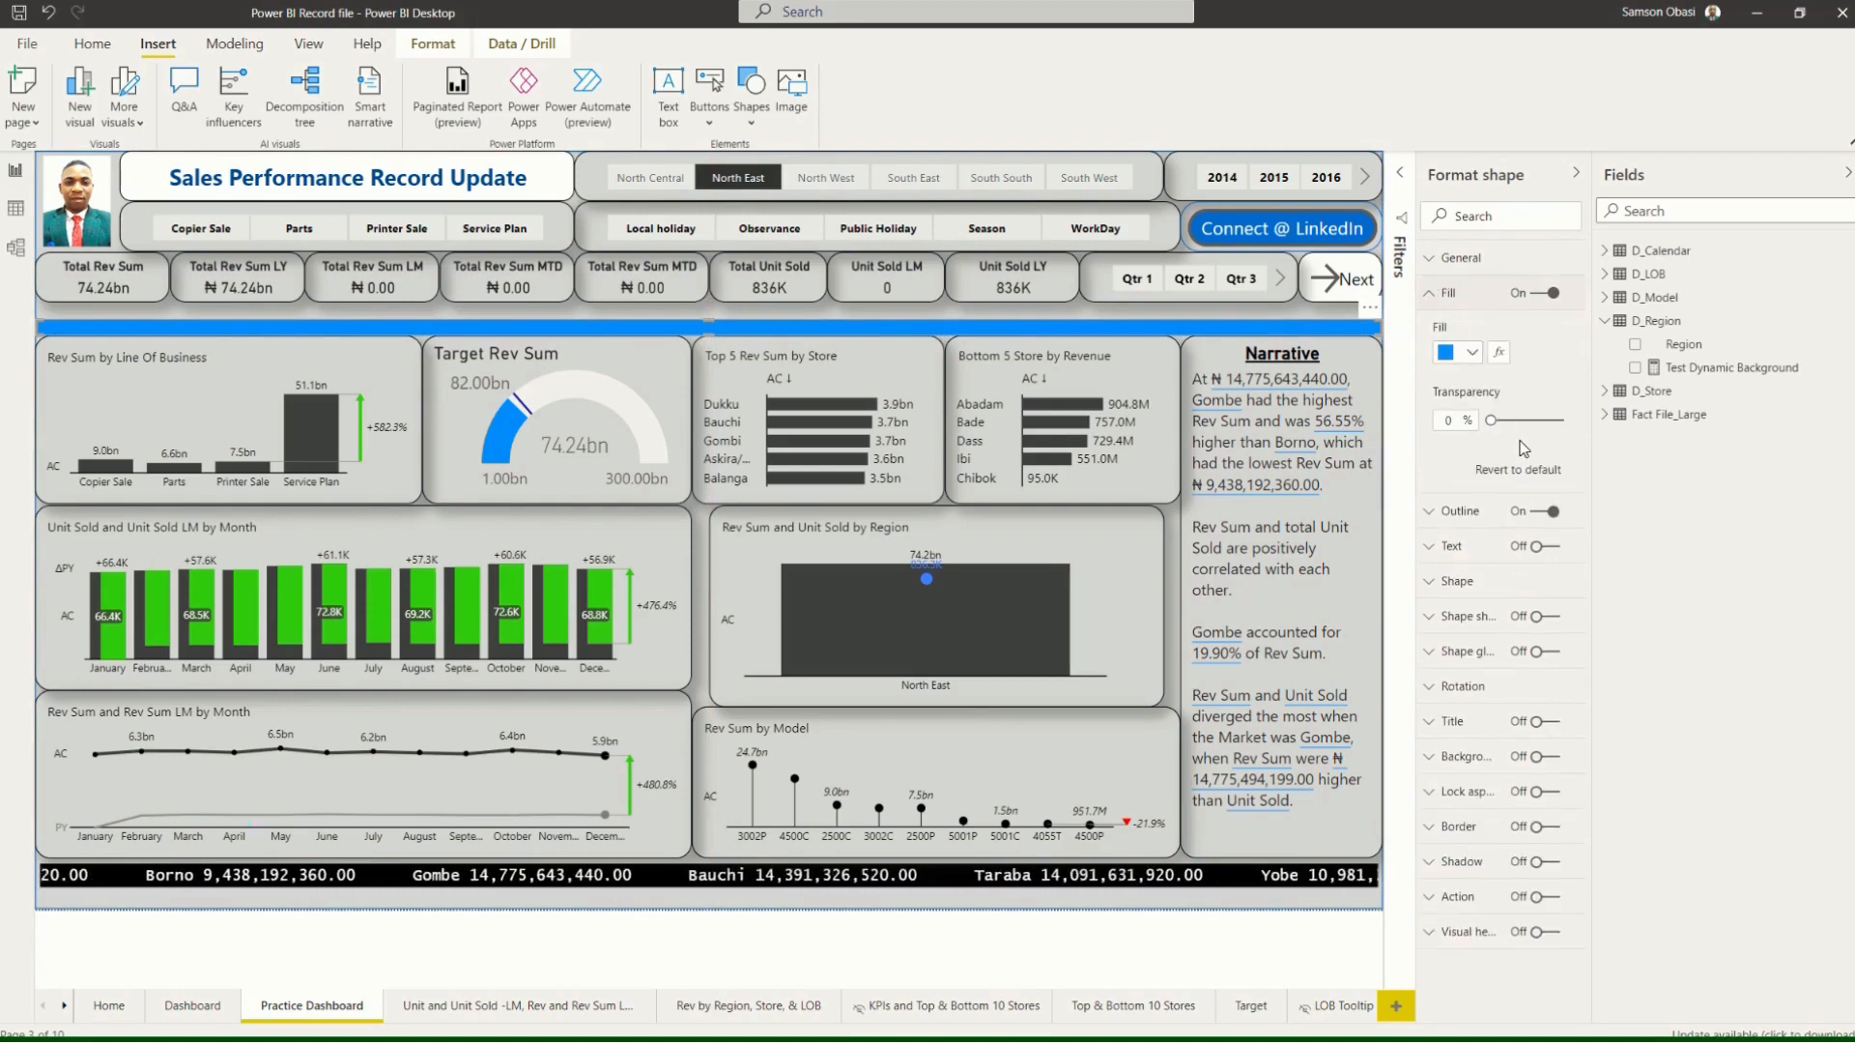
left_click(1498, 354)
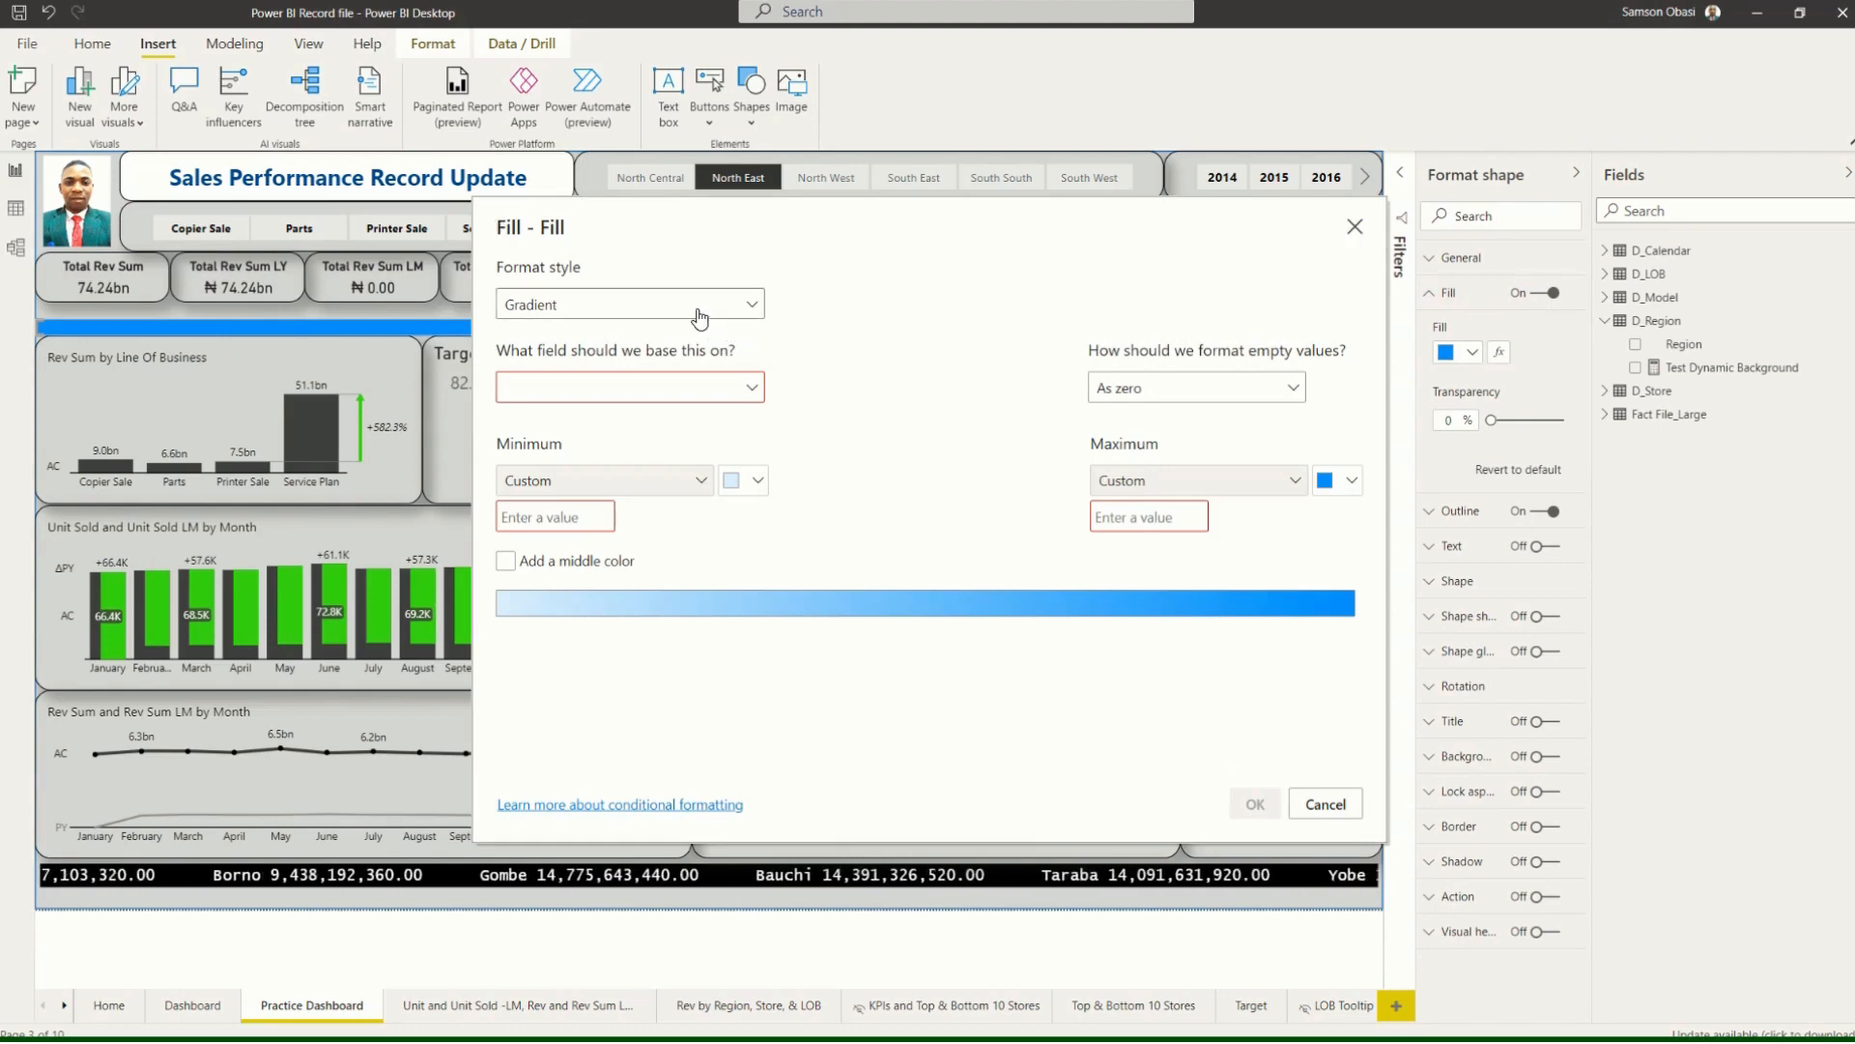
left_click(752, 306)
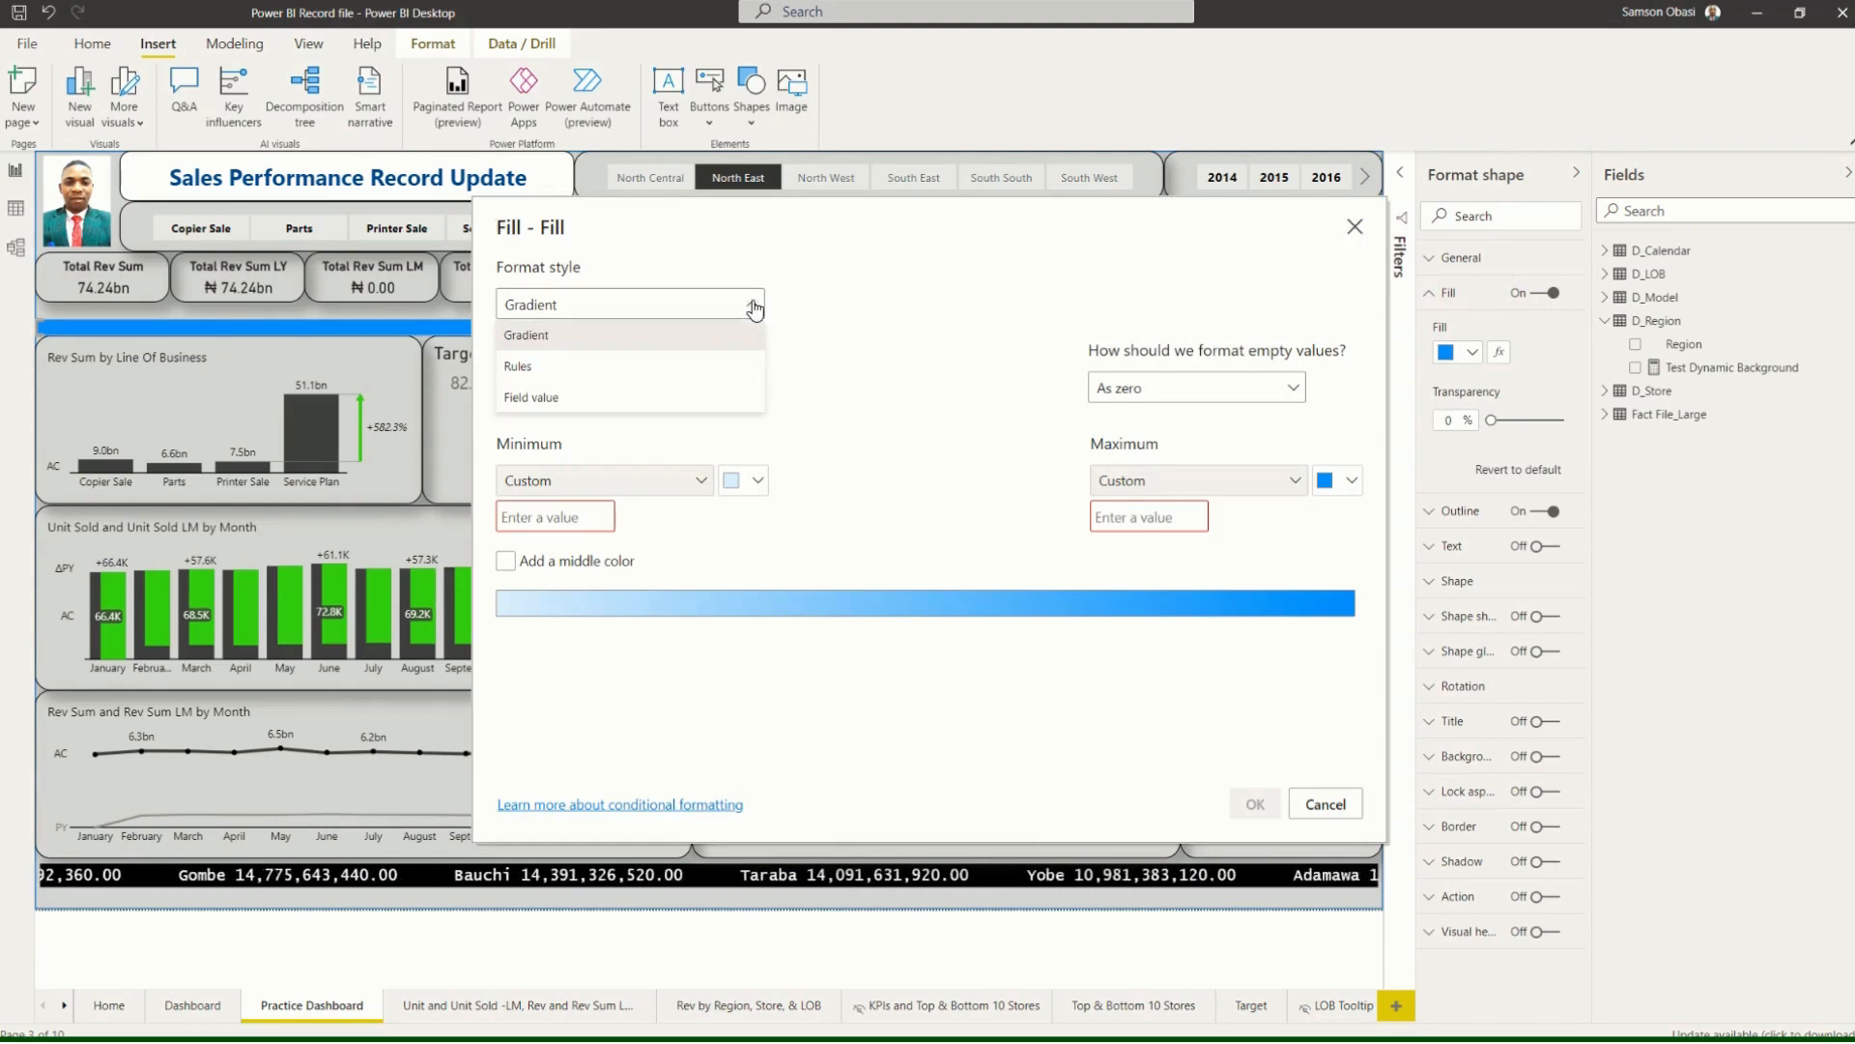
left_click(605, 398)
left_click(690, 392)
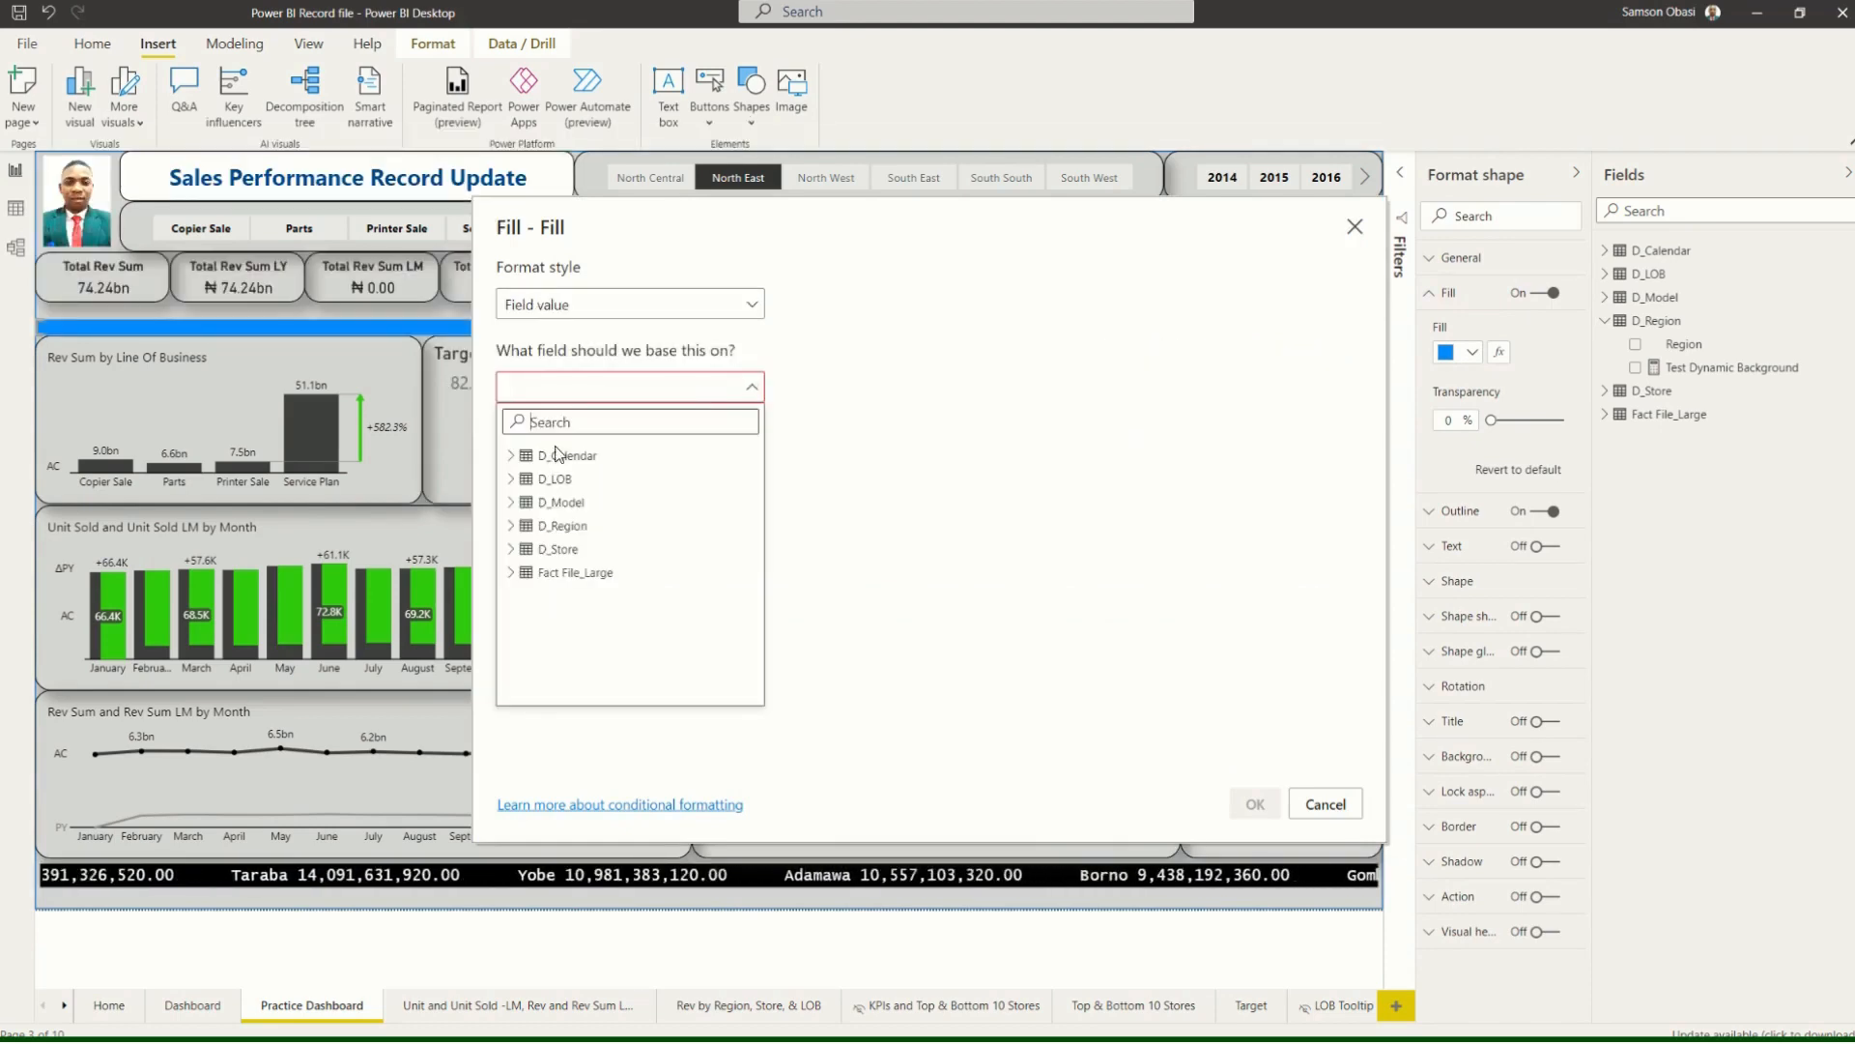
left_click(509, 528)
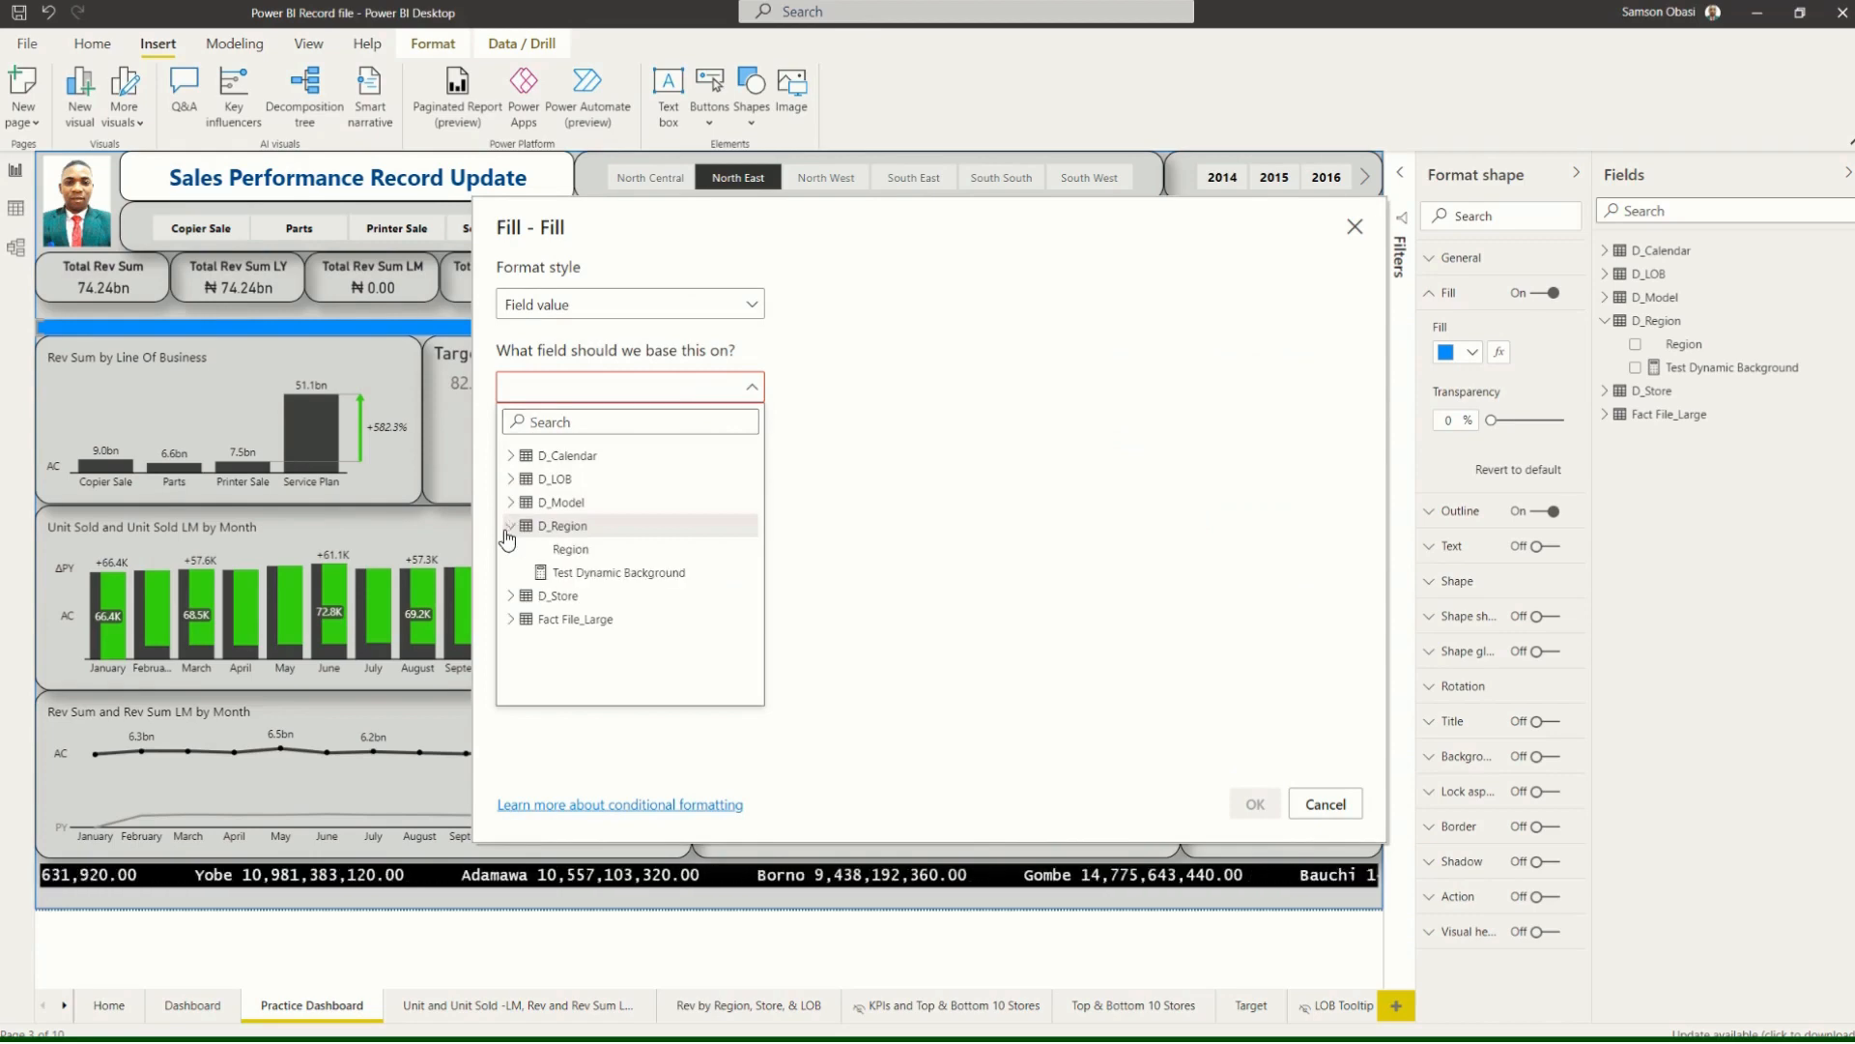
left_click(567, 574)
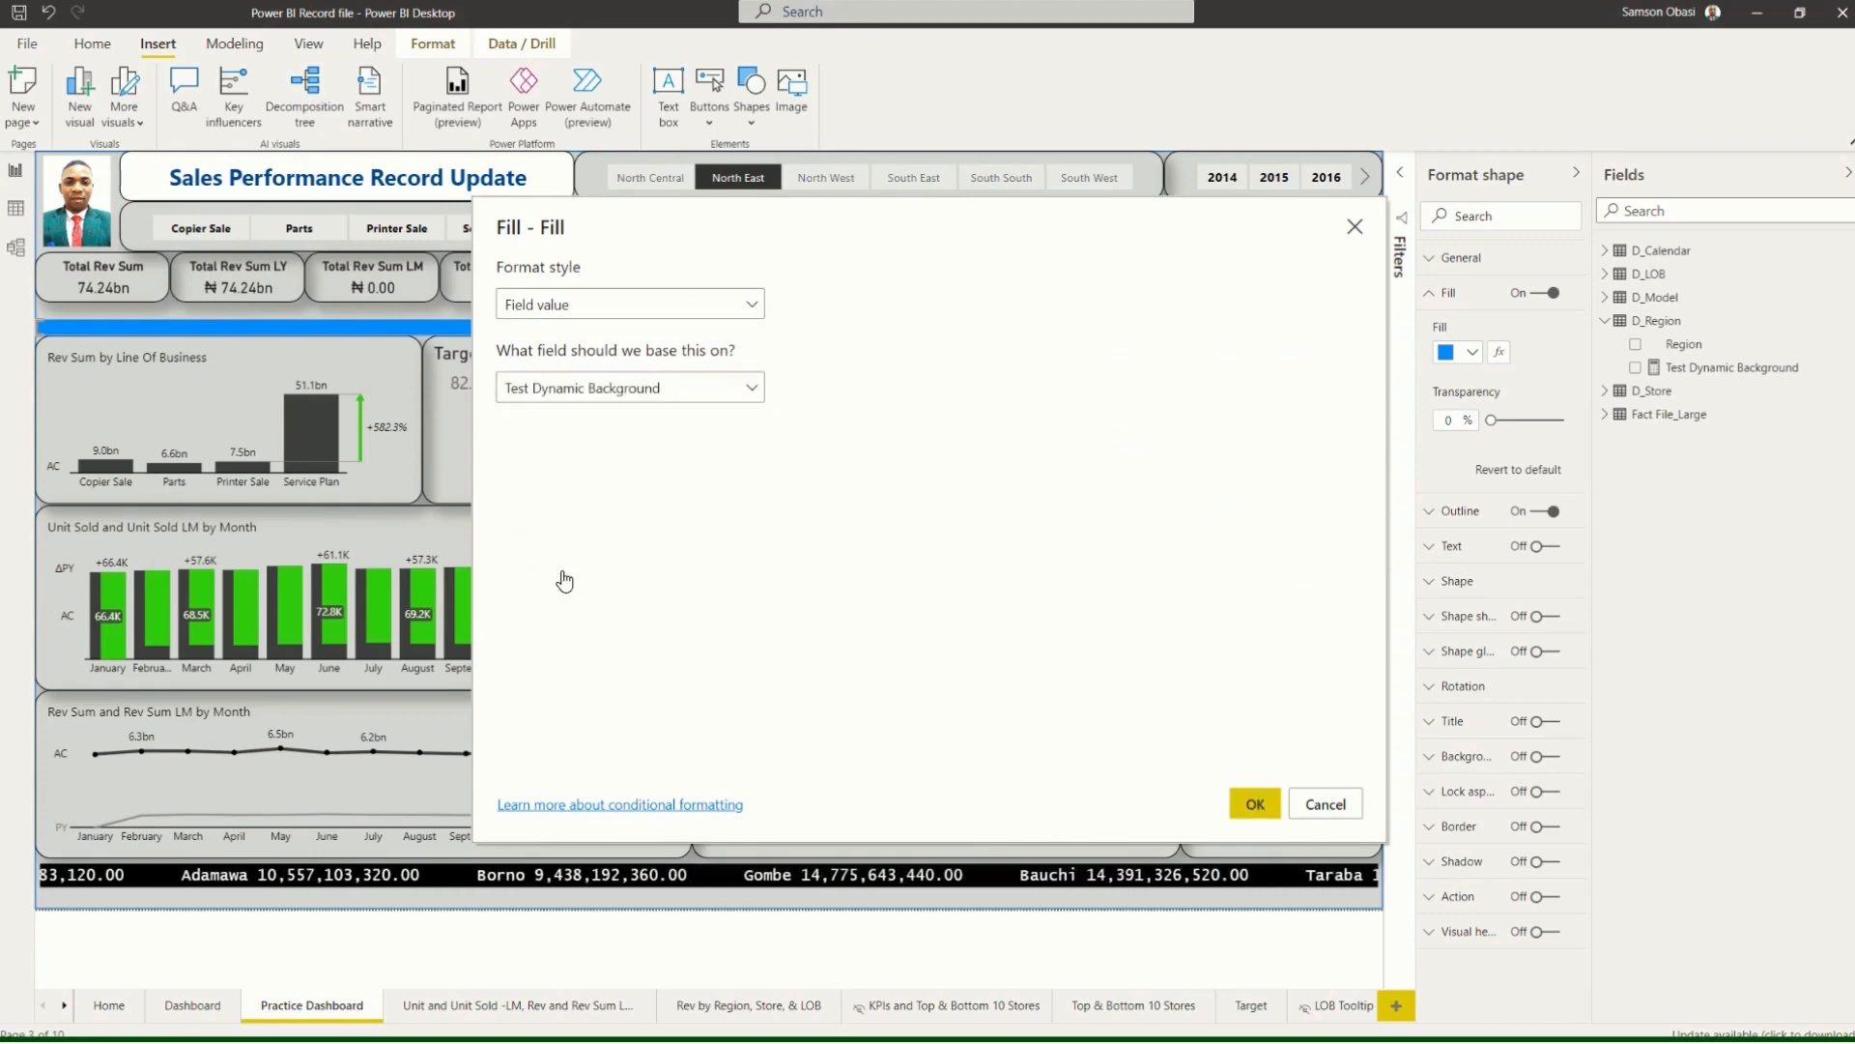
left_click(1253, 812)
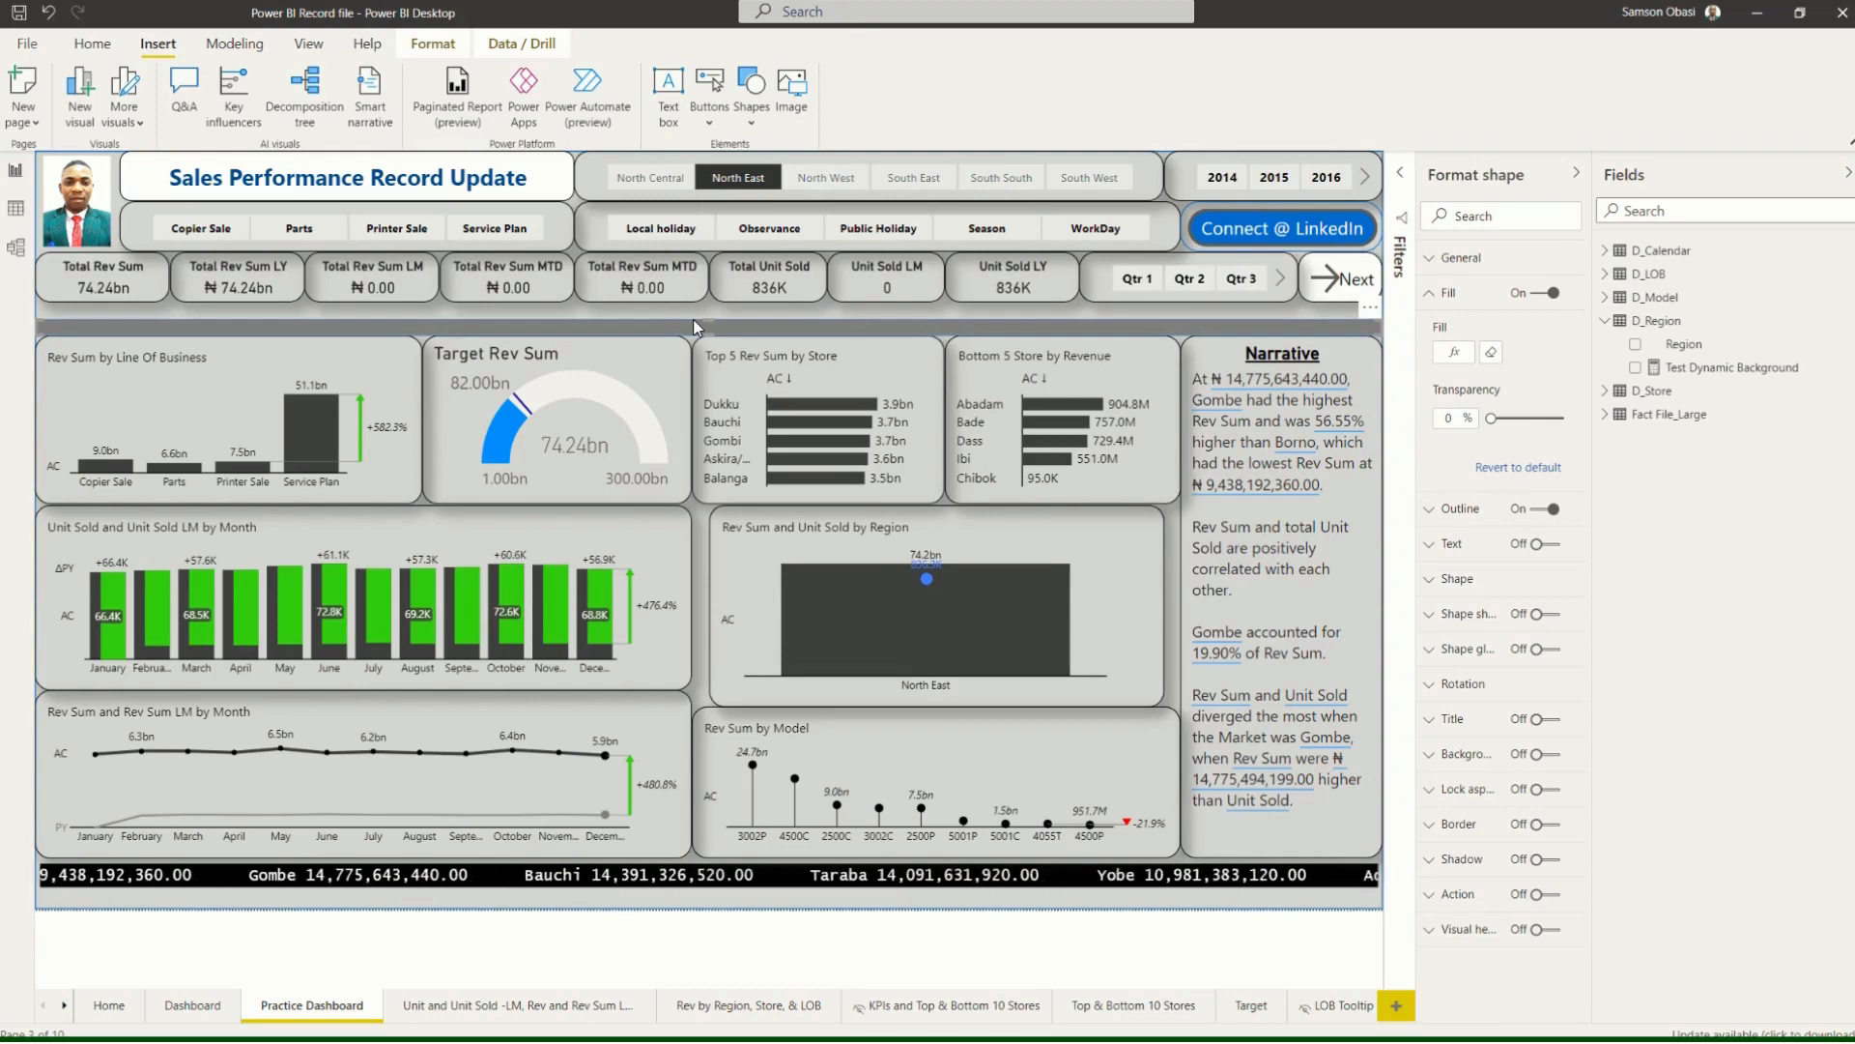
left_click_drag(693, 319, 577, 932)
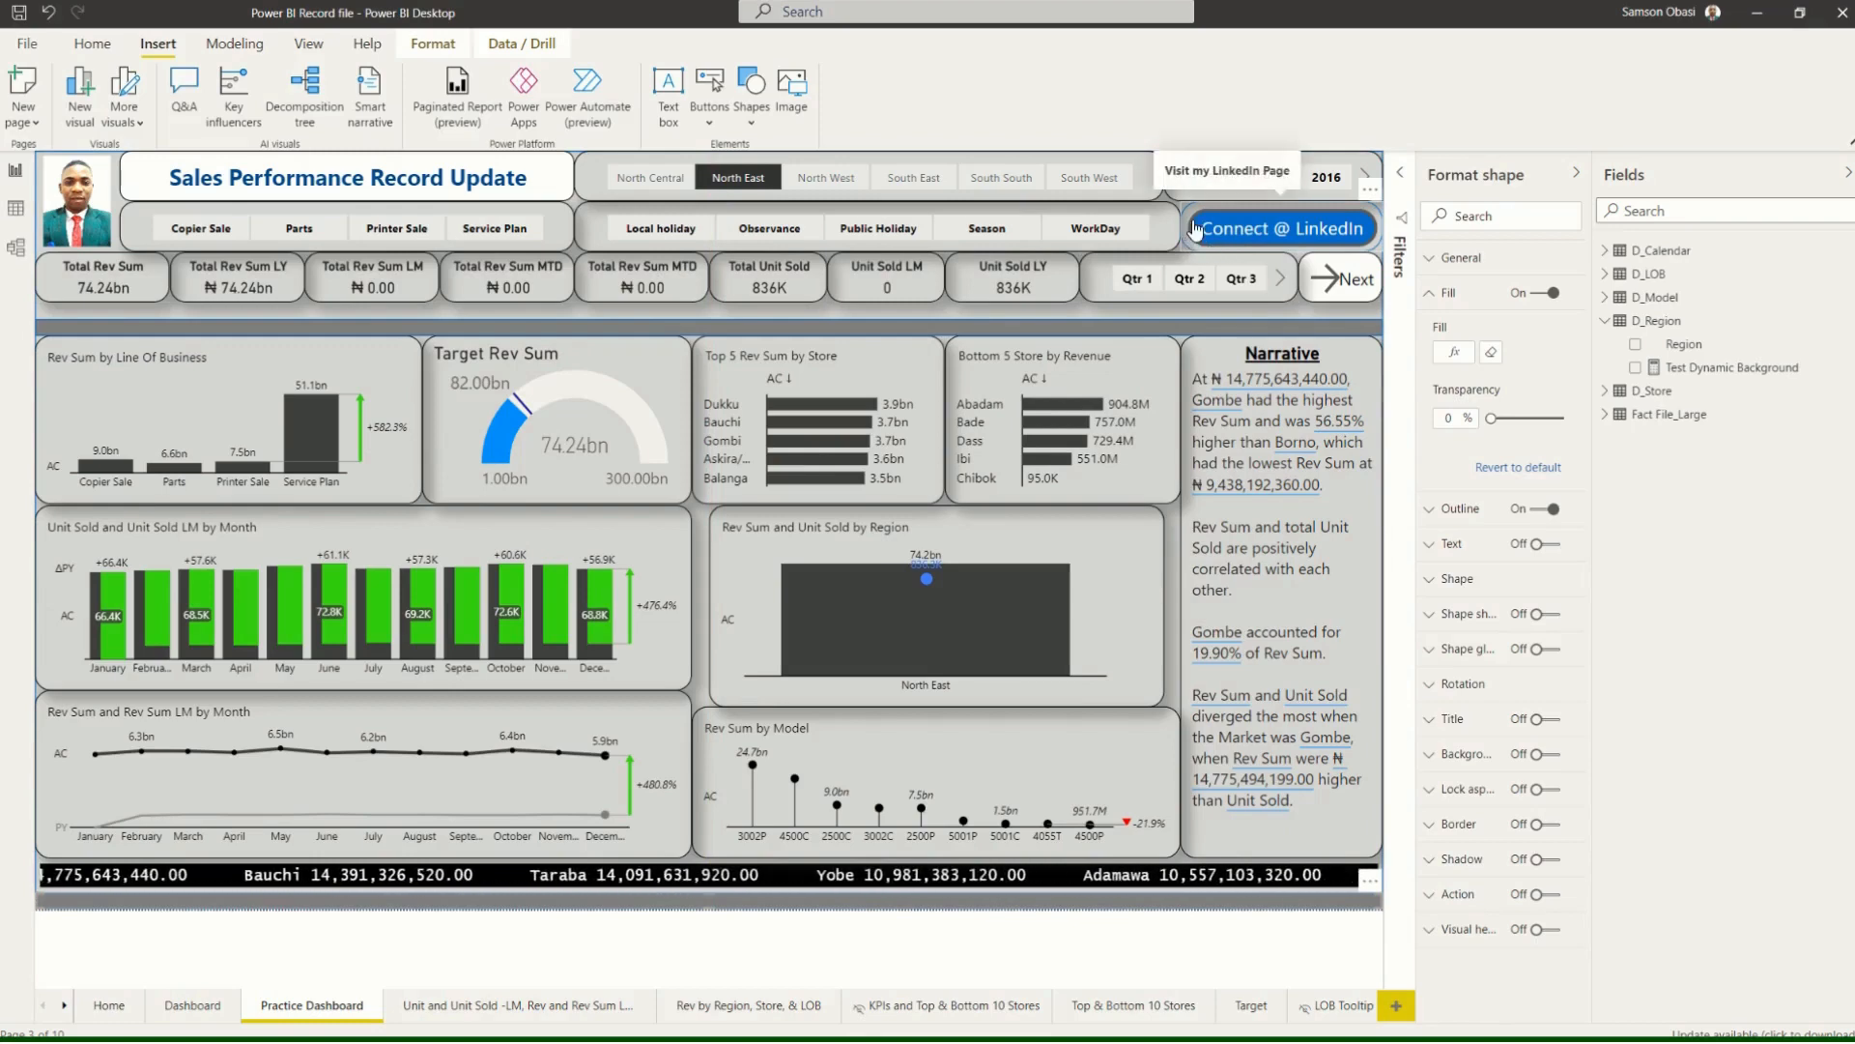
Turn on the Connect @ LinkedIn button's background and base its colour on the Test Dynamic Background field value.
left_click(1315, 279)
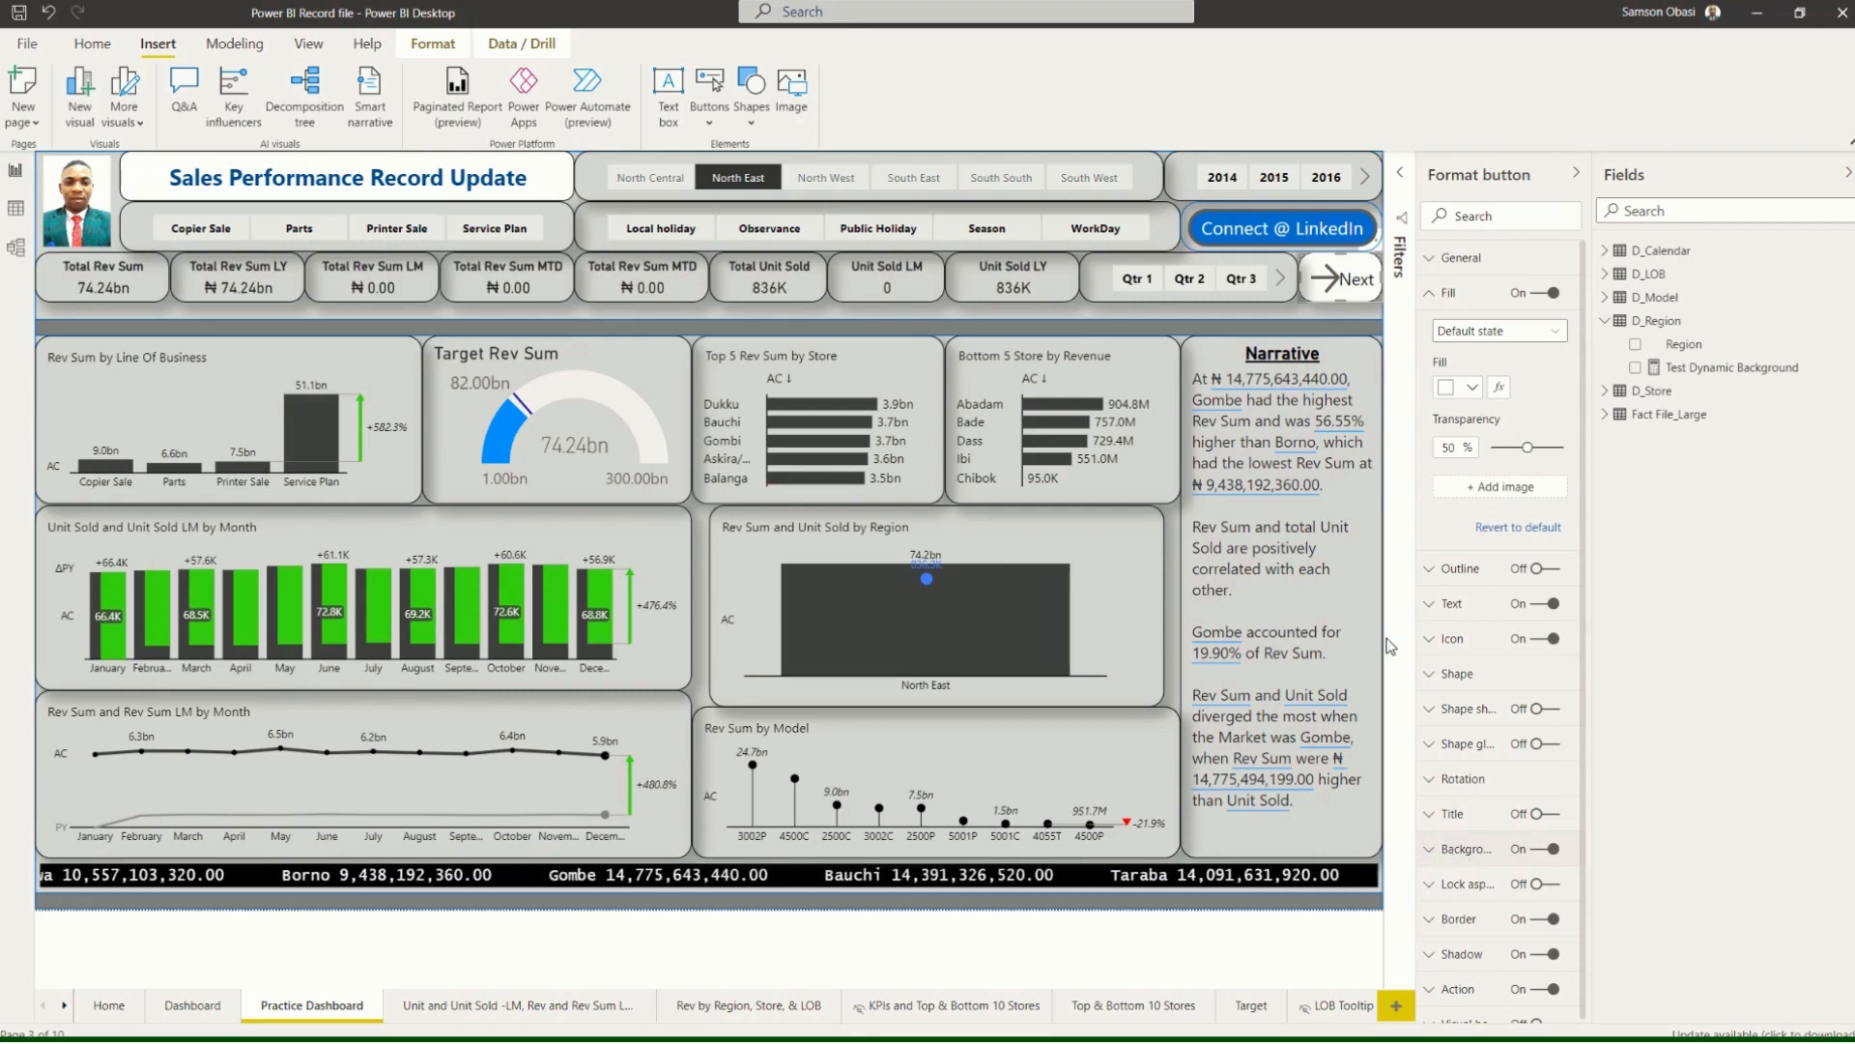
left_click(1198, 228)
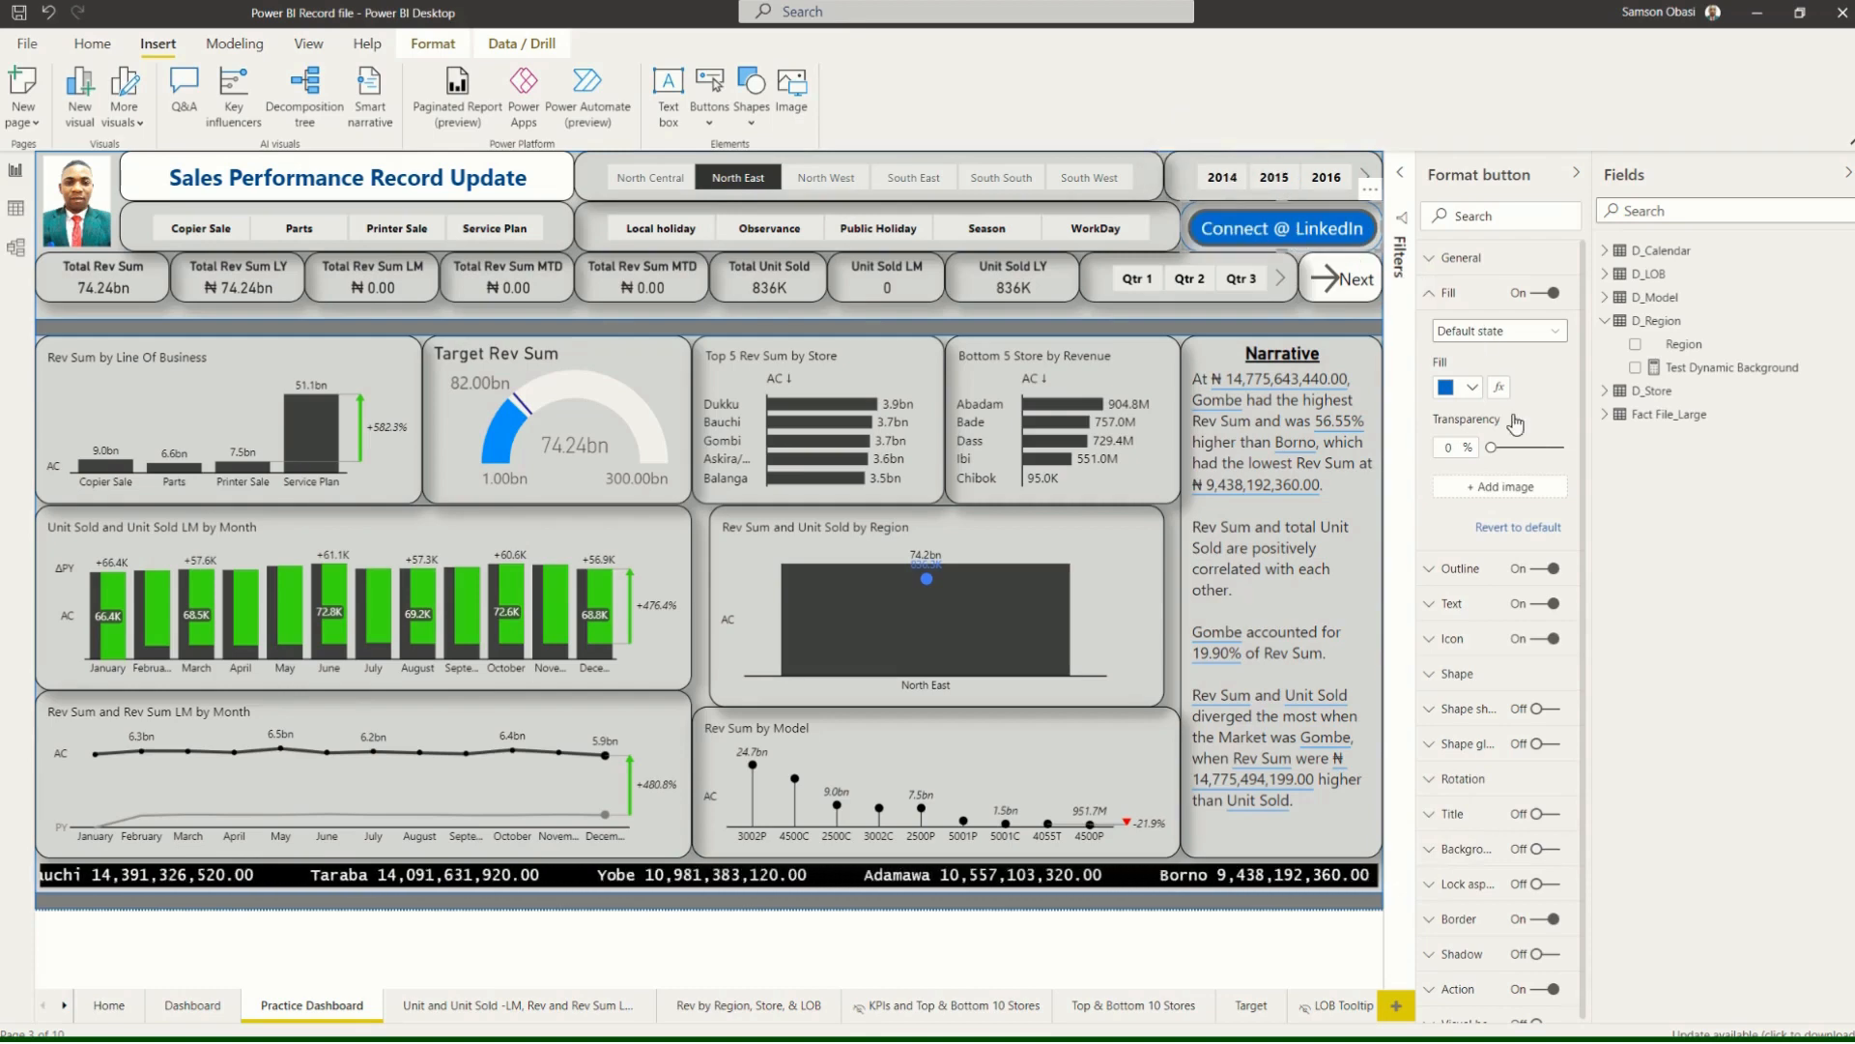
left_click(1430, 851)
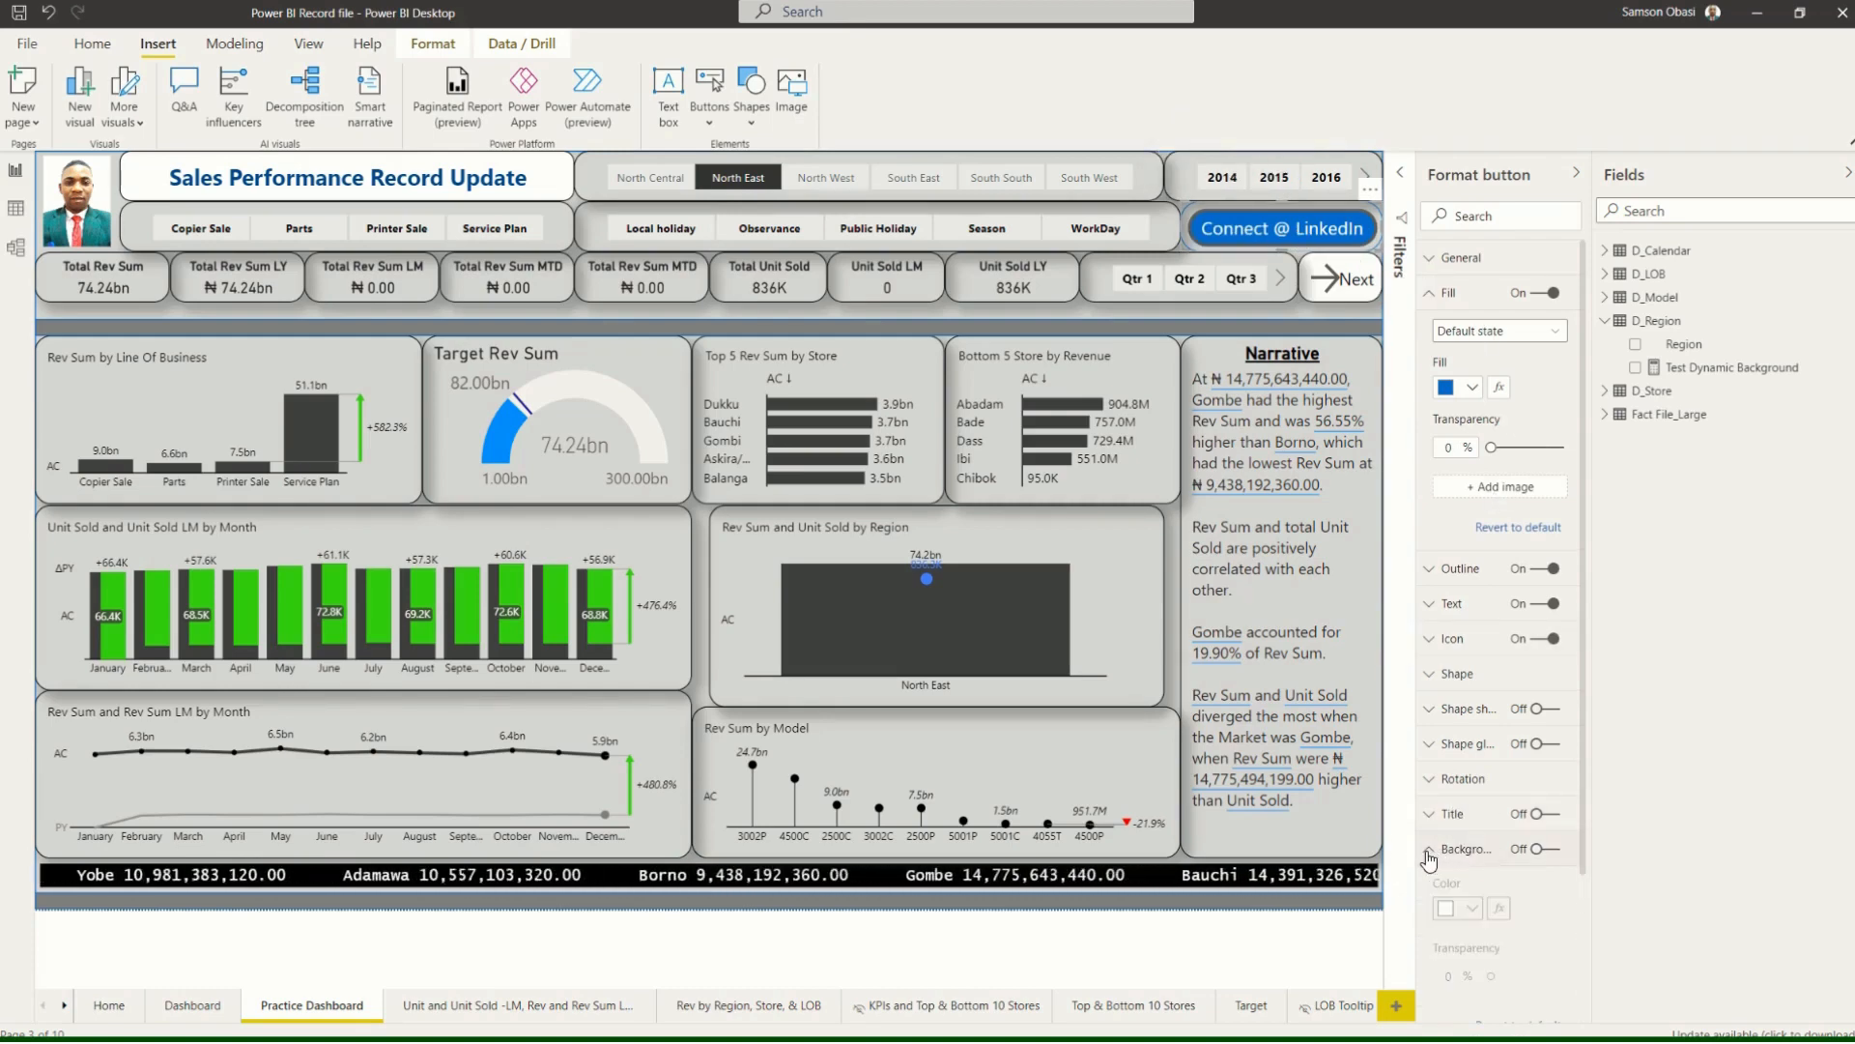
left_click(1546, 850)
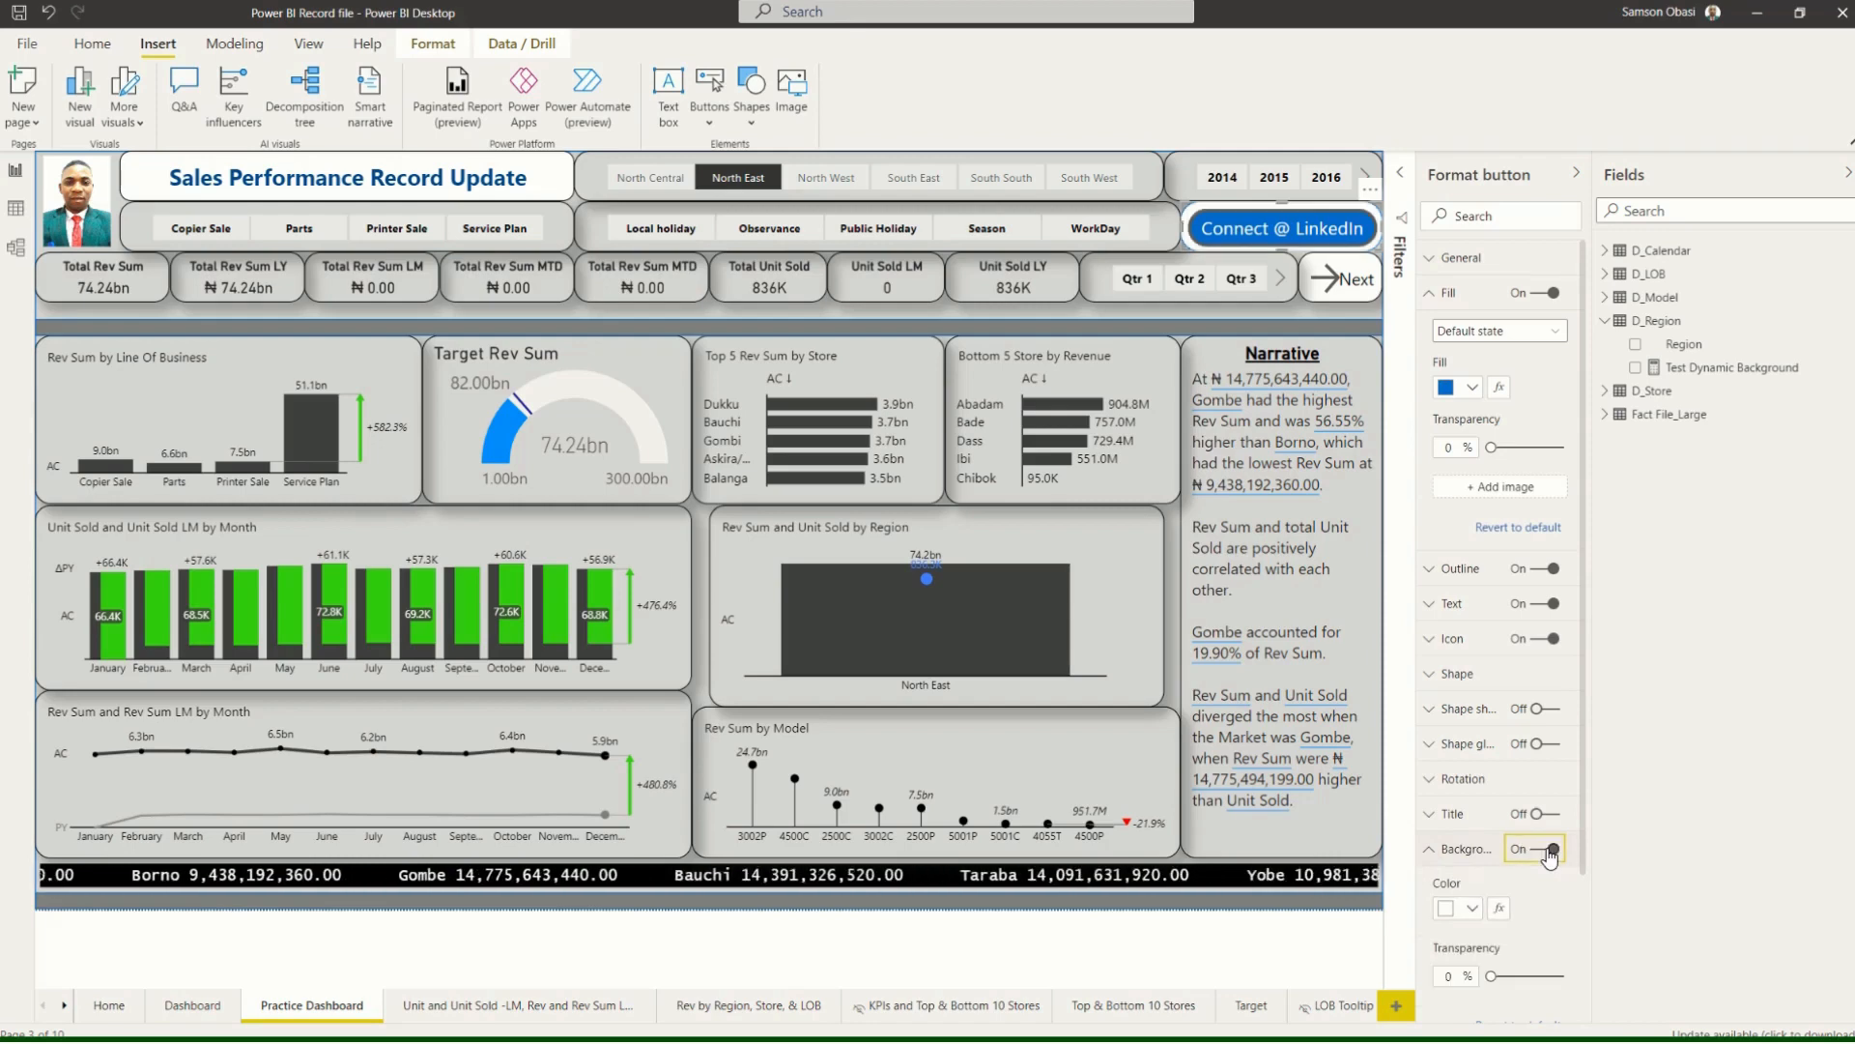
left_click(1499, 909)
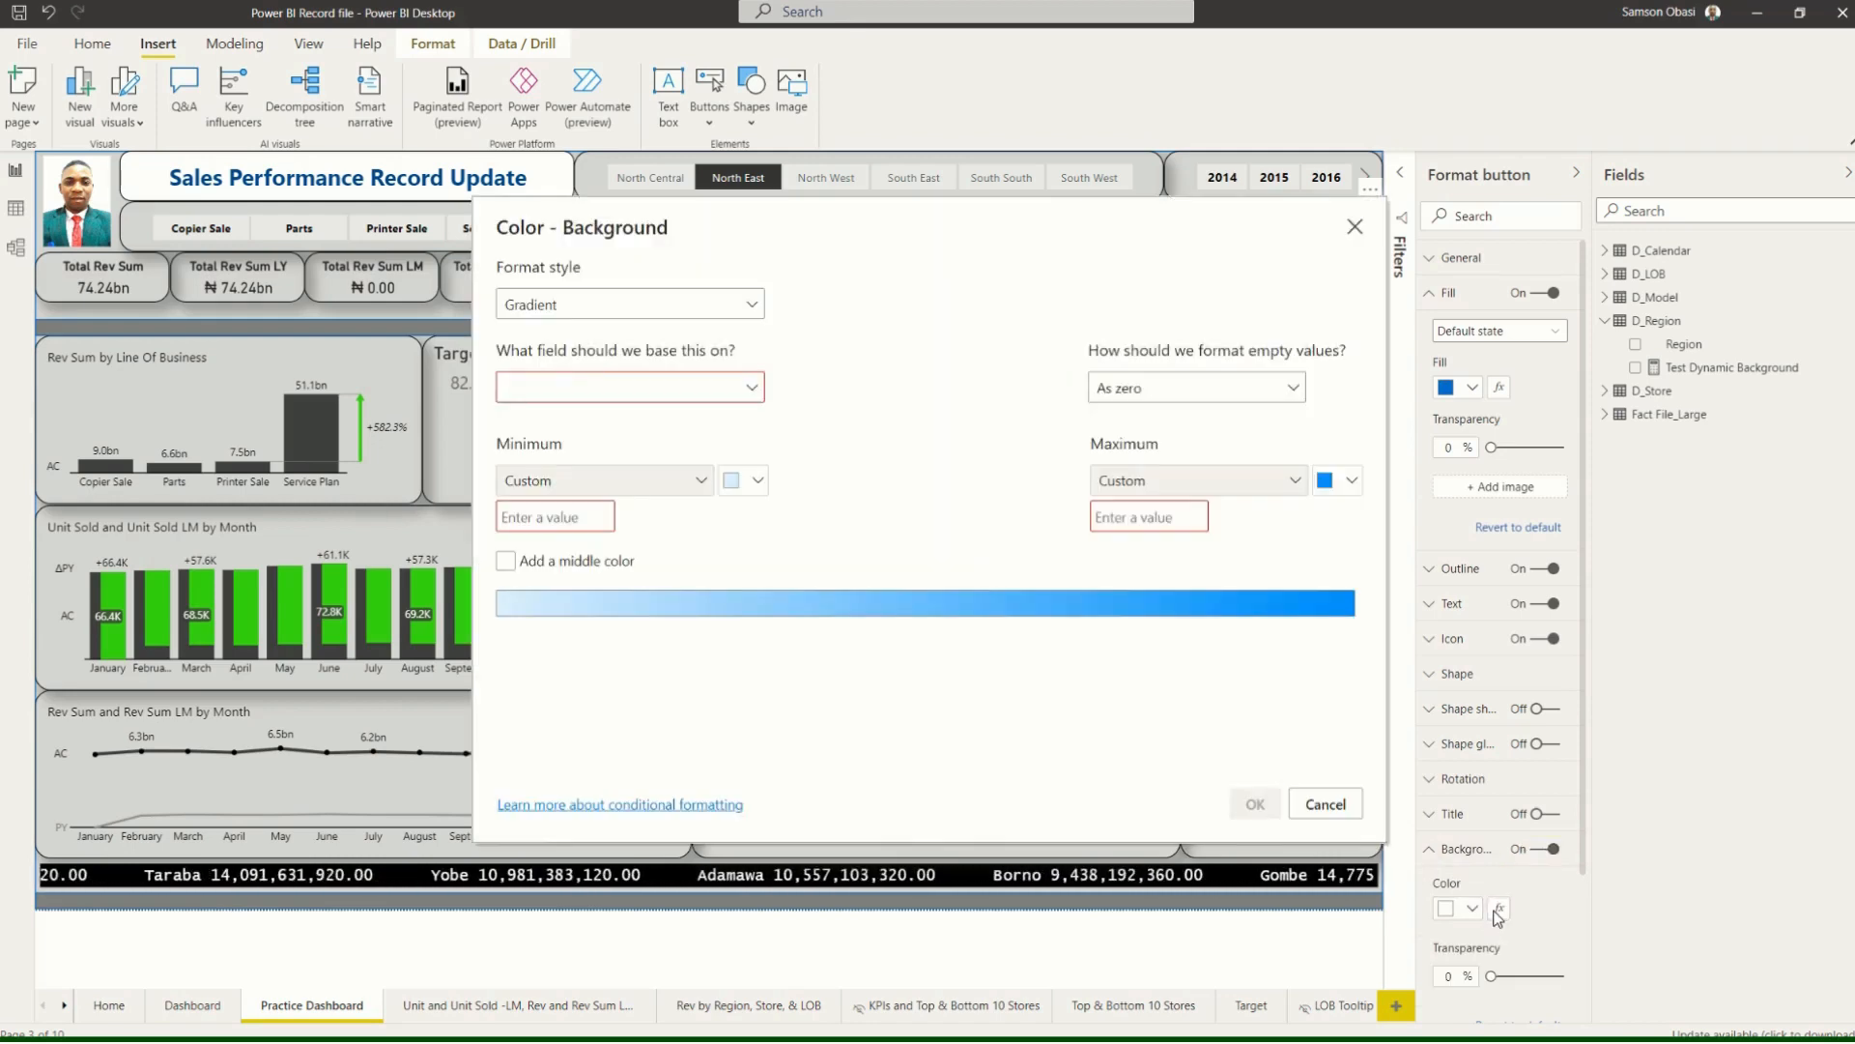
left_click(743, 312)
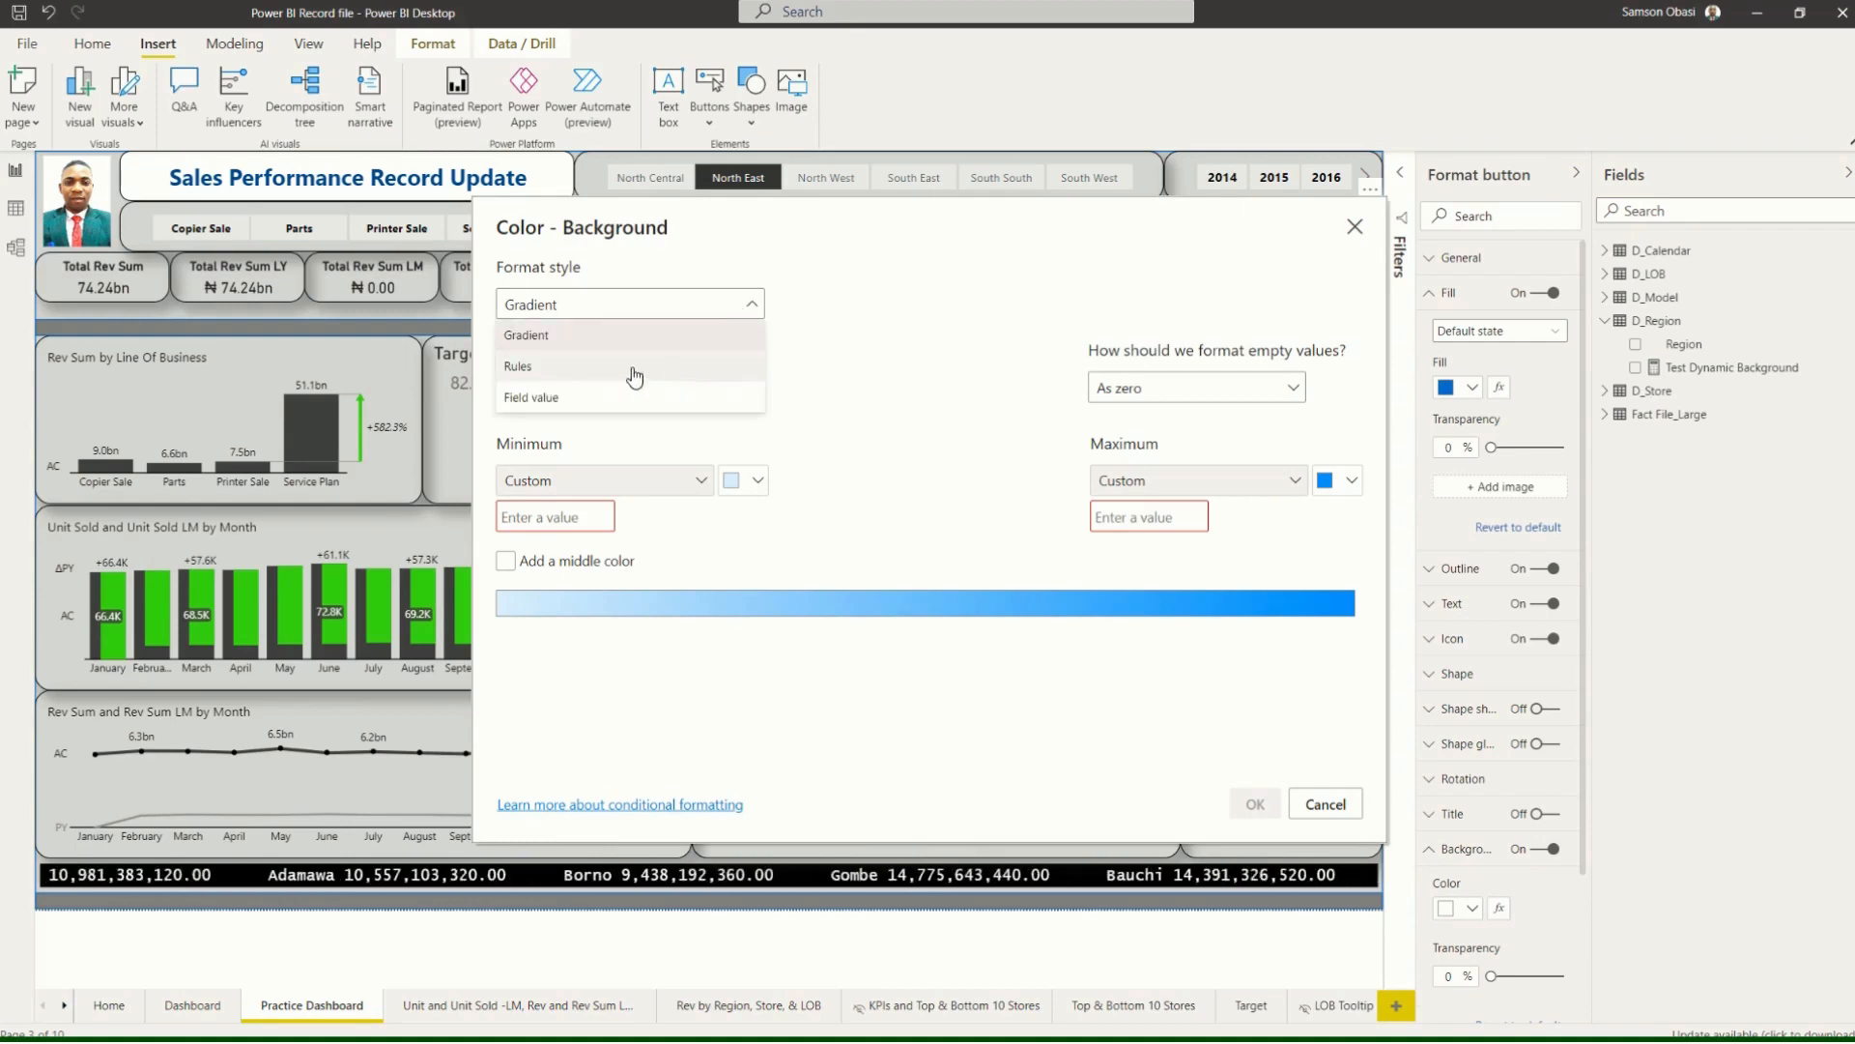
left_click(552, 399)
left_click(750, 387)
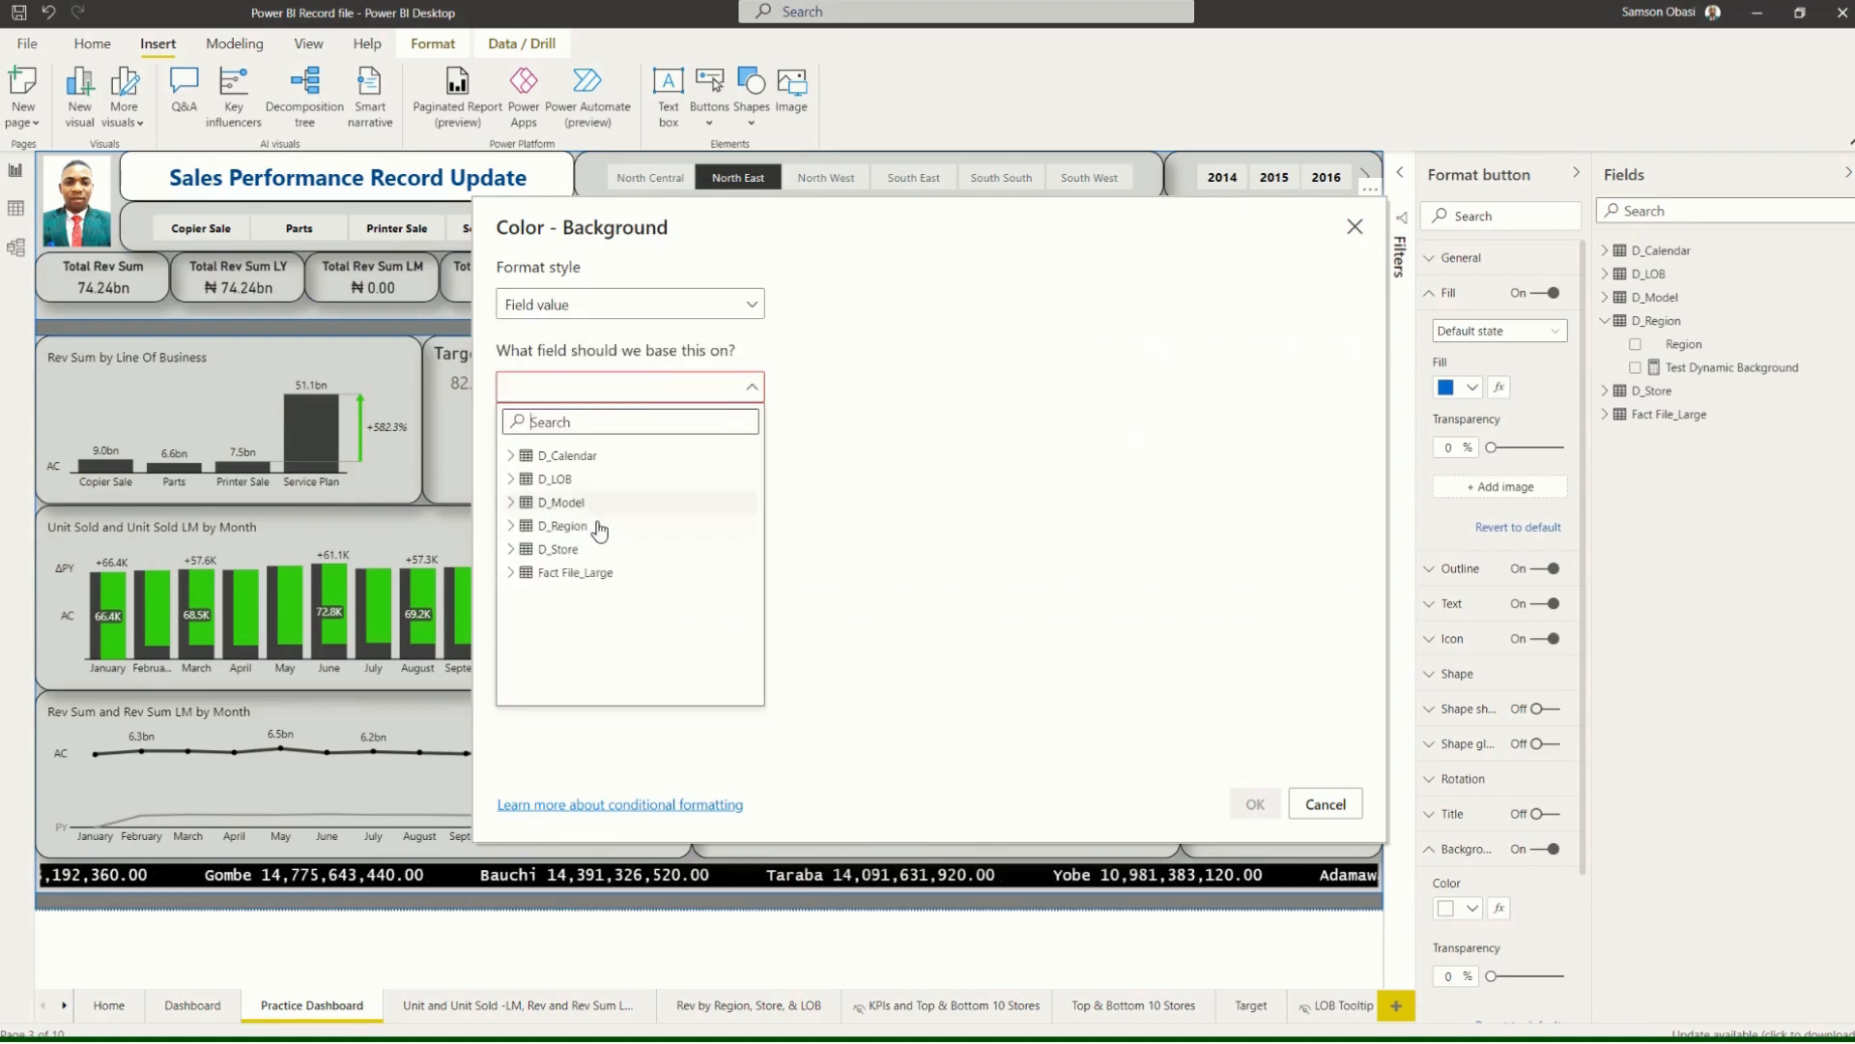
left_click(510, 528)
left_click(557, 573)
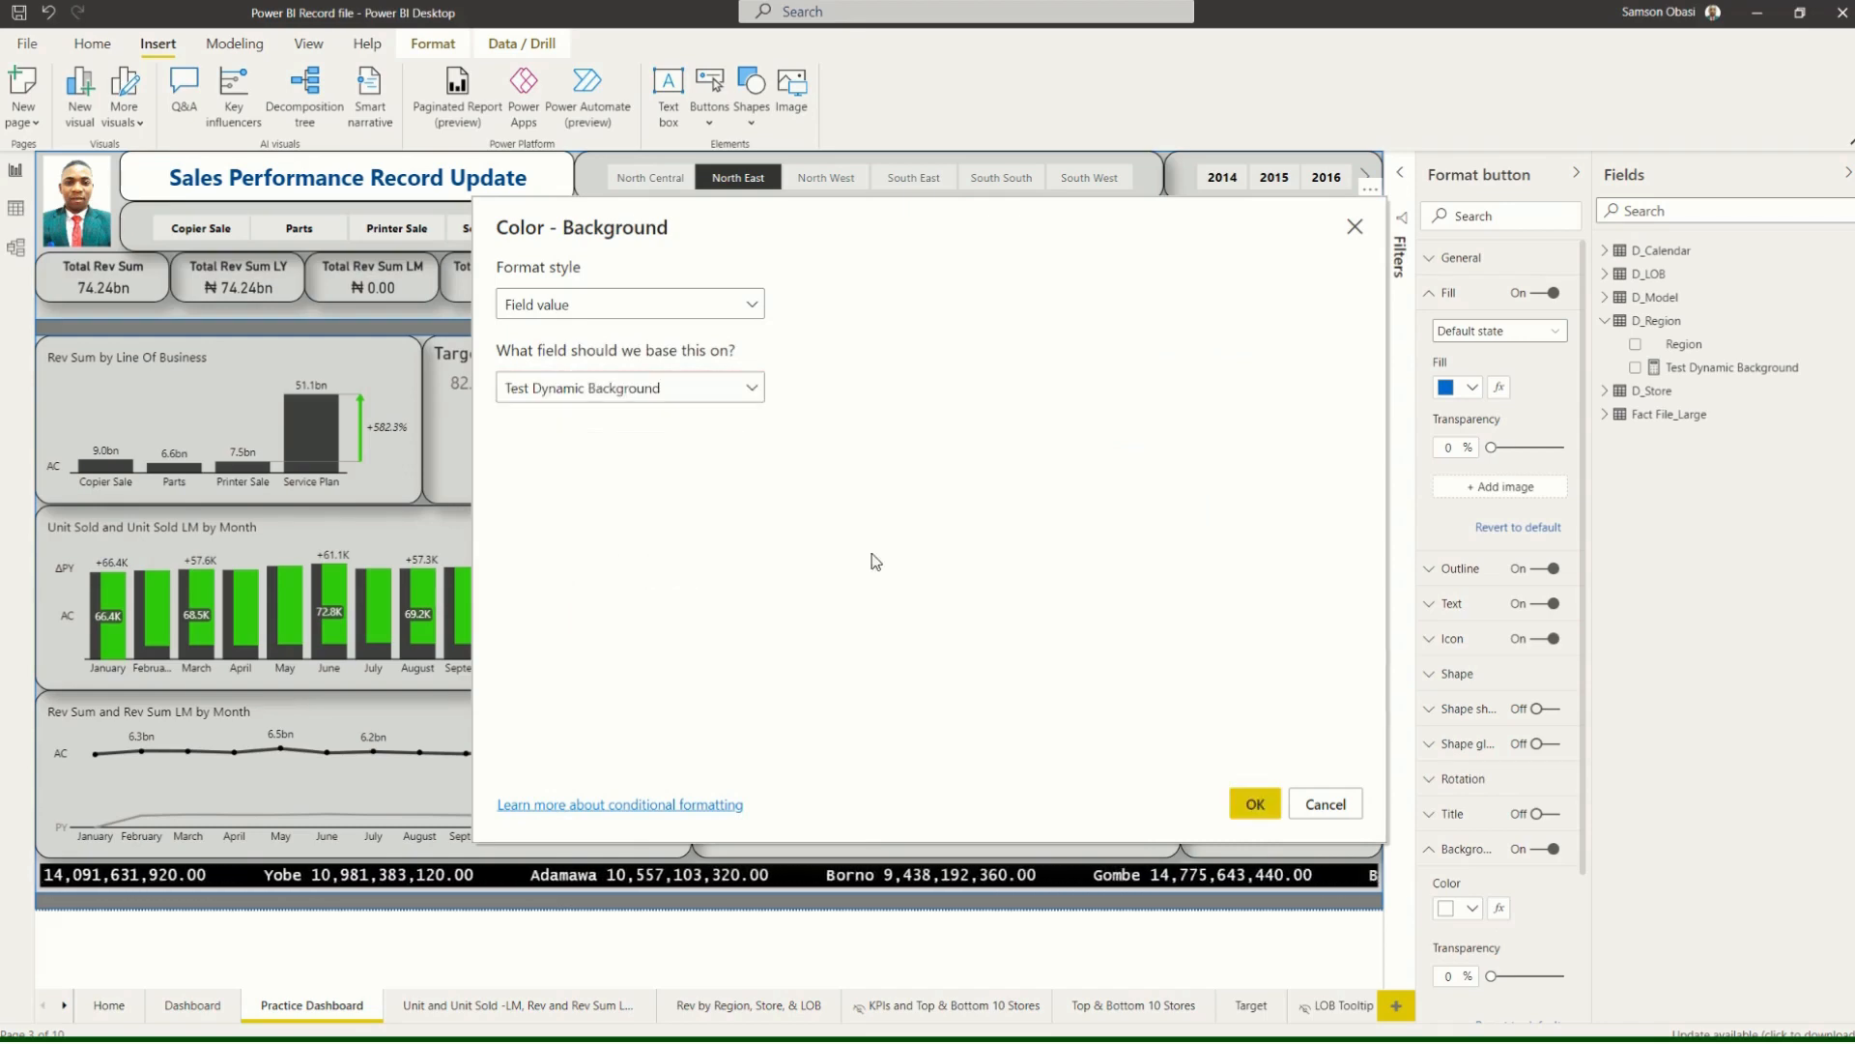
left_click(1249, 805)
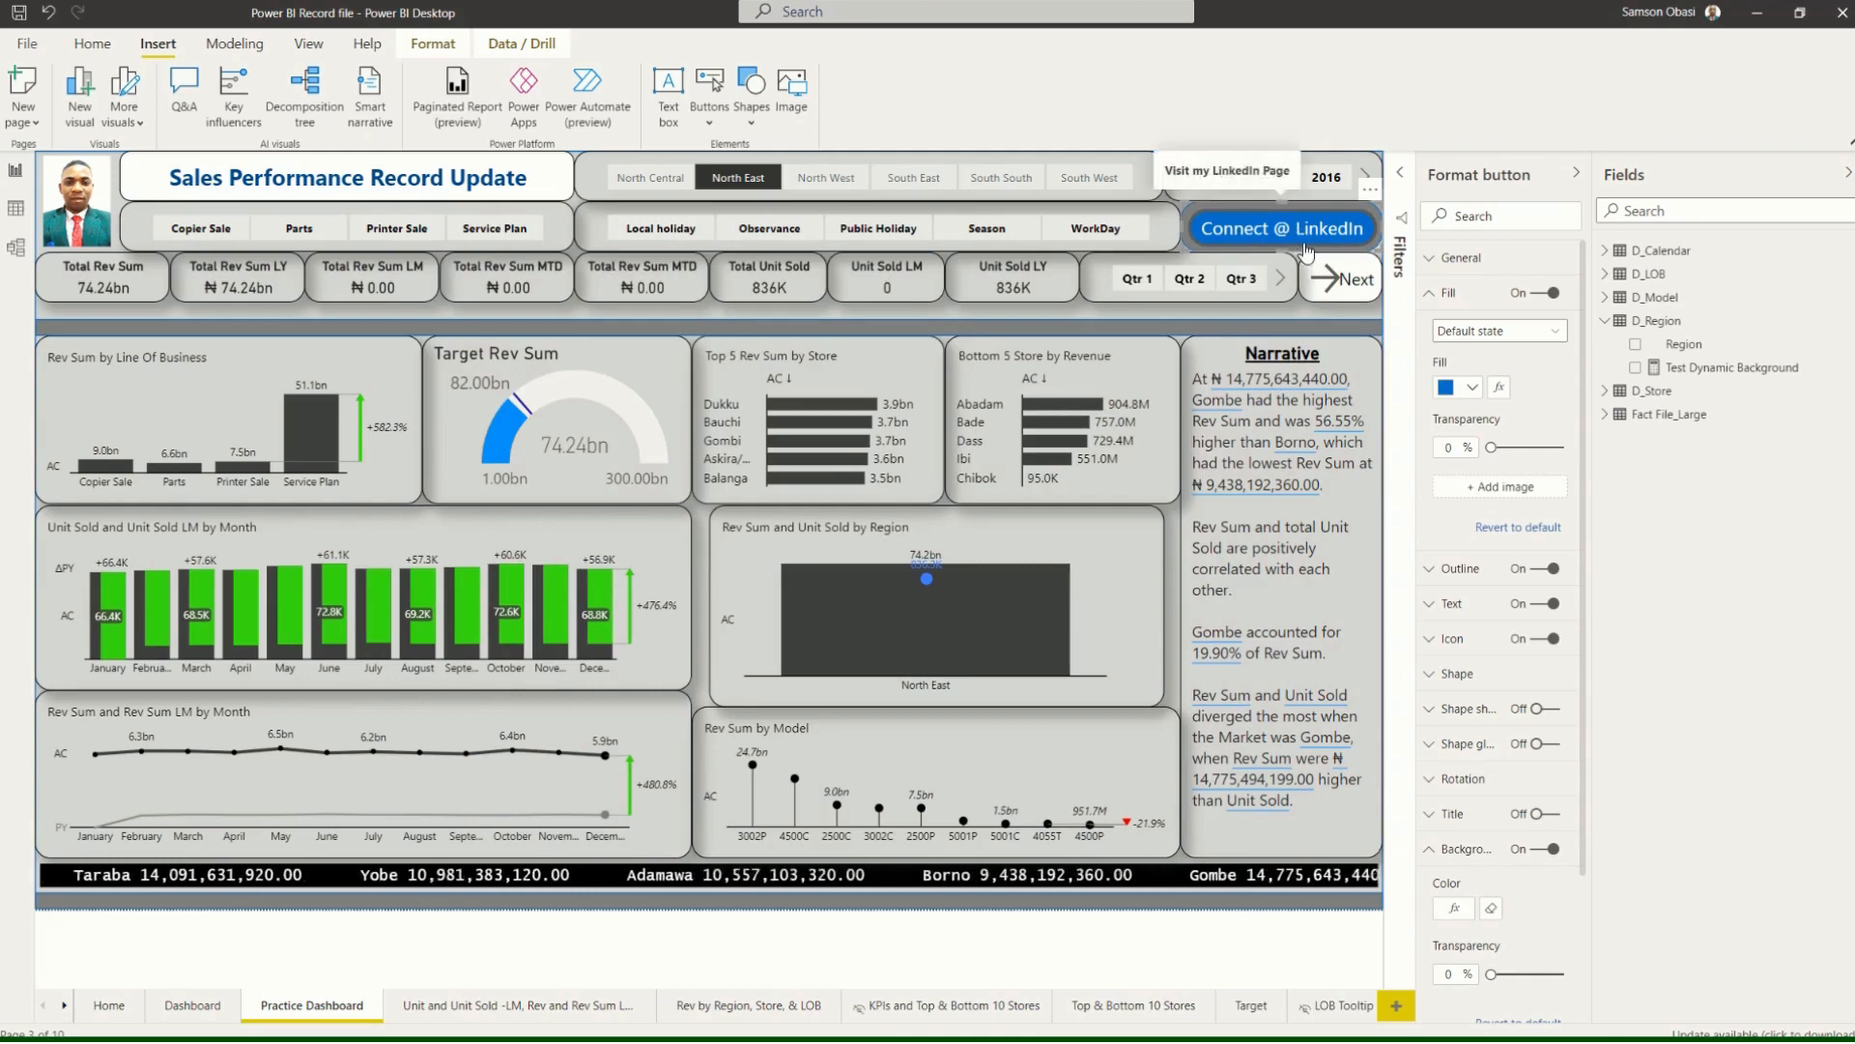
Base the Next button's default-state fill colour on the Test Dynamic Background field value from D_Region.
left_click(1367, 279)
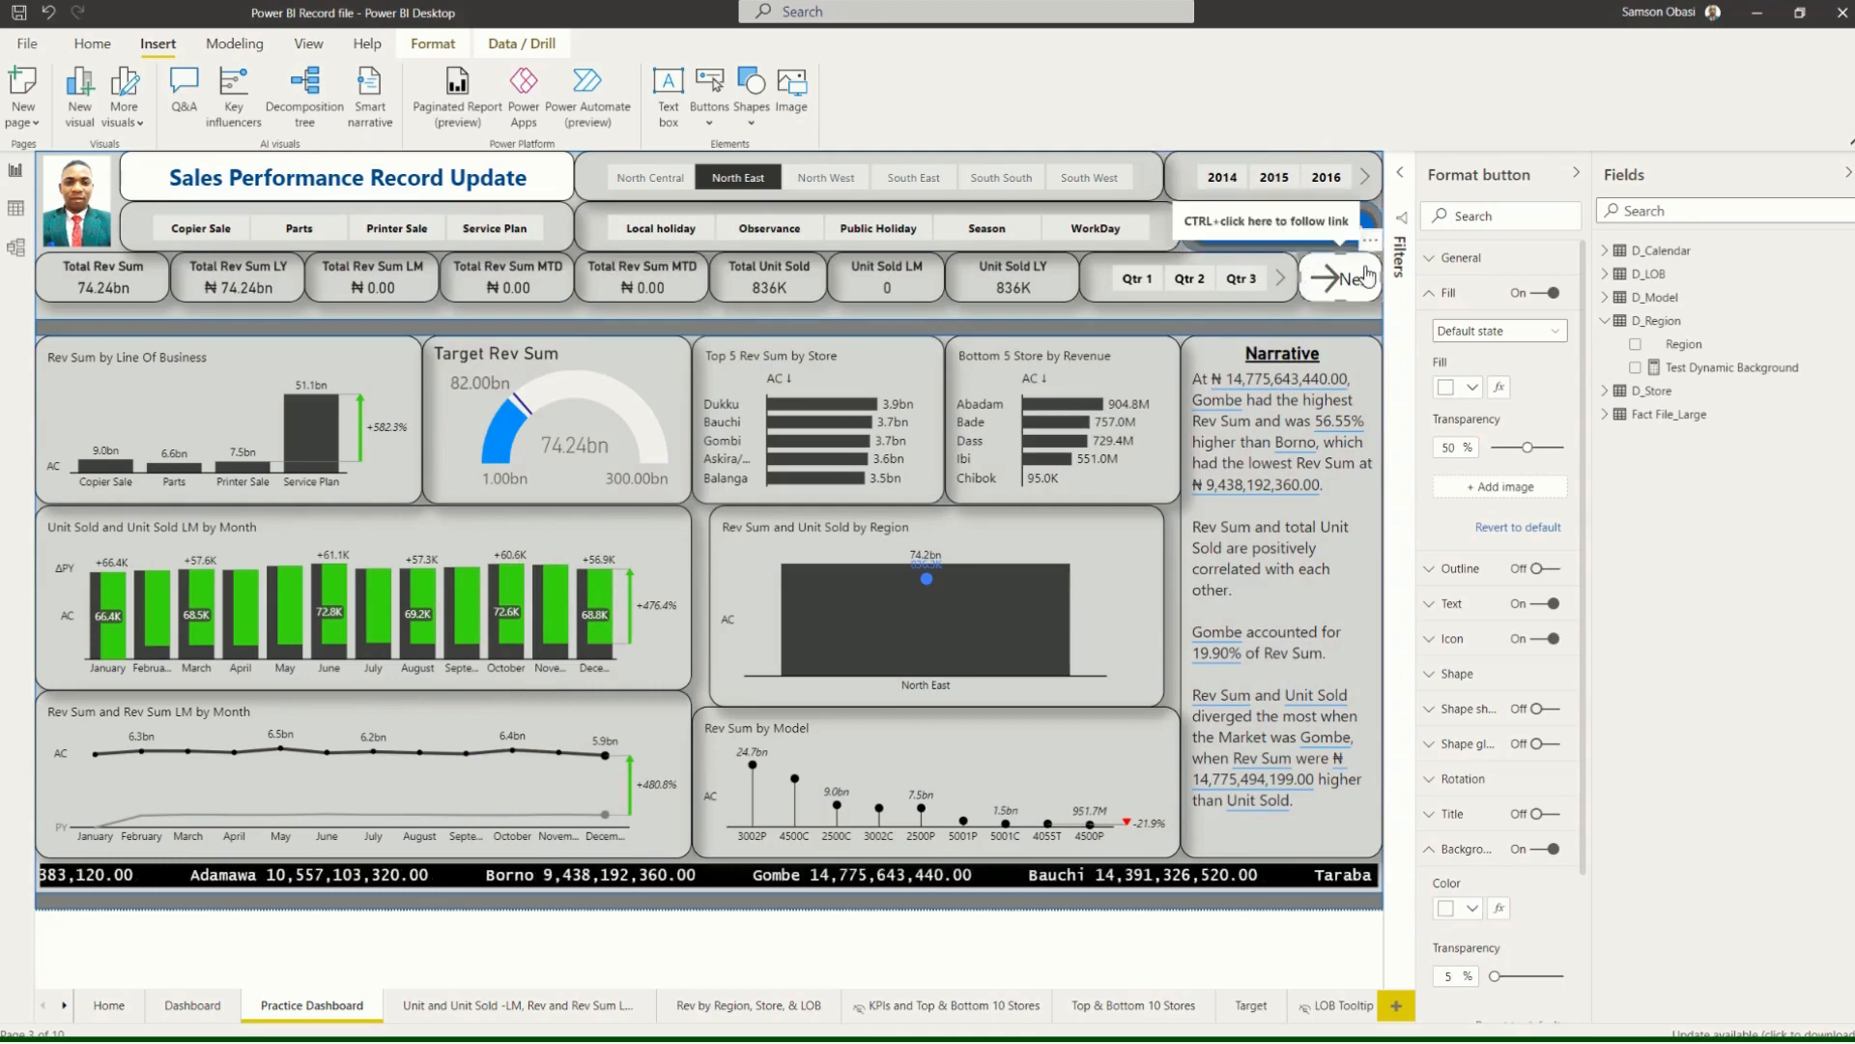
left_click(1499, 387)
left_click(757, 306)
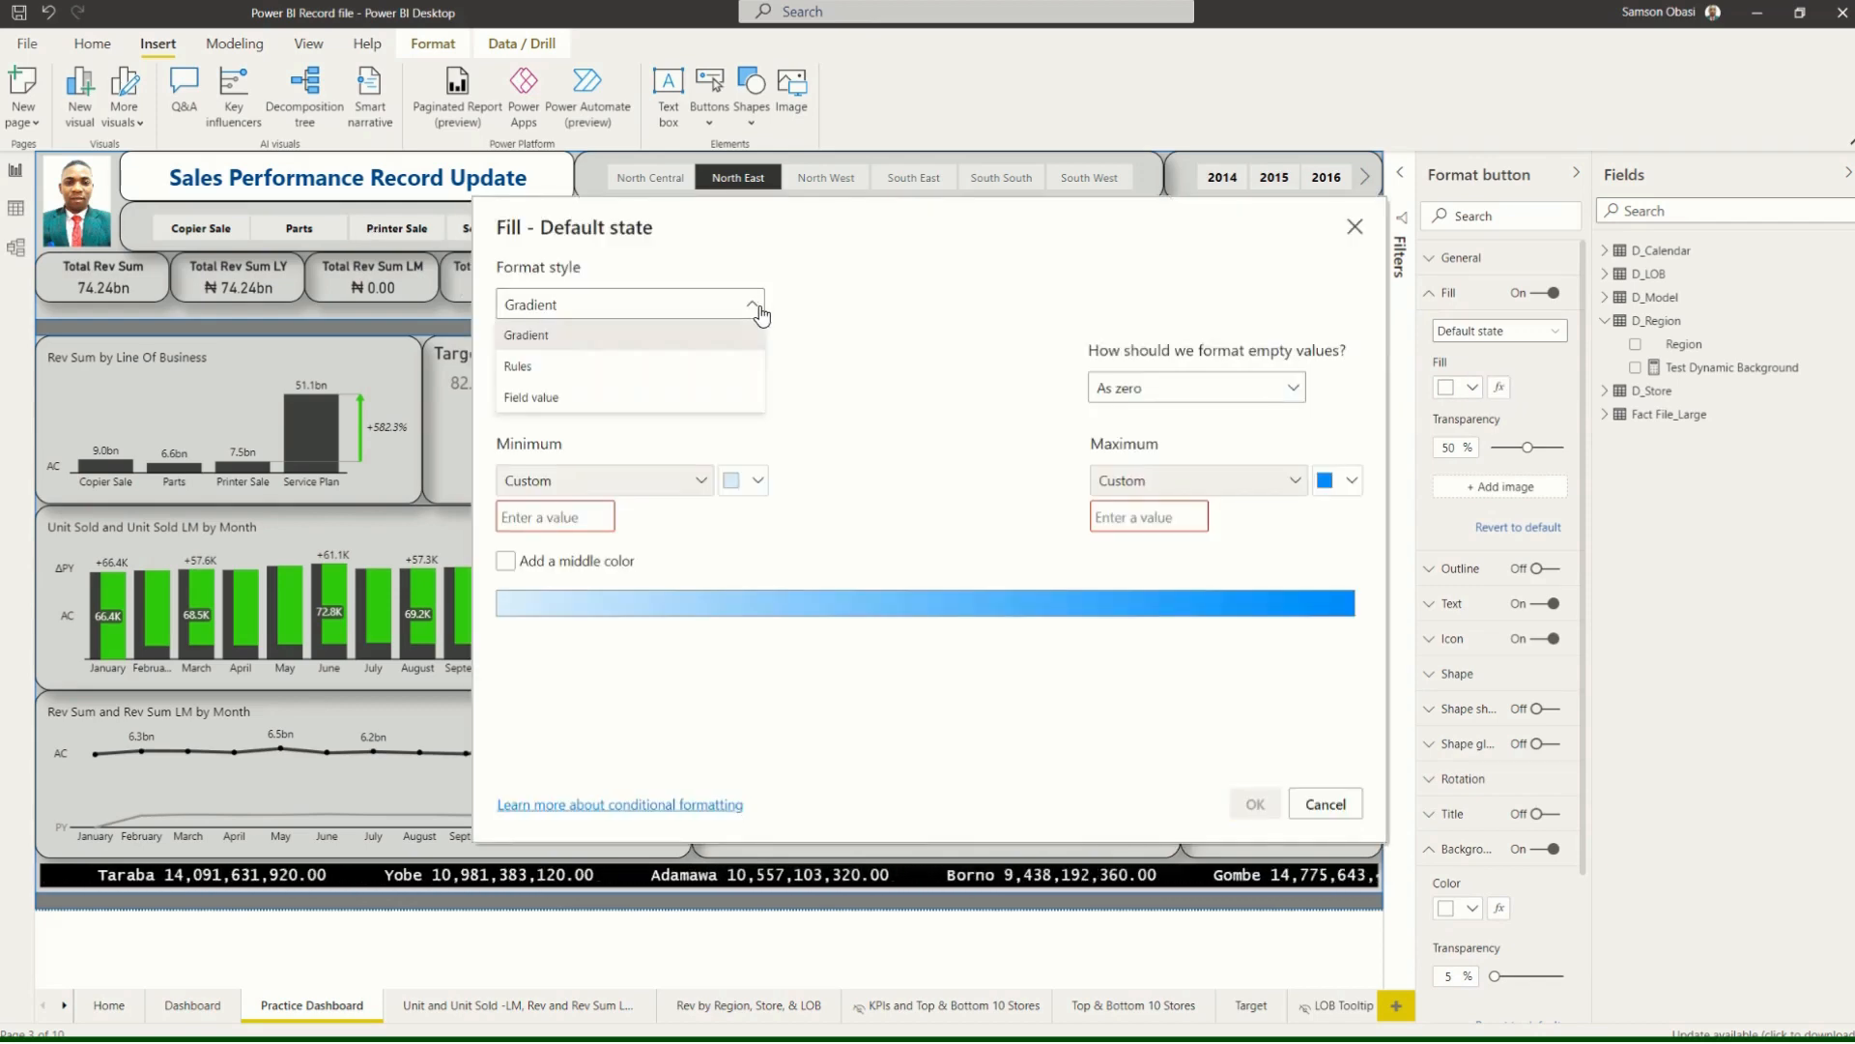
left_click(588, 397)
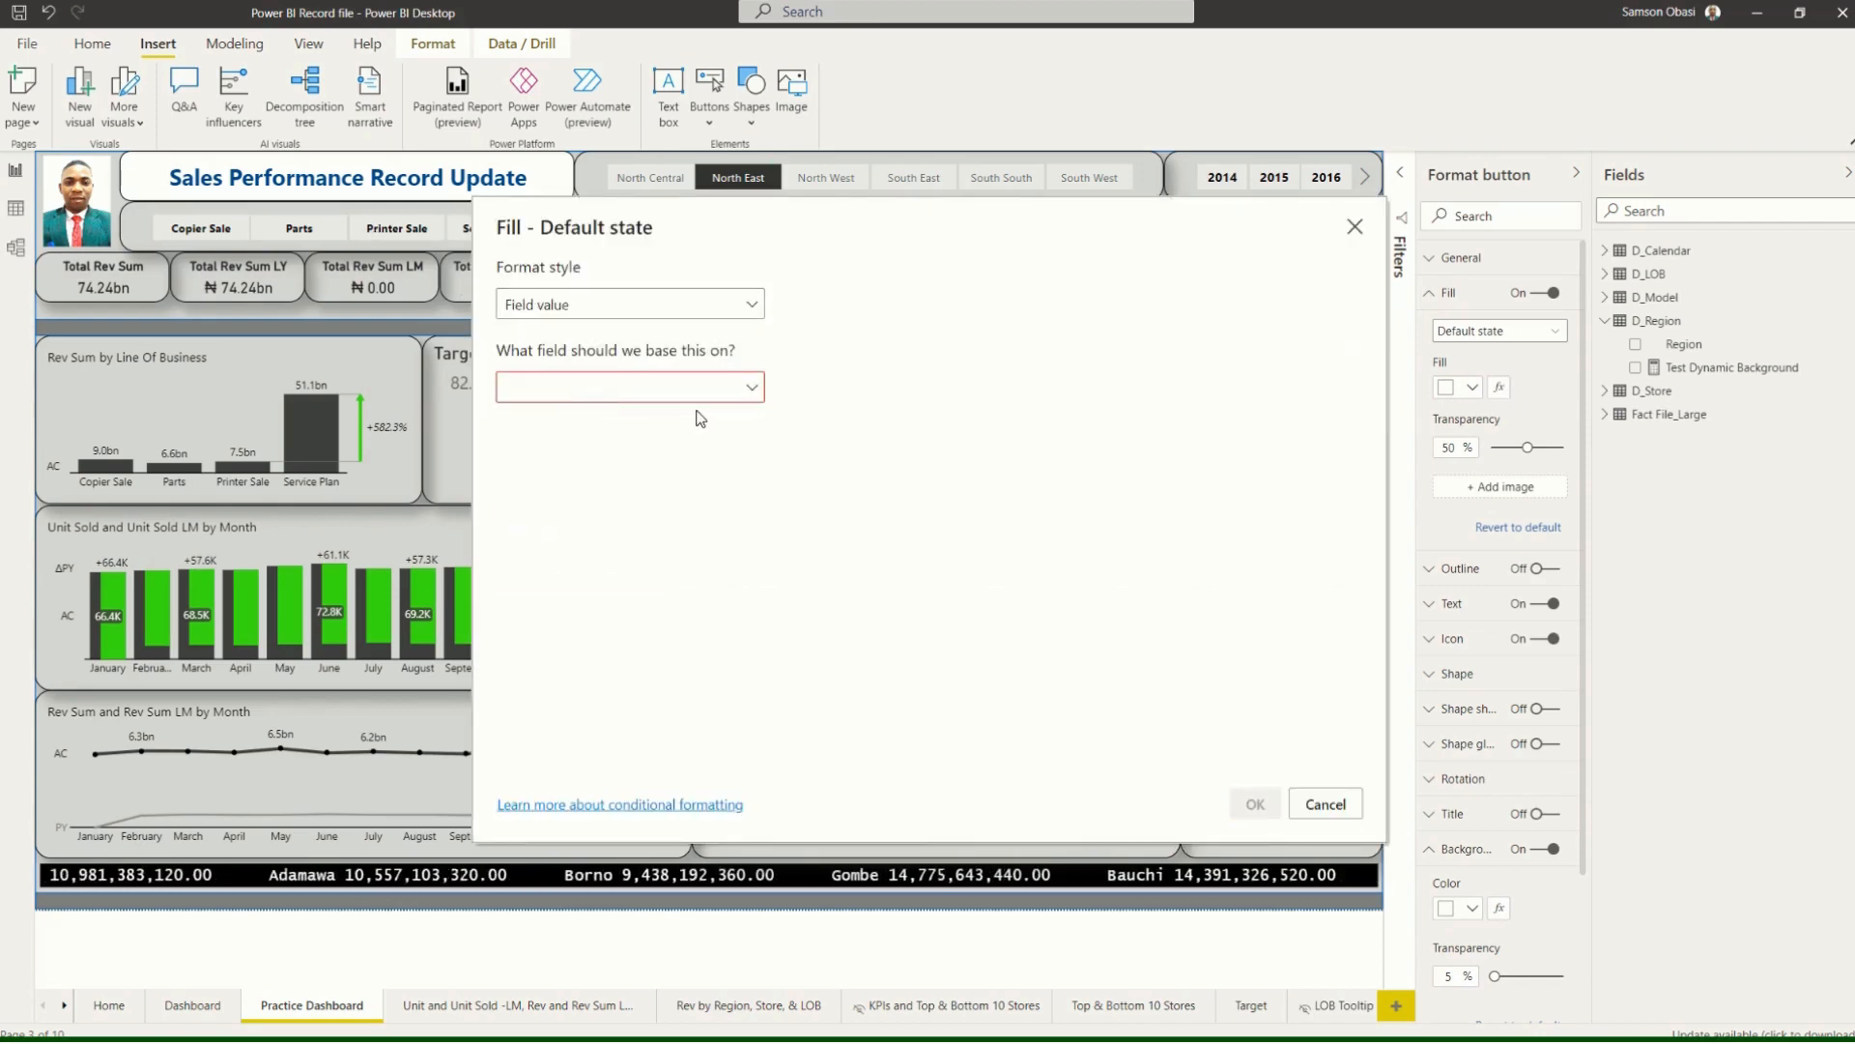
left_click(751, 387)
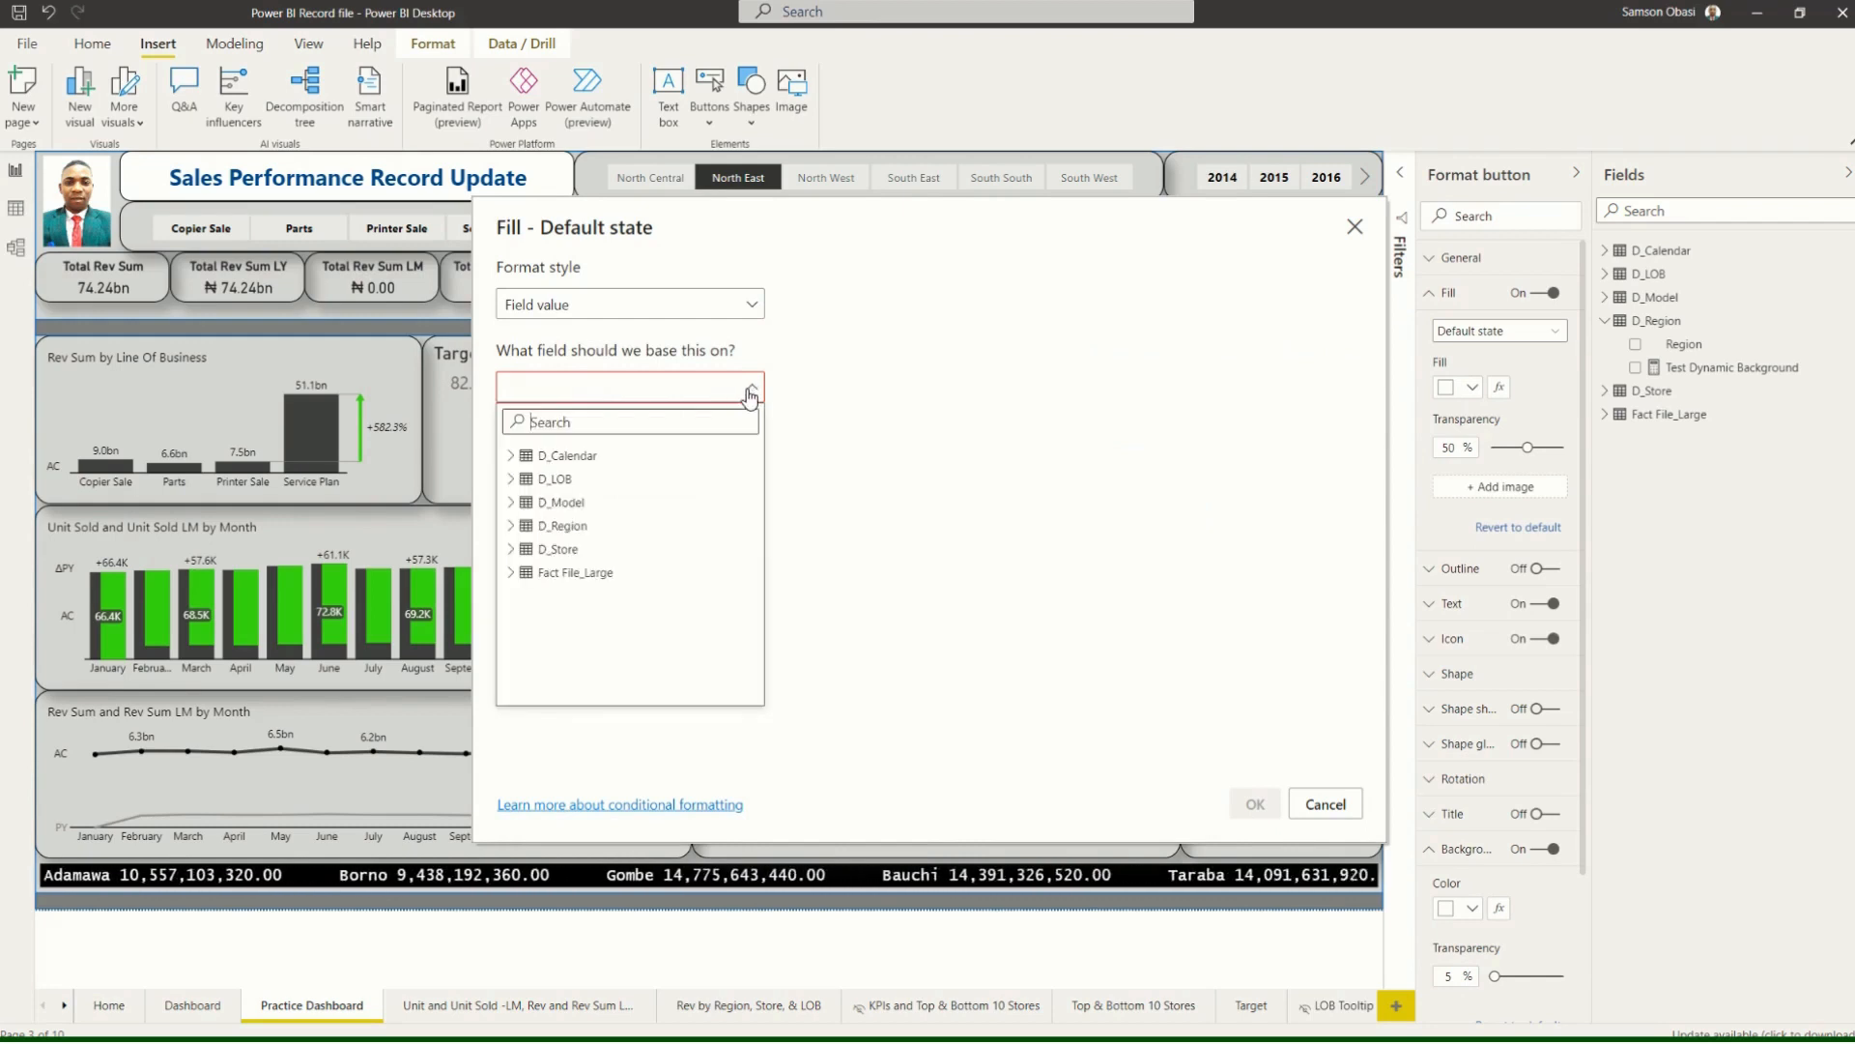
left_click(515, 525)
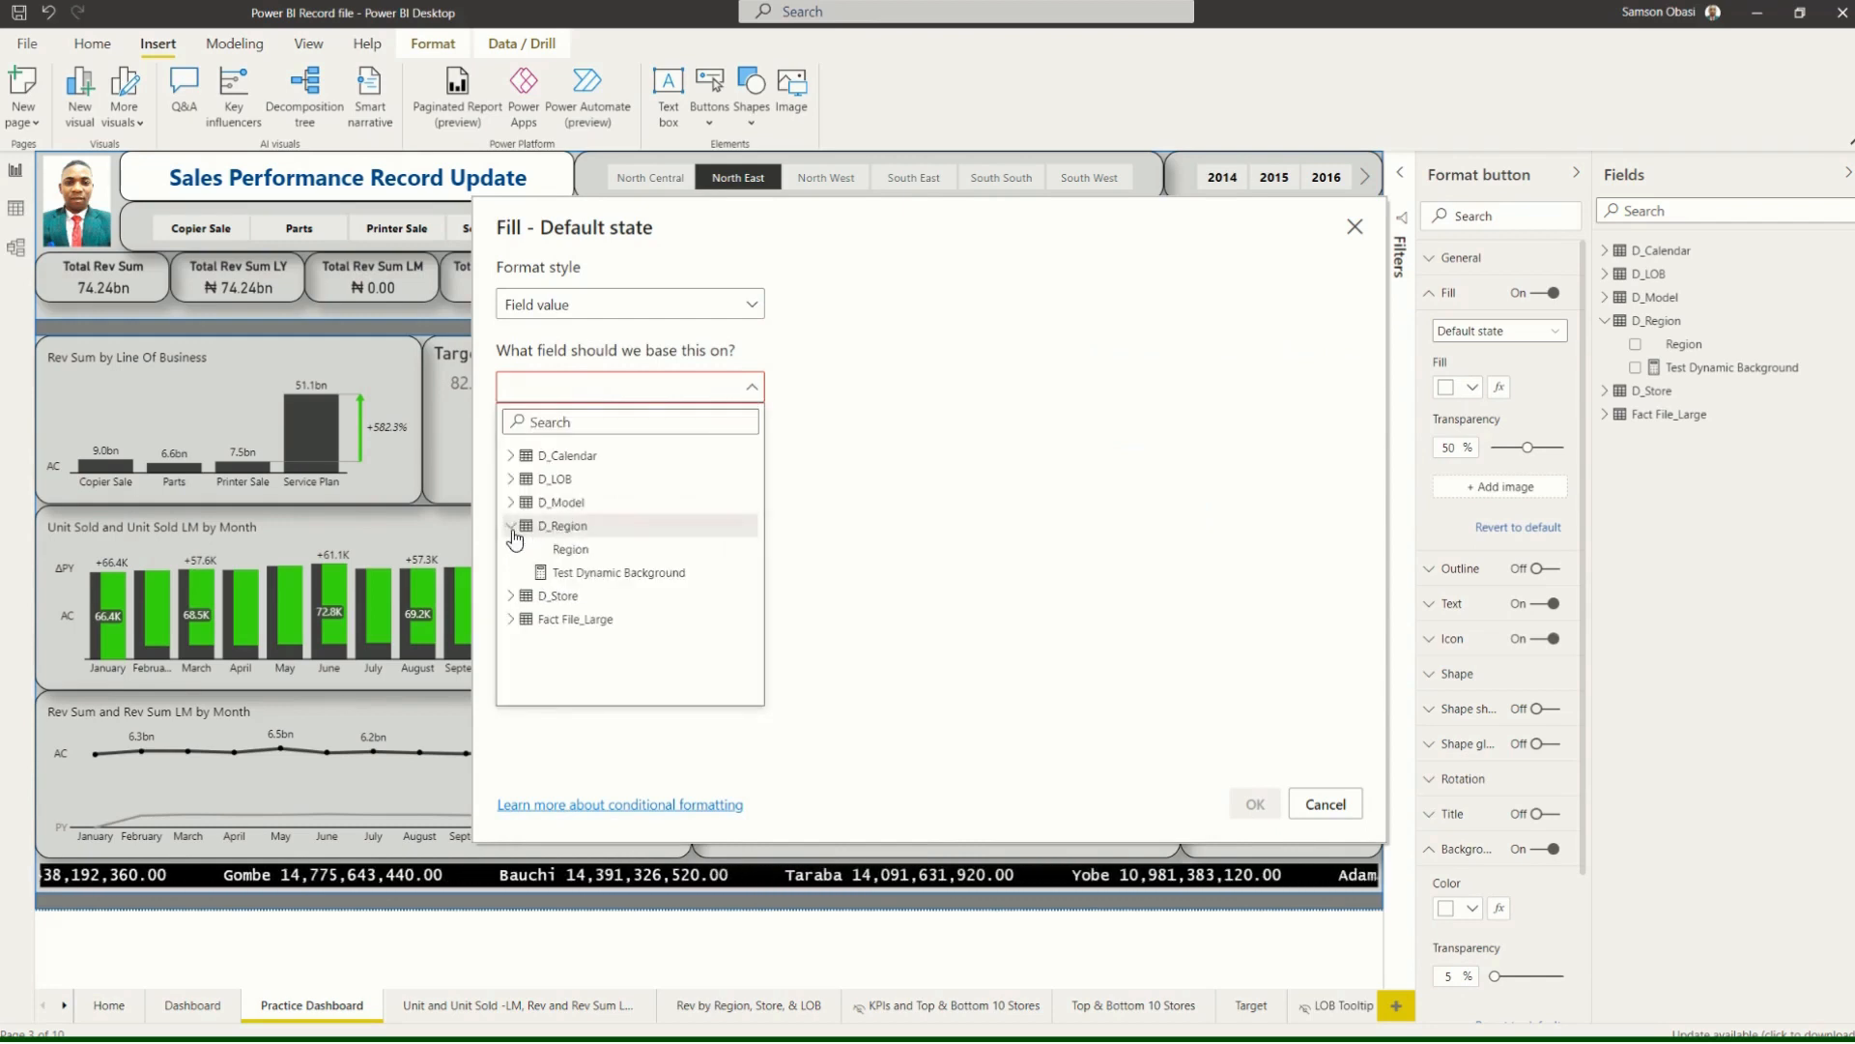
left_click(559, 574)
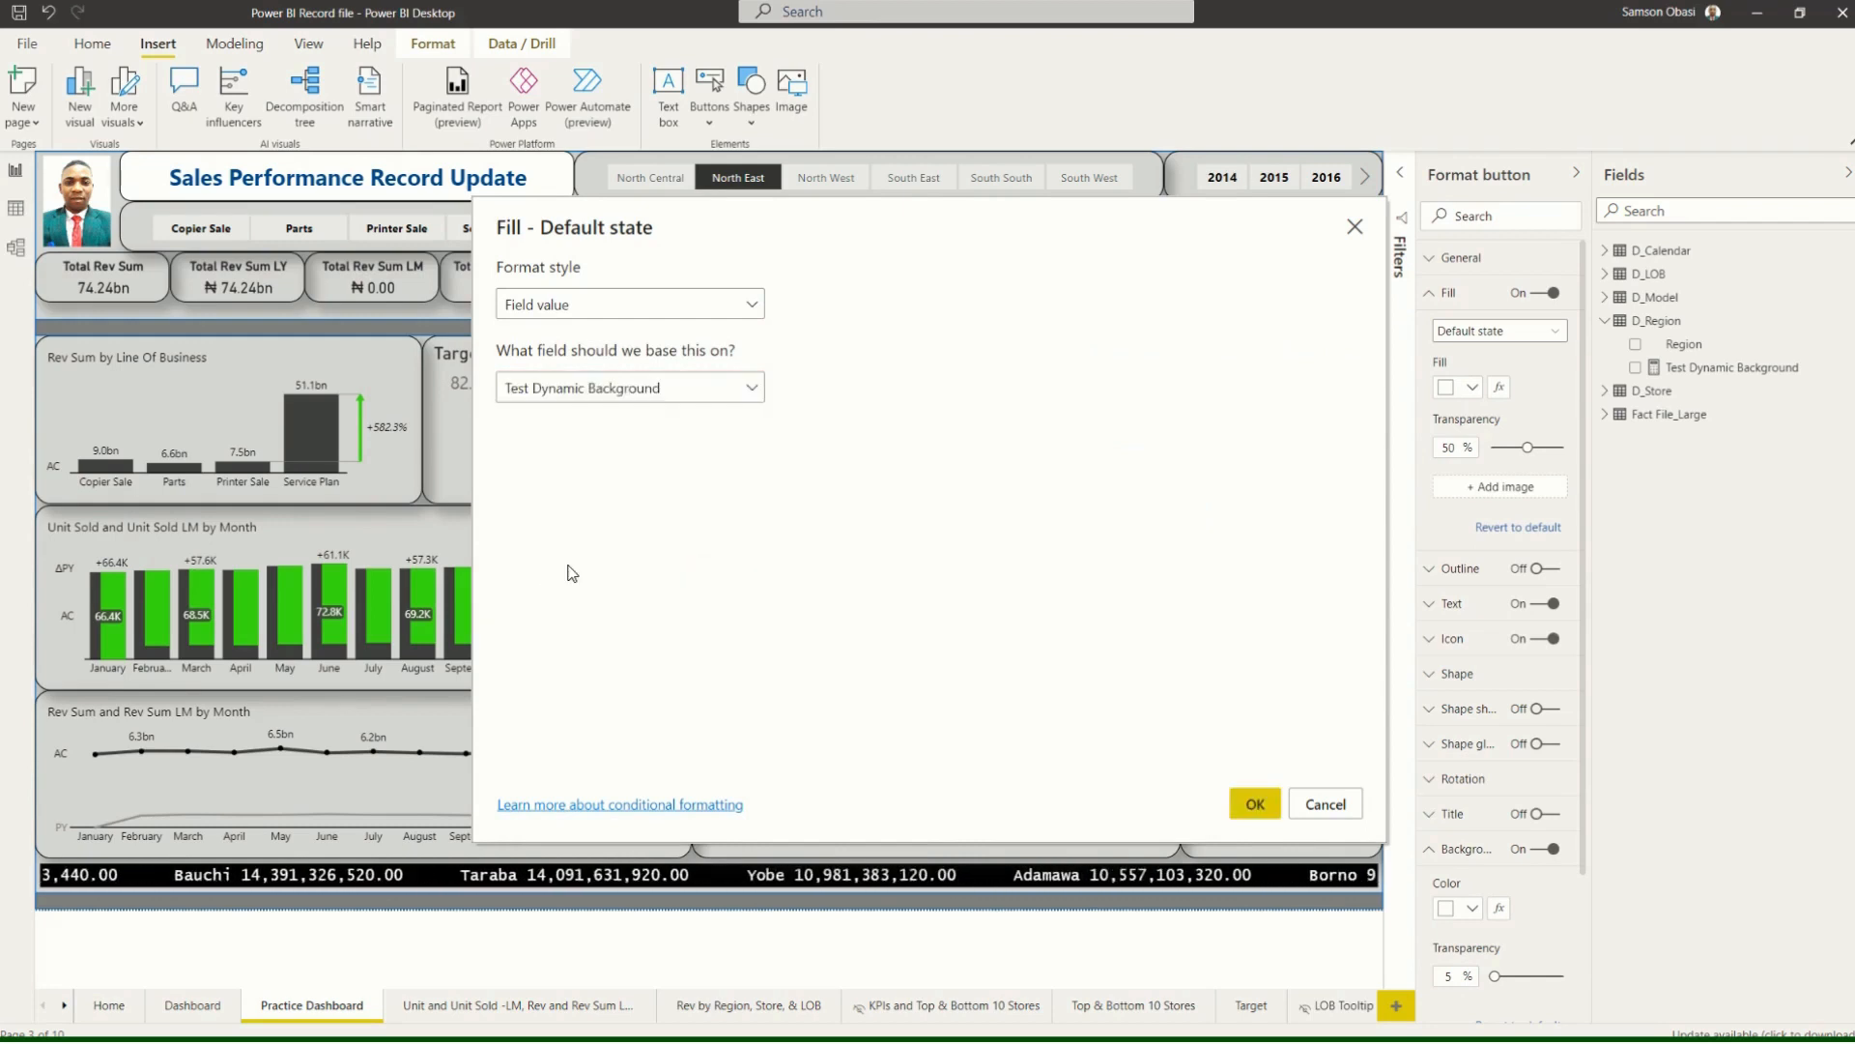
left_click(1255, 804)
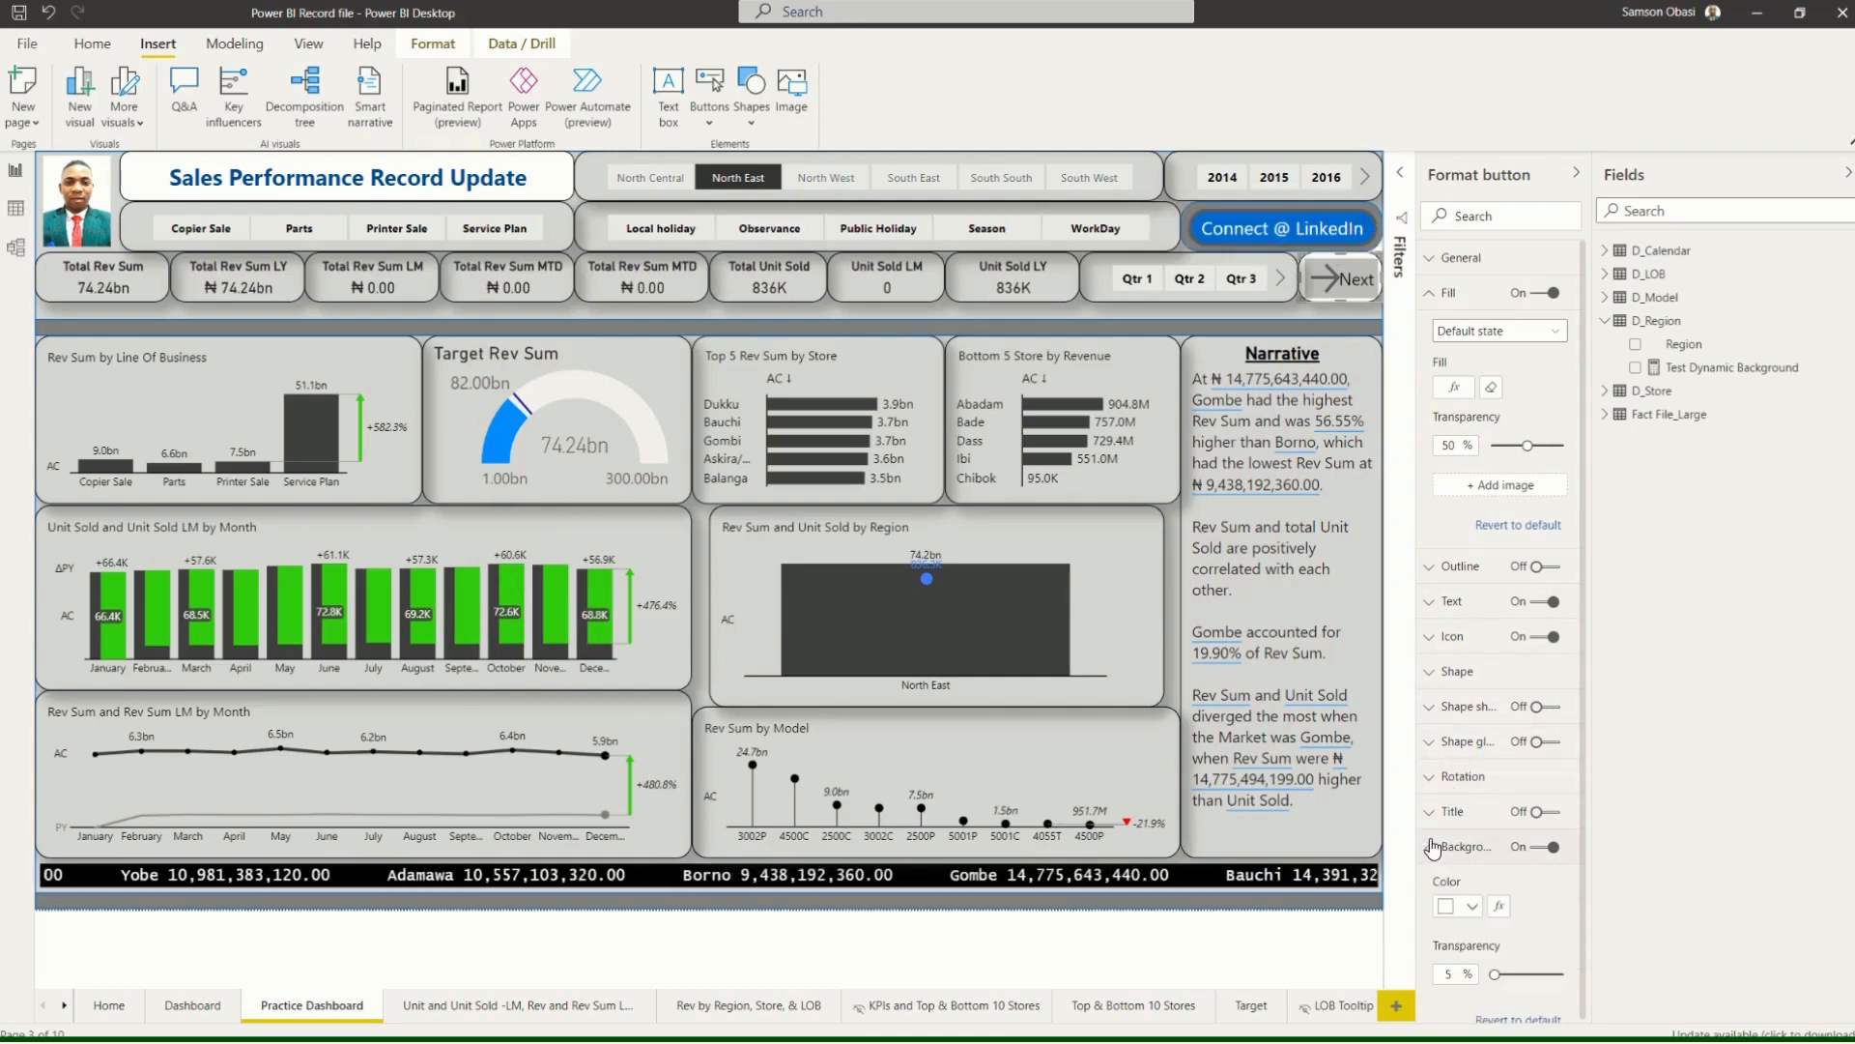
Base the Next button's background colour on the Test Dynamic Background field value as well.
left_click(1499, 905)
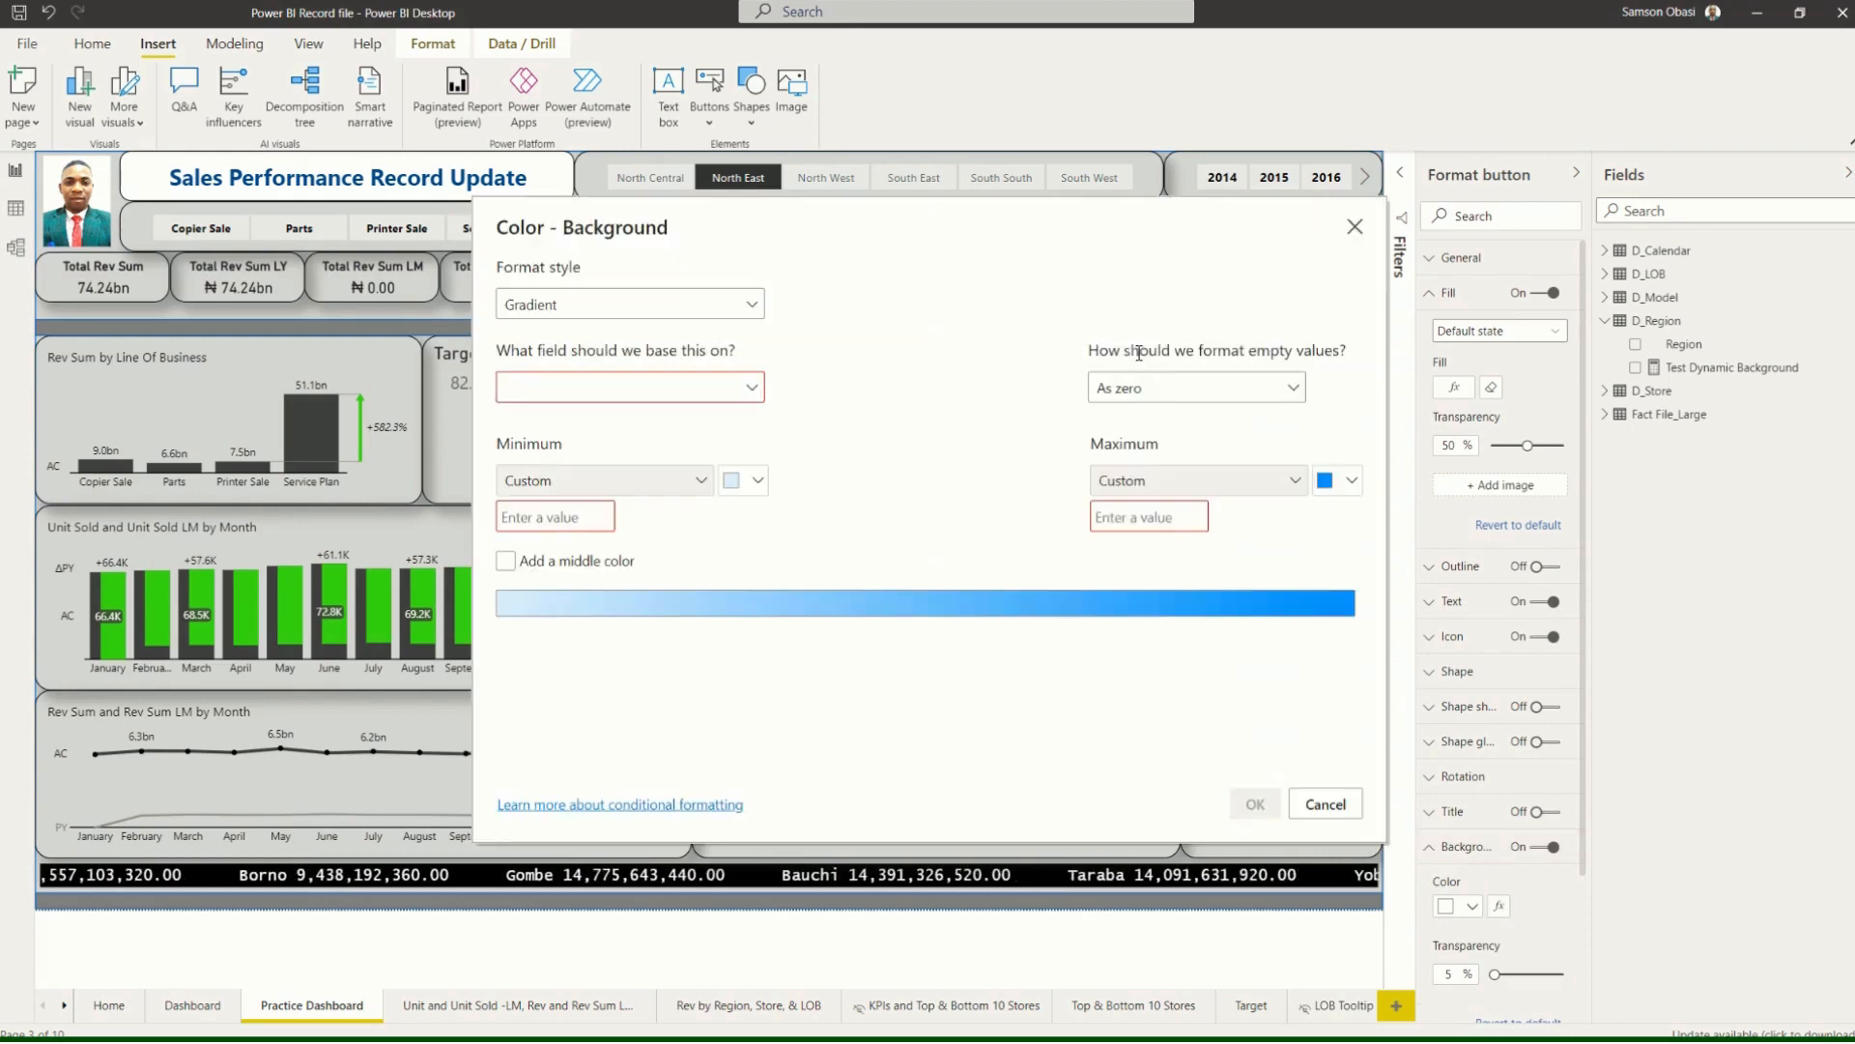
left_click(753, 305)
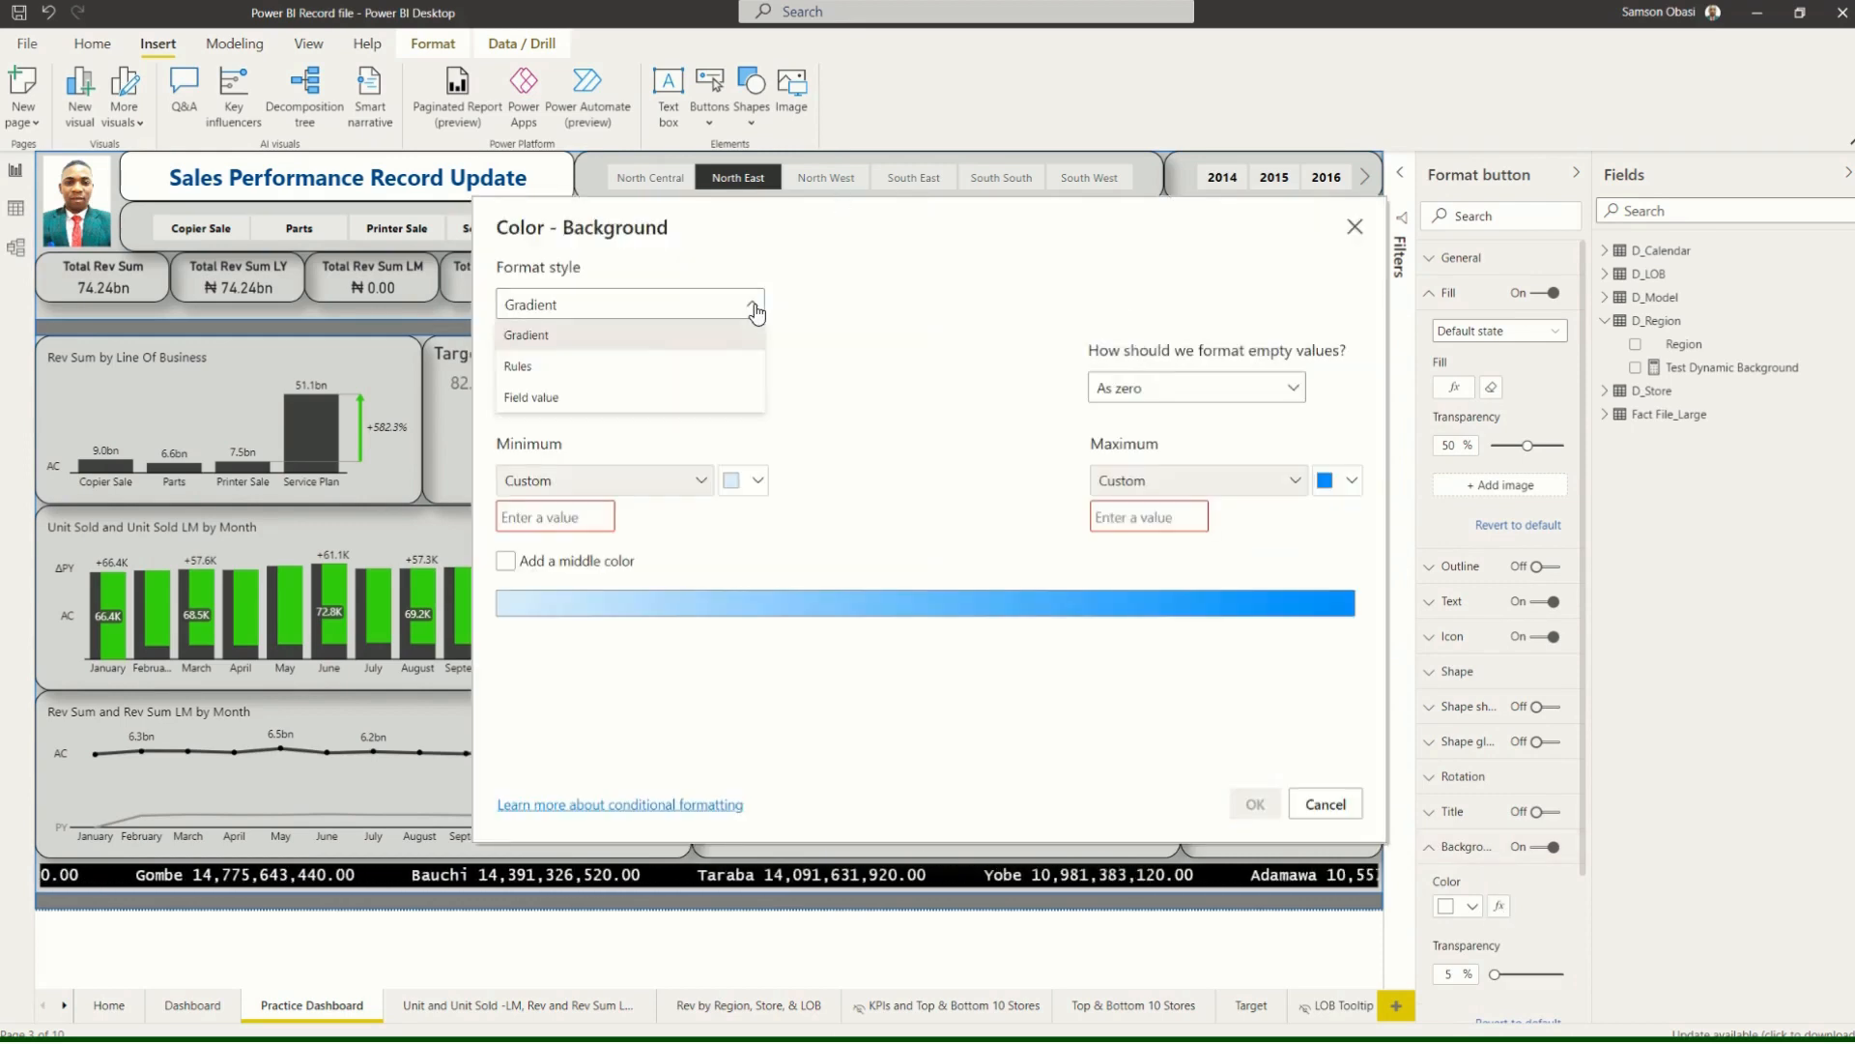
left_click(581, 397)
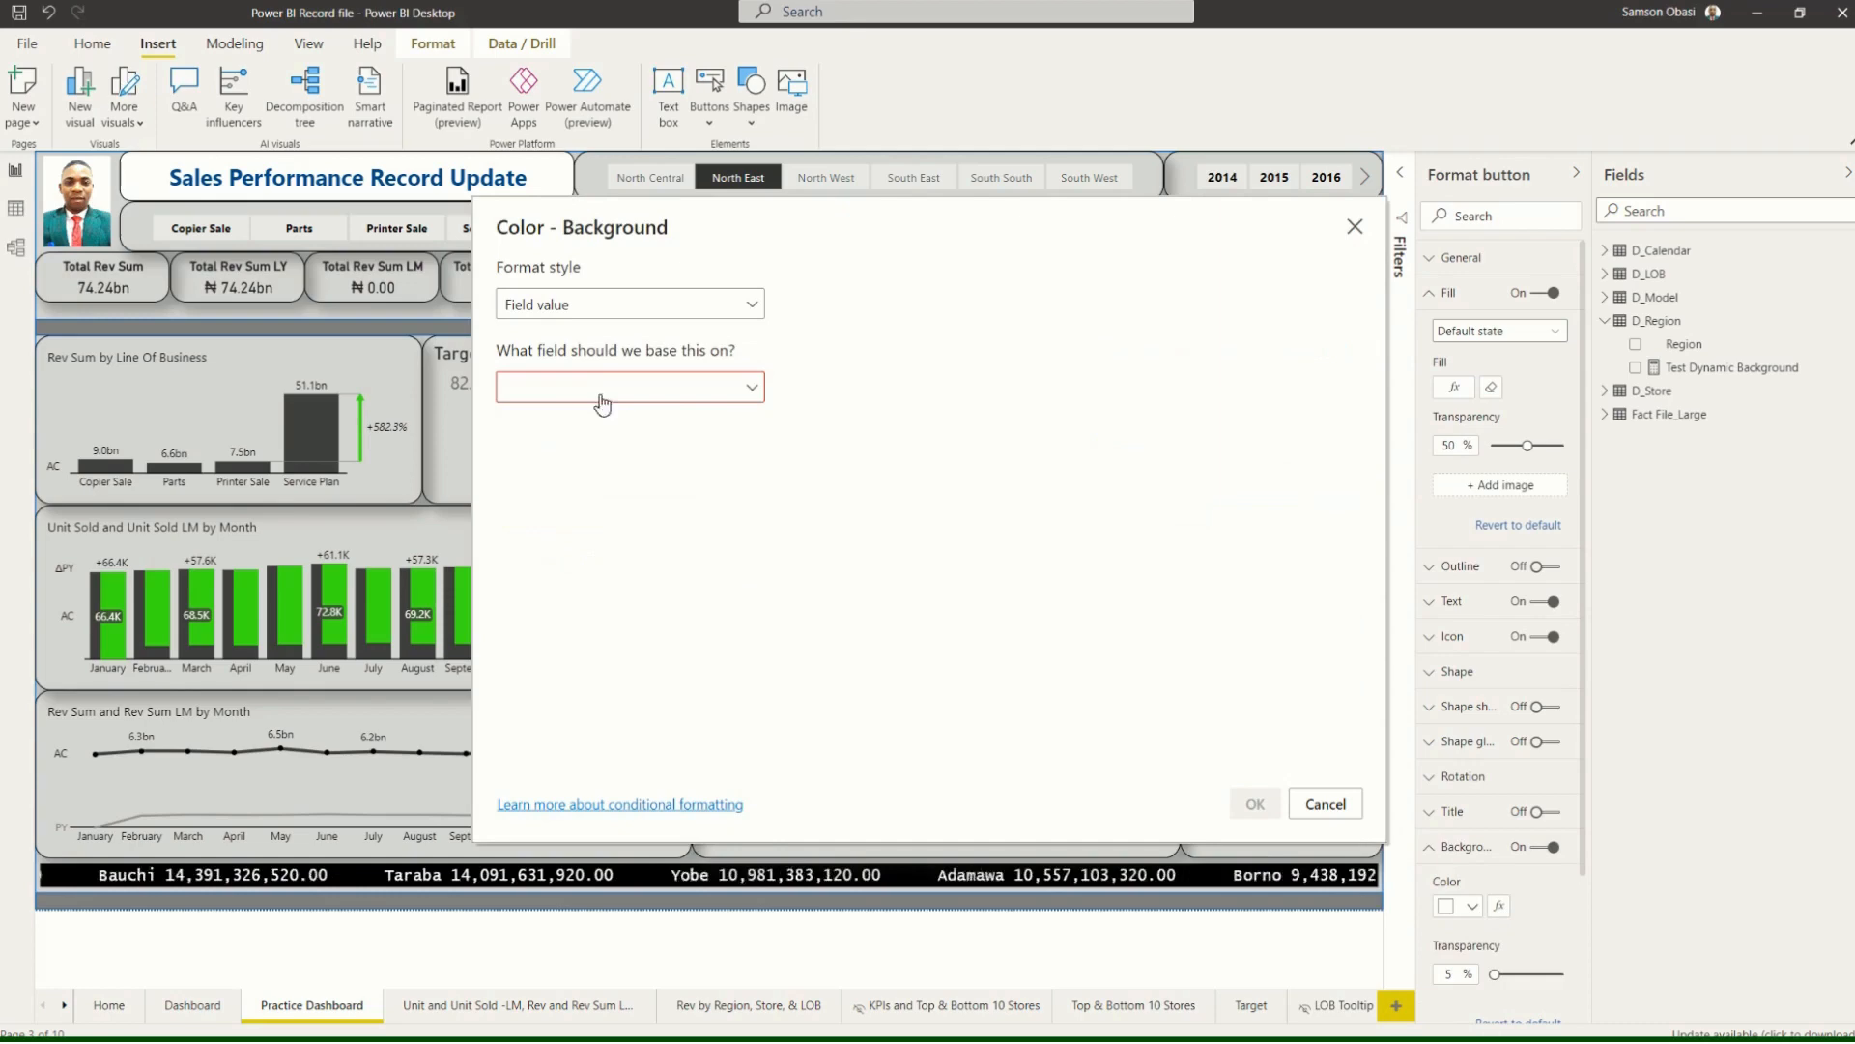
left_click(730, 396)
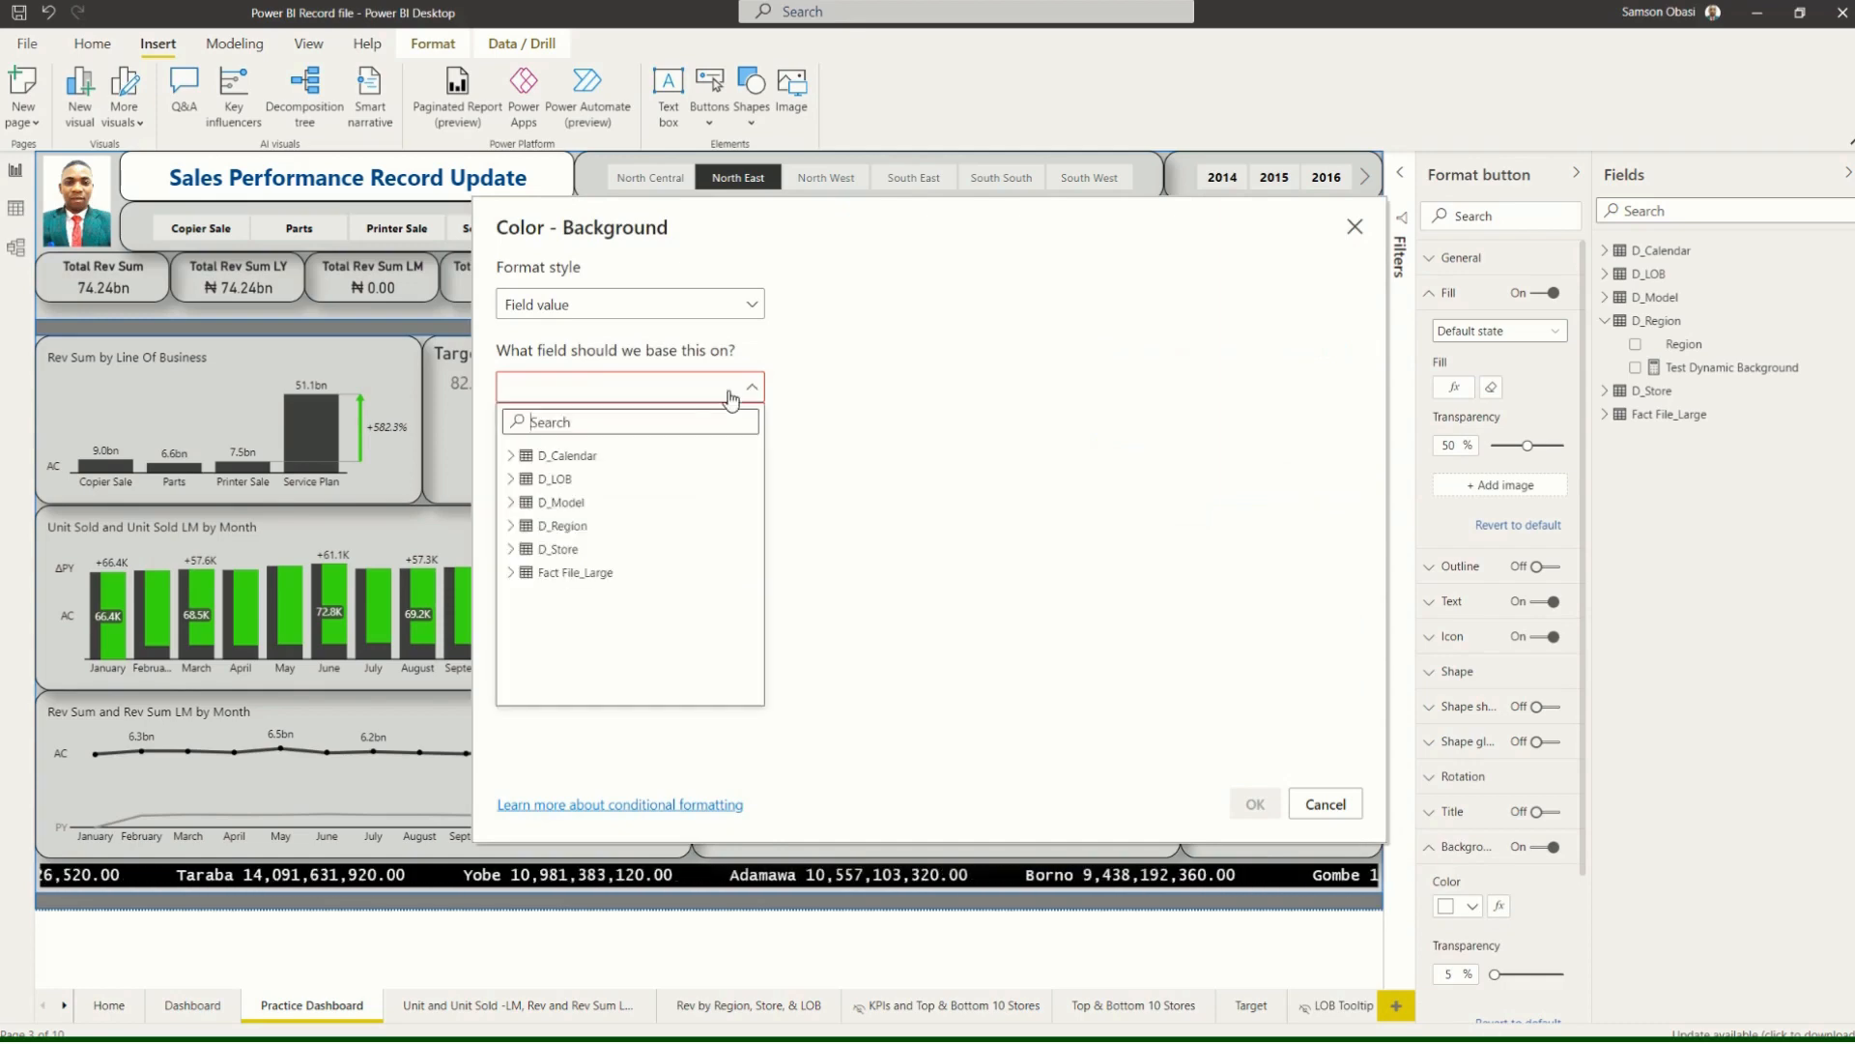
left_click(510, 525)
left_click(546, 573)
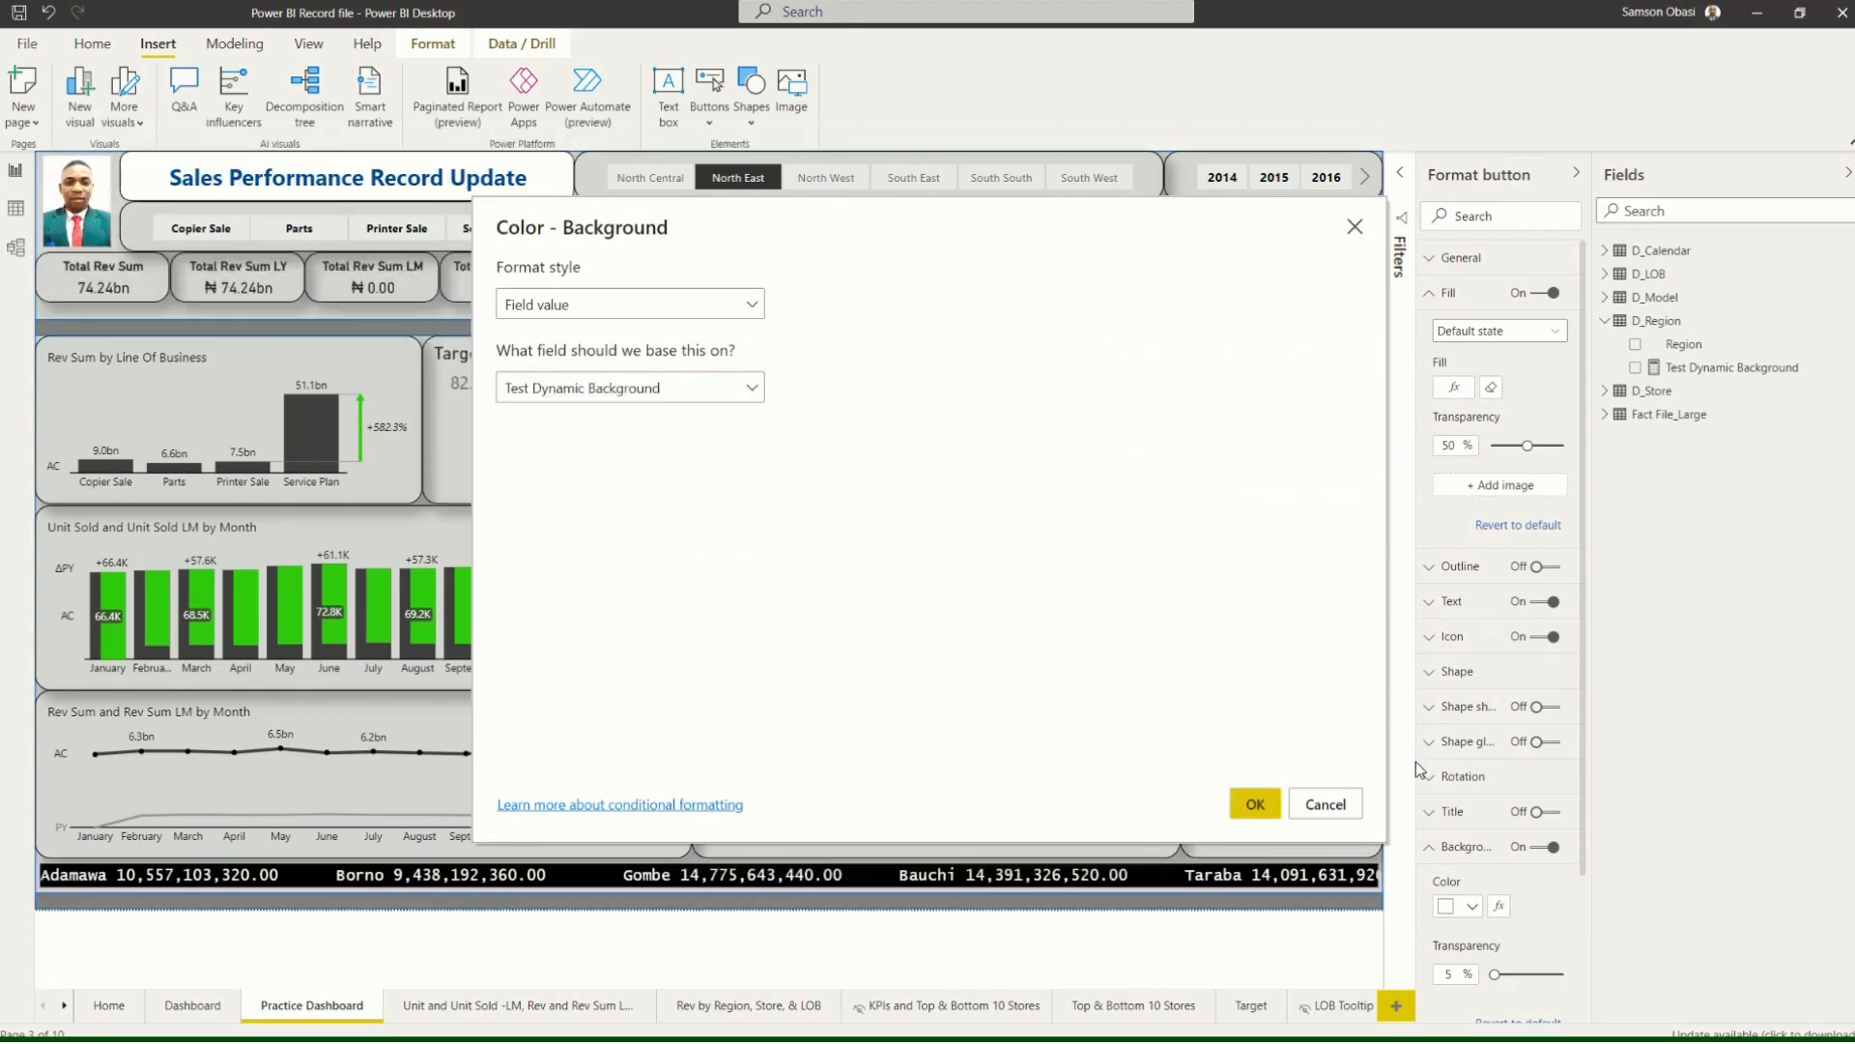
left_click(1255, 804)
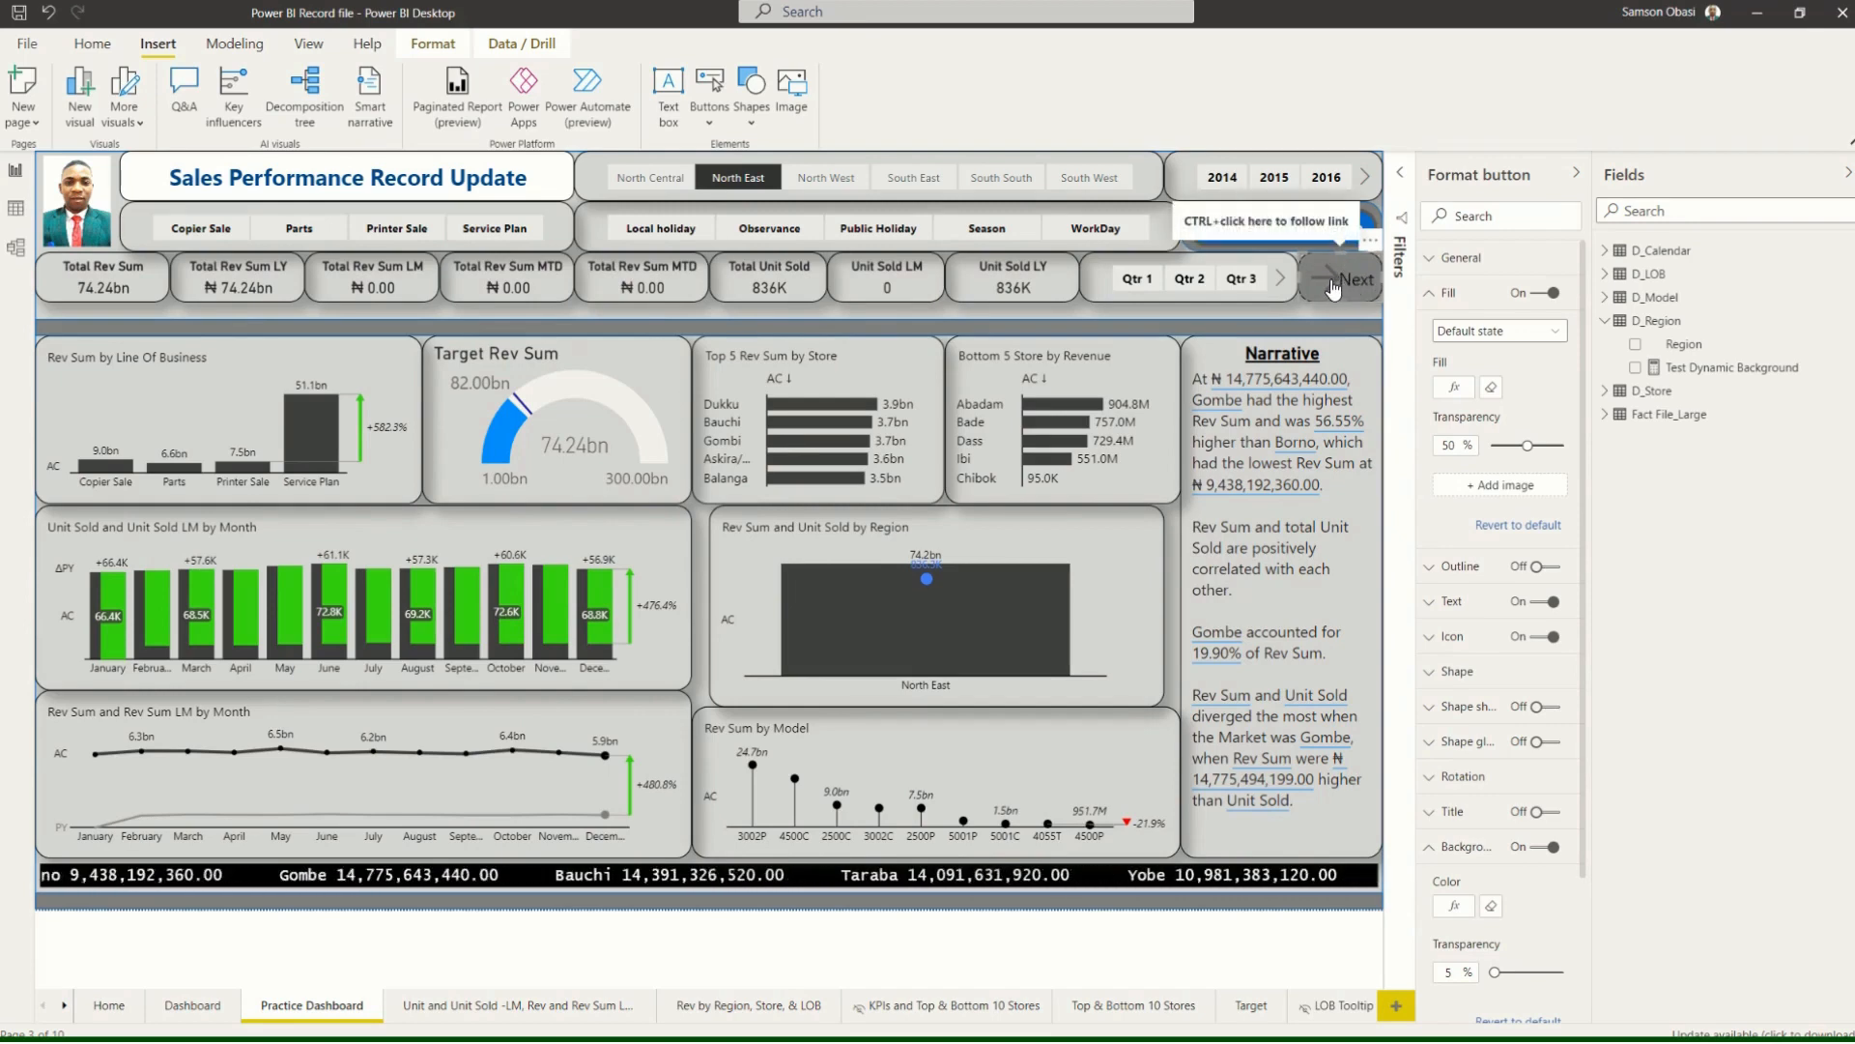
Filter the dashboard to South South and base the Connect @ LinkedIn button's default-state fill colour on the Test Dynamic Background field value from D_Region.
left_click(980, 180)
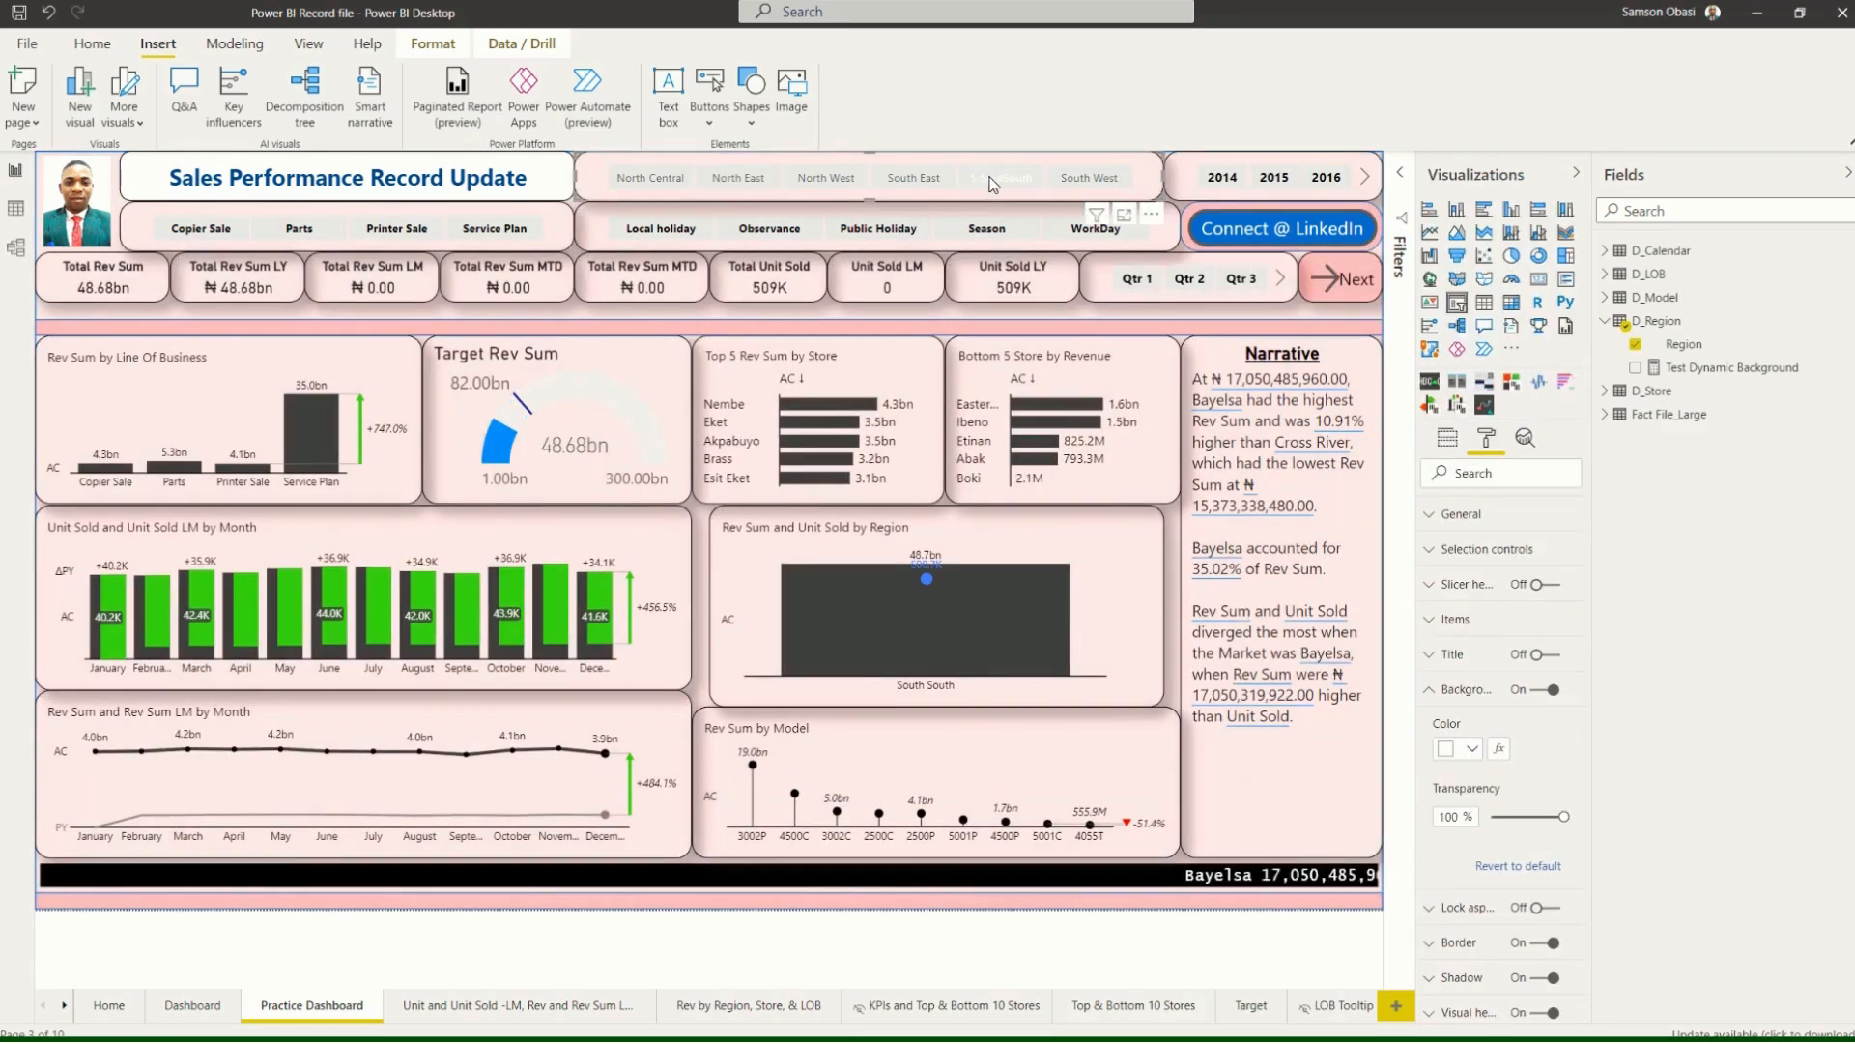
left_click(1213, 239)
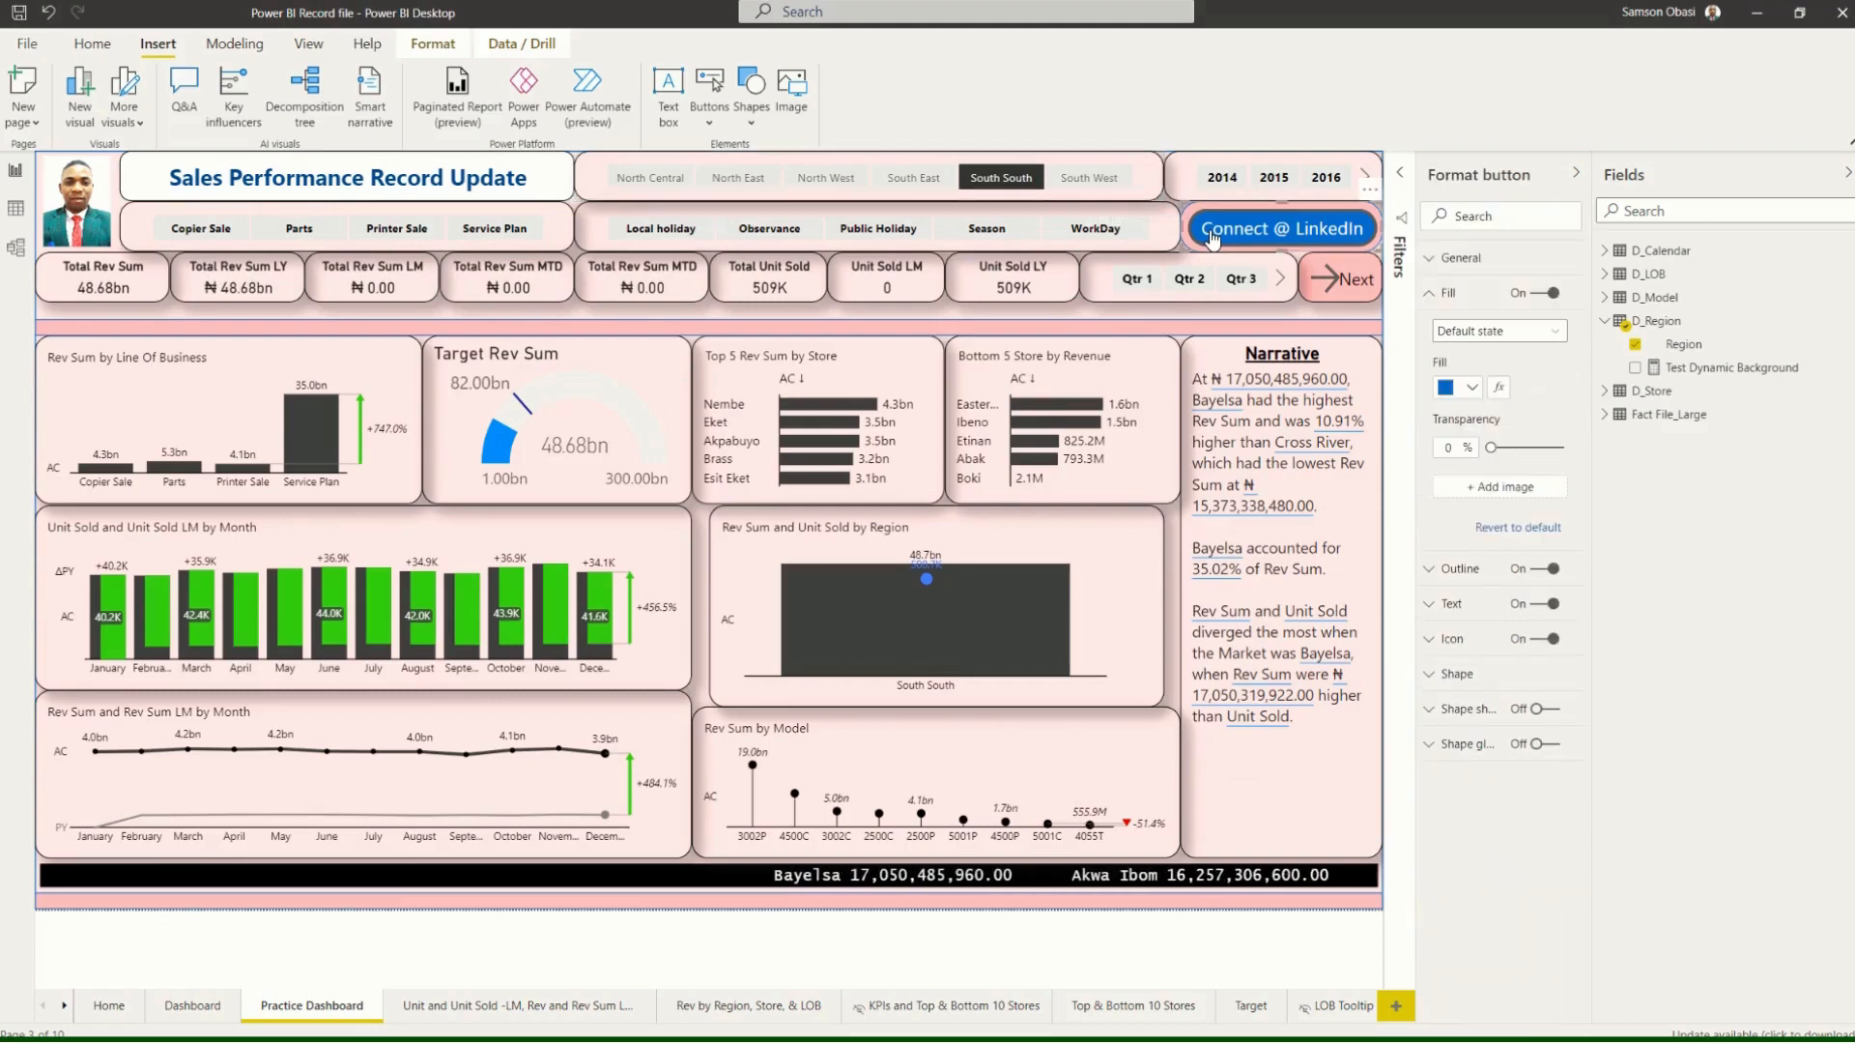
left_click(1498, 395)
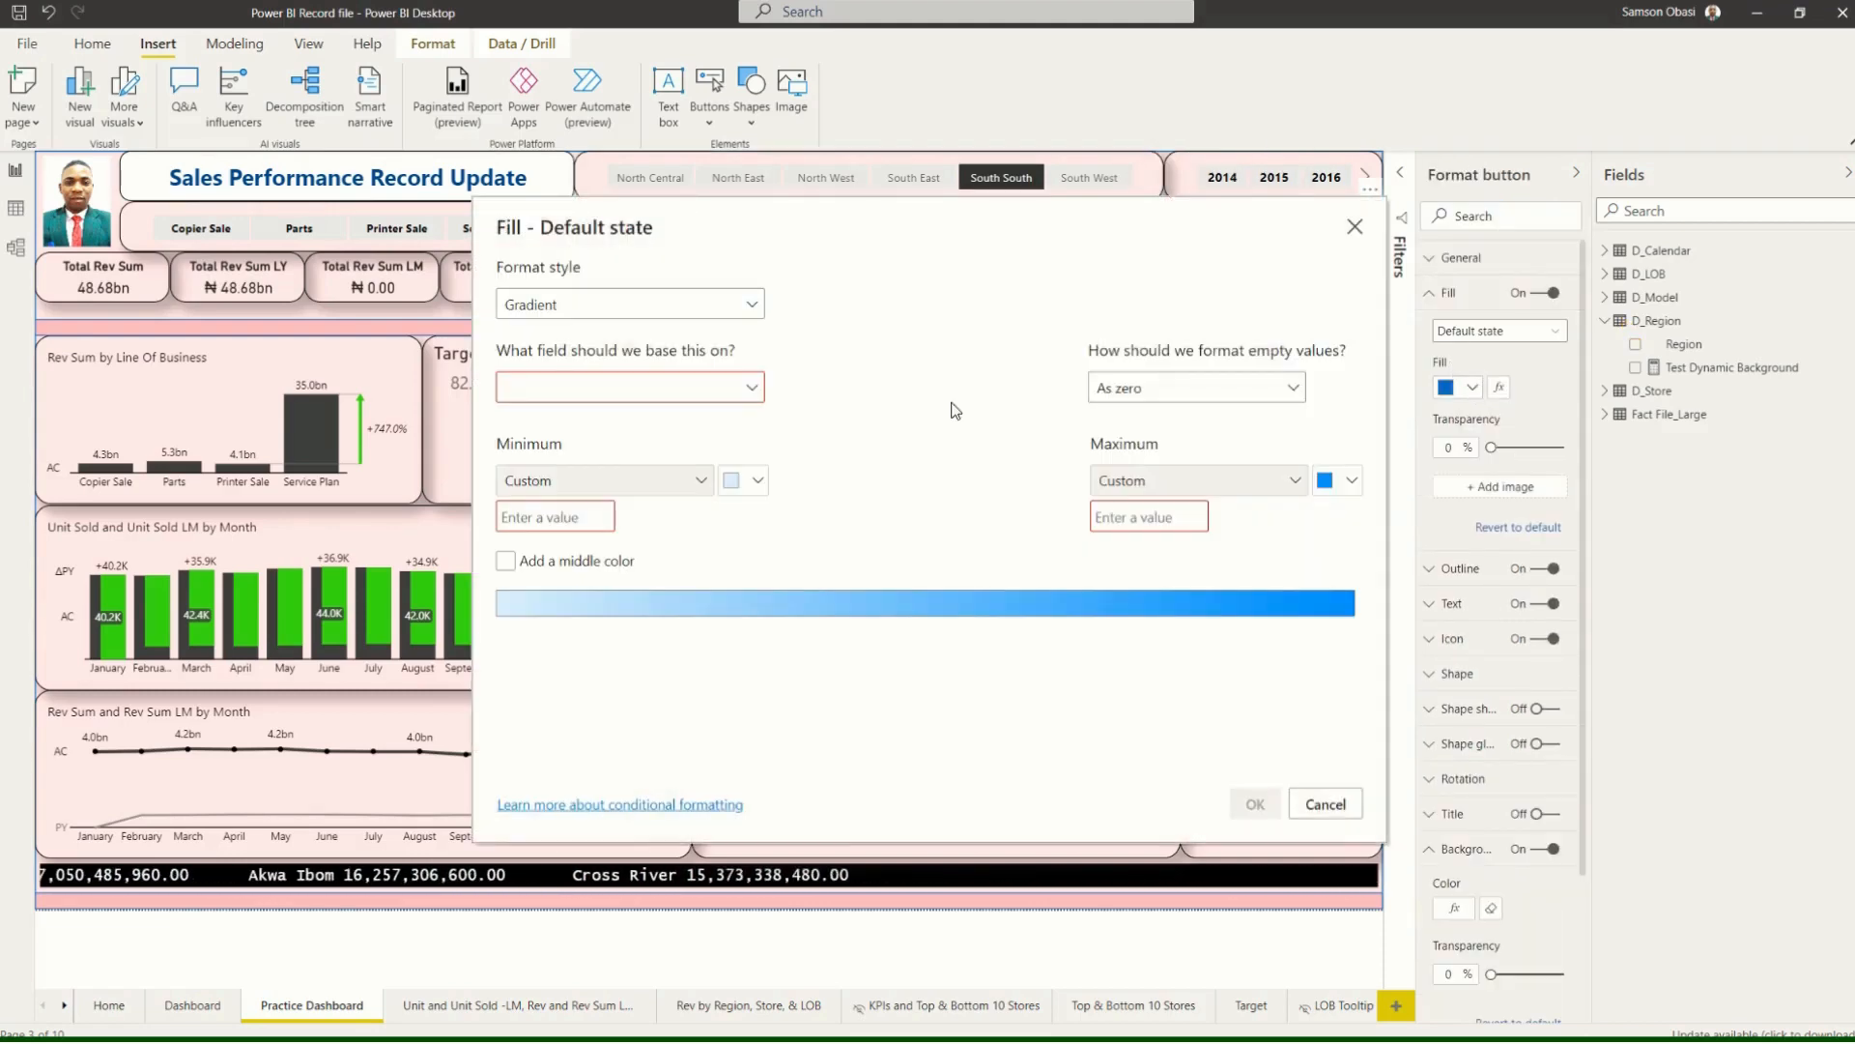
left_click(752, 304)
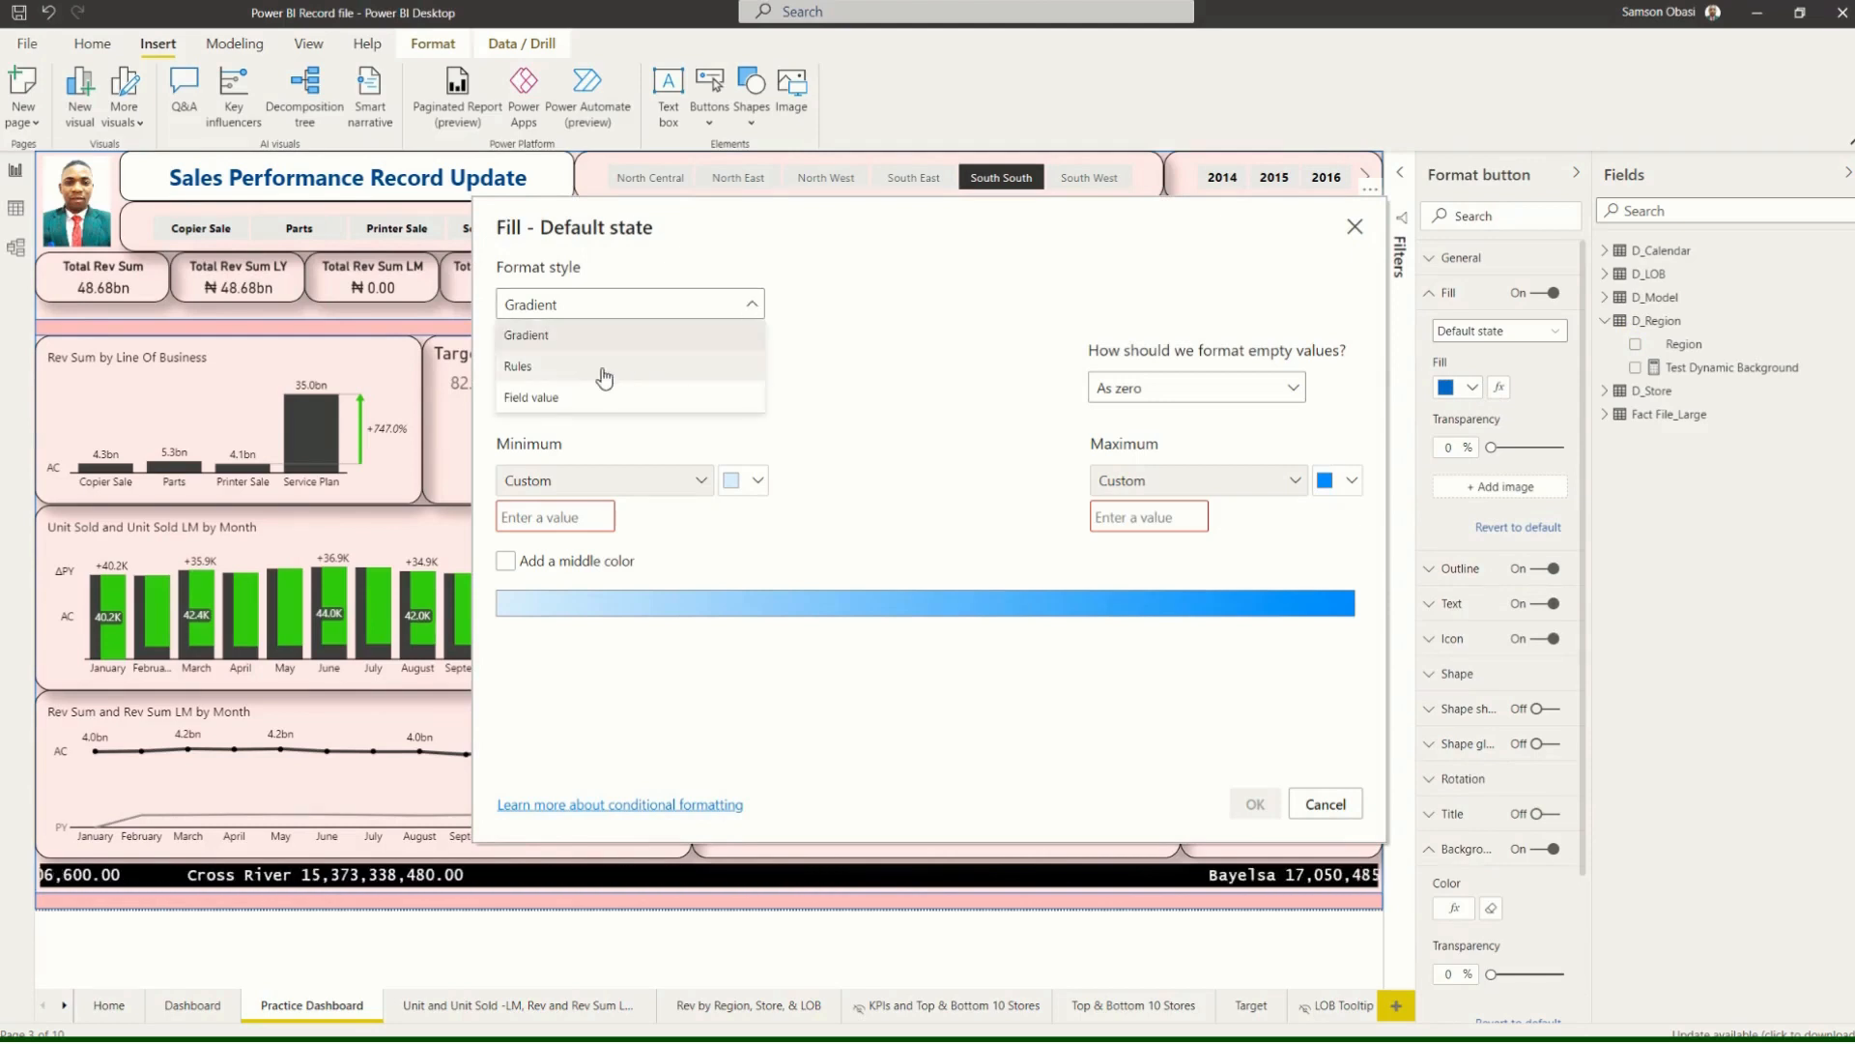
left_click(576, 398)
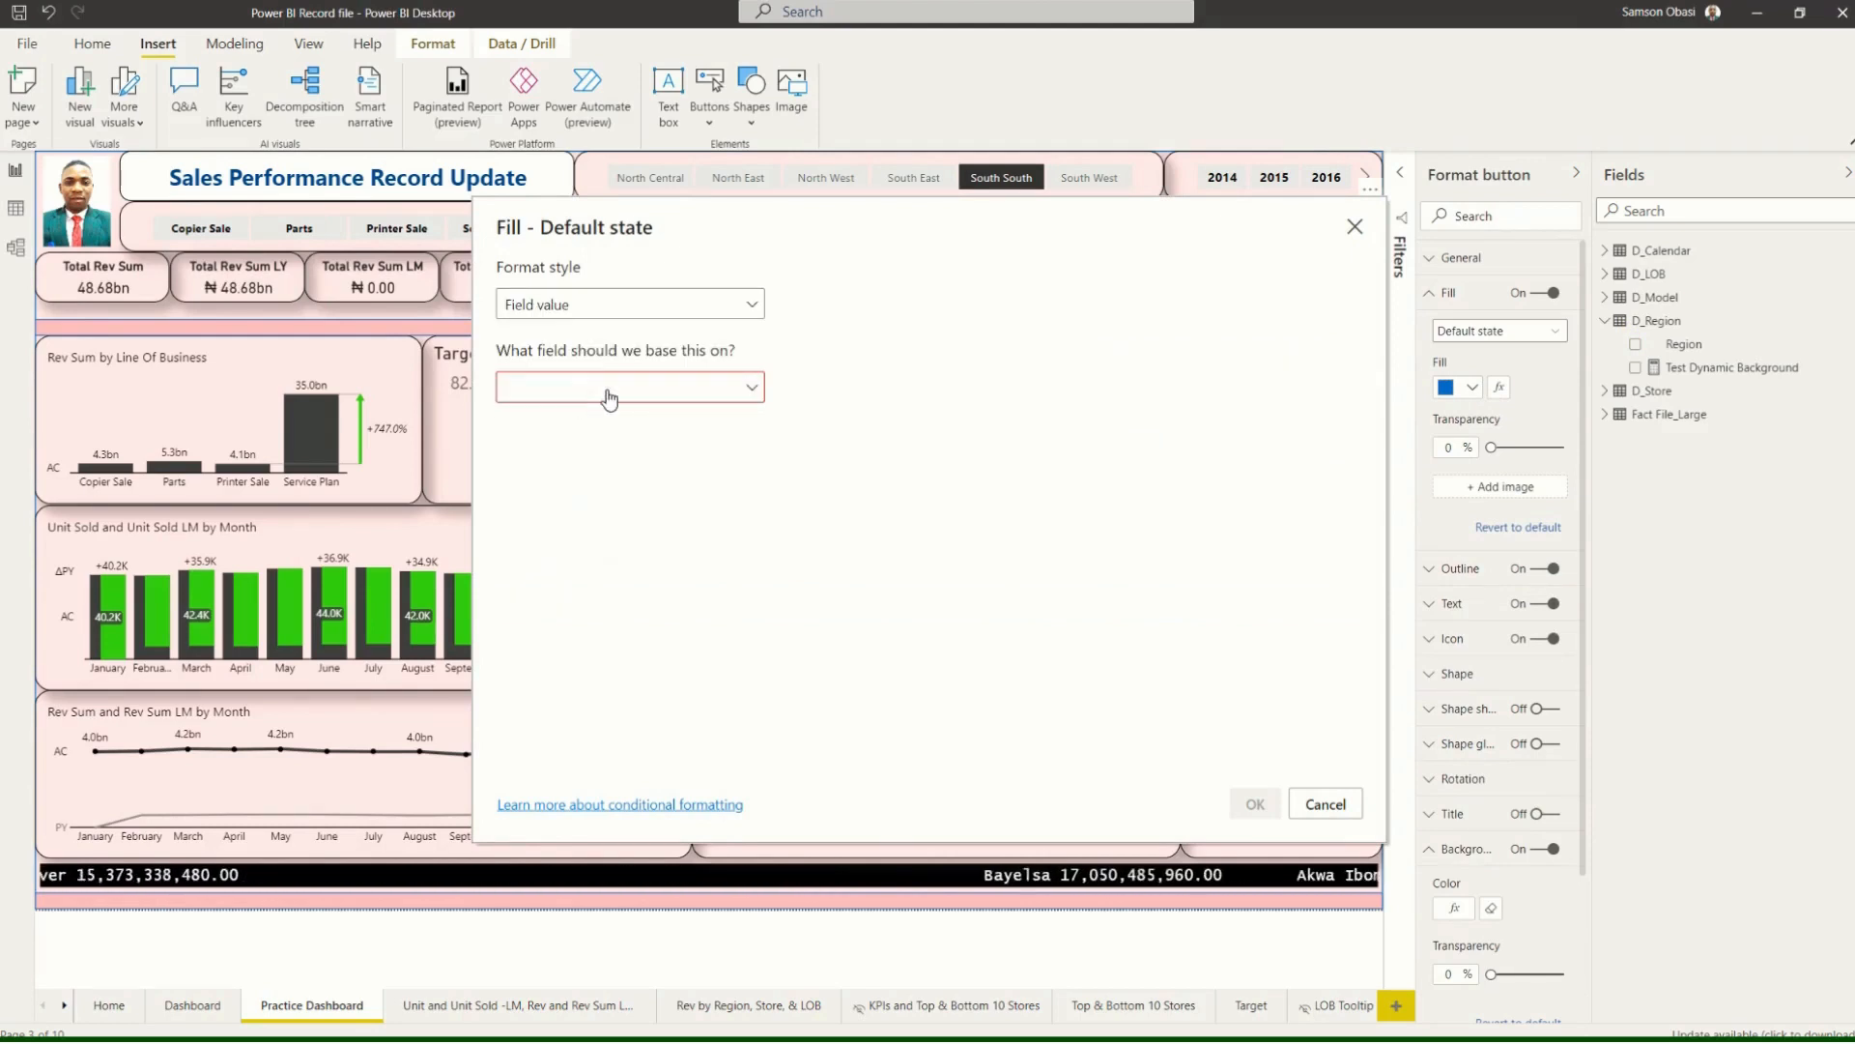
left_click(759, 391)
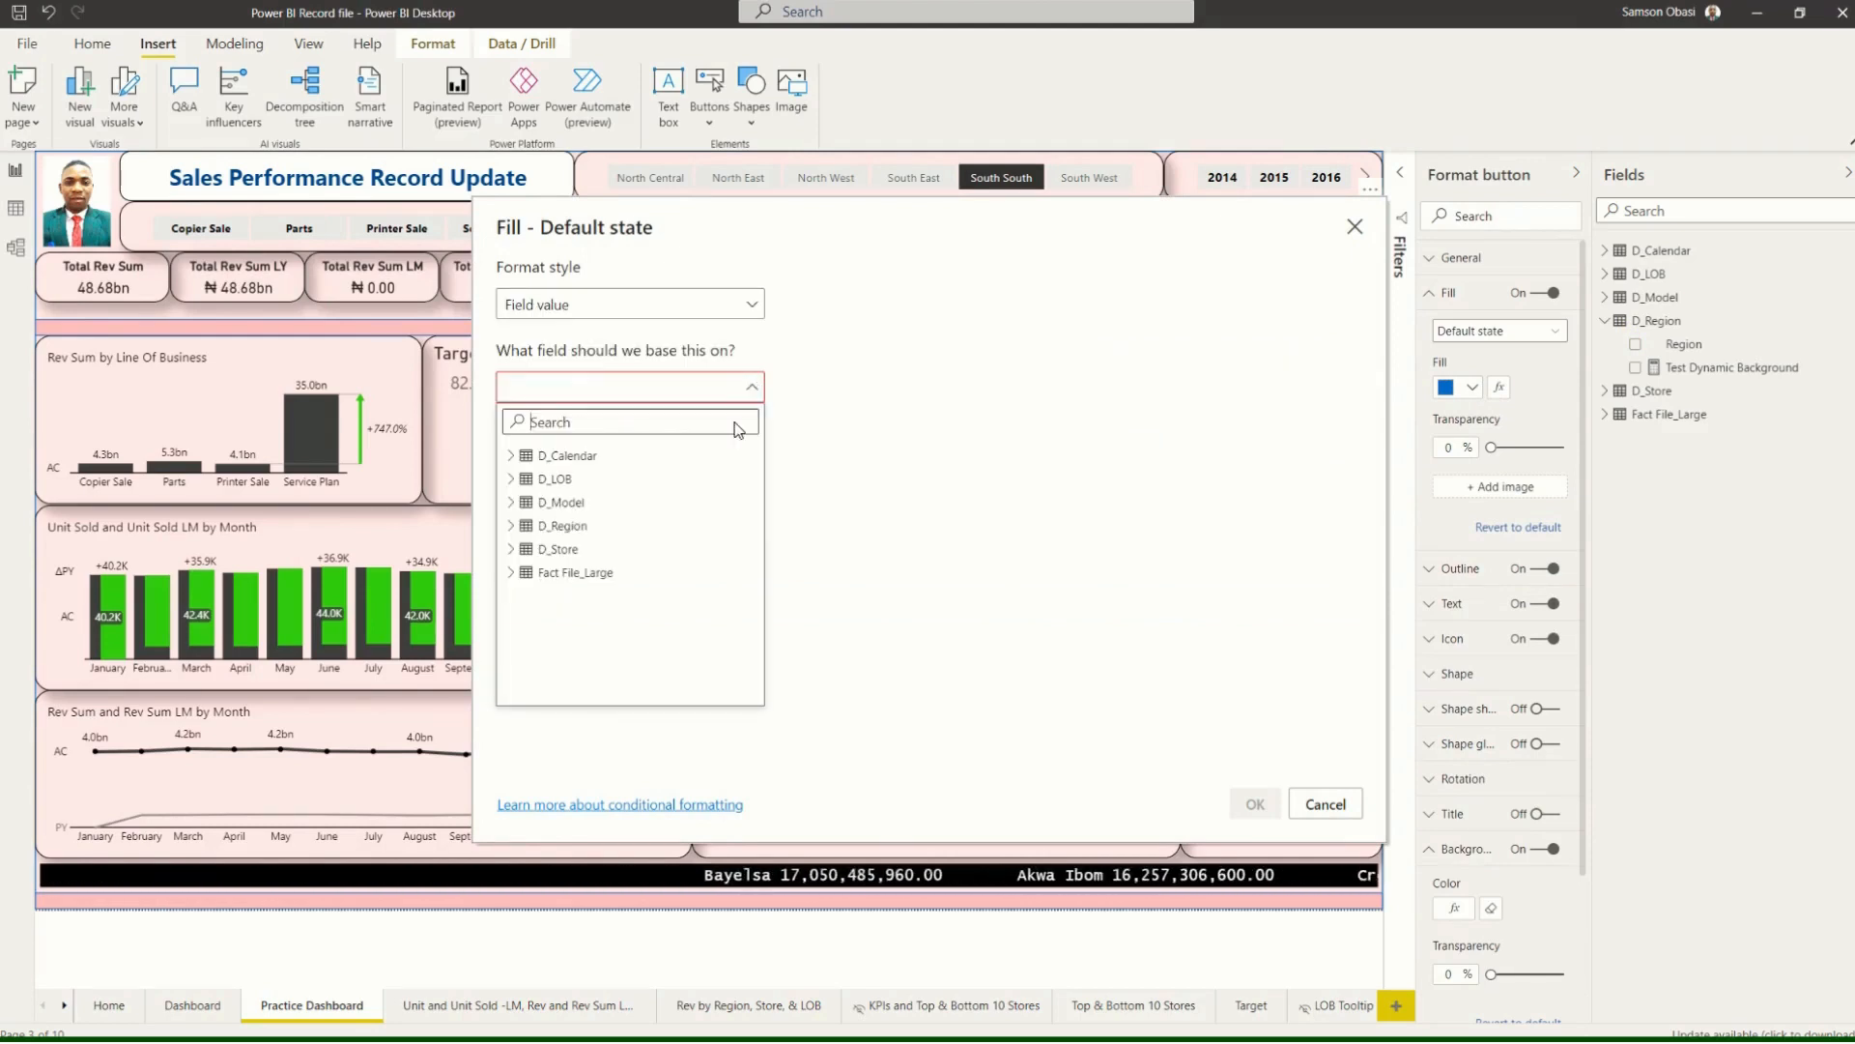
left_click(515, 525)
left_click(565, 574)
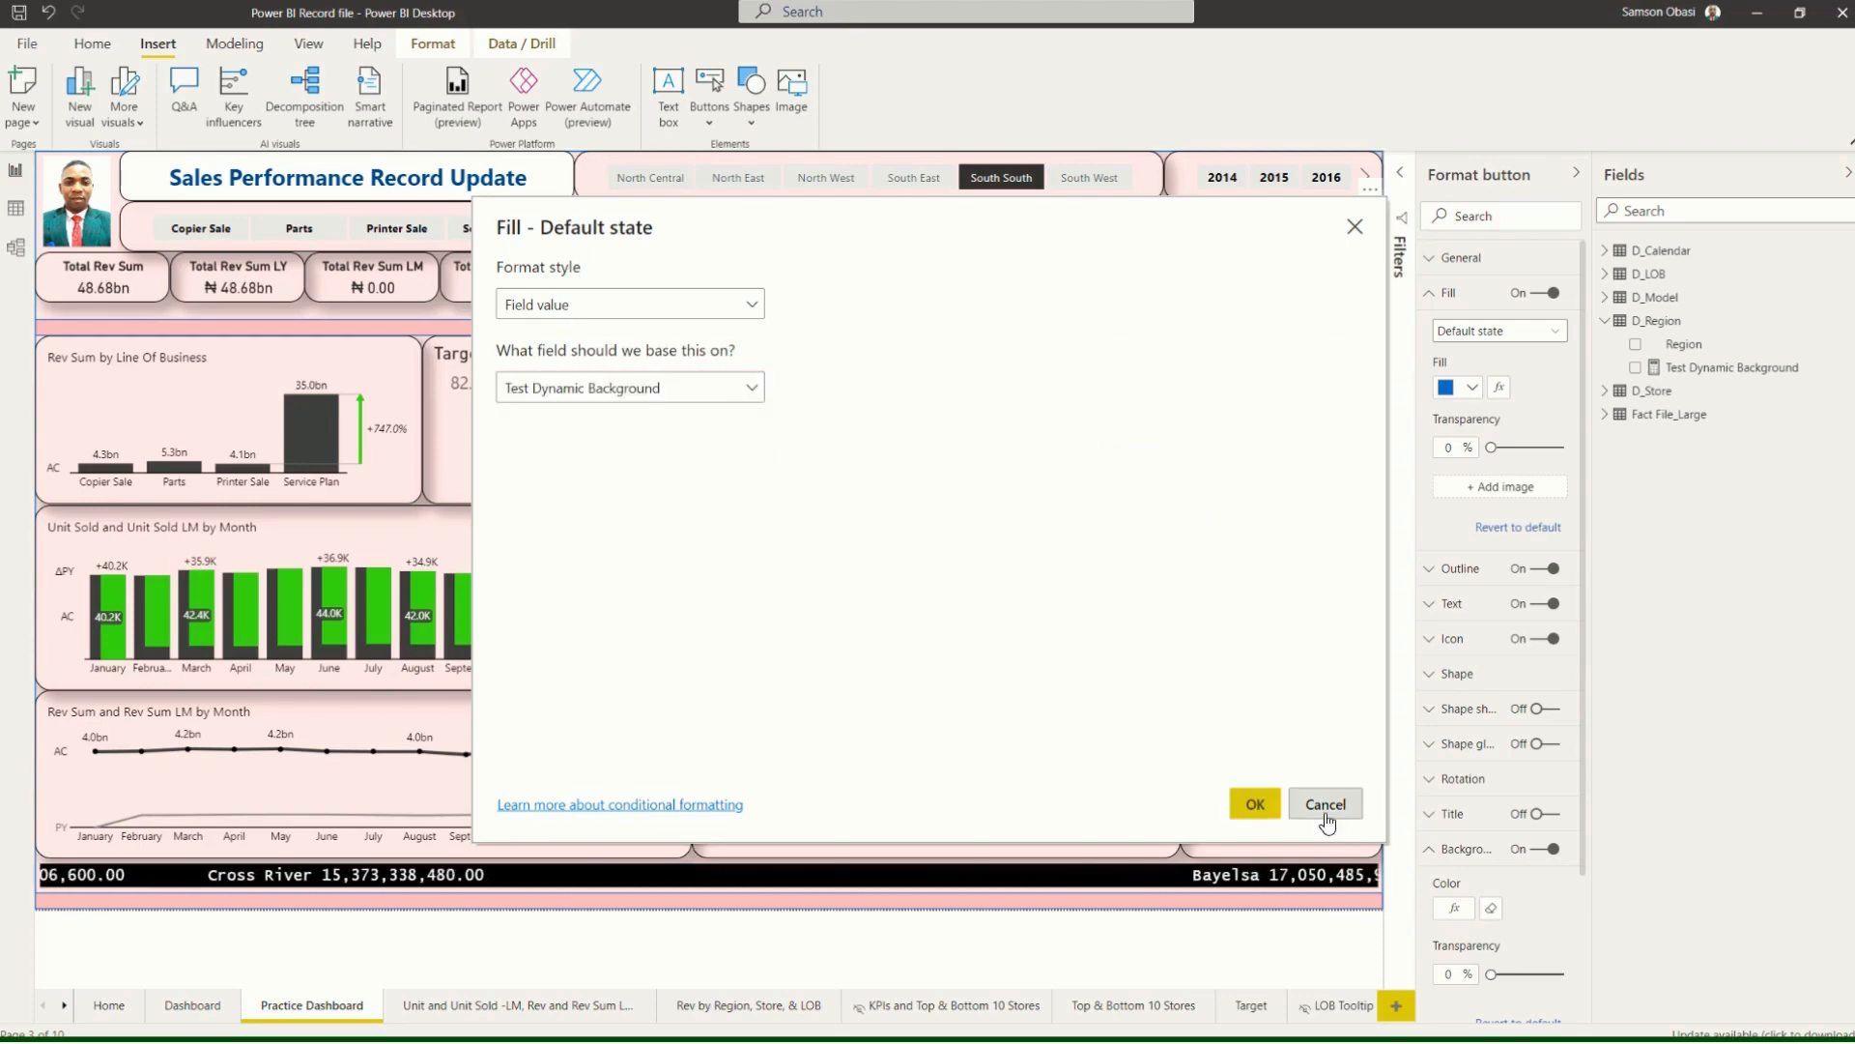
left_click(1260, 805)
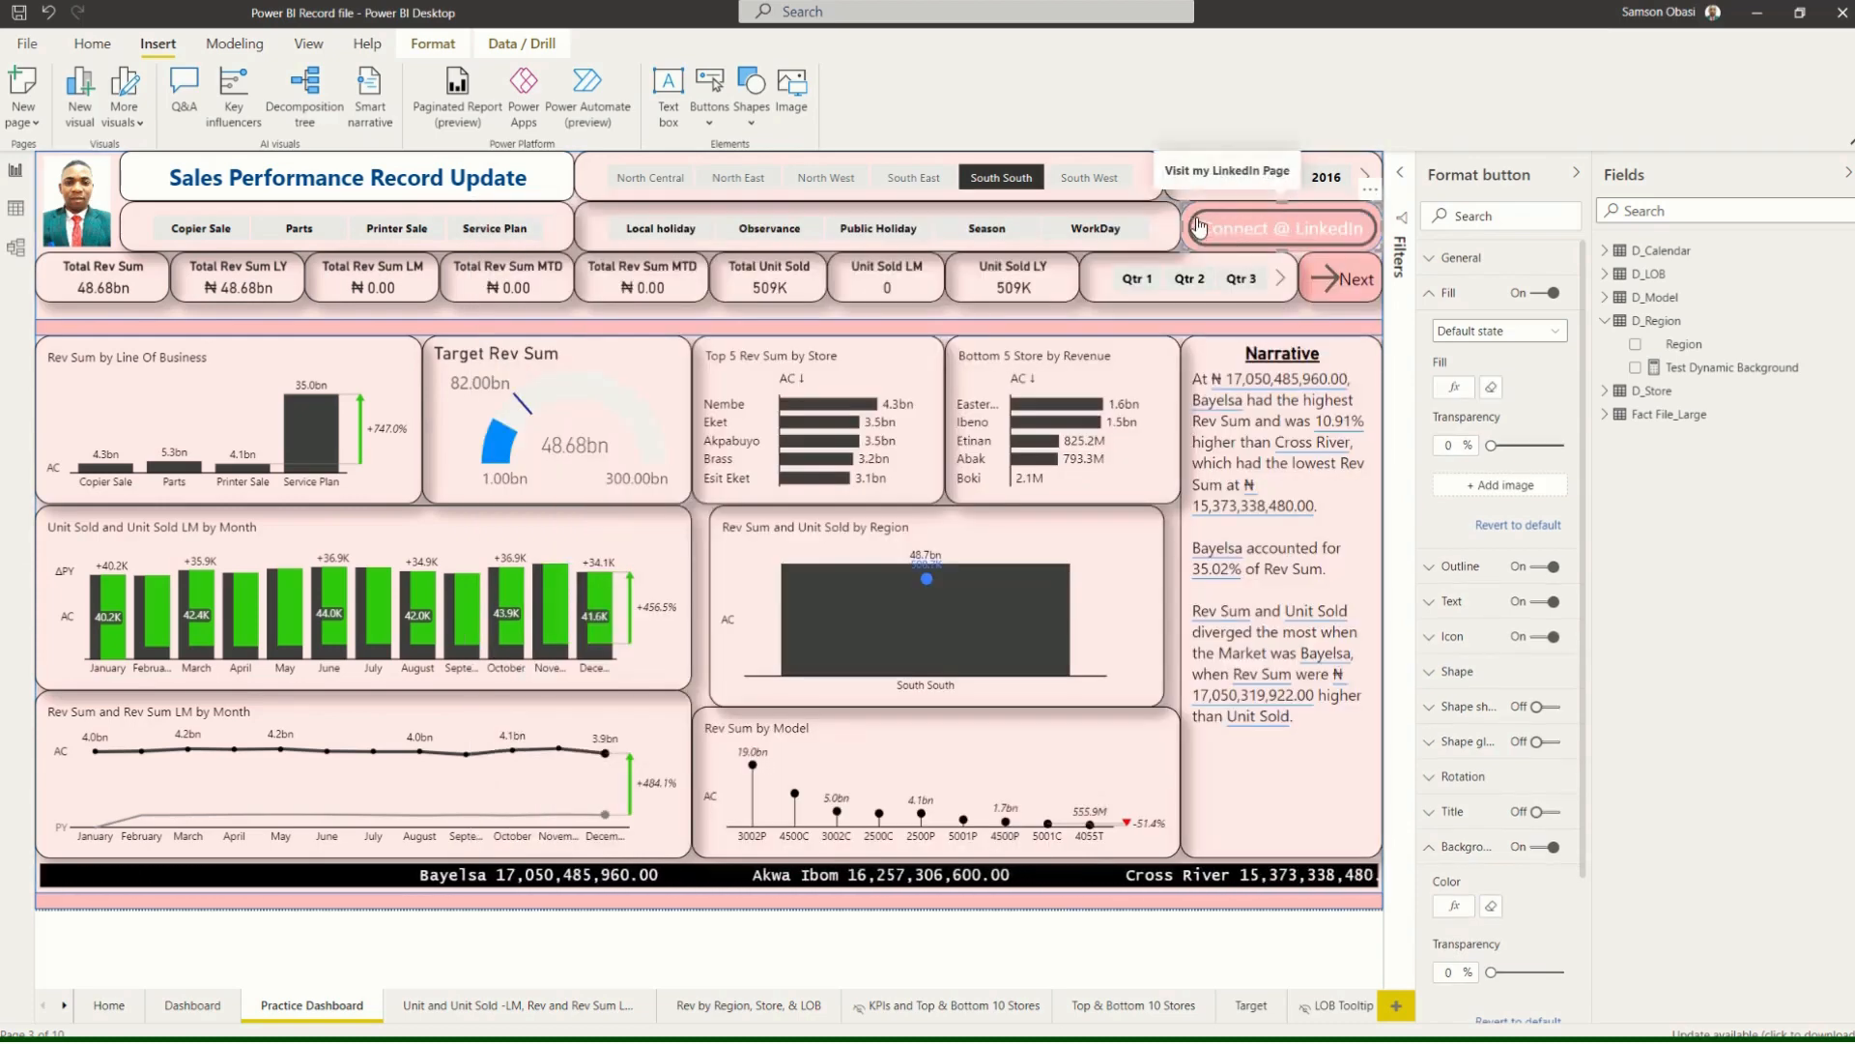
Check the dynamic colours of the background, divider bands and buttons by switching the region slicer through the northern and southern regions, ending on North Central.
left_click(804, 176)
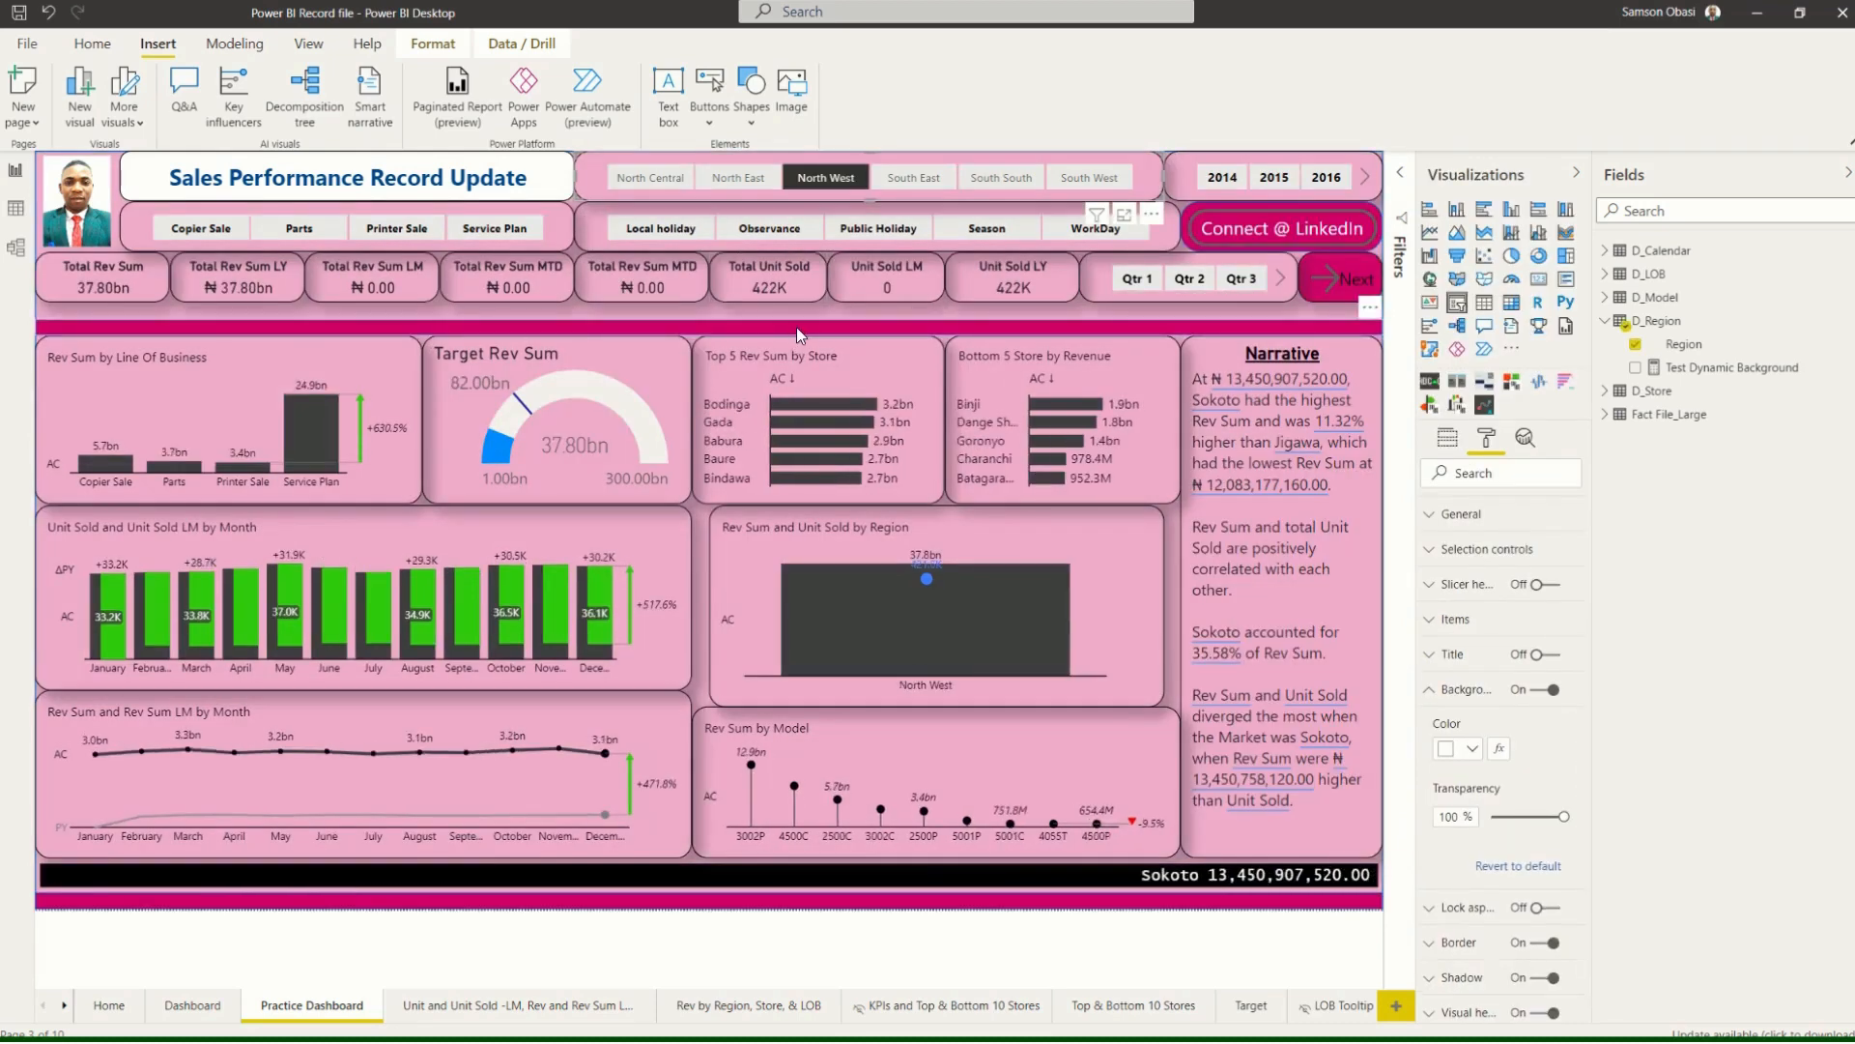
left_click(796, 326)
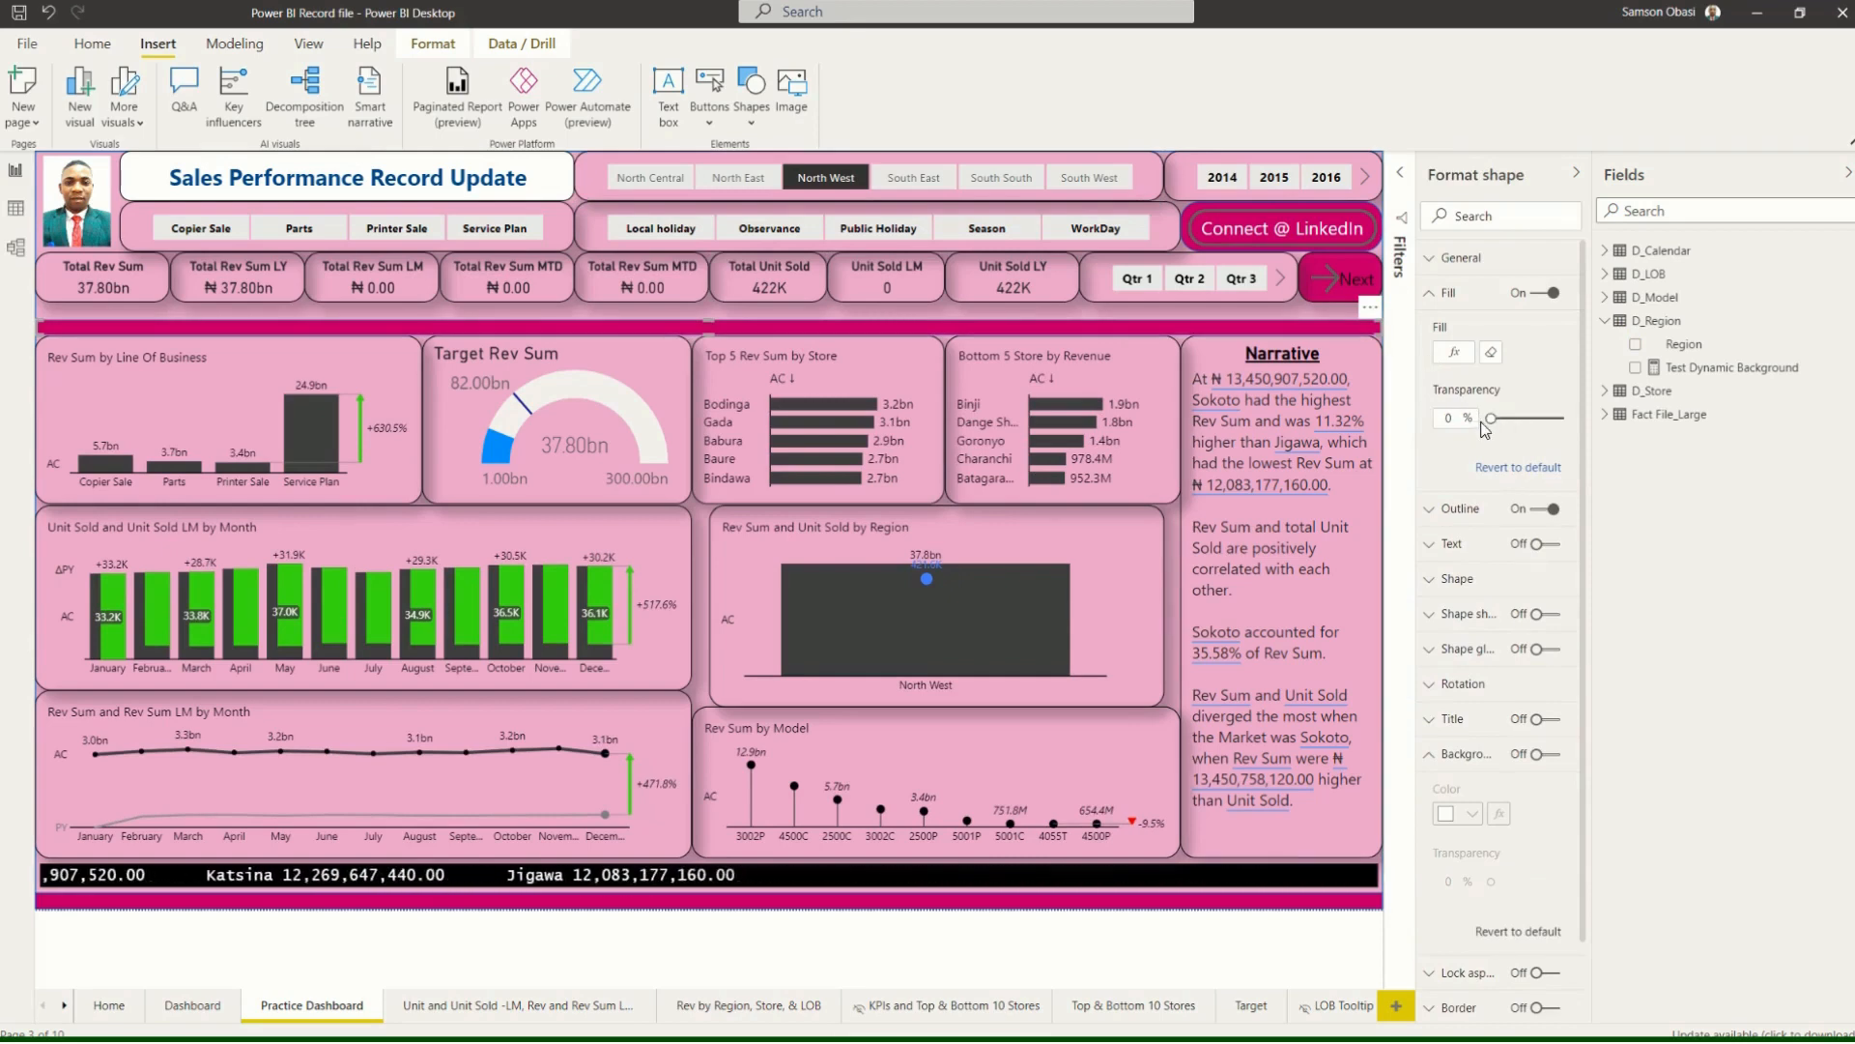
left_click(739, 180)
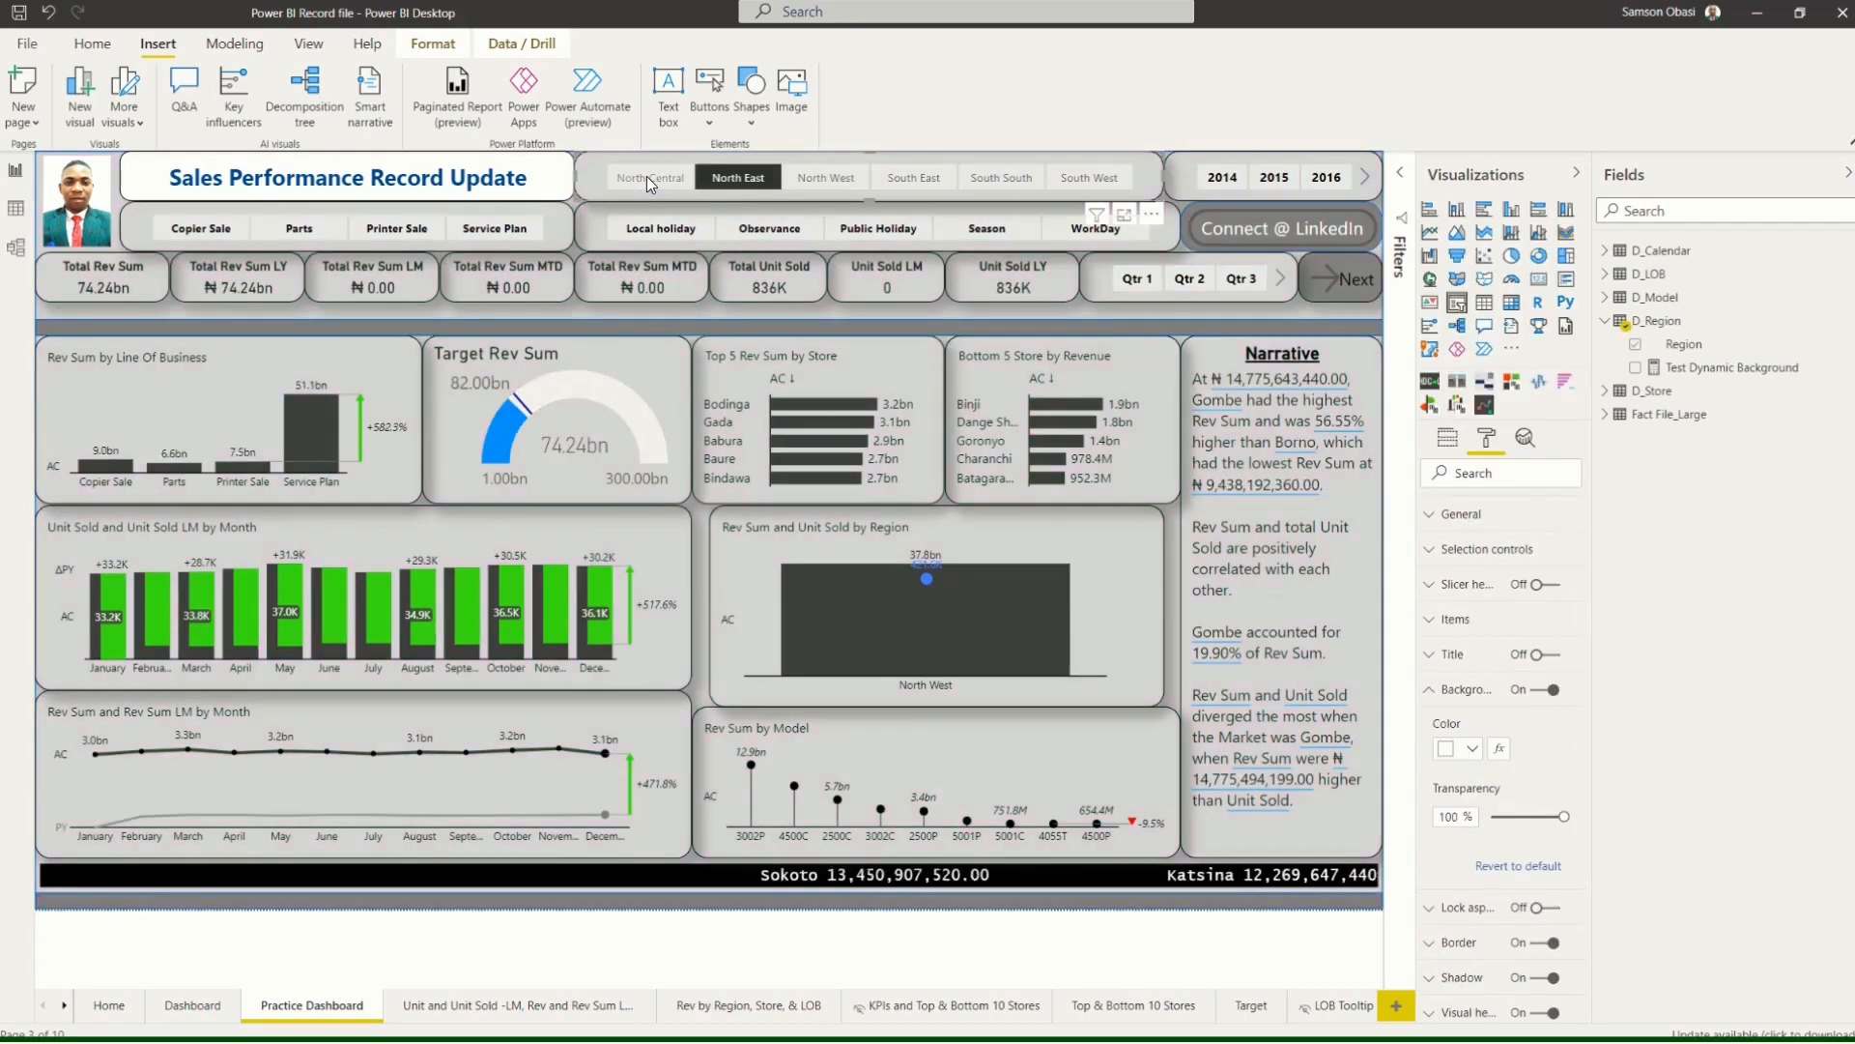
left_click(647, 176)
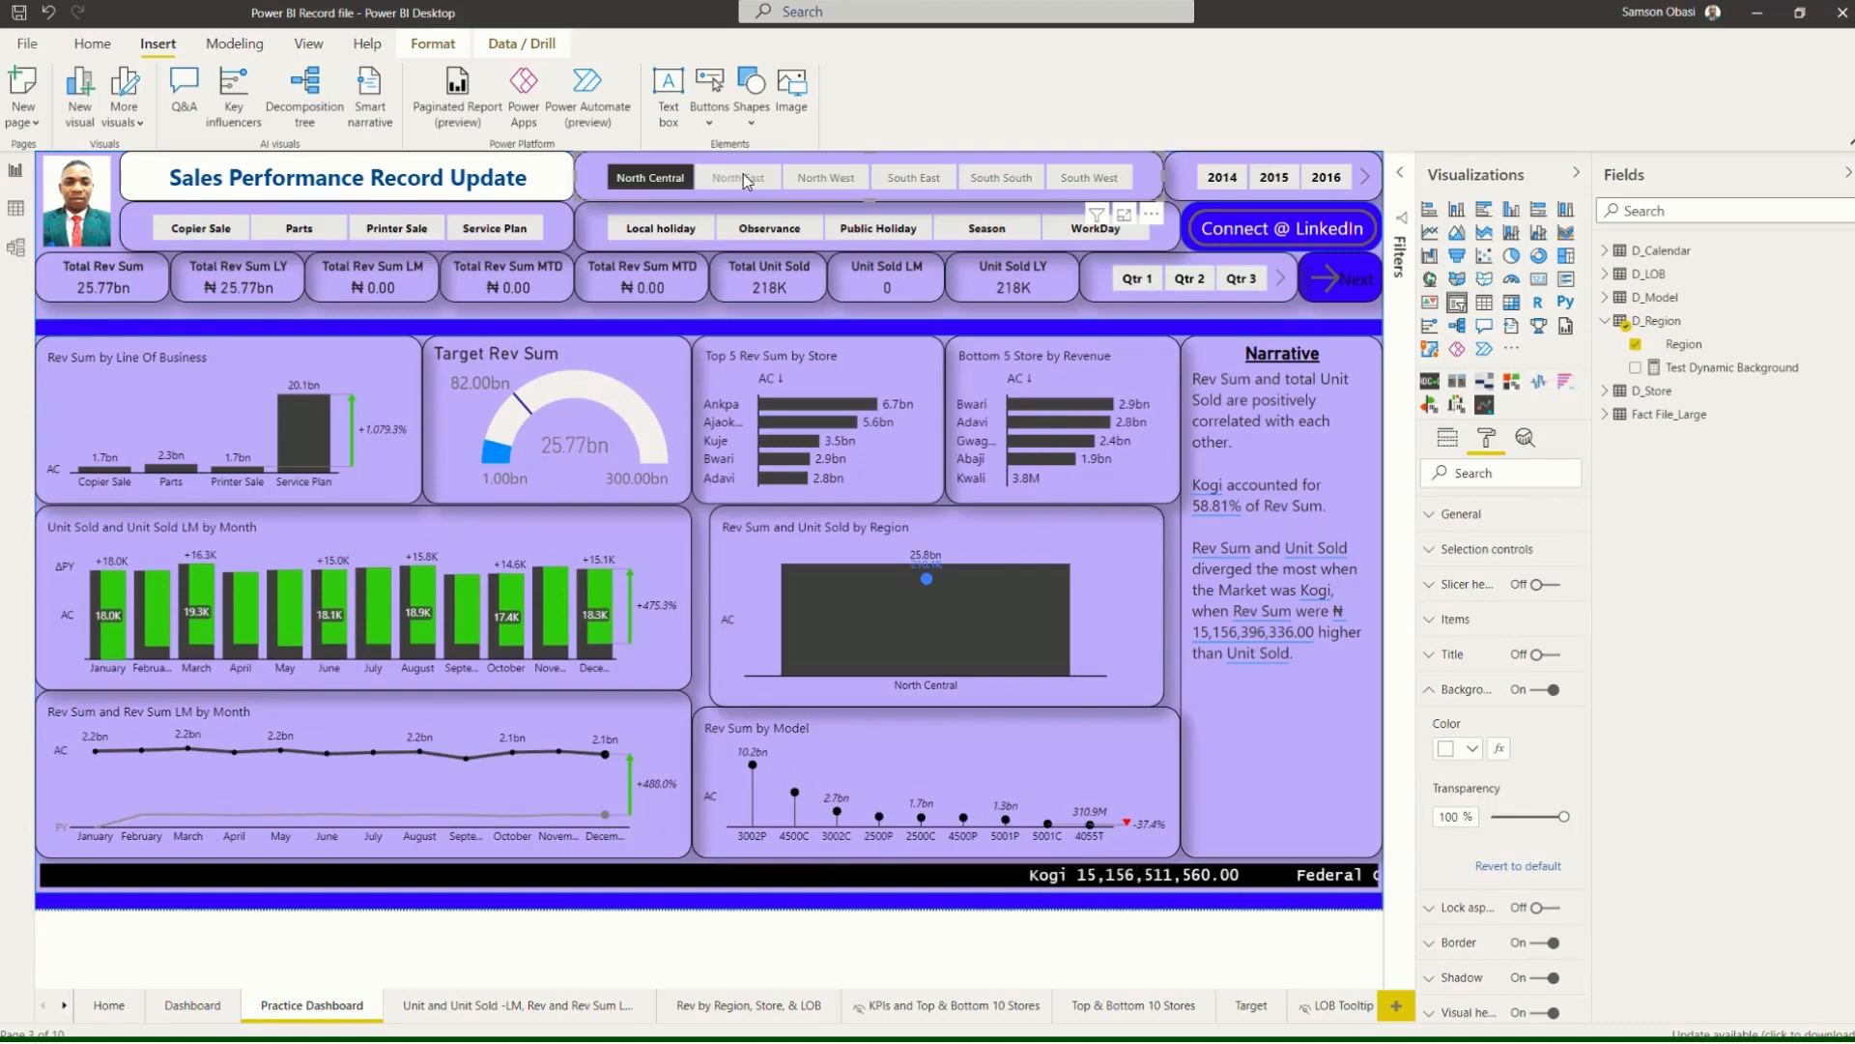
left_click(744, 174)
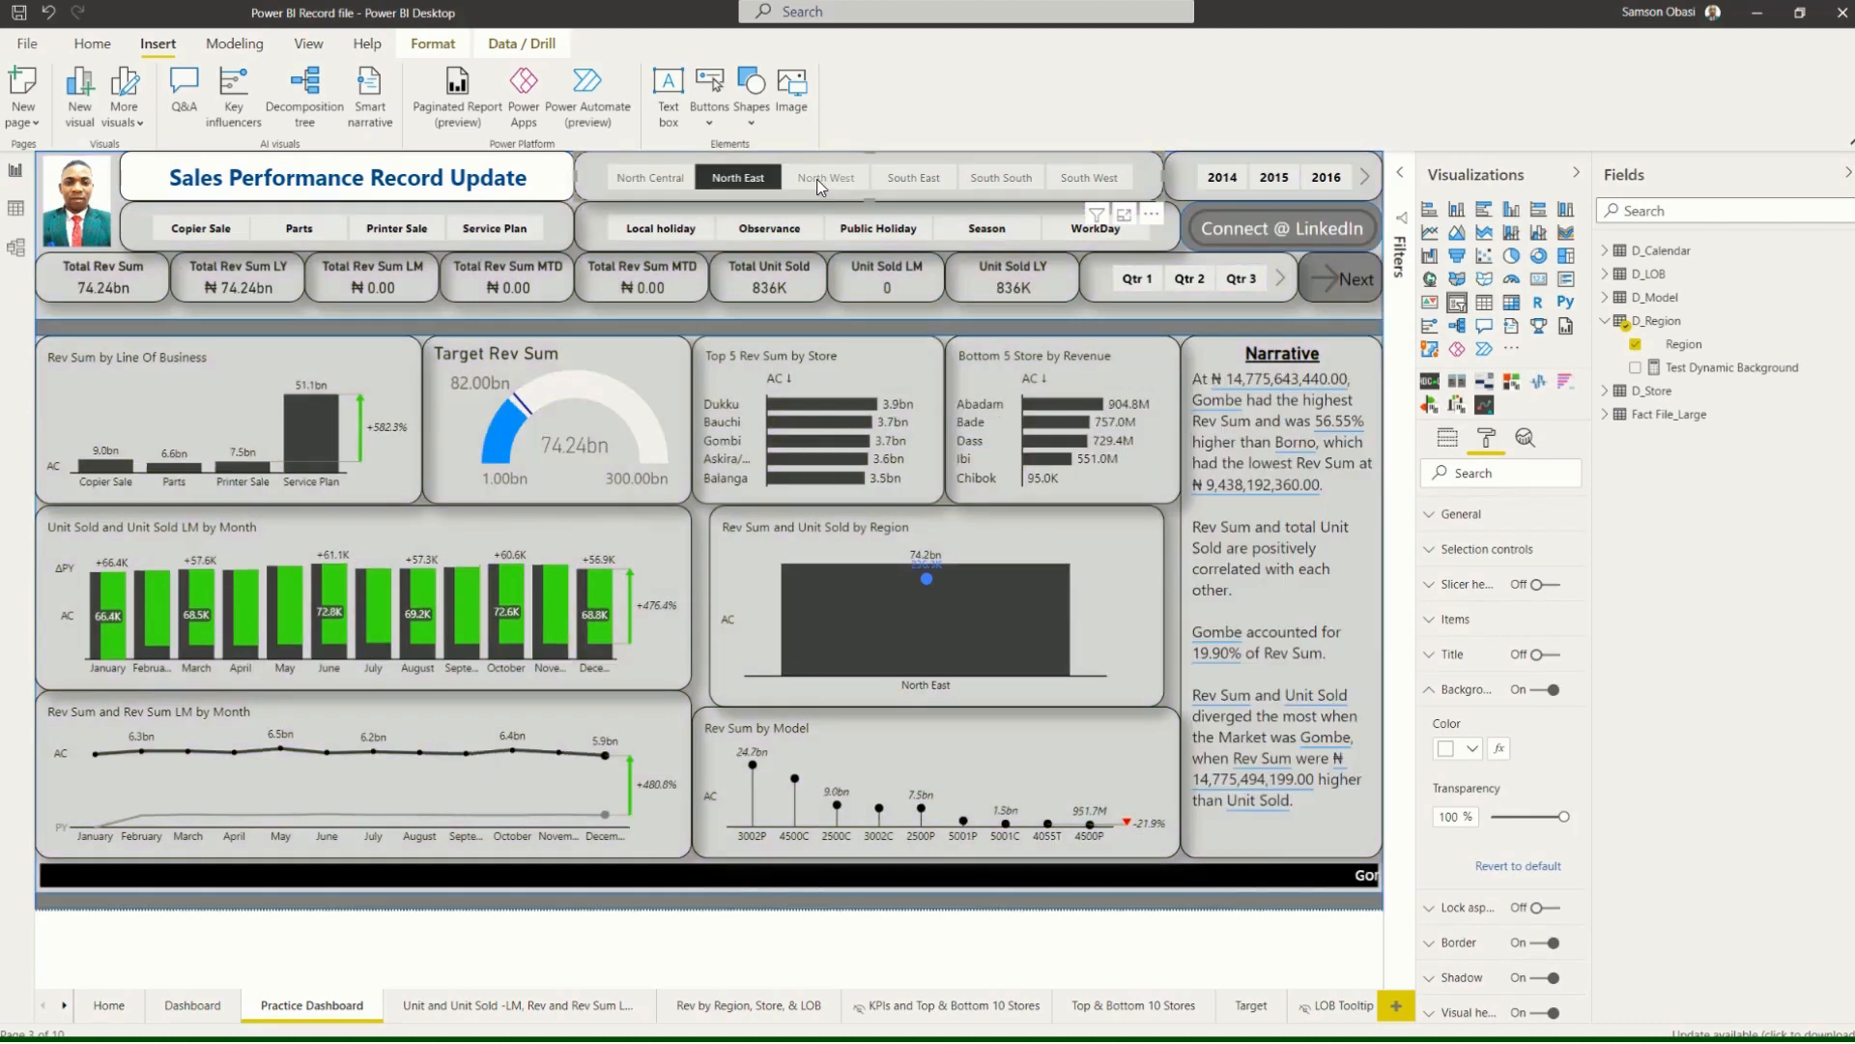
left_click(817, 183)
left_click(899, 181)
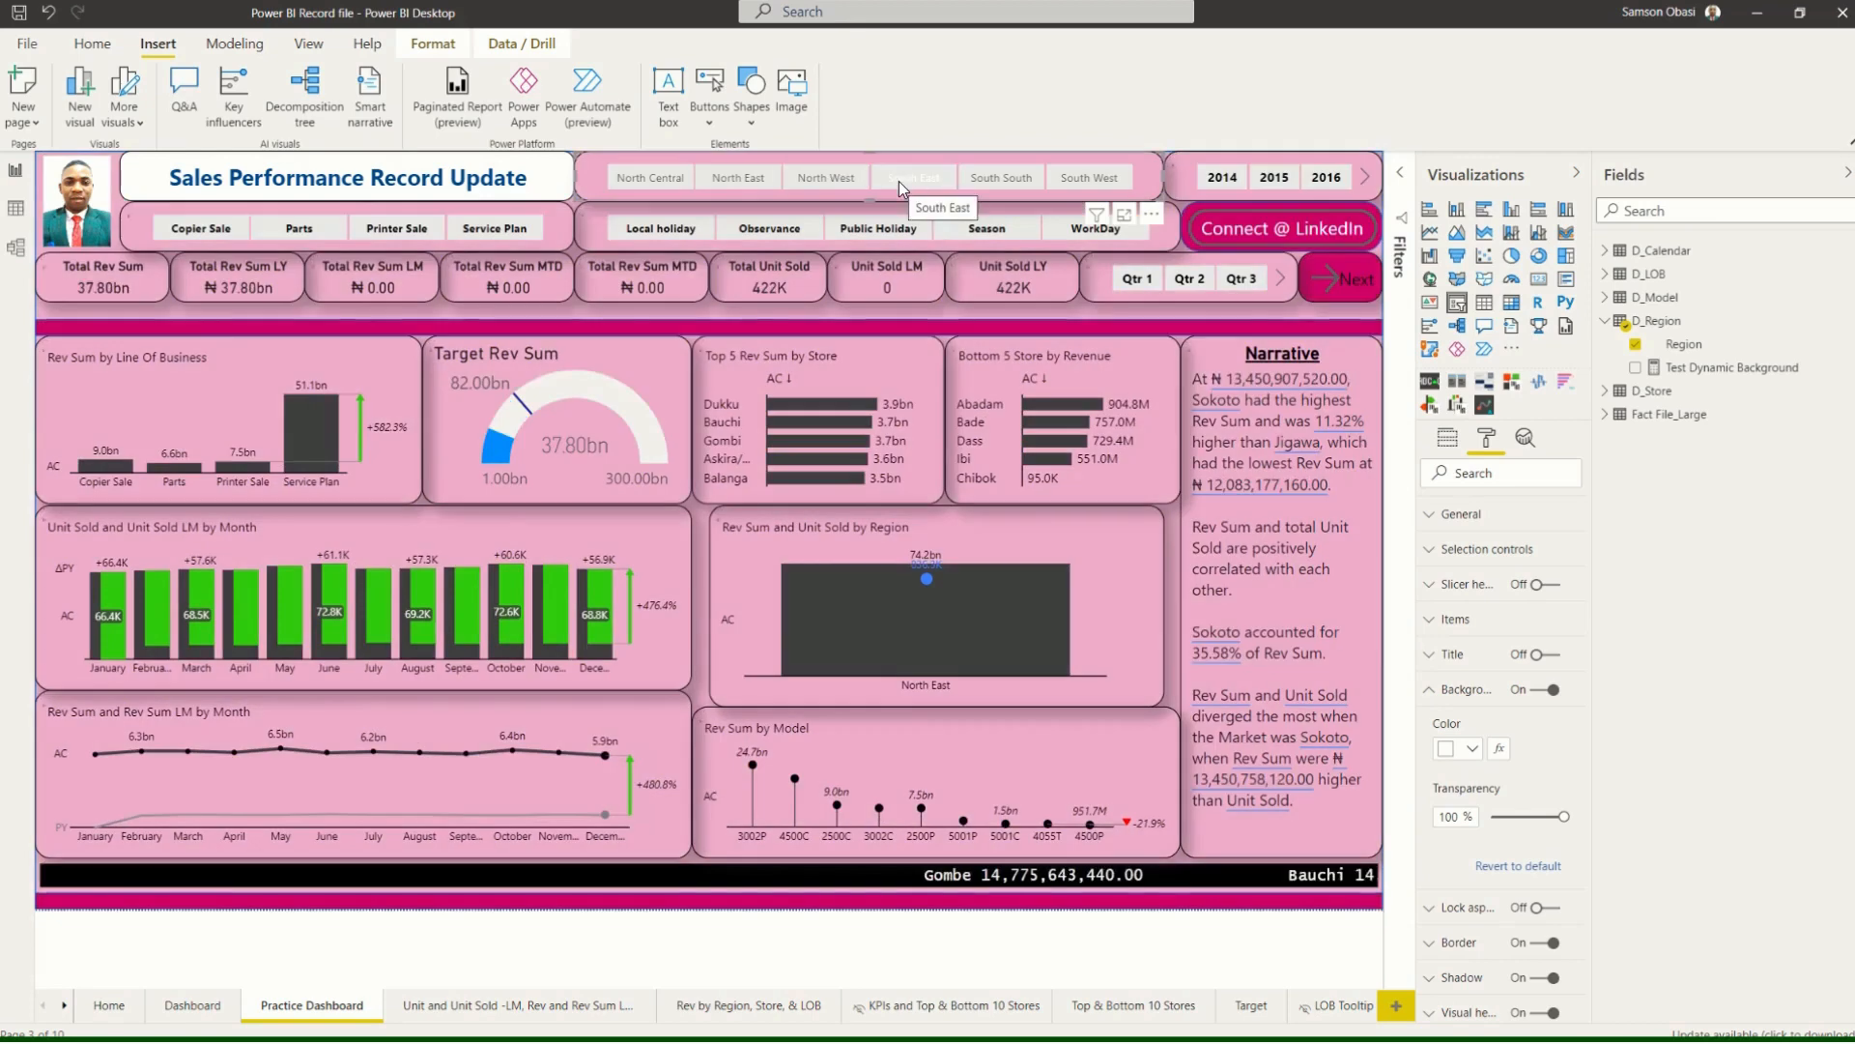
left_click(1007, 172)
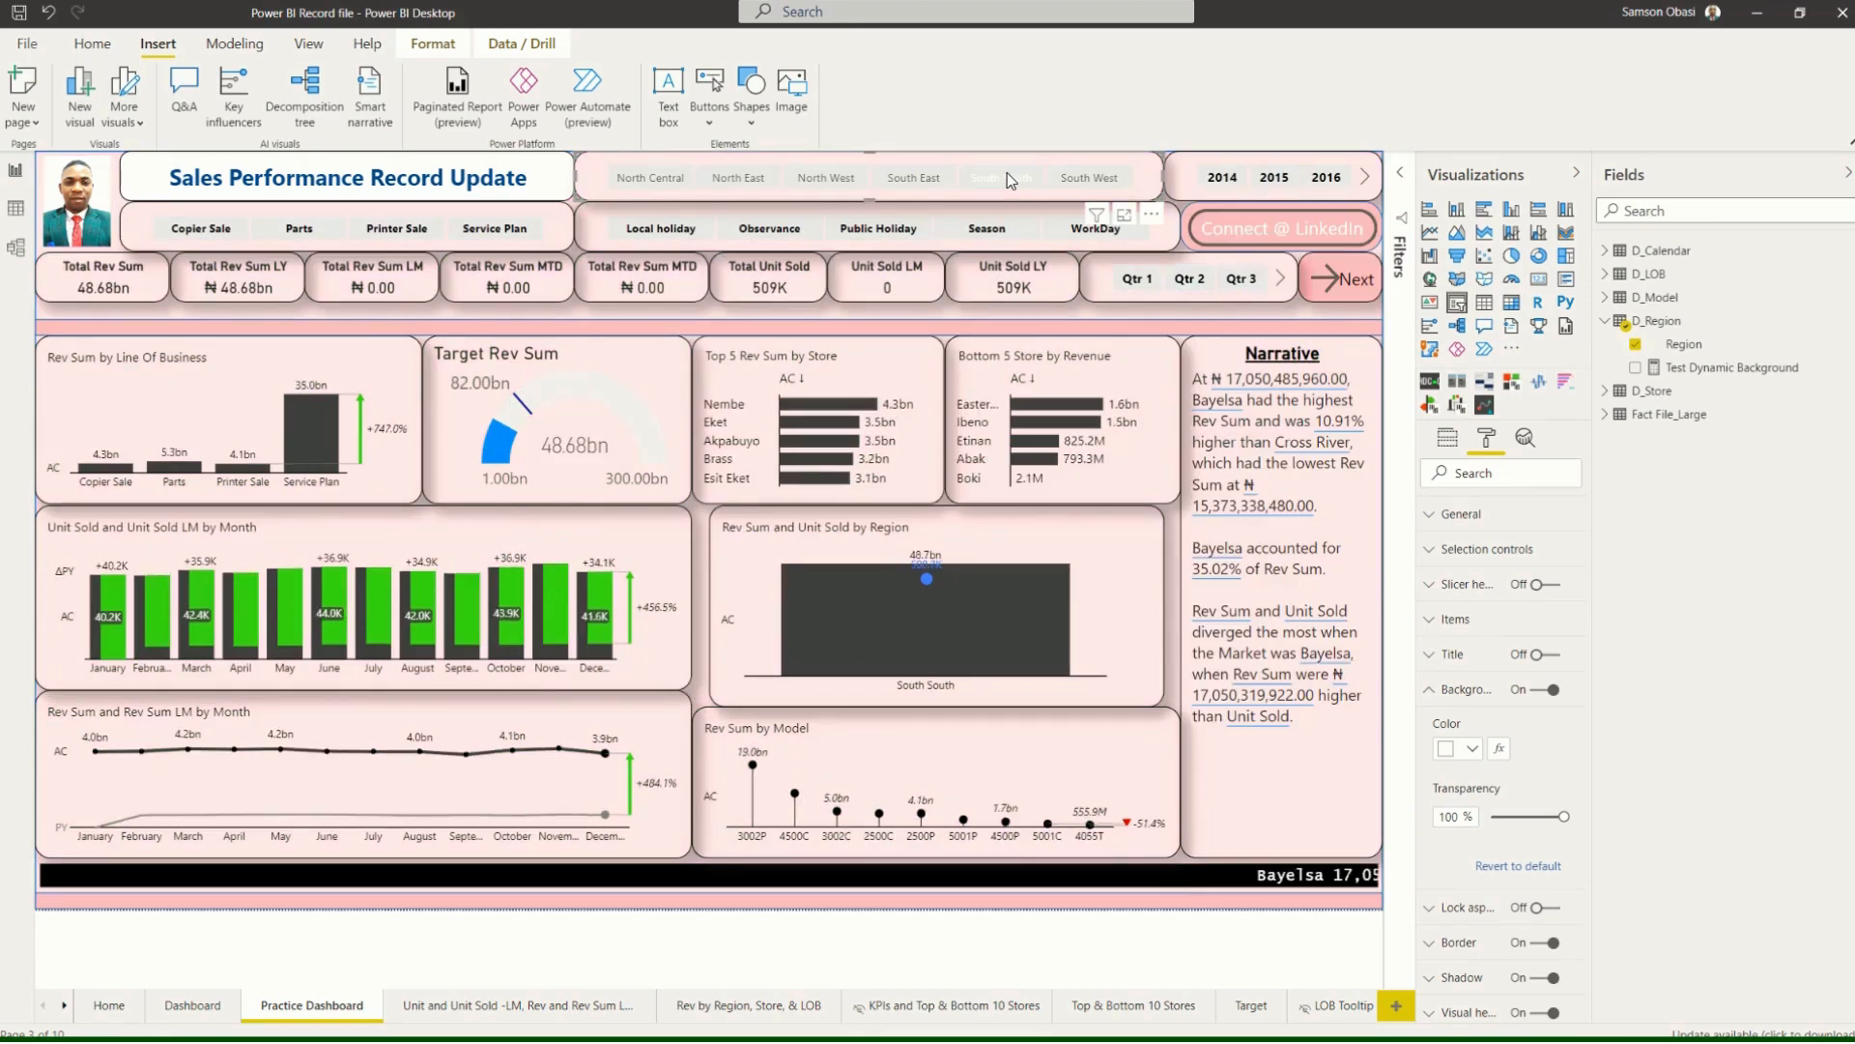
left_click(1087, 181)
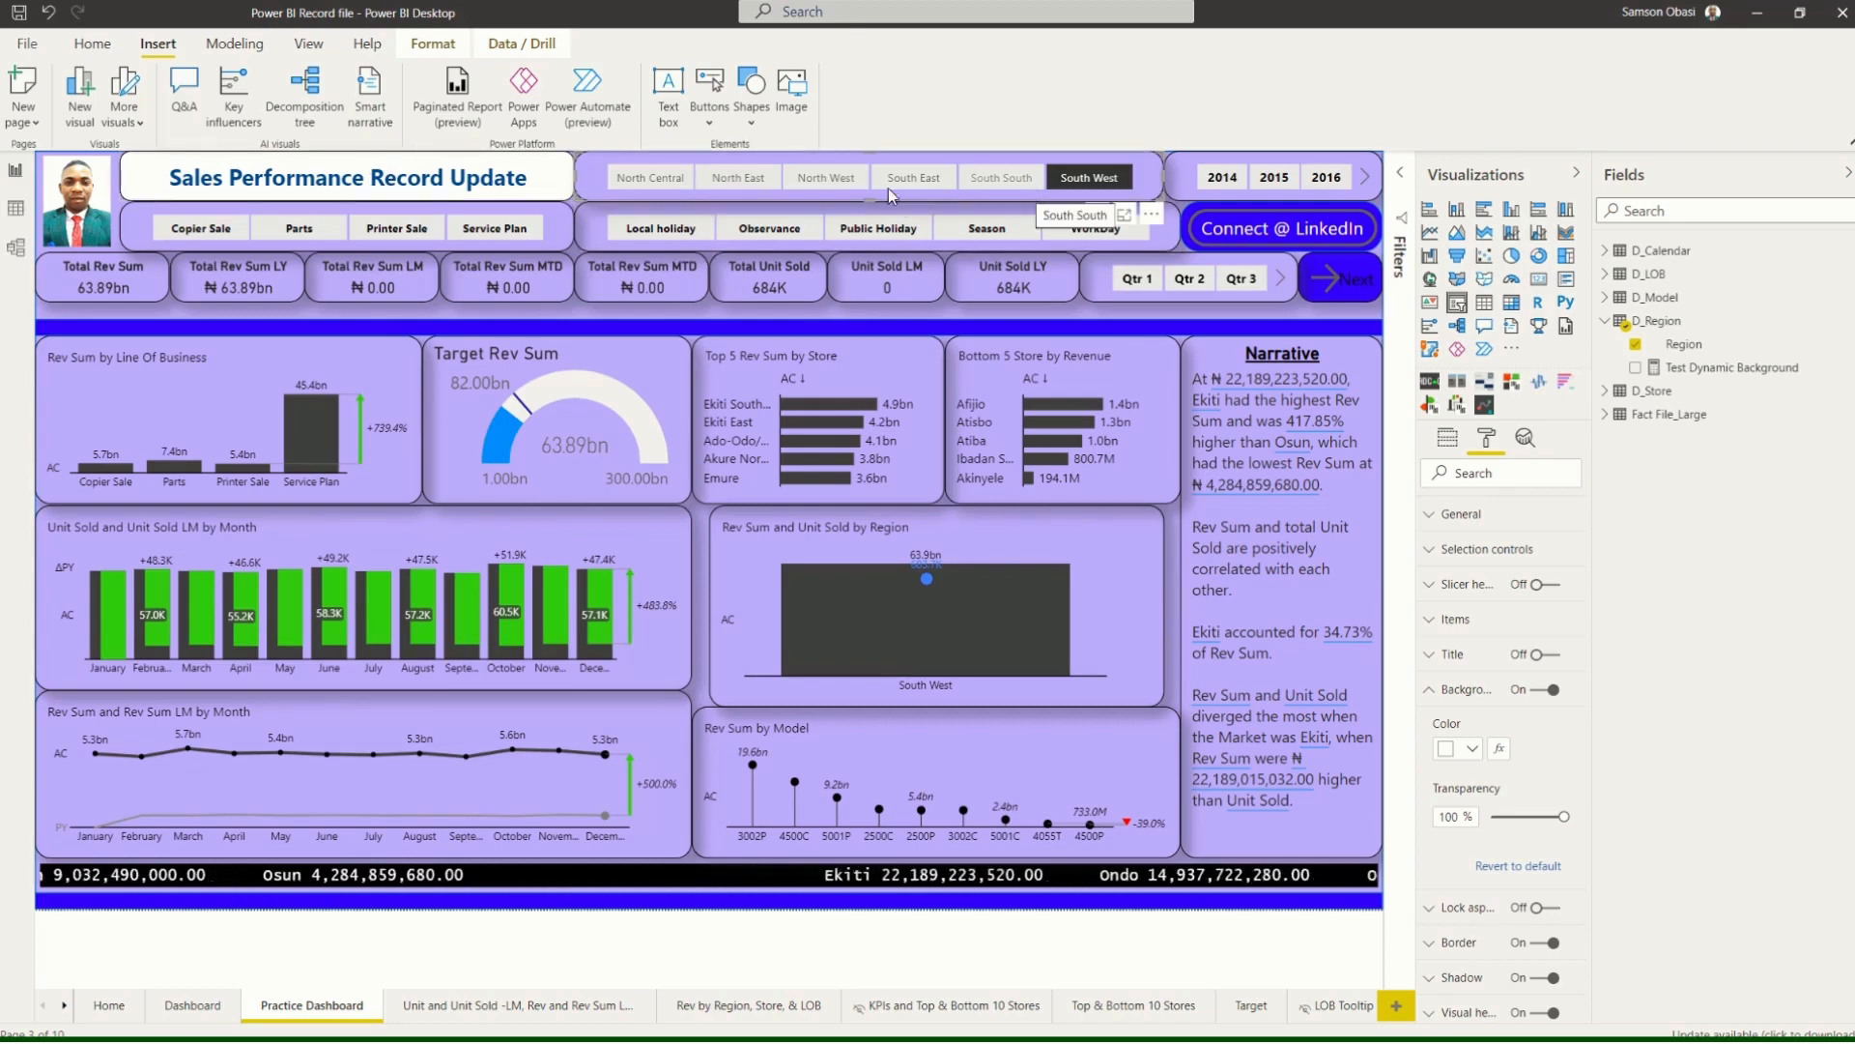
left_click(740, 183)
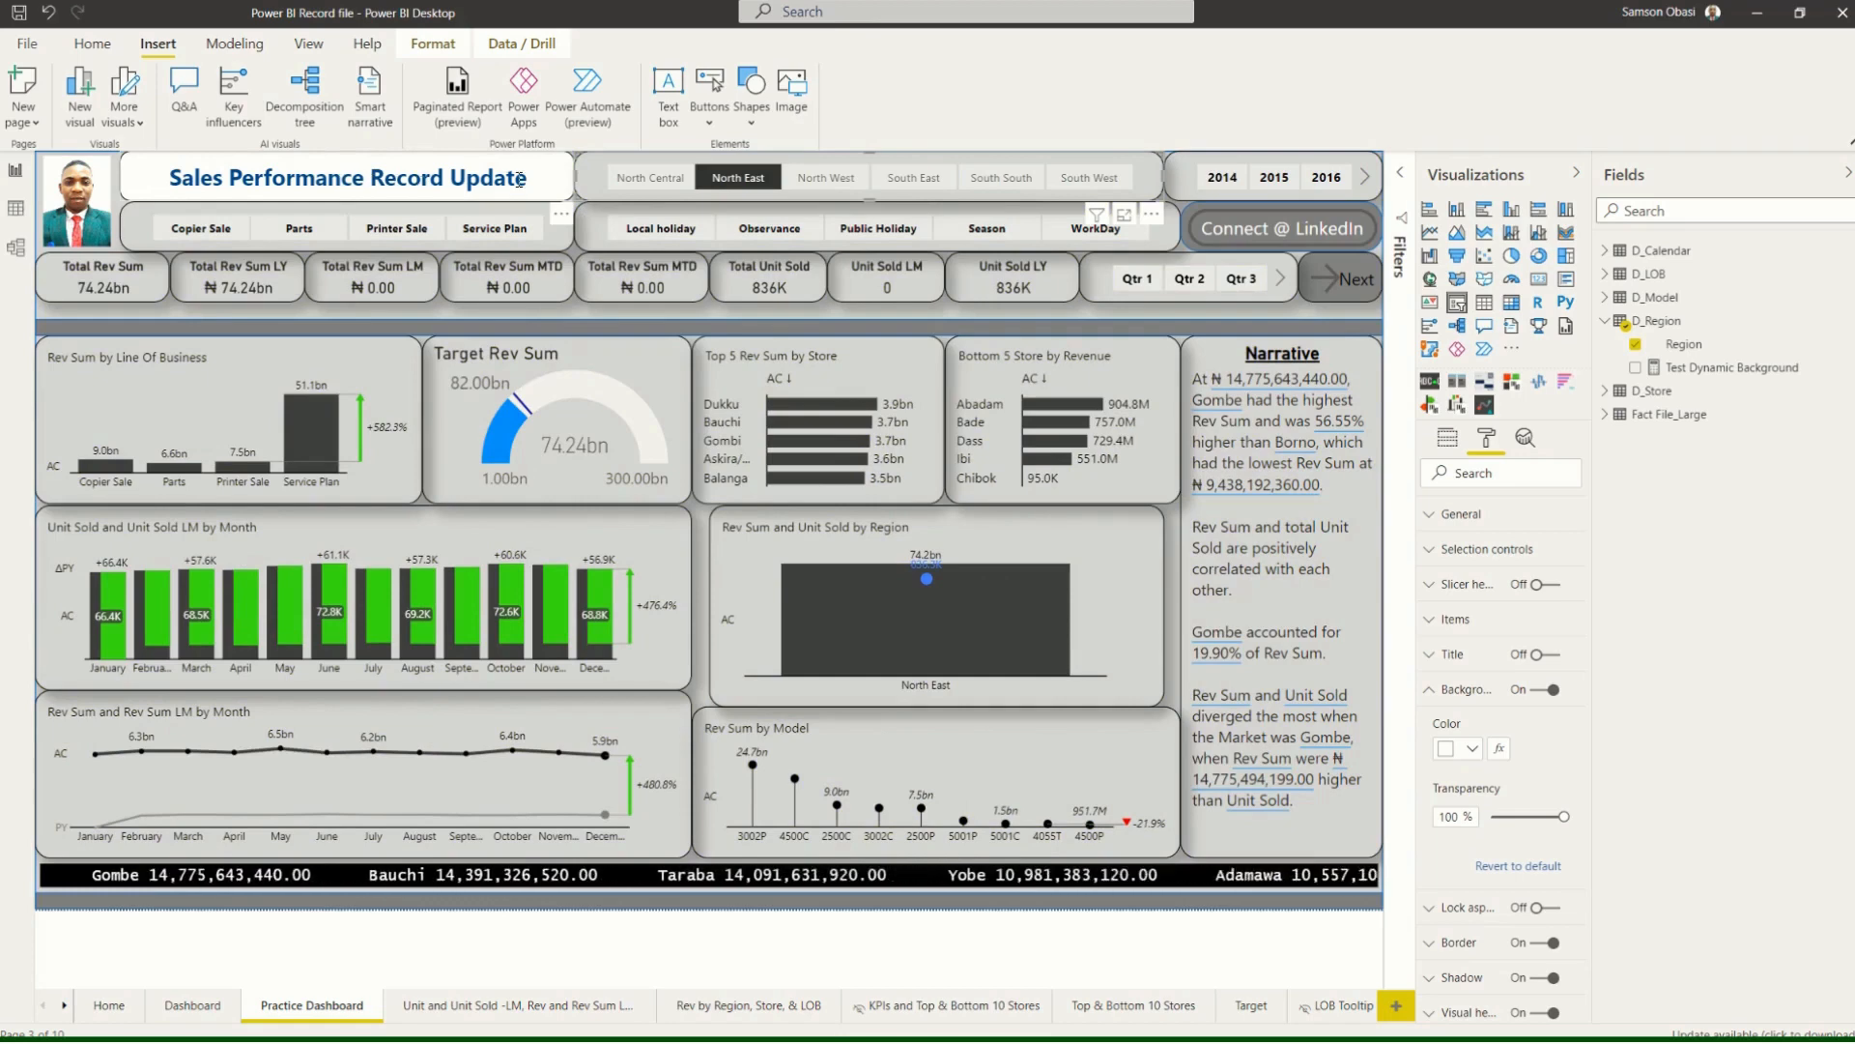
left_click(640, 183)
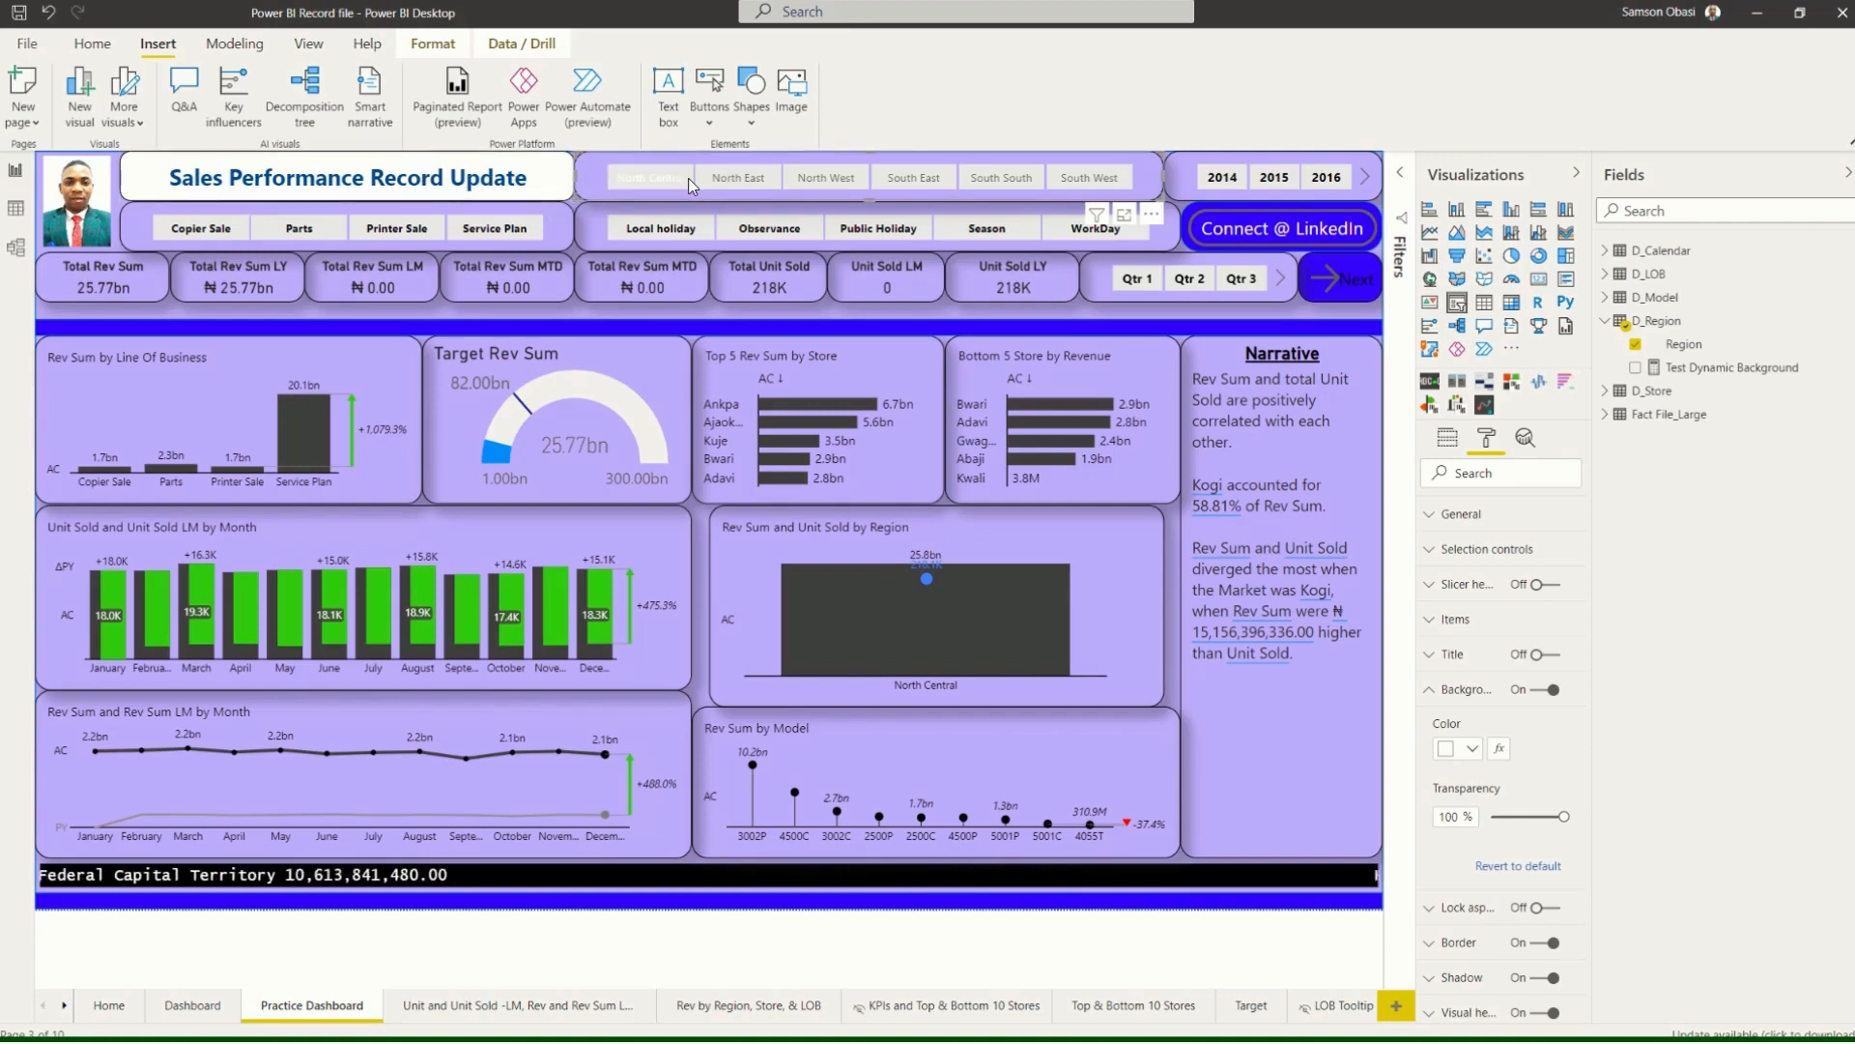
left_click(634, 176)
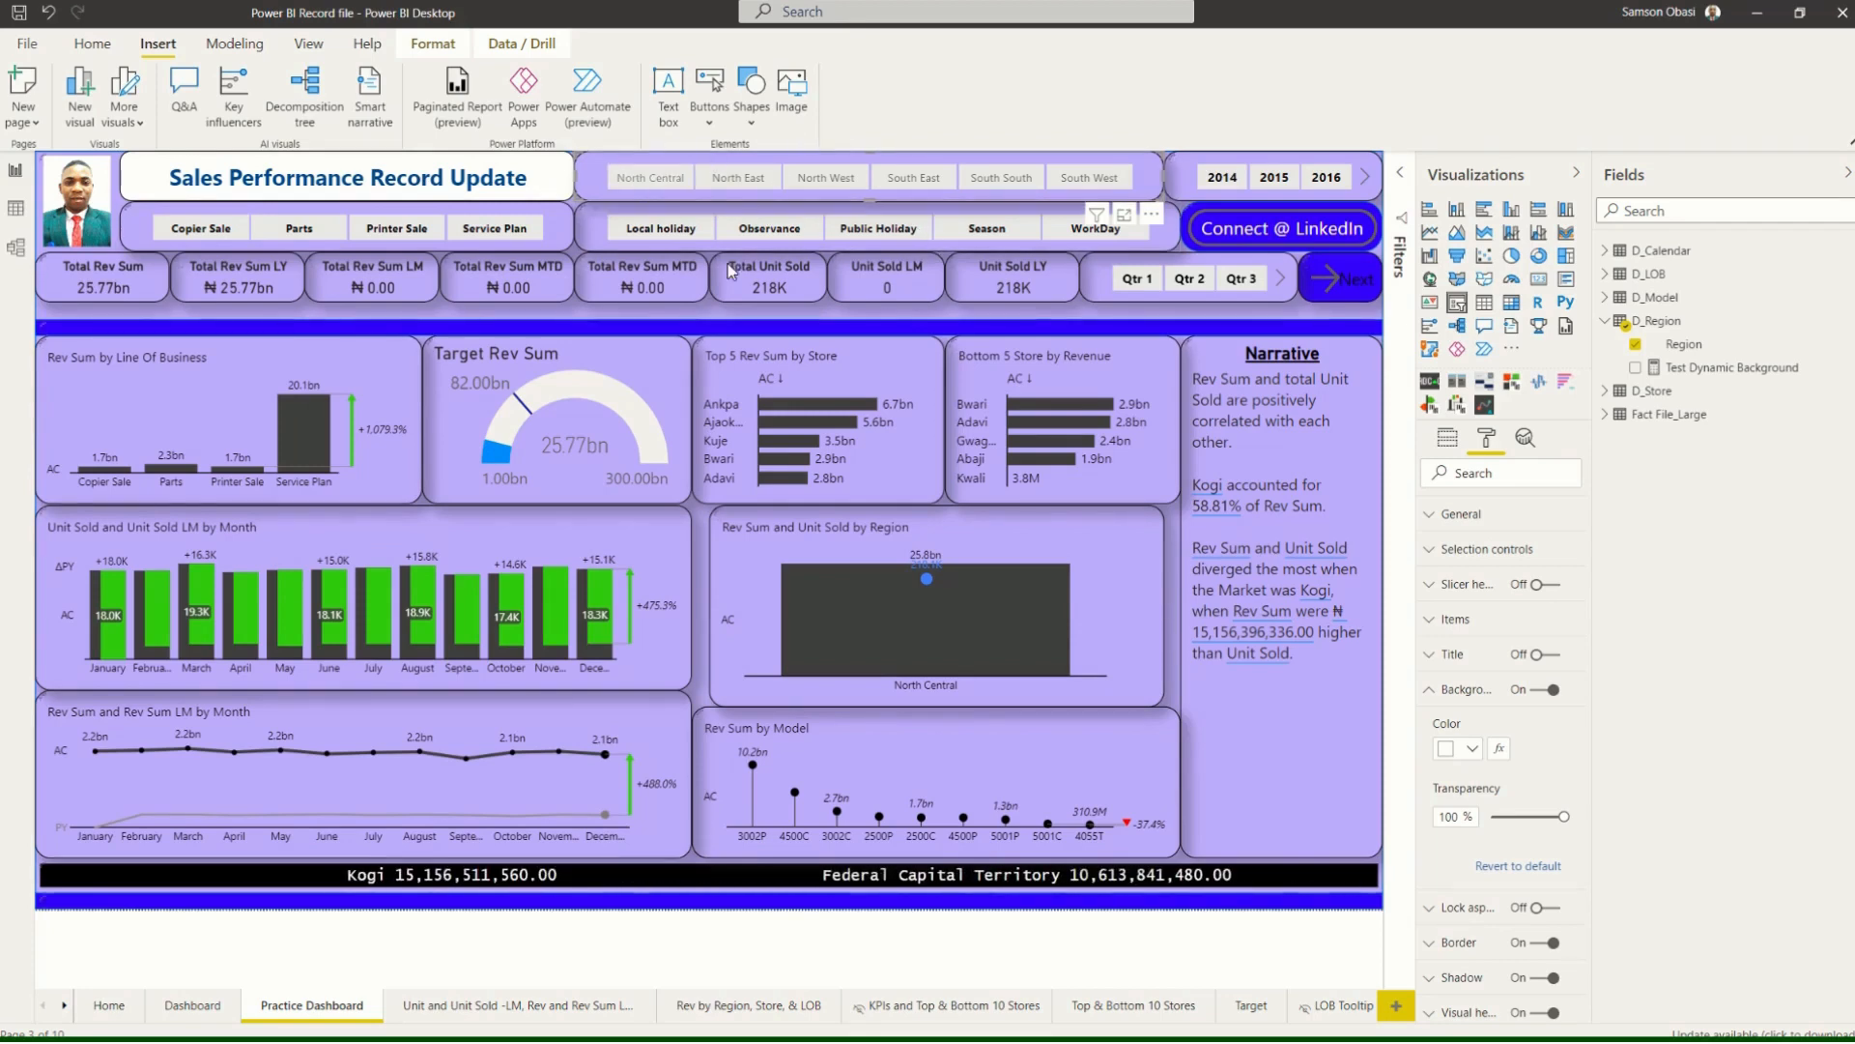